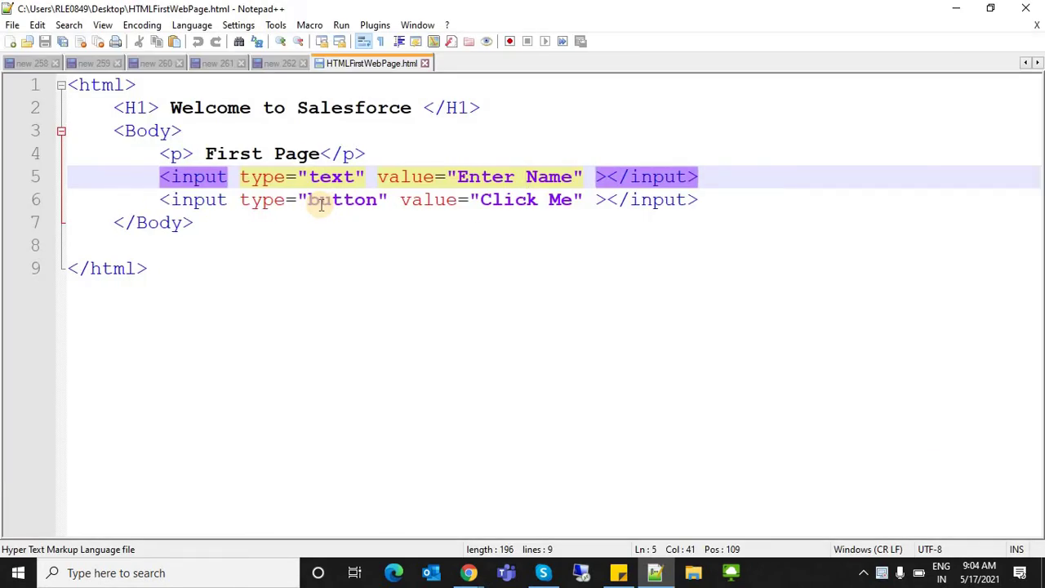
- Open a new blank document (new 263) next to HTMLFirstWebPage.html
{"action": "key", "text": "ctrl+n"}
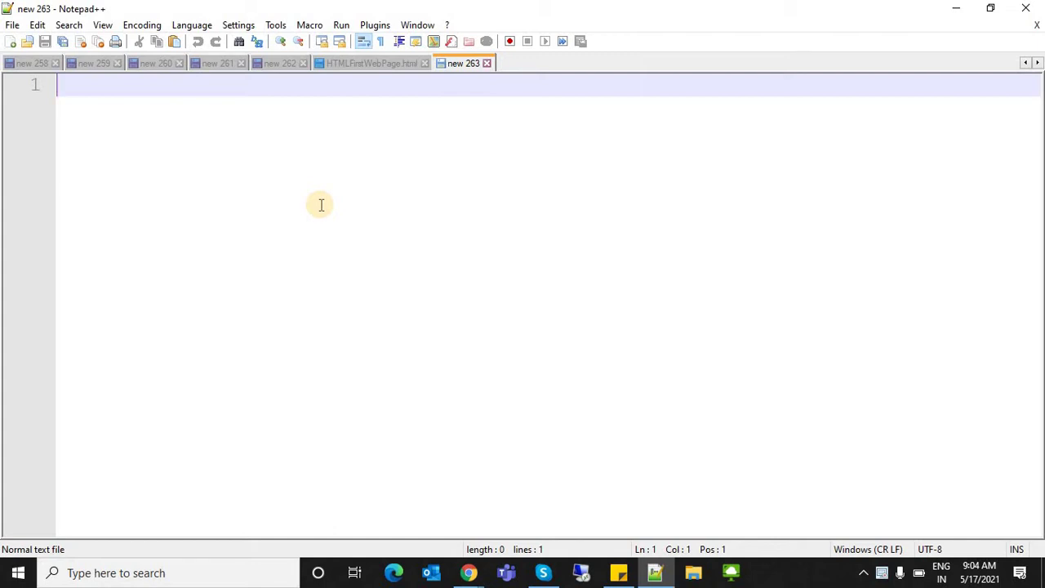
- Type Admin, Development, Data Migration and Deployment on four lines, fixing typos
{"action": "type", "text": "Admn"}
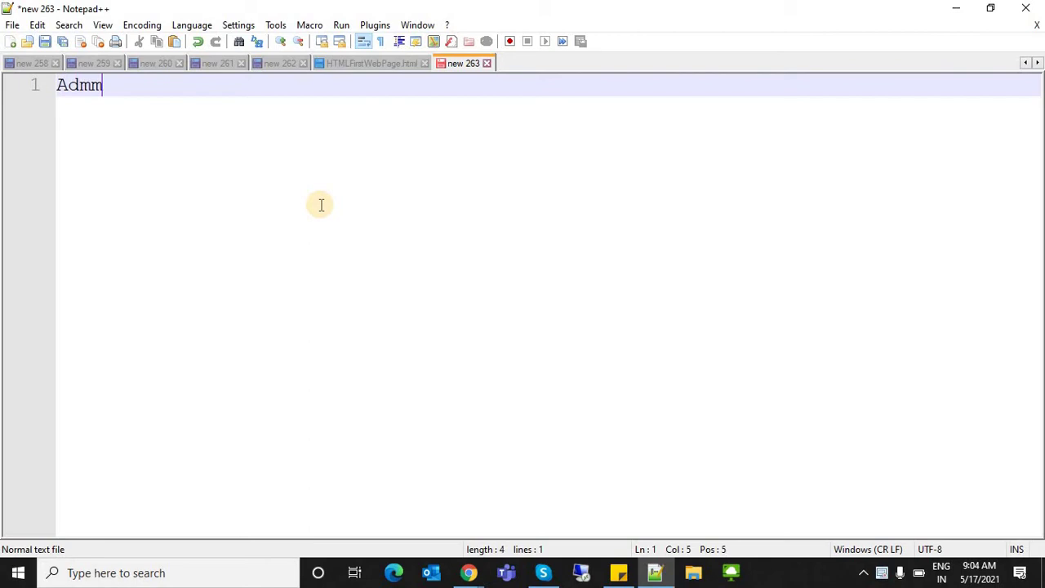
{"action": "key", "text": "BackSpace"}
{"action": "type", "text": "in"}
{"action": "key", "text": "Return"}
{"action": "type", "text": "A"}
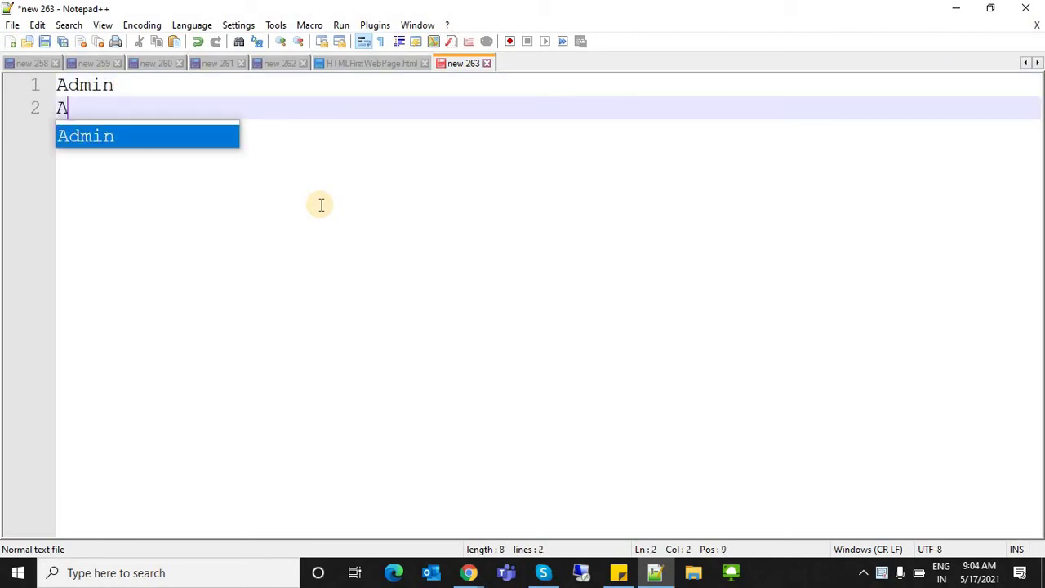
{"action": "key", "text": "BackSpace"}
{"action": "type", "text": "De"}
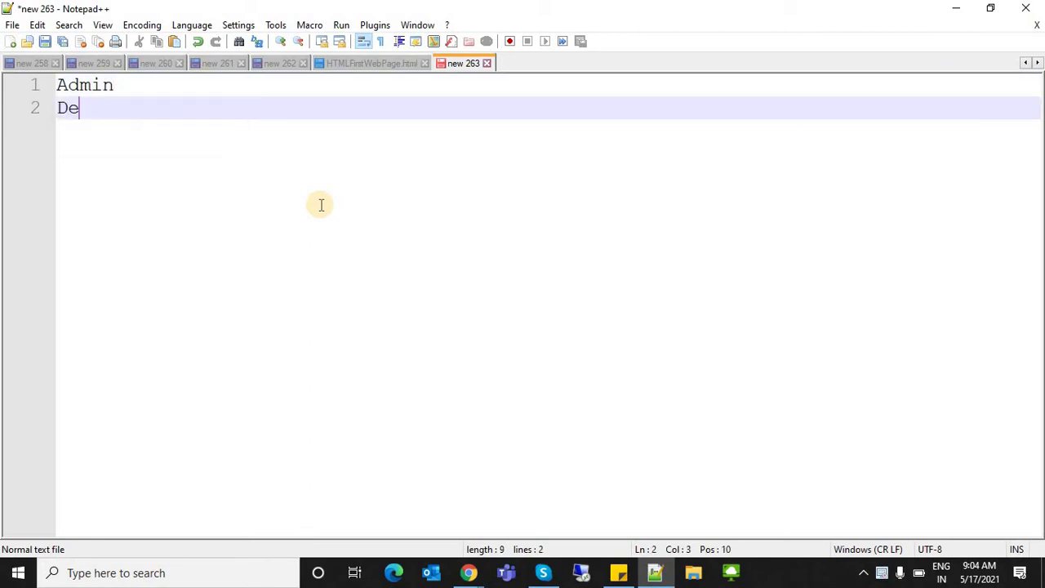
{"action": "type", "text": "velopment"}
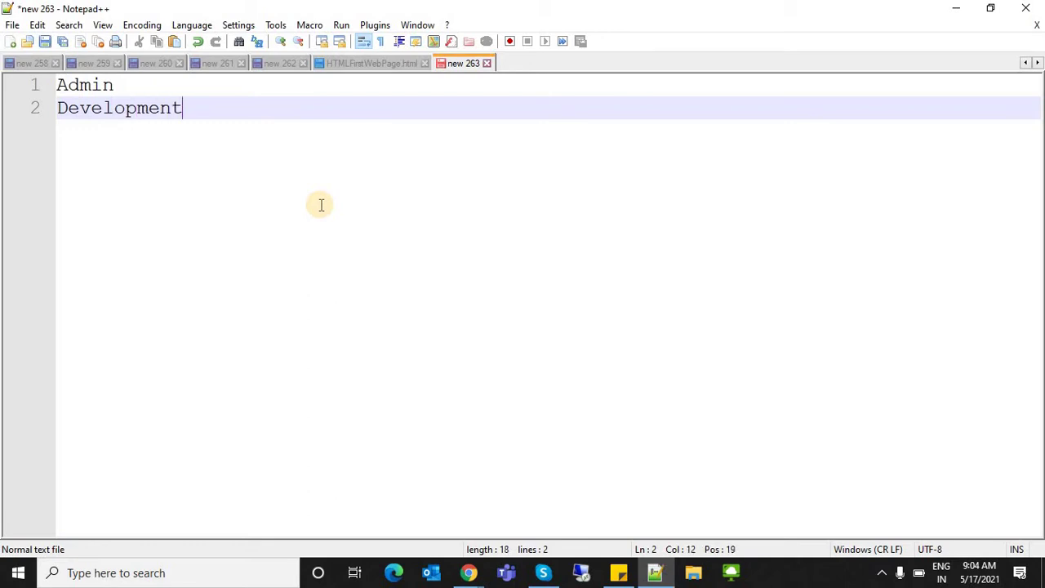
{"action": "key", "text": "Return"}
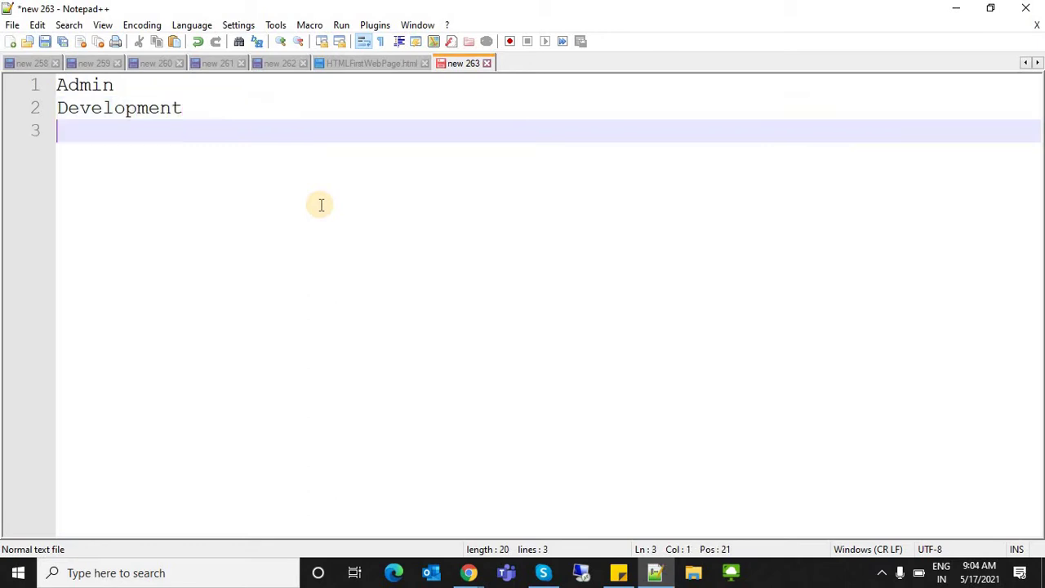
{"action": "type", "text": "Data Migration"}
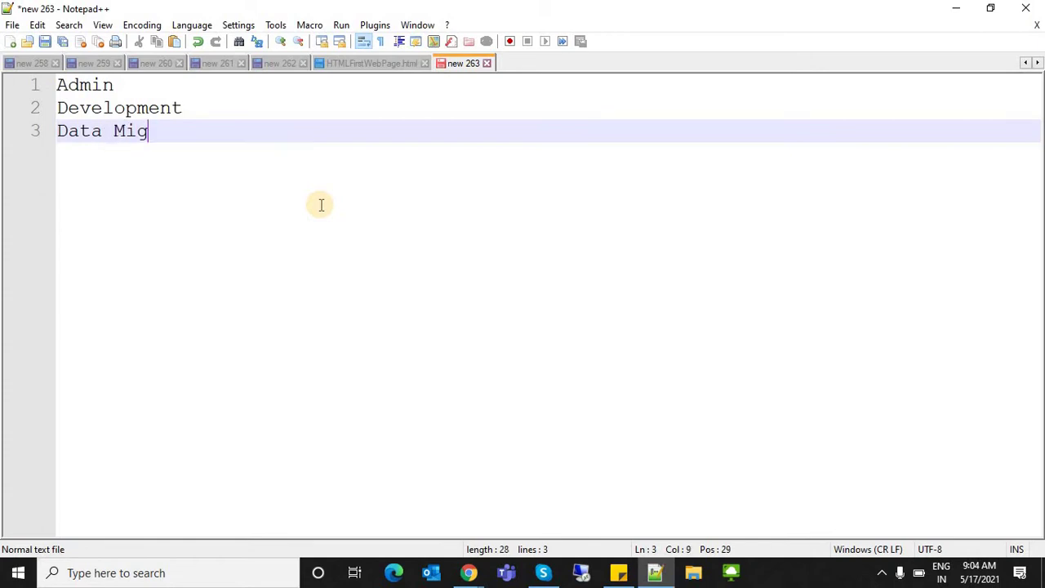
{"action": "key", "text": "Return"}
{"action": "type", "text": "Deplooymen"}
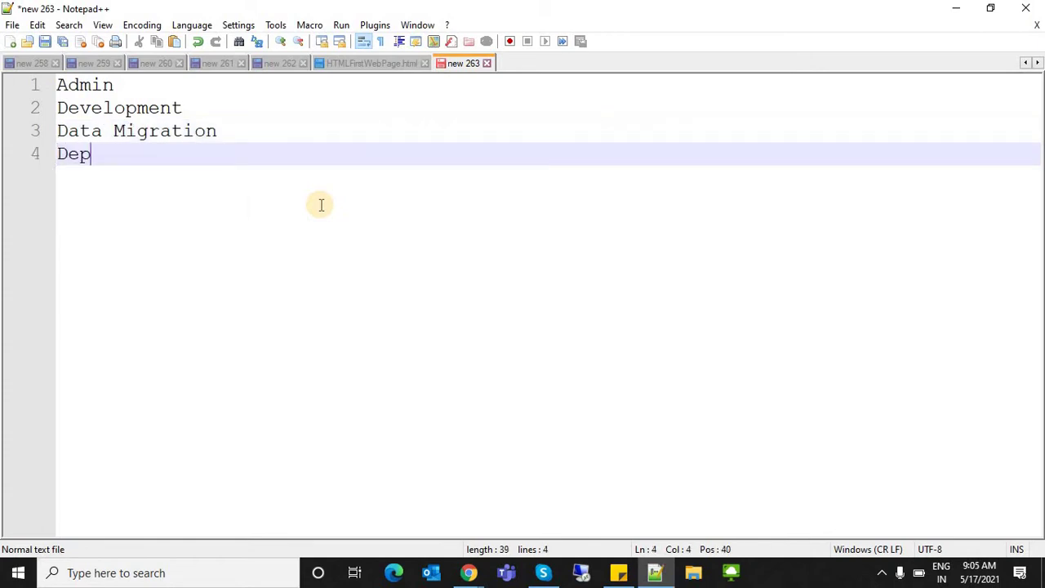
{"action": "key", "text": "BackSpace"}
{"action": "key", "text": "BackSpace"}
{"action": "key", "text": "BackSpace"}
{"action": "key", "text": "BackSpace"}
{"action": "key", "text": "BackSpace"}
{"action": "type", "text": "yment"}
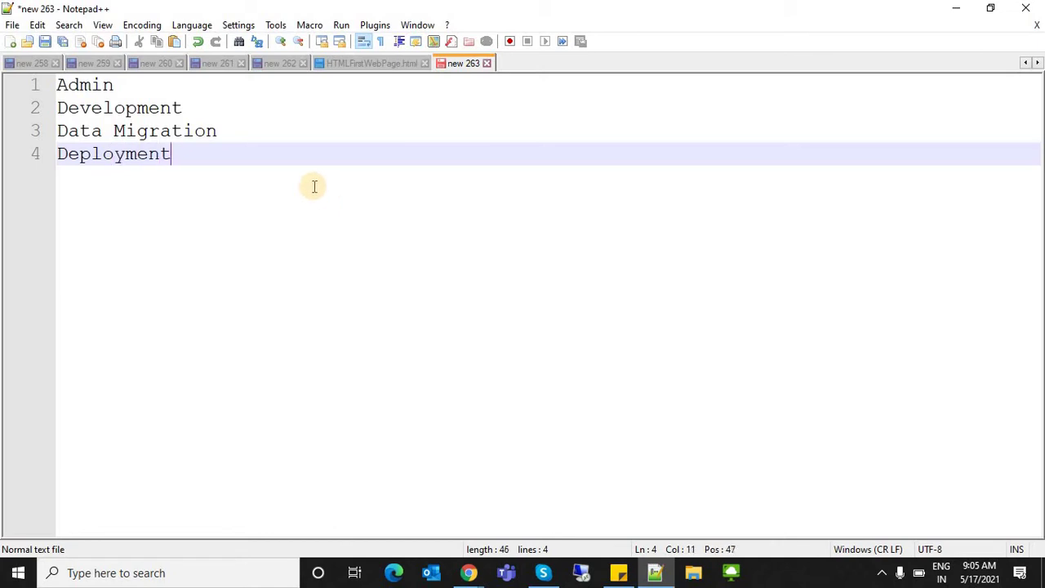
- Select Development, Admin and then all the text to review the list
{"action": "left_click", "coordinate": [24, 101], "text": "shift"}
{"action": "key", "text": "shift+Up"}
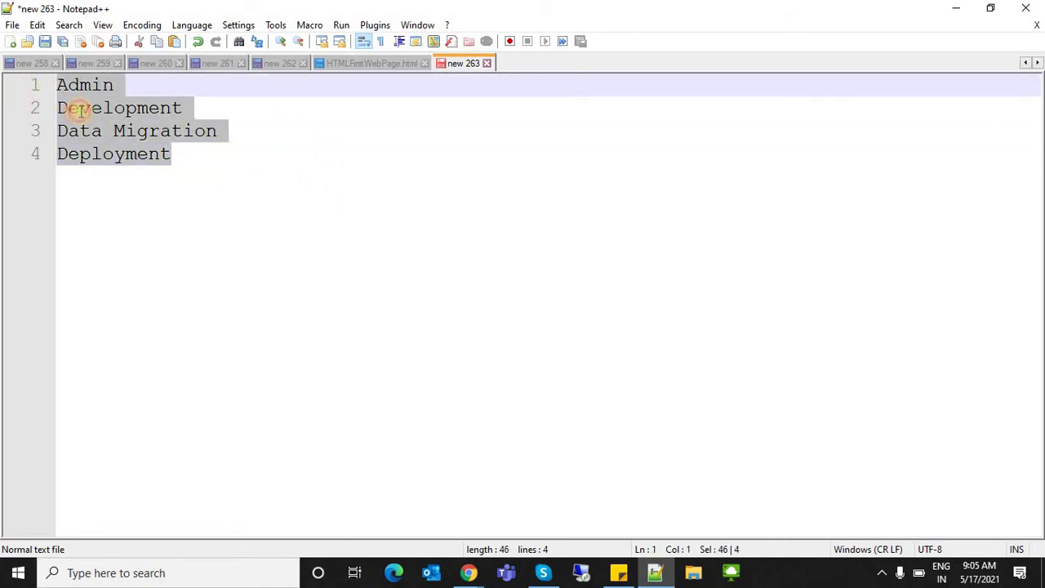
{"action": "left_click", "coordinate": [77, 109]}
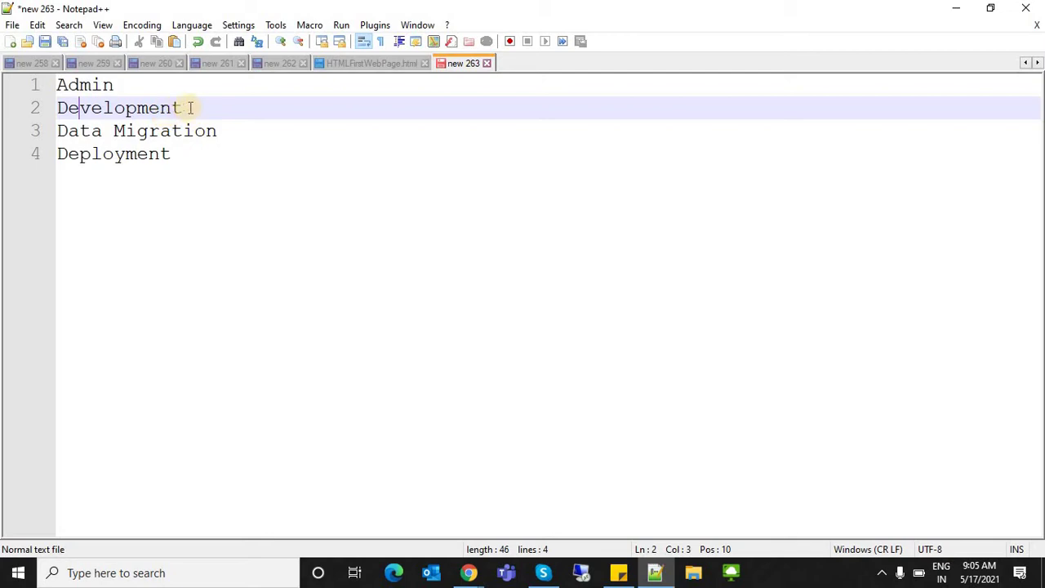
{"action": "left_click_drag", "start_coordinate": [182, 107], "coordinate": [57, 107]}
{"action": "left_click_drag", "start_coordinate": [113, 85], "coordinate": [55, 85]}
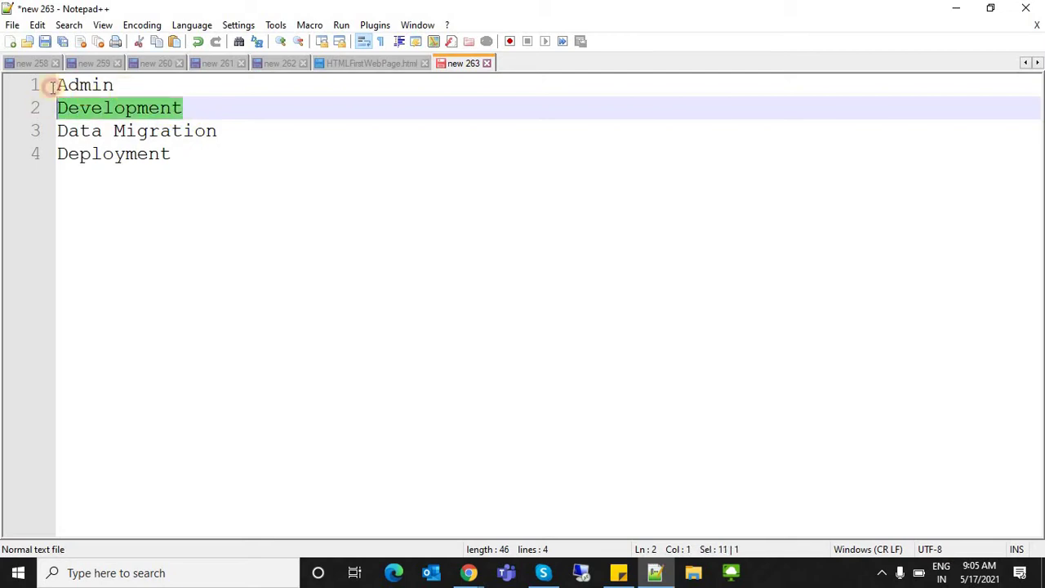
{"action": "left_click", "coordinate": [205, 171]}
{"action": "left_click", "coordinate": [59, 130], "text": "shift"}
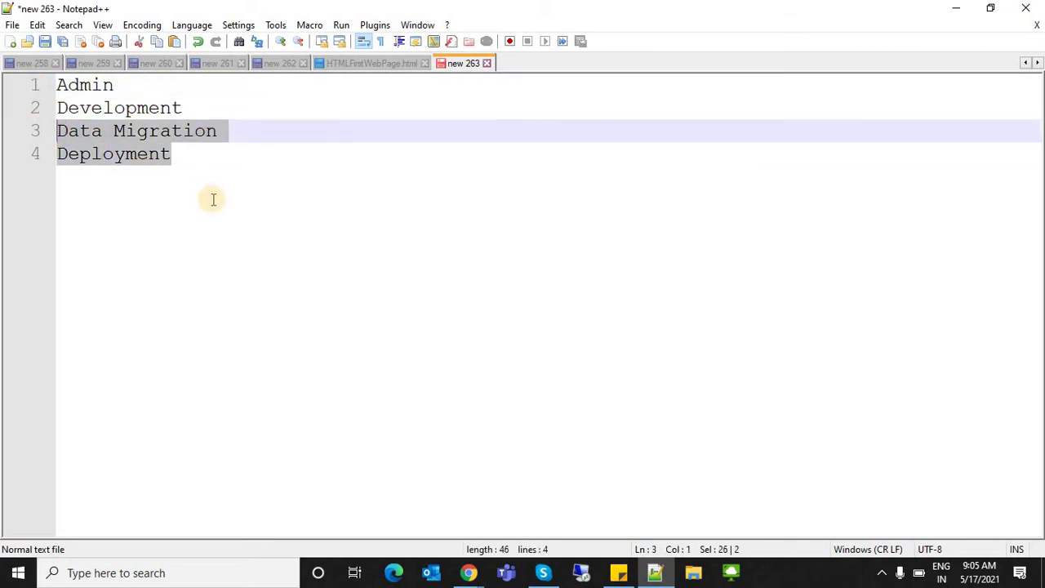
{"action": "left_click", "coordinate": [212, 200]}
{"action": "left_click", "coordinate": [80, 107], "text": "shift"}
{"action": "key", "text": "ctrl+a"}
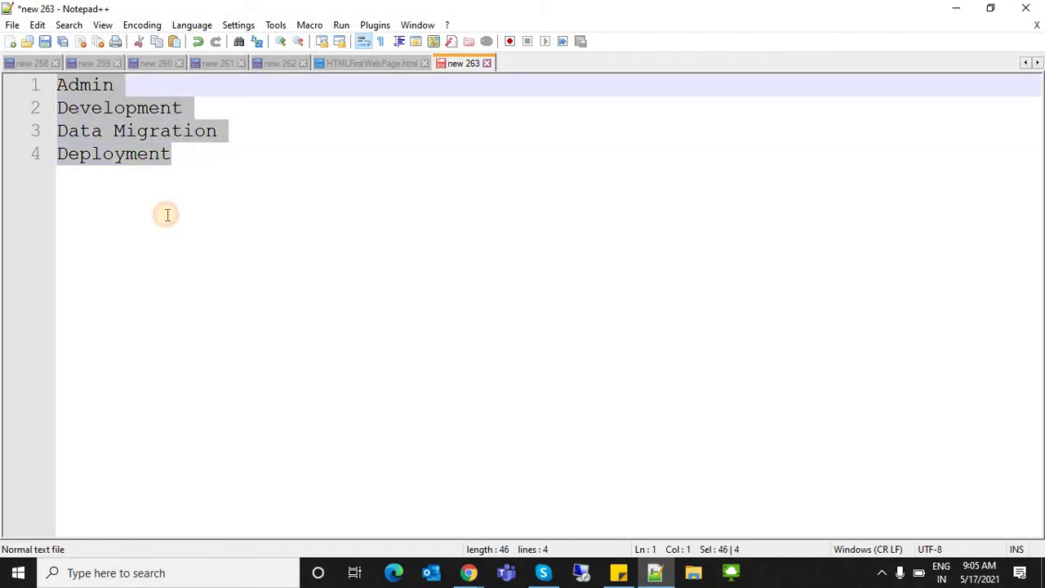
{"action": "left_click", "coordinate": [166, 215]}
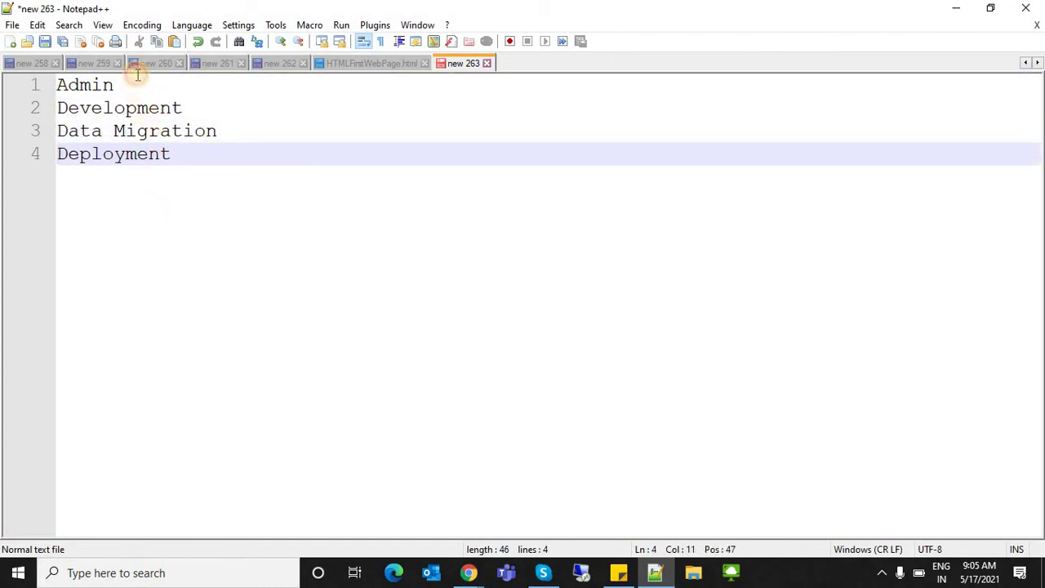
- Highlight the whole list and Admin, leaving the caret after Deployment
{"action": "left_click", "coordinate": [135, 79]}
{"action": "left_click", "coordinate": [209, 154]}
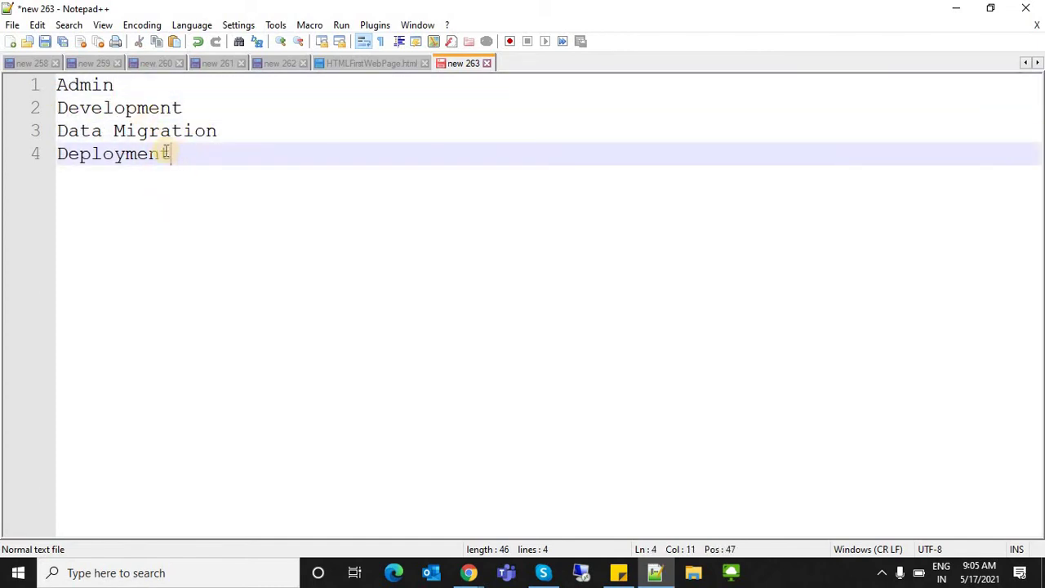
{"action": "left_click", "coordinate": [90, 127], "text": "shift"}
{"action": "left_click", "coordinate": [39, 84], "text": "shift"}
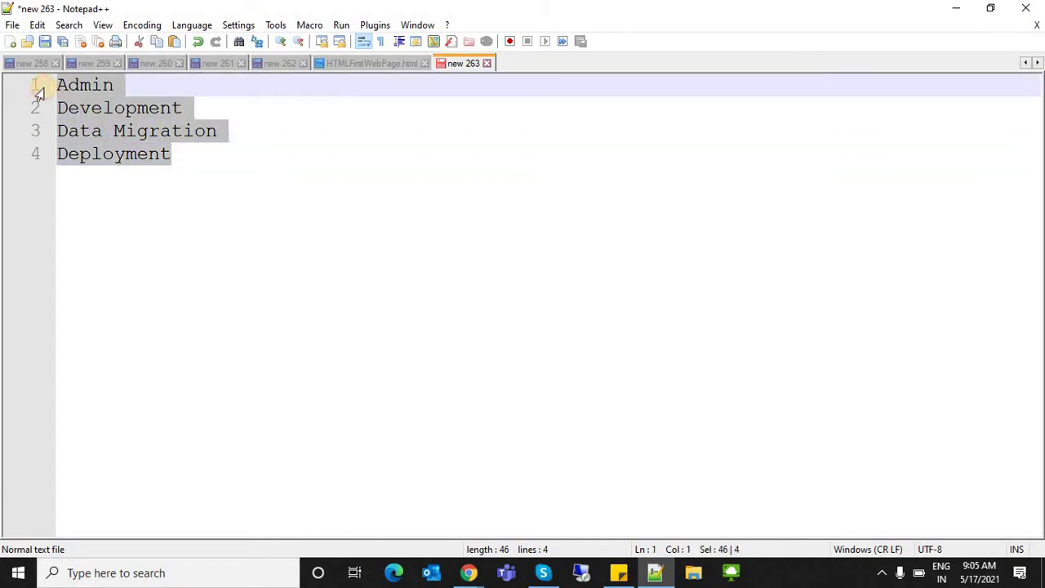
{"action": "left_click", "coordinate": [80, 102]}
{"action": "left_click_drag", "start_coordinate": [58, 84], "coordinate": [133, 91]}
{"action": "left_click", "coordinate": [132, 91]}
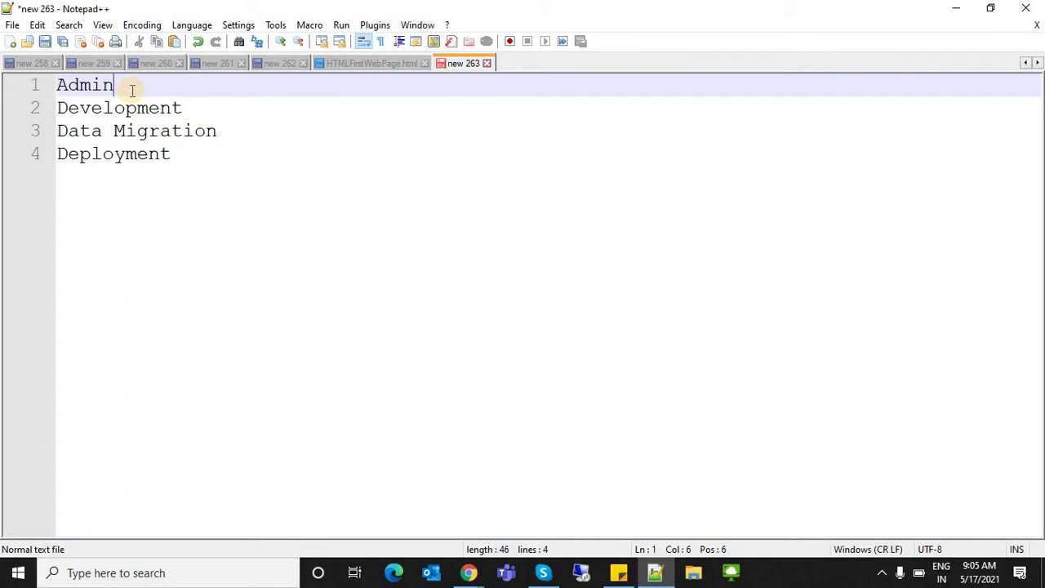
{"action": "left_click", "coordinate": [254, 198]}
- Add a 'Job Roles' heading underlined with ==========
{"action": "key", "text": "Return"}
{"action": "key", "text": "Return"}
{"action": "key", "text": "Return"}
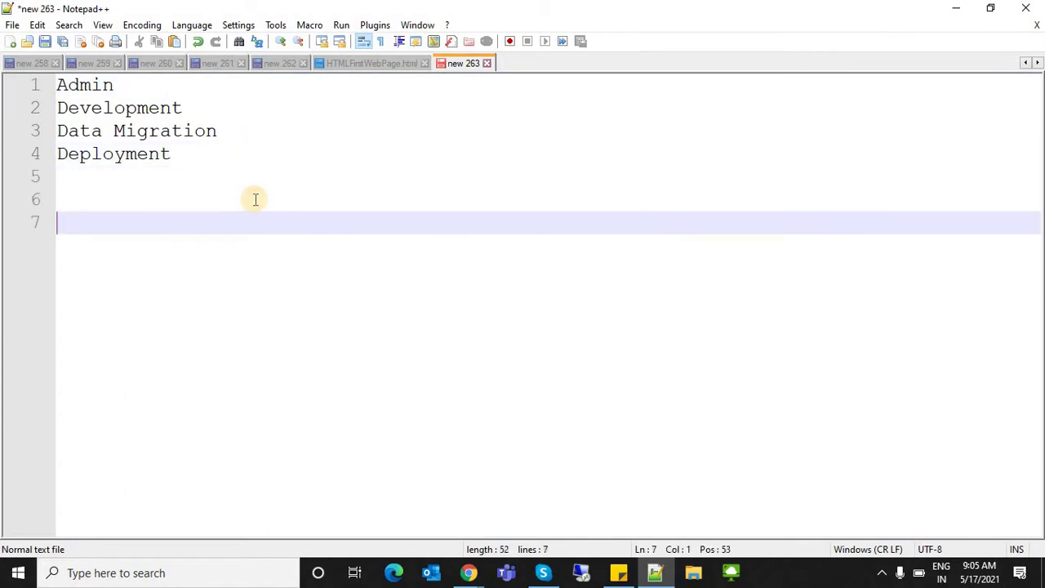
{"action": "type", "text": "Job Roles"}
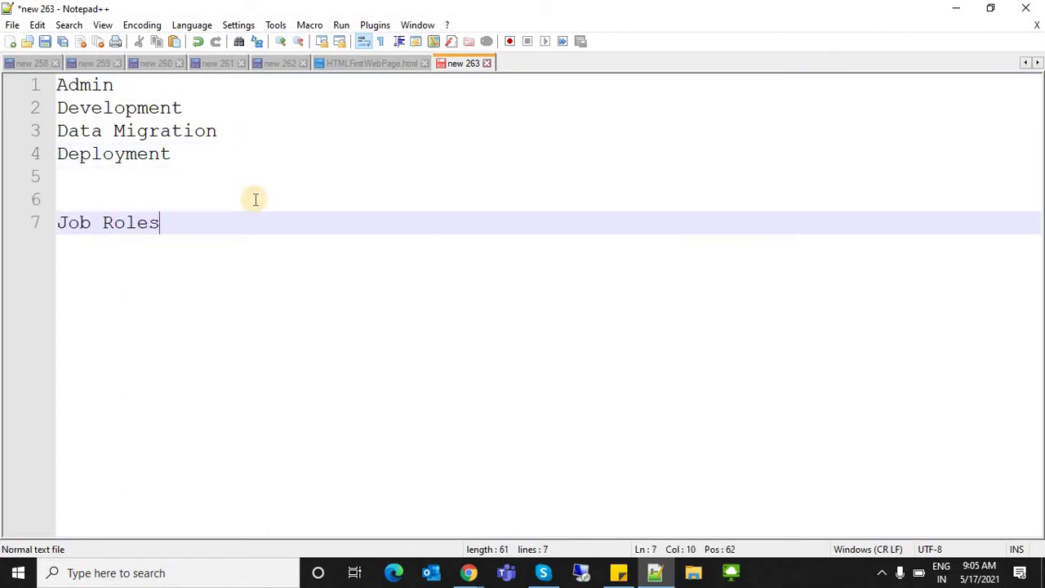
{"action": "key", "text": "Return"}
{"action": "type", "text": "=========="}
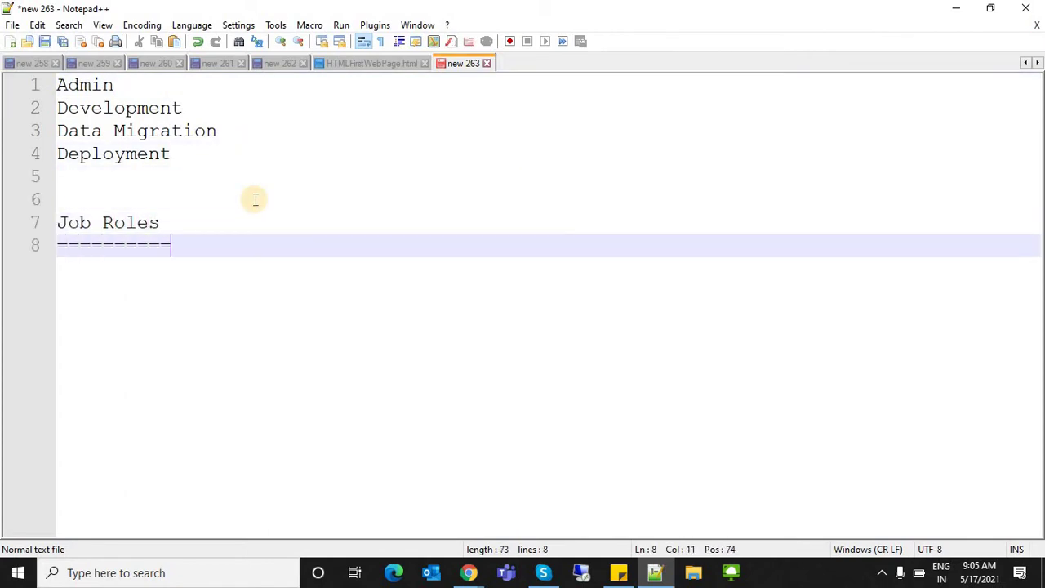
{"action": "key", "text": "Return"}
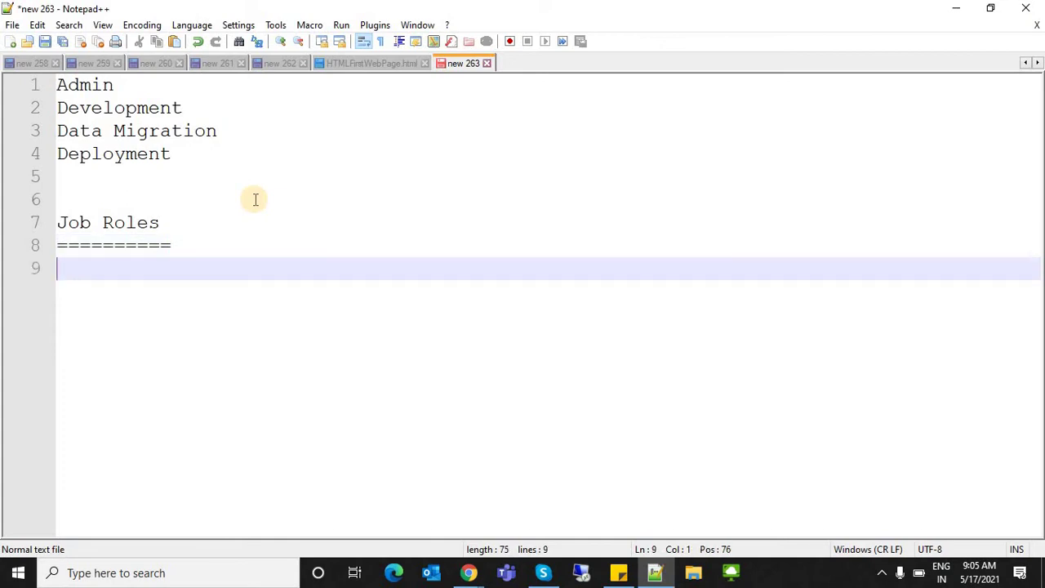
- Add 'Saelsforce Developer' as the first role under the heading
{"action": "type", "text": "Develoer"}
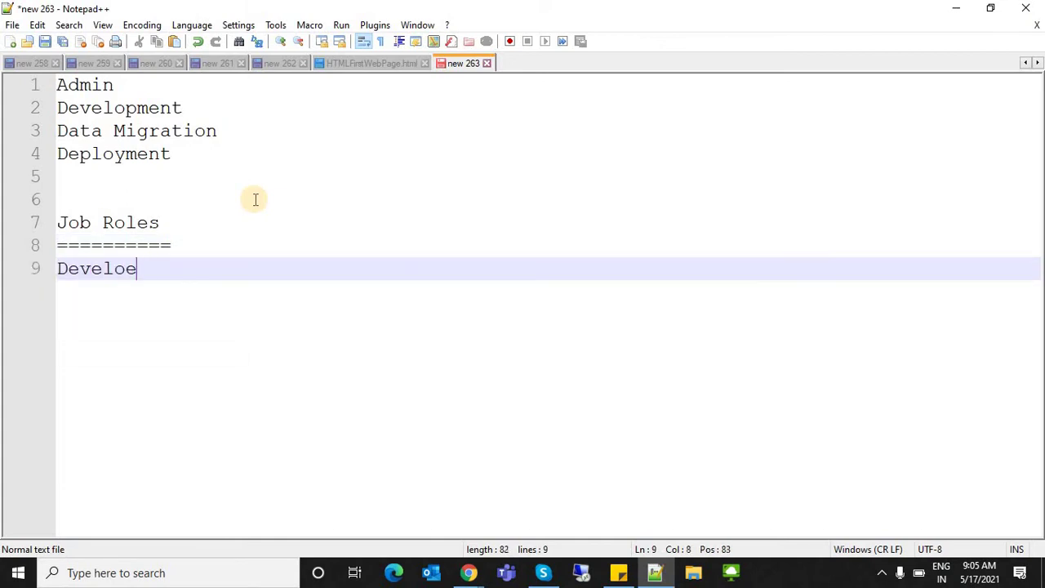
{"action": "key", "text": "BackSpace"}
{"action": "type", "text": "per"}
{"action": "key", "text": "Left"}
{"action": "key", "text": "Up"}
{"action": "key", "text": "End"}
{"action": "key", "text": "Down"}
{"action": "key", "text": "Left"}
{"action": "key", "text": "Left"}
{"action": "key", "text": "Left"}
{"action": "key", "text": "Left"}
{"action": "type", "text": "S"}
{"action": "key", "text": "BackSpace"}
{"action": "key", "text": "Left"}
{"action": "type", "text": "Saelsforce"}
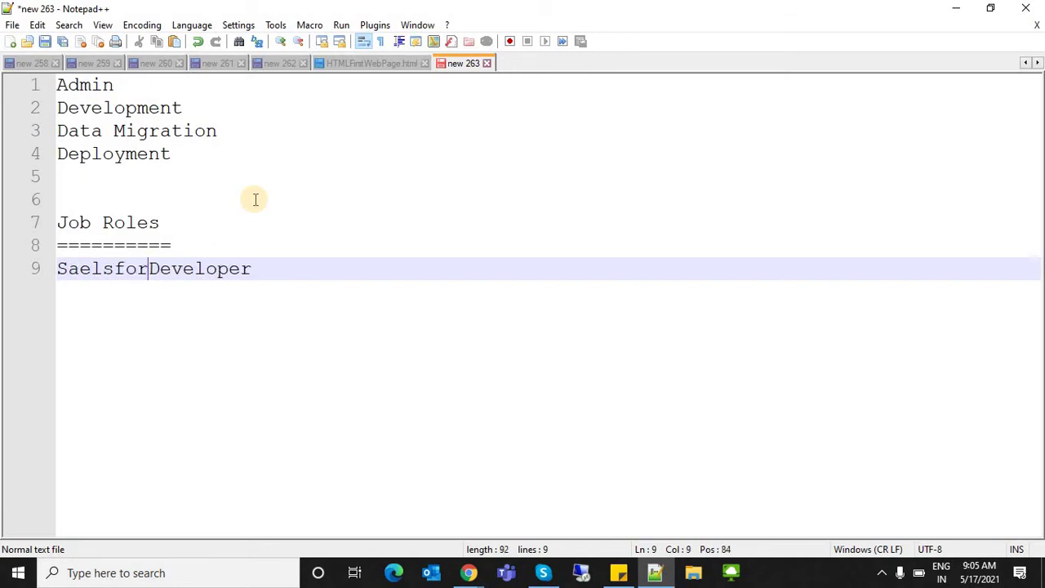
{"action": "left_click", "coordinate": [363, 259]}
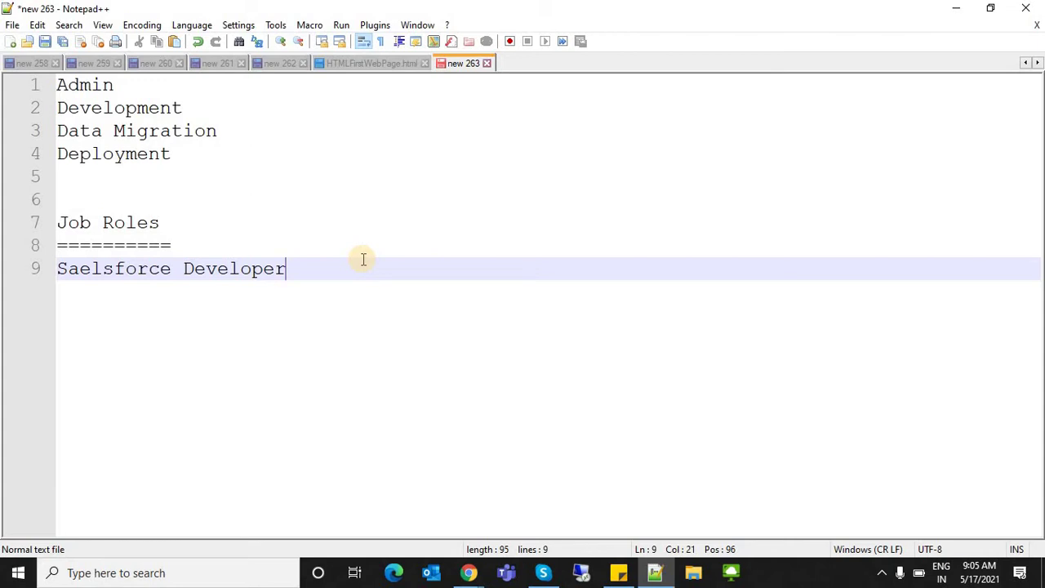
- Add Administrator on the next line, retyping it to fix the misspelling
{"action": "double_click", "coordinate": [217, 270]}
{"action": "left_click", "coordinate": [303, 270]}
{"action": "key", "text": "Return"}
{"action": "type", "text": "Ad"}
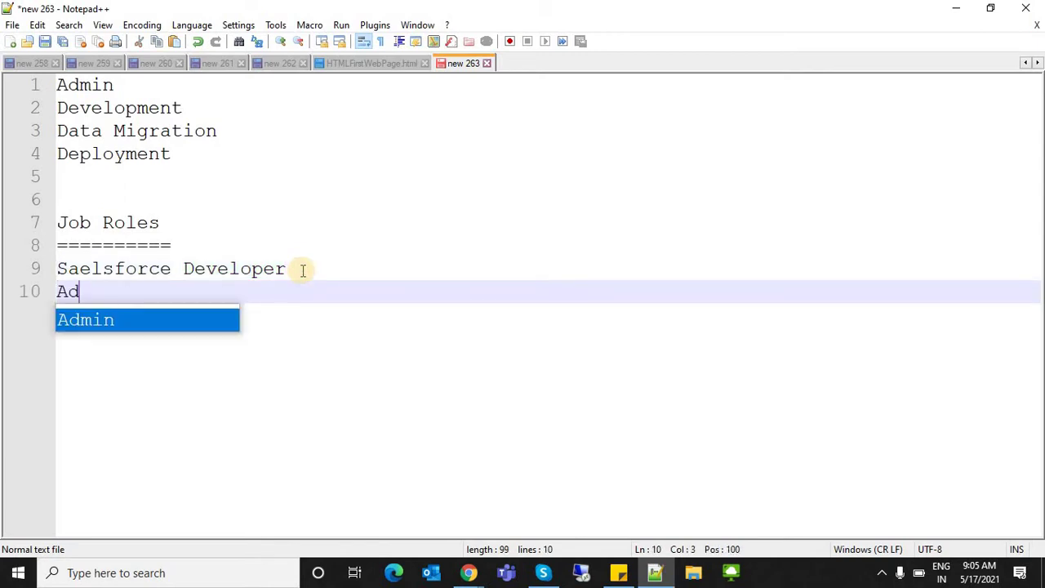
{"action": "type", "text": "ministr"}
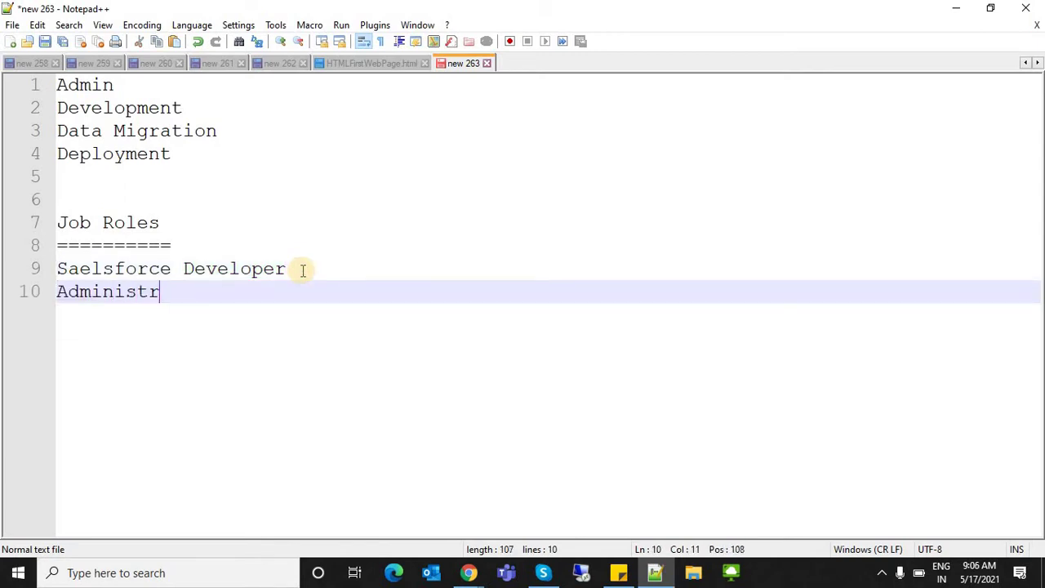
{"action": "key", "text": "BackSpace"}
{"action": "type", "text": "t"}
{"action": "key", "text": "BackSpace"}
{"action": "type", "text": "o"}
{"action": "key", "text": "BackSpace"}
{"action": "key", "text": "BackSpace"}
{"action": "type", "text": "ator"}
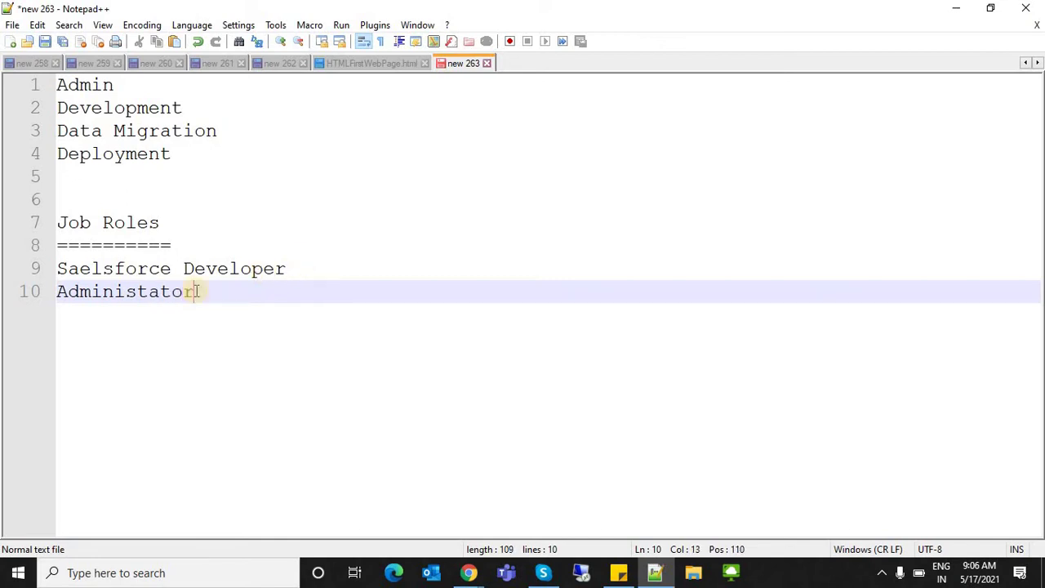
{"action": "double_click", "coordinate": [139, 300]}
{"action": "type", "text": "Adm"}
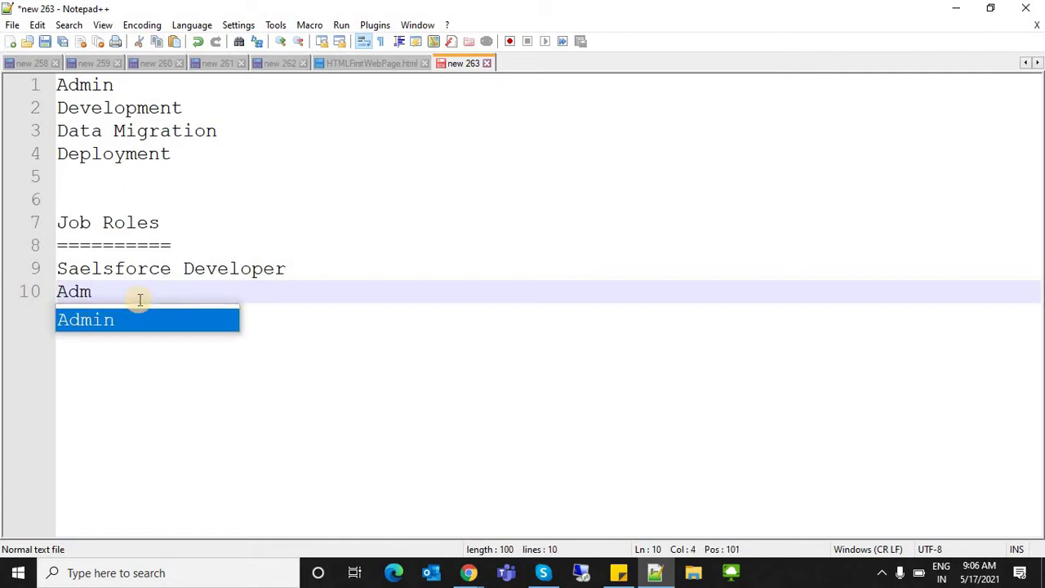
{"action": "type", "text": "inistrator"}
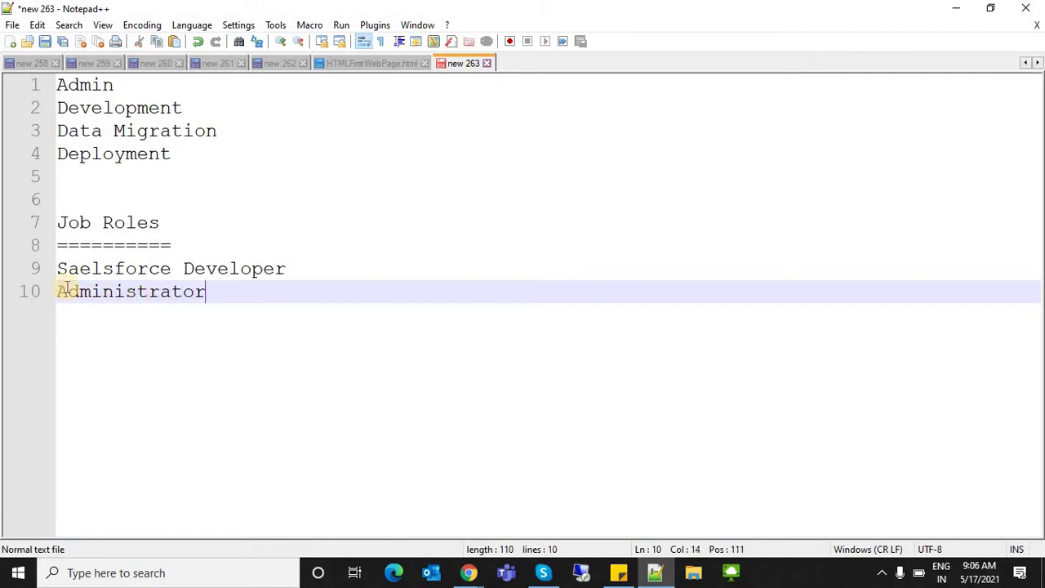
- Copy 'Saelsforce' and paste it before Administrator to form 'Saelsforce Administrator'
{"action": "double_click", "coordinate": [63, 271]}
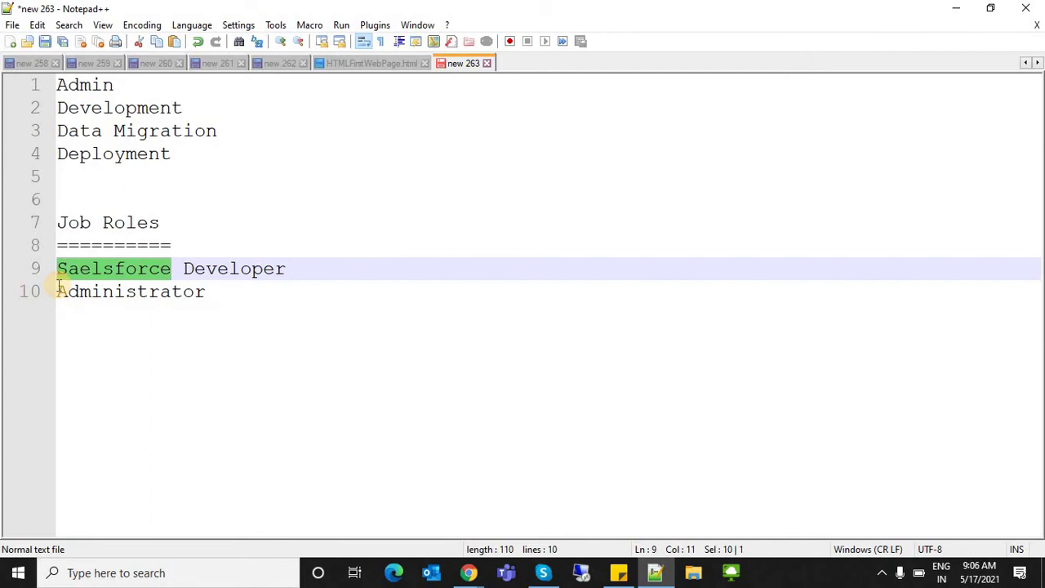
{"action": "key", "text": "ctrl+c"}
{"action": "left_click", "coordinate": [59, 292]}
{"action": "key", "text": "ctrl+v"}
{"action": "left_click", "coordinate": [401, 291]}
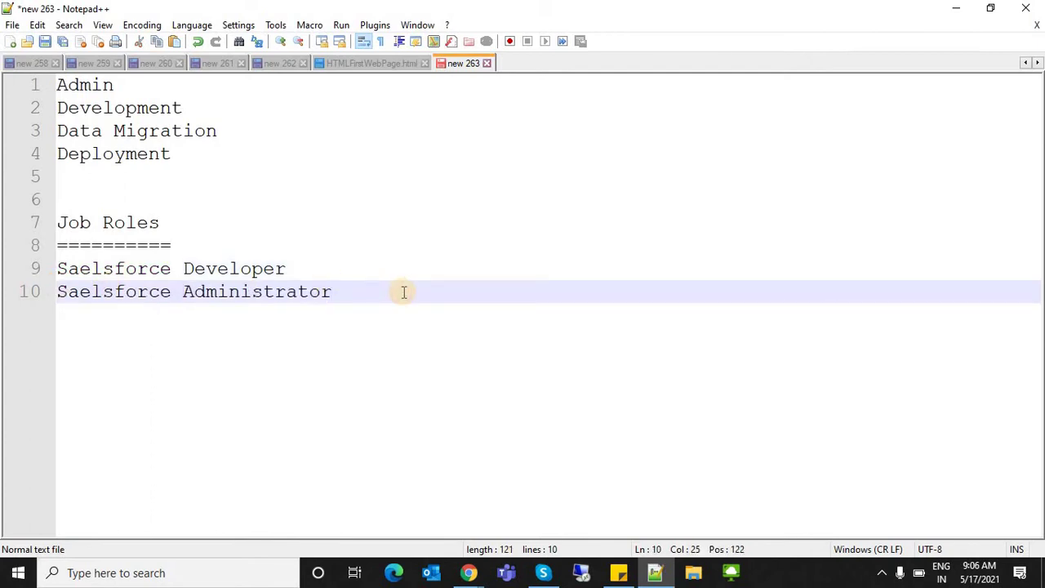
{"action": "key", "text": "Return"}
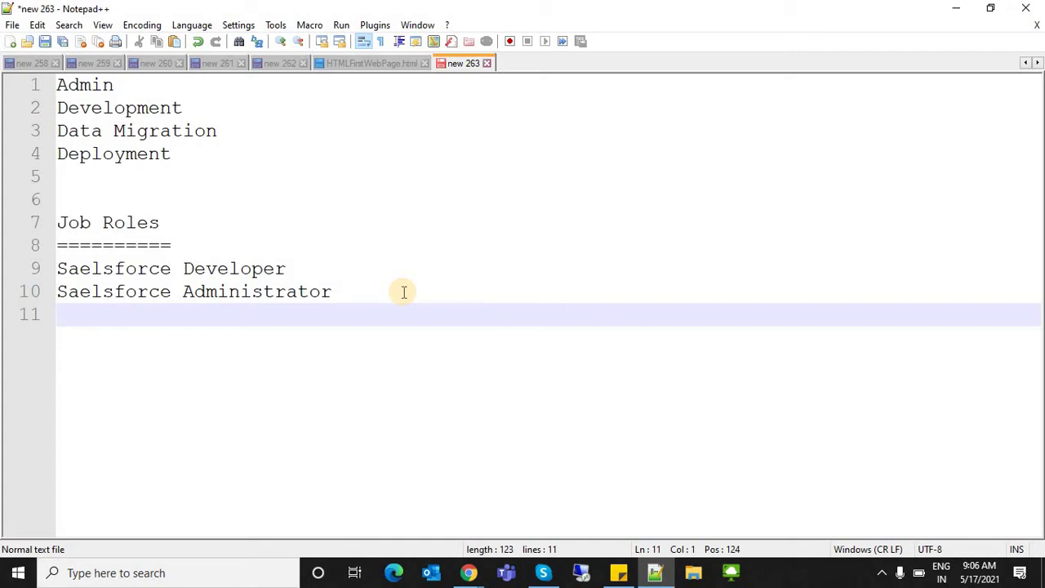
- Type 'Saelsforce Quality Analyst/Tester' on line 11
{"action": "left_click_drag", "start_coordinate": [362, 292], "coordinate": [138, 268]}
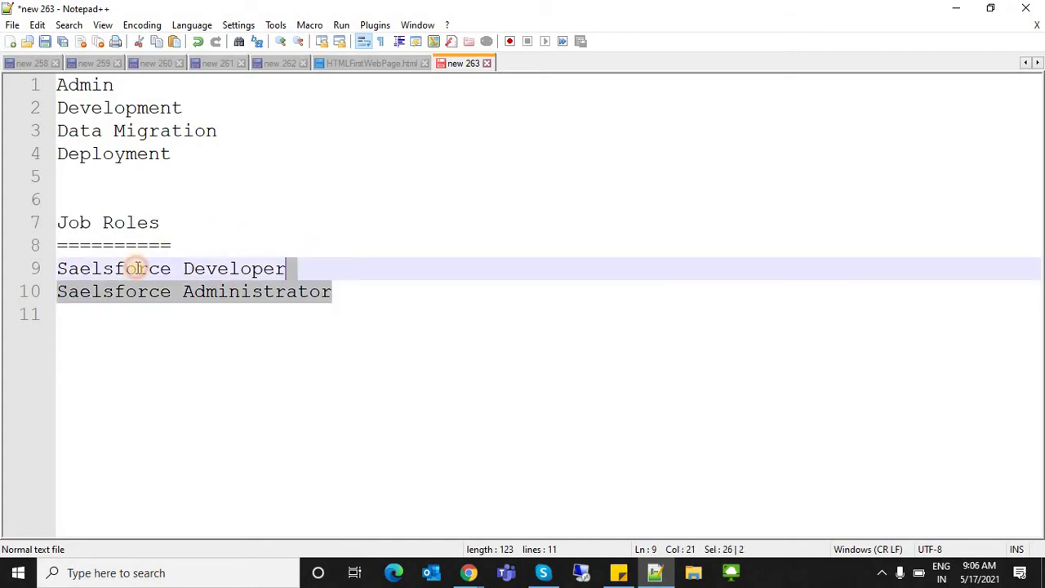
{"action": "left_click", "coordinate": [347, 331]}
{"action": "type", "text": "S"}
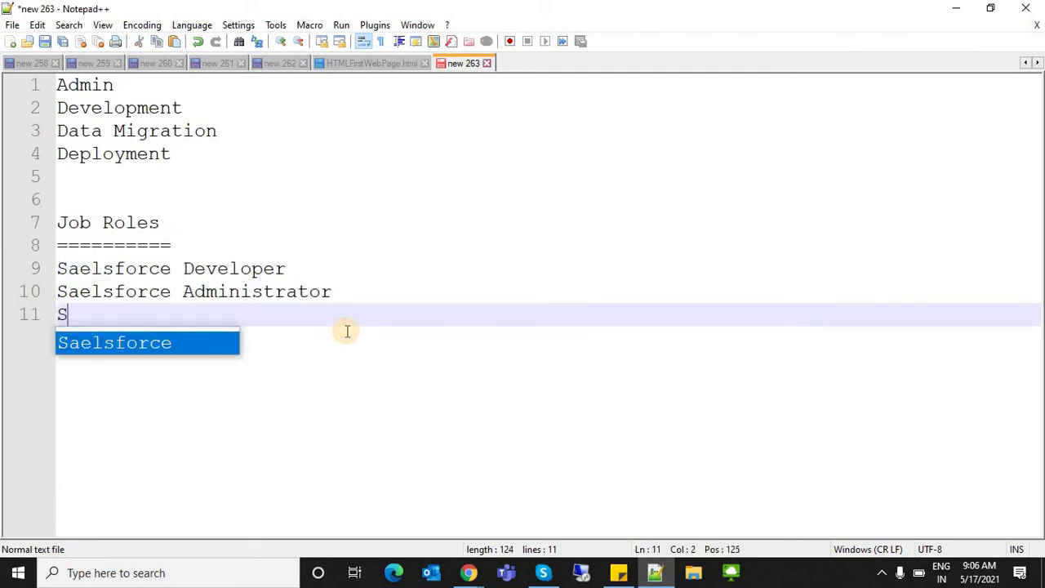
{"action": "type", "text": "aelsforce T"}
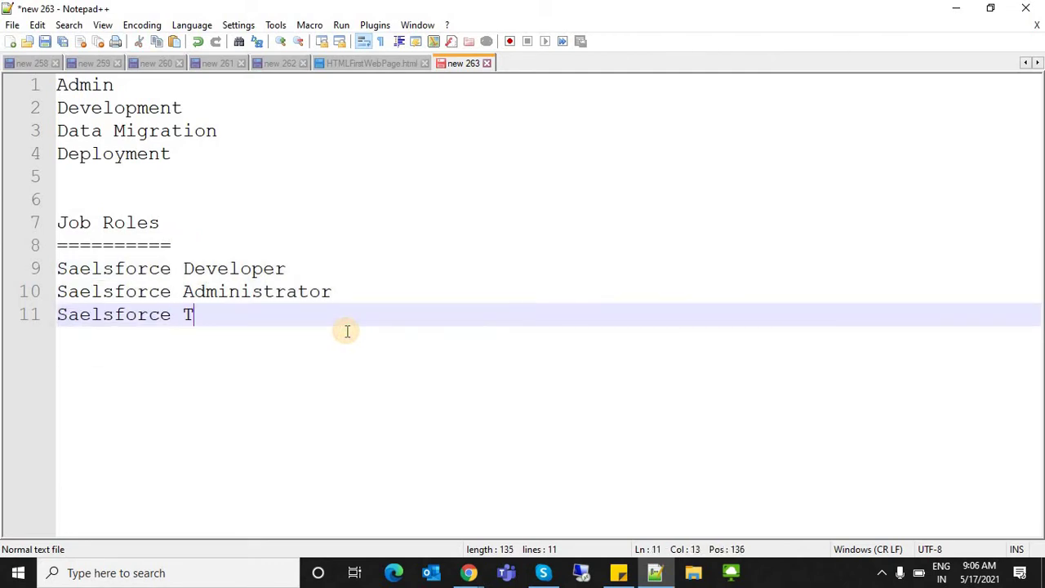
{"action": "type", "text": "est"}
{"action": "key", "text": "BackSpace"}
{"action": "key", "text": "BackSpace"}
{"action": "key", "text": "BackSpace"}
{"action": "key", "text": "BackSpace"}
{"action": "type", "text": "Qa"}
{"action": "key", "text": "BackSpace"}
{"action": "type", "text": "uality An"}
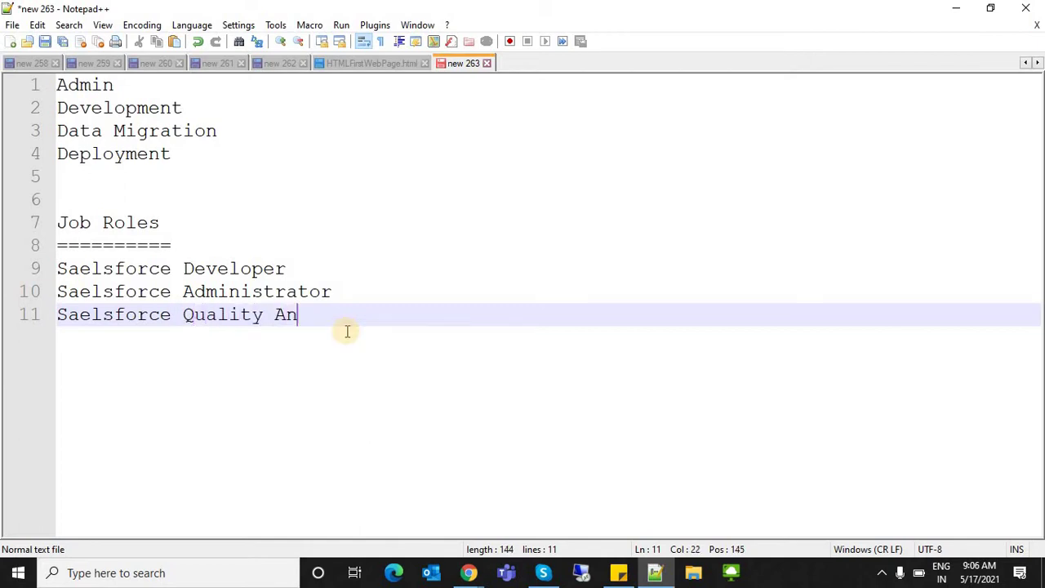
{"action": "type", "text": "alyst/"}
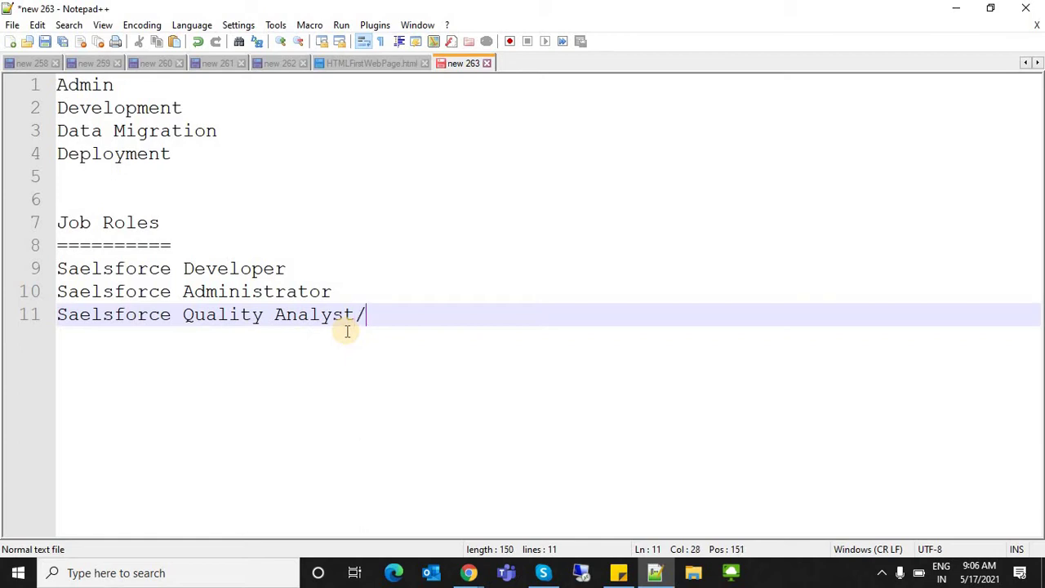
{"action": "type", "text": "Tester"}
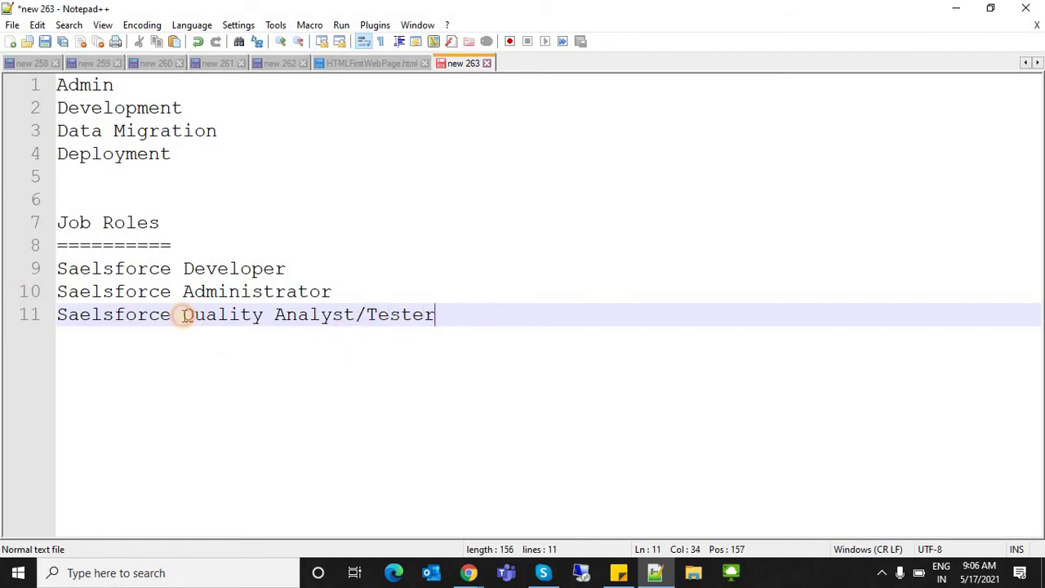
{"action": "left_click", "coordinate": [61, 257], "text": "shift"}
{"action": "left_click", "coordinate": [58, 263], "text": "shift"}
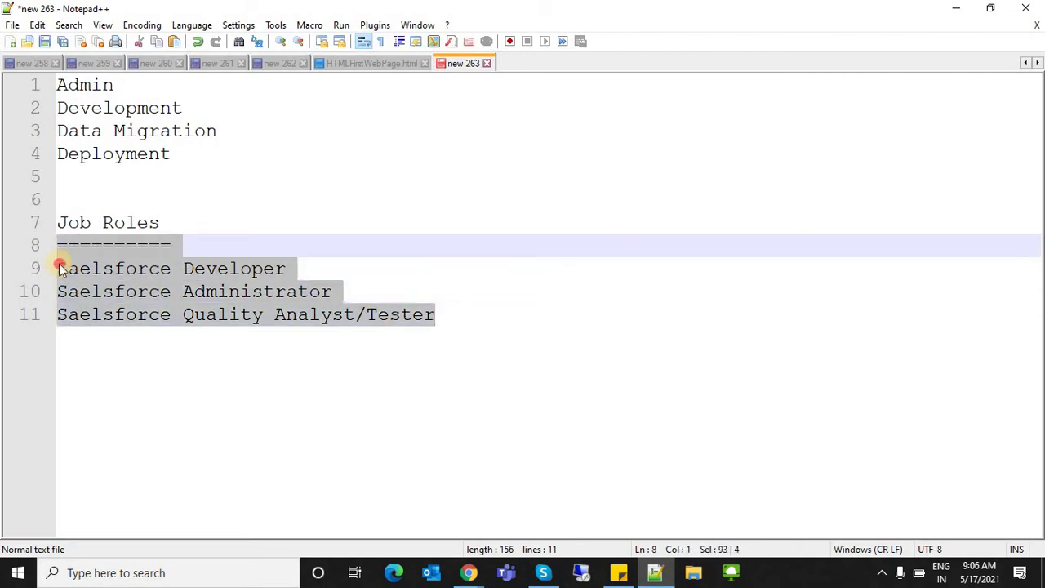
{"action": "left_click", "coordinate": [60, 268], "text": "shift"}
{"action": "left_click", "coordinate": [274, 268]}
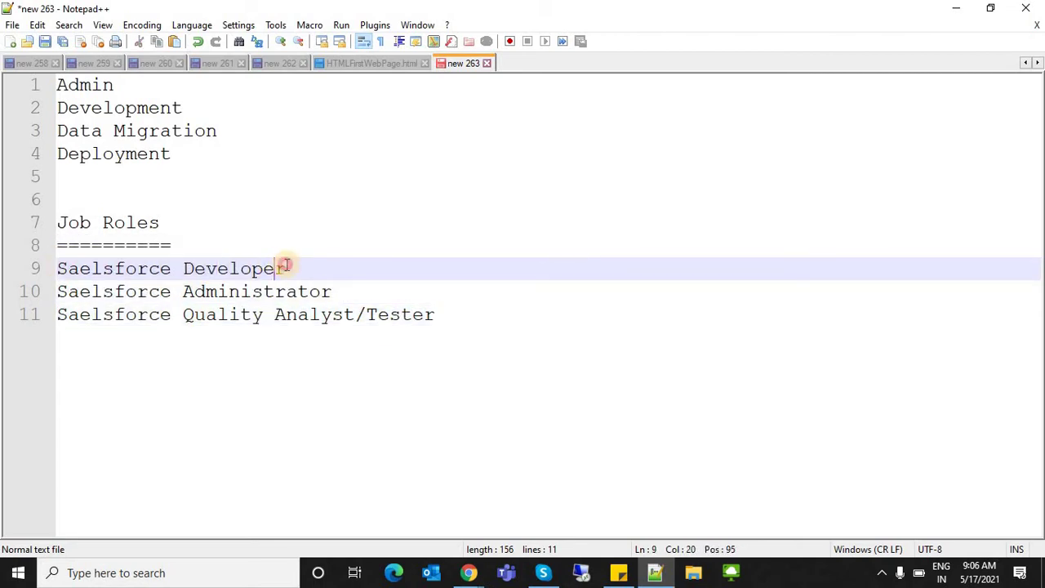
{"action": "left_click_drag", "start_coordinate": [285, 268], "coordinate": [61, 268]}
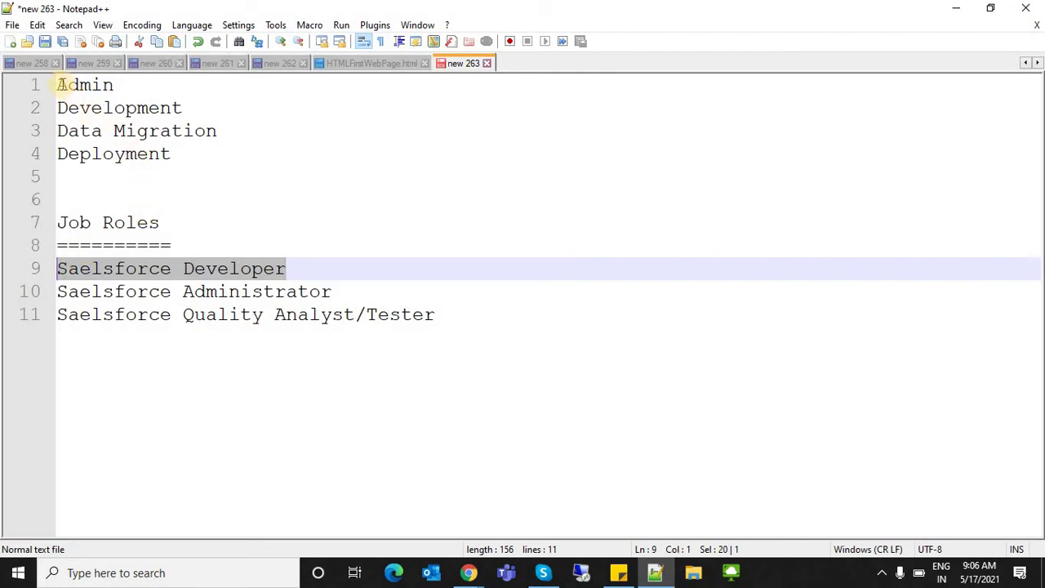
{"action": "left_click_drag", "start_coordinate": [57, 85], "coordinate": [171, 154]}
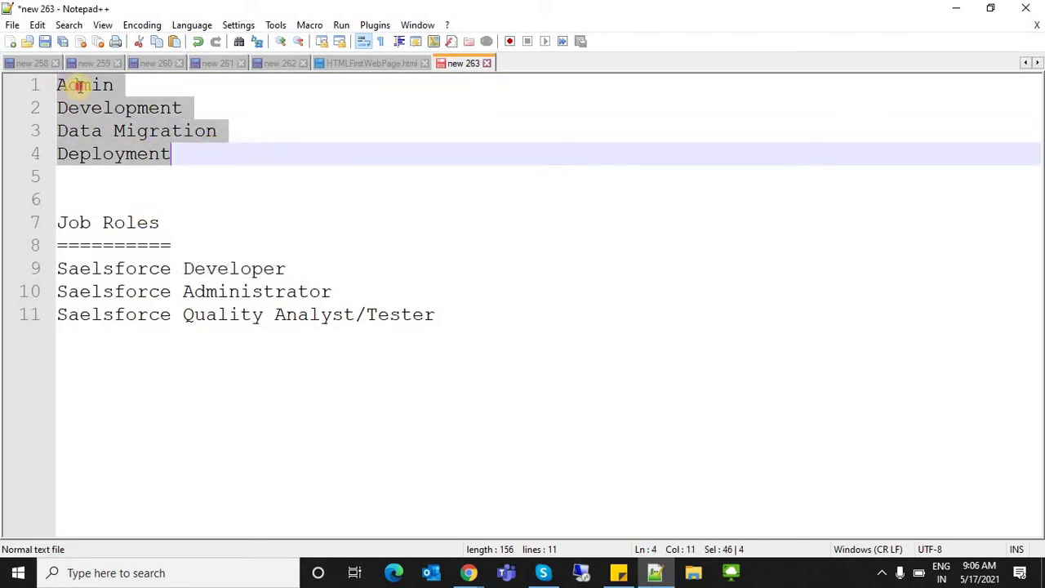
{"action": "double_click", "coordinate": [79, 85]}
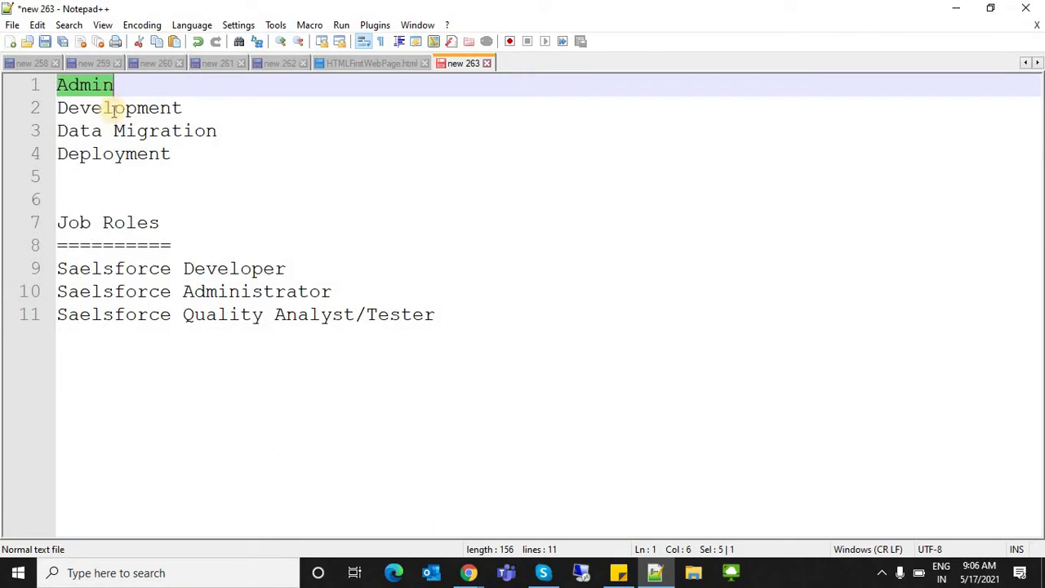
{"action": "double_click", "coordinate": [114, 111]}
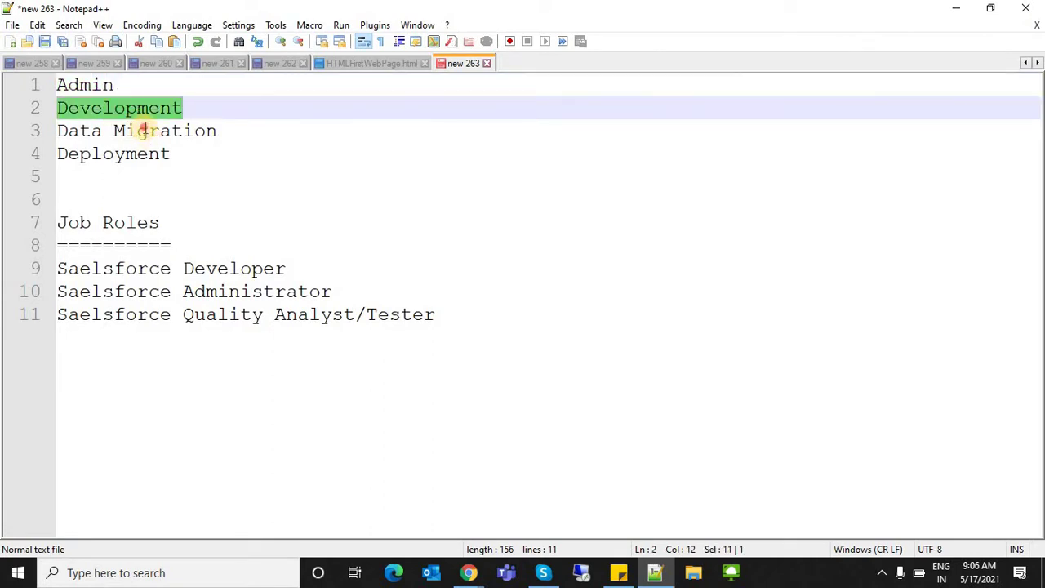
{"action": "double_click", "coordinate": [143, 131]}
{"action": "double_click", "coordinate": [173, 155]}
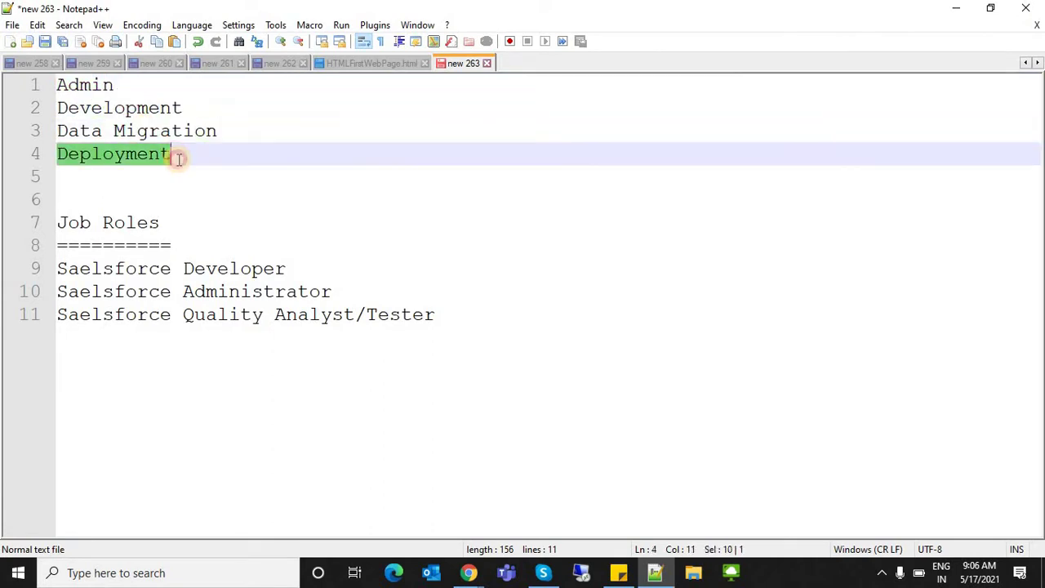
{"action": "left_click", "coordinate": [178, 158]}
{"action": "left_click", "coordinate": [46, 90], "text": "shift"}
{"action": "key", "text": "shift+Up"}
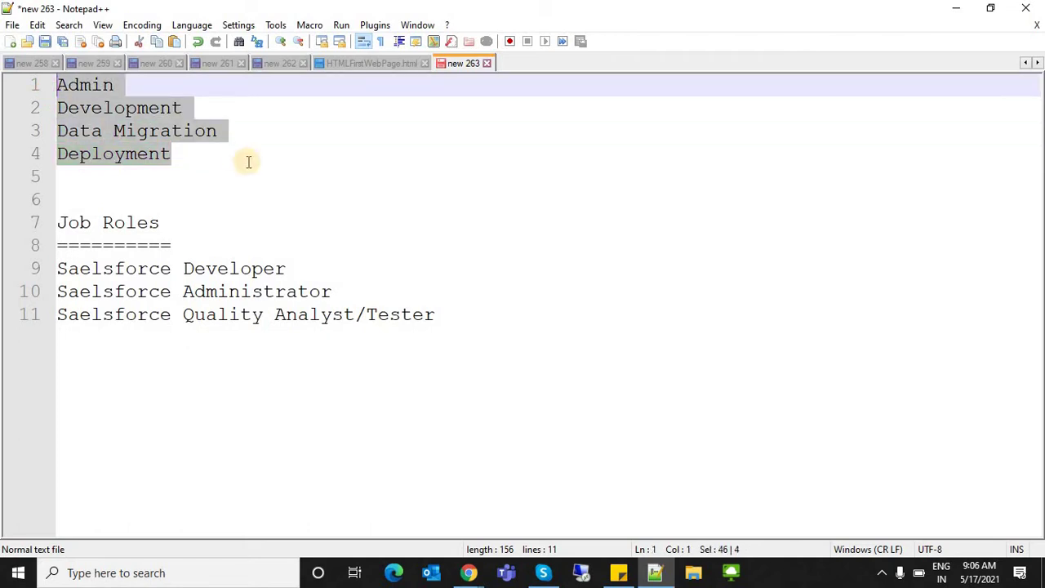
{"action": "left_click", "coordinate": [248, 162]}
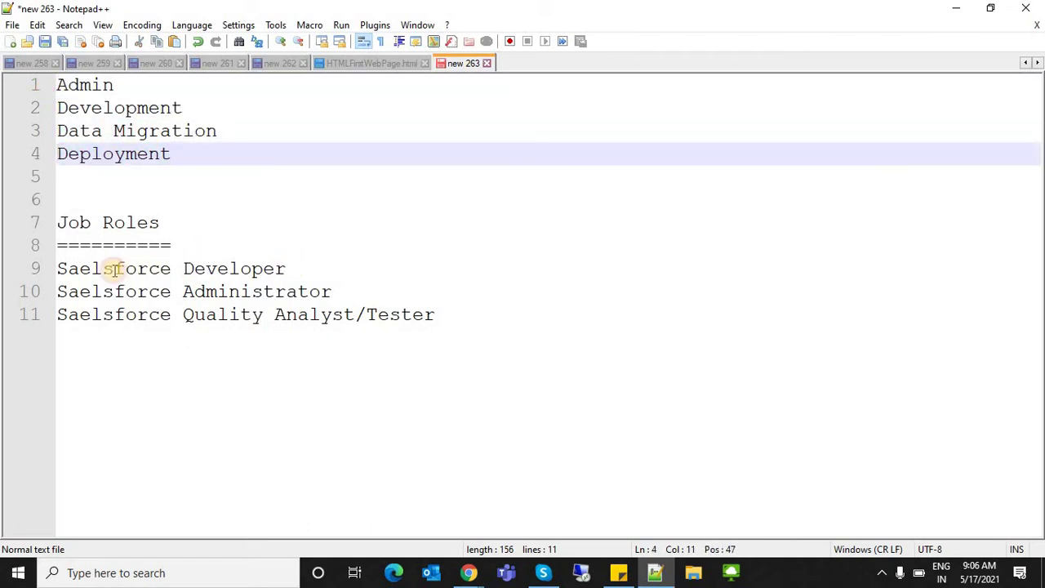
{"action": "left_click_drag", "start_coordinate": [286, 268], "coordinate": [33, 275]}
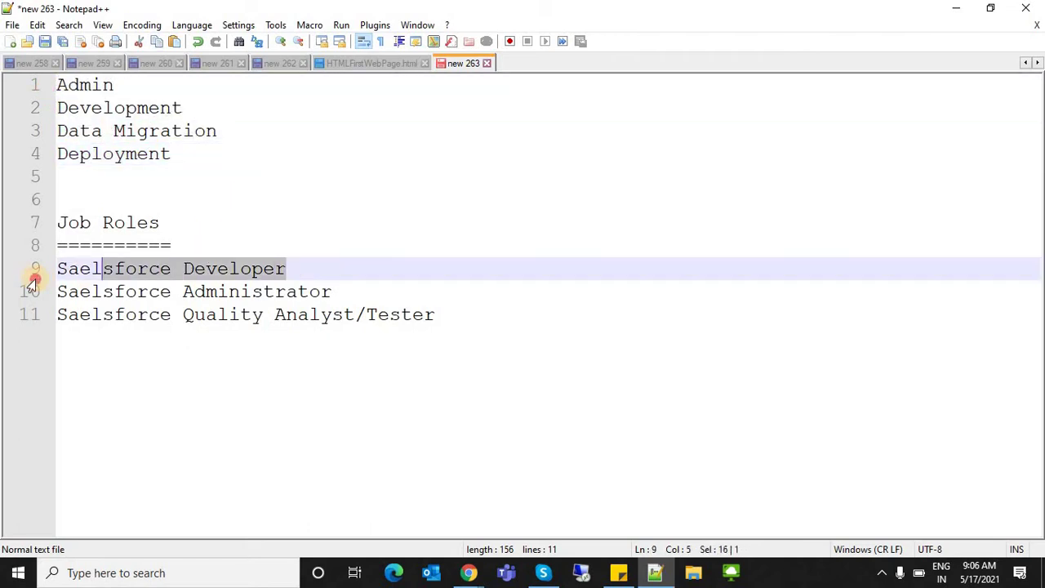
{"action": "triple_click", "coordinate": [256, 297]}
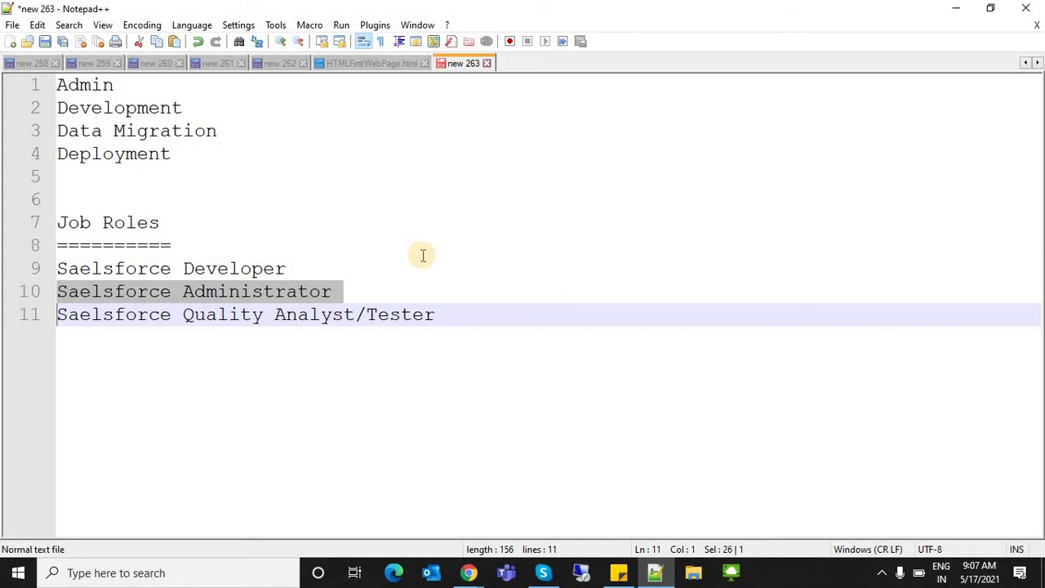
{"action": "left_click", "coordinate": [120, 87]}
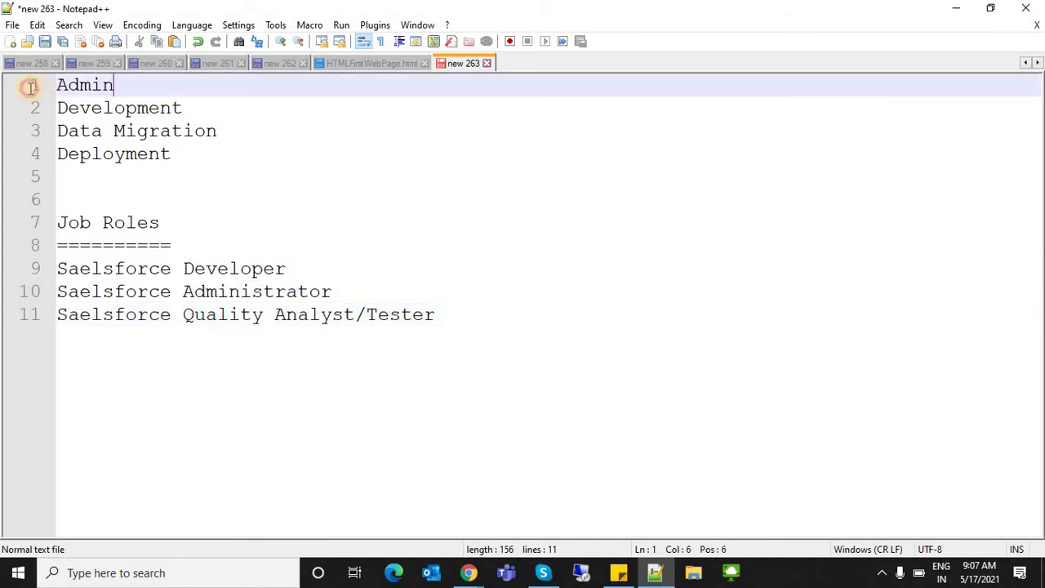
{"action": "key", "text": "shift+Home"}
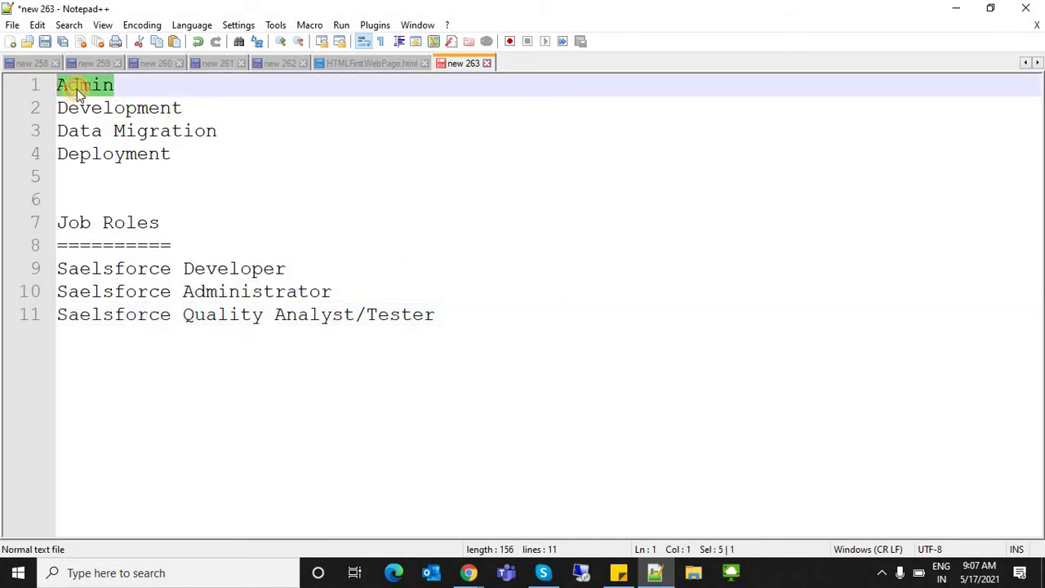
{"action": "left_click_drag", "start_coordinate": [180, 148], "coordinate": [45, 138]}
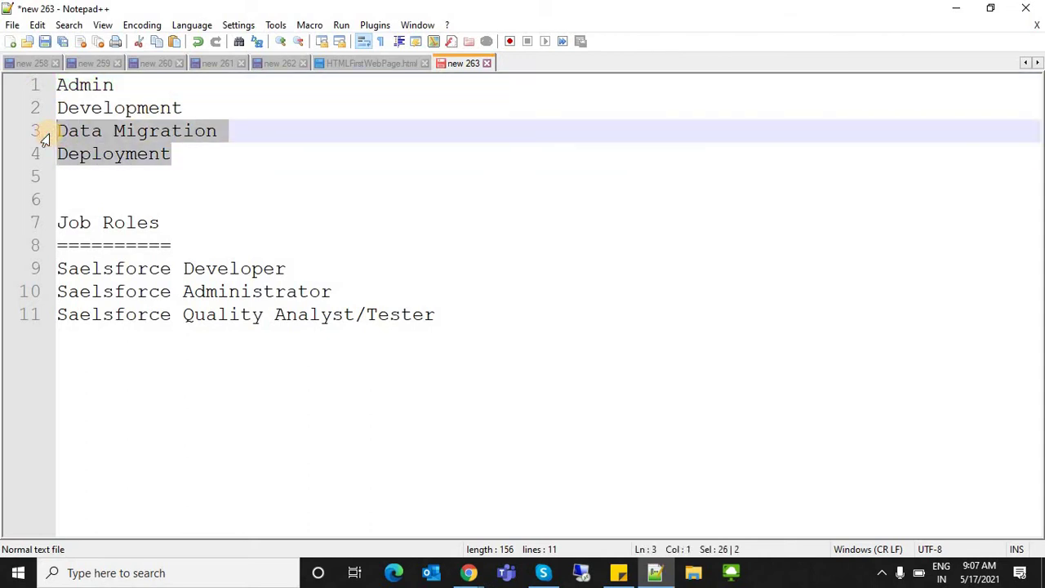
{"action": "left_click", "coordinate": [96, 113]}
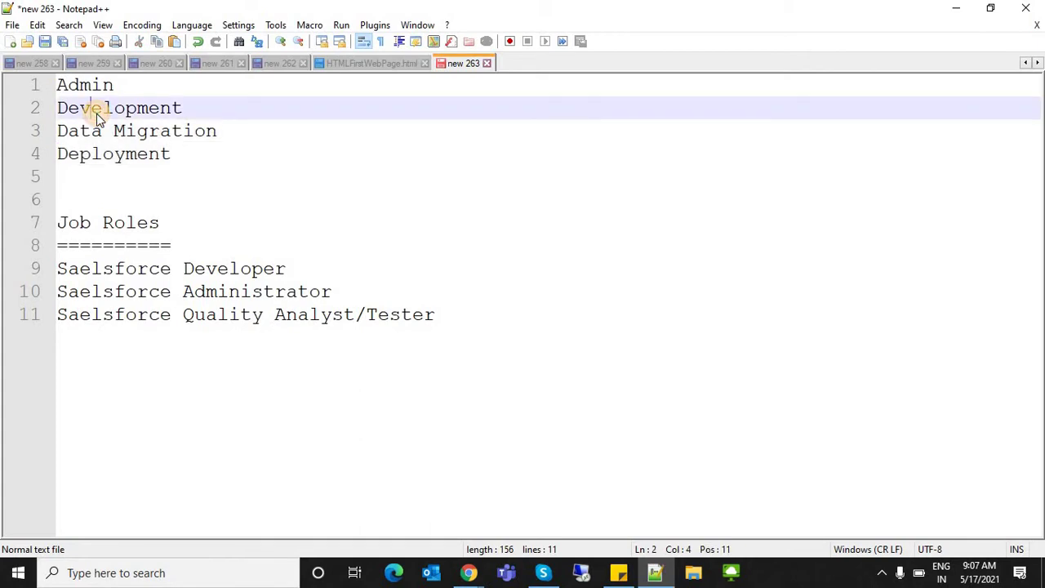
{"action": "double_click", "coordinate": [72, 108]}
{"action": "left_click", "coordinate": [79, 85]}
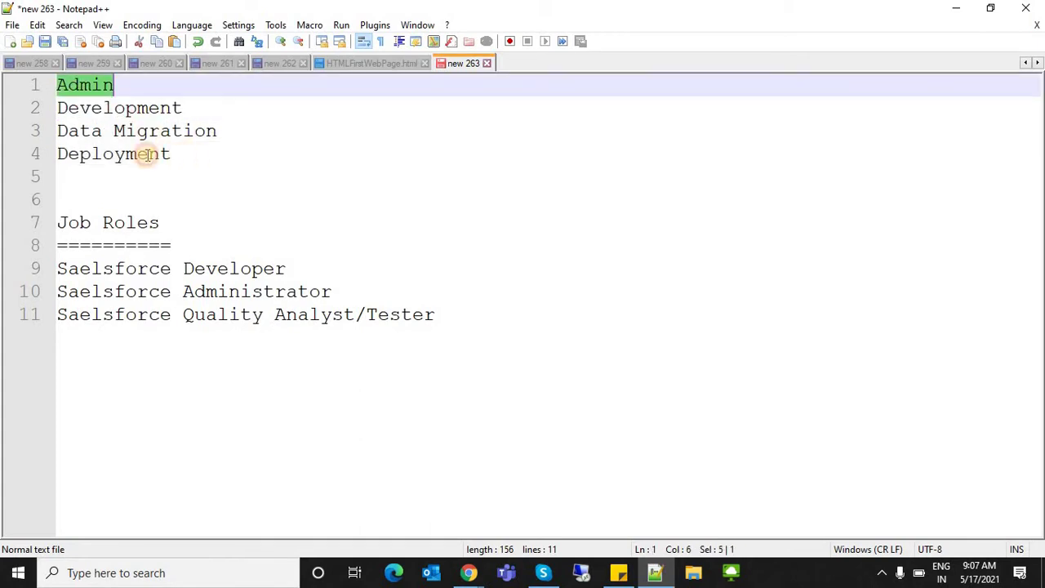
{"action": "left_click_drag", "start_coordinate": [173, 154], "coordinate": [58, 134]}
{"action": "left_click", "coordinate": [253, 161]}
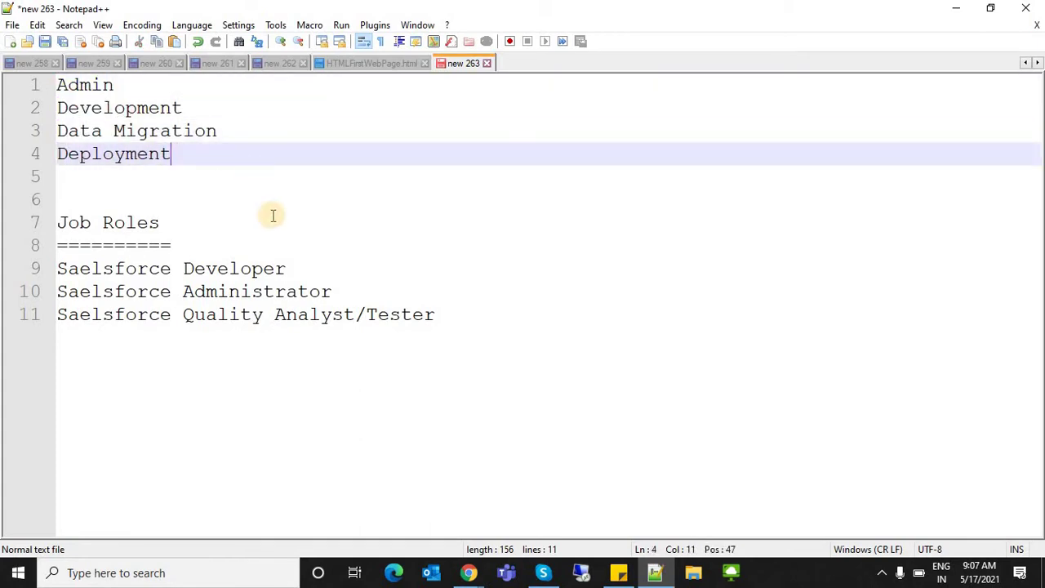
{"action": "left_click", "coordinate": [282, 269]}
{"action": "left_click", "coordinate": [264, 313]}
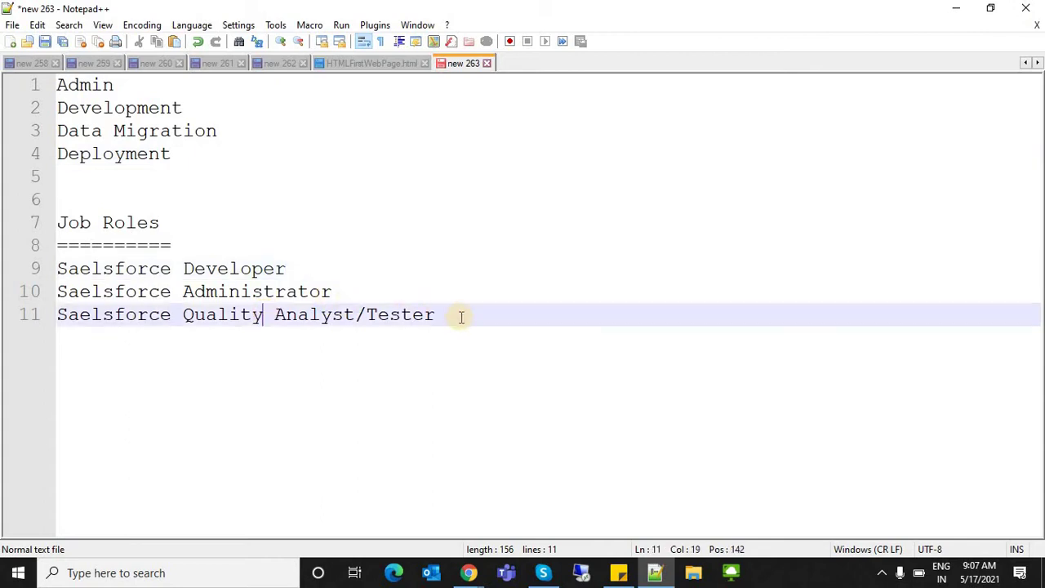
{"action": "left_click", "coordinate": [394, 340]}
{"action": "left_click", "coordinate": [340, 222], "text": "shift"}
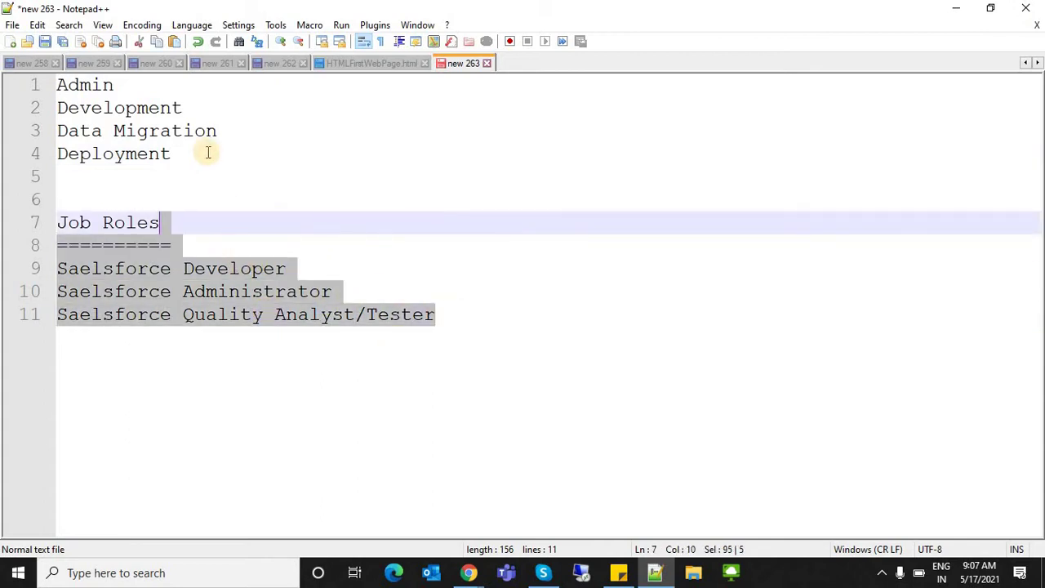
{"action": "left_click", "coordinate": [205, 152]}
{"action": "key", "text": "Home"}
{"action": "key", "text": "shift+End"}
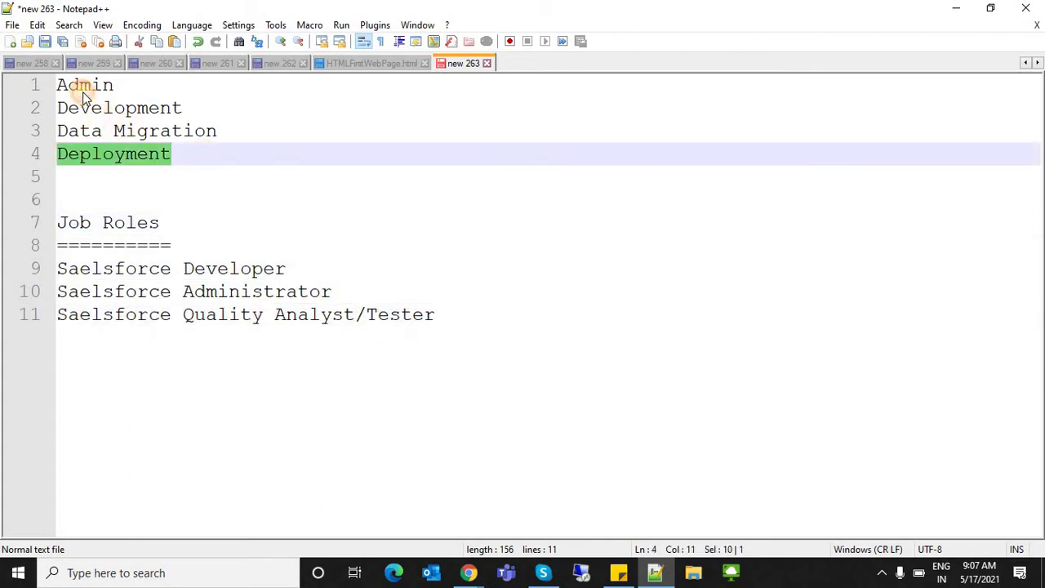
{"action": "double_click", "coordinate": [80, 92]}
{"action": "left_click", "coordinate": [170, 162]}
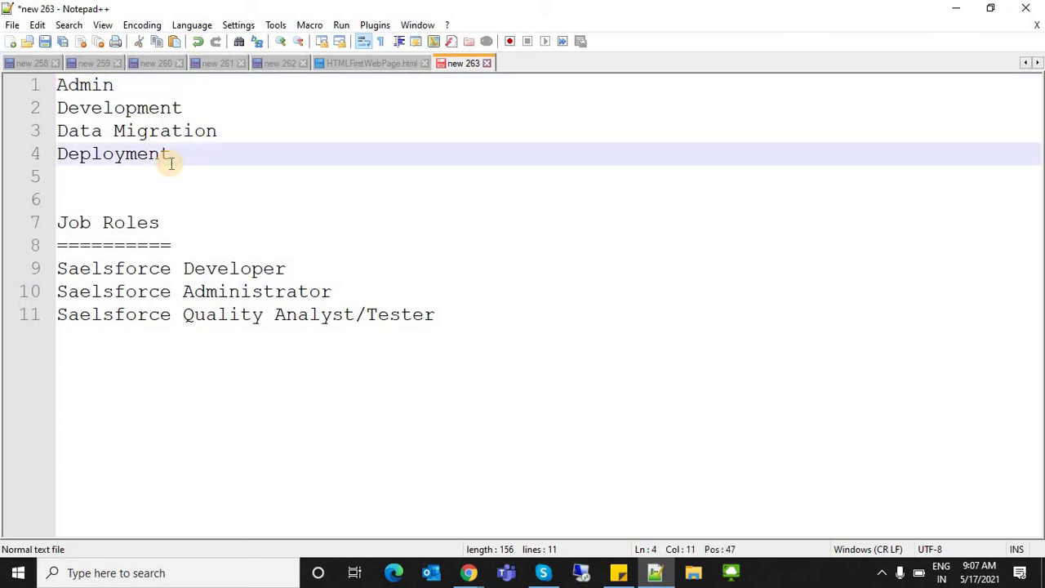
{"action": "key", "text": "alt+Tab"}
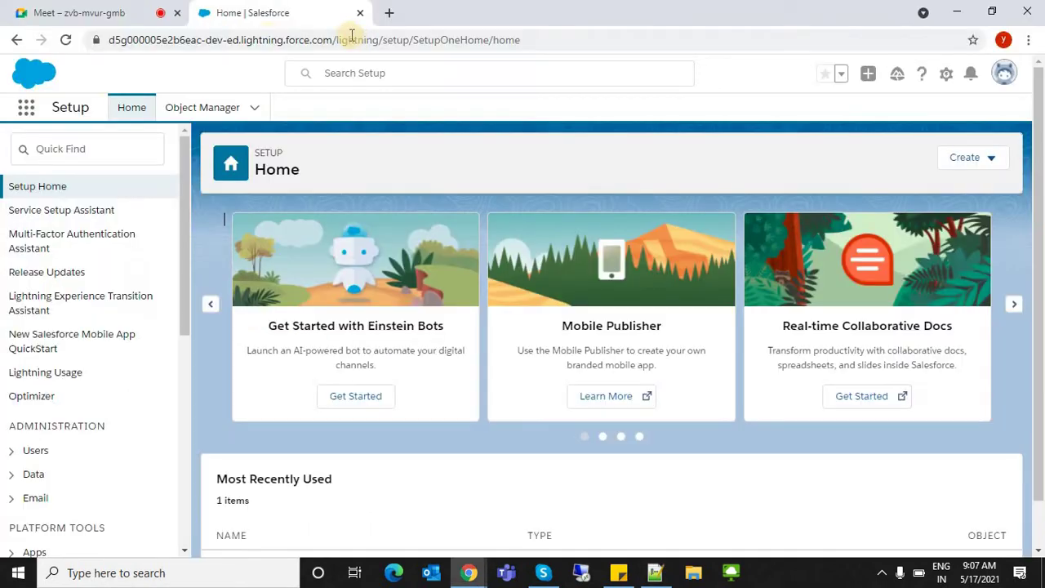
{"action": "left_click", "coordinate": [29, 107]}
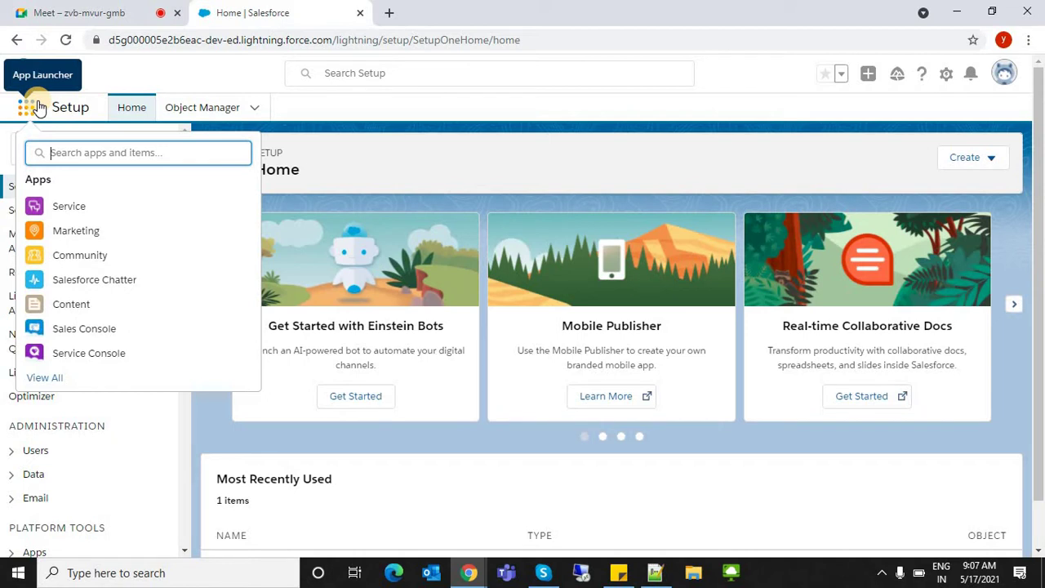
{"action": "key", "text": "alt+Tab"}
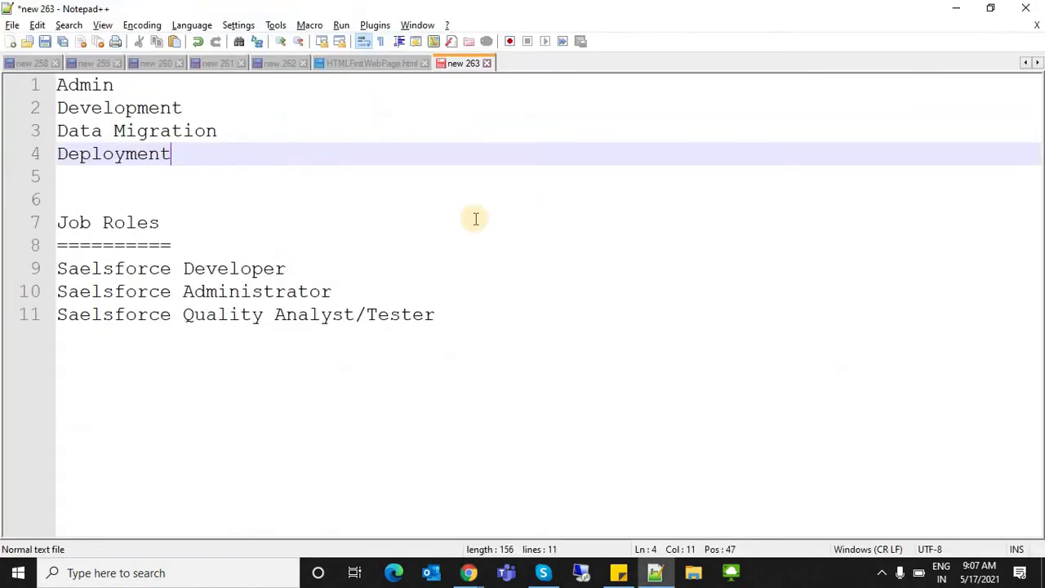
{"action": "double_click", "coordinate": [244, 291]}
{"action": "double_click", "coordinate": [96, 88]}
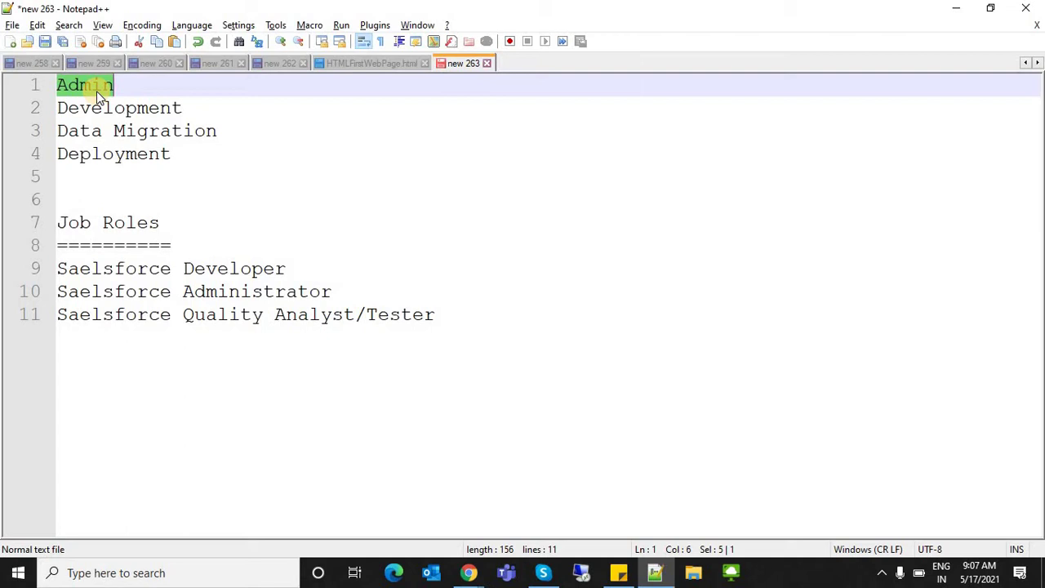
{"action": "left_click", "coordinate": [217, 247]}
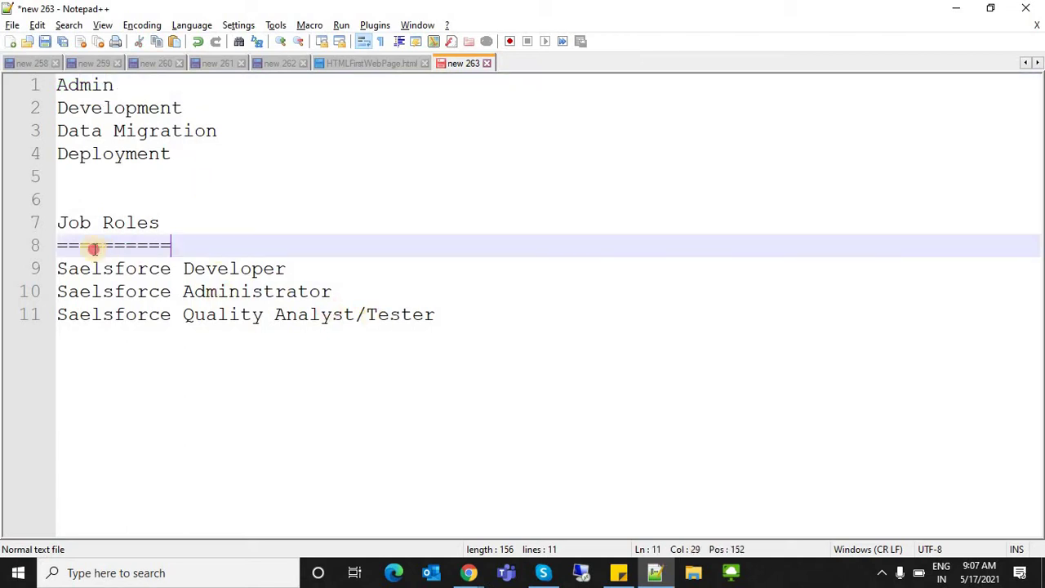
{"action": "left_click", "coordinate": [70, 273], "text": "shift"}
{"action": "key", "text": "Down"}
{"action": "left_click", "coordinate": [190, 154]}
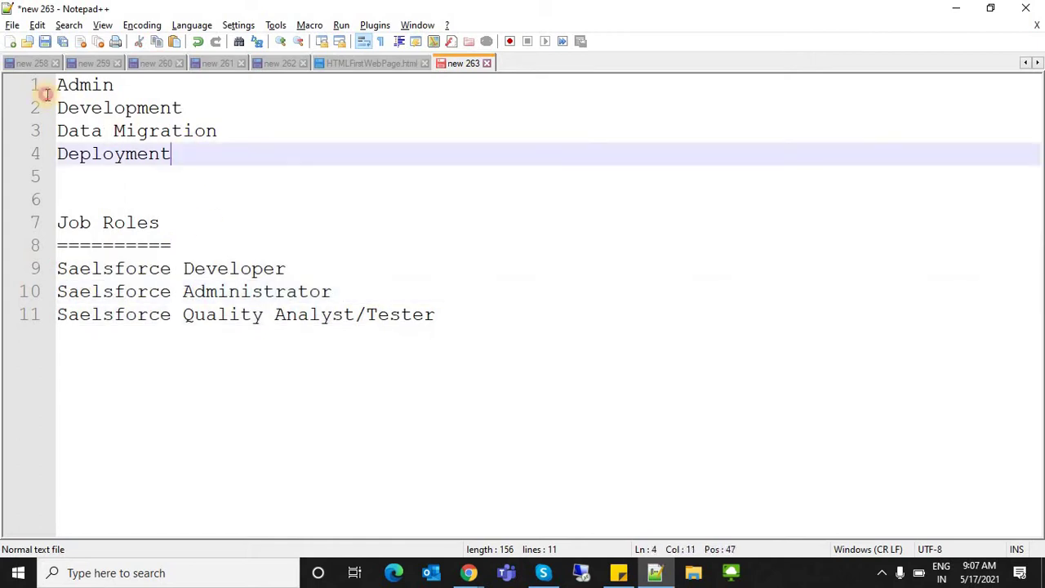
{"action": "left_click", "coordinate": [45, 88], "text": "shift"}
{"action": "double_click", "coordinate": [98, 89]}
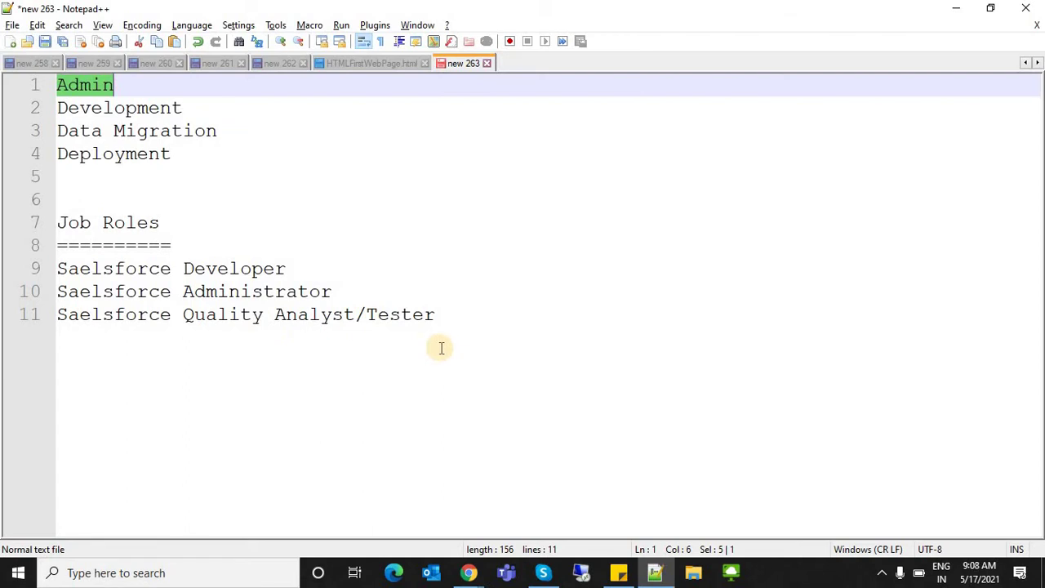
{"action": "key", "text": "alt+Tab"}
{"action": "key", "text": "Escape"}
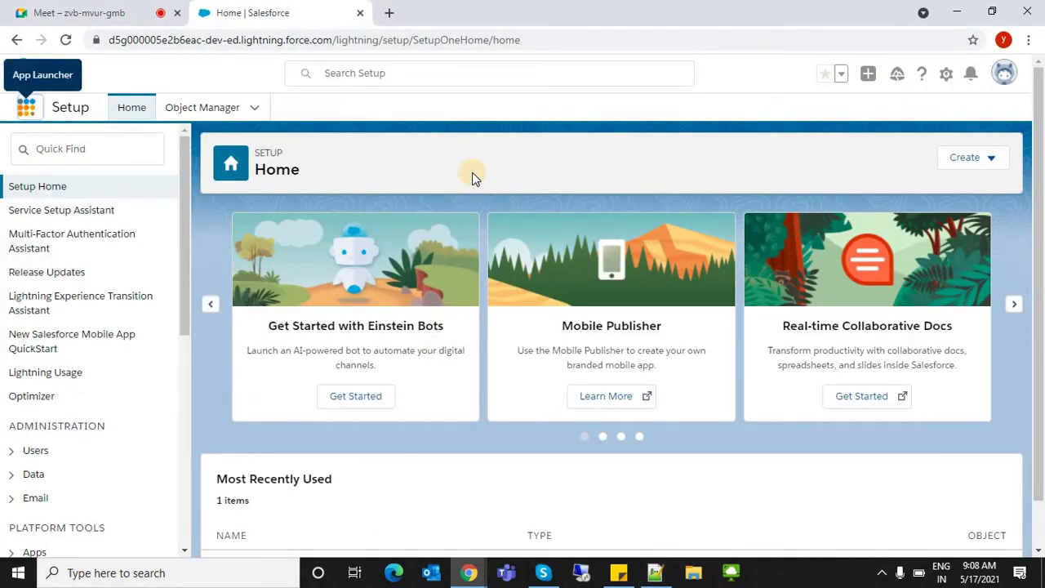
{"action": "key", "text": "alt+Tab"}
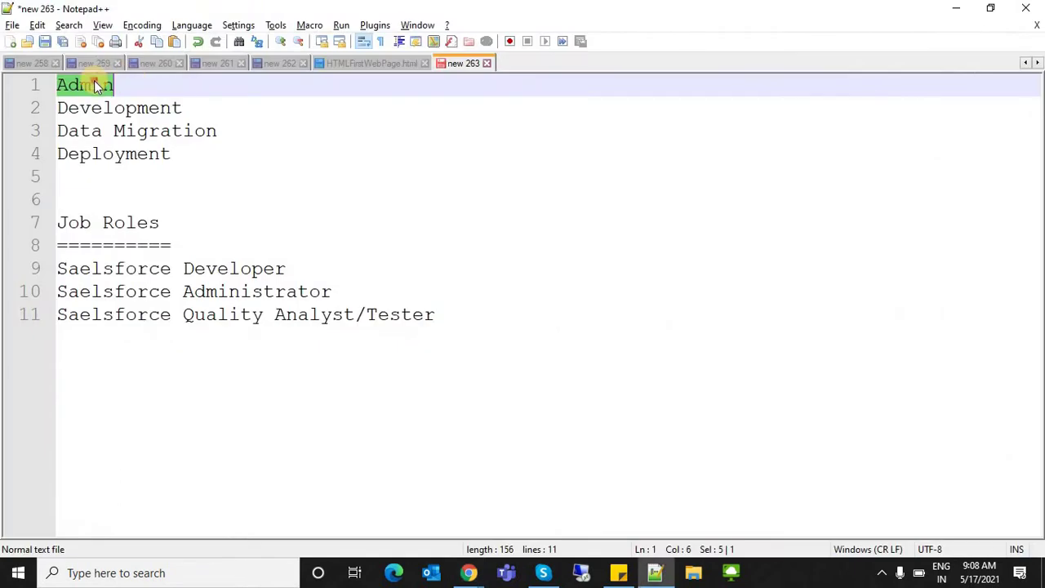
{"action": "left_click", "coordinate": [510, 317]}
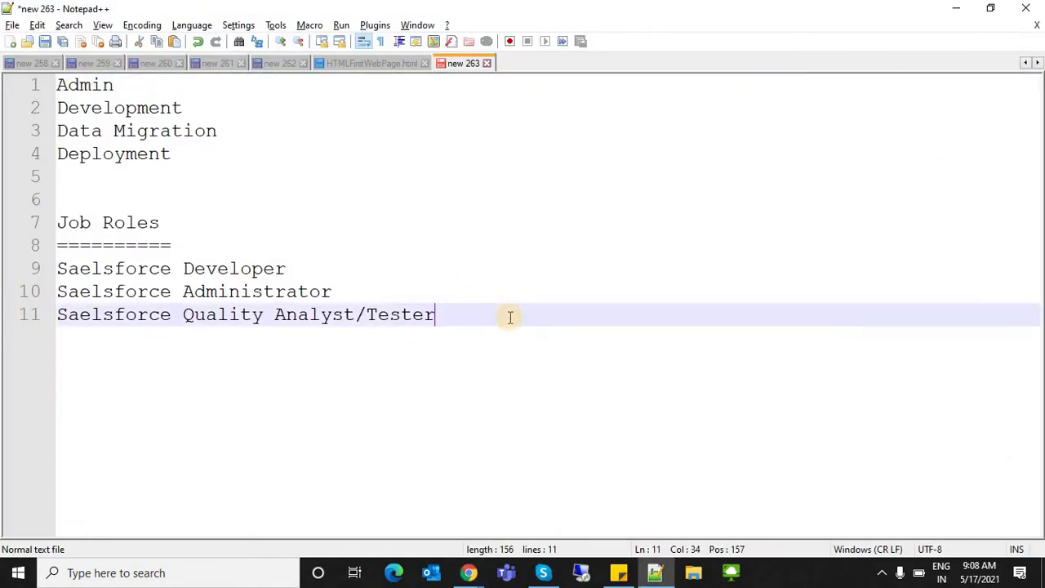
- Insert blank lines below the job roles to start a new row
{"action": "key", "text": "Return"}
{"action": "key", "text": "Return"}
{"action": "key", "text": "Return"}
{"action": "key", "text": "Return"}
{"action": "key", "text": "Return"}
{"action": "key", "text": "Return"}
{"action": "key", "text": "Return"}
{"action": "key", "text": "Return"}
{"action": "key", "text": "Return"}
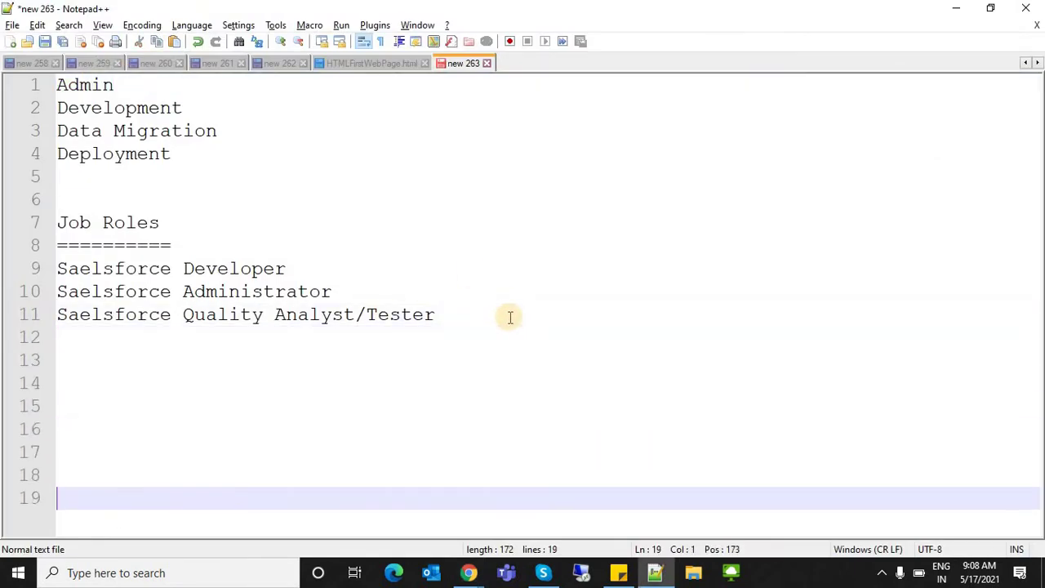
{"action": "key", "text": "Up"}
{"action": "key", "text": "Up"}
{"action": "key", "text": "Up"}
{"action": "key", "text": "Up"}
{"action": "key", "text": "Up"}
{"action": "left_click_drag", "start_coordinate": [188, 156], "coordinate": [57, 85]}
{"action": "left_click", "coordinate": [164, 341]}
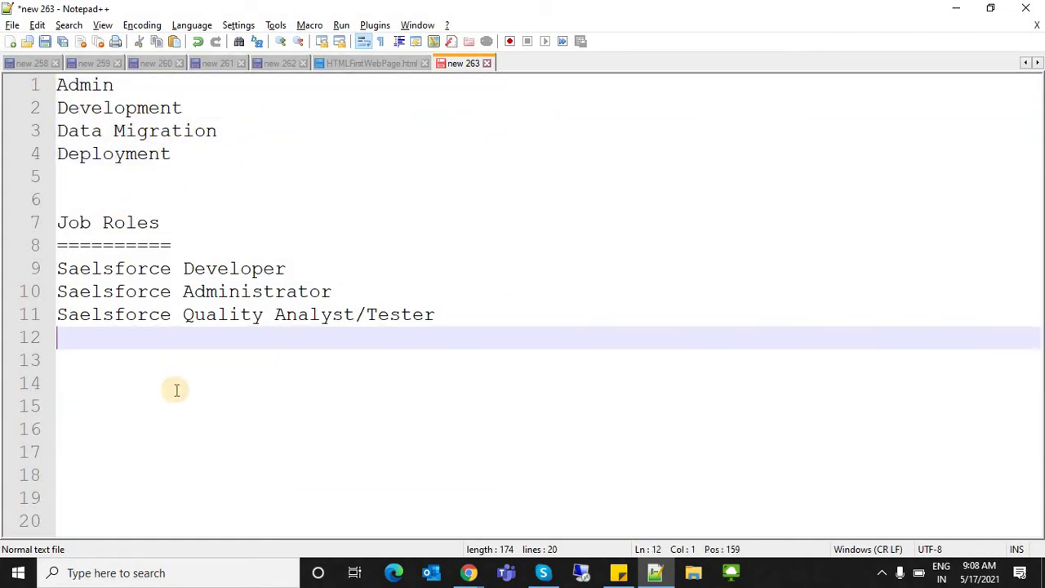
{"action": "key", "text": "Return"}
{"action": "key", "text": "Return"}
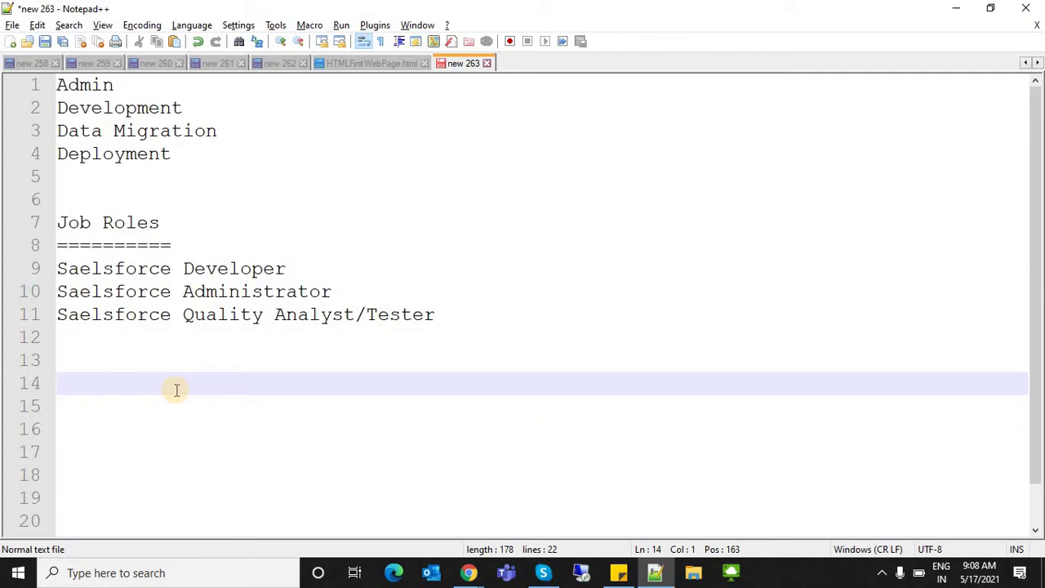
- Type Database, a tab gap, then Business Logic in place of the started Apex
{"action": "type", "text": "D"}
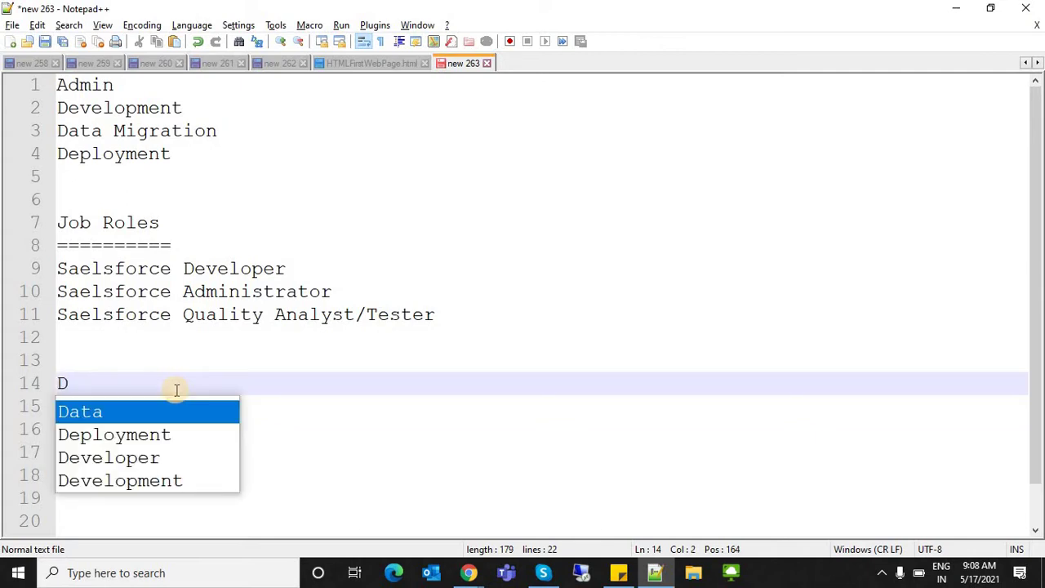
{"action": "type", "text": "atab"}
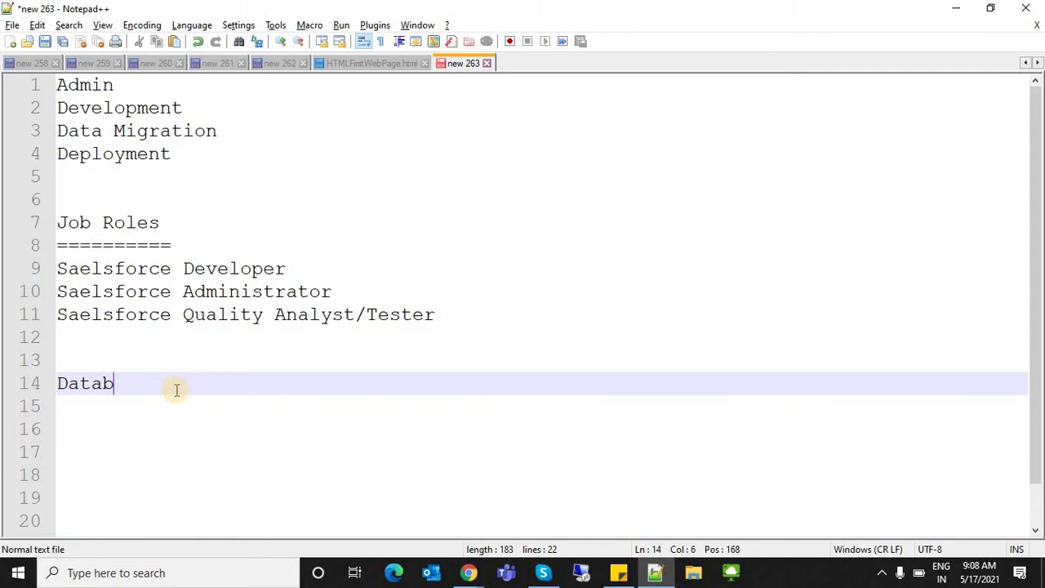
{"action": "type", "text": "ase"}
{"action": "key", "text": "Tab"}
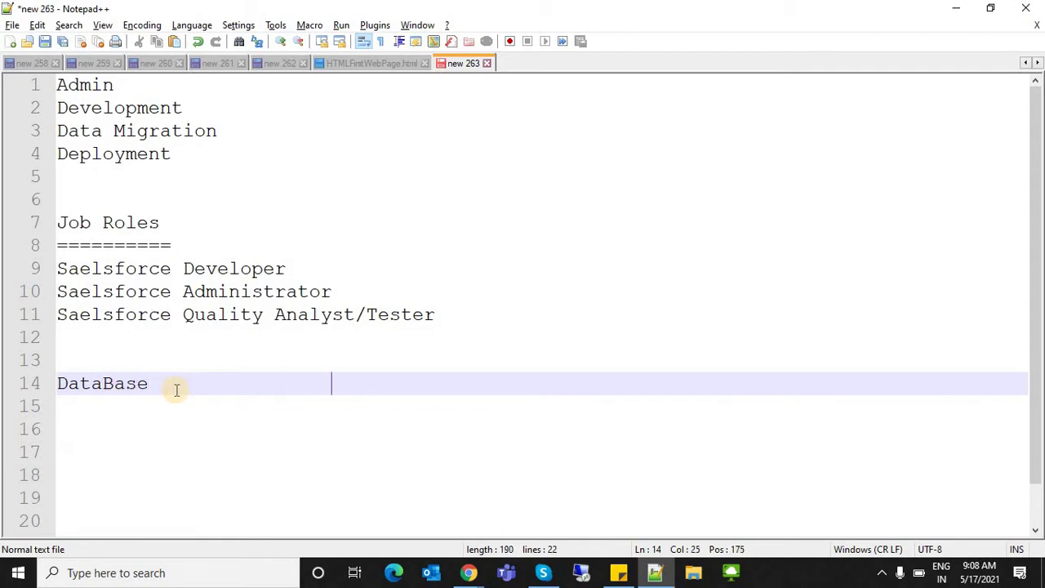
{"action": "type", "text": "Apex"}
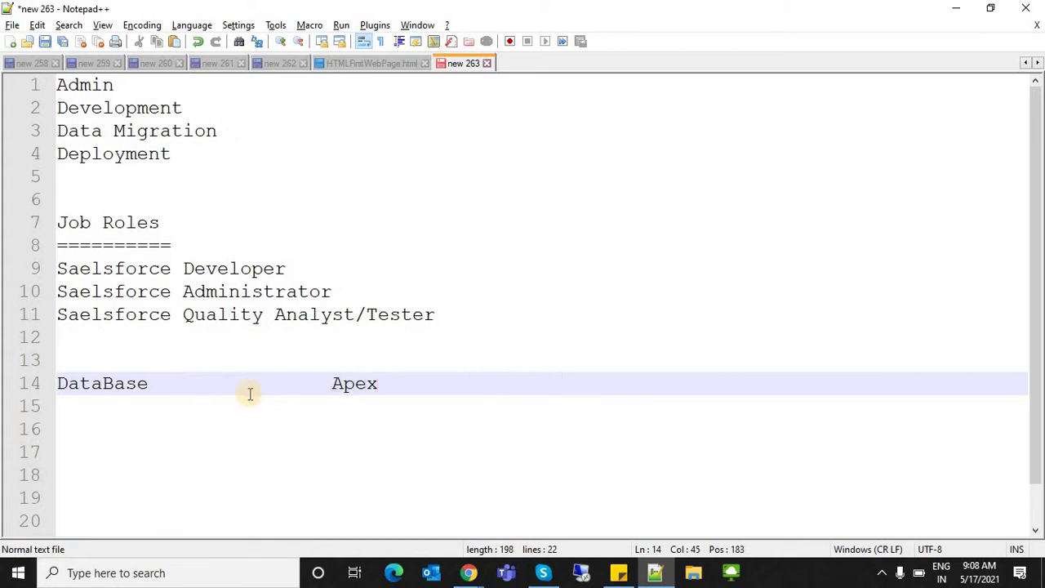
{"action": "double_click", "coordinate": [360, 385]}
{"action": "type", "text": "B"}
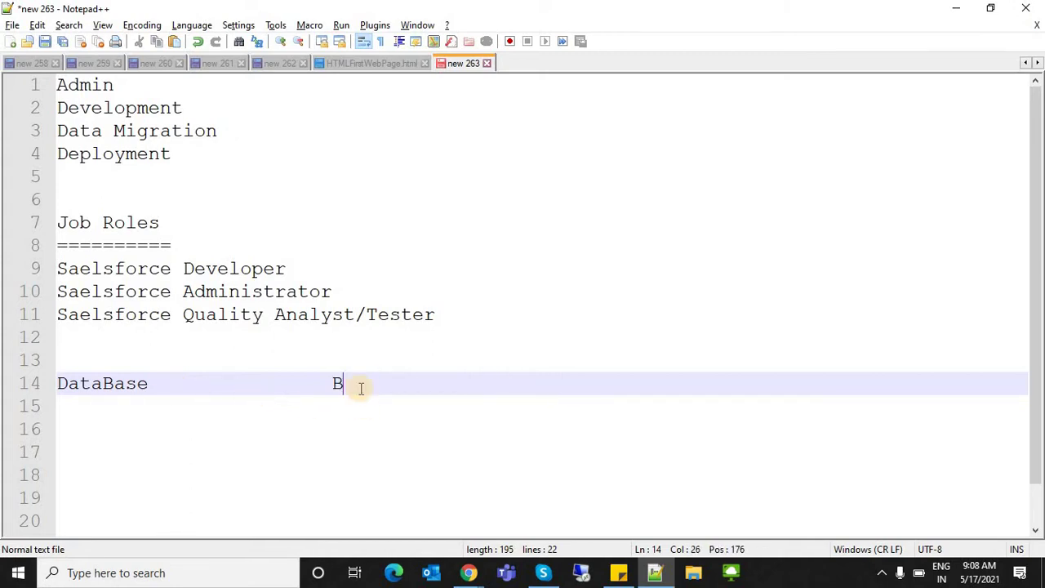
{"action": "type", "text": "usiness Logic"}
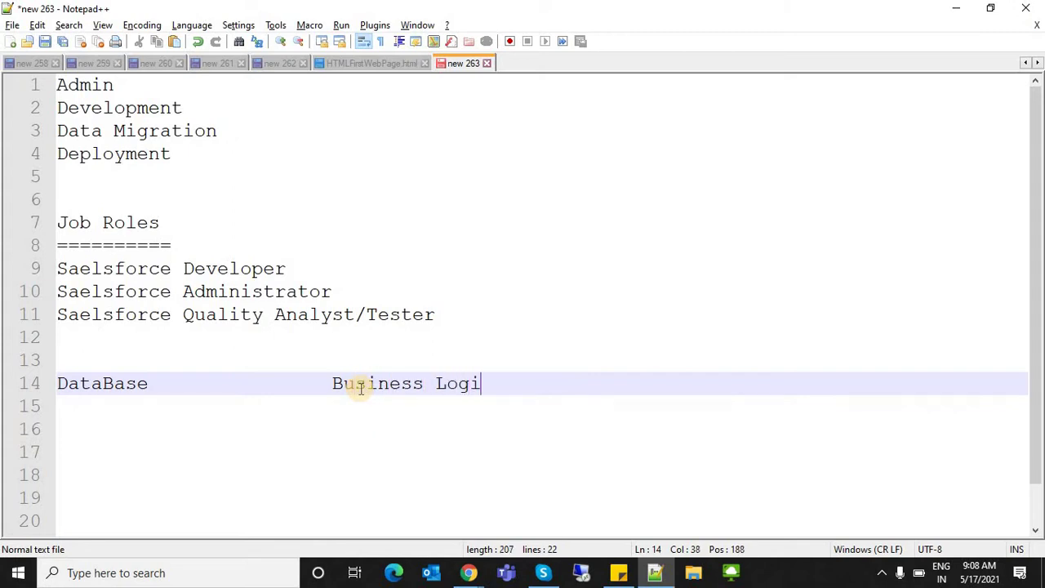
- Replace DataBase with 'UI(User Interface)' and remove extra tabs before Business Logic
{"action": "double_click", "coordinate": [119, 388]}
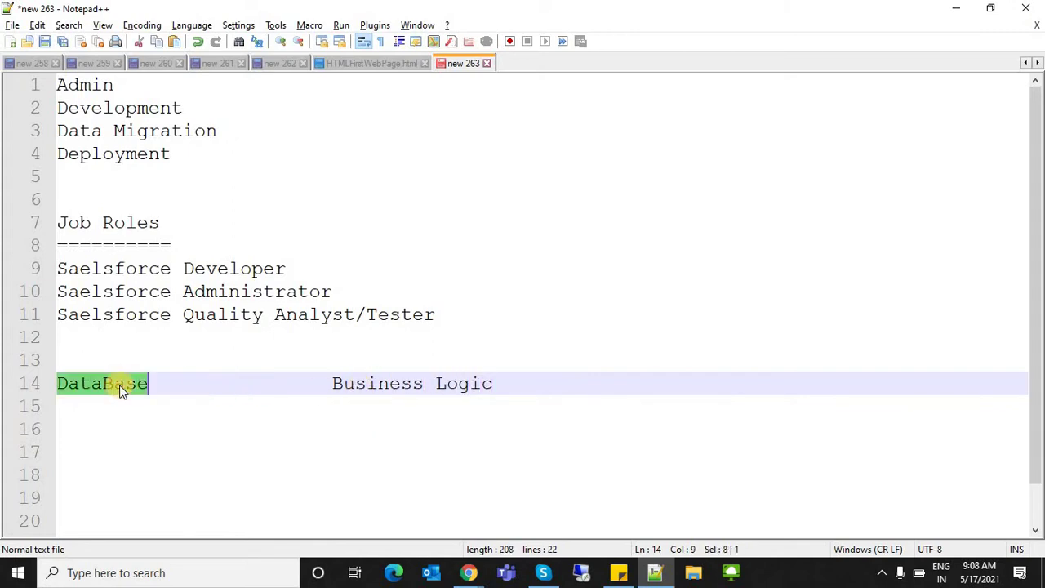
{"action": "type", "text": "UI"}
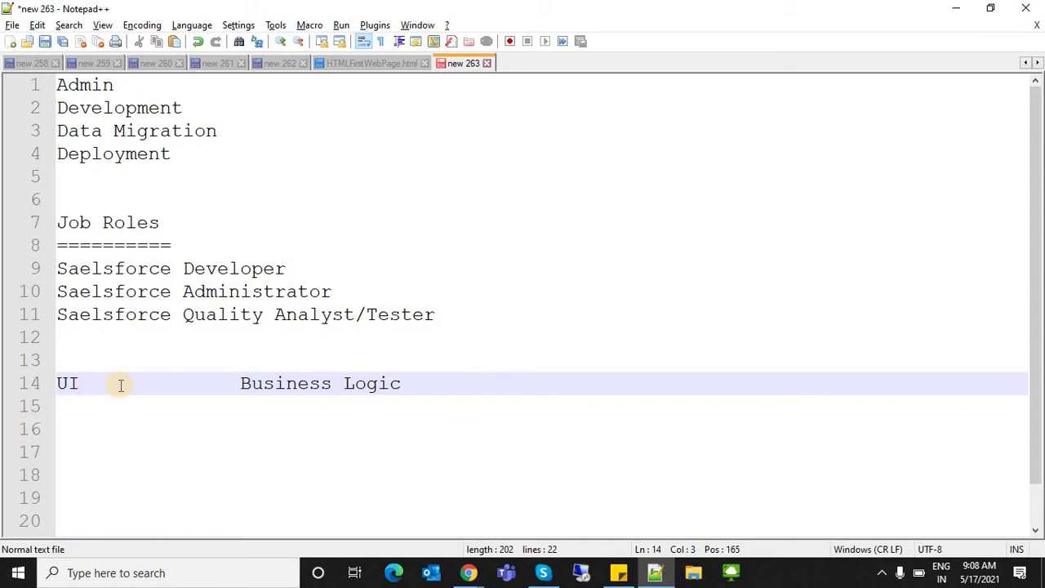
{"action": "type", "text": "/UserInte"}
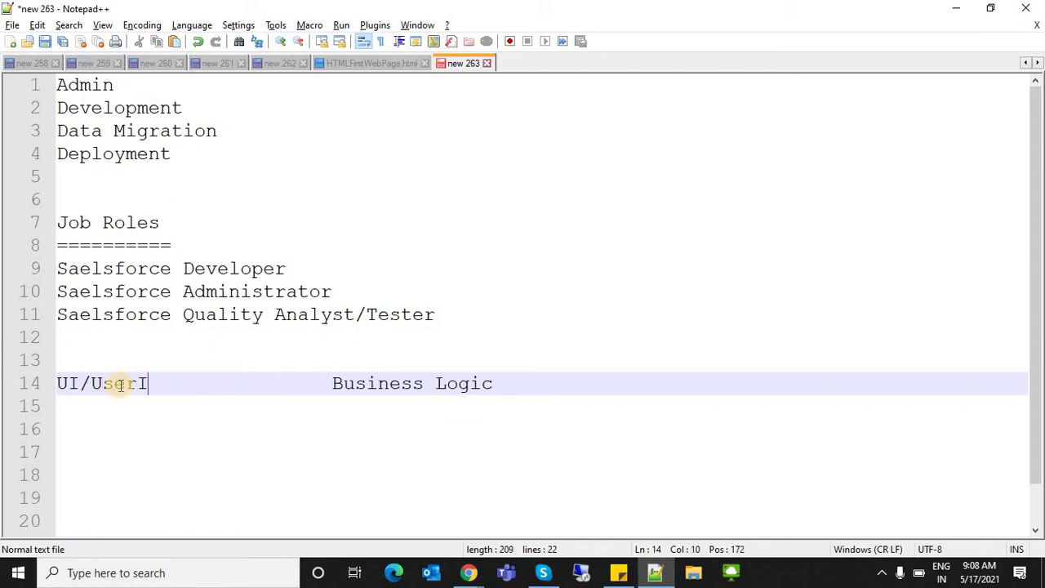
{"action": "type", "text": "rface"}
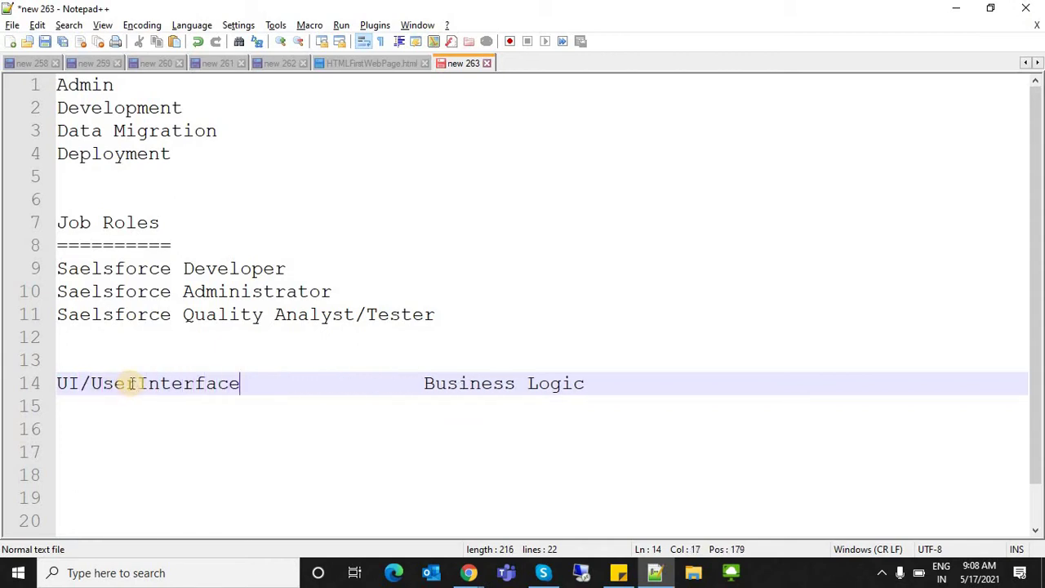
{"action": "left_click", "coordinate": [136, 383]}
{"action": "left_click", "coordinate": [295, 388]}
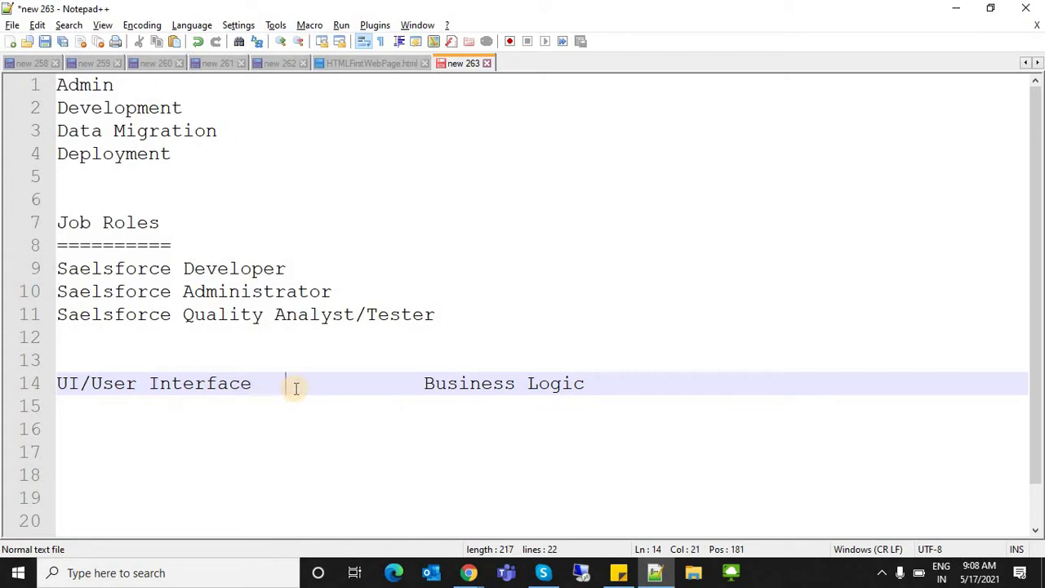
{"action": "key", "text": "Delete"}
{"action": "key", "text": "Delete"}
{"action": "key", "text": "Delete"}
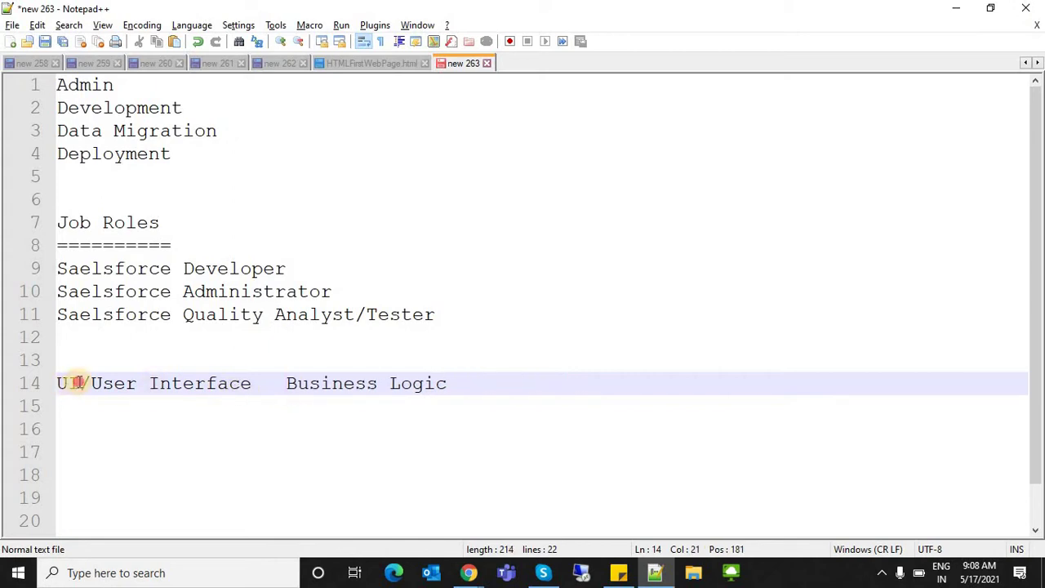
{"action": "left_click", "coordinate": [81, 383]}
{"action": "left_click", "coordinate": [92, 381]}
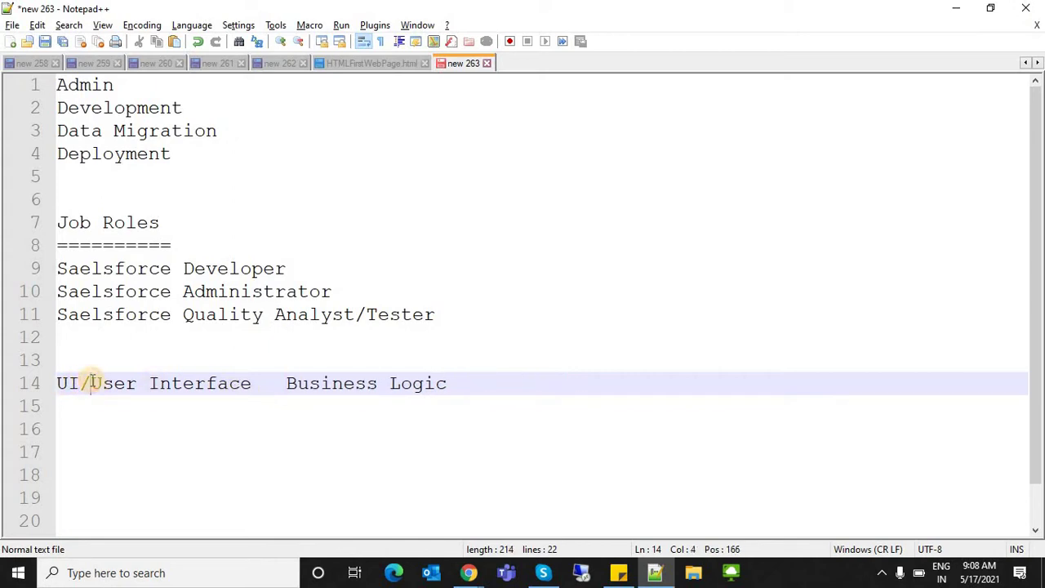
{"action": "key", "text": "BackSpace"}
{"action": "type", "text": "("}
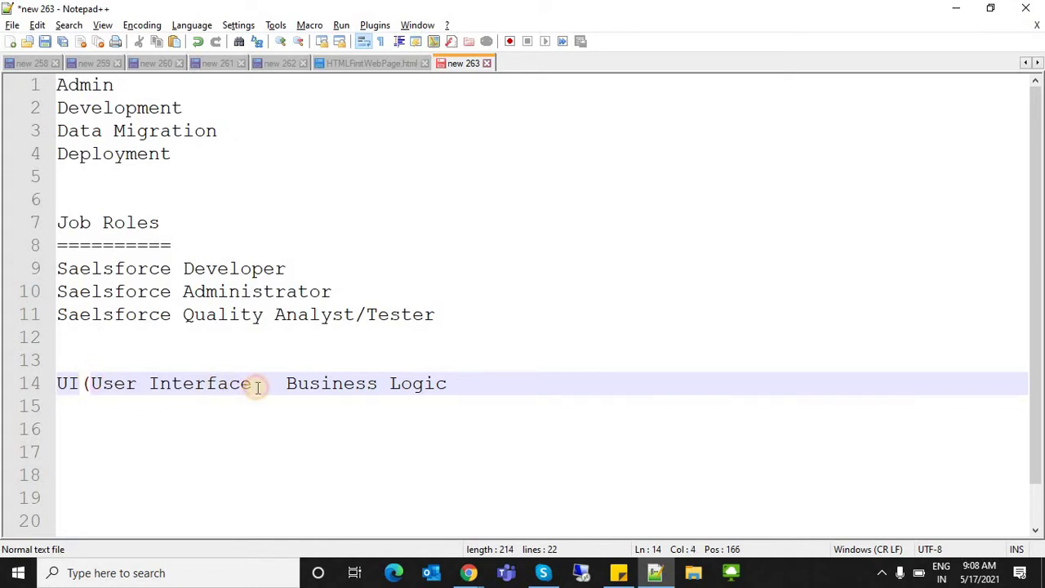
{"action": "left_click", "coordinate": [254, 385]}
{"action": "type", "text": ")"}
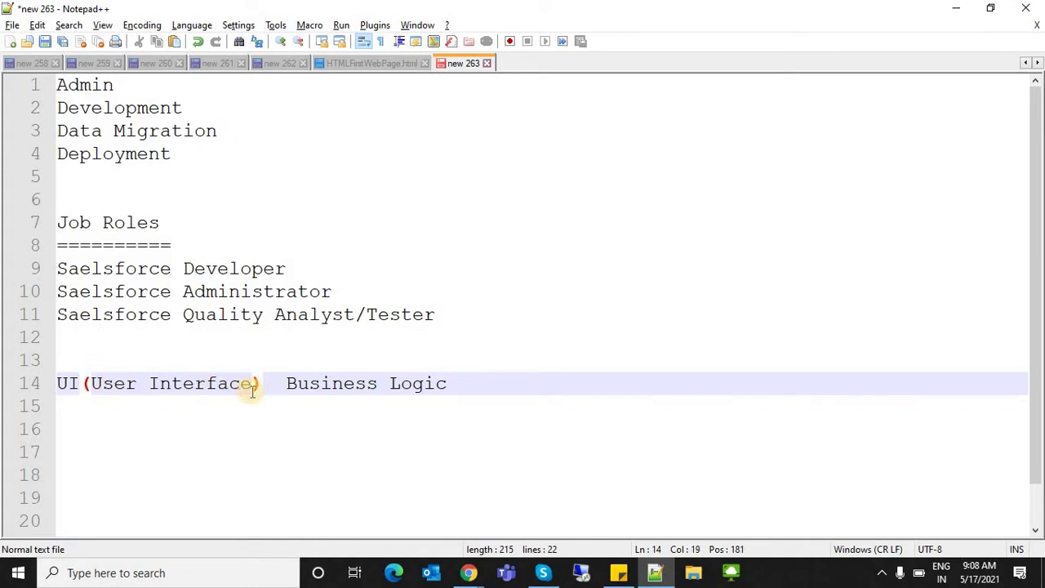
- Add FrontEnd on line 15 beneath the heading row
{"action": "key", "text": "Return"}
{"action": "key", "text": "Return"}
{"action": "type", "text": "Fr"}
{"action": "key", "text": "BackSpace"}
{"action": "key", "text": "BackSpace"}
{"action": "key", "text": "BackSpace"}
{"action": "key", "text": "BackSpace"}
{"action": "type", "text": "F"}
{"action": "key", "text": "BackSpace"}
{"action": "key", "text": "Return"}
{"action": "type", "text": "fON"}
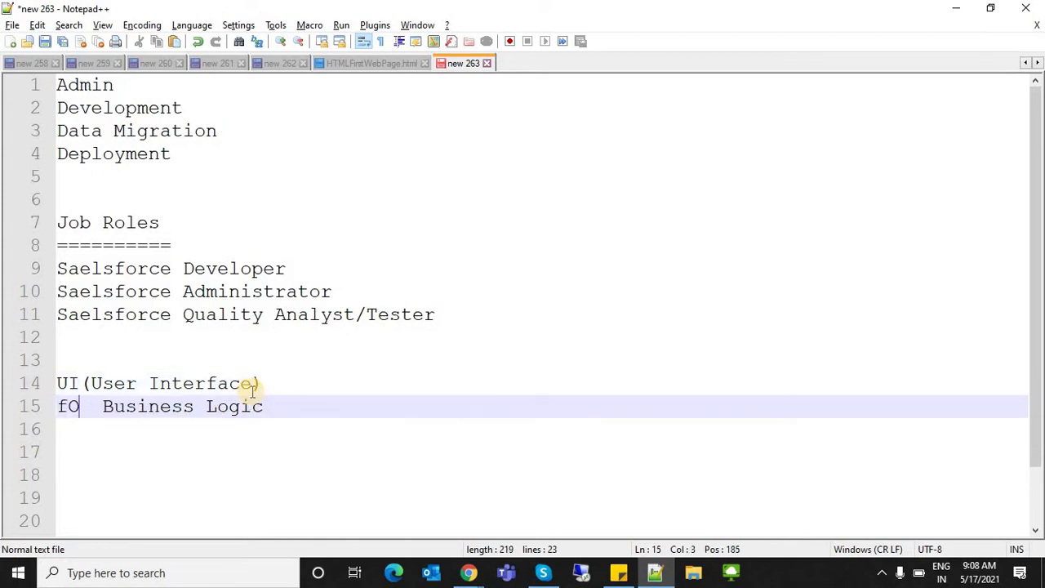
{"action": "key", "text": "BackSpace"}
{"action": "key", "text": "BackSpace"}
{"action": "type", "text": "FrontEn"}
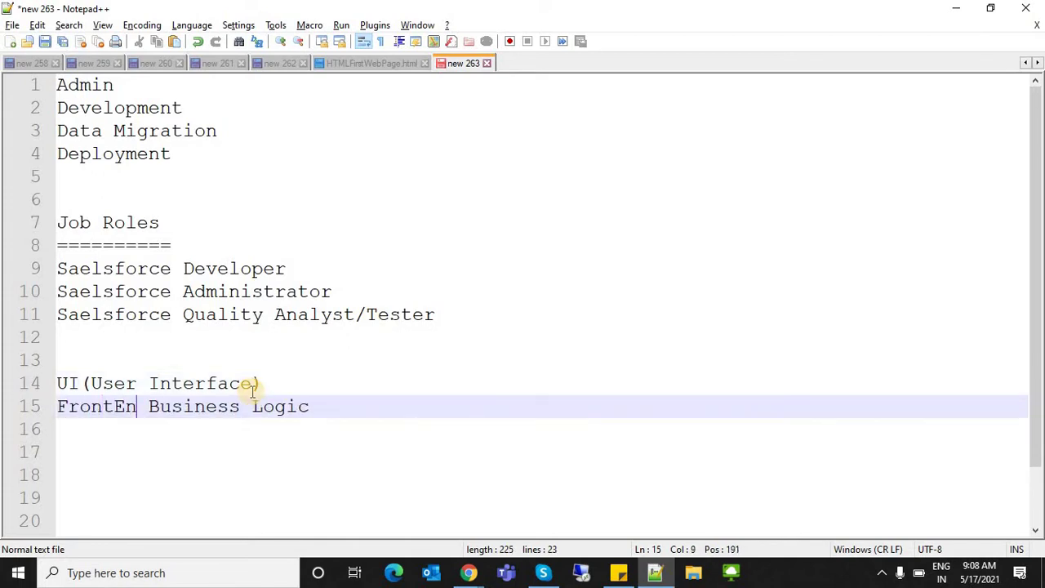
{"action": "type", "text": "d"}
- Move Business Logic back onto line 14 and return to Salesforce Setup in Chrome
{"action": "left_click", "coordinate": [196, 405]}
{"action": "left_click", "coordinate": [358, 406], "text": "shift"}
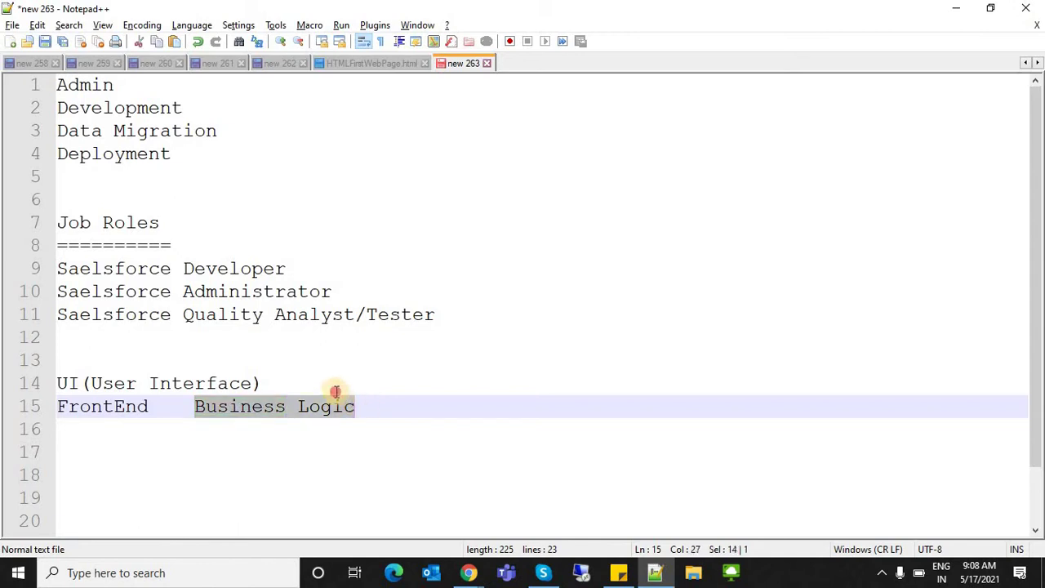
{"action": "key", "text": "ctrl+x"}
{"action": "left_click", "coordinate": [336, 391]}
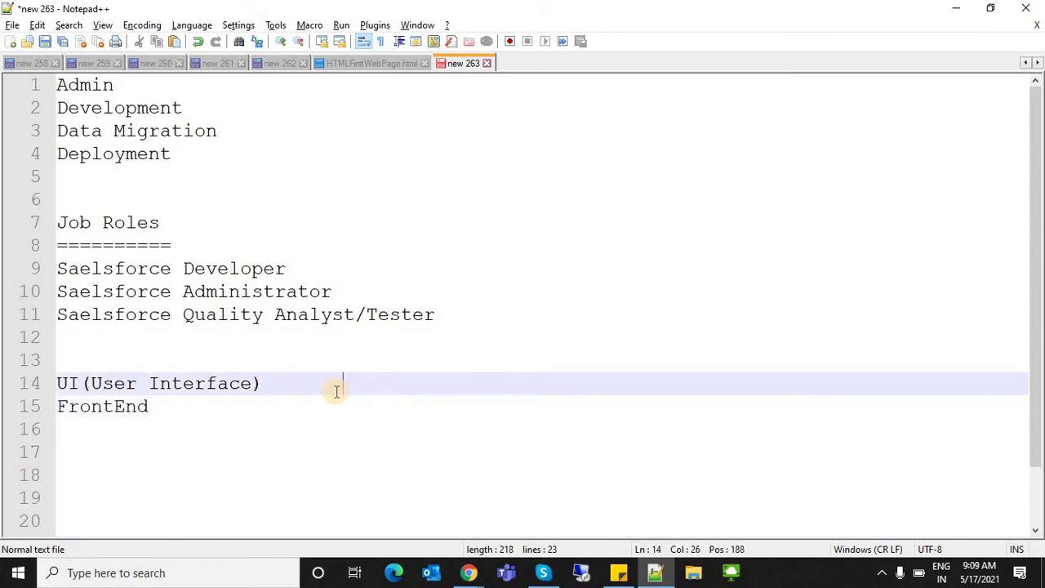
{"action": "key", "text": "ctrl+v"}
{"action": "left_click", "coordinate": [155, 406]}
{"action": "left_click", "coordinate": [49, 380], "text": "shift"}
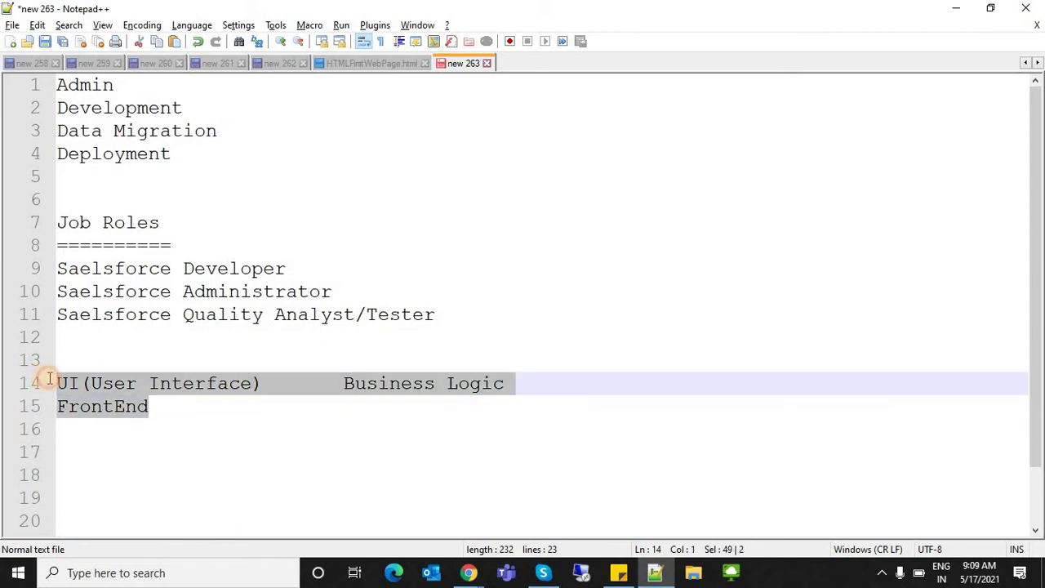
{"action": "left_click", "coordinate": [138, 406]}
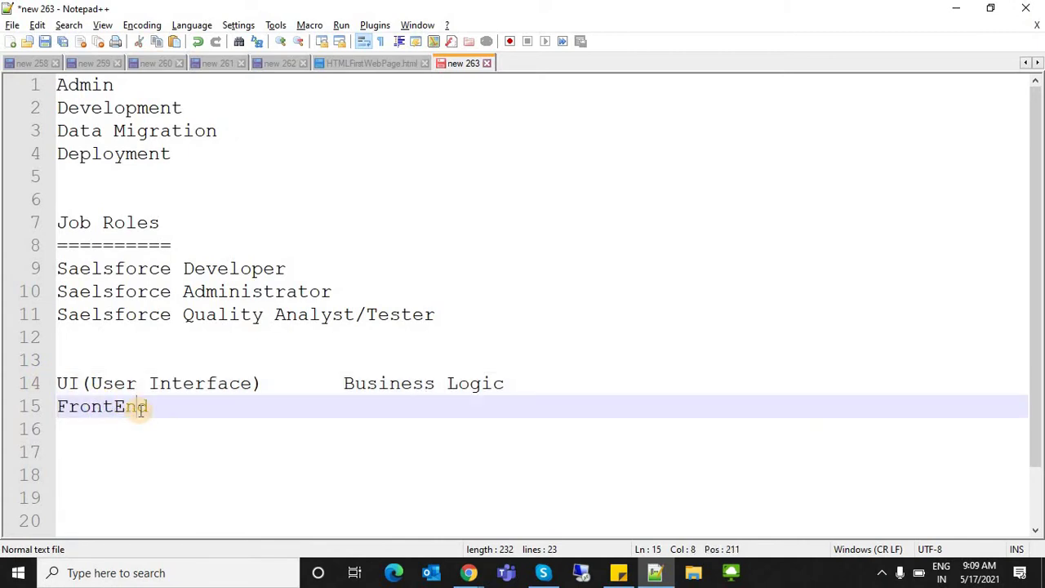
{"action": "key", "text": "alt+Tab"}
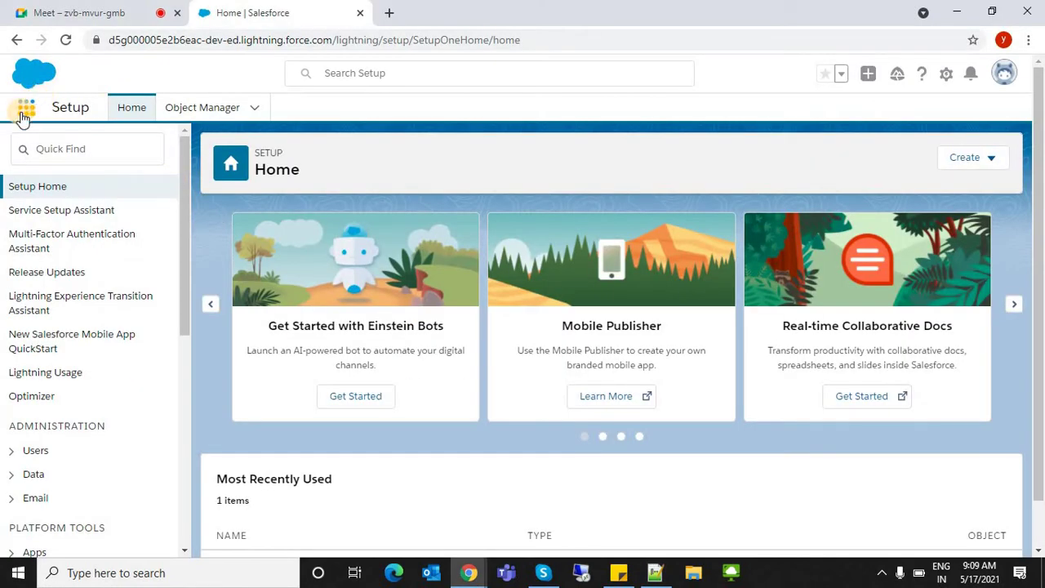
- Search the App Launcher for 'sales', open the Sales app, then return to Notepad++
{"action": "left_click", "coordinate": [22, 115]}
{"action": "type", "text": "dales"}
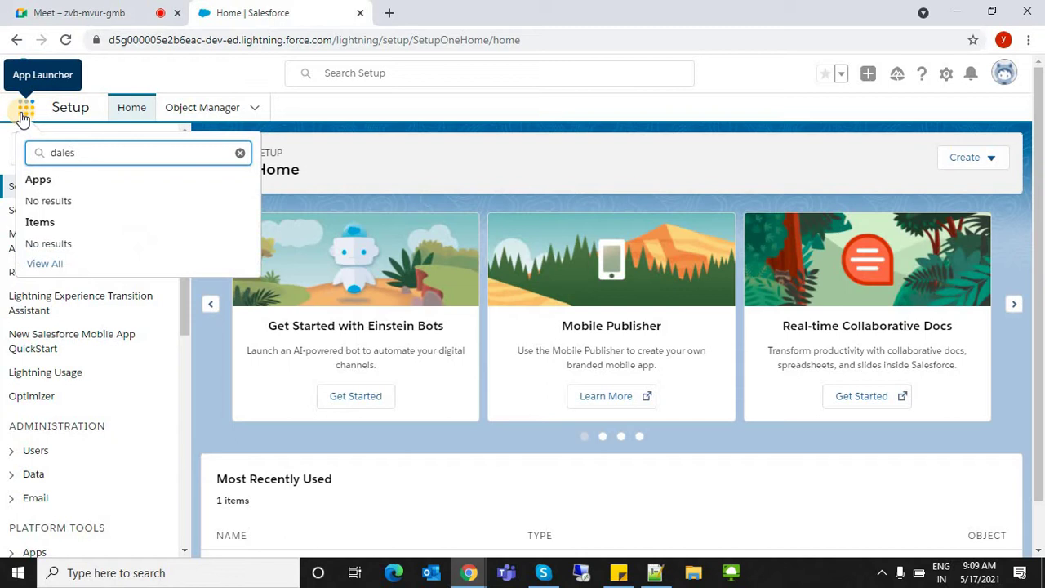
{"action": "key", "text": "BackSpace"}
{"action": "key", "text": "BackSpace"}
{"action": "type", "text": "sales"}
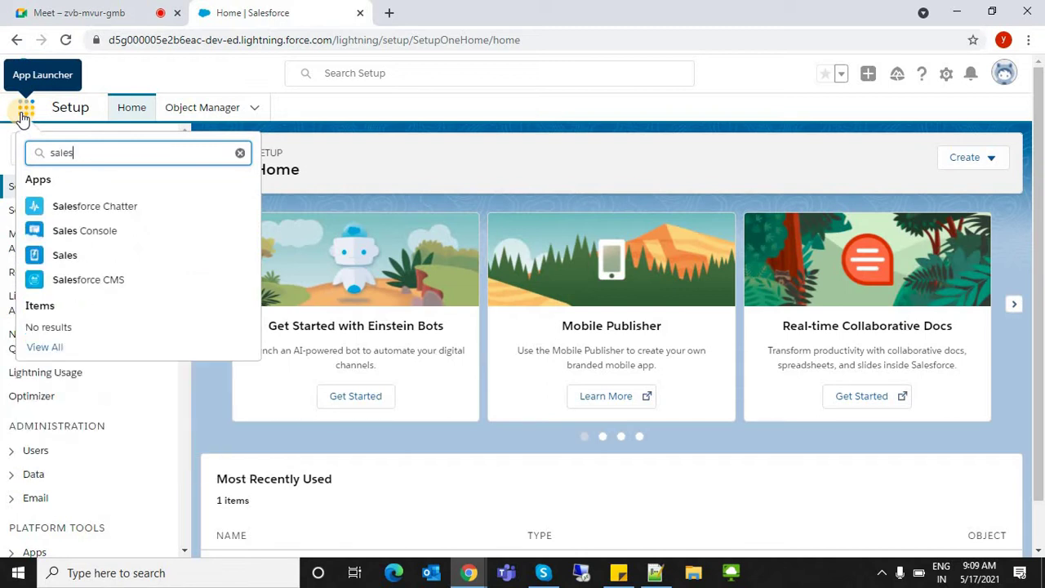
{"action": "left_click", "coordinate": [81, 255]}
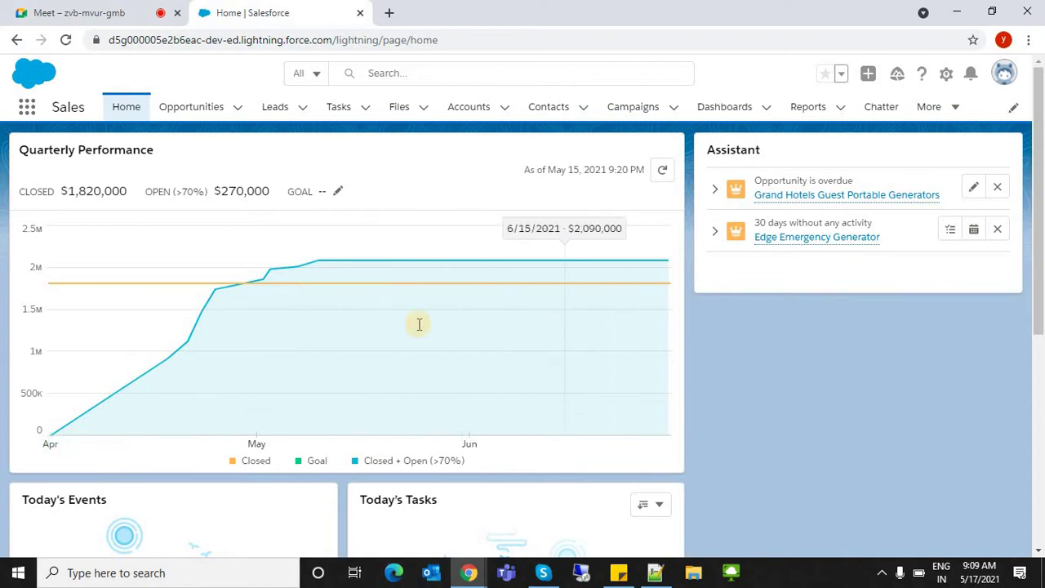
{"action": "key", "text": "alt+Tab"}
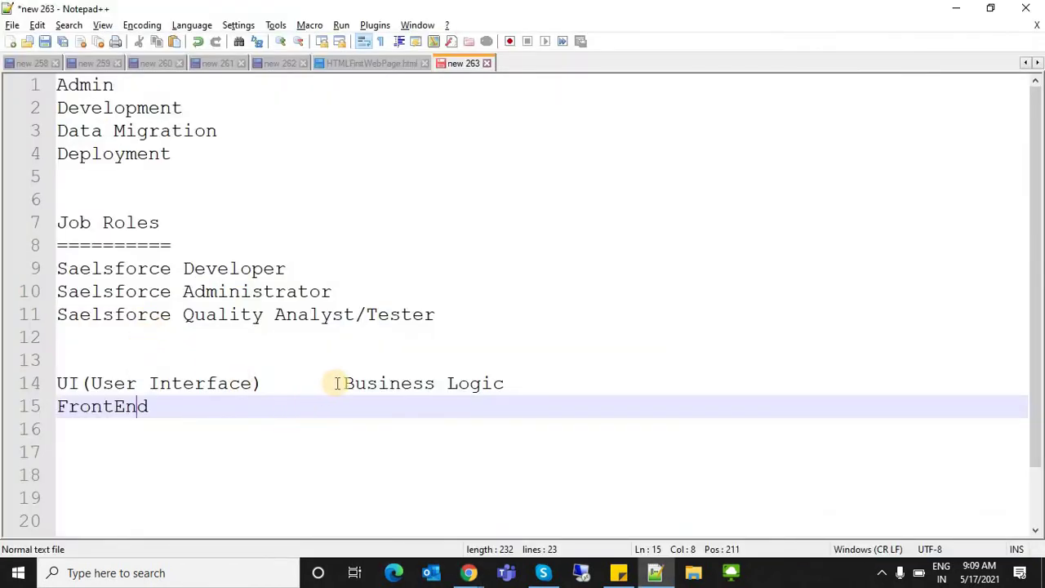
- Append the DB heading after Business Logic on line 14
{"action": "left_click", "coordinate": [337, 383]}
{"action": "key", "text": "alt+Tab"}
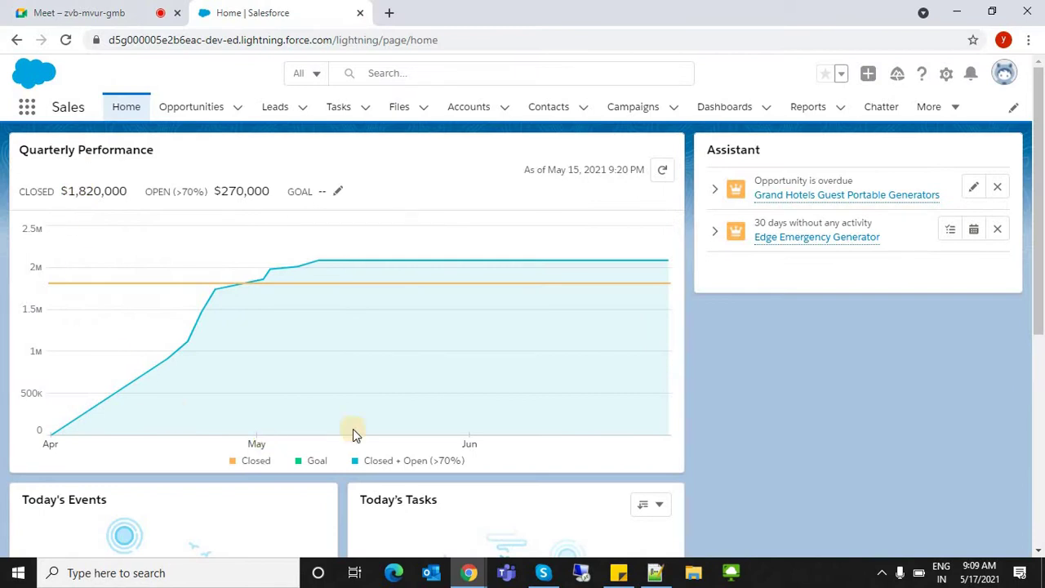
{"action": "key", "text": "alt+Tab"}
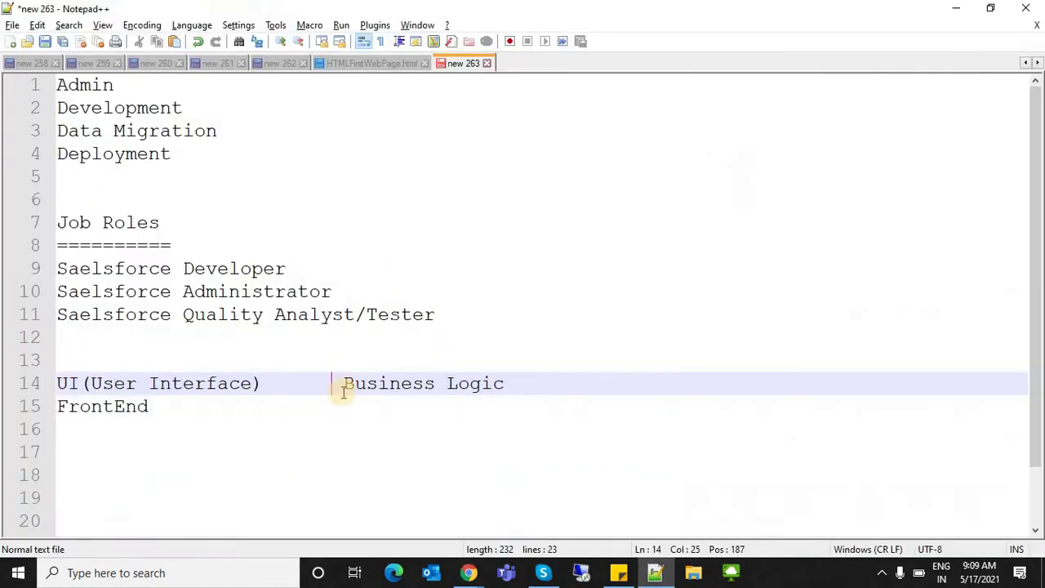
{"action": "left_click_drag", "start_coordinate": [449, 383], "coordinate": [564, 383]}
{"action": "left_click", "coordinate": [563, 383]}
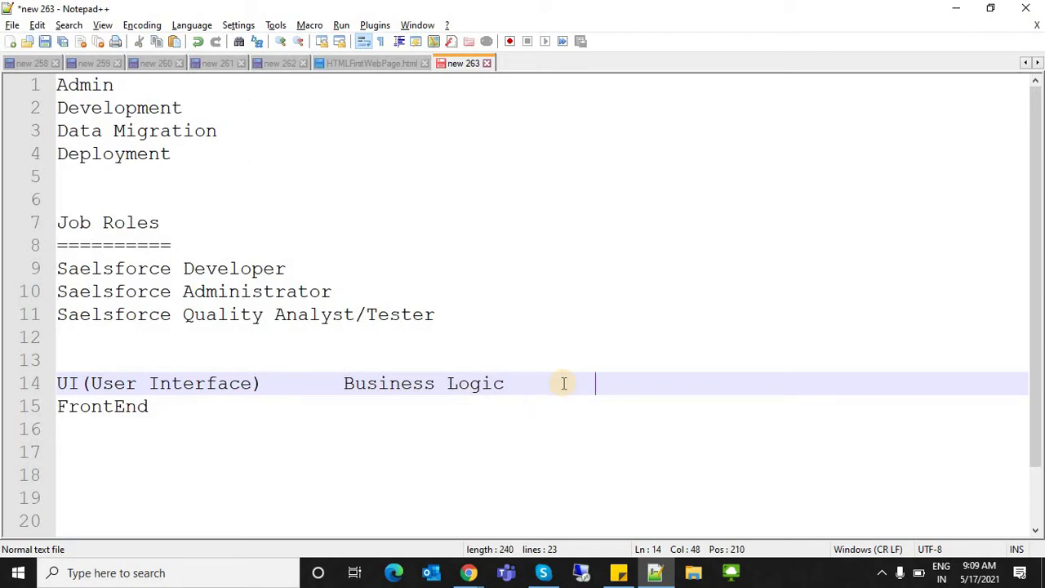
{"action": "type", "text": "DB"}
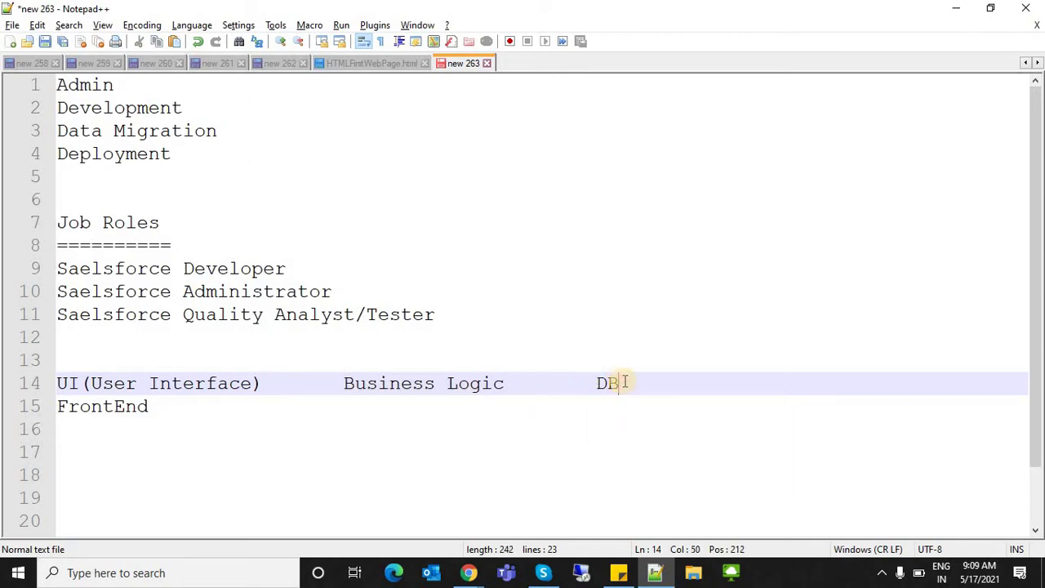
{"action": "left_click", "coordinate": [596, 383], "text": "shift"}
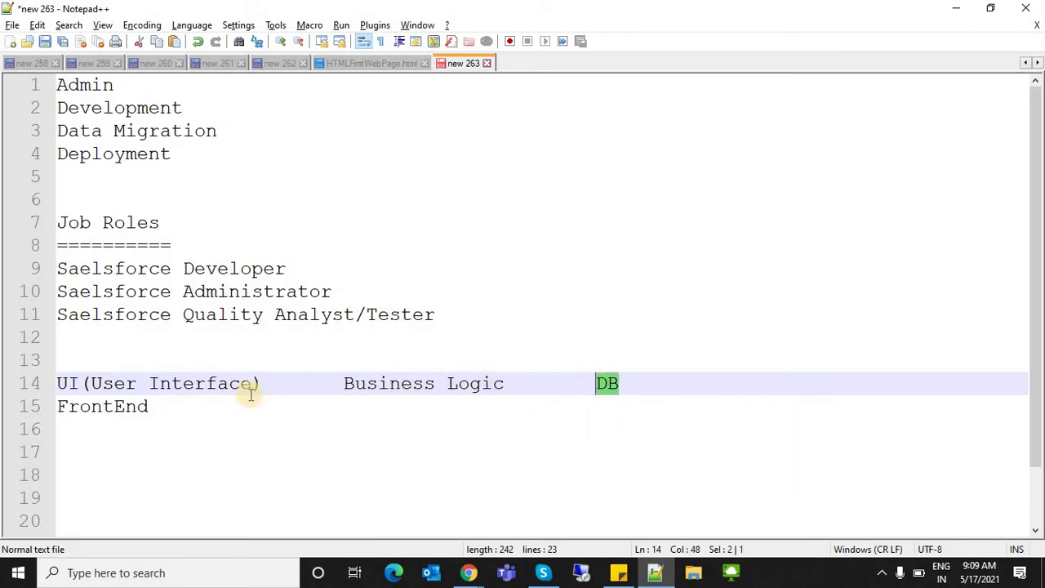
- Highlight UI(User Interface) and Business Logic, then switch to the Sales home page
{"action": "left_click_drag", "start_coordinate": [89, 380], "coordinate": [59, 371]}
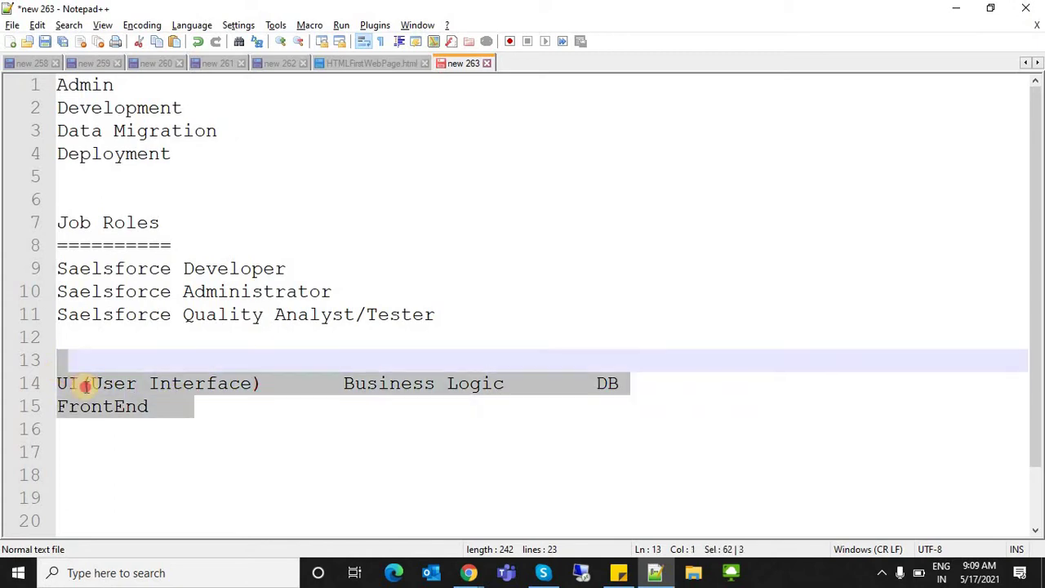
{"action": "left_click", "coordinate": [229, 390]}
{"action": "left_click", "coordinate": [262, 383]}
{"action": "key", "text": "shift+Left"}
{"action": "key", "text": "shift+Left"}
{"action": "key", "text": "shift+Left"}
{"action": "key", "text": "shift+Left"}
{"action": "key", "text": "shift+Left"}
{"action": "key", "text": "shift+Left"}
{"action": "key", "text": "shift+Left"}
{"action": "key", "text": "shift+Left"}
{"action": "key", "text": "shift+Left"}
{"action": "key", "text": "shift+Left"}
{"action": "key", "text": "shift+Left"}
{"action": "key", "text": "shift+Left"}
{"action": "key", "text": "shift+Left"}
{"action": "key", "text": "shift+Left"}
{"action": "key", "text": "shift+Left"}
{"action": "key", "text": "shift+Left"}
{"action": "key", "text": "shift+Left"}
{"action": "key", "text": "shift+Left"}
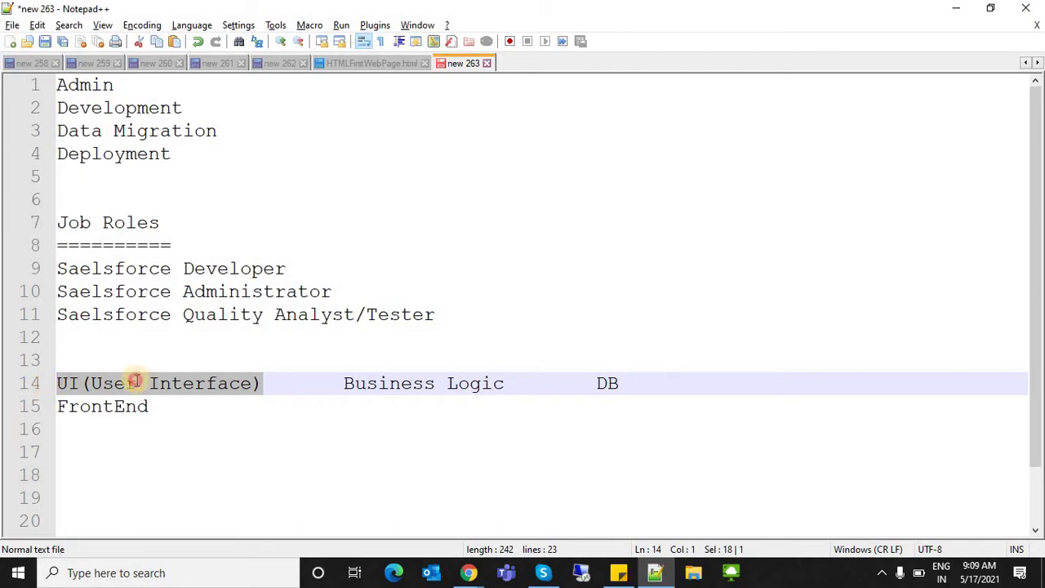
{"action": "left_click_drag", "start_coordinate": [135, 381], "coordinate": [56, 381]}
{"action": "left_click", "coordinate": [218, 380]}
{"action": "left_click_drag", "start_coordinate": [338, 385], "coordinate": [538, 384]}
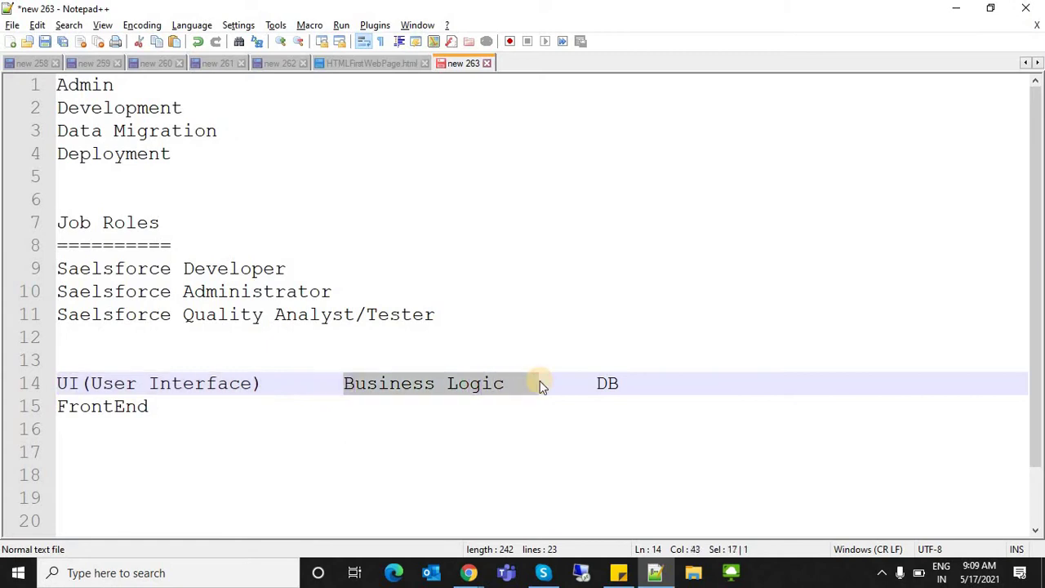
{"action": "key", "text": "alt+Tab"}
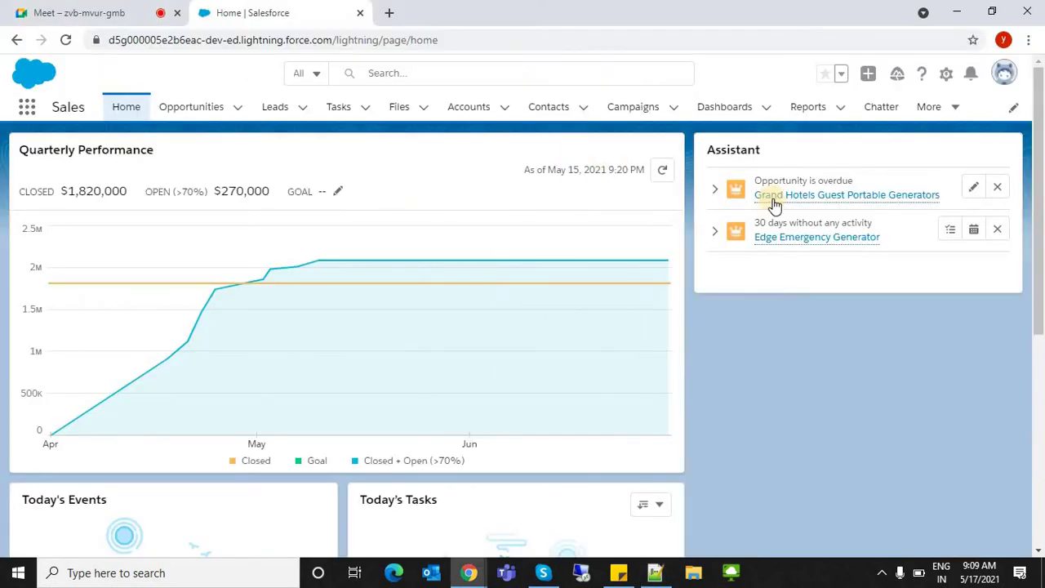
- Open the overdue Grand Hotels Guest Portable Generators opportunity and its owner's profile, then return to Notepad++
{"action": "left_click", "coordinate": [773, 198]}
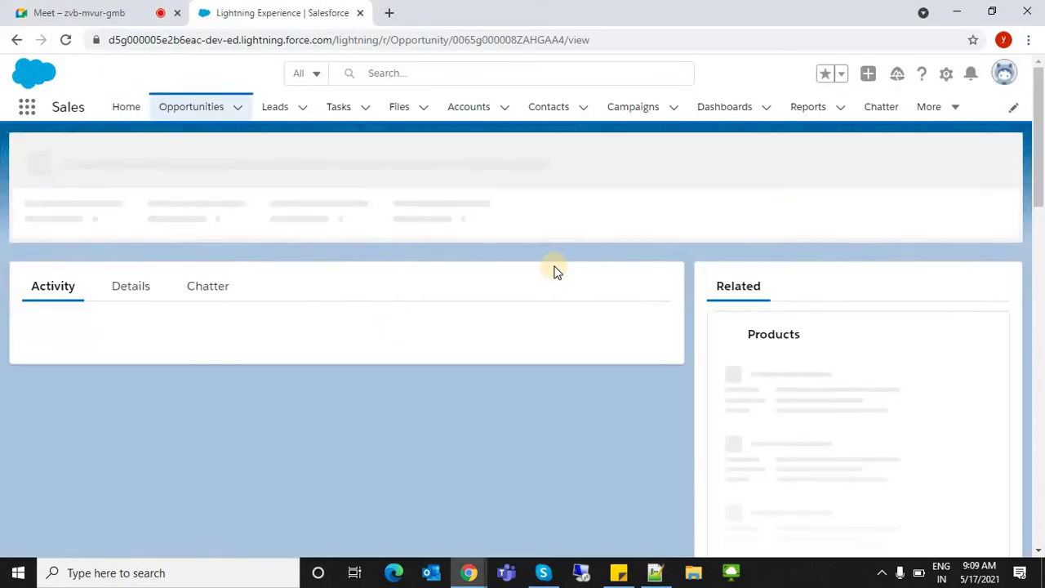
{"action": "left_click", "coordinate": [463, 216]}
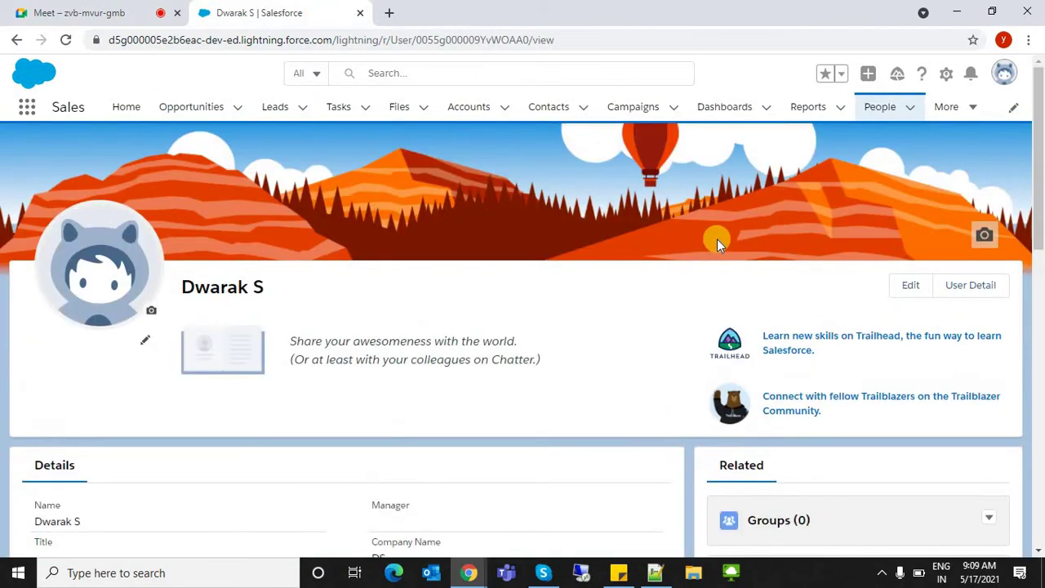
{"action": "key", "text": "alt+Tab"}
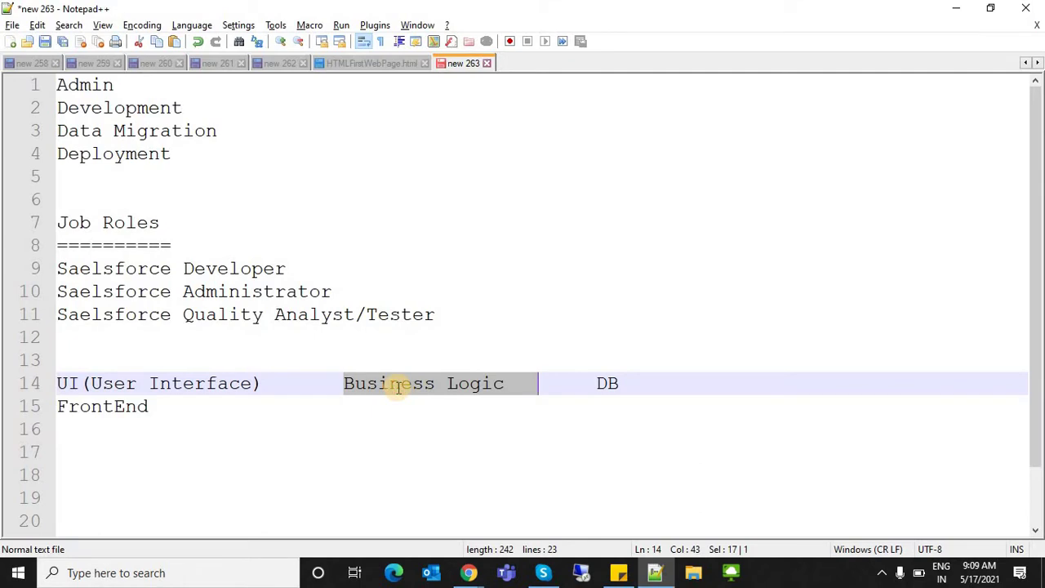
- Point out Business, DB and User Interface on line 14, then append (BackEnd) after DB
{"action": "left_click", "coordinate": [399, 386]}
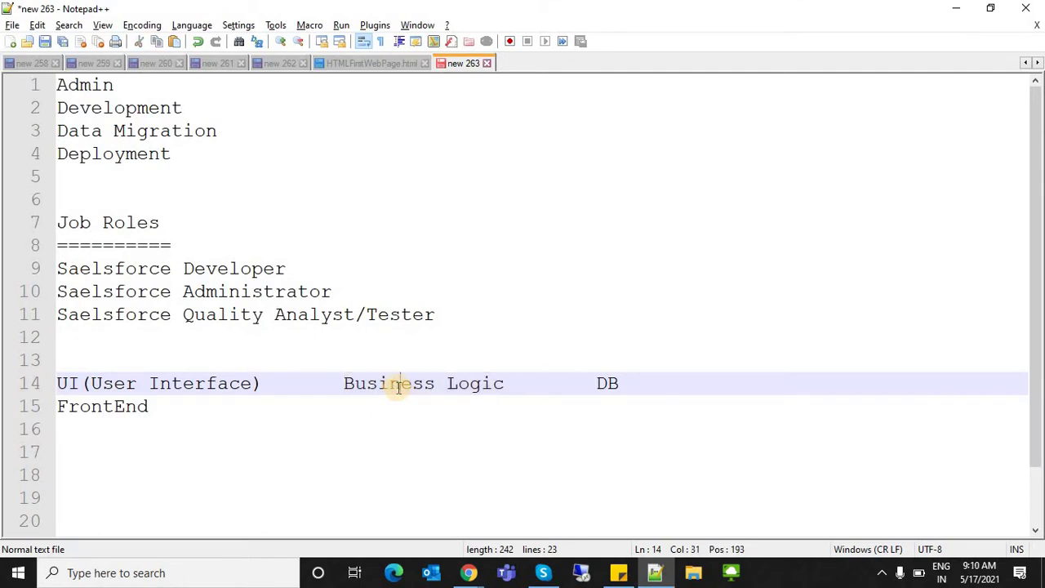
{"action": "left_click_drag", "start_coordinate": [344, 383], "coordinate": [509, 387]}
{"action": "left_click_drag", "start_coordinate": [622, 385], "coordinate": [585, 385]}
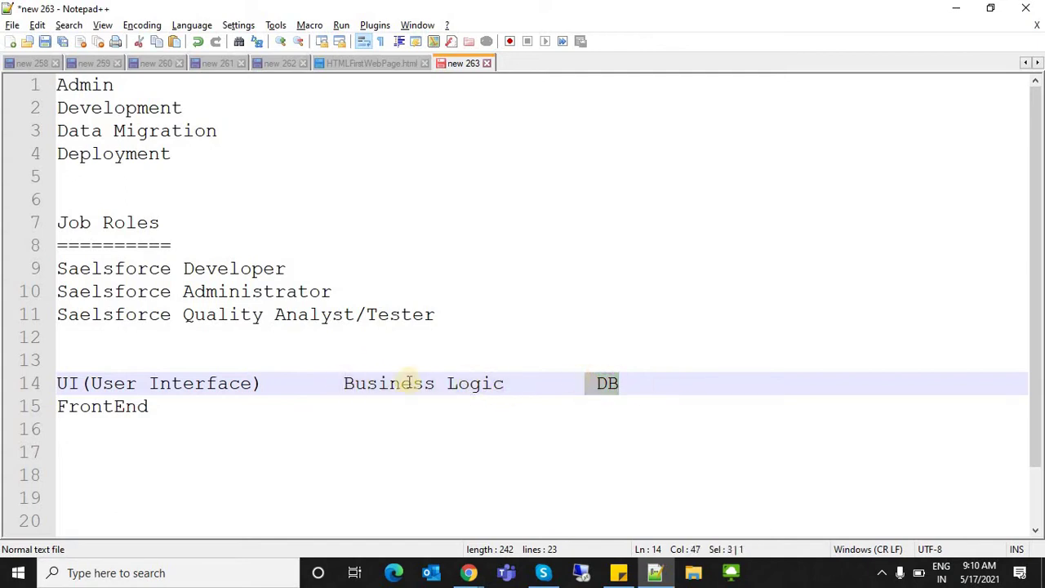
{"action": "left_click_drag", "start_coordinate": [264, 384], "coordinate": [45, 388]}
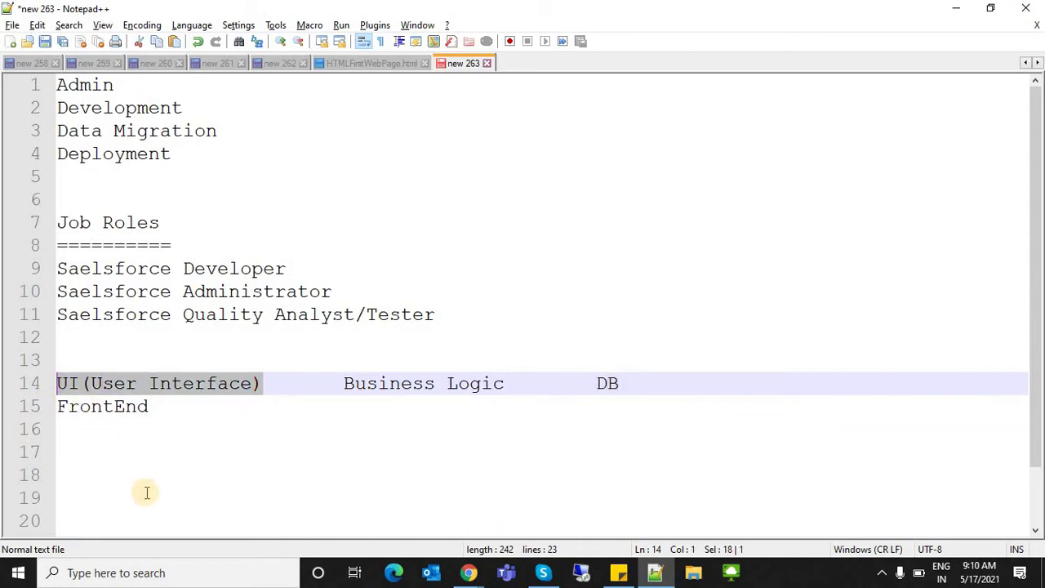
{"action": "left_click", "coordinate": [654, 383]}
{"action": "type", "text": "()"}
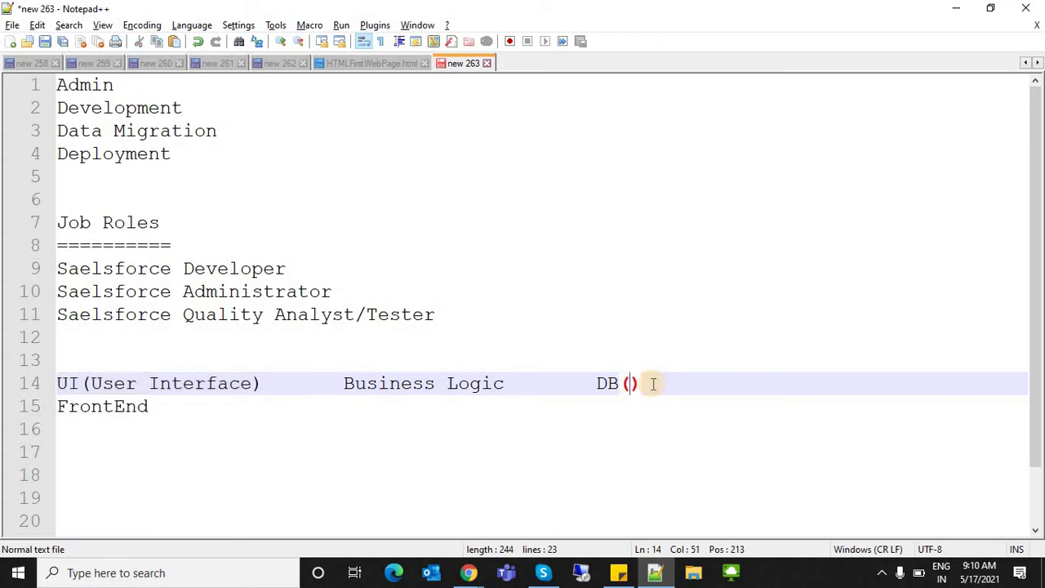
{"action": "type", "text": "BackE"}
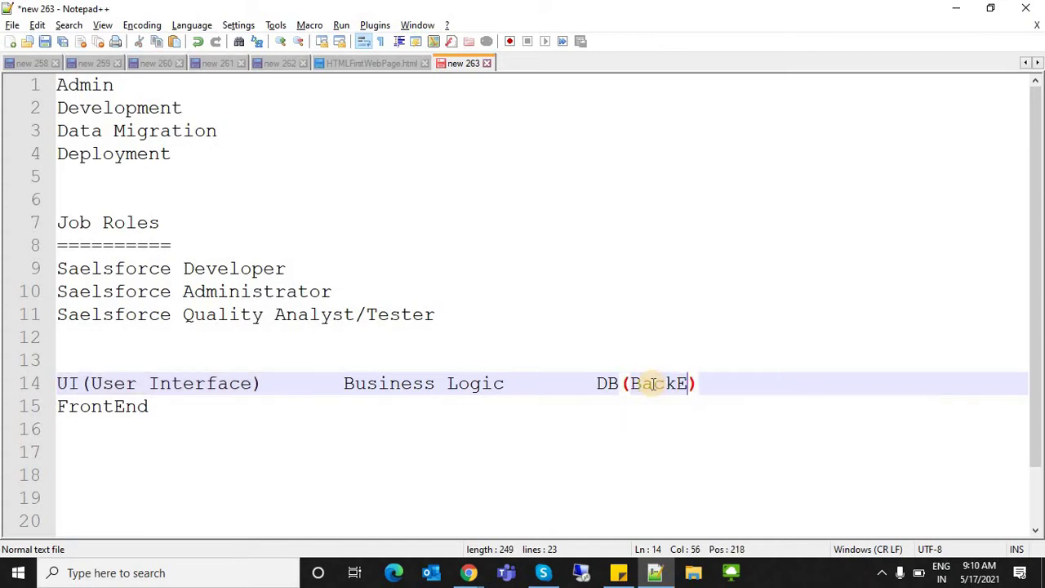
{"action": "type", "text": "nd"}
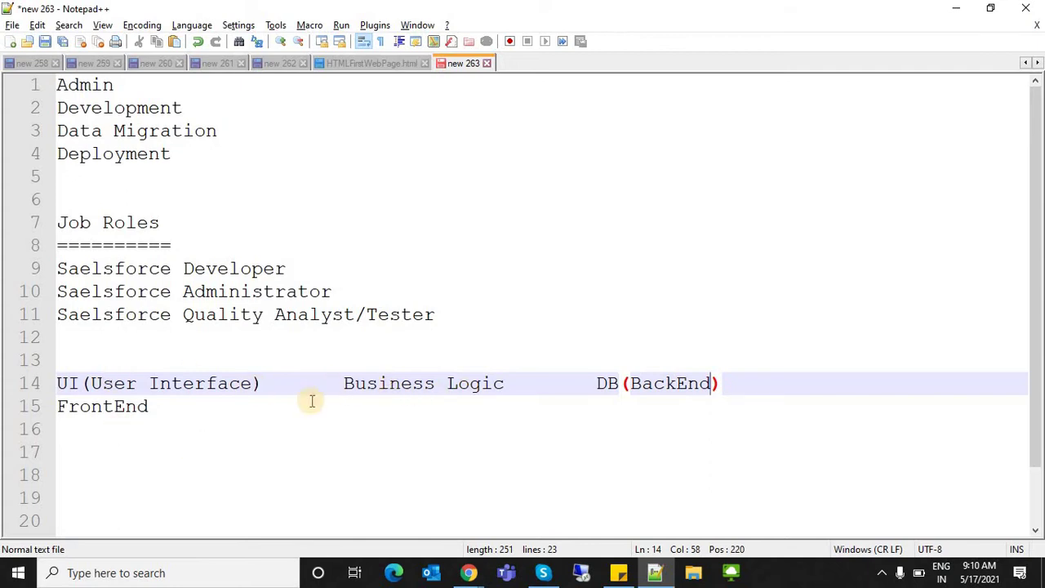
- Highlight DB(BackEnd) and UI(User Interface) on line 14, then move to empty line 16
{"action": "left_click", "coordinate": [595, 378]}
{"action": "left_click", "coordinate": [771, 387], "text": "shift"}
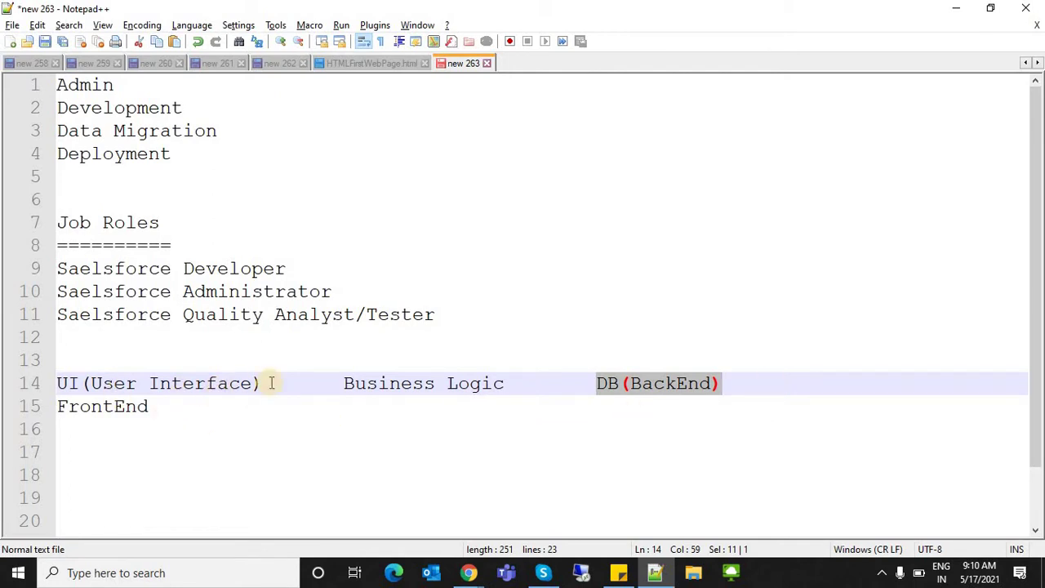
{"action": "left_click_drag", "start_coordinate": [276, 384], "coordinate": [50, 384]}
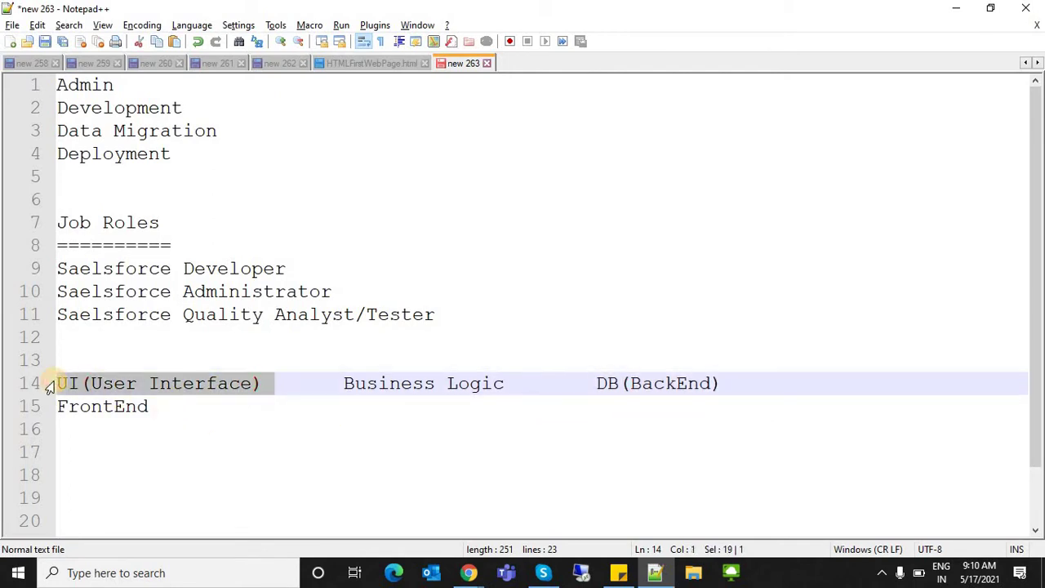
{"action": "double_click", "coordinate": [600, 381]}
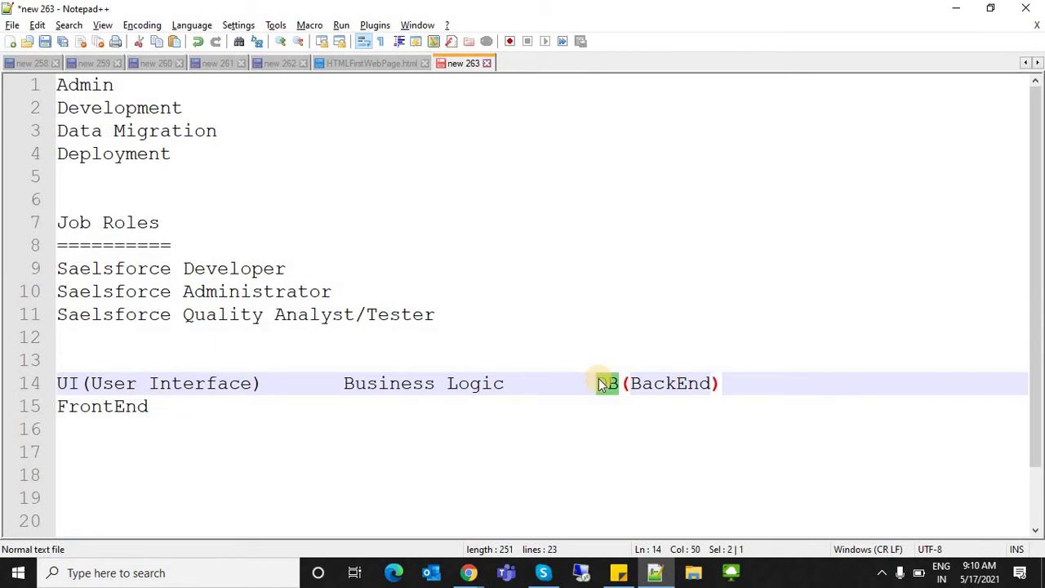
{"action": "left_click", "coordinate": [247, 384]}
{"action": "left_click", "coordinate": [72, 390], "text": "shift"}
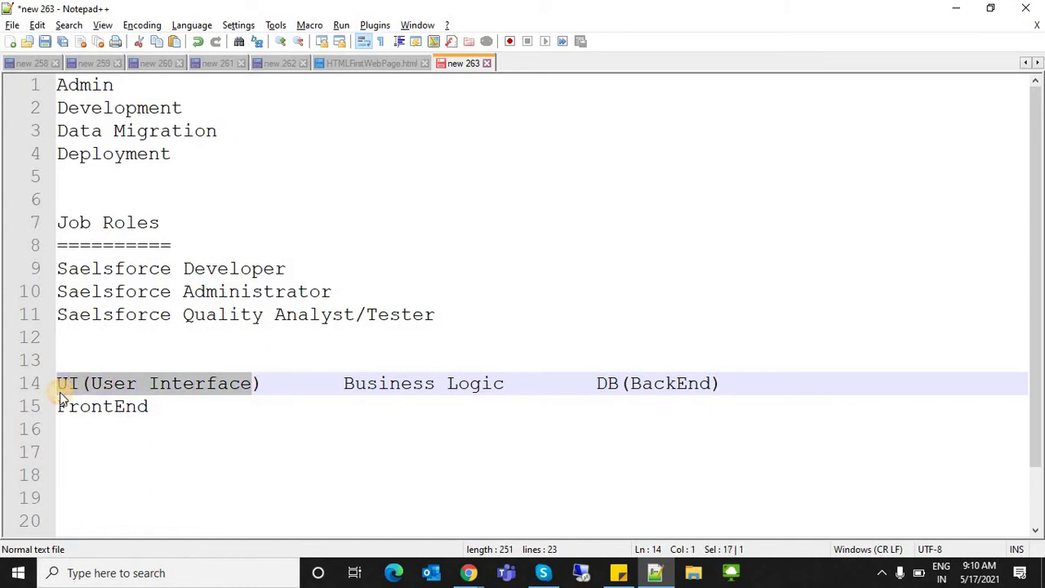
{"action": "left_click", "coordinate": [150, 440]}
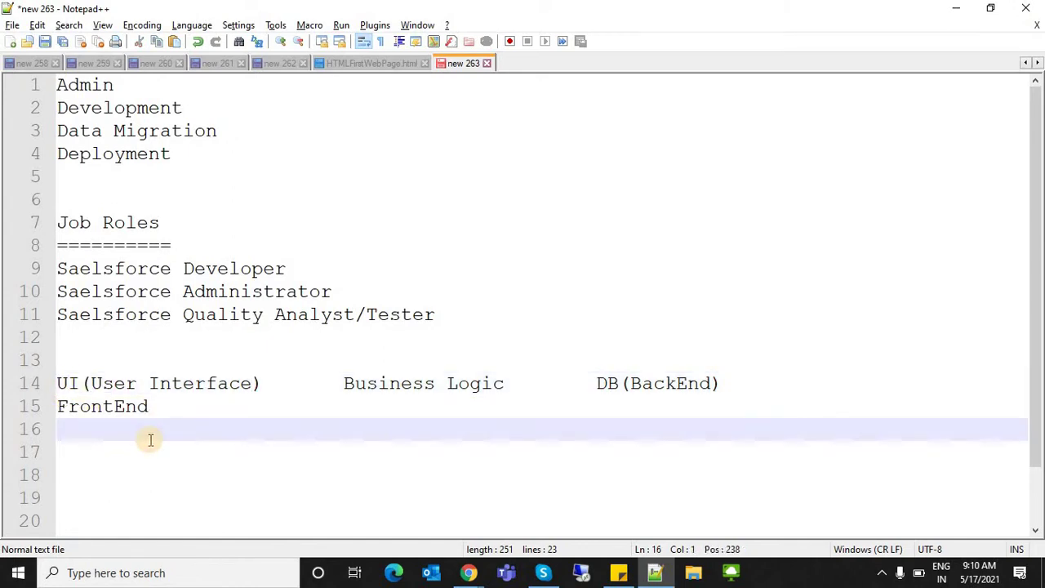
- Type PageLayouts, VisualForce Pages and Lightning Components on separate lines below FrontEnd
{"action": "key", "text": "Return"}
{"action": "type", "text": "PageLayouts"}
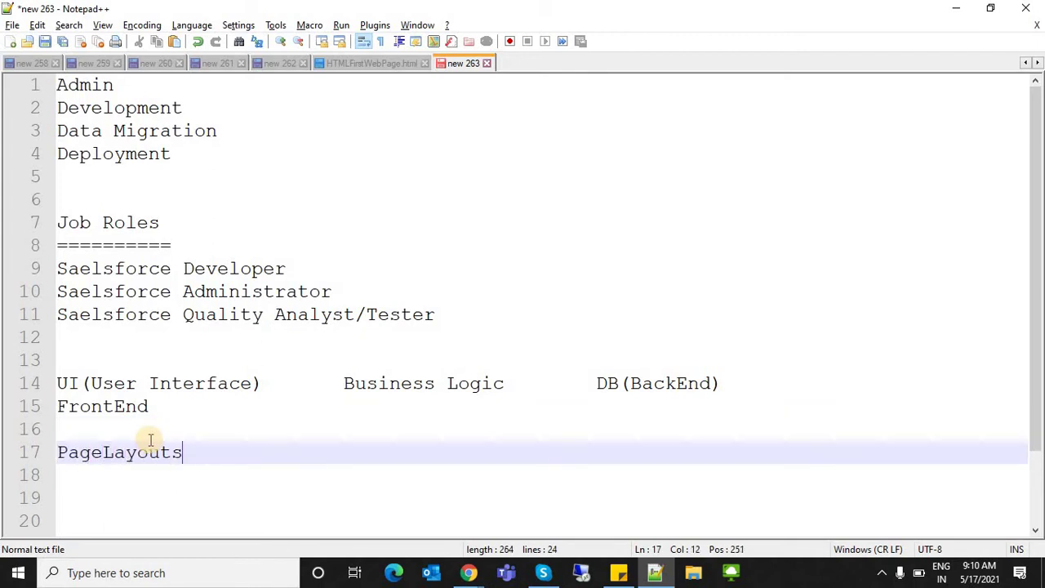
{"action": "key", "text": "Return"}
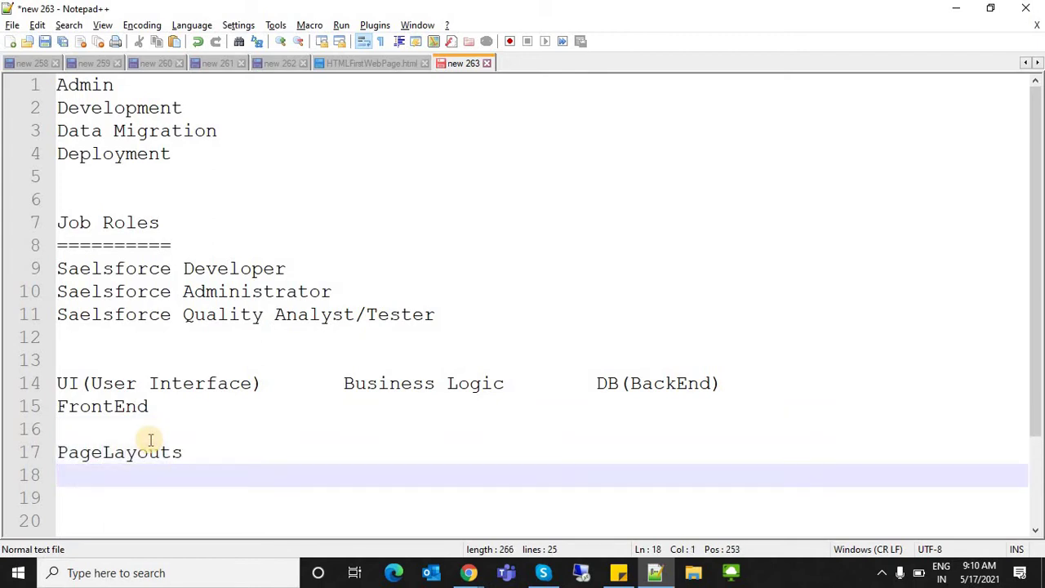
{"action": "type", "text": "VisualForce PageLayouts"}
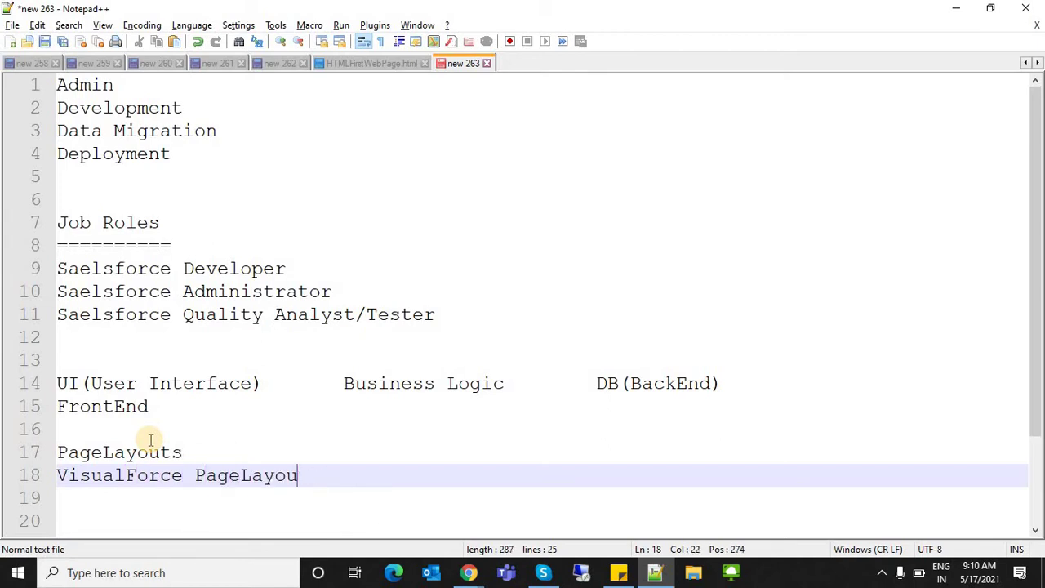
{"action": "key", "text": "BackSpace"}
{"action": "key", "text": "BackSpace"}
{"action": "key", "text": "BackSpace"}
{"action": "type", "text": "s"}
{"action": "key", "text": "Return"}
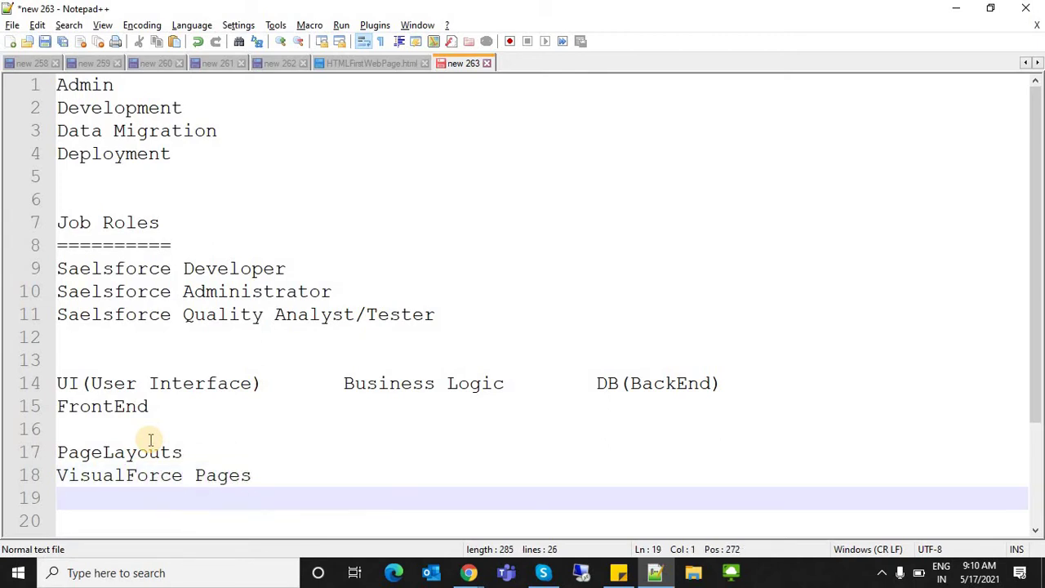
{"action": "type", "text": "L"}
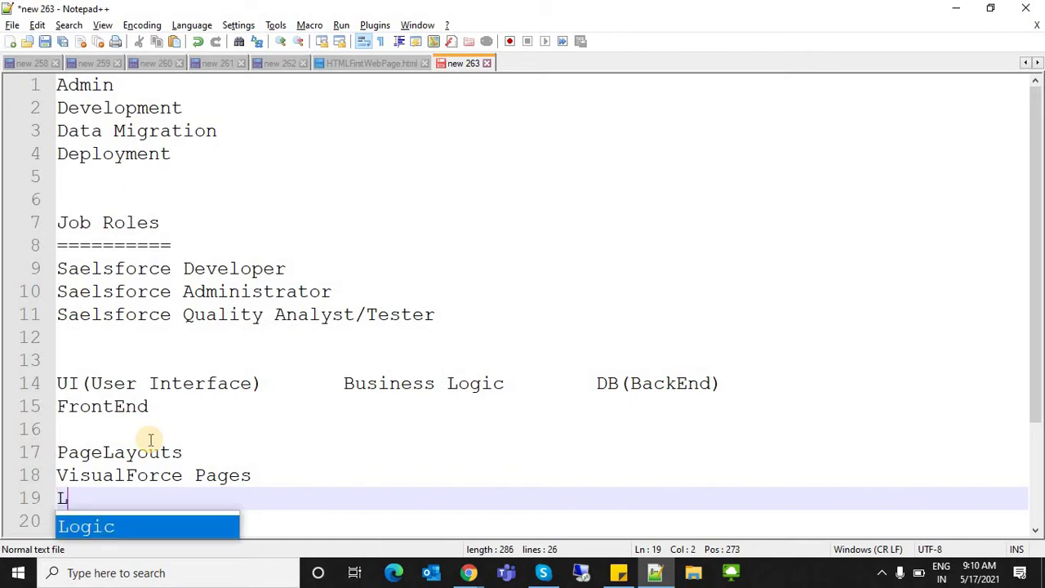
{"action": "type", "text": "ightning"}
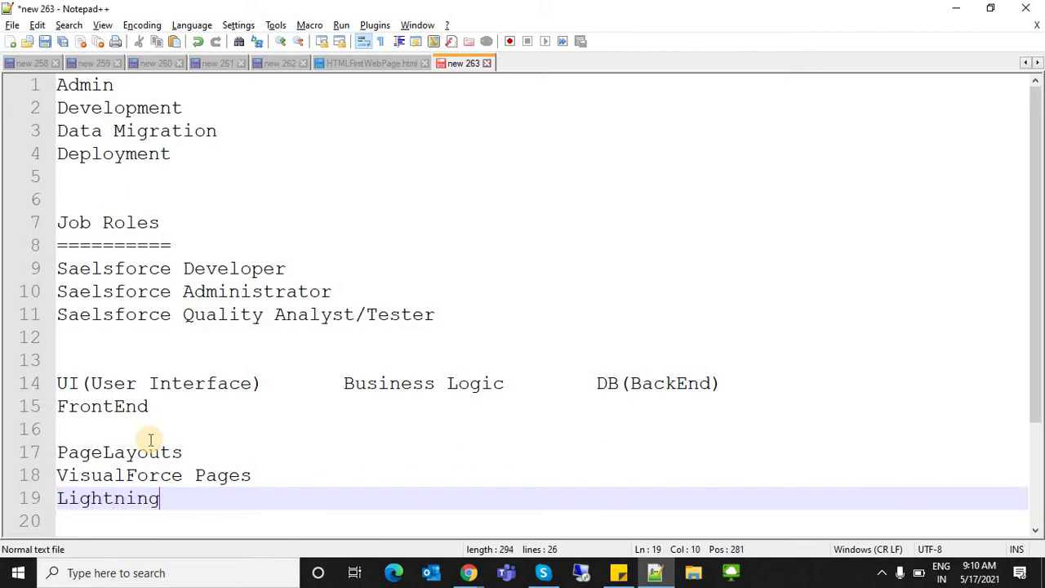
{"action": "type", "text": " Components"}
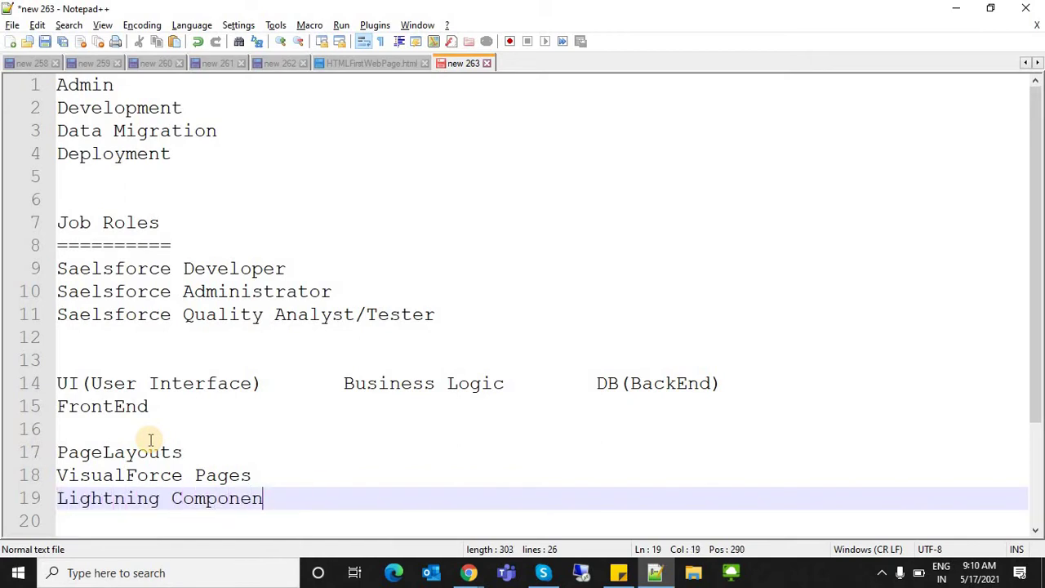
- Highlight the VisualForce Pages, Lightning Components and PageLayouts lines to point them out
{"action": "left_click", "coordinate": [182, 490]}
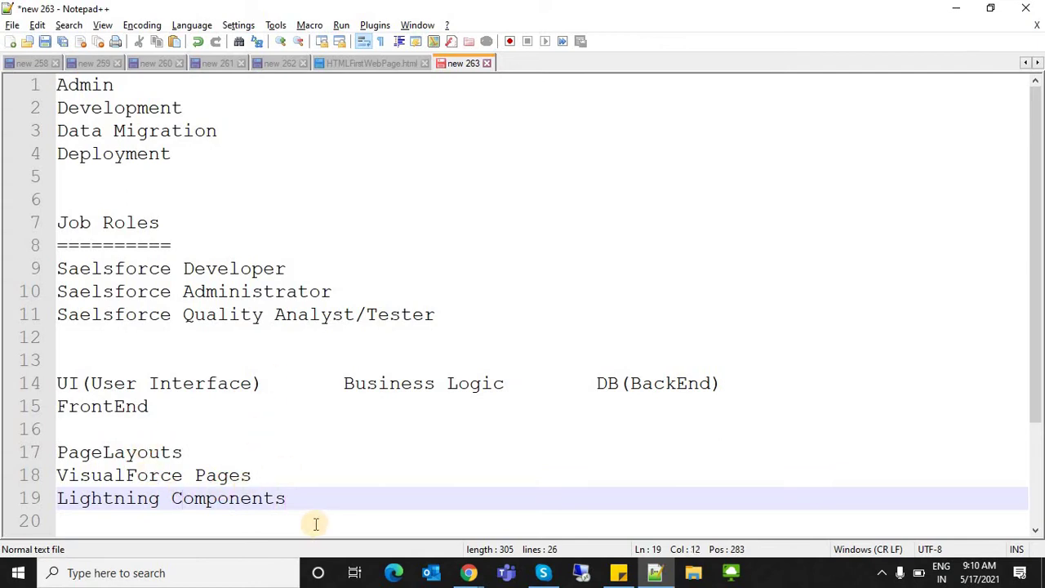
{"action": "left_click_drag", "start_coordinate": [293, 497], "coordinate": [39, 474]}
{"action": "left_click_drag", "start_coordinate": [179, 451], "coordinate": [29, 453]}
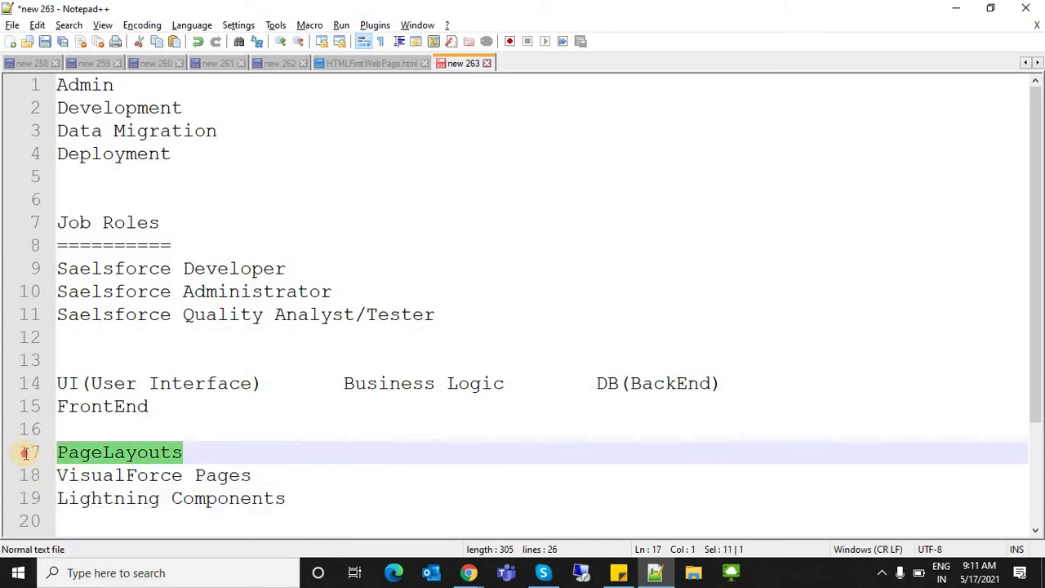
{"action": "left_click", "coordinate": [189, 452]}
{"action": "left_click_drag", "start_coordinate": [104, 451], "coordinate": [58, 450]}
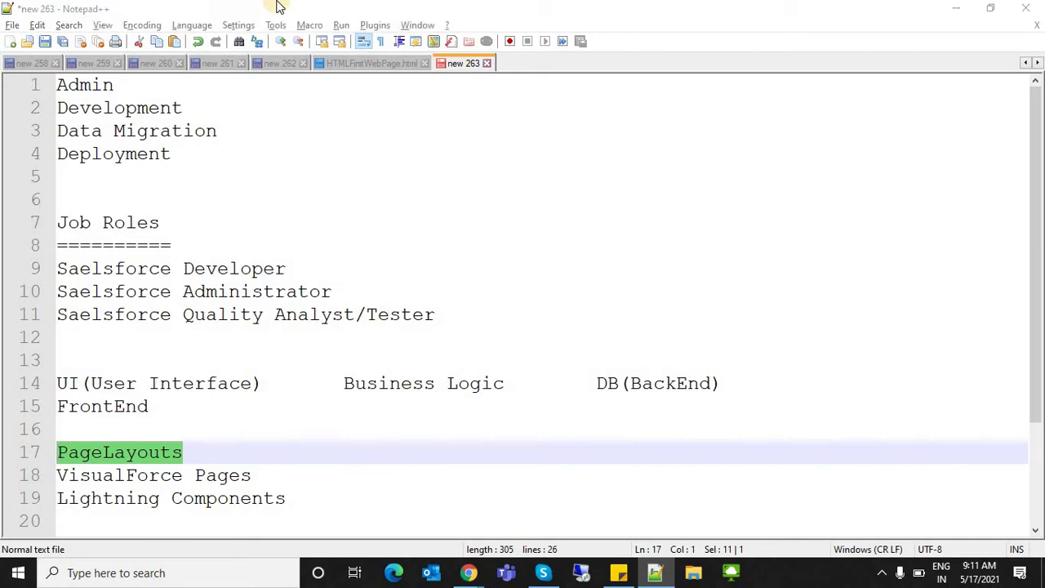
{"action": "key", "text": "alt+Tab"}
- Dismiss the Compact Setting popup, open the recently viewed lead from Leads, and scroll its Details
{"action": "left_click", "coordinate": [1000, 206]}
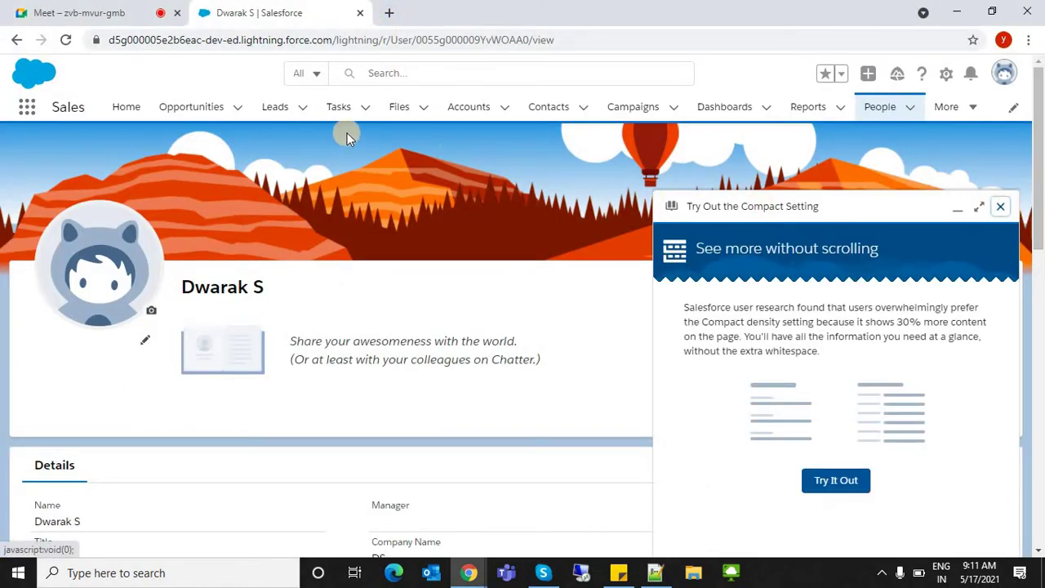
{"action": "left_click", "coordinate": [275, 106]}
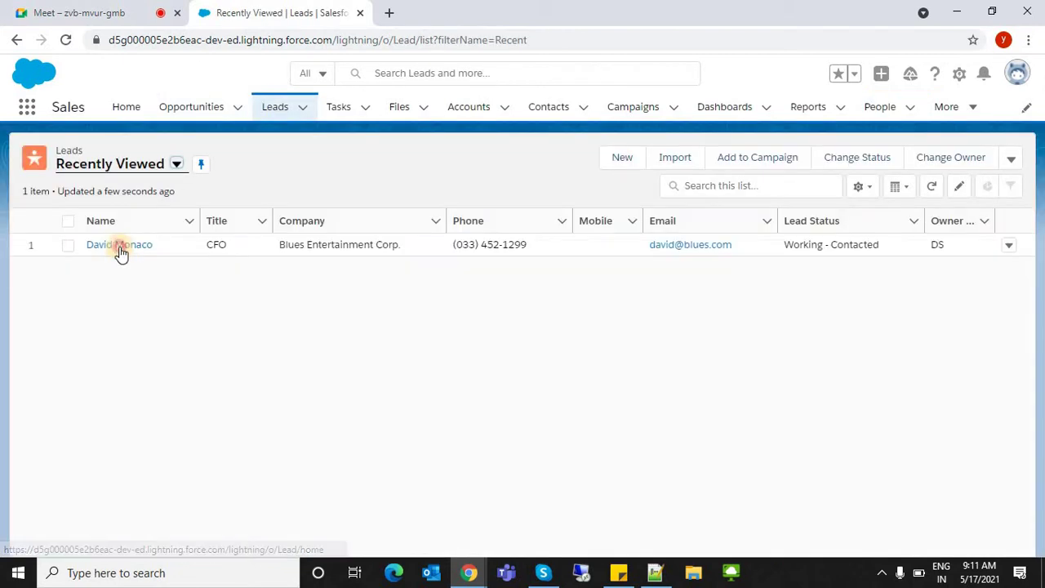
{"action": "left_click", "coordinate": [119, 247]}
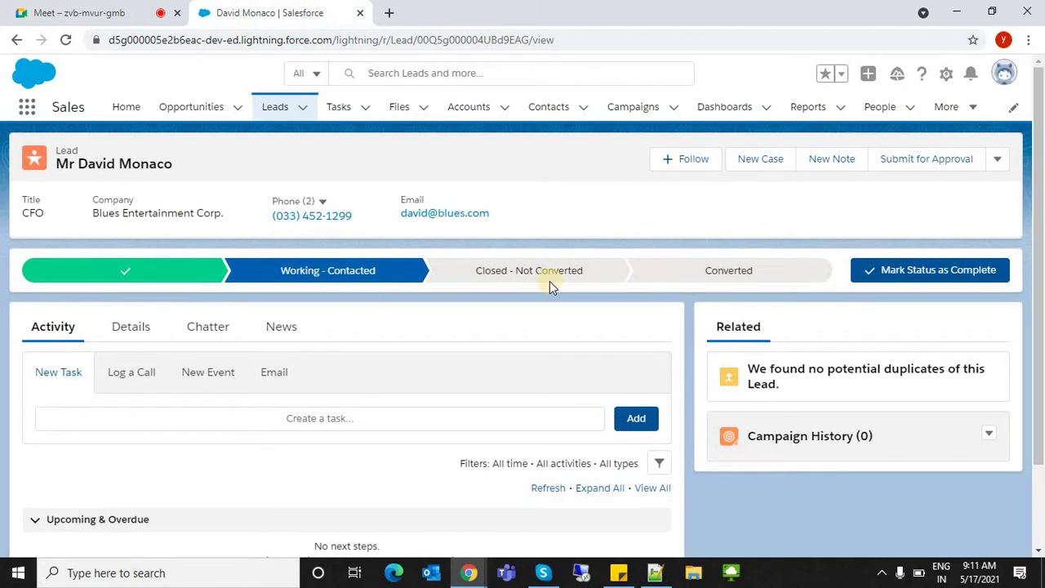
{"action": "key", "text": "alt+Tab"}
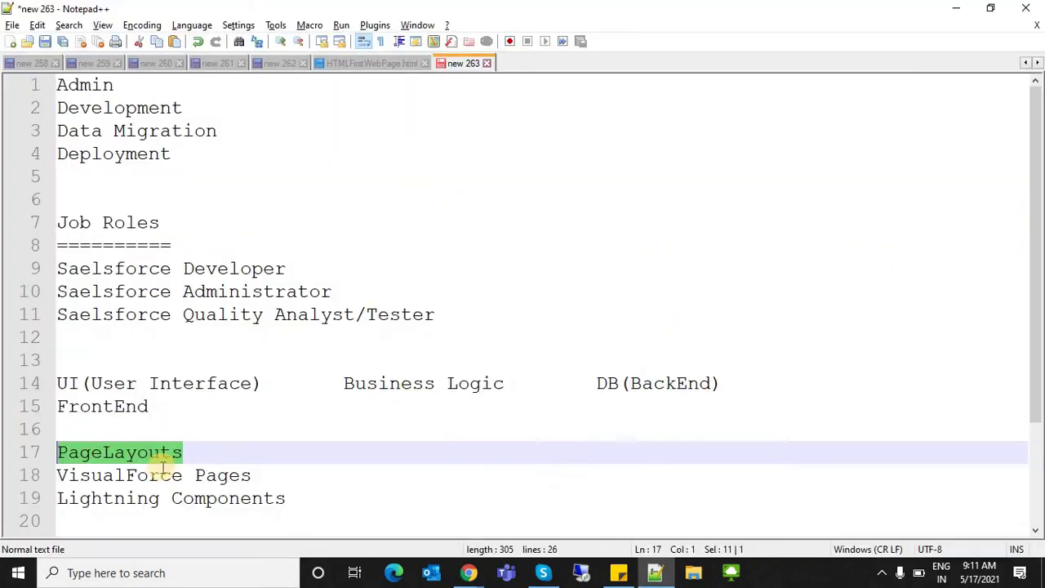
{"action": "key", "text": "alt+Tab"}
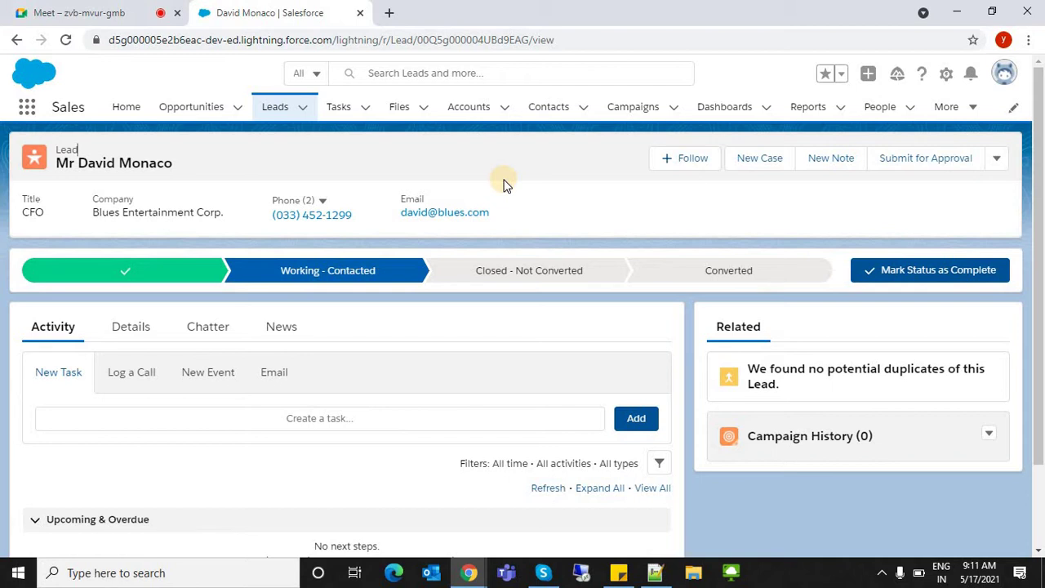
{"action": "left_click", "coordinate": [125, 328]}
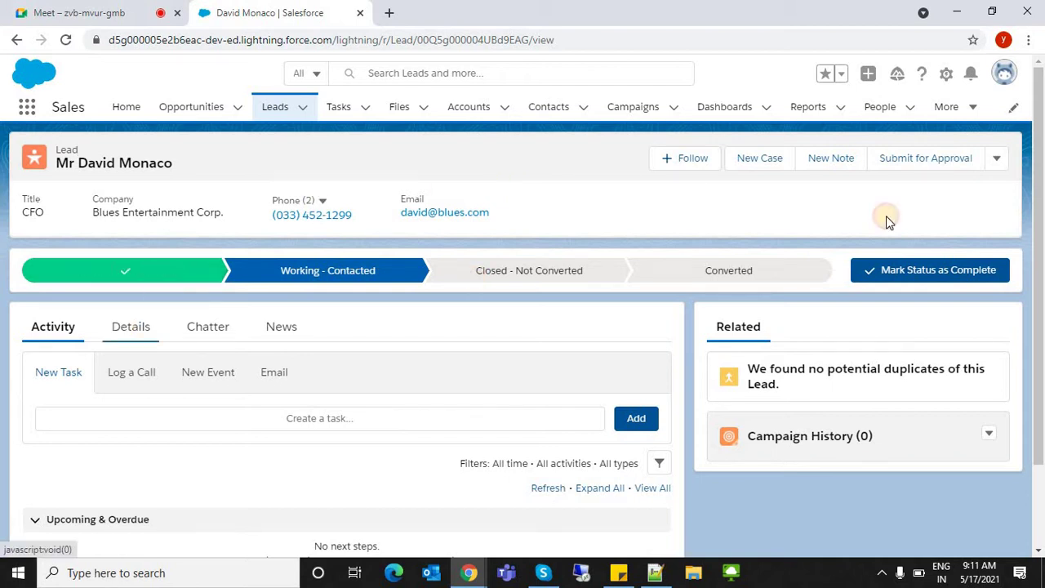
{"action": "scroll", "coordinate": [1038, 222], "scroll_direction": "down", "scroll_amount": 1}
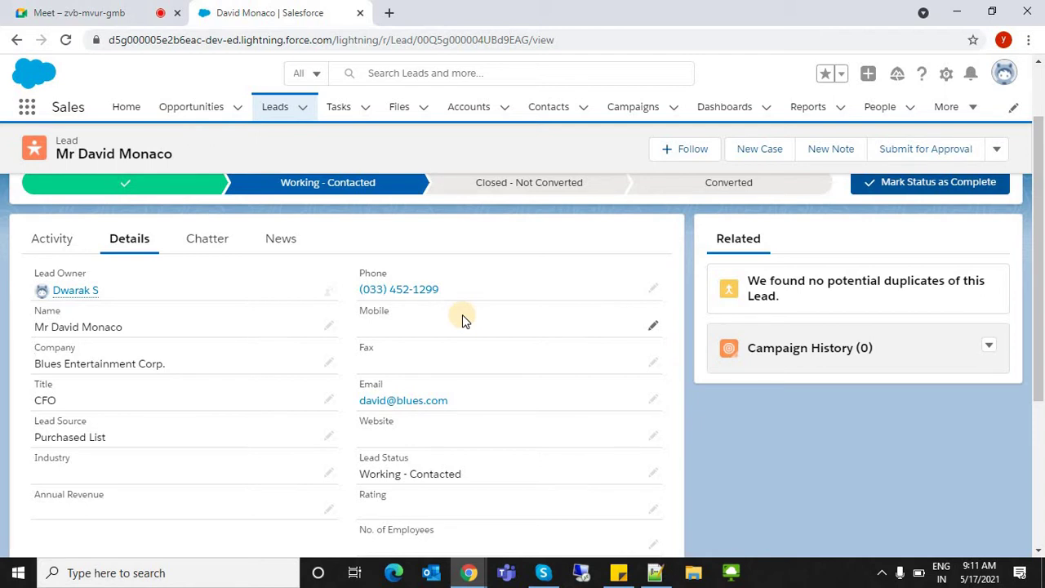
- Back in the notes, select lines 14–15, then place the caret on line 16 under DB(BackEnd)
{"action": "key", "text": "alt+Tab"}
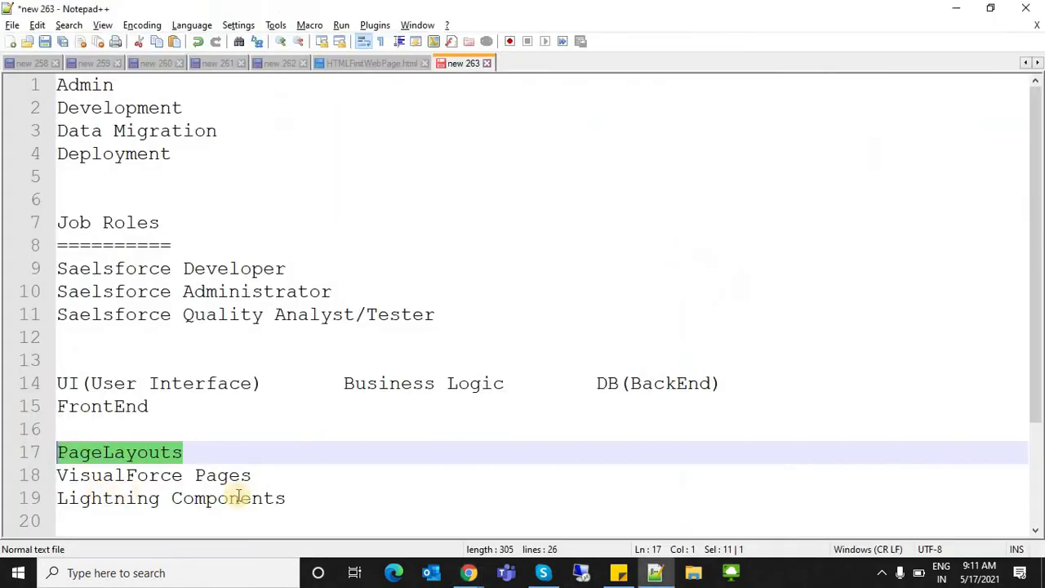
{"action": "left_click_drag", "start_coordinate": [286, 498], "coordinate": [43, 470]}
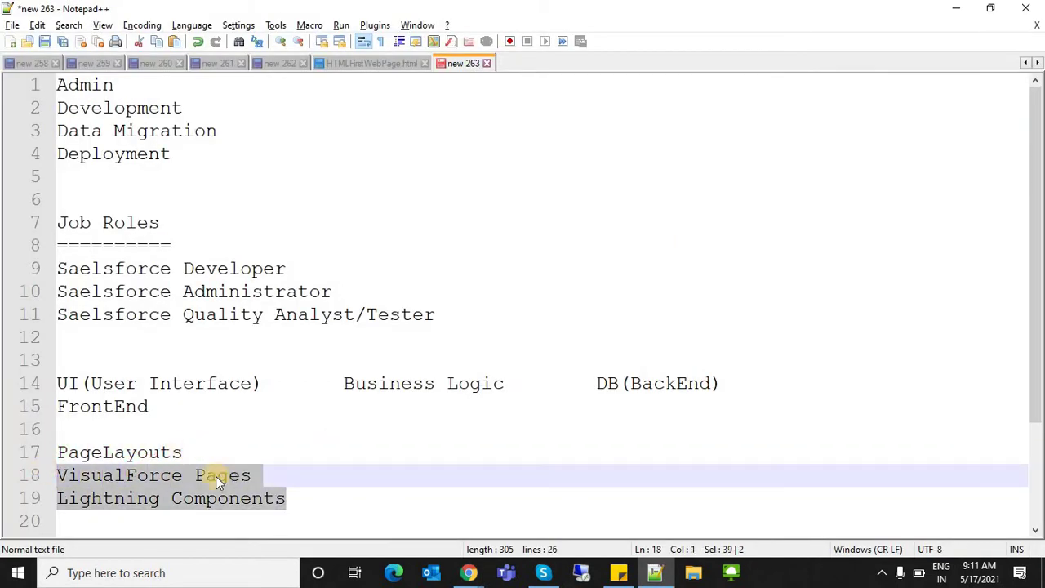
{"action": "key", "text": "alt+Tab"}
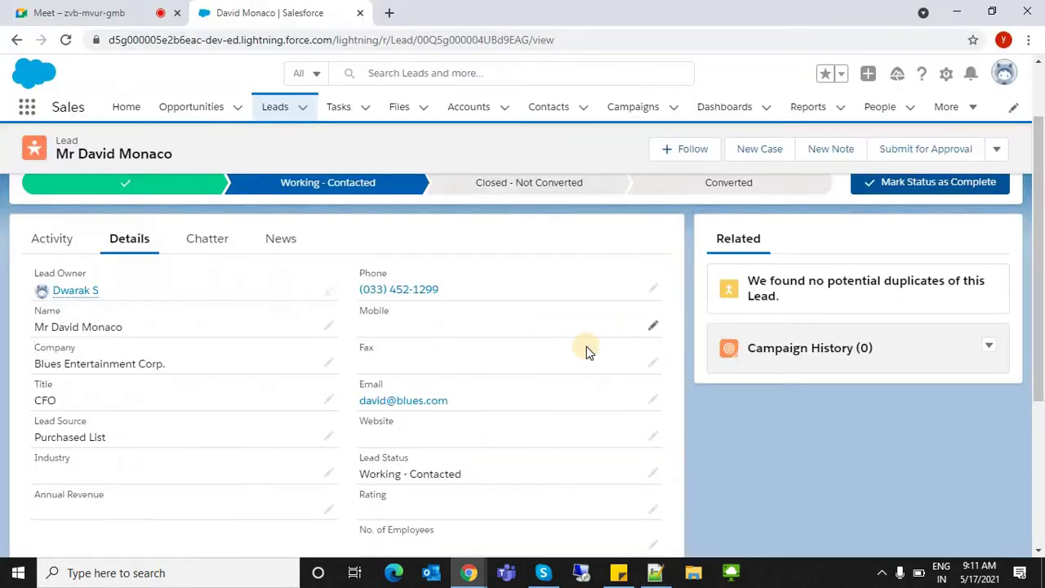
{"action": "key", "text": "alt+Tab"}
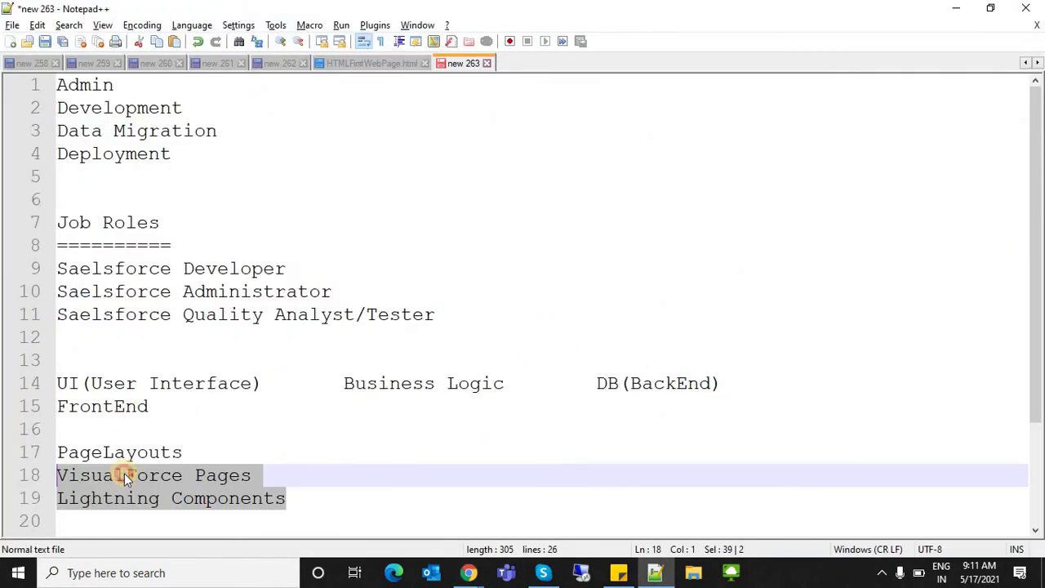
{"action": "left_click", "coordinate": [291, 511]}
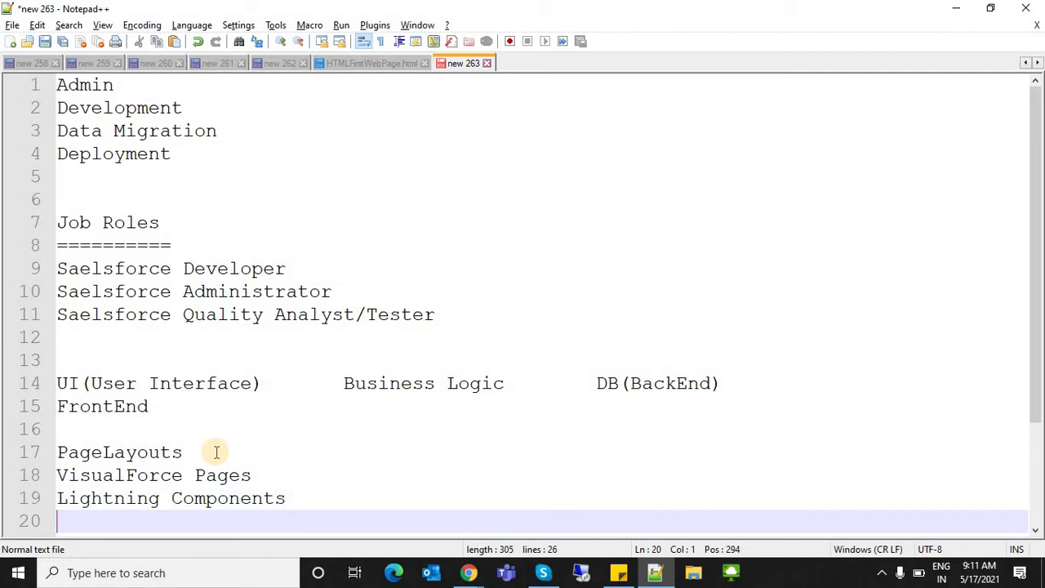
{"action": "left_click", "coordinate": [166, 445]}
{"action": "left_click", "coordinate": [144, 408]}
{"action": "left_click", "coordinate": [41, 385], "text": "shift"}
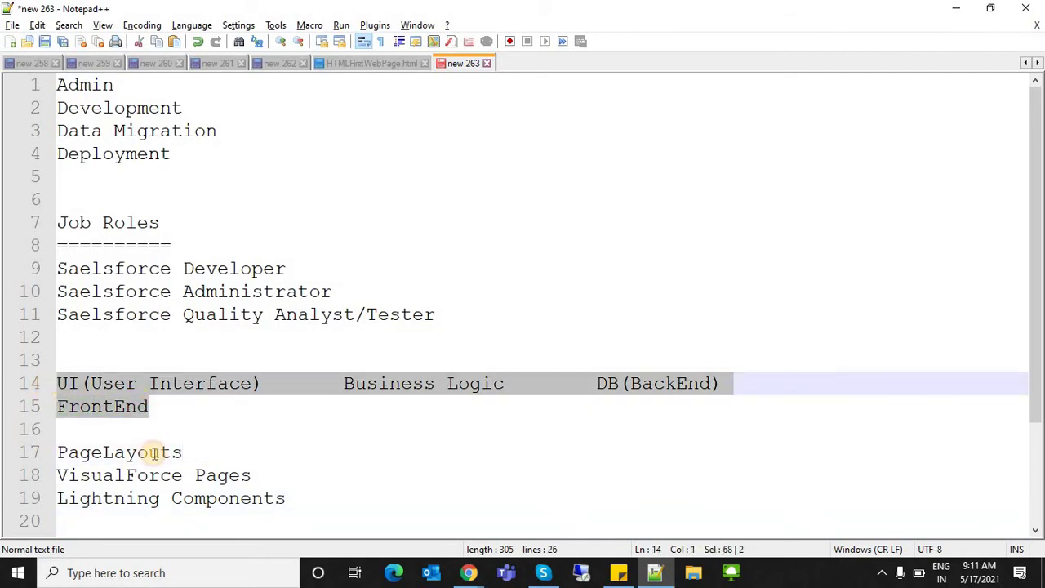
{"action": "left_click", "coordinate": [649, 444]}
{"action": "left_click", "coordinate": [649, 422]}
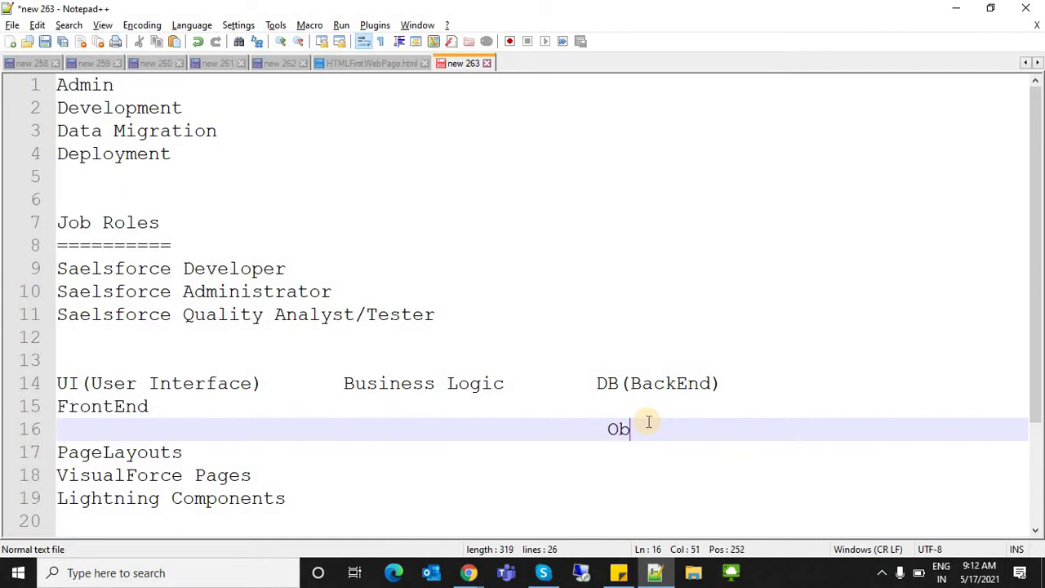
- Finish the word Objects on line 16 and admit the waiting participant into the meeting call
{"action": "type", "text": "jects"}
{"action": "key", "text": "alt+Tab"}
{"action": "key", "text": "ctrl+1"}
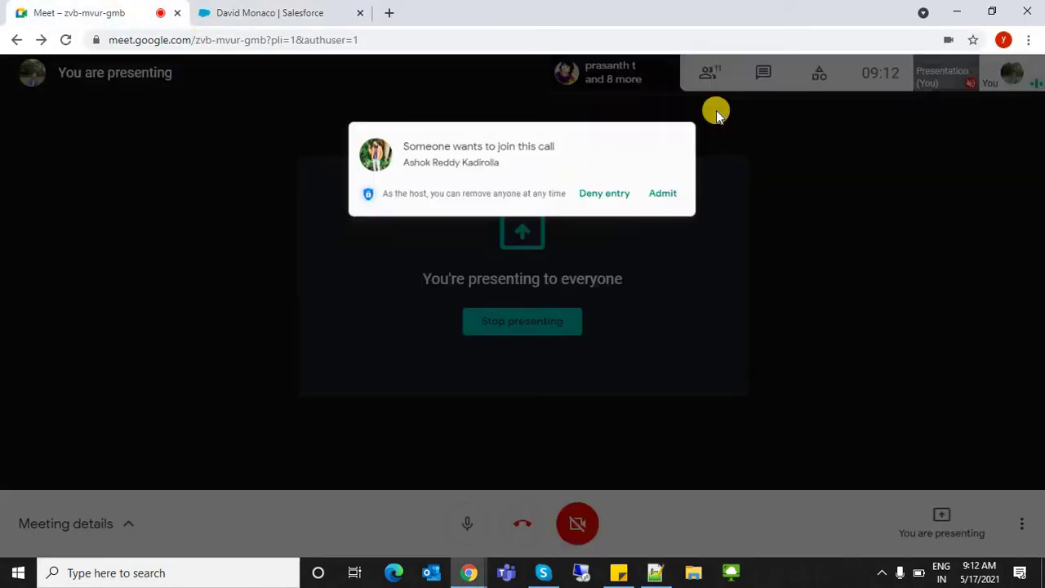
{"action": "left_click", "coordinate": [685, 152]}
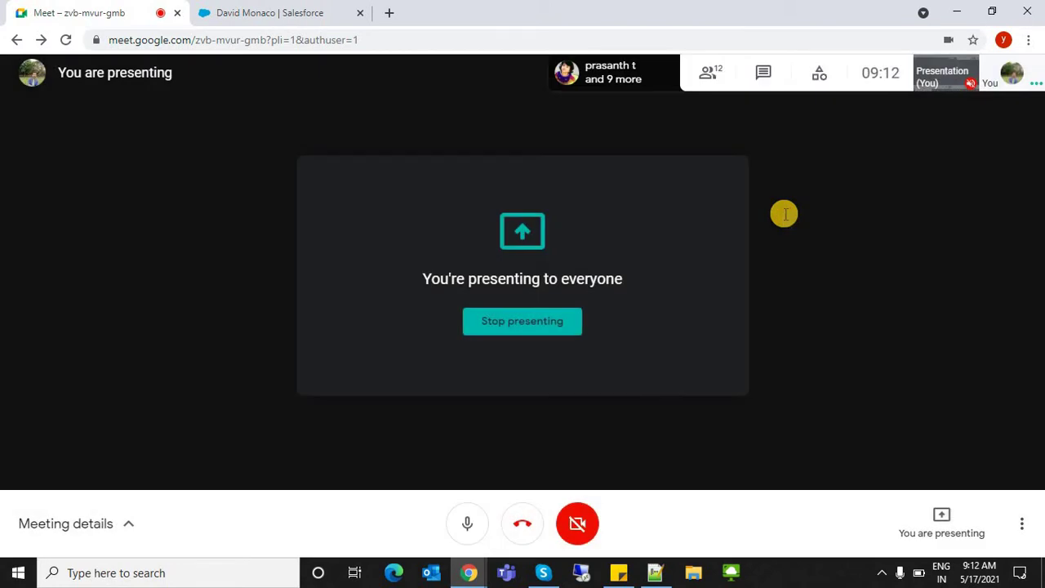
{"action": "key", "text": "alt+Tab"}
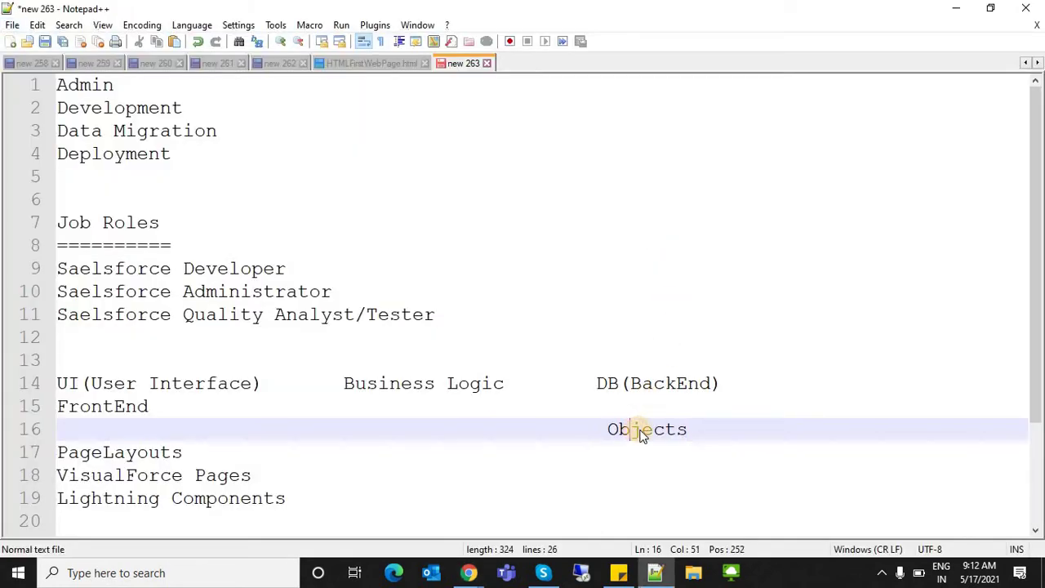
- Append (Table) so line 16 reads Objects(Table), then highlight its words for emphasis
{"action": "double_click", "coordinate": [641, 431]}
{"action": "left_click", "coordinate": [700, 431]}
{"action": "type", "text": "(Table"}
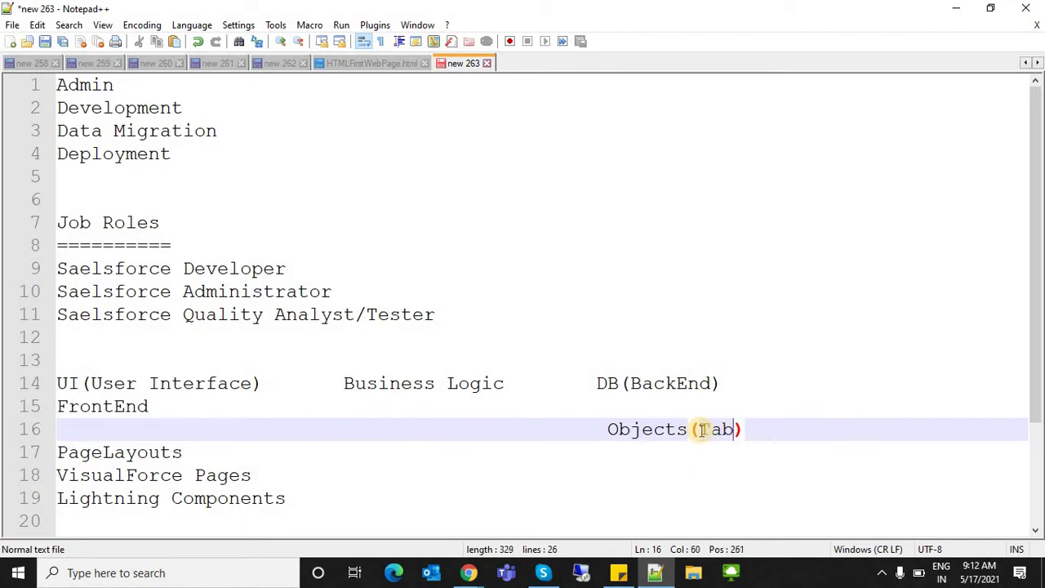
{"action": "double_click", "coordinate": [718, 428]}
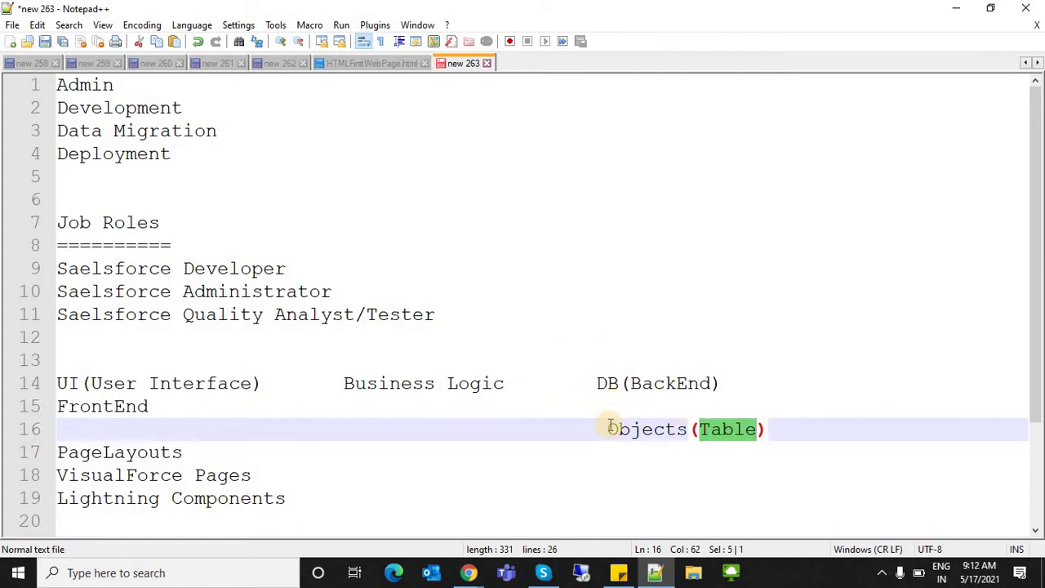
{"action": "left_click_drag", "start_coordinate": [610, 425], "coordinate": [790, 437]}
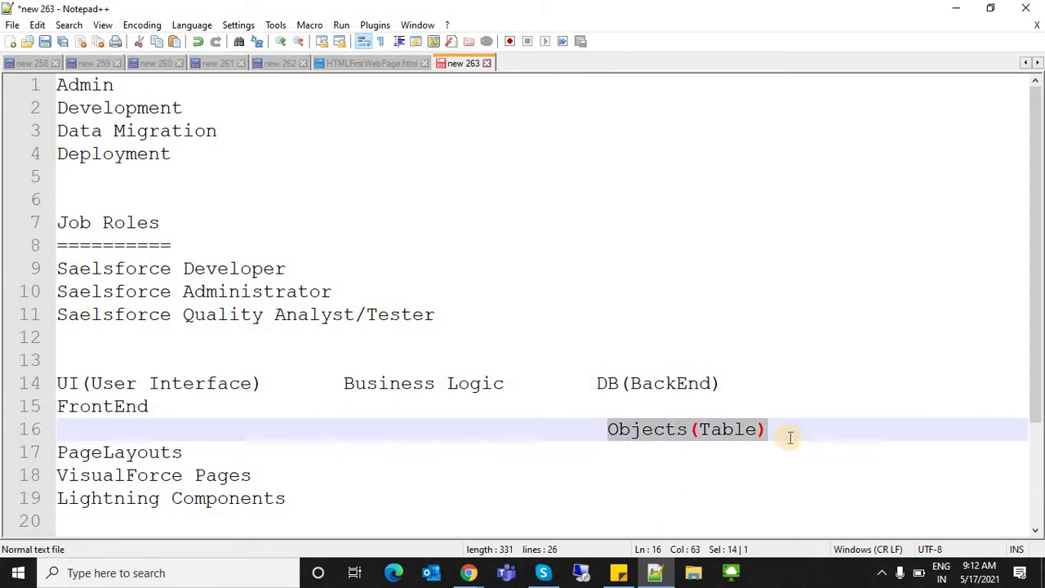
{"action": "double_click", "coordinate": [658, 426]}
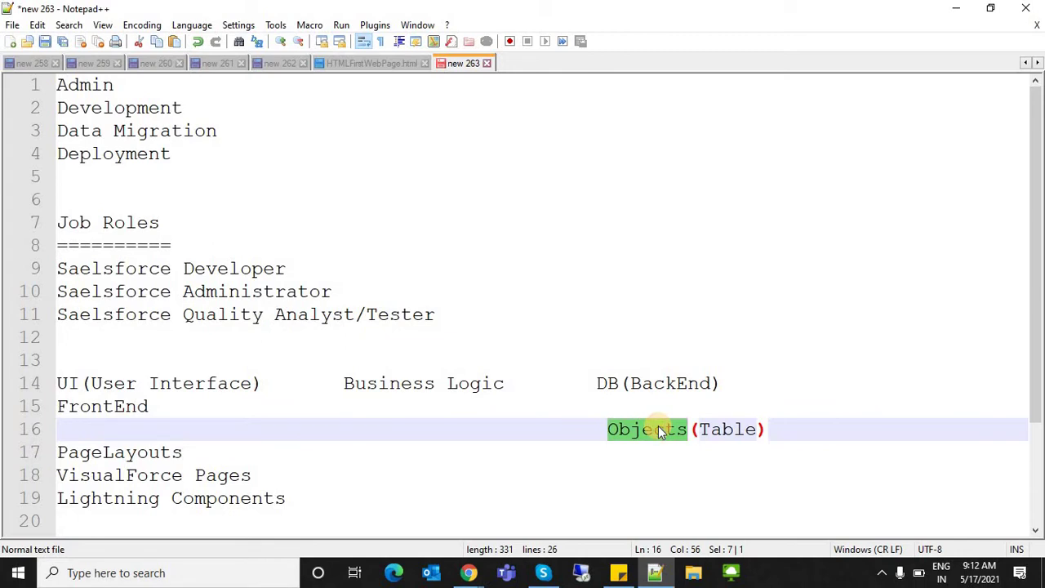
{"action": "left_click", "coordinate": [734, 429]}
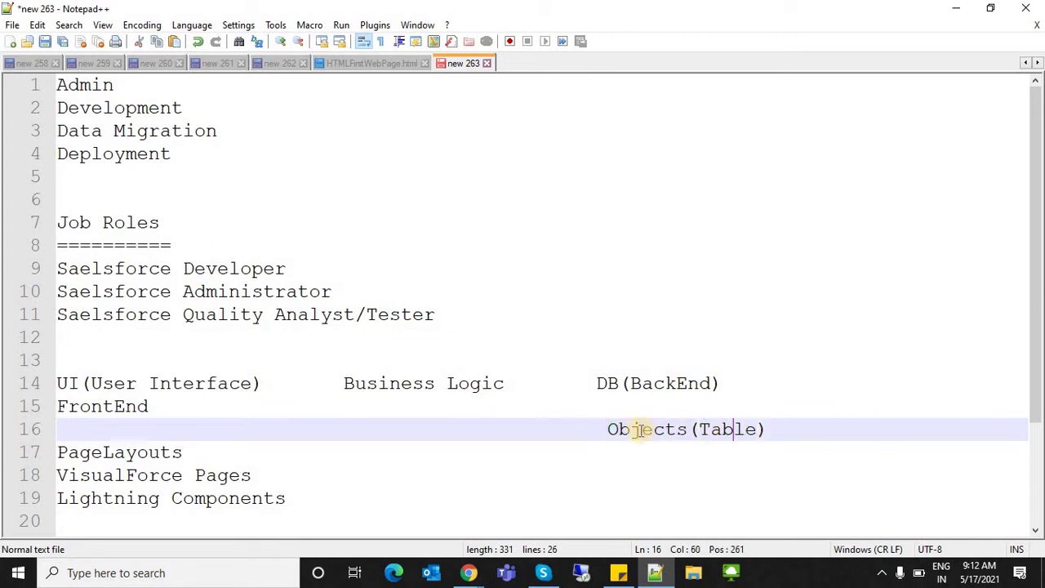
{"action": "left_click_drag", "start_coordinate": [607, 429], "coordinate": [687, 429]}
{"action": "key", "text": "alt+Tab"}
- From the lead record, go via Leads to the Tasks home page and dismiss its tips popup
{"action": "left_click", "coordinate": [230, 15]}
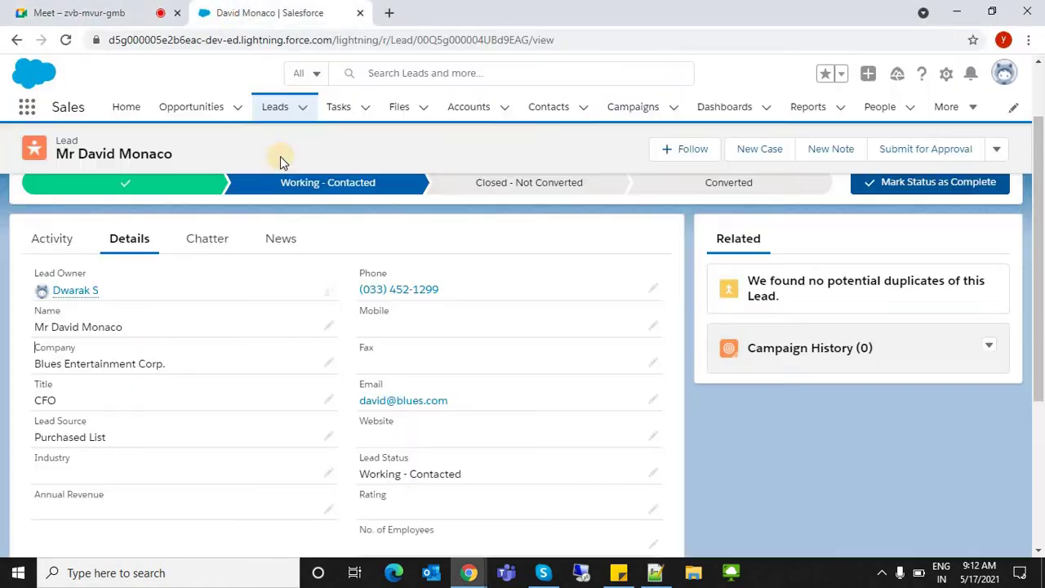
{"action": "left_click", "coordinate": [274, 108]}
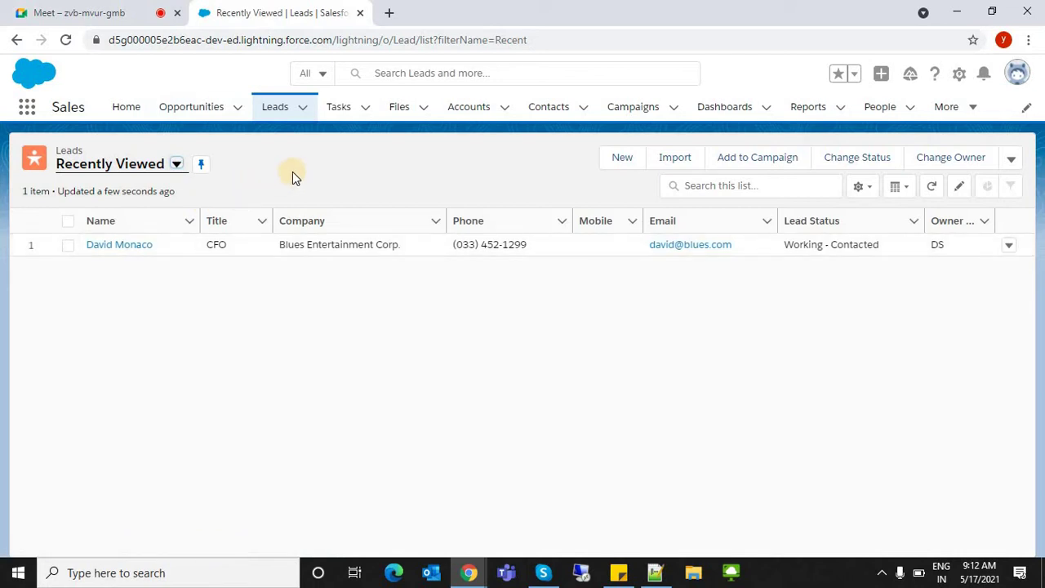
{"action": "left_click", "coordinate": [336, 113]}
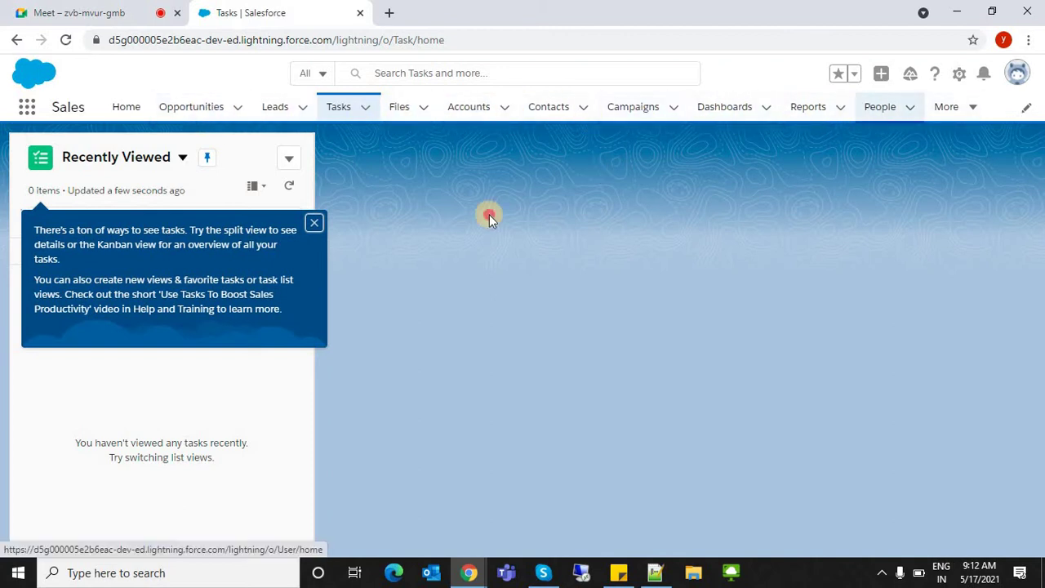
{"action": "left_click", "coordinate": [314, 222]}
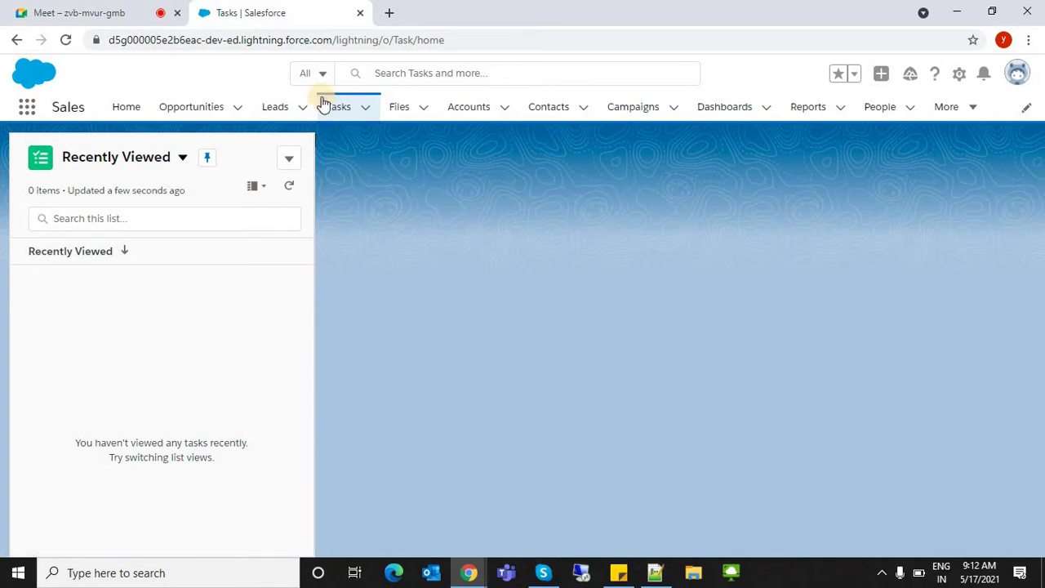
{"action": "key", "text": "alt+Tab"}
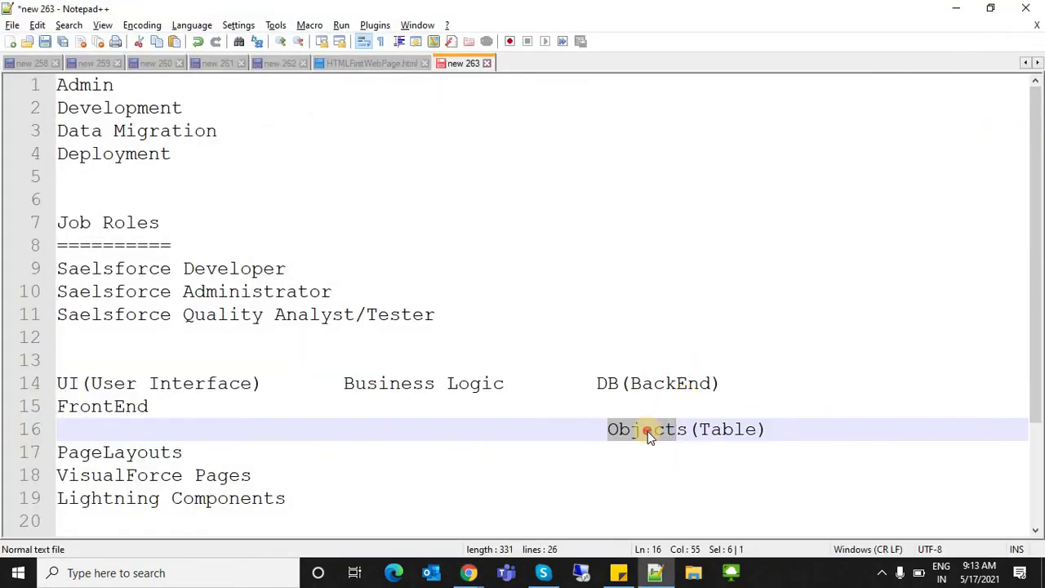
- Highlight the word Objects on line 16, then return to the Salesforce Tasks page
{"action": "double_click", "coordinate": [647, 431]}
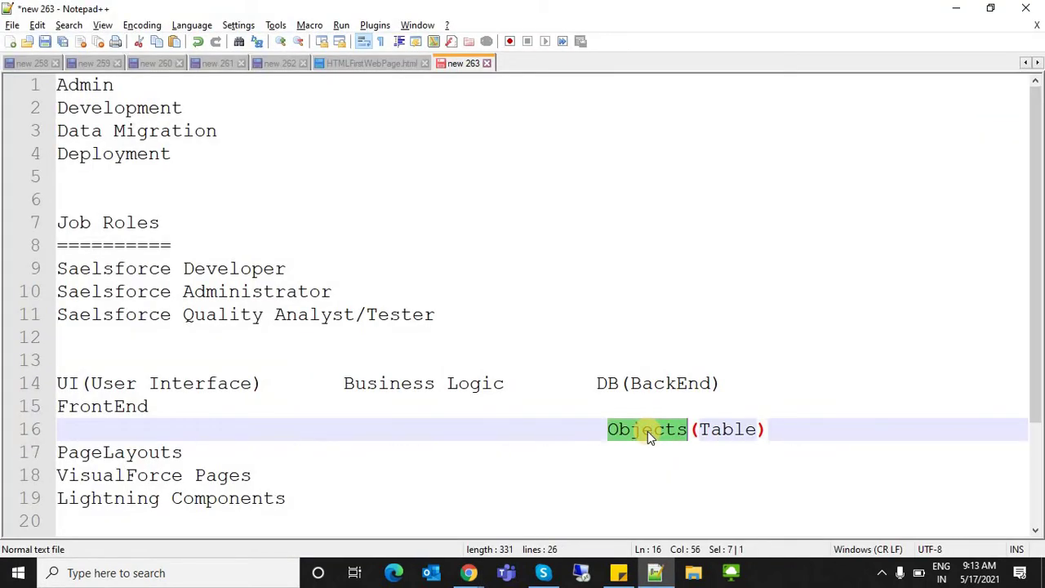
{"action": "left_click", "coordinate": [647, 430]}
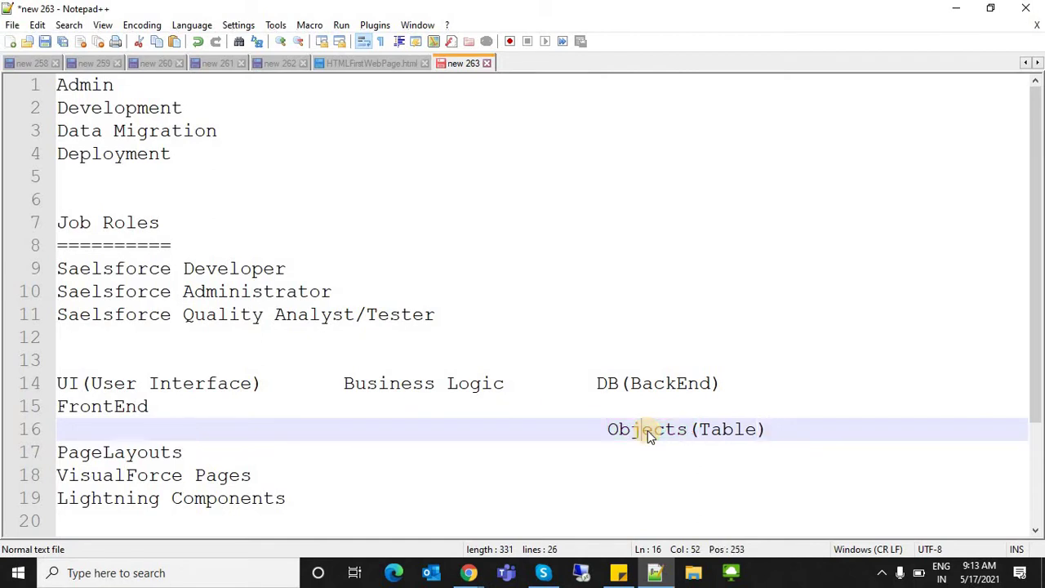
{"action": "double_click", "coordinate": [648, 430]}
{"action": "key", "text": "alt+Tab"}
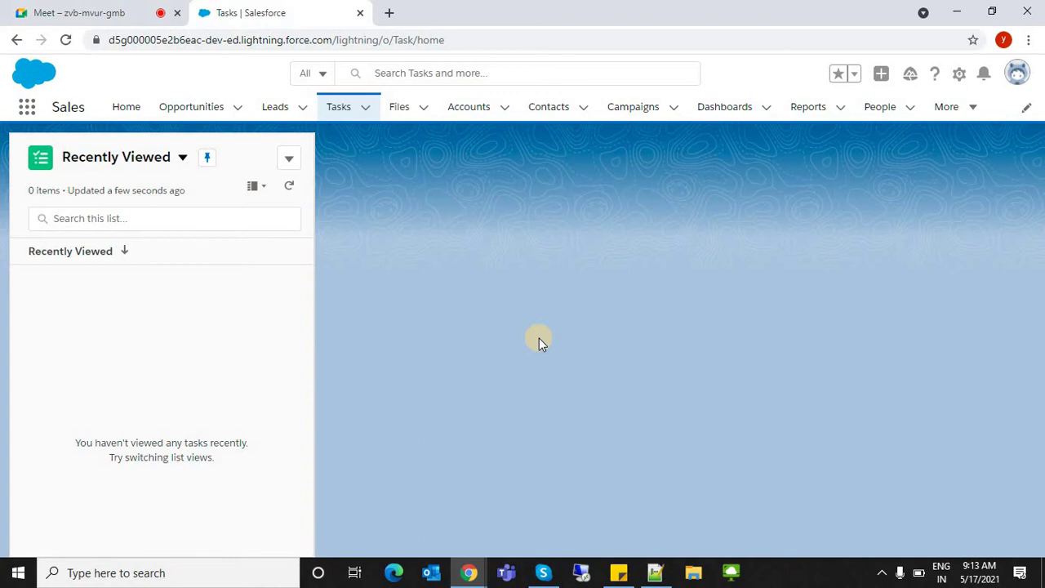
- Open Setup in a new tab from the gear menu
{"action": "left_click", "coordinate": [1019, 86]}
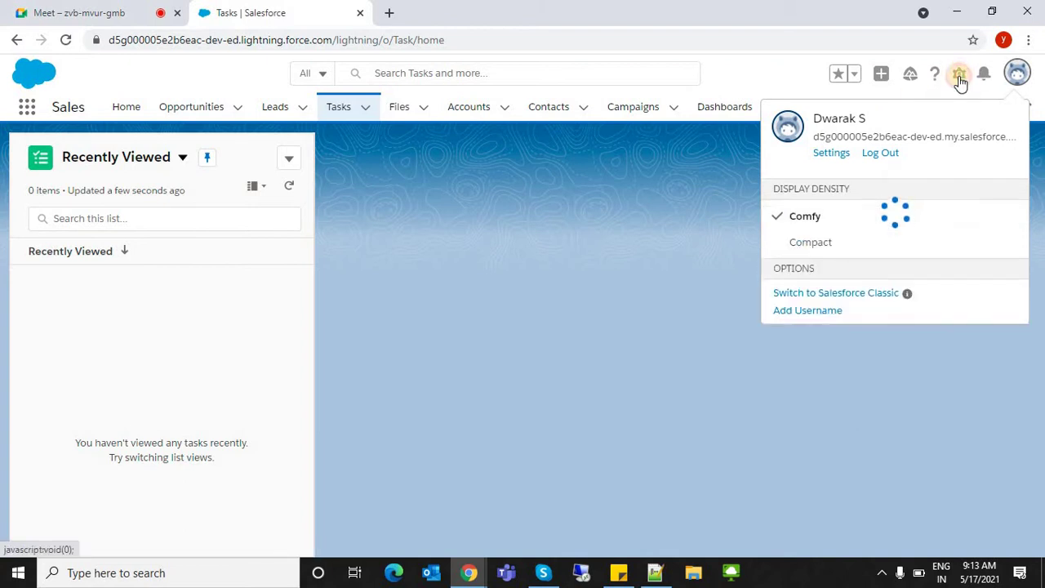
{"action": "left_click", "coordinate": [960, 82]}
{"action": "left_click", "coordinate": [859, 111]}
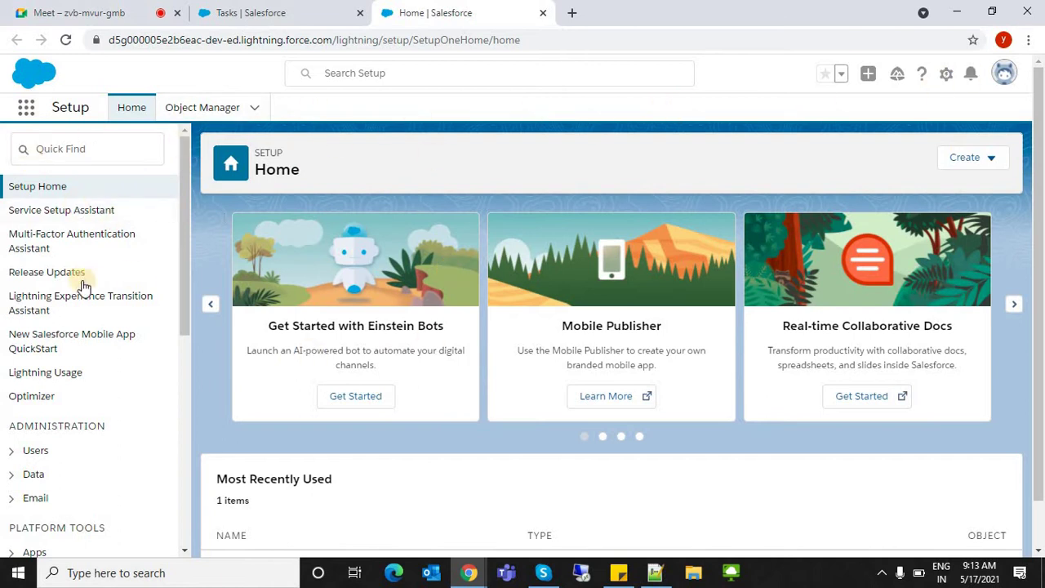
- Browse all apps and items in the App Launcher, then dismiss it
{"action": "left_click", "coordinate": [28, 111]}
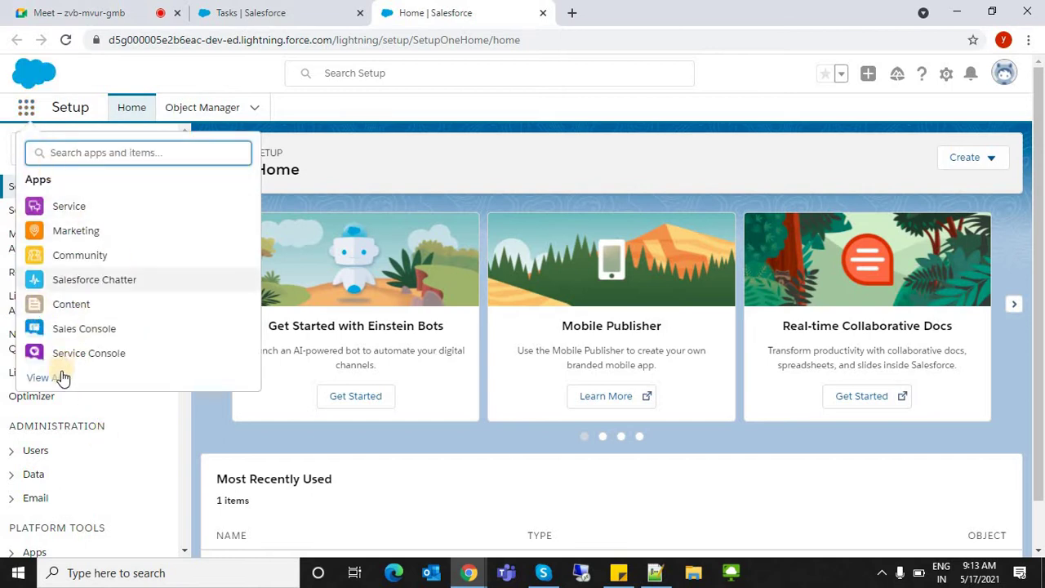
{"action": "left_click", "coordinate": [59, 380]}
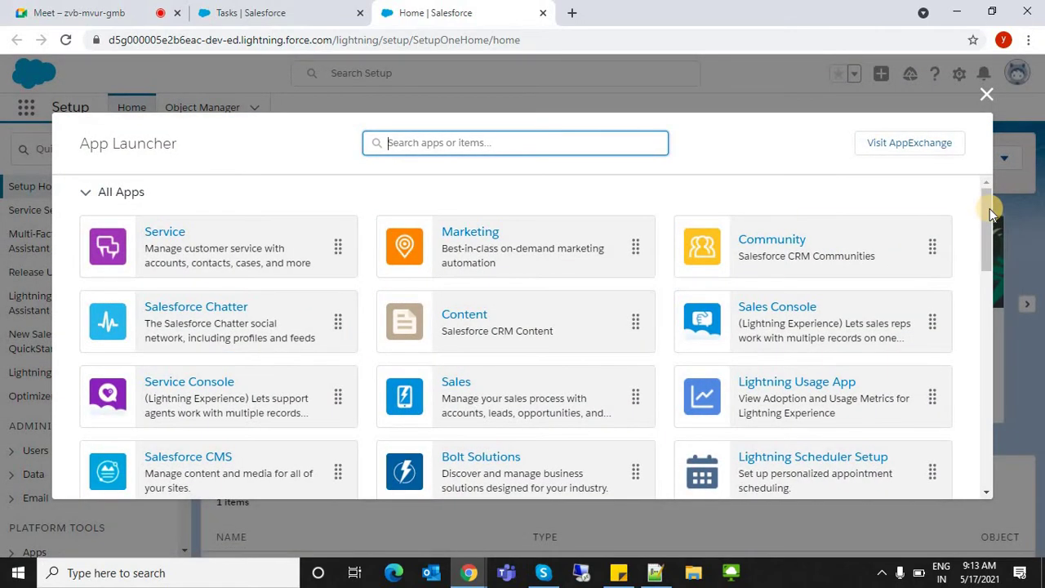
{"action": "scroll", "coordinate": [983, 204], "scroll_direction": "down", "scroll_amount": 1}
{"action": "scroll", "coordinate": [979, 194], "scroll_direction": "up", "scroll_amount": 1}
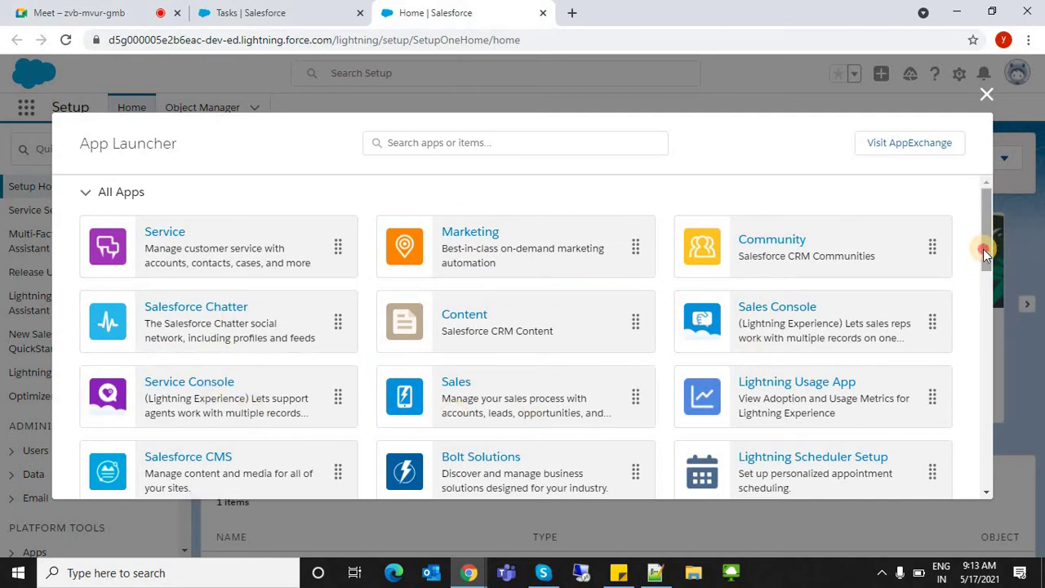
{"action": "left_click_drag", "start_coordinate": [982, 243], "coordinate": [976, 317]}
{"action": "scroll", "coordinate": [361, 282], "scroll_direction": "down", "scroll_amount": 2}
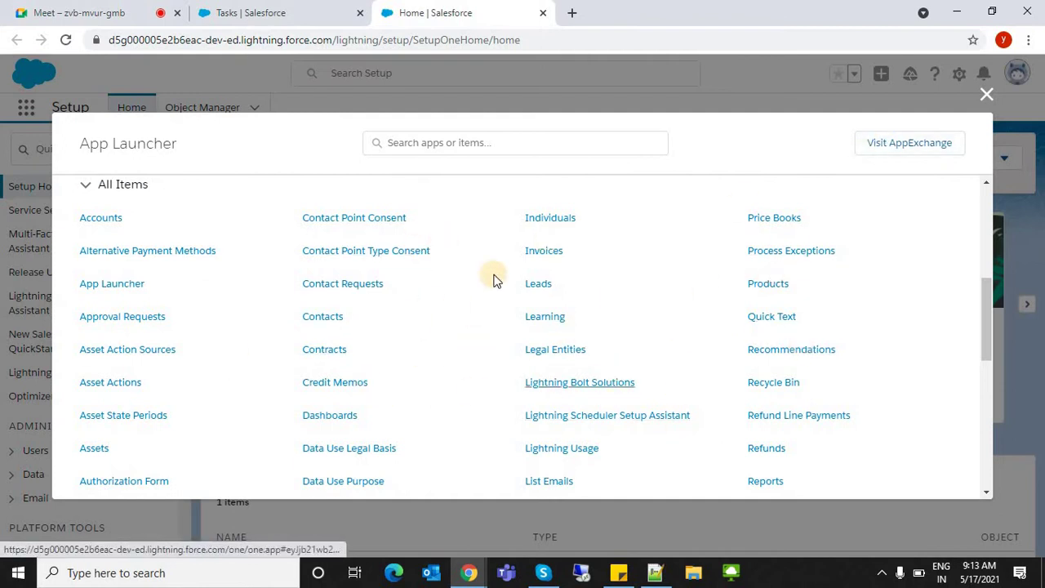
{"action": "left_click", "coordinate": [984, 91]}
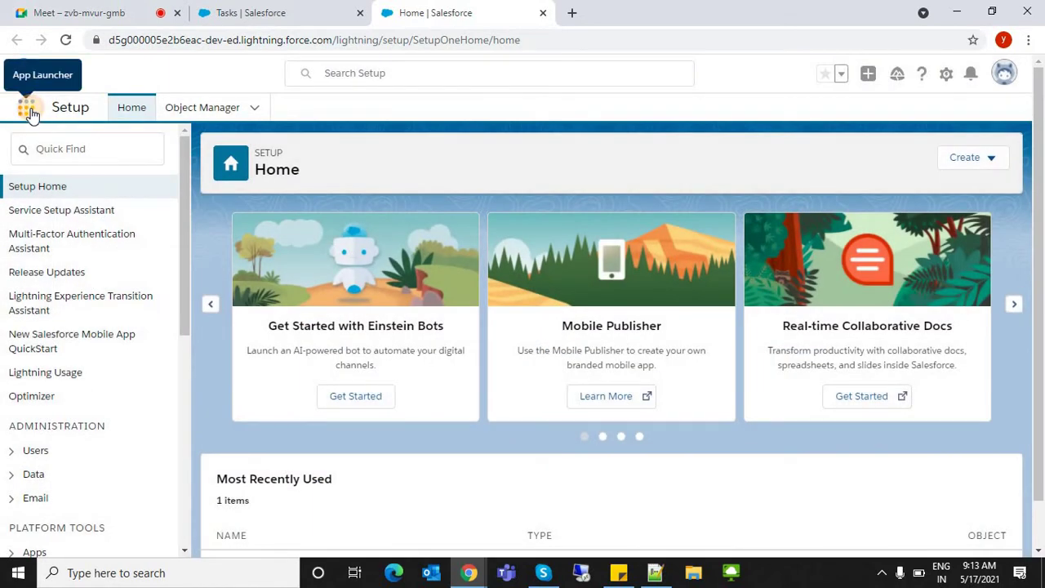
{"action": "left_click", "coordinate": [27, 108]}
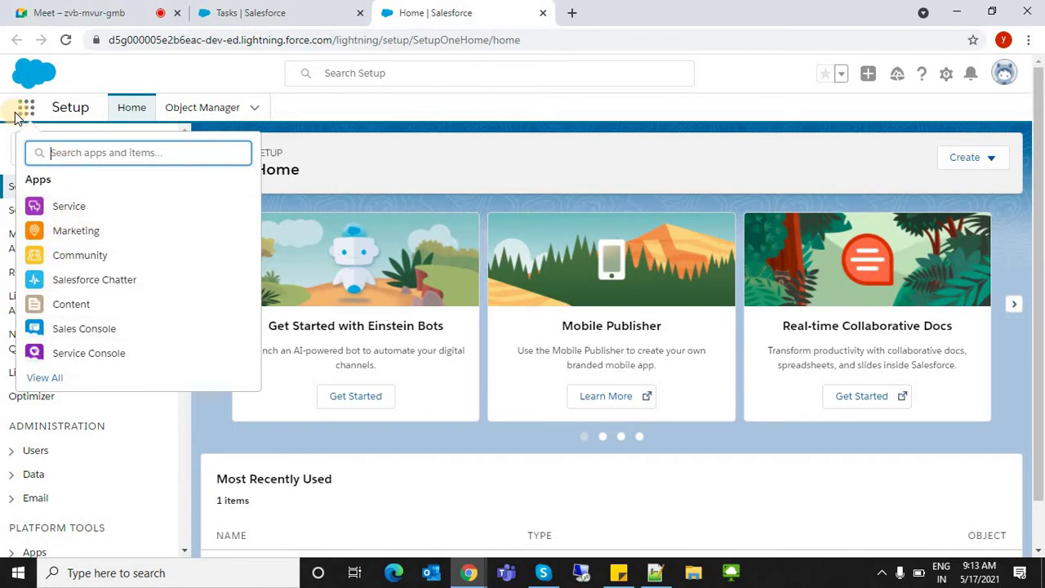
{"action": "key", "text": "shift+F10"}
{"action": "key", "text": "Escape"}
{"action": "key", "text": "Escape"}
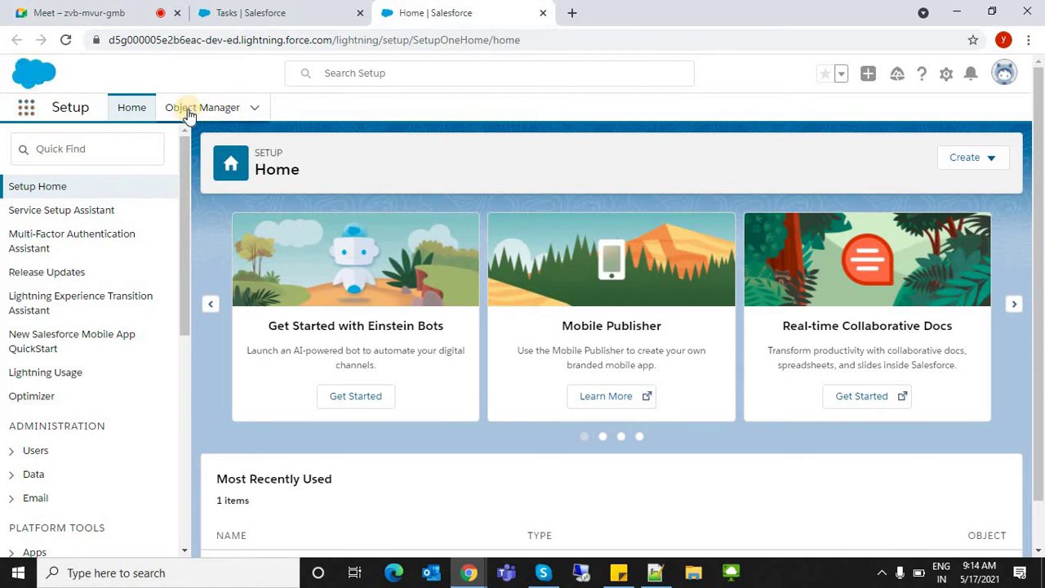
{"action": "left_click", "coordinate": [121, 111]}
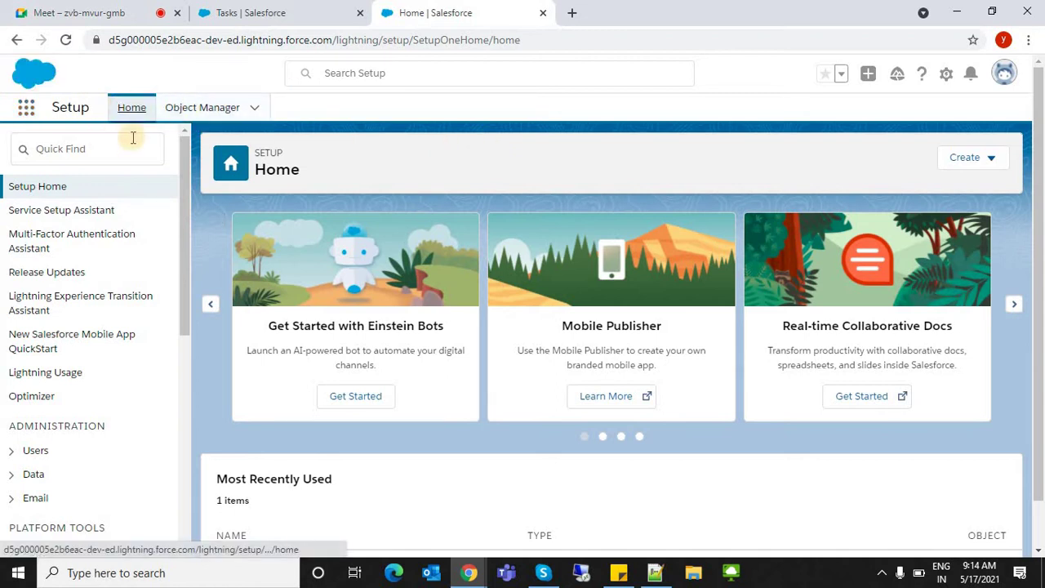
{"action": "left_click", "coordinate": [192, 109]}
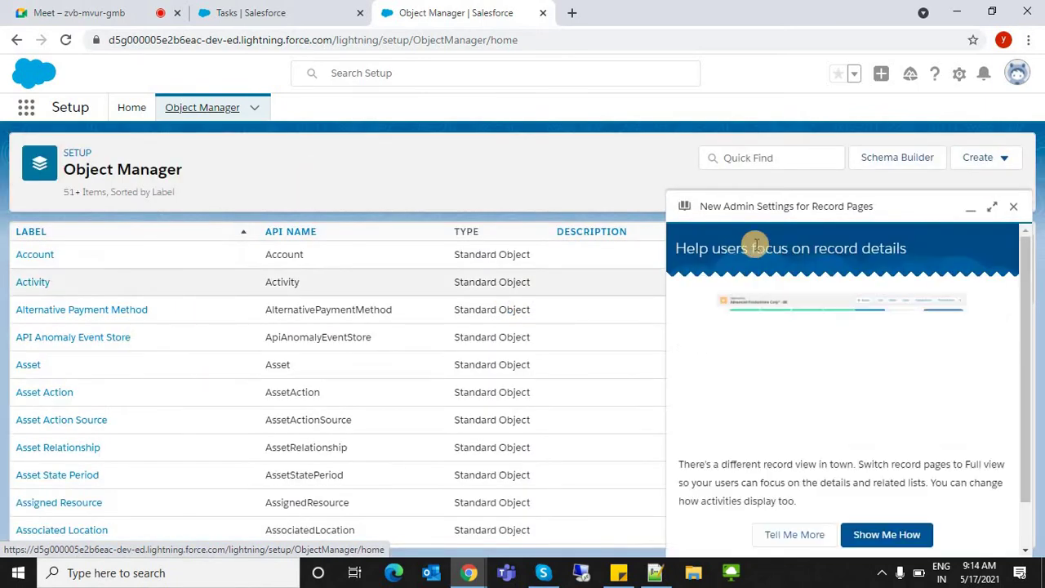
{"action": "left_click", "coordinate": [1013, 207]}
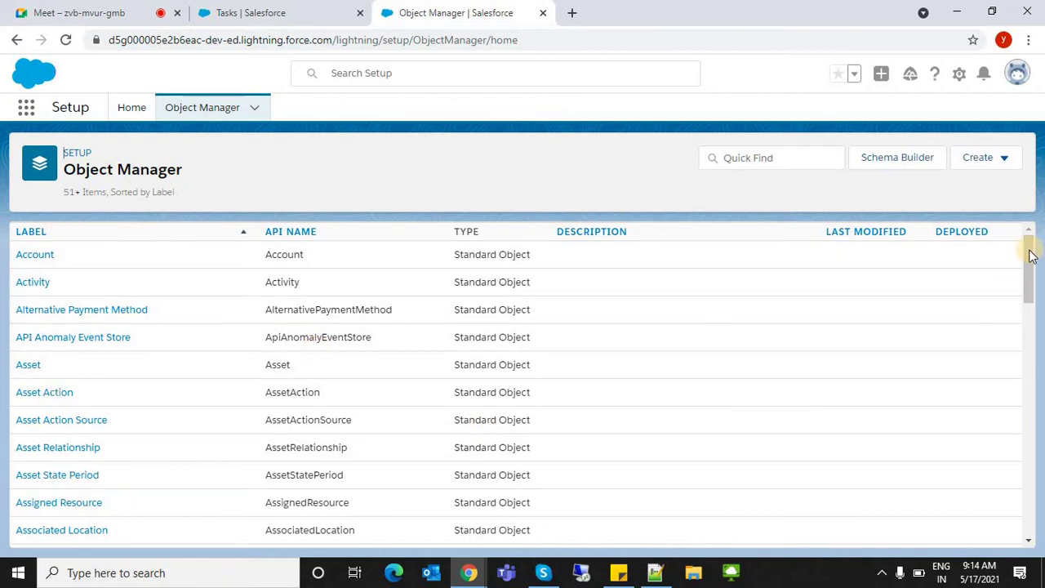
{"action": "mouse_move", "coordinate": [1030, 256]}
{"action": "left_mouse_down"}
{"action": "mouse_move", "coordinate": [1017, 338]}
{"action": "mouse_move", "coordinate": [1020, 539]}
{"action": "mouse_move", "coordinate": [1031, 258]}
{"action": "left_mouse_up"}
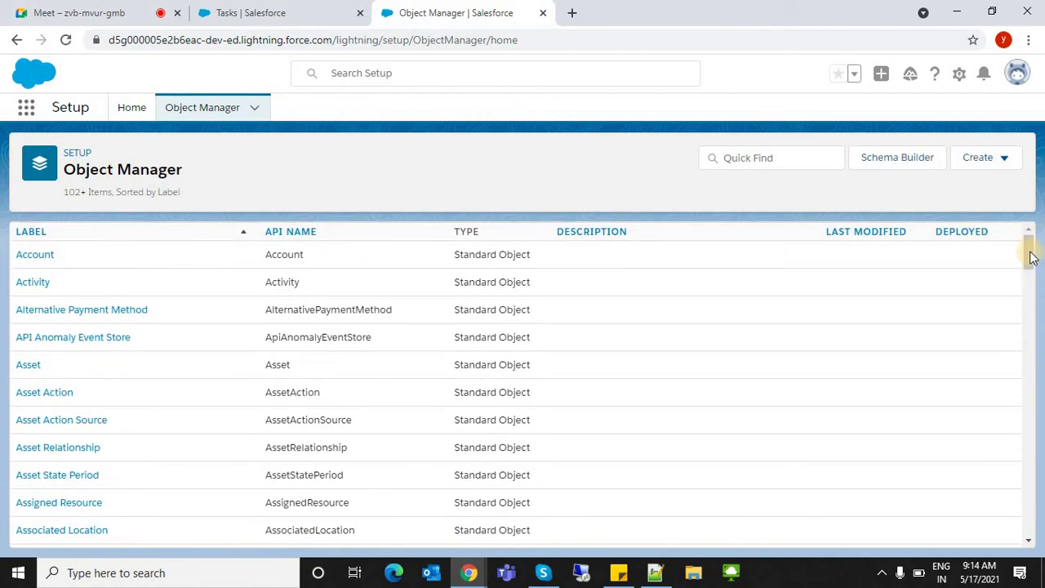
{"action": "left_click_drag", "start_coordinate": [1019, 324], "coordinate": [1027, 539]}
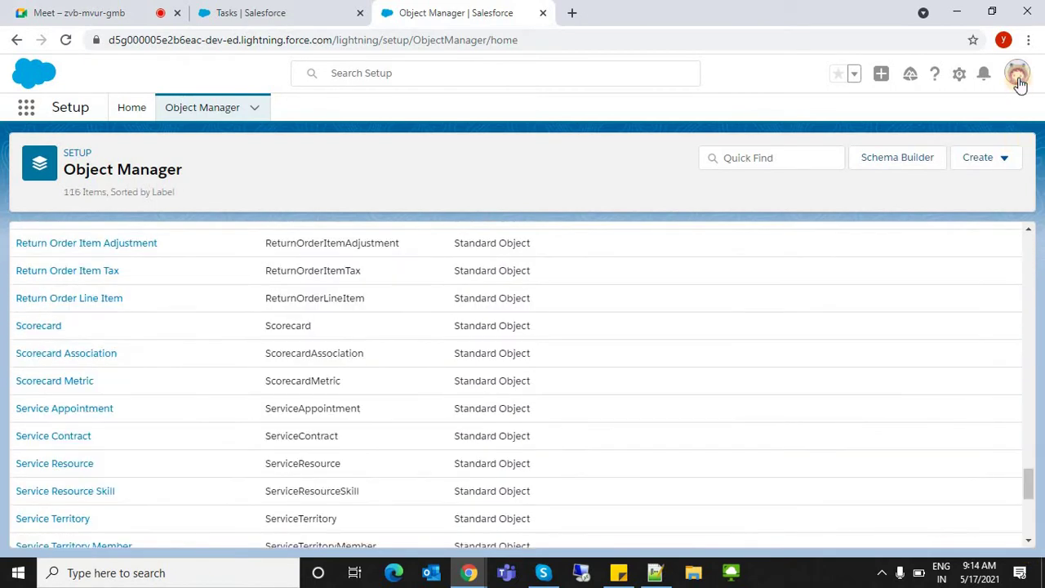
{"action": "left_click", "coordinate": [1017, 82]}
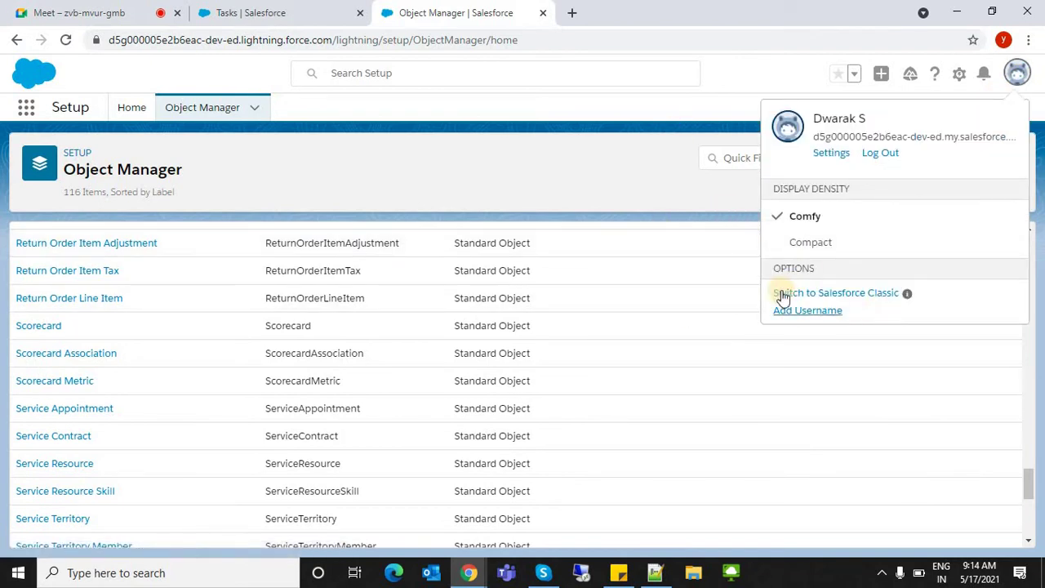
{"action": "left_click", "coordinate": [1017, 74]}
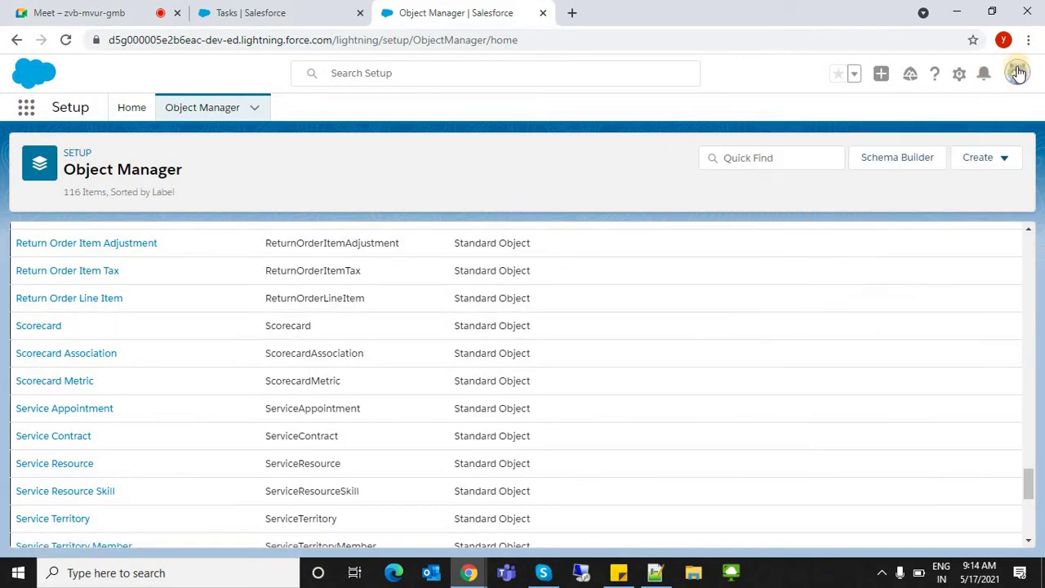
{"action": "left_click", "coordinate": [1019, 73]}
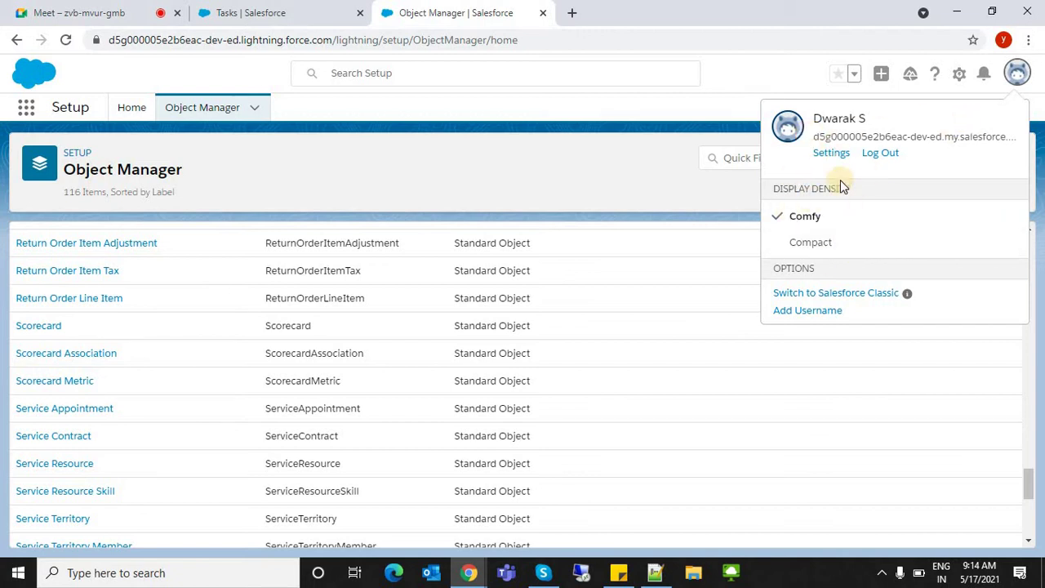
{"action": "left_click", "coordinate": [221, 105]}
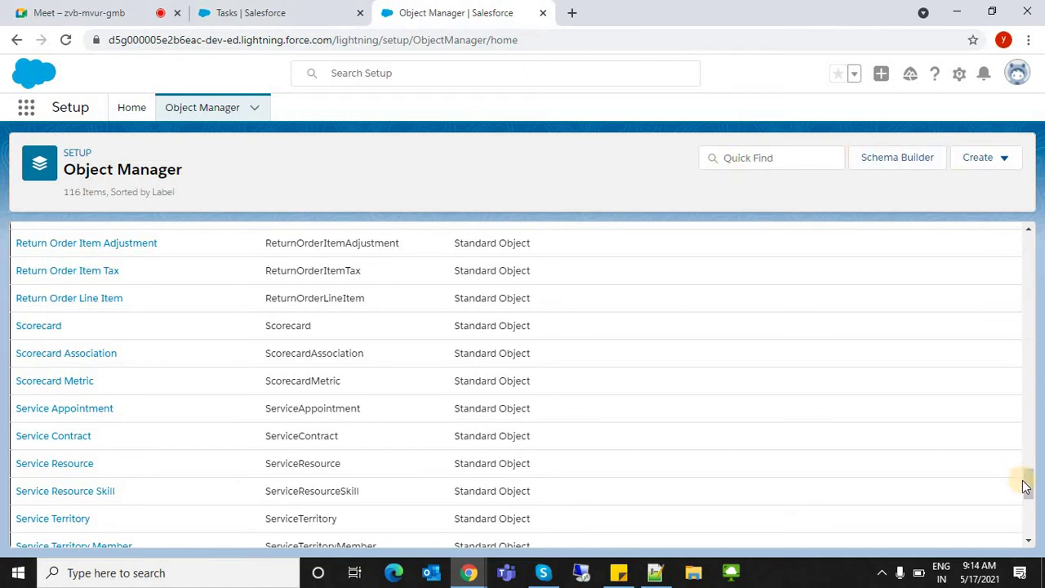
{"action": "left_click", "coordinate": [1029, 527]}
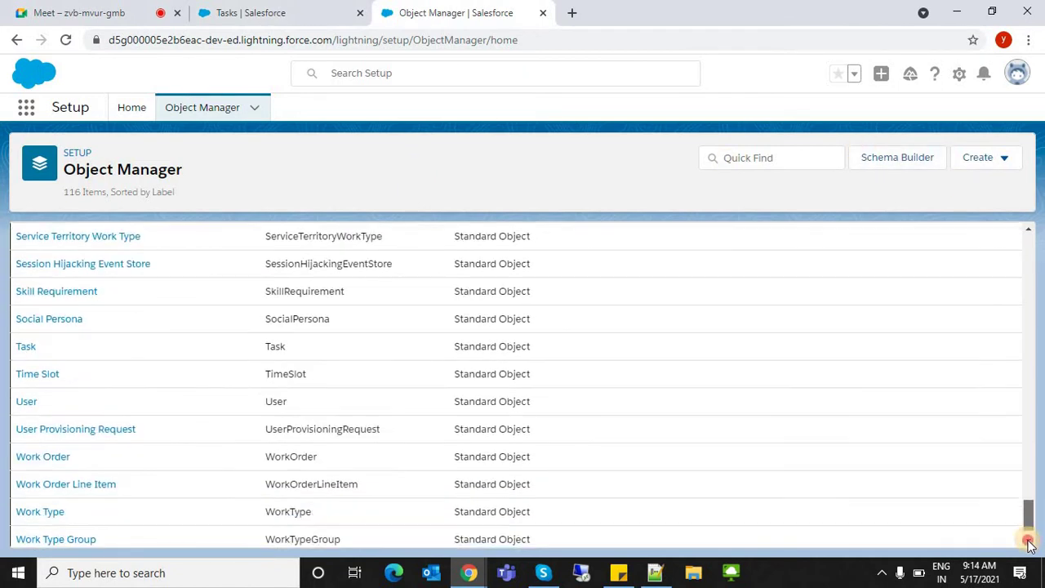
{"action": "left_click", "coordinate": [1030, 444]}
{"action": "scroll", "coordinate": [1008, 302], "scroll_direction": "up", "scroll_amount": 20}
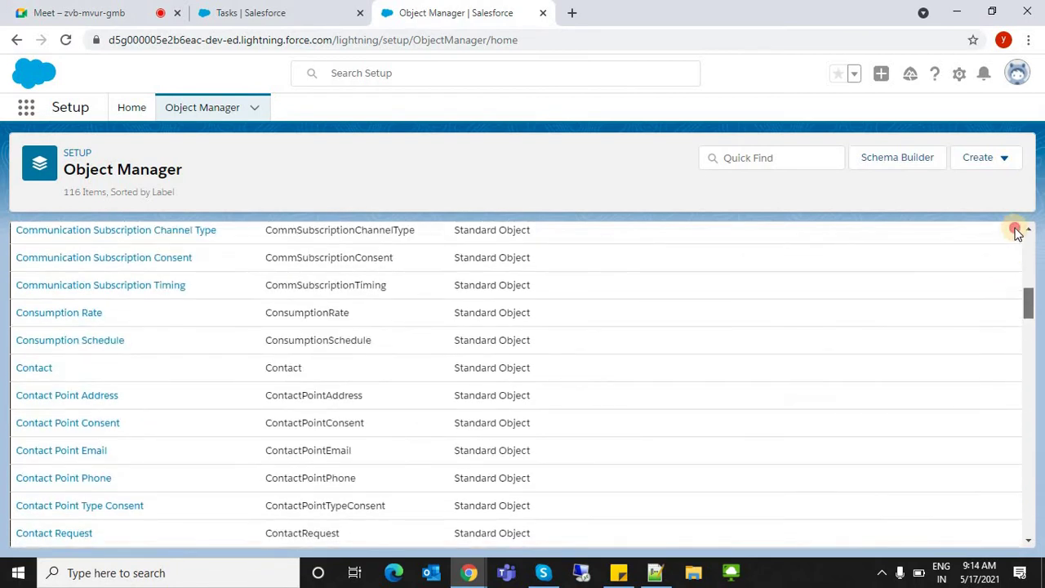
{"action": "left_click", "coordinate": [1001, 158]}
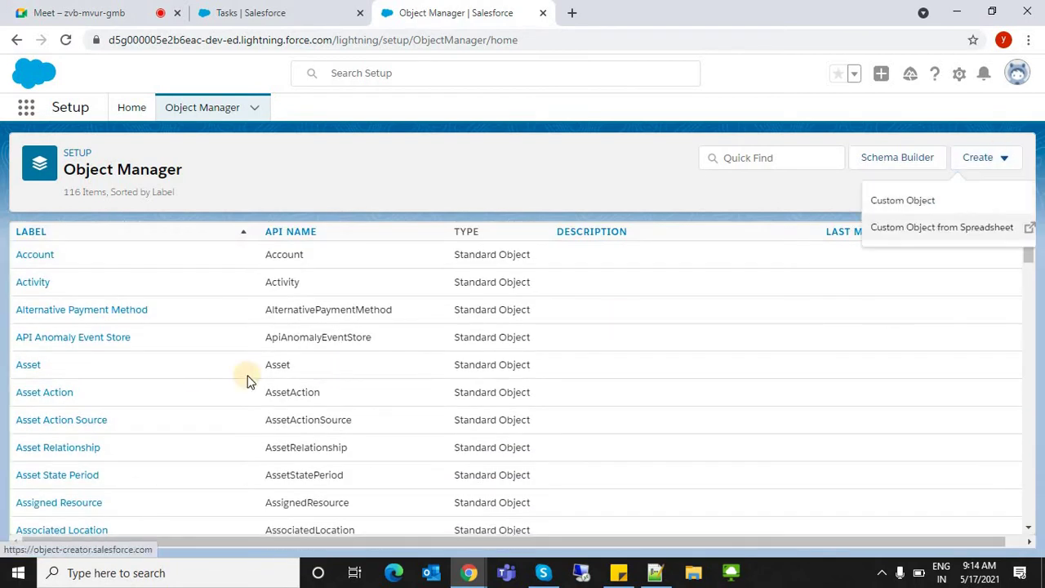
{"action": "left_click", "coordinate": [435, 165]}
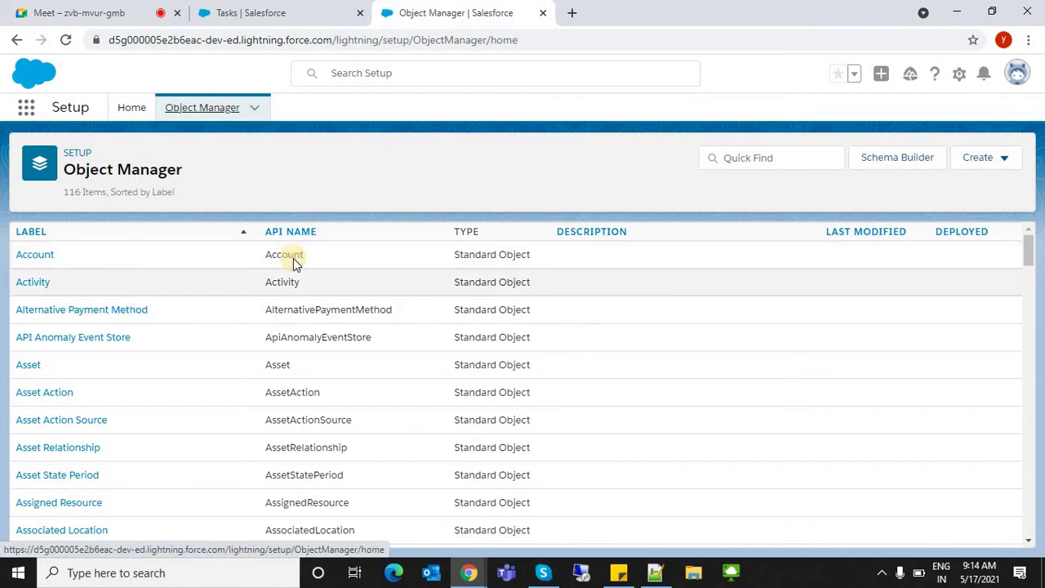
{"action": "left_click", "coordinate": [988, 163]}
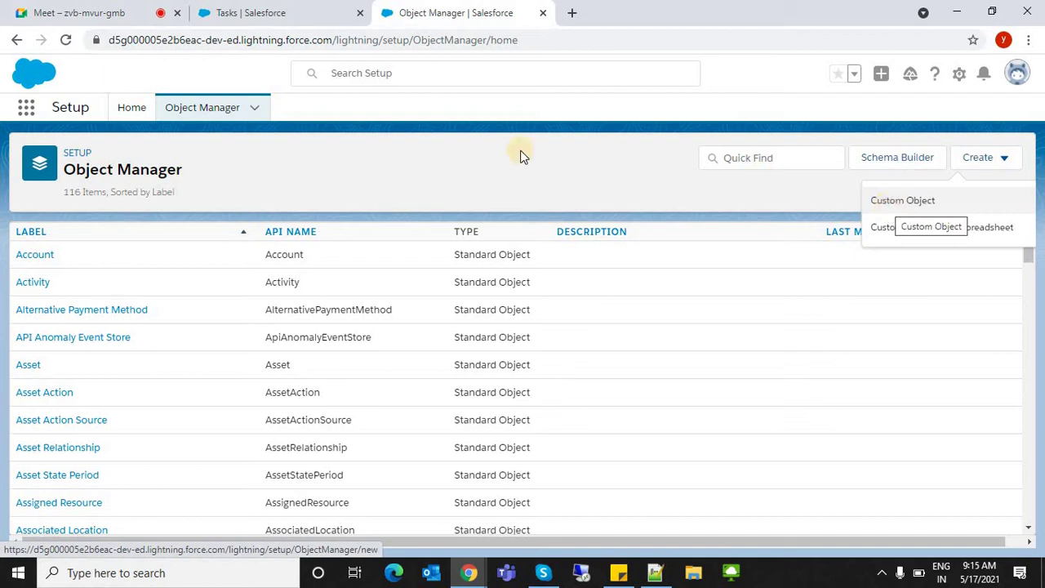
{"action": "left_click", "coordinate": [183, 115]}
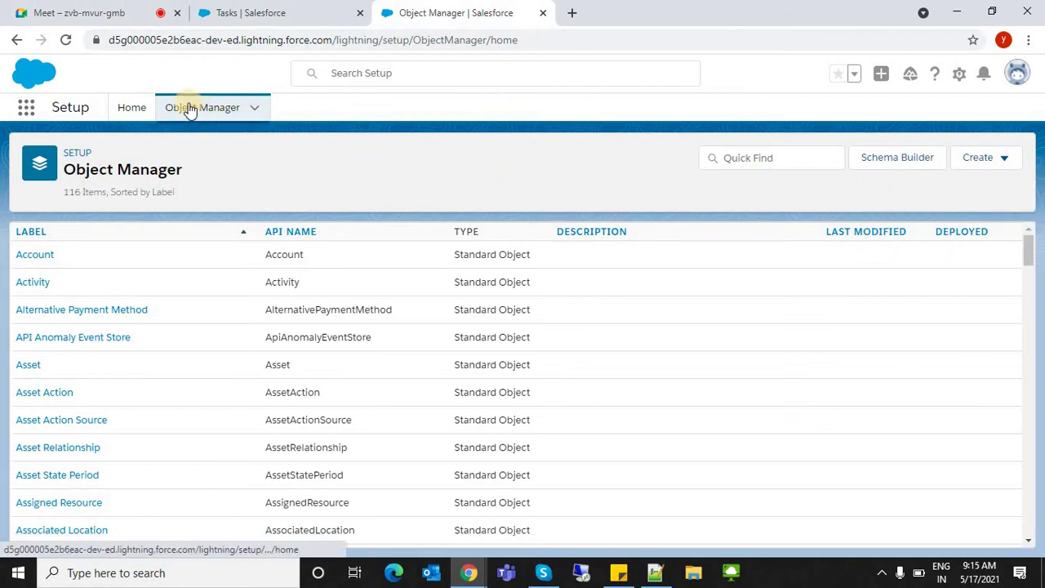
{"action": "left_click", "coordinate": [974, 167]}
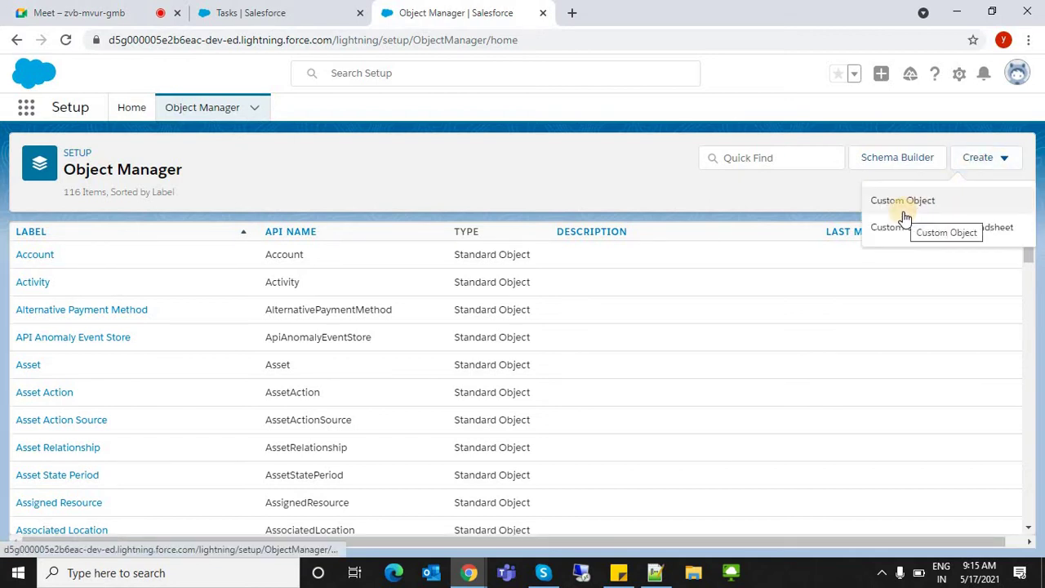
{"action": "left_click", "coordinate": [201, 109]}
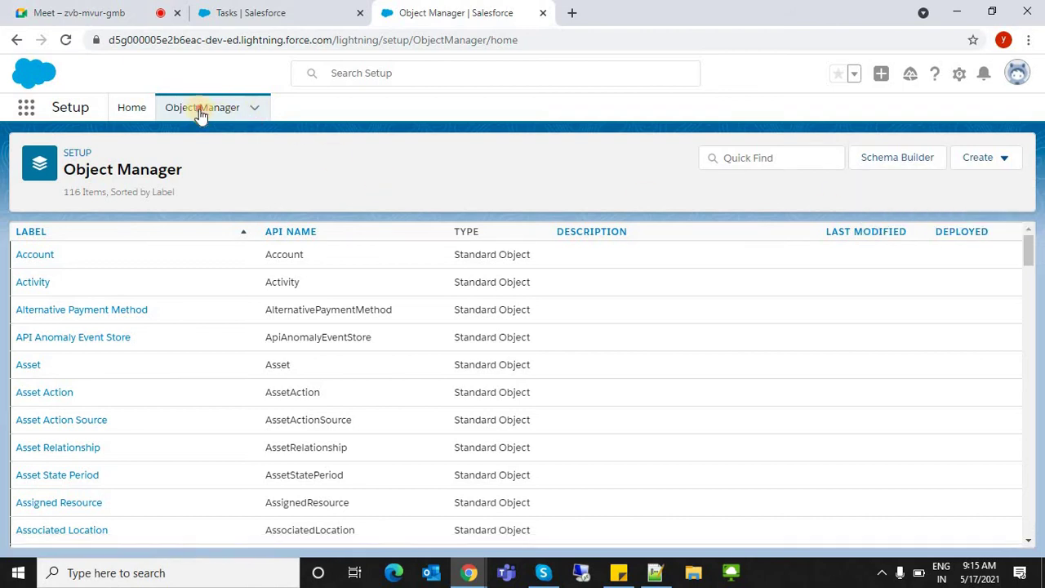
- From Setup Home, open your own user profile via the avatar menu and scroll its Details
{"action": "left_click", "coordinate": [131, 107]}
{"action": "left_click", "coordinate": [1007, 81]}
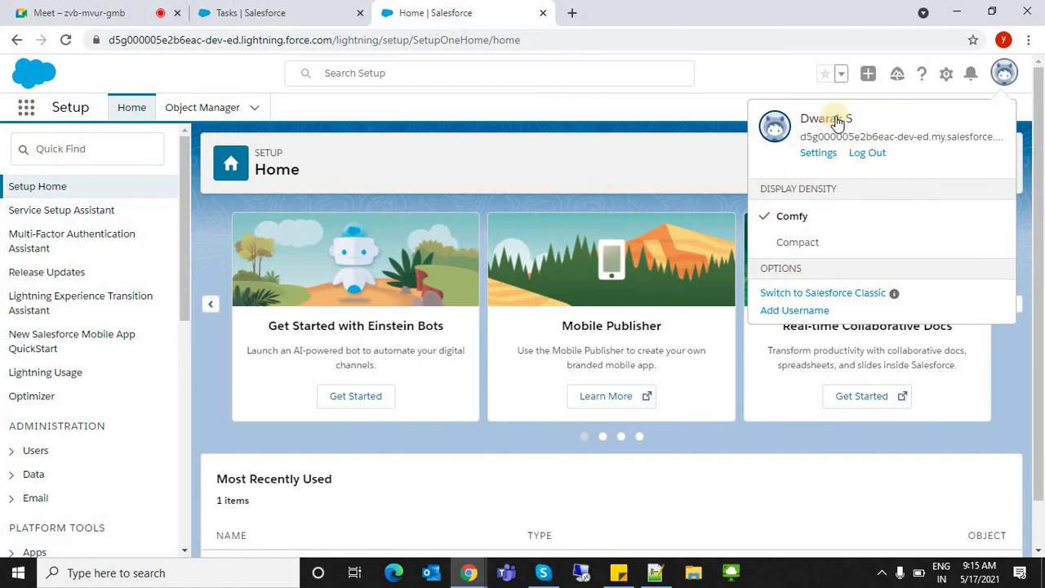
{"action": "left_click", "coordinate": [1006, 73]}
{"action": "right_click", "coordinate": [1005, 73]}
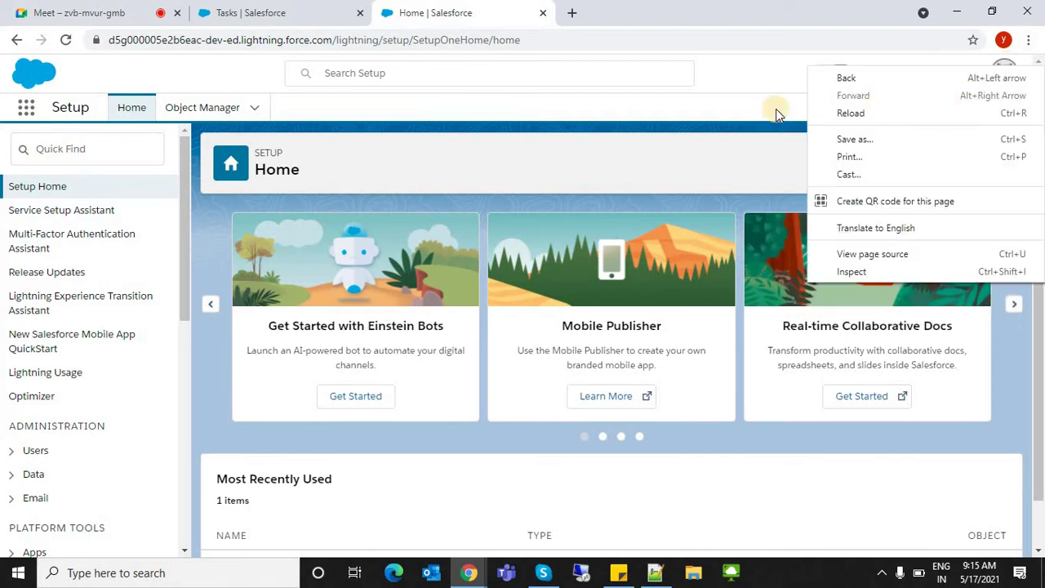
{"action": "left_click", "coordinate": [700, 101]}
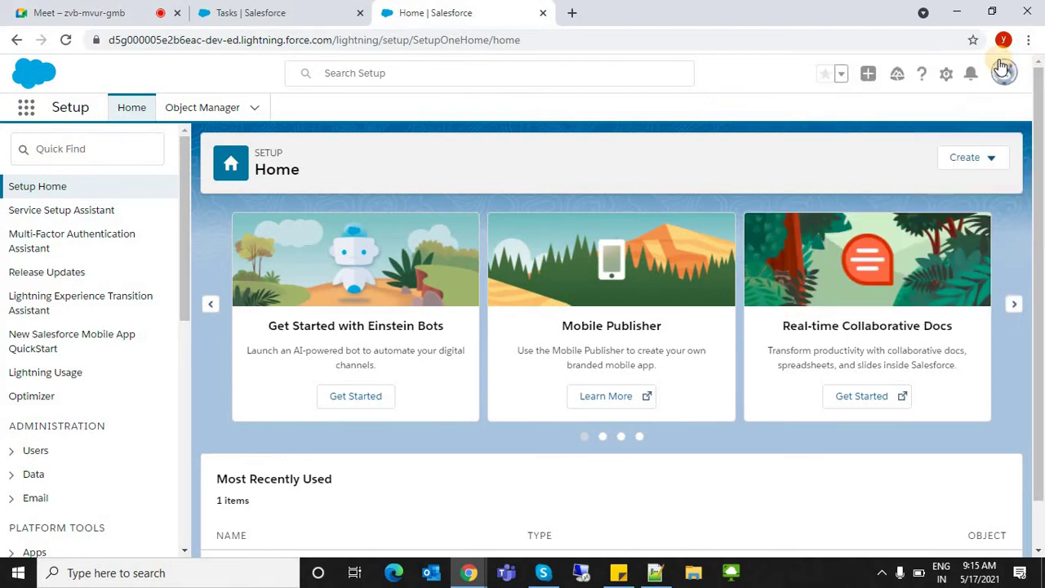
{"action": "left_click", "coordinate": [1005, 79]}
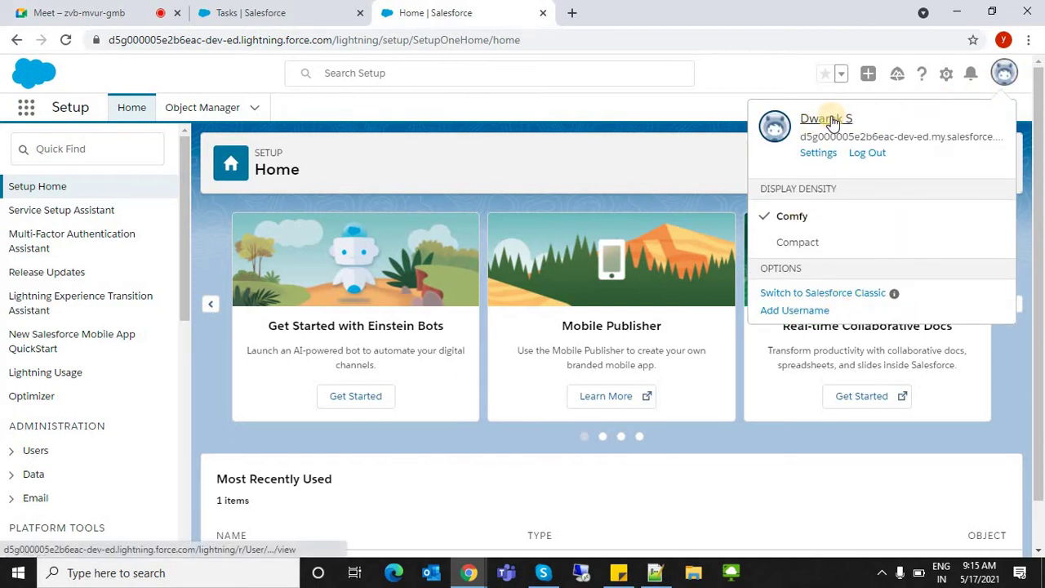
{"action": "left_click", "coordinate": [829, 119]}
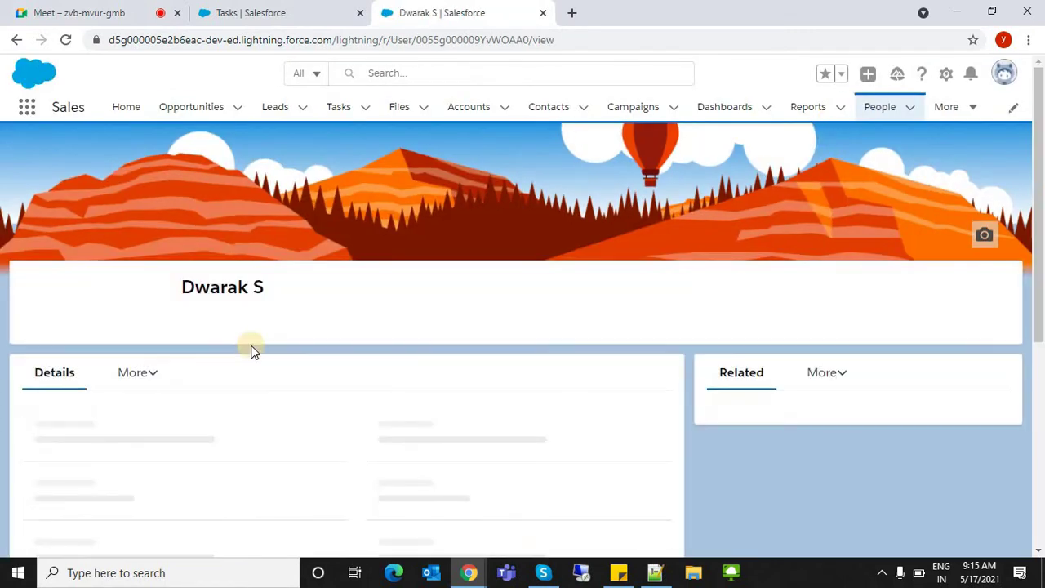
{"action": "left_click_drag", "start_coordinate": [1040, 209], "coordinate": [1041, 257]}
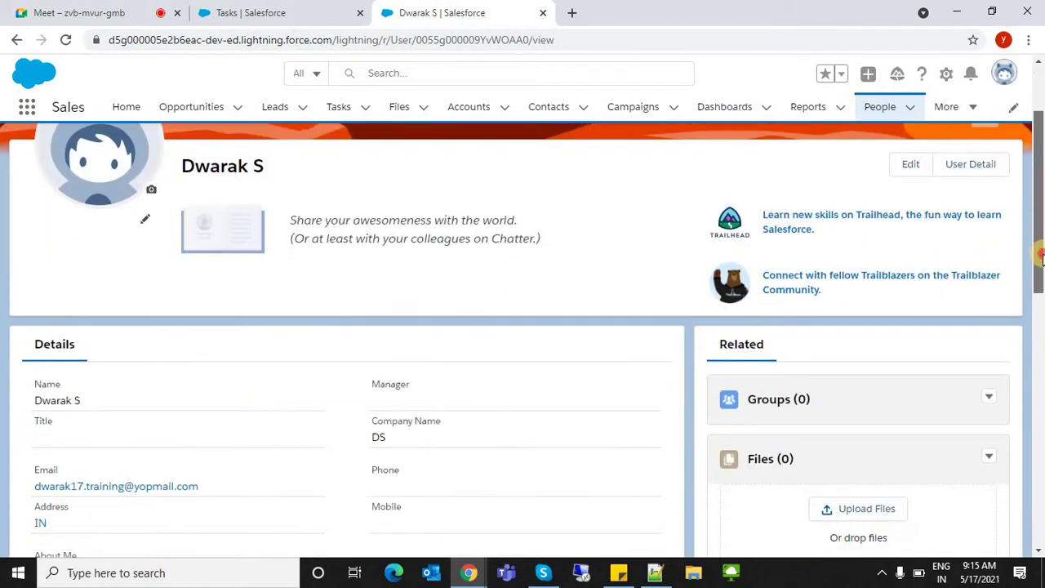
{"action": "scroll", "coordinate": [24, 229], "scroll_direction": "down", "scroll_amount": 2}
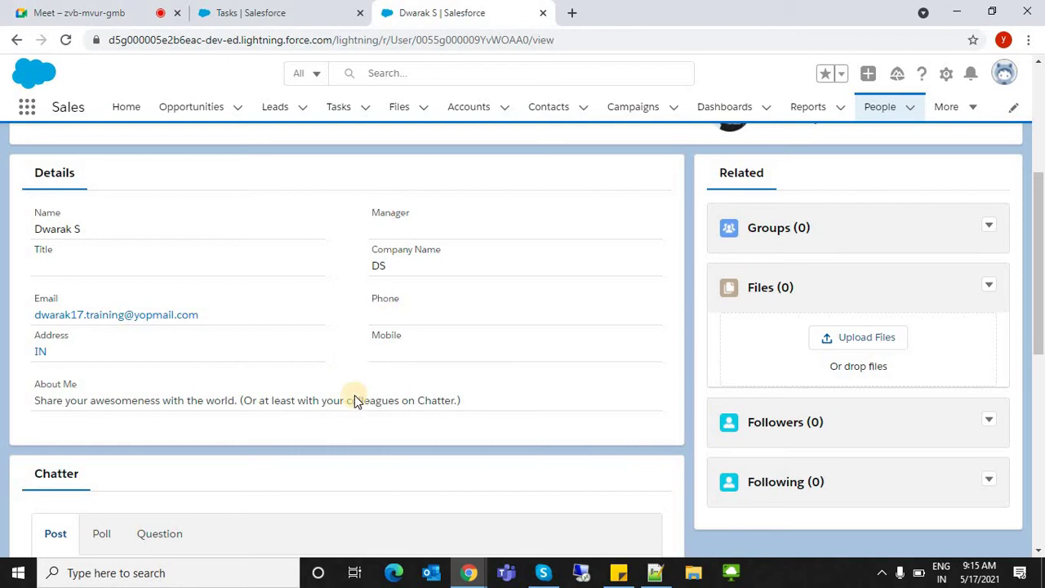
{"action": "left_click_drag", "start_coordinate": [1040, 179], "coordinate": [1041, 98]}
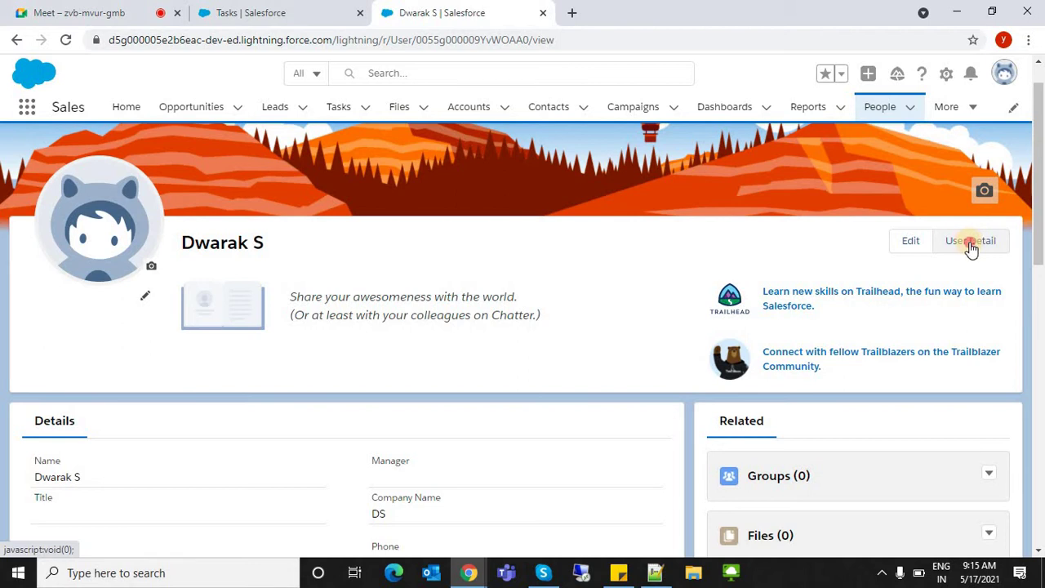
- Open your User Detail record and review the name, alias, license and profile details
{"action": "left_click", "coordinate": [971, 245]}
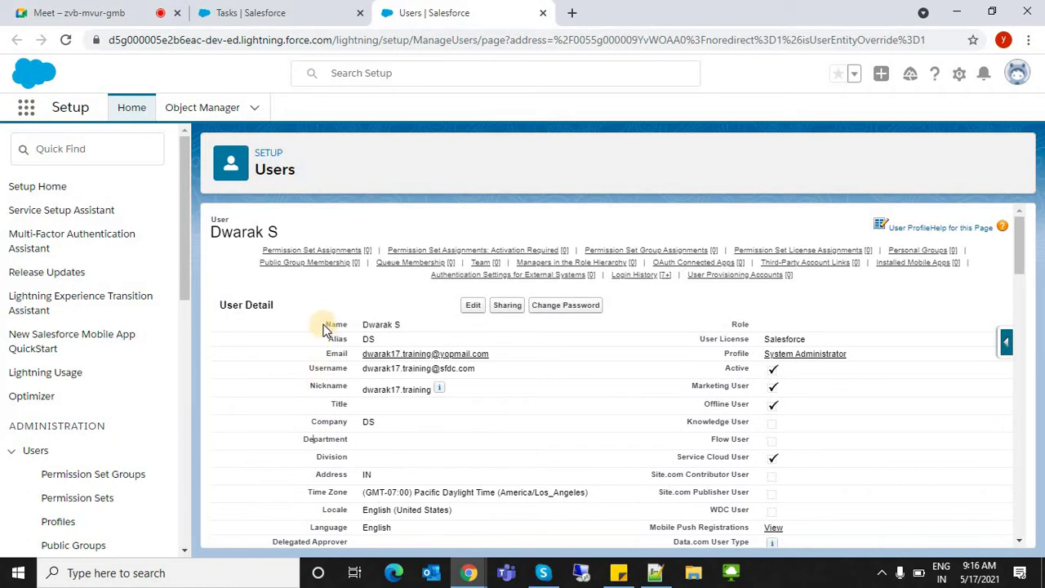
{"action": "left_click_drag", "start_coordinate": [324, 329], "coordinate": [645, 482]}
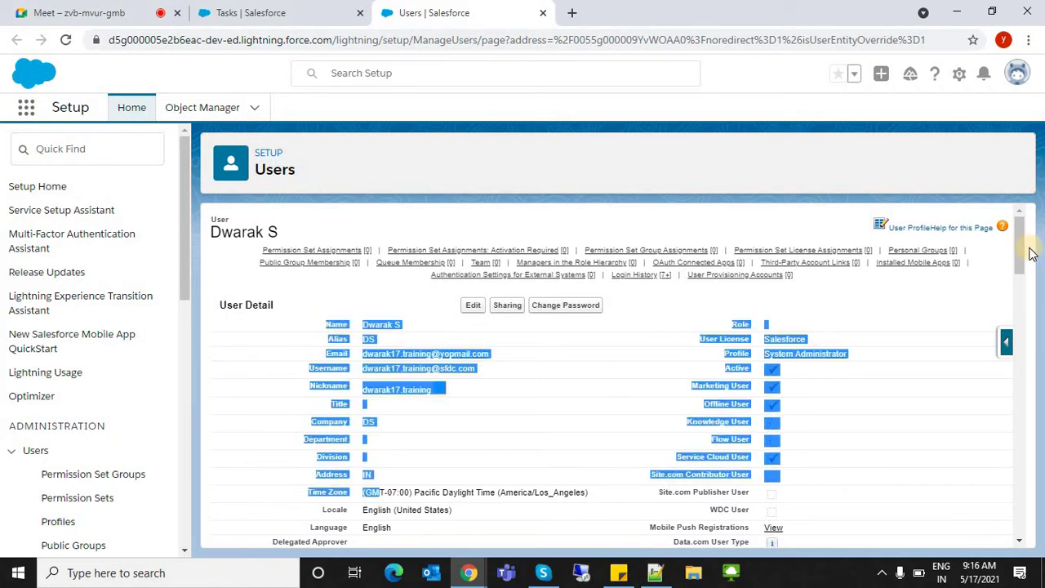
{"action": "scroll", "coordinate": [998, 326], "scroll_direction": "down", "scroll_amount": 20}
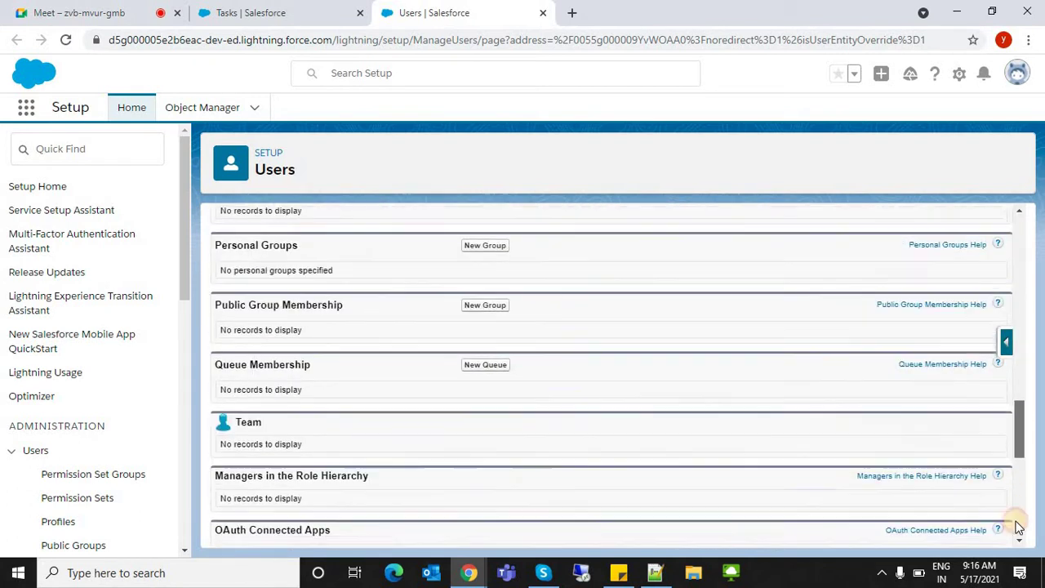
{"action": "left_click_drag", "start_coordinate": [1017, 304], "coordinate": [1021, 215]}
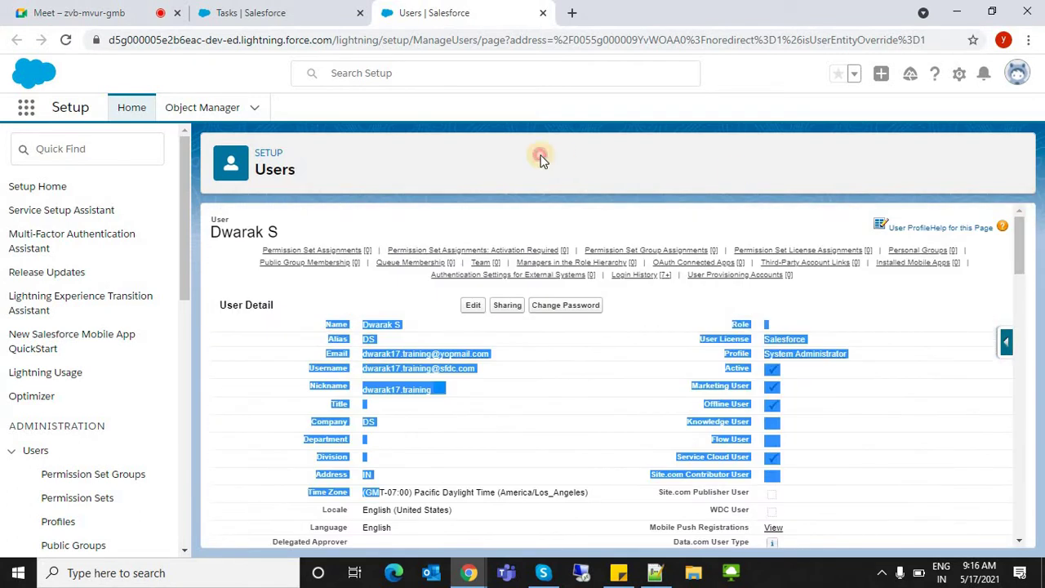
- Check the org domain in the avatar menu and select the hostname prefix in the address bar
{"action": "left_click", "coordinate": [1013, 75]}
{"action": "left_click_drag", "start_coordinate": [815, 136], "coordinate": [1011, 136]}
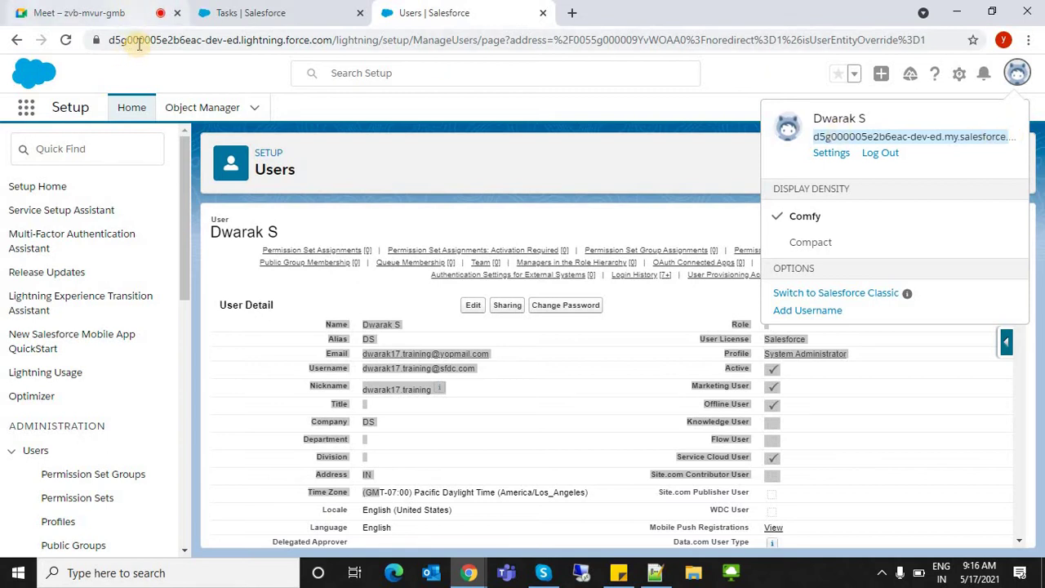
{"action": "double_click", "coordinate": [186, 41]}
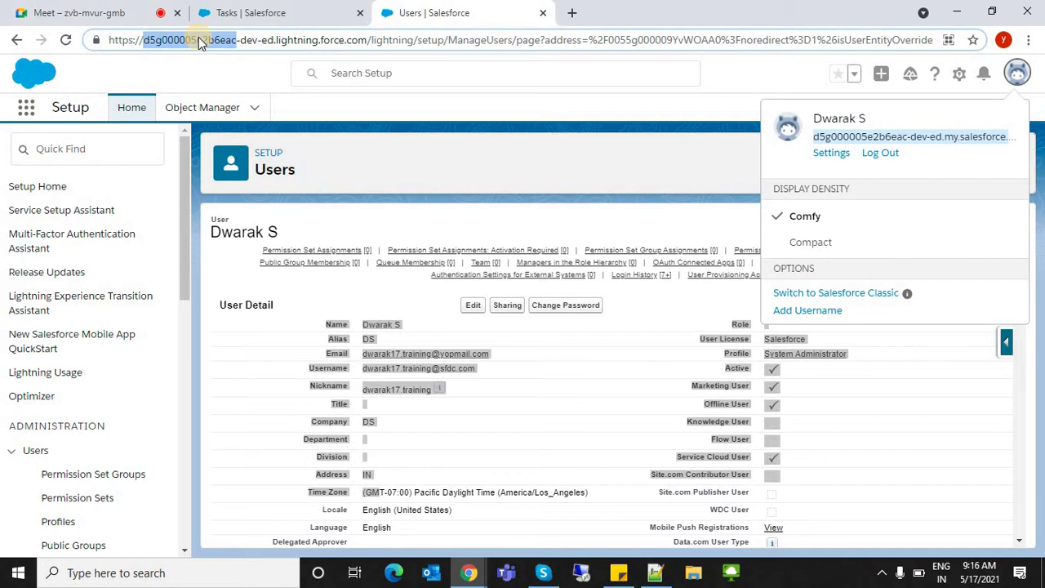
- Search Setup Quick Find for 'domain' and open Domains under Sites and Domains
{"action": "left_click", "coordinate": [119, 143]}
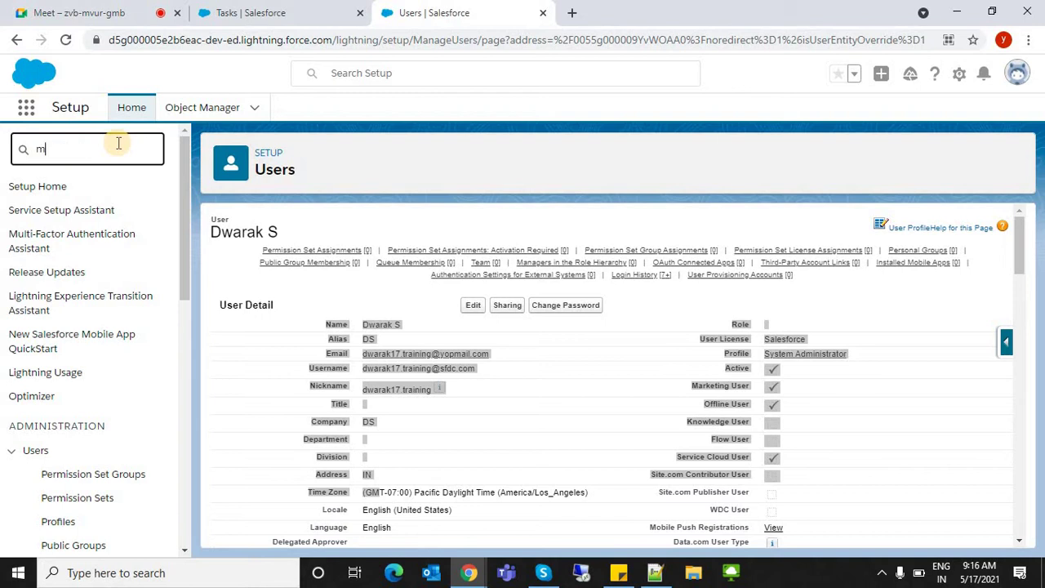
{"action": "type", "text": "m"}
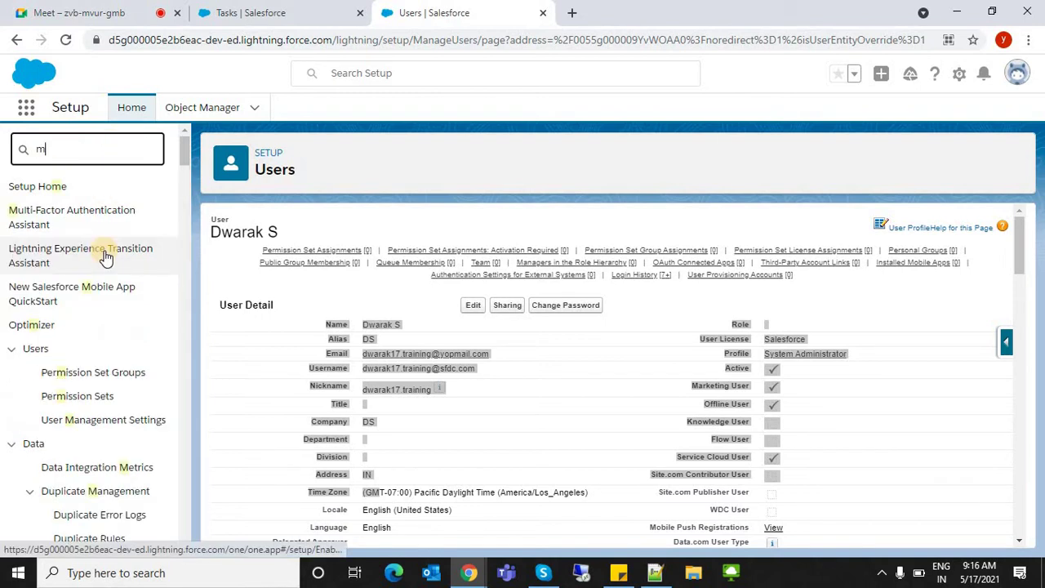
{"action": "type", "text": "yd oo"}
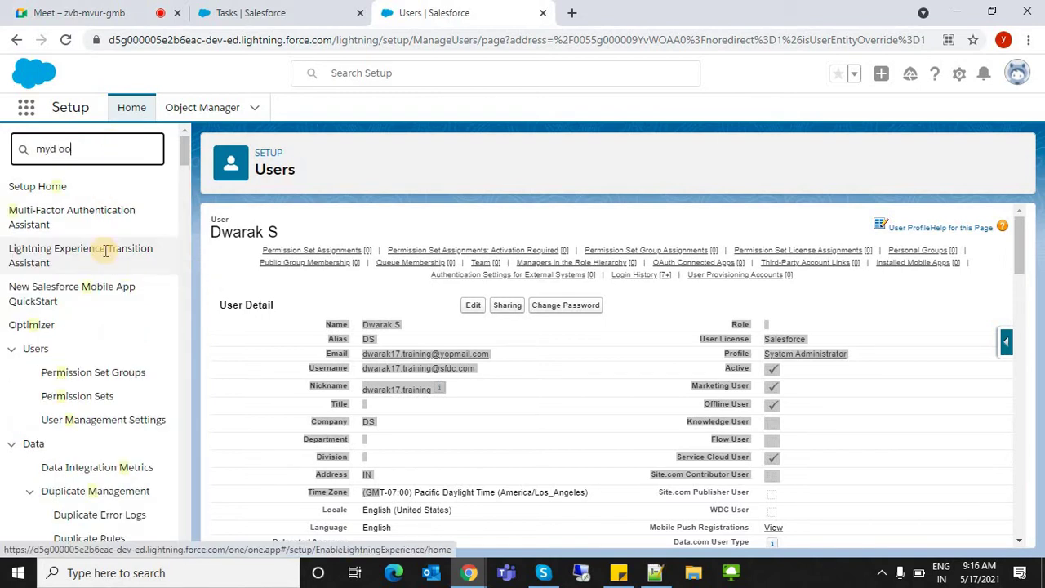
{"action": "key", "text": "BackSpace"}
{"action": "key", "text": "BackSpace"}
{"action": "key", "text": "BackSpace"}
{"action": "key", "text": "BackSpace"}
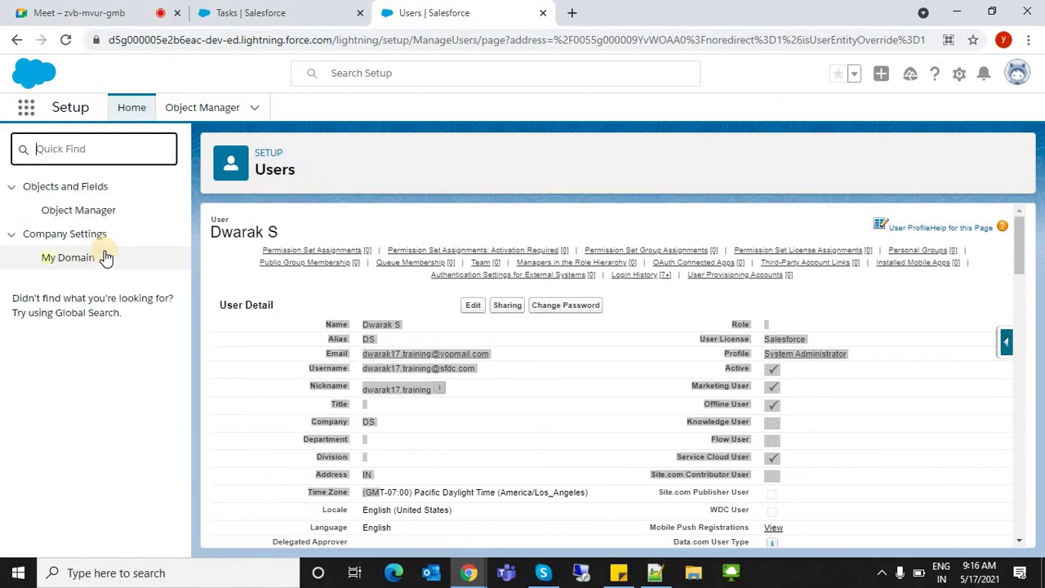
{"action": "type", "text": "doam"}
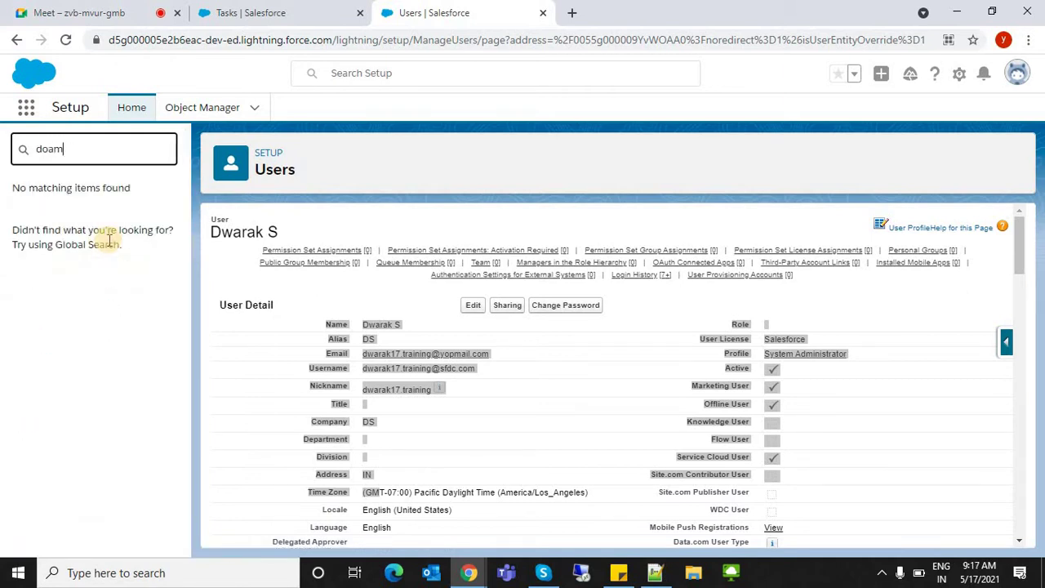
{"action": "type", "text": "mai"}
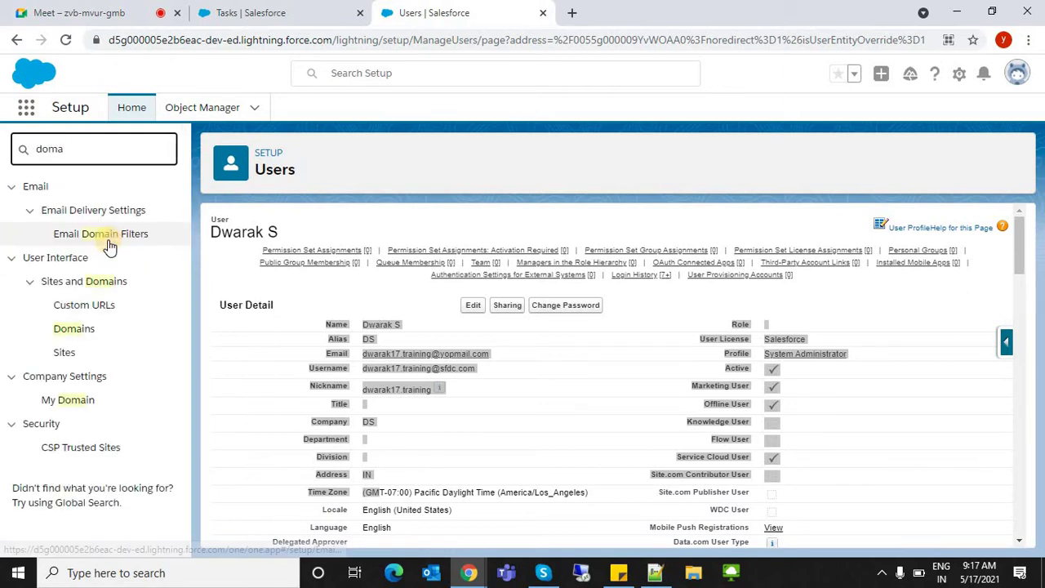
{"action": "key", "text": "BackSpace"}
{"action": "key", "text": "BackSpace"}
{"action": "key", "text": "BackSpace"}
{"action": "type", "text": "main"}
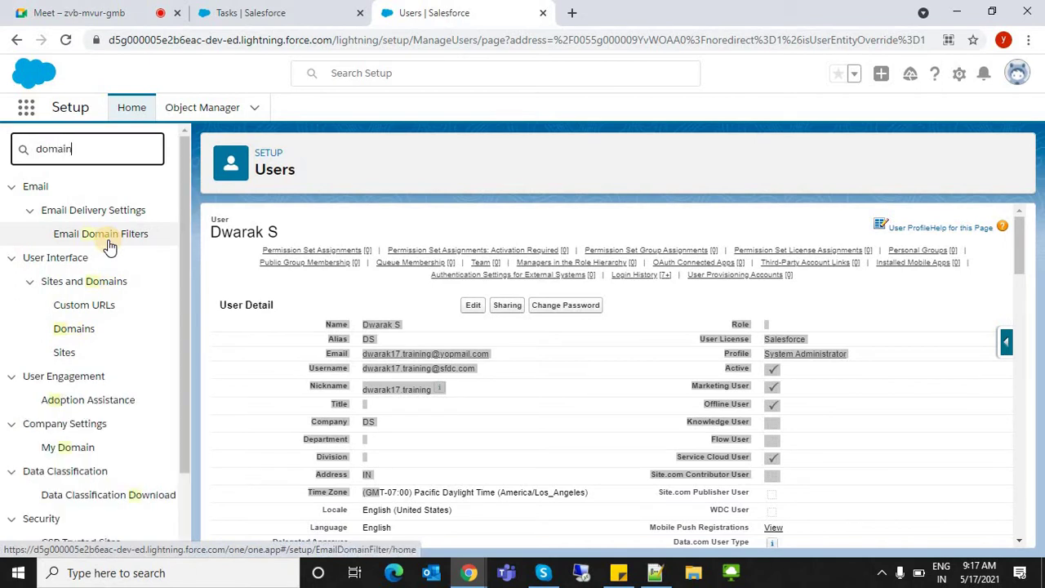
{"action": "left_click", "coordinate": [70, 331]}
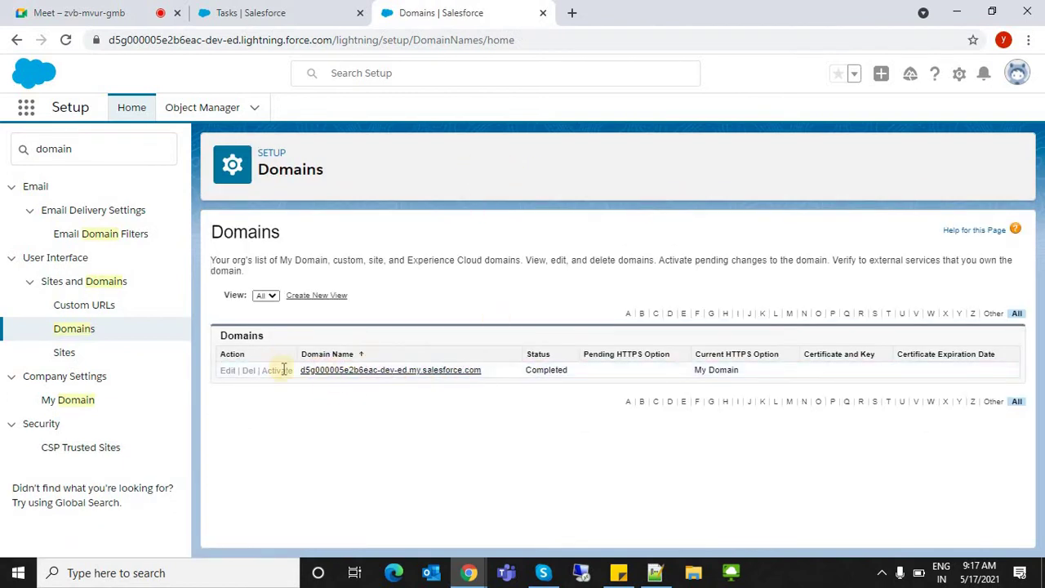
- Edit My Domain and replace the domain name prefix with 'cowin' to make cowin-dev-ed
{"action": "left_click", "coordinate": [67, 401]}
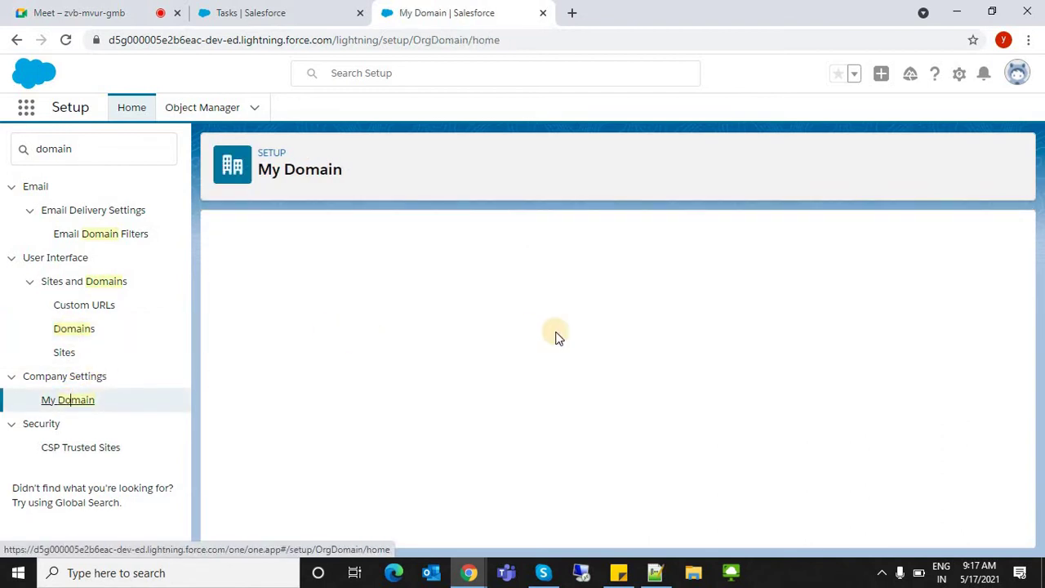
{"action": "left_click_drag", "start_coordinate": [1017, 299], "coordinate": [1001, 272]}
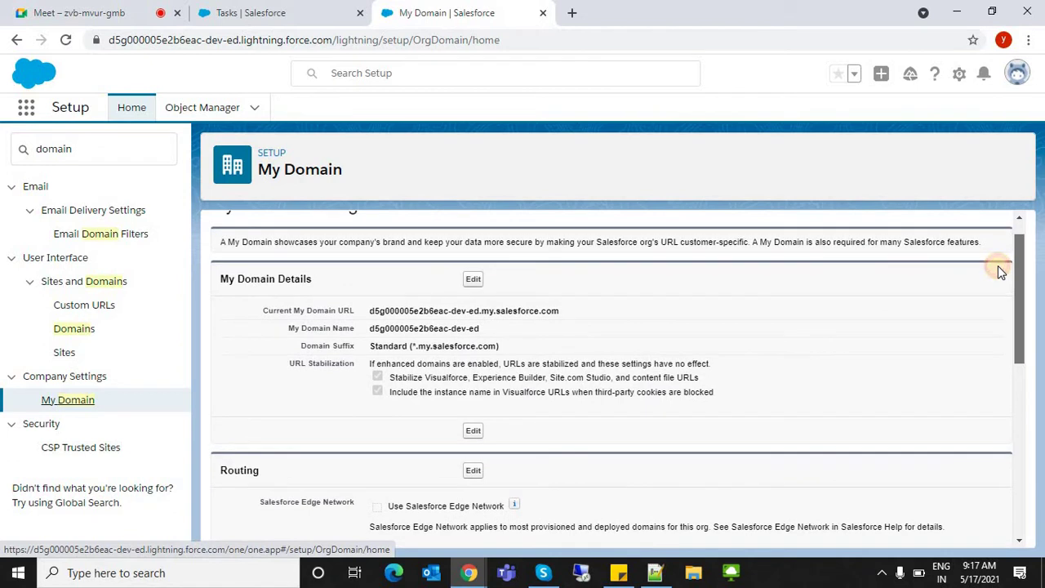
{"action": "left_click_drag", "start_coordinate": [373, 310], "coordinate": [590, 320]}
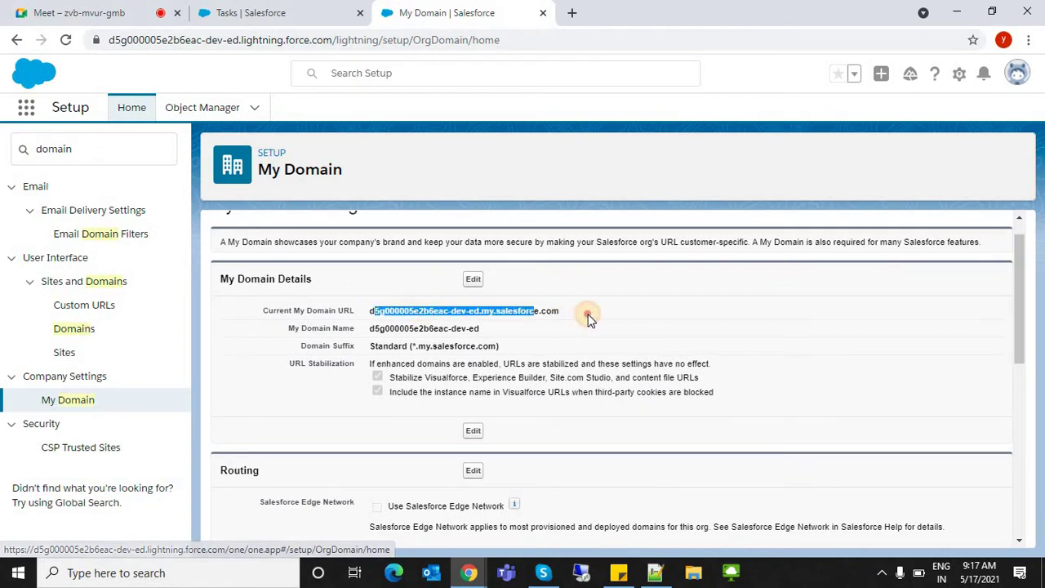
{"action": "left_click", "coordinate": [472, 280]}
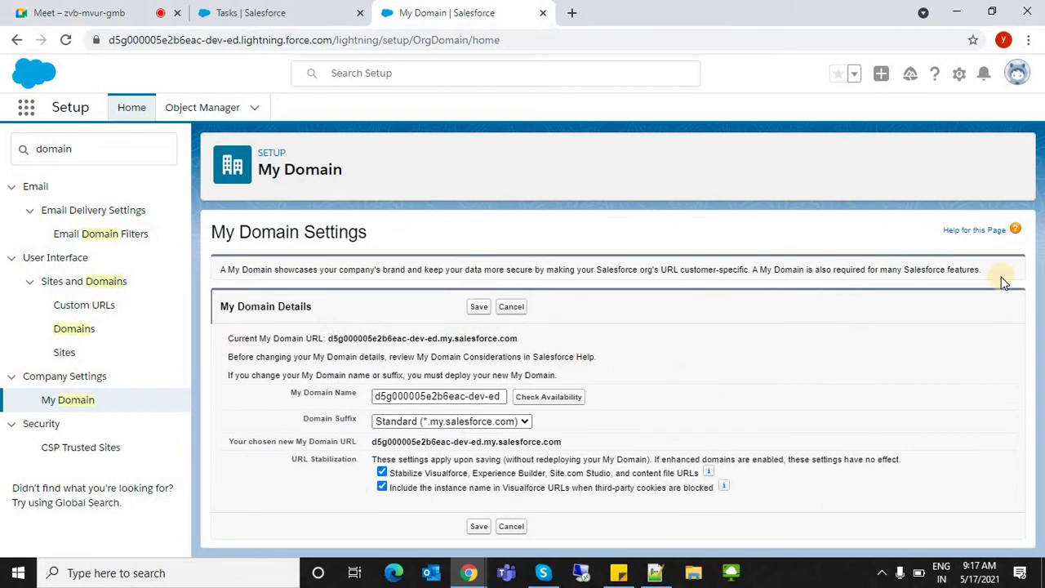
{"action": "double_click", "coordinate": [423, 396]}
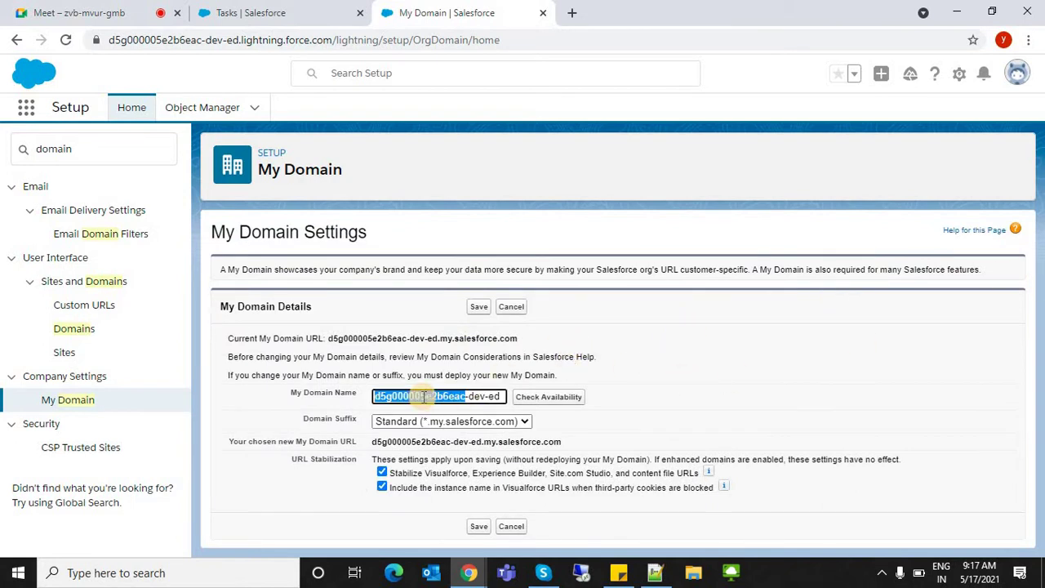
{"action": "key", "text": "BackSpace"}
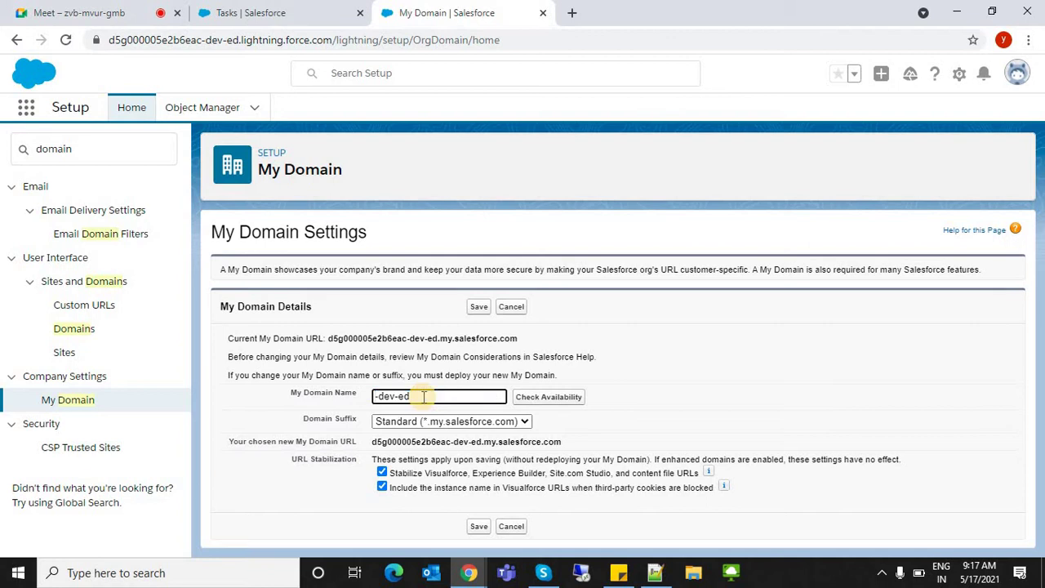
{"action": "type", "text": "cowin"}
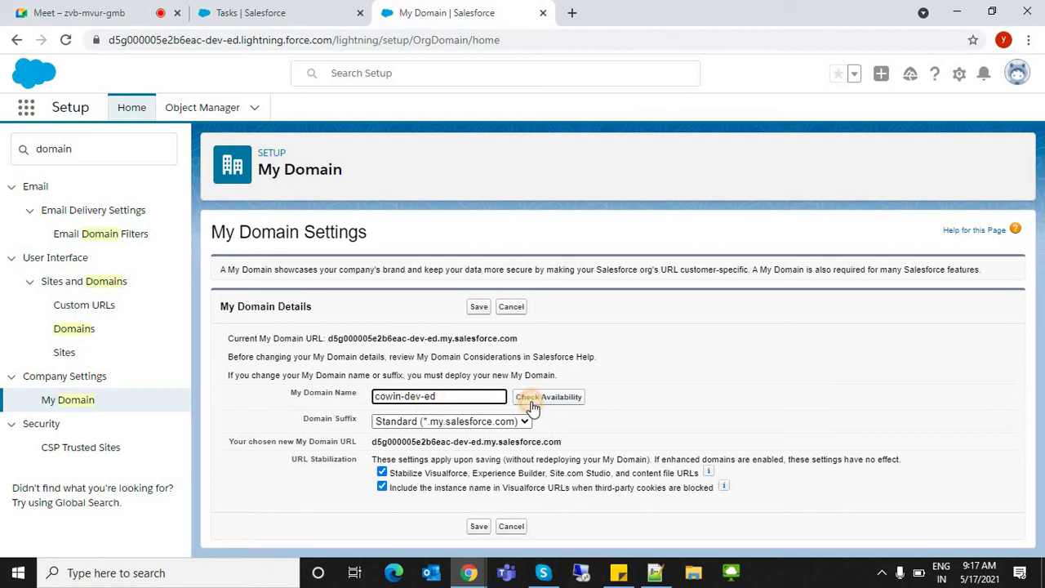
- Confirm cowin-dev-ed is available, then save and submit it for provisioning
{"action": "left_click", "coordinate": [531, 406]}
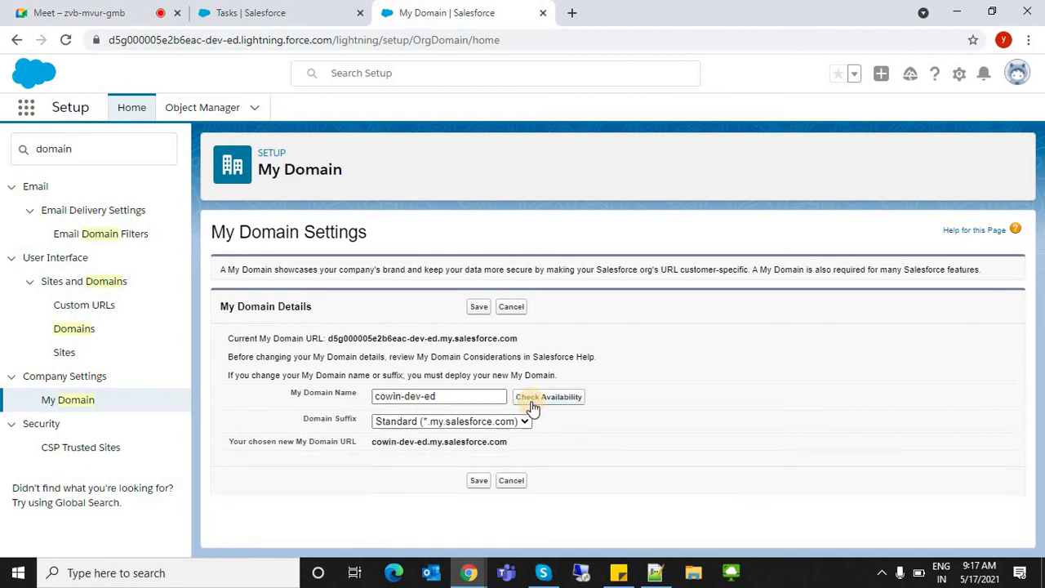
{"action": "left_click", "coordinate": [478, 482]}
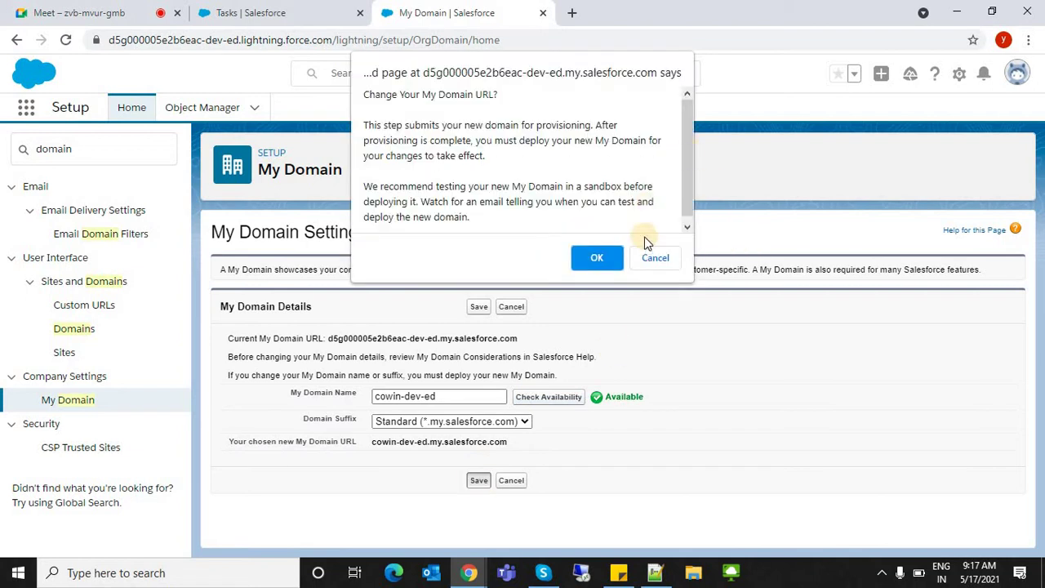
{"action": "left_click", "coordinate": [642, 257]}
{"action": "left_click", "coordinate": [435, 423]}
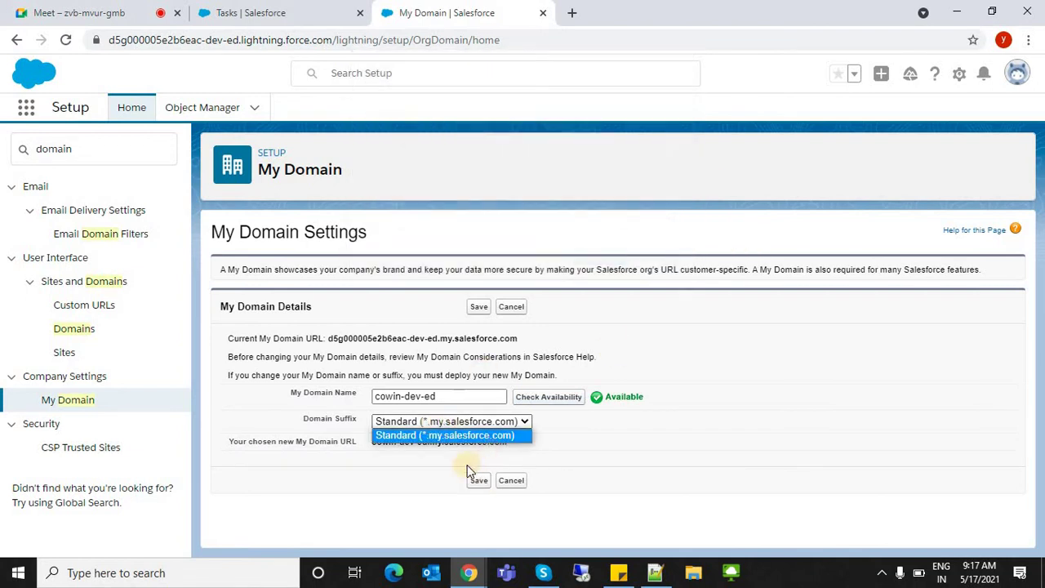
{"action": "left_click", "coordinate": [467, 465]}
{"action": "left_click", "coordinate": [478, 481]}
{"action": "left_click", "coordinate": [595, 263]}
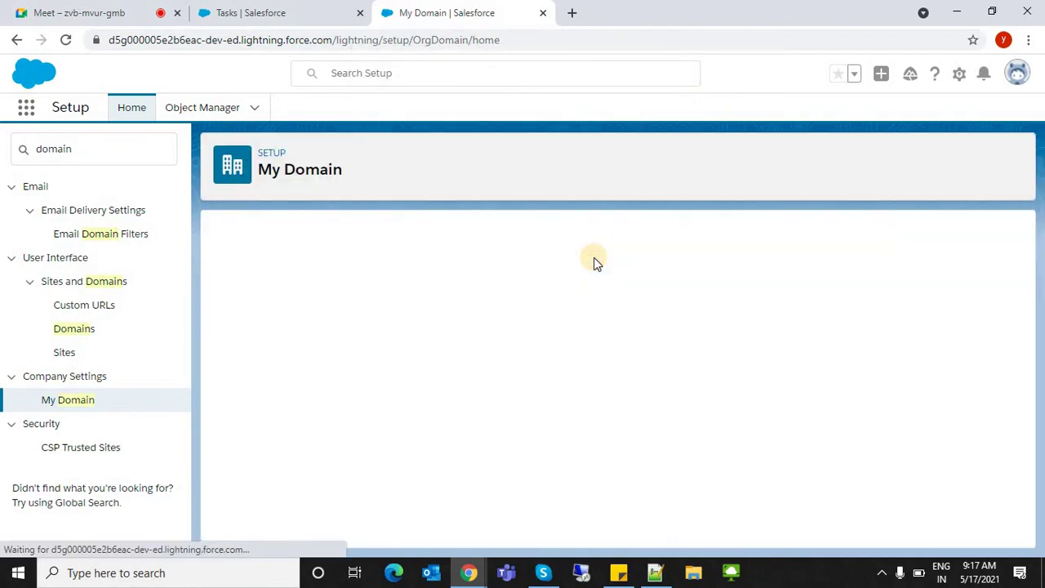
{"action": "left_click", "coordinate": [1019, 292]}
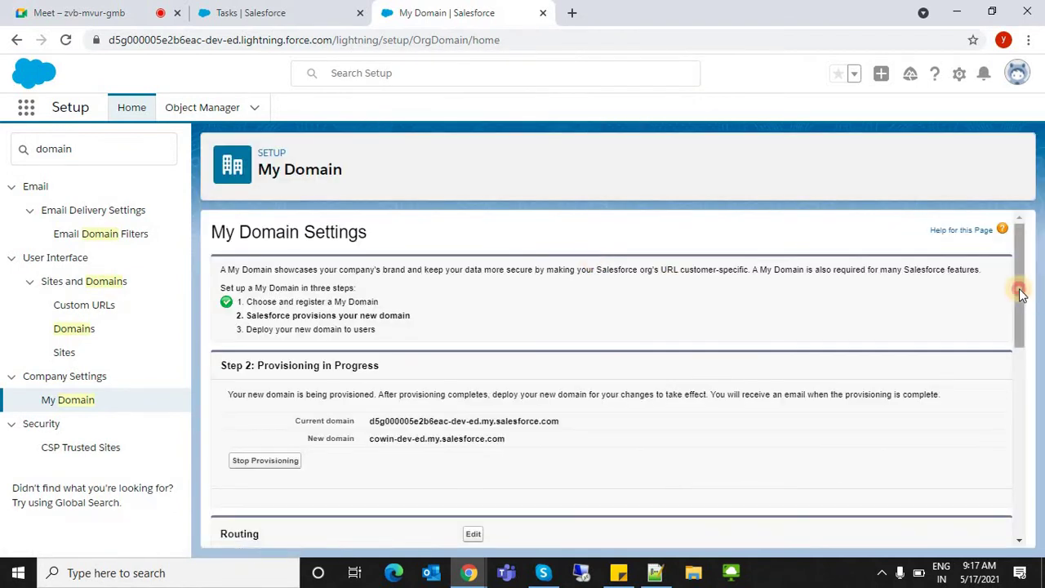
{"action": "mouse_move", "coordinate": [1020, 293]}
{"action": "left_mouse_down"}
{"action": "mouse_move", "coordinate": [1024, 338]}
{"action": "mouse_move", "coordinate": [1012, 237]}
{"action": "left_mouse_up"}
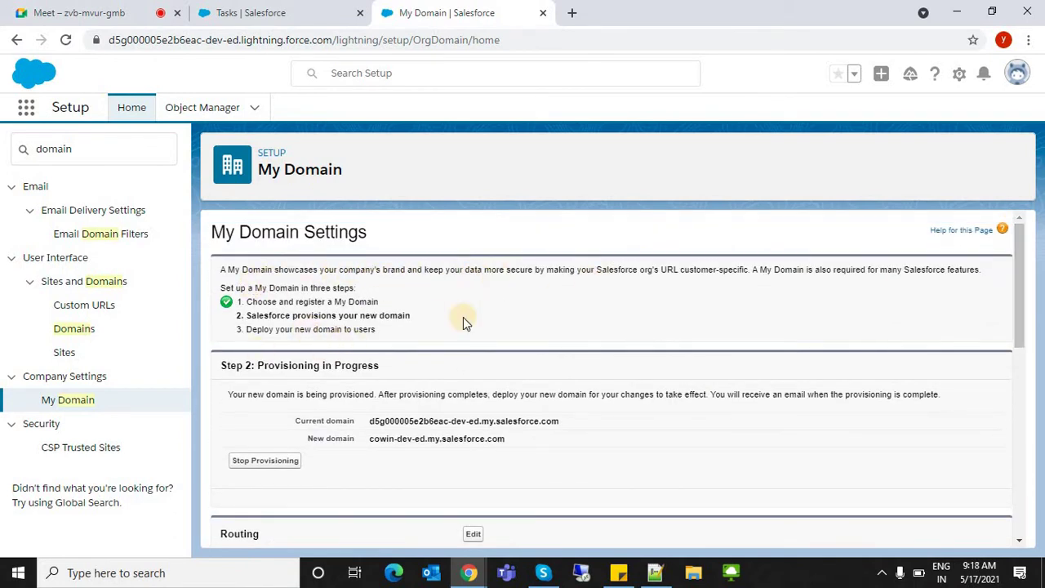
{"action": "left_click", "coordinate": [1018, 268]}
{"action": "left_click_drag", "start_coordinate": [1018, 267], "coordinate": [303, 297]}
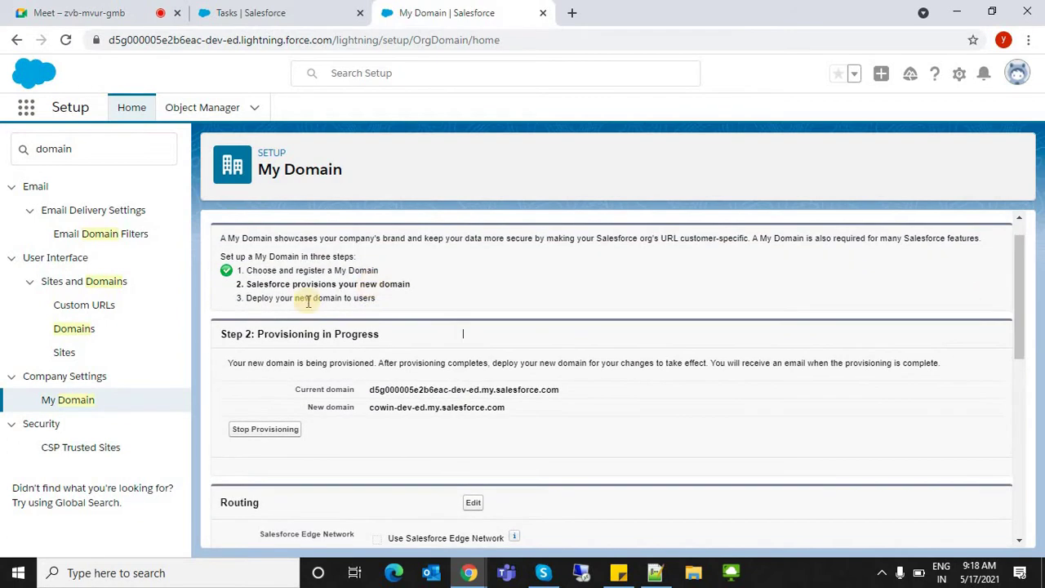
{"action": "left_click_drag", "start_coordinate": [251, 337], "coordinate": [402, 361]}
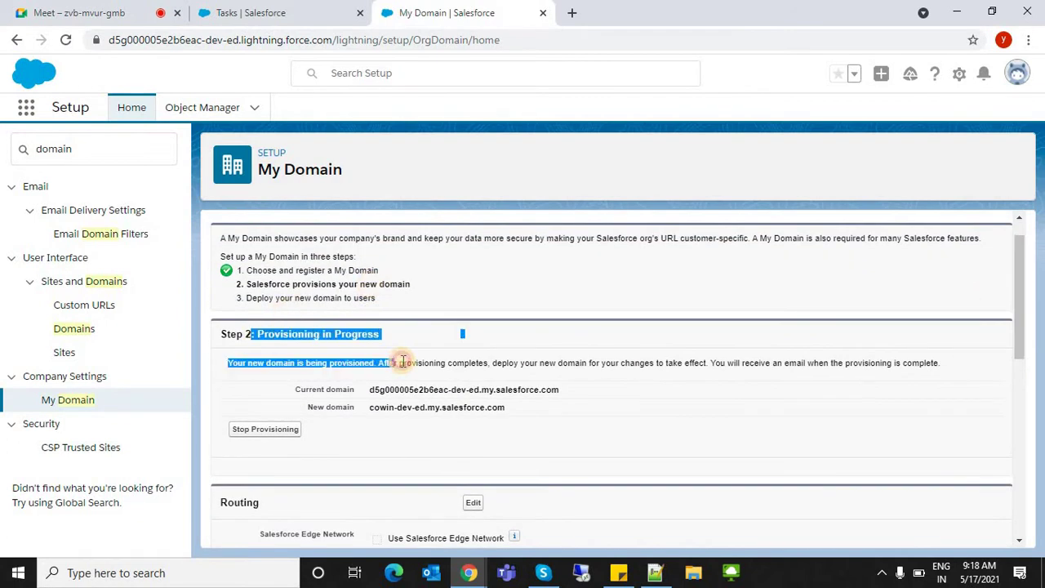
{"action": "left_click", "coordinate": [601, 422]}
{"action": "triple_click", "coordinate": [346, 334]}
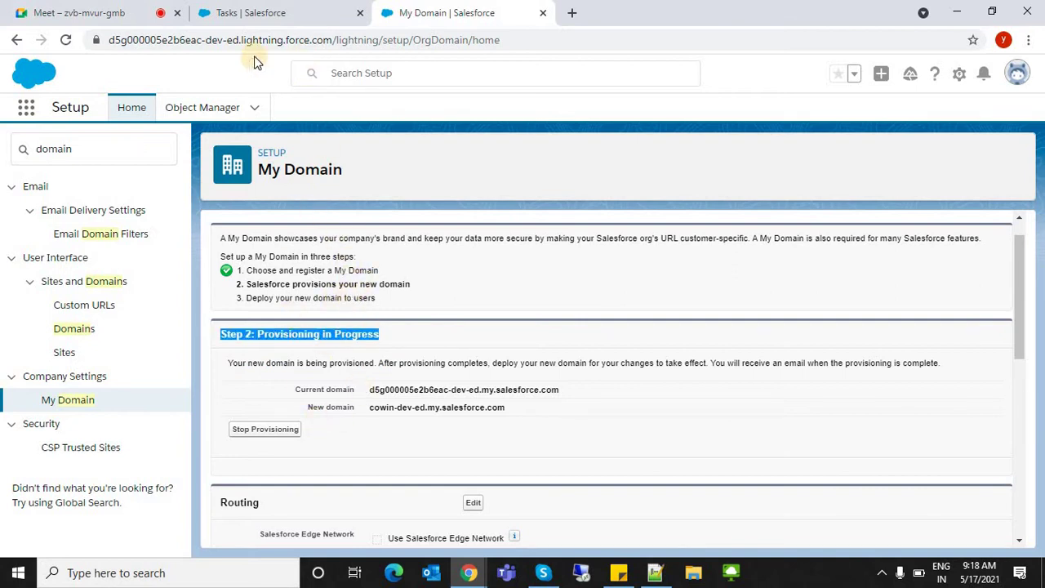
{"action": "left_click", "coordinate": [169, 43]}
{"action": "double_click", "coordinate": [170, 43]}
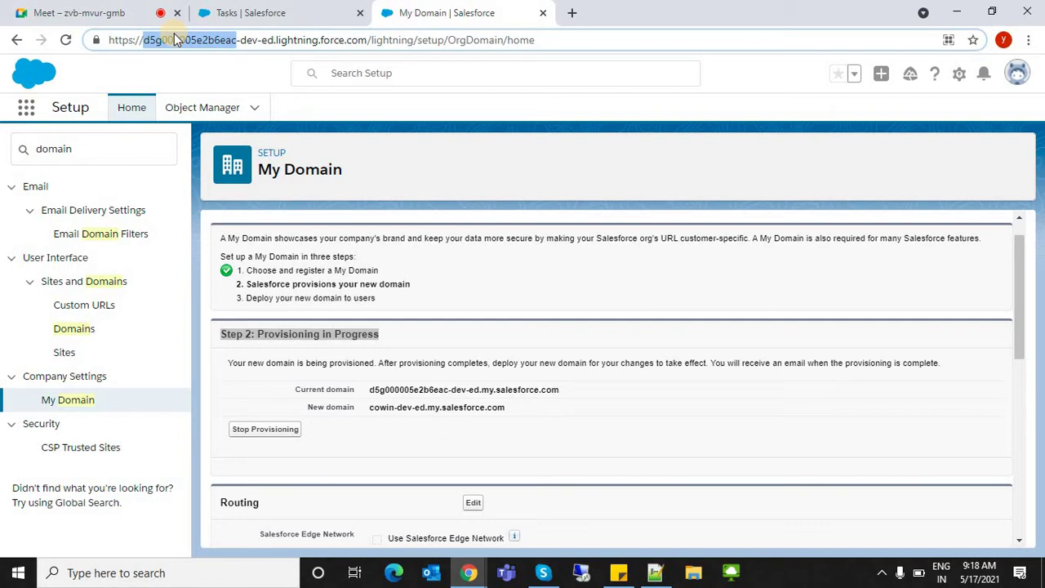
- Reload My Domain to check provisioning of cowin-dev-ed.my.salesforce.com
{"action": "double_click", "coordinate": [181, 41]}
{"action": "left_click", "coordinate": [754, 118]}
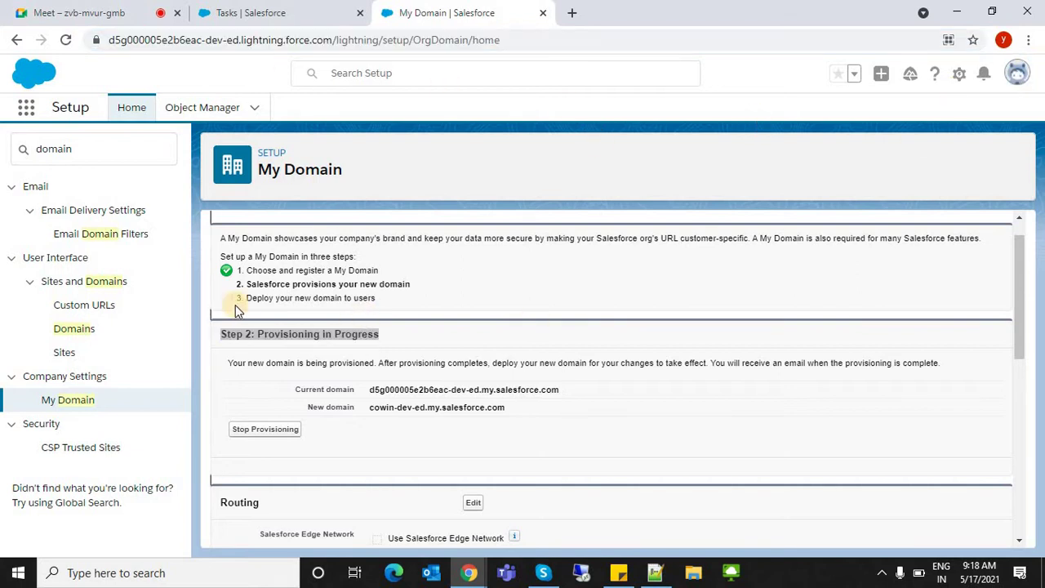
{"action": "left_click", "coordinate": [55, 411]}
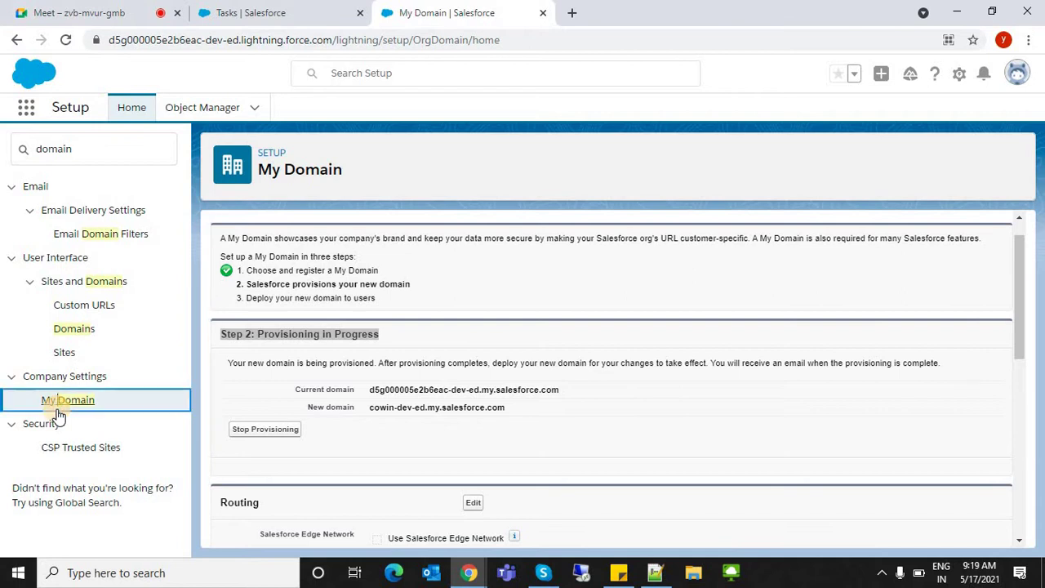
{"action": "left_click", "coordinate": [292, 47]}
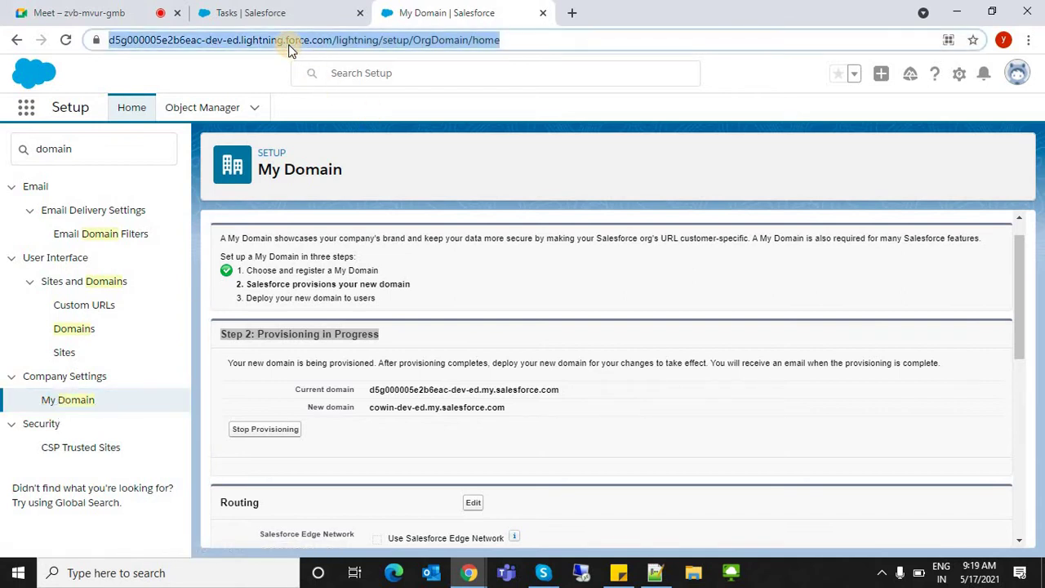
{"action": "key", "text": "Return"}
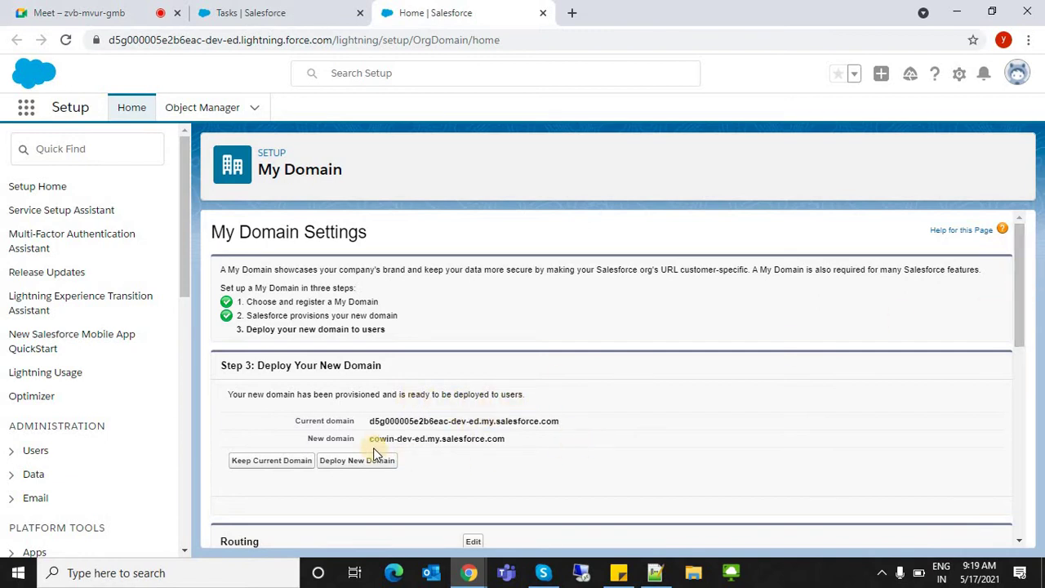
- Deploy cowin-dev-ed.my.salesforce.com to users, then reload the unresponsive page
{"action": "left_click_drag", "start_coordinate": [380, 438], "coordinate": [619, 469]}
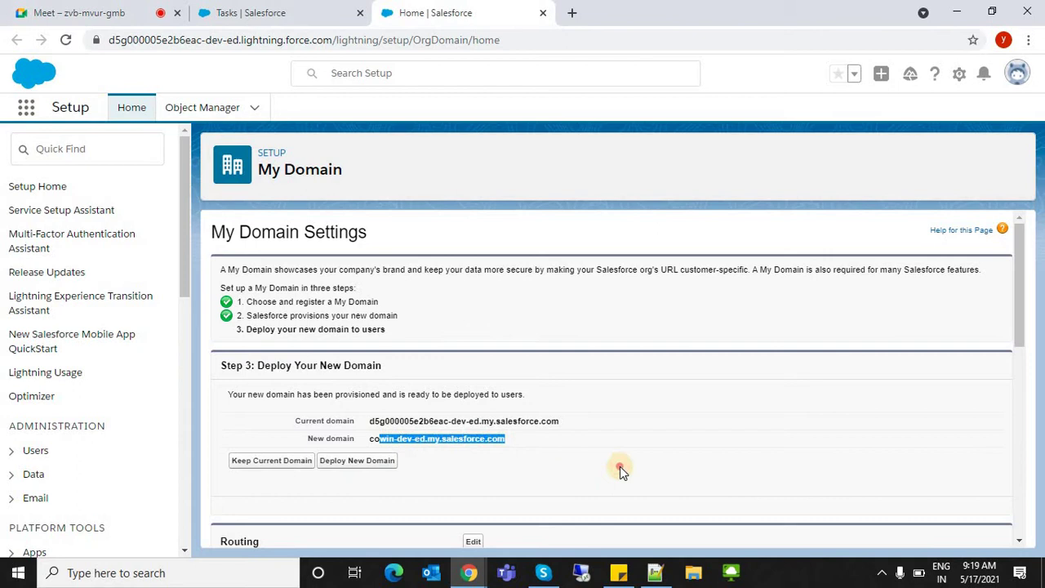
{"action": "left_click", "coordinate": [918, 368]}
{"action": "scroll", "coordinate": [1017, 310], "scroll_direction": "down", "scroll_amount": 2}
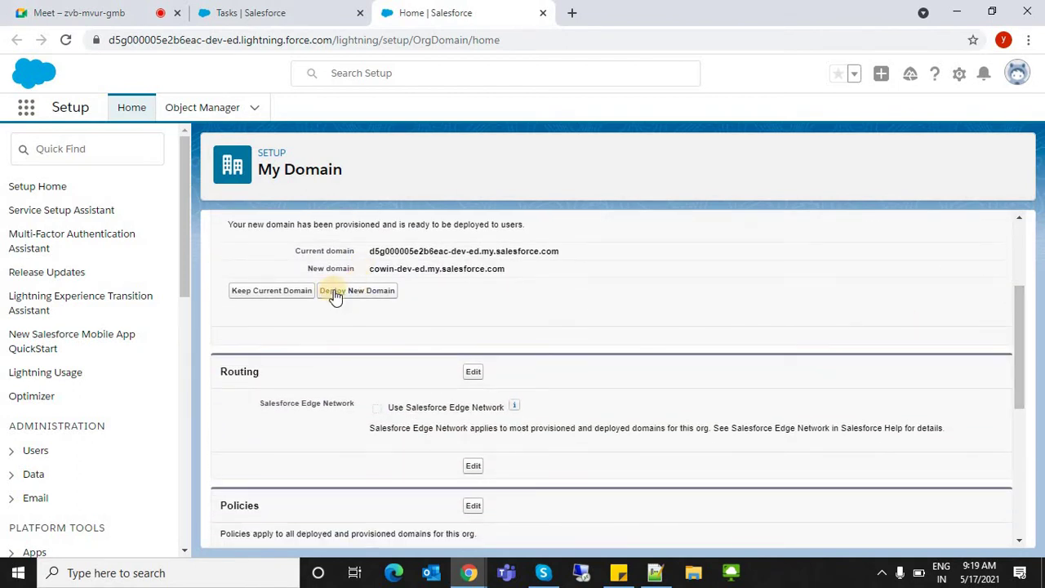
{"action": "left_click", "coordinate": [353, 295]}
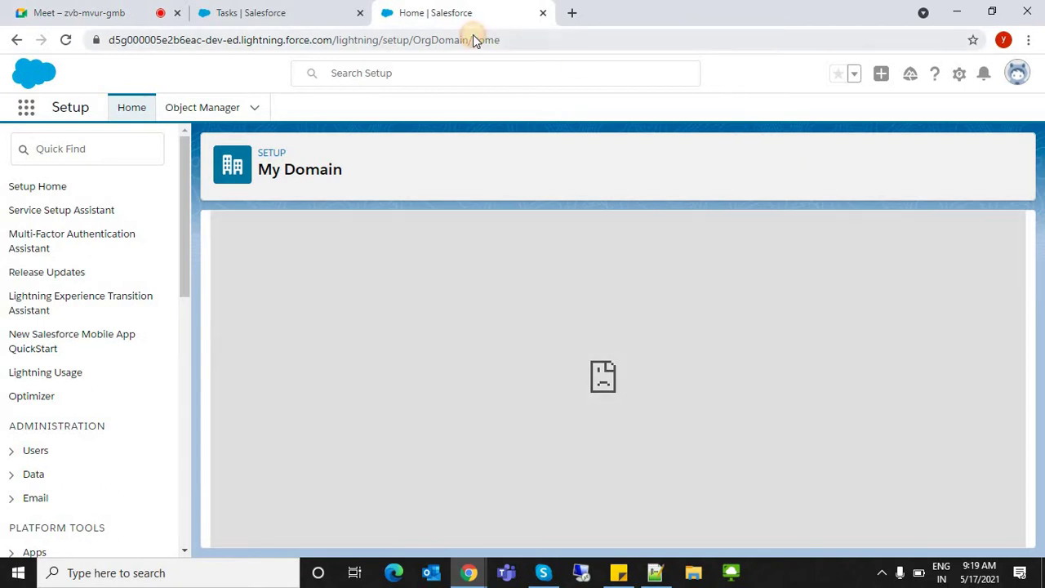
{"action": "left_click", "coordinate": [476, 39]}
{"action": "key", "text": "Return"}
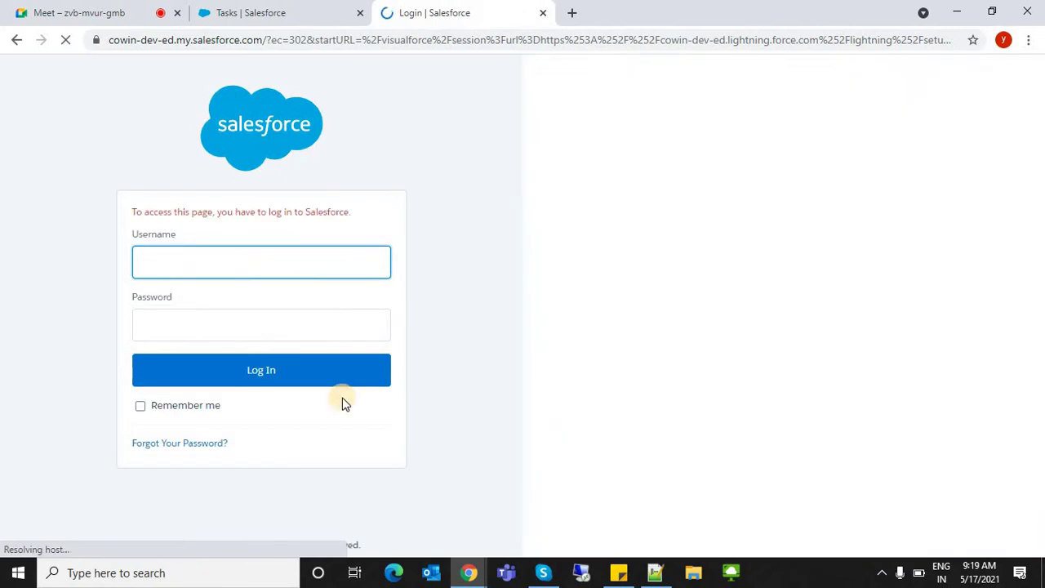
- Log in on the new domain using the saved username and password from autofill
{"action": "left_click", "coordinate": [189, 261]}
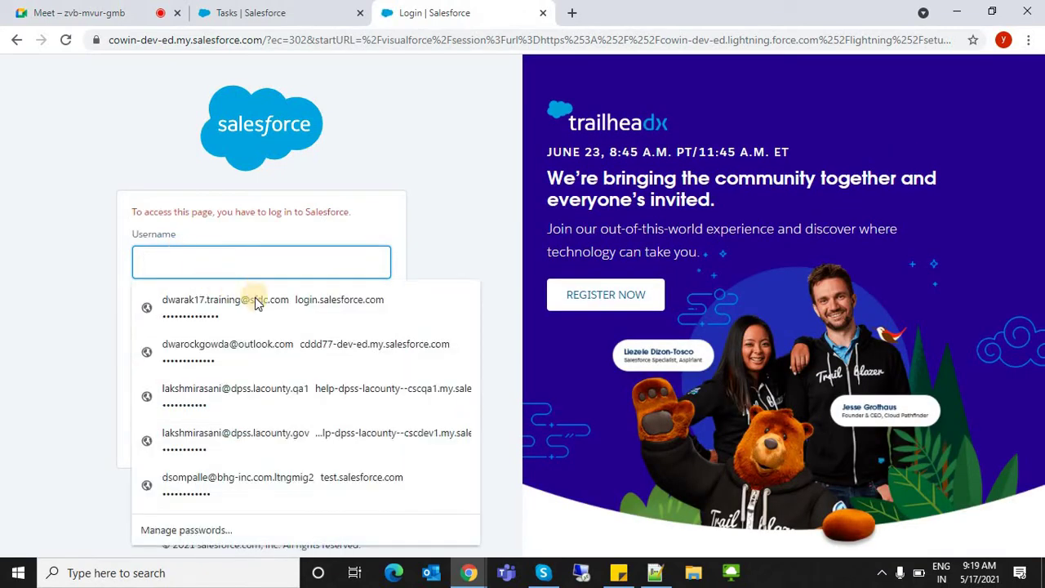
{"action": "left_click", "coordinate": [420, 303]}
{"action": "left_click", "coordinate": [294, 369]}
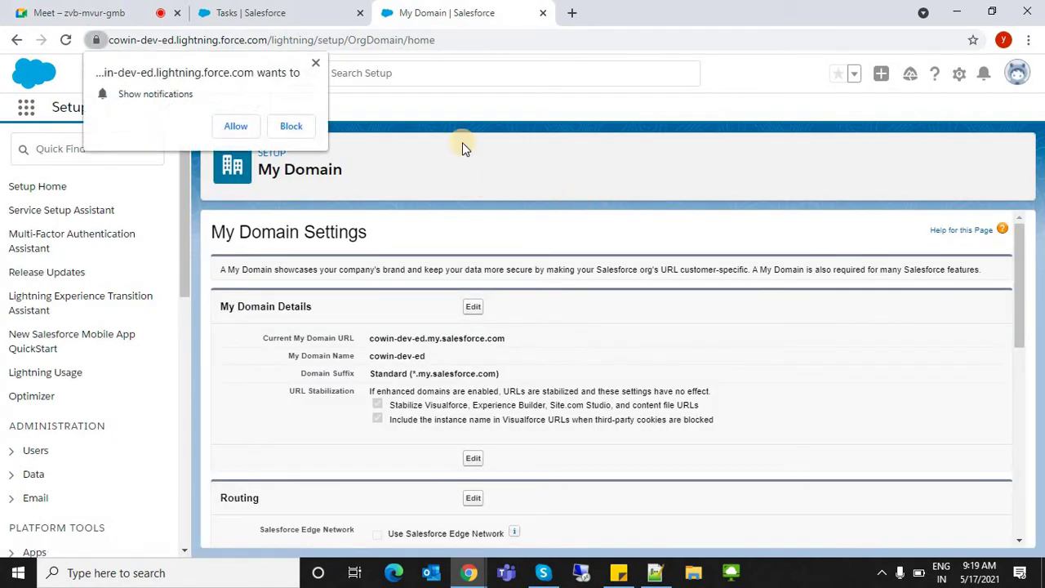
- Dismiss the browser notifications request on the Salesforce page
{"action": "left_click", "coordinate": [315, 62]}
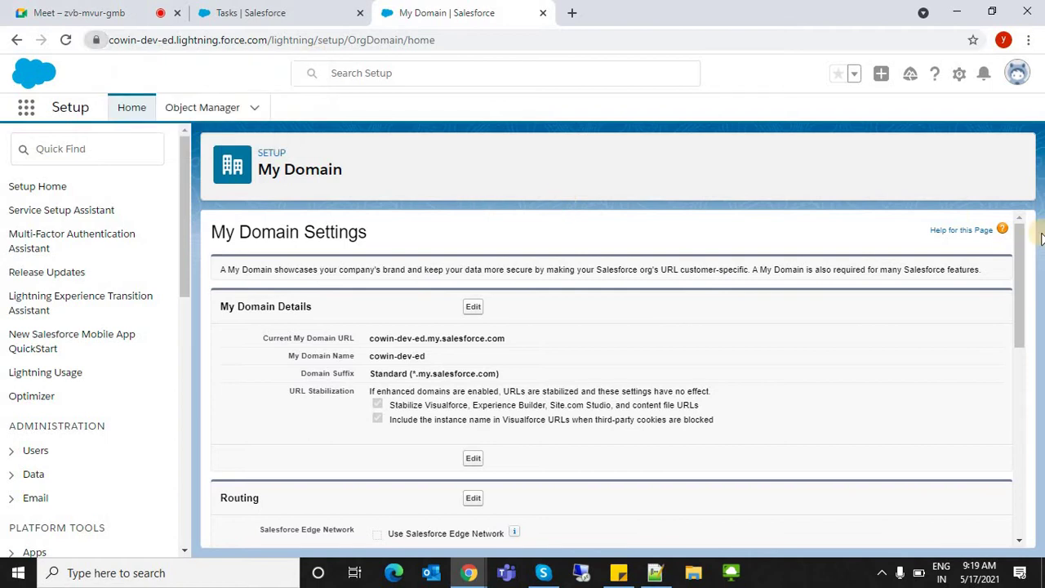
{"action": "scroll", "coordinate": [1018, 299], "scroll_direction": "down", "scroll_amount": 2}
{"action": "scroll", "coordinate": [1017, 278], "scroll_direction": "up", "scroll_amount": 1}
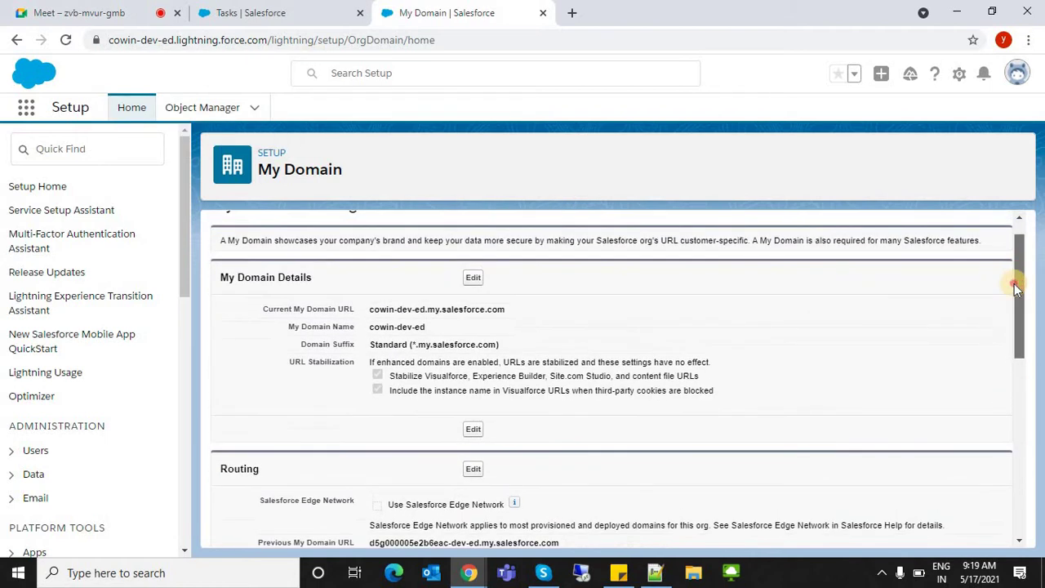
{"action": "scroll", "coordinate": [1019, 250], "scroll_direction": "down", "scroll_amount": 1}
{"action": "scroll", "coordinate": [1017, 248], "scroll_direction": "up", "scroll_amount": 1}
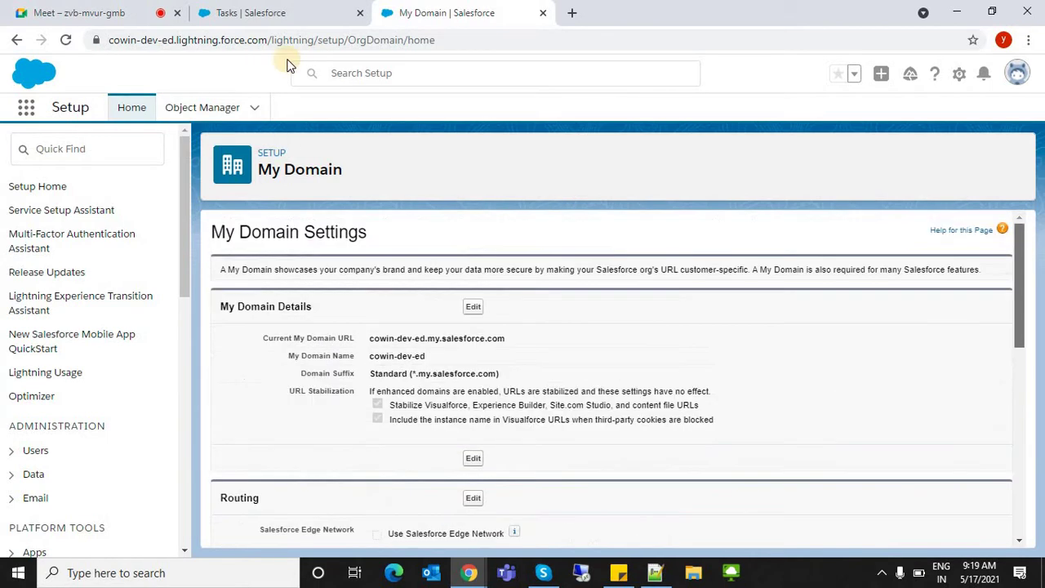
- Inspect the cowin-dev-ed domain shown in the page address
{"action": "left_click", "coordinate": [129, 48]}
{"action": "left_click", "coordinate": [129, 44]}
{"action": "left_click_drag", "start_coordinate": [144, 40], "coordinate": [527, 137]}
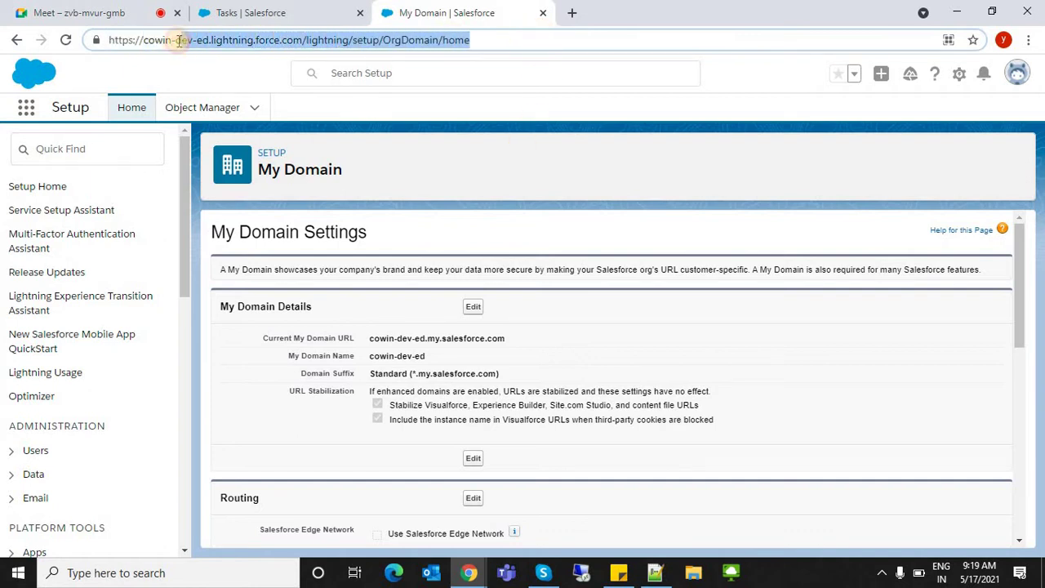
{"action": "key", "text": "Escape"}
{"action": "left_click_drag", "start_coordinate": [140, 39], "coordinate": [682, 157]}
{"action": "left_click_drag", "start_coordinate": [196, 40], "coordinate": [528, 41]}
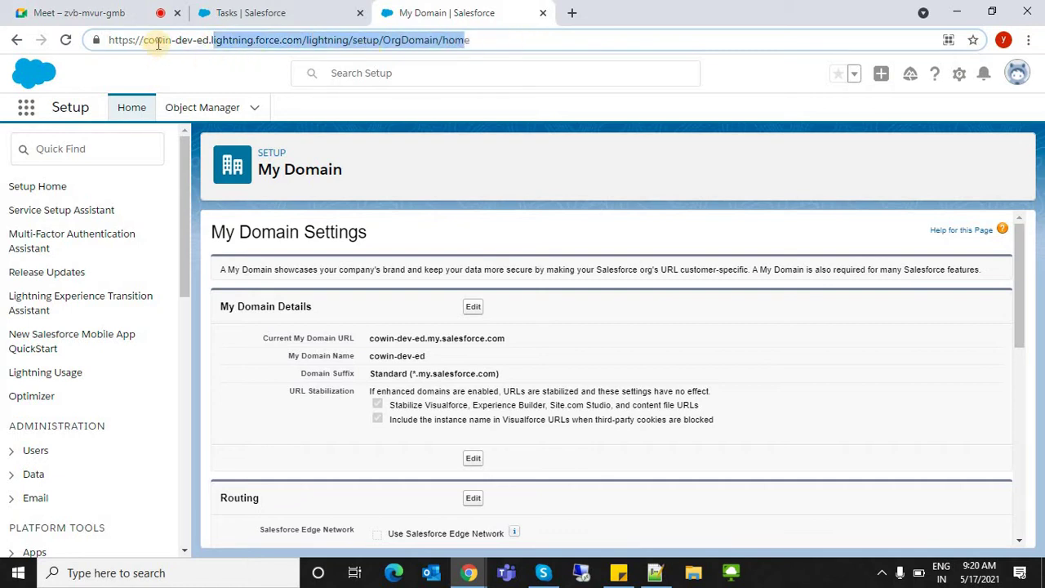
{"action": "left_click_drag", "start_coordinate": [181, 40], "coordinate": [507, 41]}
{"action": "left_click", "coordinate": [1024, 115]}
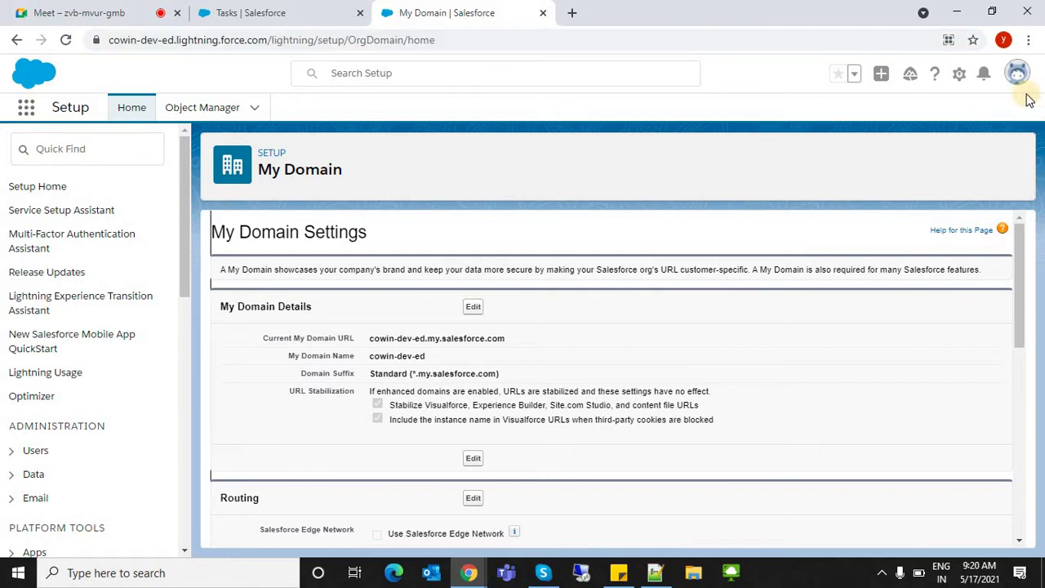
{"action": "double_click", "coordinate": [124, 41]}
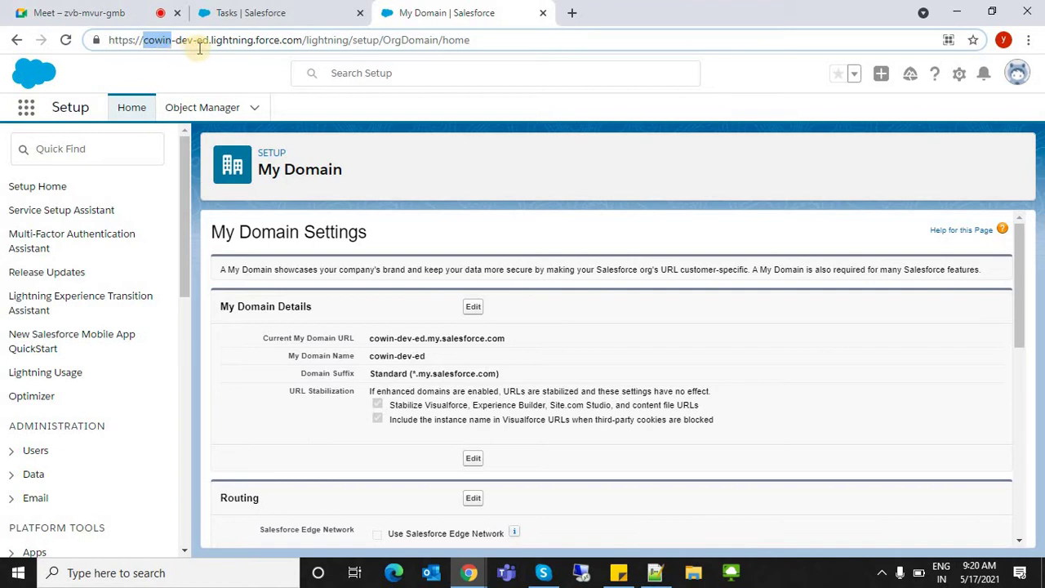
{"action": "left_click", "coordinate": [440, 149]}
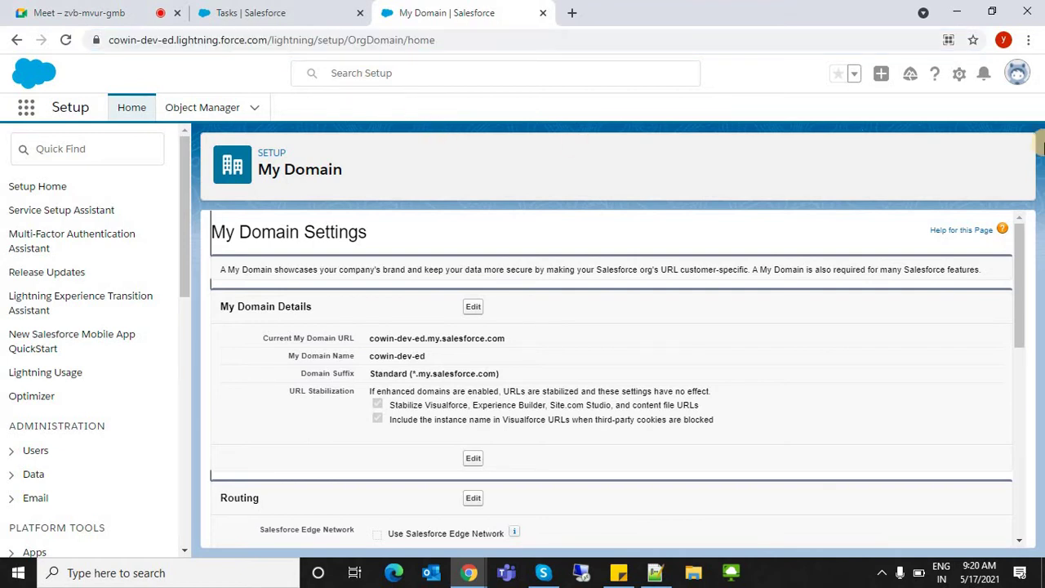
- Go to Setup Home, confirm the org domain in the profile menu, then switch to Google Meet
{"action": "left_click", "coordinate": [1018, 78]}
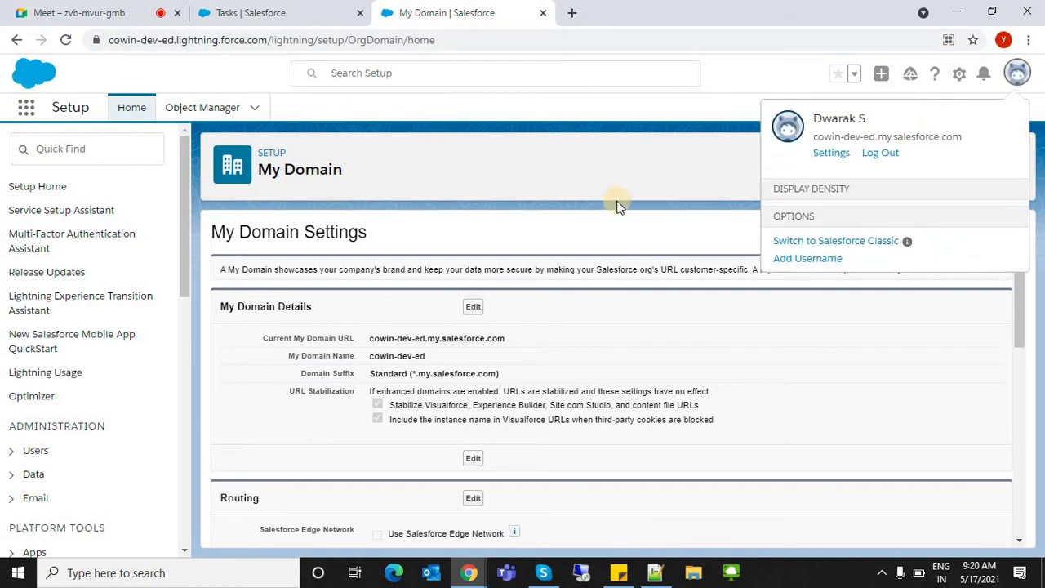
{"action": "left_click", "coordinate": [416, 181]}
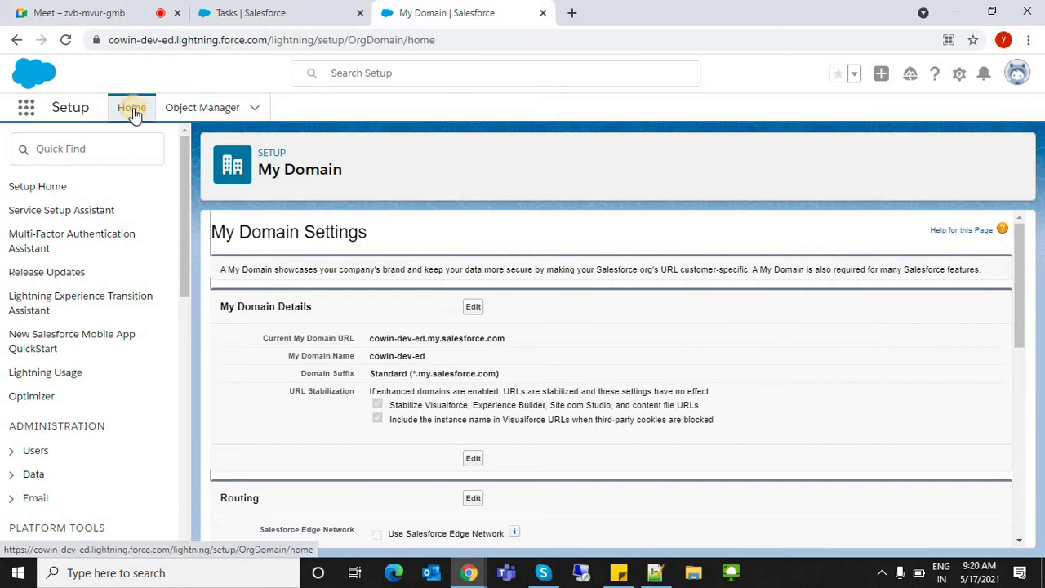
{"action": "left_click", "coordinate": [133, 112]}
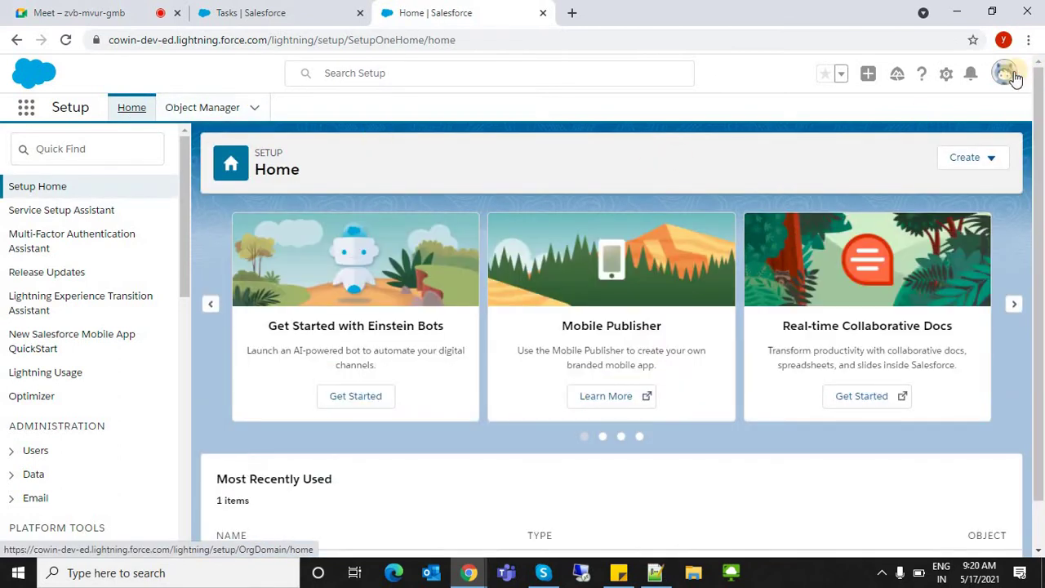
{"action": "left_click", "coordinate": [1011, 77]}
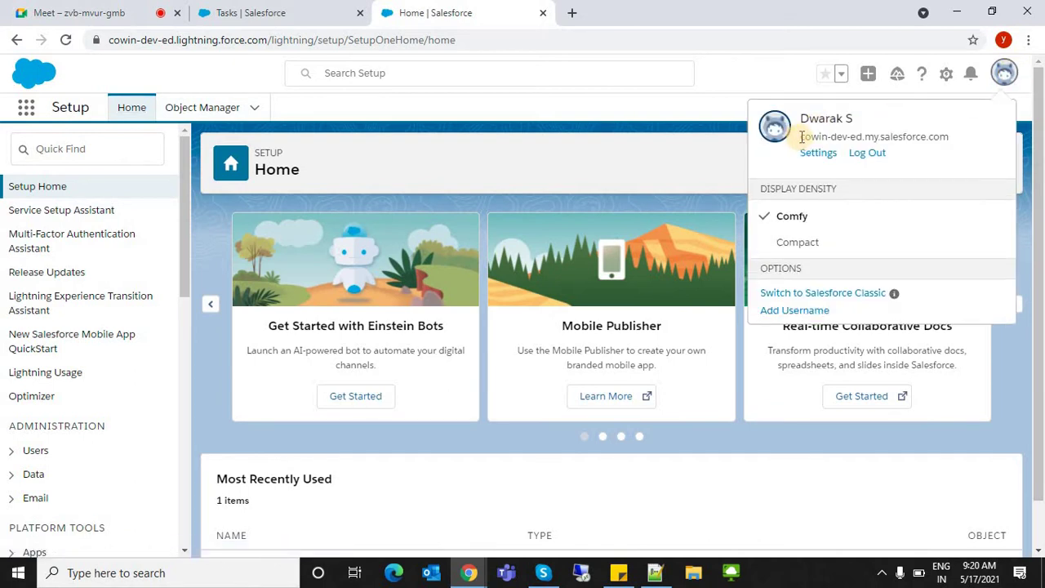
{"action": "left_click_drag", "start_coordinate": [802, 136], "coordinate": [952, 137]}
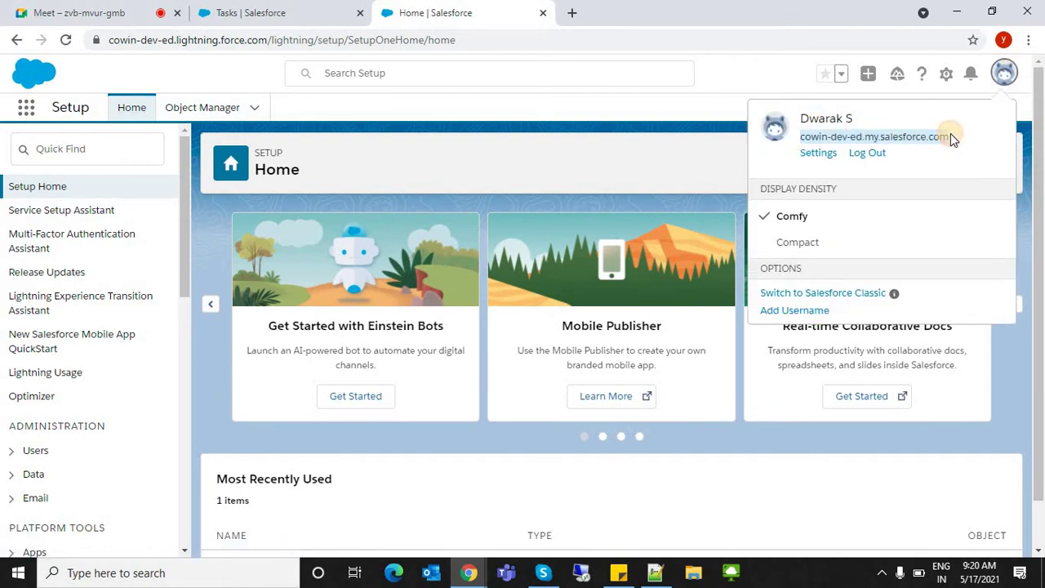
{"action": "left_click", "coordinate": [90, 12]}
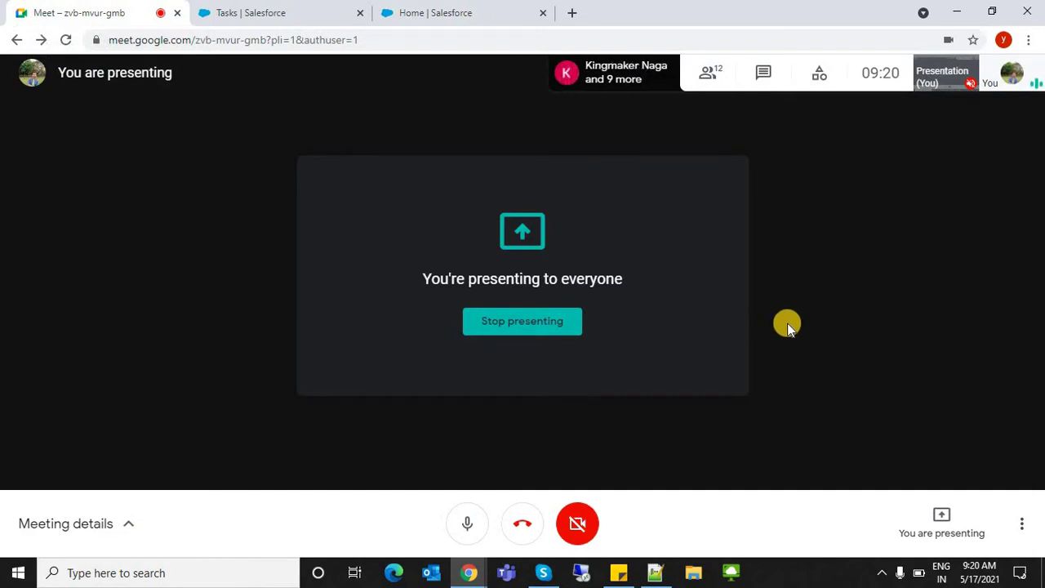
- Back in Salesforce, find My Domain via Quick Find 'my do' and edit its details
{"action": "left_click", "coordinate": [294, 10]}
{"action": "left_click", "coordinate": [436, 11]}
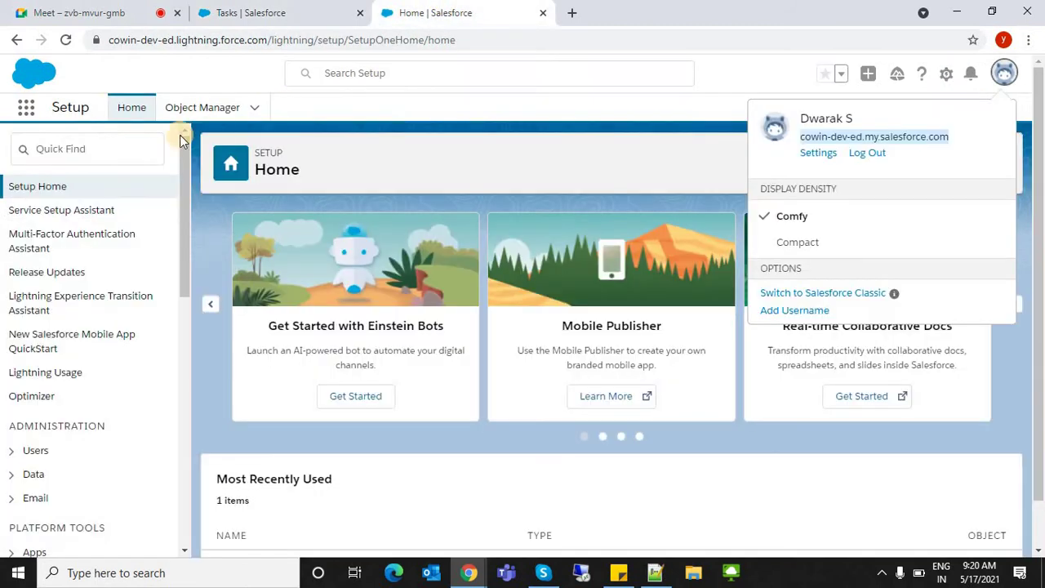
{"action": "left_click", "coordinate": [113, 142]}
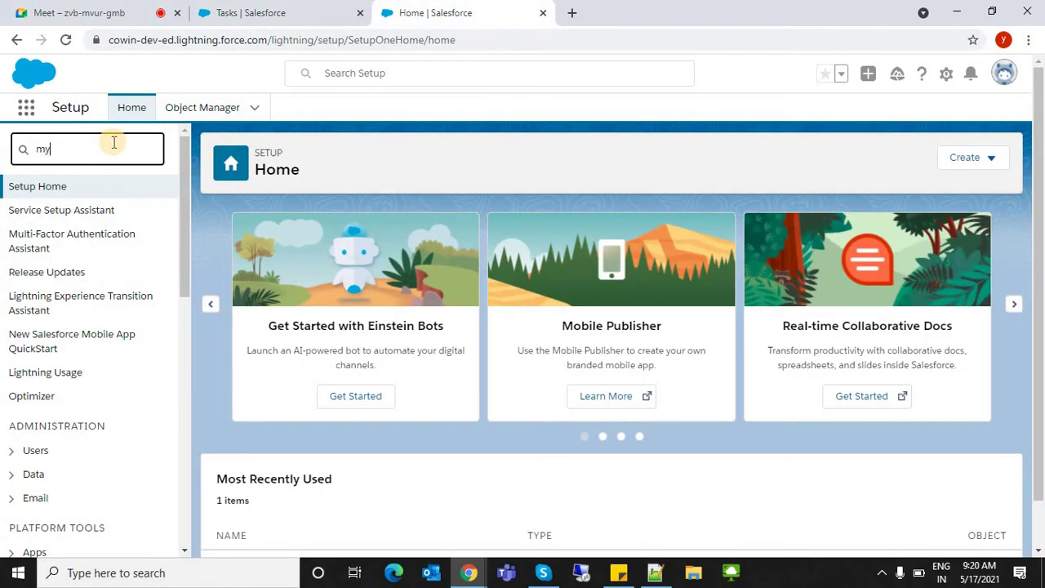
{"action": "type", "text": "my do"}
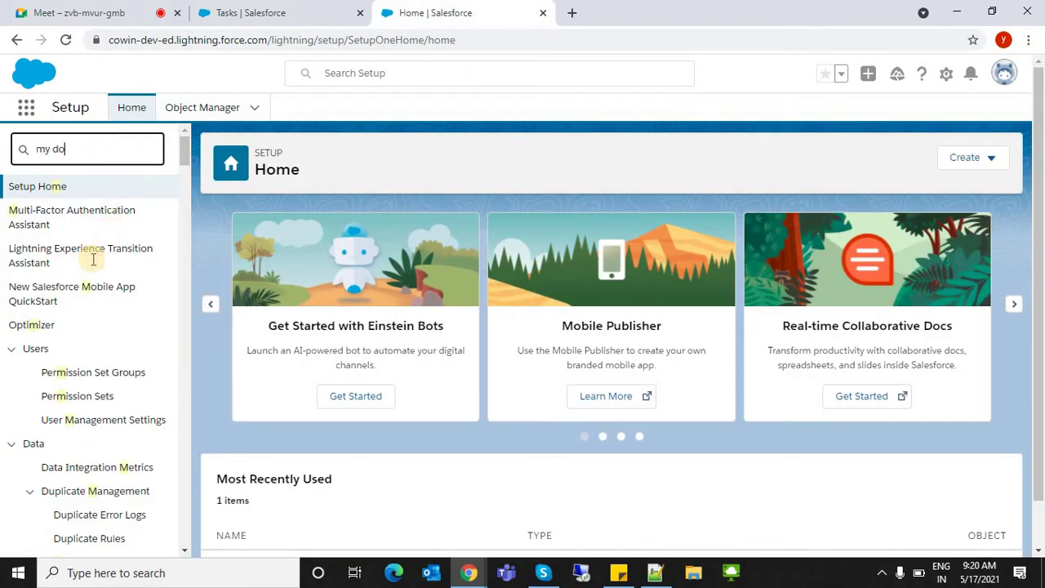
{"action": "left_click", "coordinate": [57, 214]}
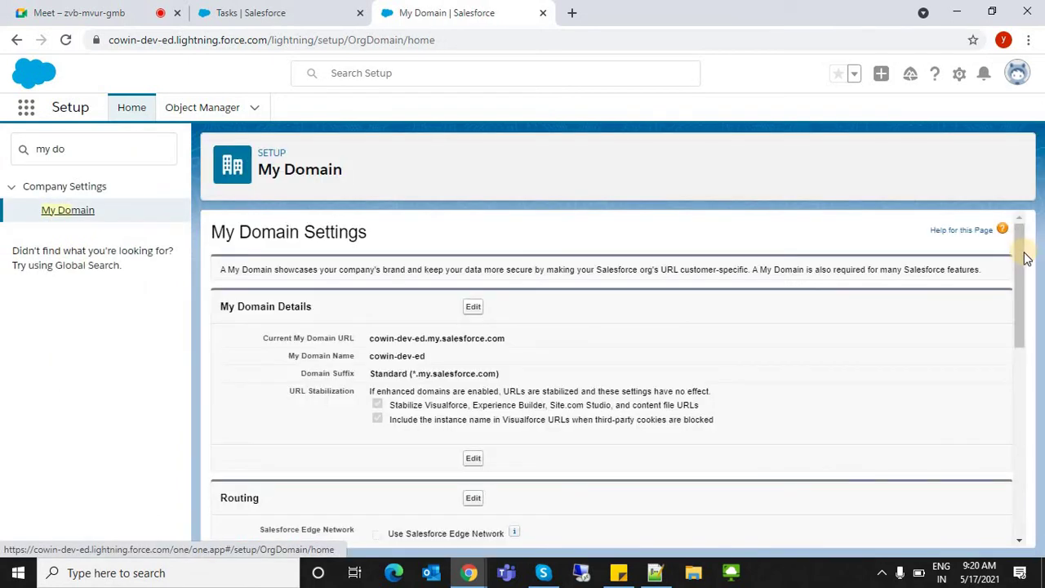
{"action": "scroll", "coordinate": [873, 288], "scroll_direction": "down", "scroll_amount": 1}
{"action": "left_click", "coordinate": [471, 249]}
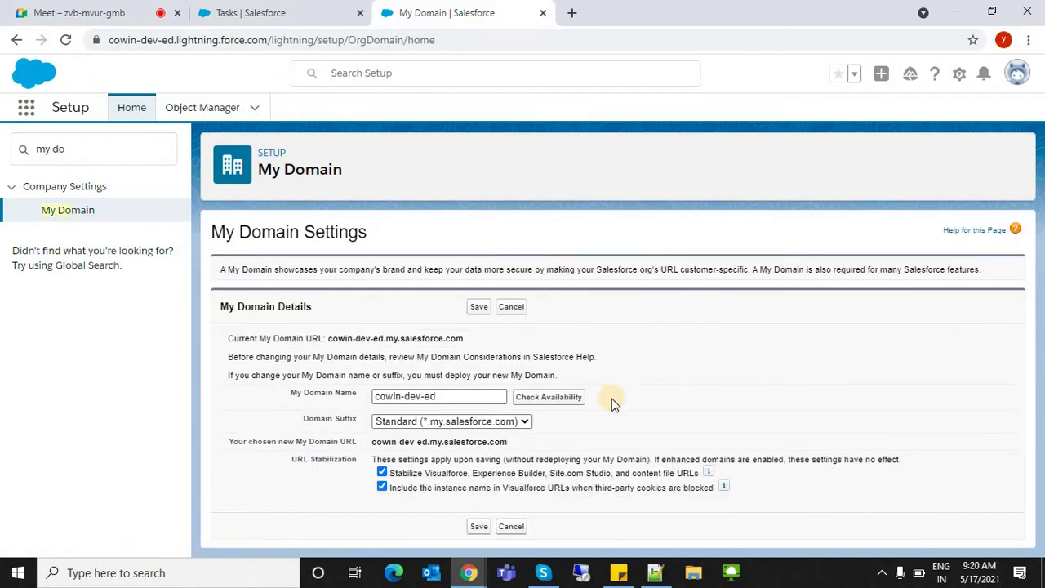
- Try cowinVaccine as the My Domain Name, check availability, then cancel the edit
{"action": "double_click", "coordinate": [395, 396]}
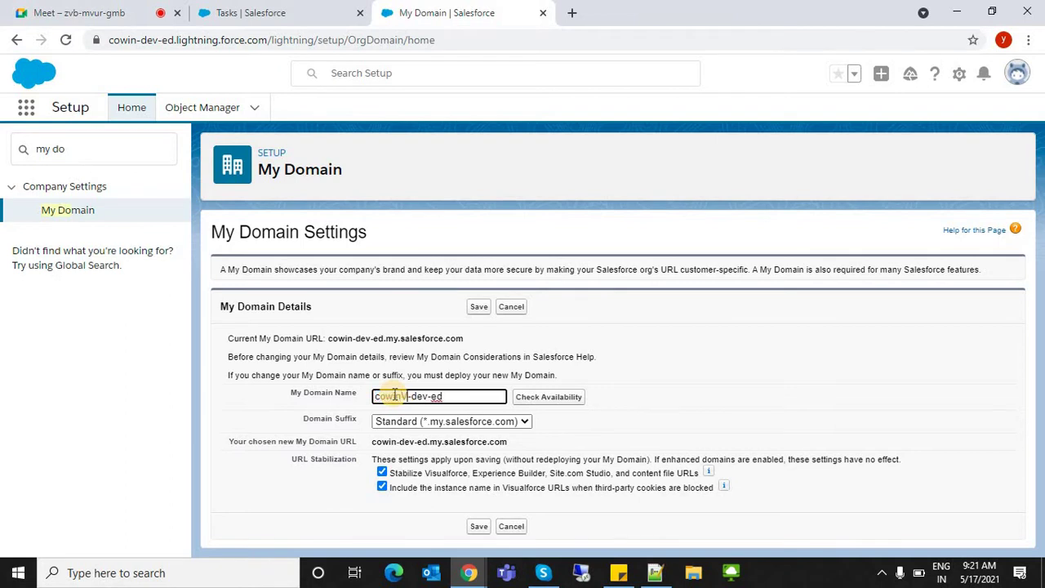
{"action": "type", "text": "accine"}
{"action": "left_click", "coordinate": [525, 397]}
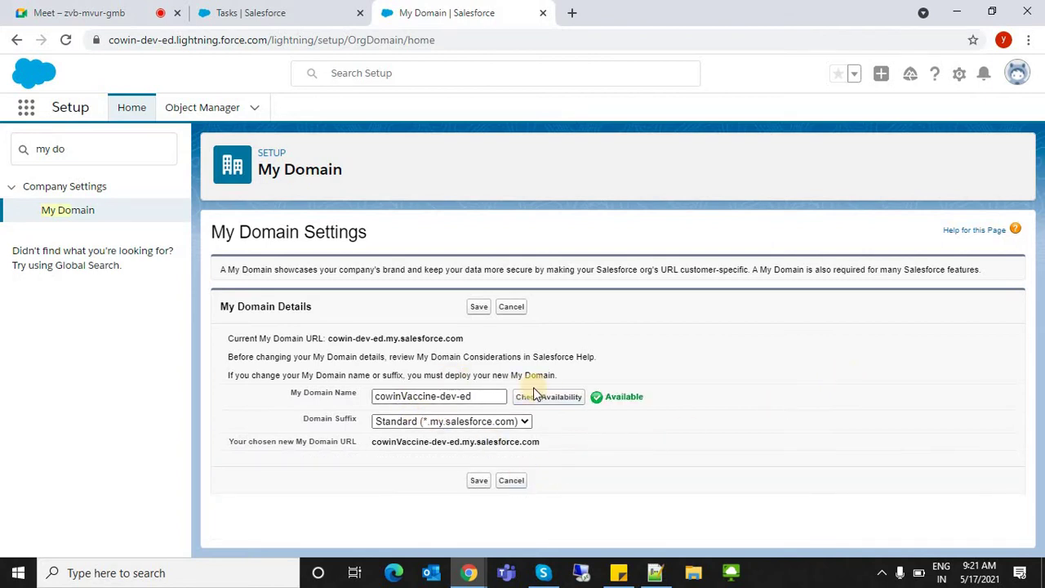
{"action": "left_click", "coordinate": [485, 312]}
{"action": "double_click", "coordinate": [397, 396]}
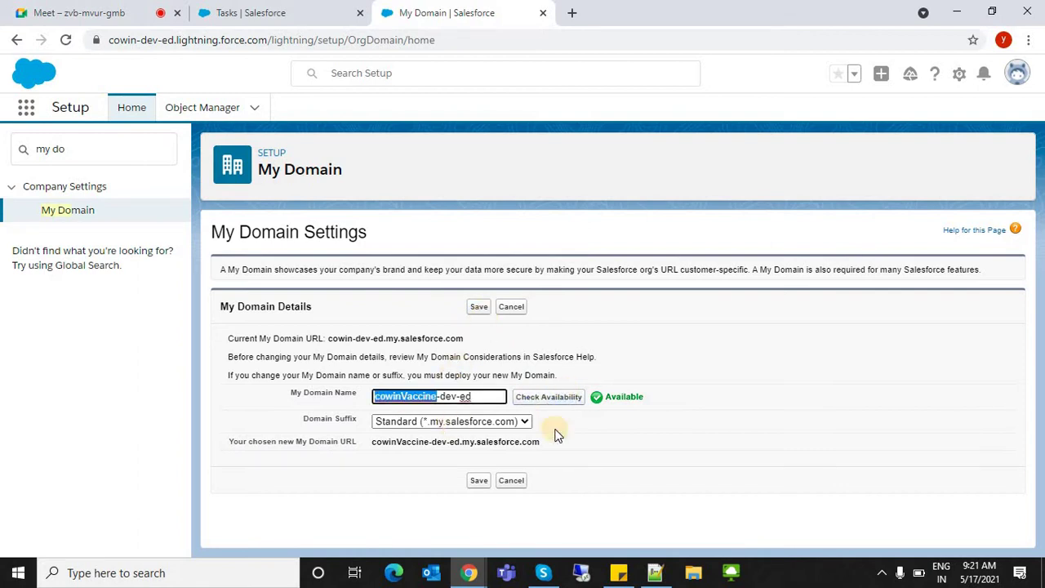
{"action": "left_click", "coordinate": [512, 480]}
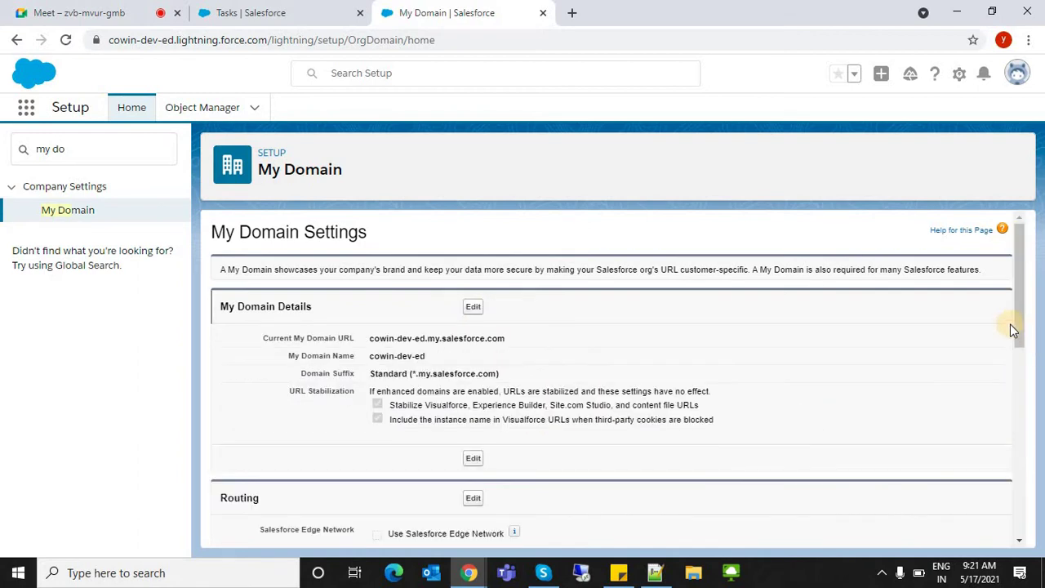
- Scroll through the routing, policy and authentication sections of the My Domain page
{"action": "scroll", "coordinate": [1006, 434], "scroll_direction": "down", "scroll_amount": 1}
{"action": "scroll", "coordinate": [1006, 435], "scroll_direction": "down", "scroll_amount": 4}
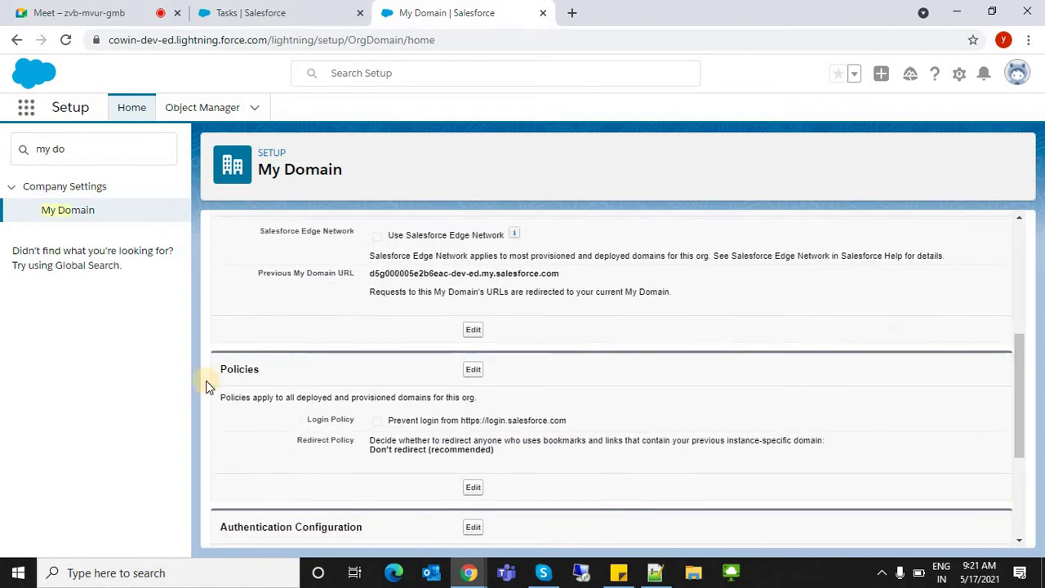
{"action": "left_click_drag", "start_coordinate": [226, 370], "coordinate": [1030, 451]}
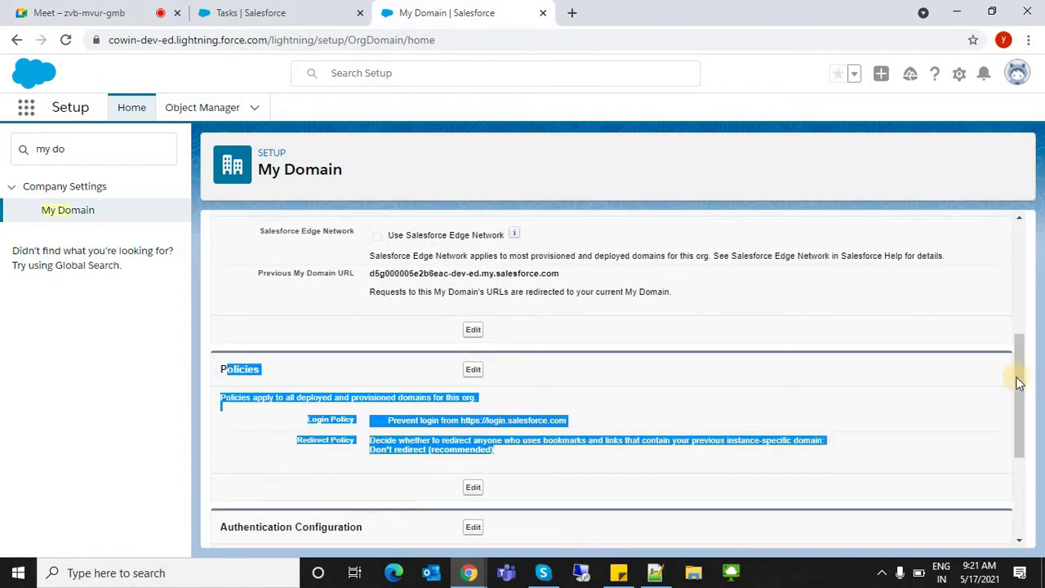
{"action": "scroll", "coordinate": [434, 351], "scroll_direction": "down", "scroll_amount": 2}
{"action": "scroll", "coordinate": [433, 351], "scroll_direction": "down", "scroll_amount": 1}
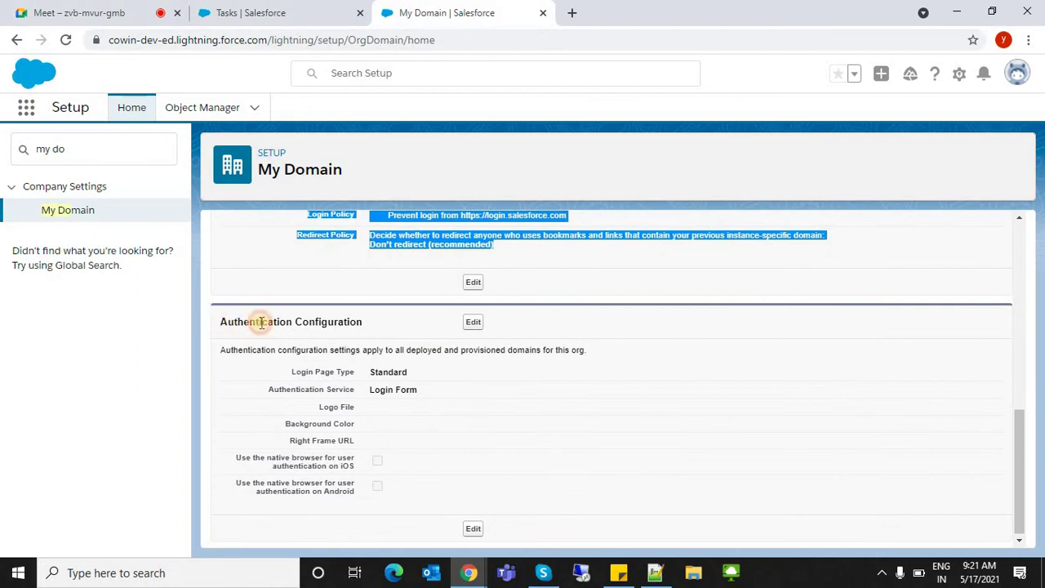
{"action": "left_click_drag", "start_coordinate": [220, 322], "coordinate": [604, 431]}
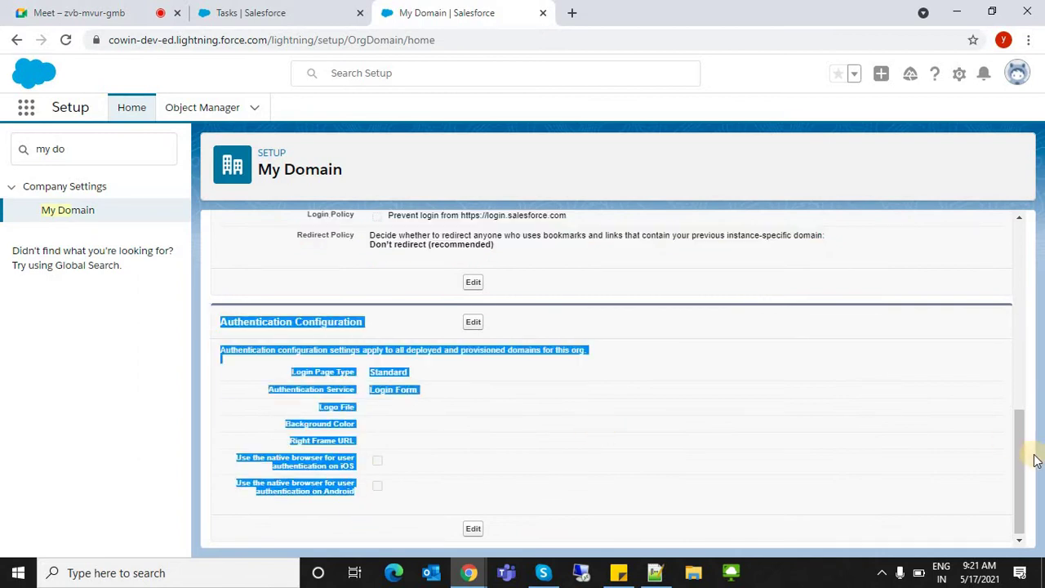
{"action": "left_click", "coordinate": [1021, 383]}
- Return to the top and reopen the My Domain Details for editing
{"action": "scroll", "coordinate": [1020, 384], "scroll_direction": "up", "scroll_amount": 4}
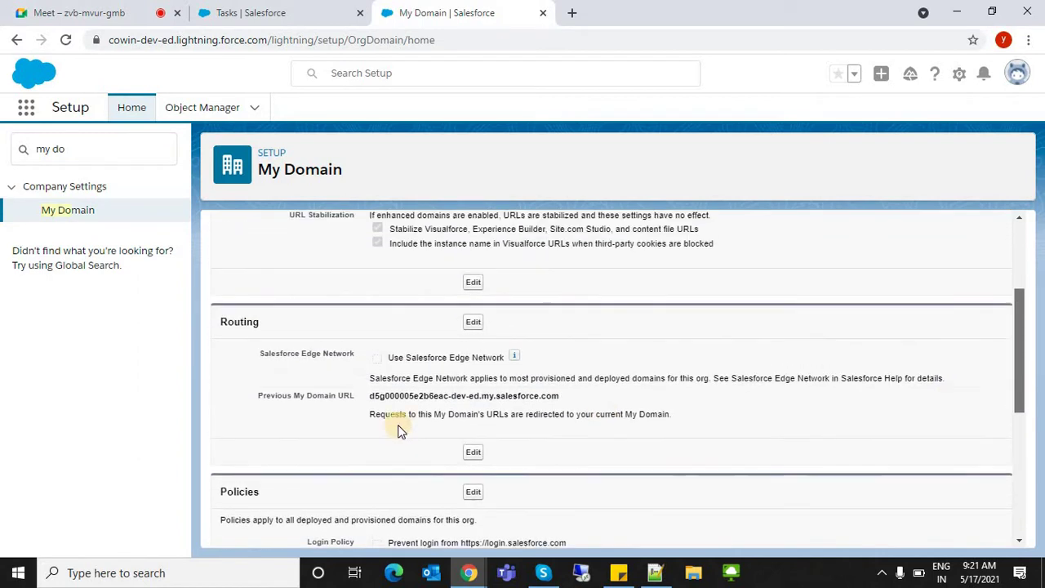
{"action": "double_click", "coordinate": [420, 381]}
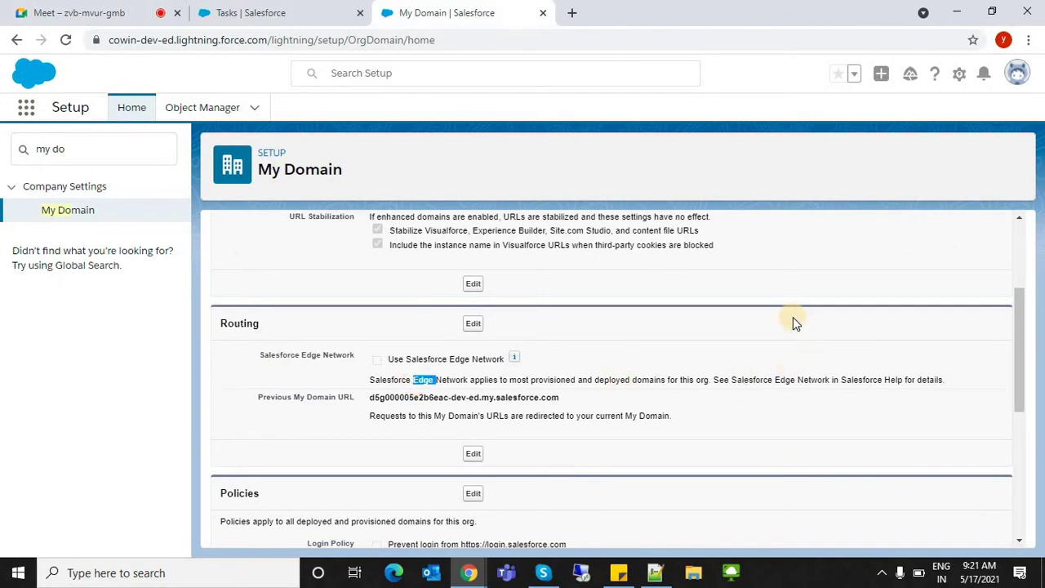
{"action": "left_click", "coordinate": [1015, 291]}
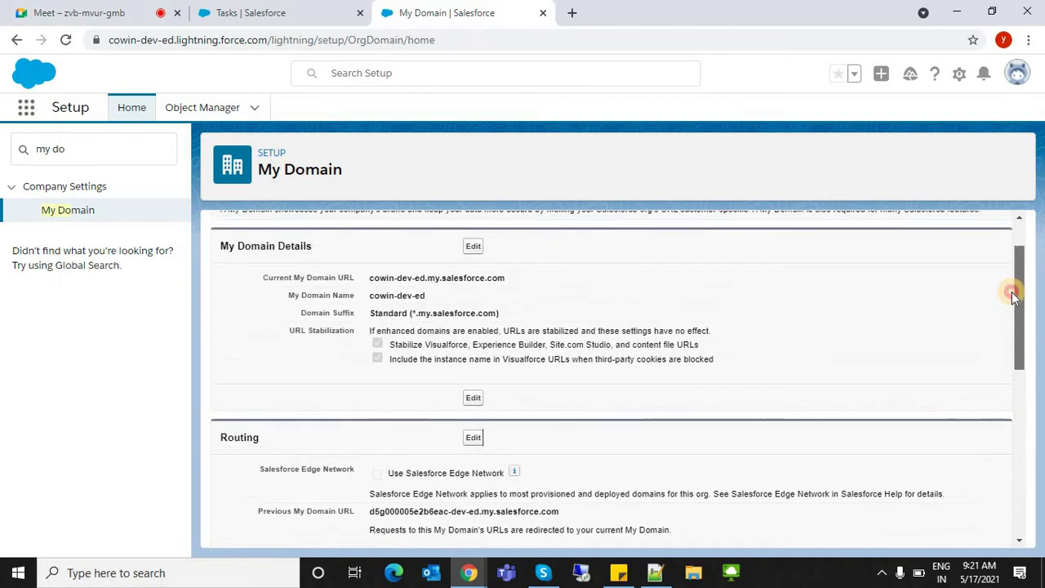
{"action": "left_click", "coordinate": [473, 276]}
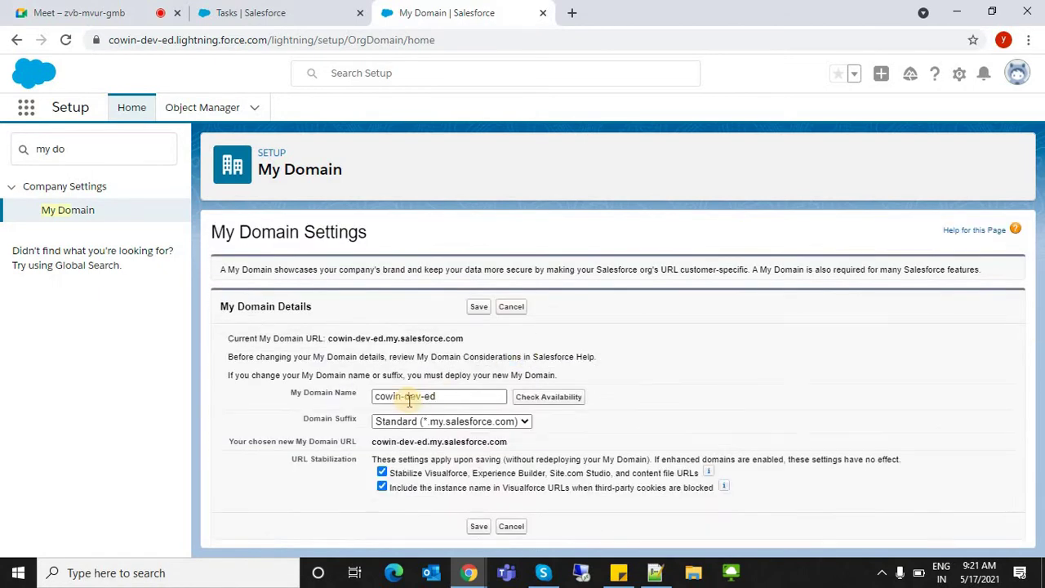
- Rename the My Domain to cowinVaccinator, check its availability, and confirm the URL change
{"action": "left_click", "coordinate": [400, 398]}
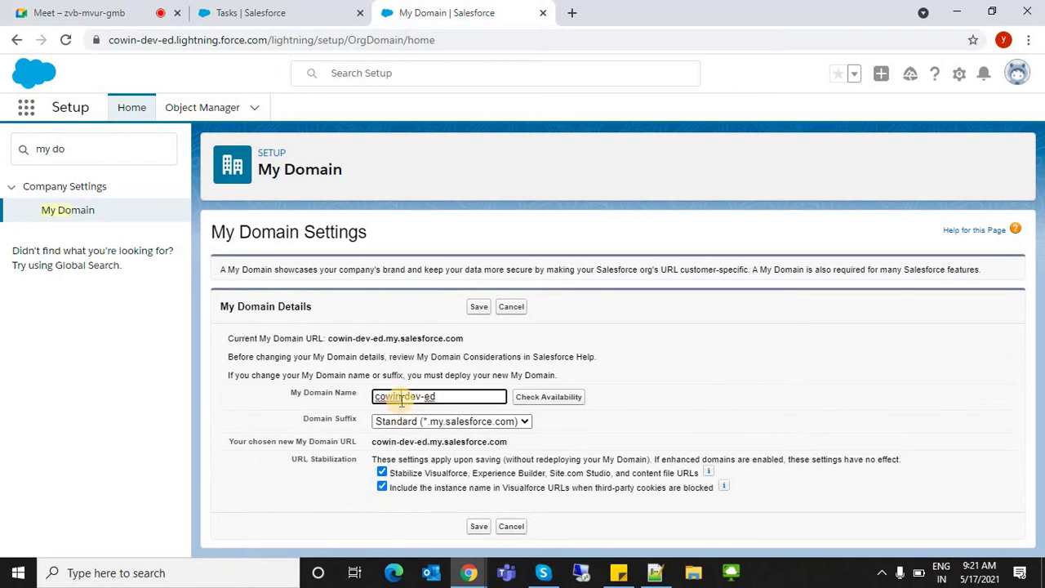
{"action": "left_click", "coordinate": [487, 394], "text": "shift"}
{"action": "key", "text": "BackSpace"}
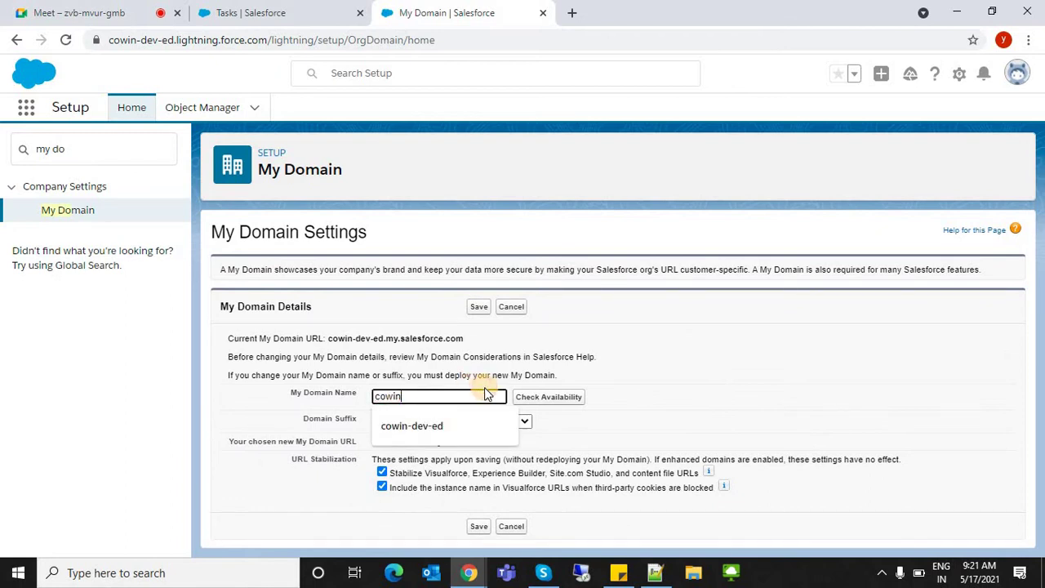
{"action": "type", "text": "Vaccine"}
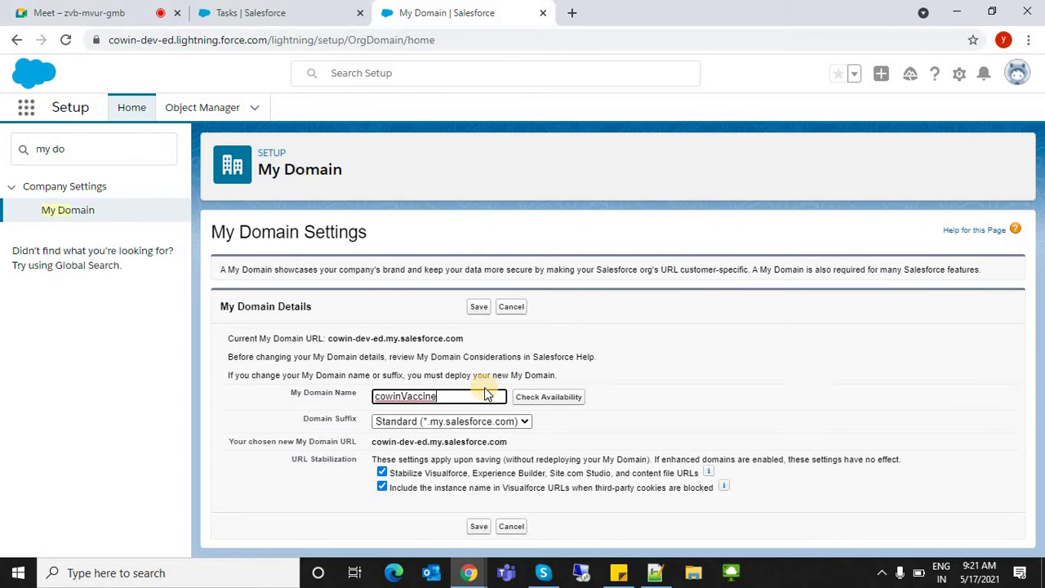
{"action": "key", "text": "BackSpace"}
{"action": "type", "text": "e"}
{"action": "double_click", "coordinate": [481, 393]}
{"action": "type", "text": "cowinVaccinator"}
{"action": "left_click", "coordinate": [566, 400]}
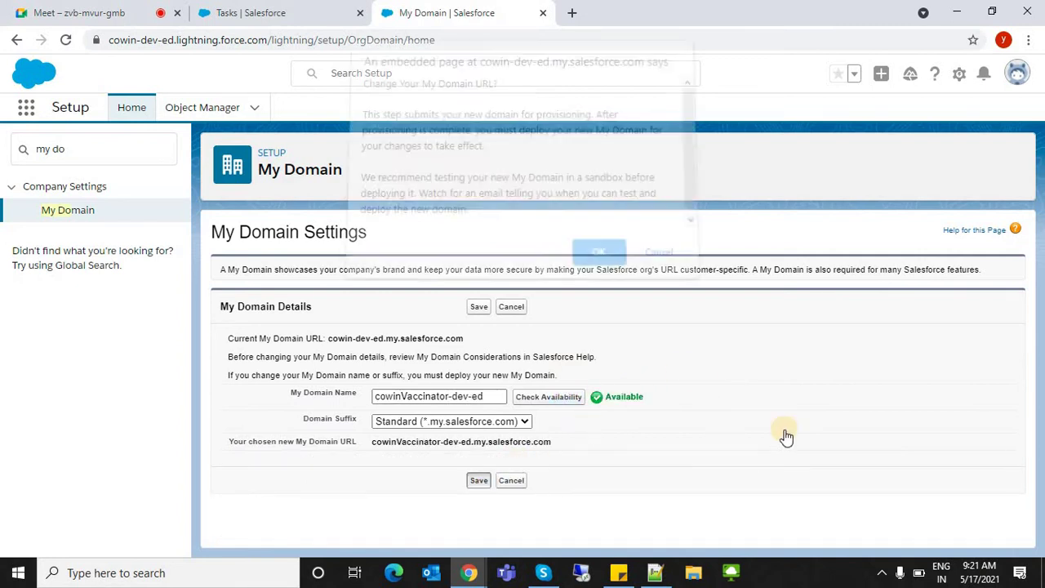
{"action": "key", "text": "Return"}
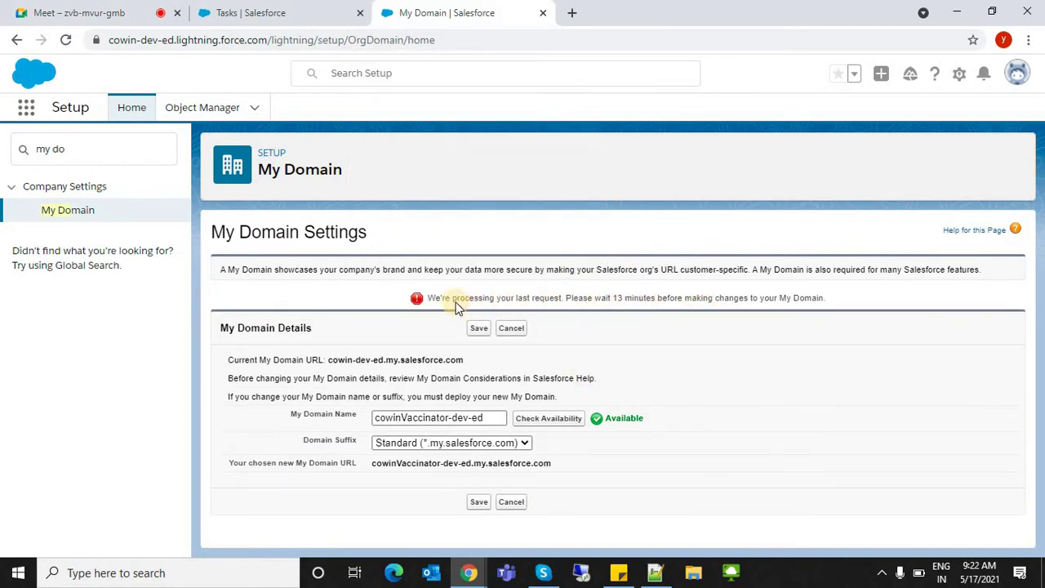
- Read the 13-minute processing notice, then cancel the My Domain edit form
{"action": "left_click_drag", "start_coordinate": [452, 299], "coordinate": [544, 299]}
{"action": "left_click_drag", "start_coordinate": [707, 284], "coordinate": [850, 303]}
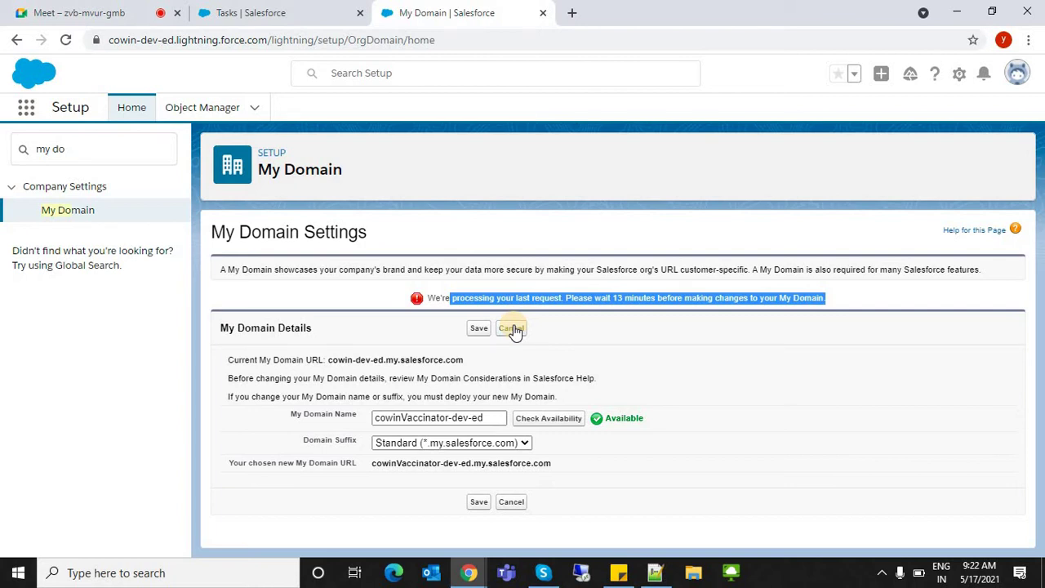
{"action": "left_click", "coordinate": [511, 328]}
- Check the page address and select cowin-dev-ed.my.salesforce.com in the profile menu
{"action": "left_click", "coordinate": [114, 41]}
{"action": "double_click", "coordinate": [158, 40]}
{"action": "left_click", "coordinate": [745, 170]}
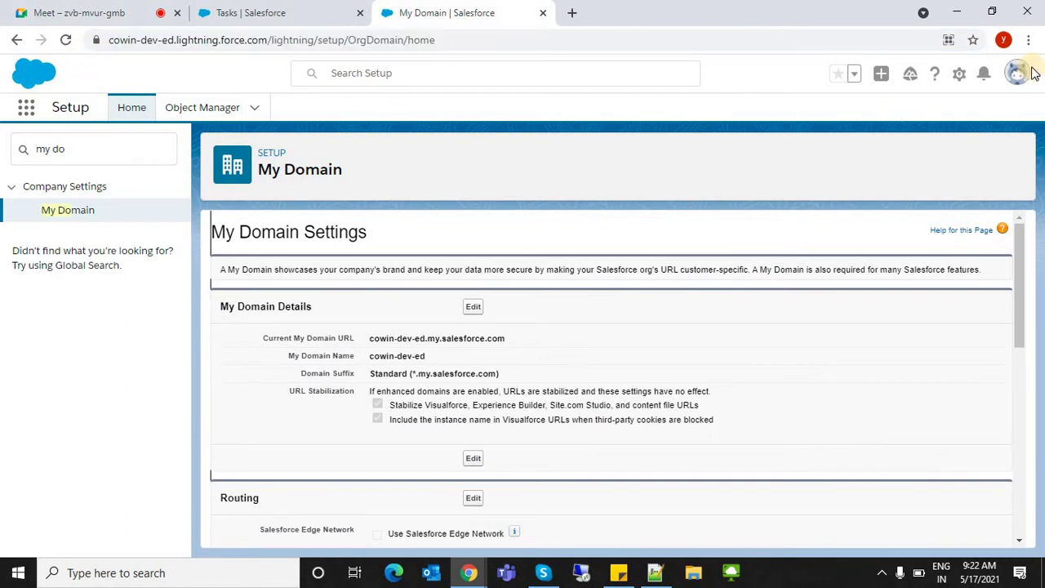
{"action": "left_click", "coordinate": [1027, 78]}
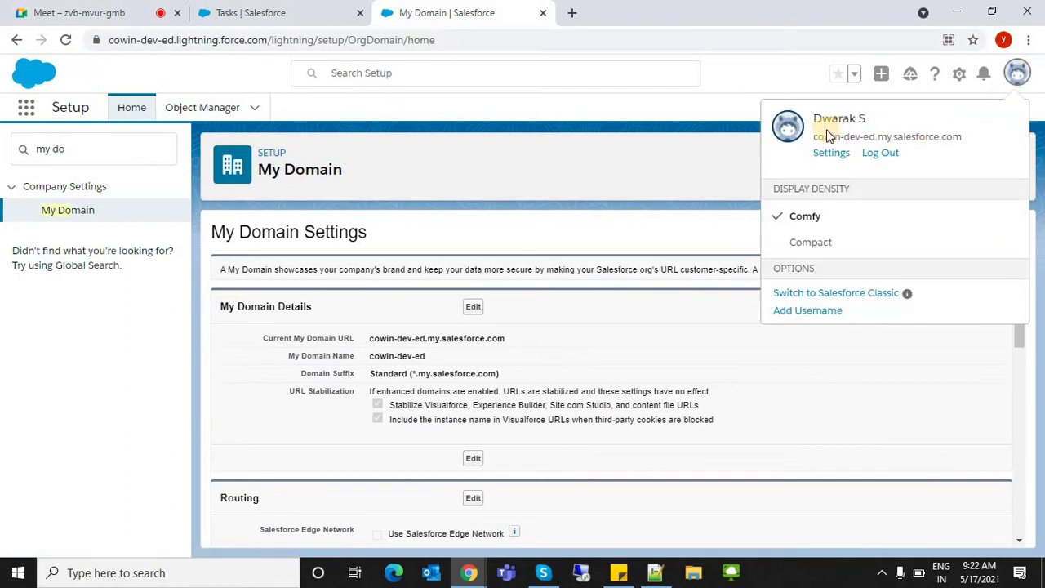
{"action": "left_click_drag", "start_coordinate": [815, 137], "coordinate": [965, 144]}
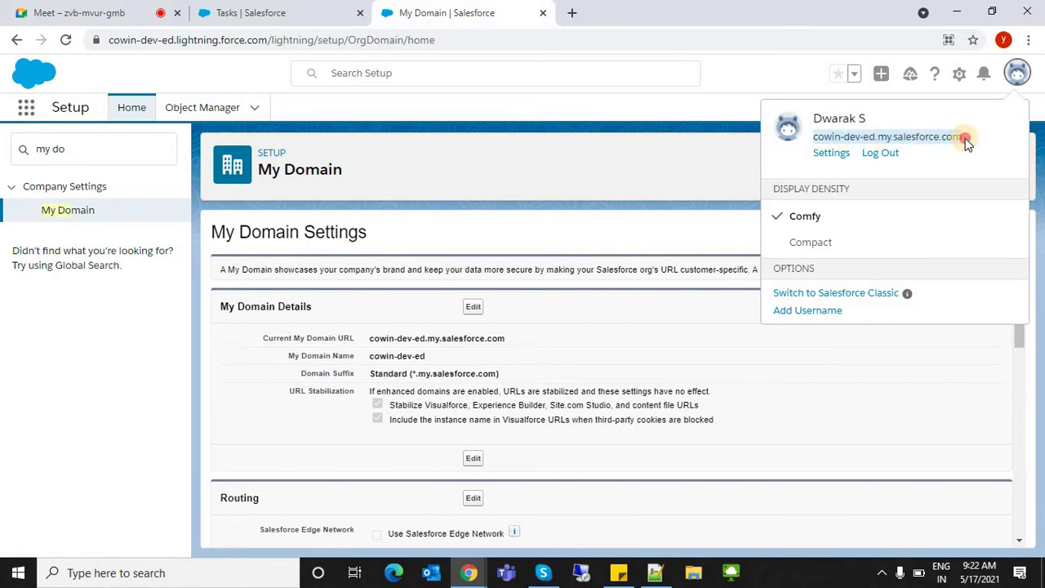
{"action": "left_click", "coordinate": [816, 137]}
{"action": "left_click_drag", "start_coordinate": [814, 140], "coordinate": [981, 144]}
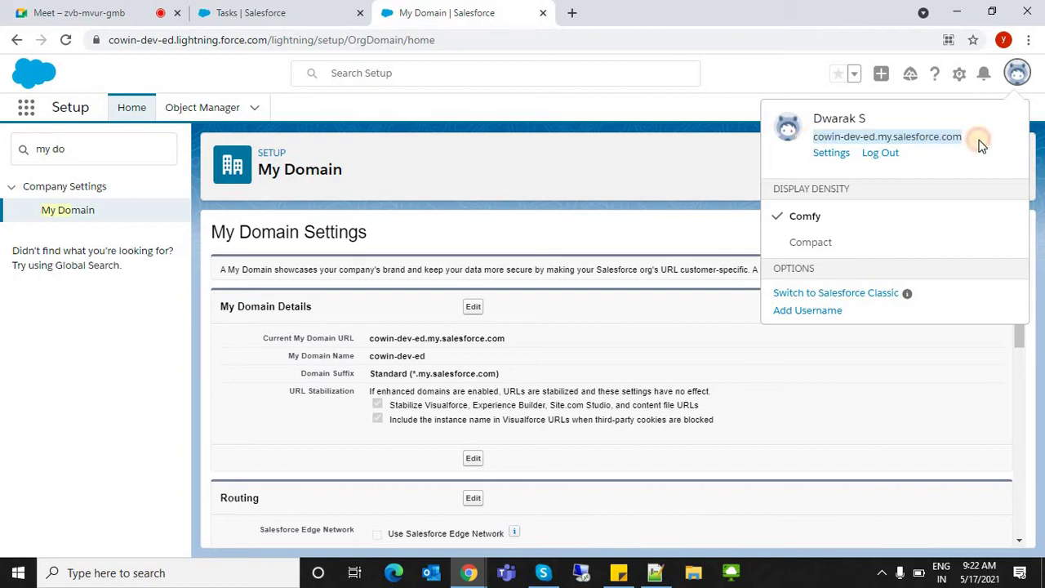
{"action": "triple_click", "coordinate": [835, 135]}
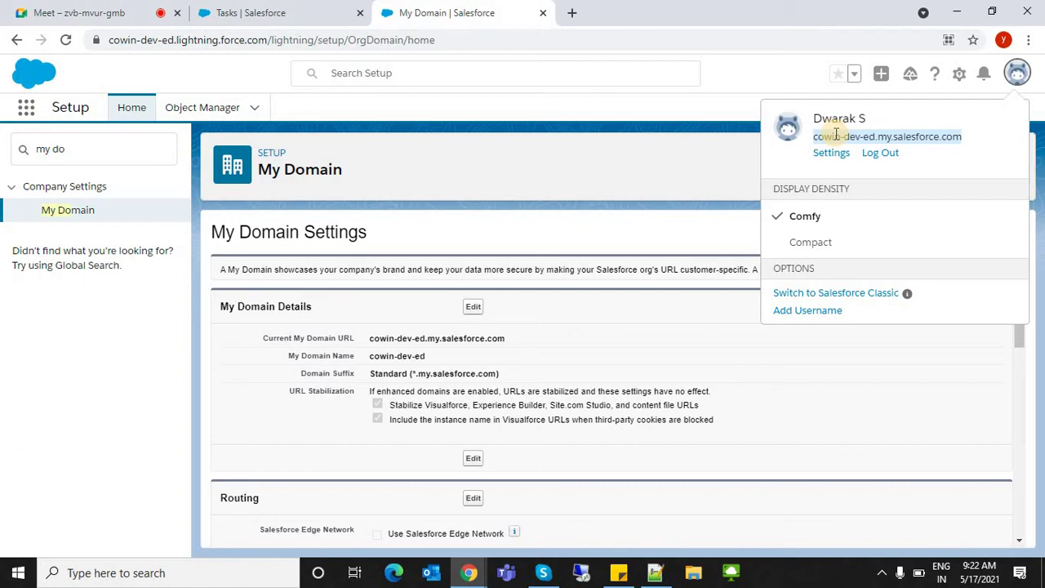
{"action": "left_click_drag", "start_coordinate": [814, 136], "coordinate": [862, 135]}
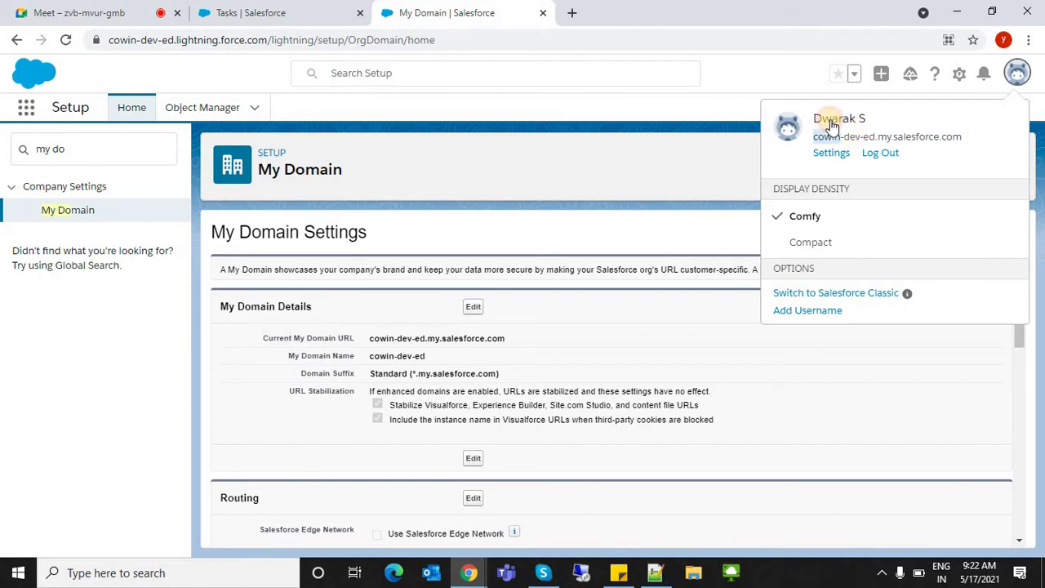
- Open the personal settings page and check the notifications panel and profile menu
{"action": "left_click", "coordinate": [831, 154]}
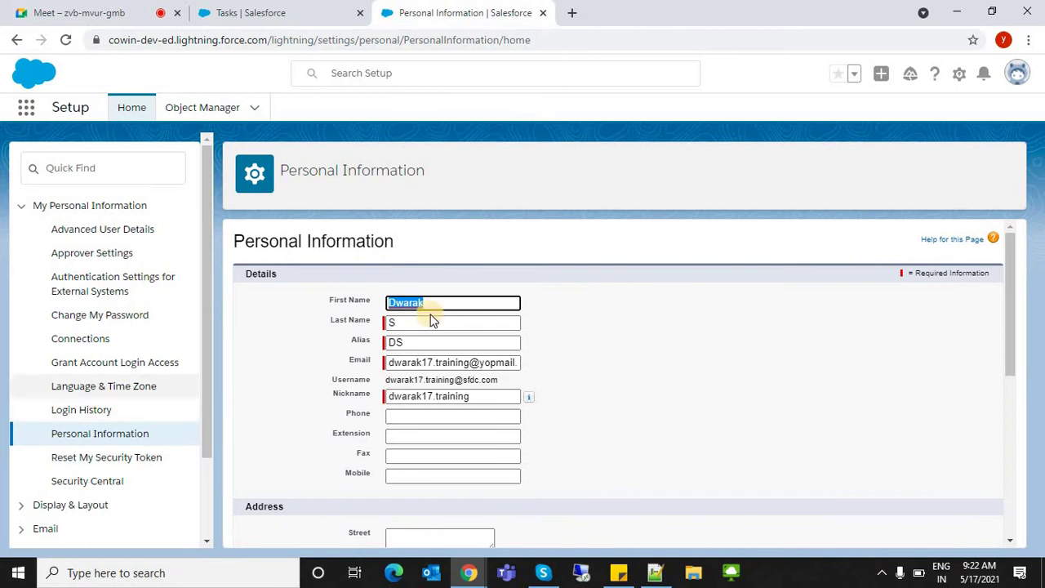
{"action": "left_click", "coordinate": [984, 81]}
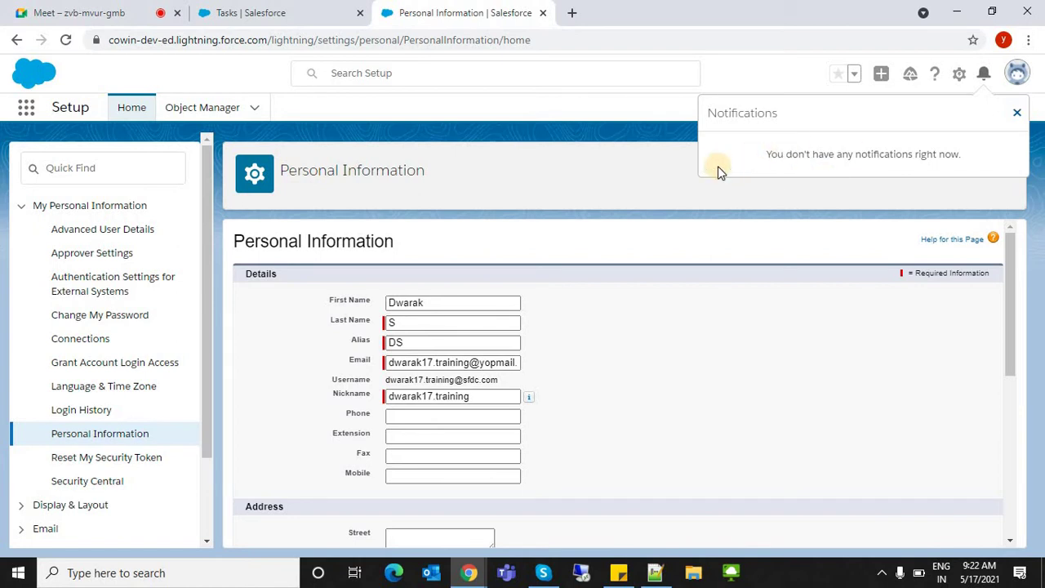
{"action": "left_click", "coordinate": [984, 75]}
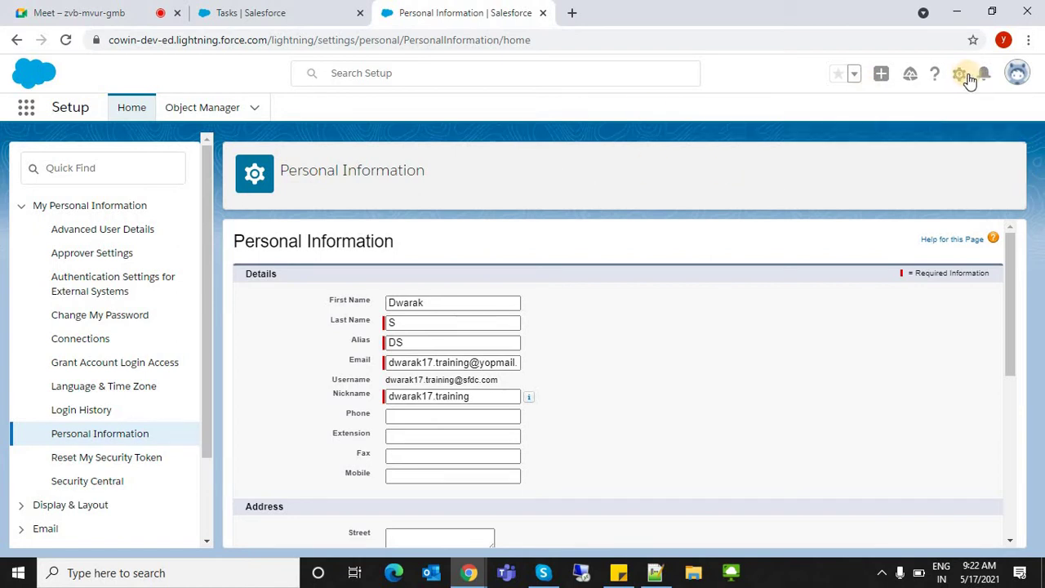
{"action": "left_click", "coordinate": [984, 75]}
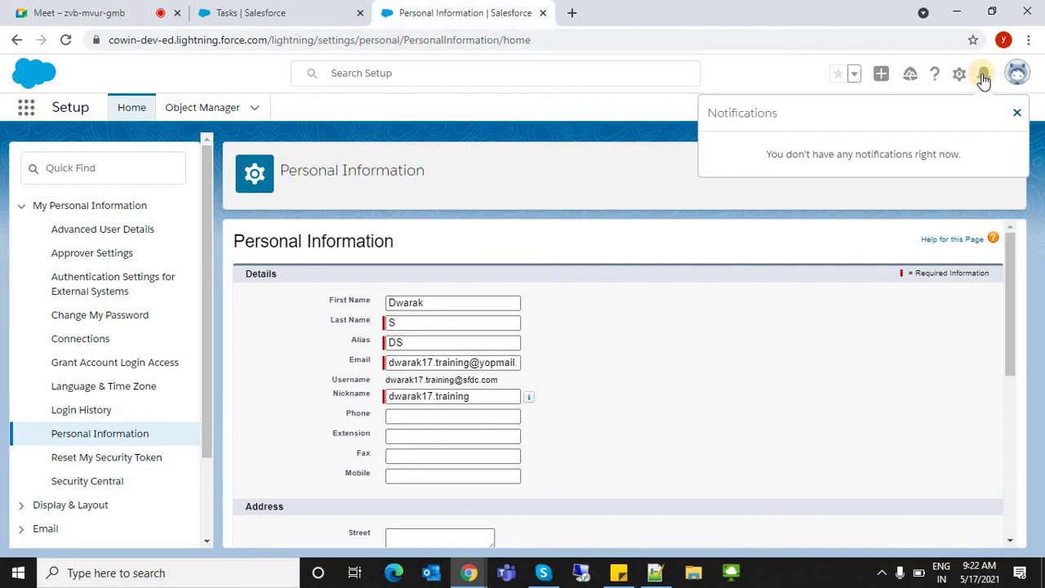
{"action": "left_click", "coordinate": [350, 105]}
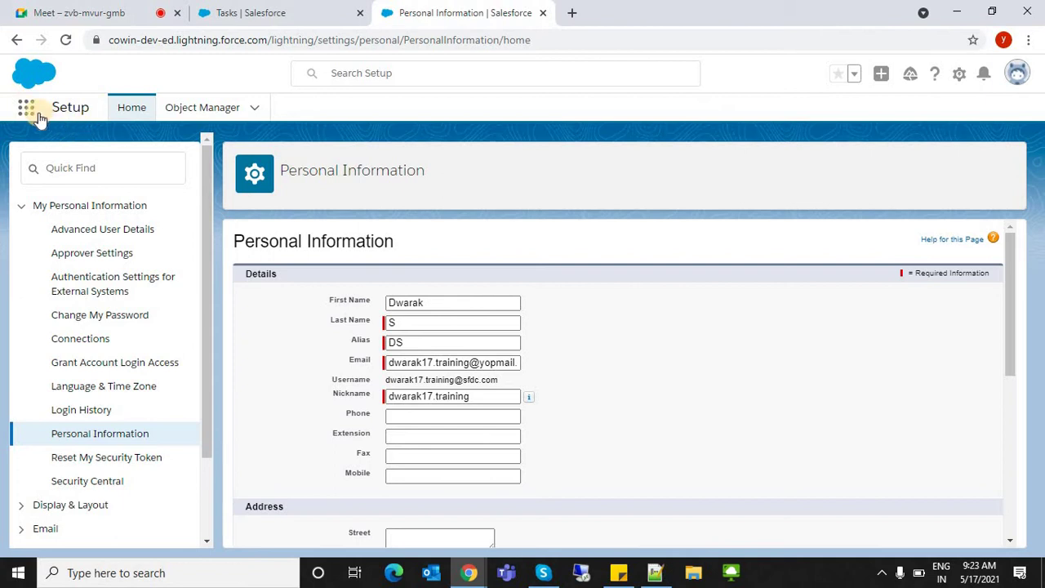
{"action": "left_click", "coordinate": [986, 77]}
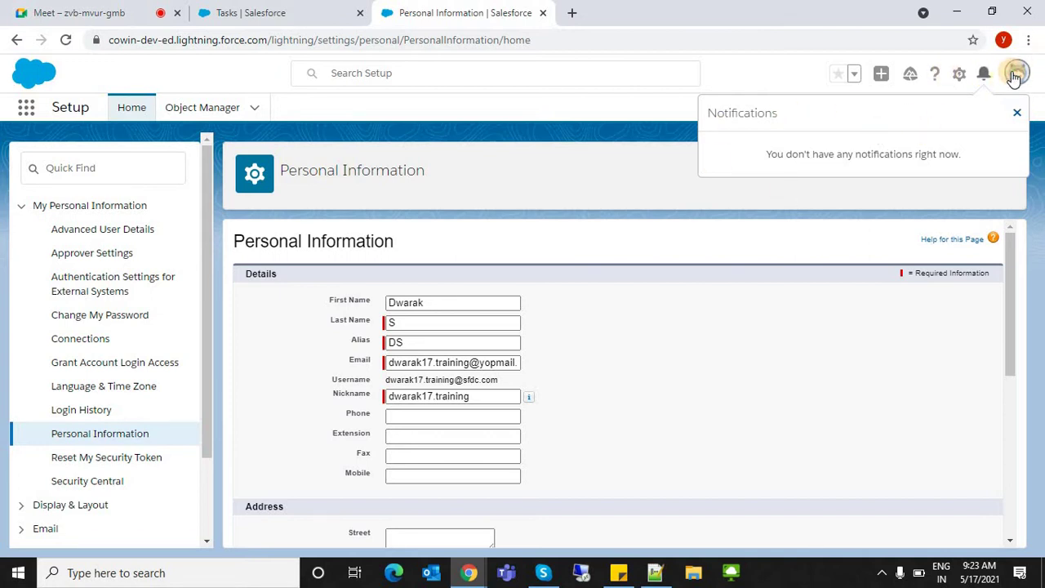
{"action": "left_click", "coordinate": [1014, 76]}
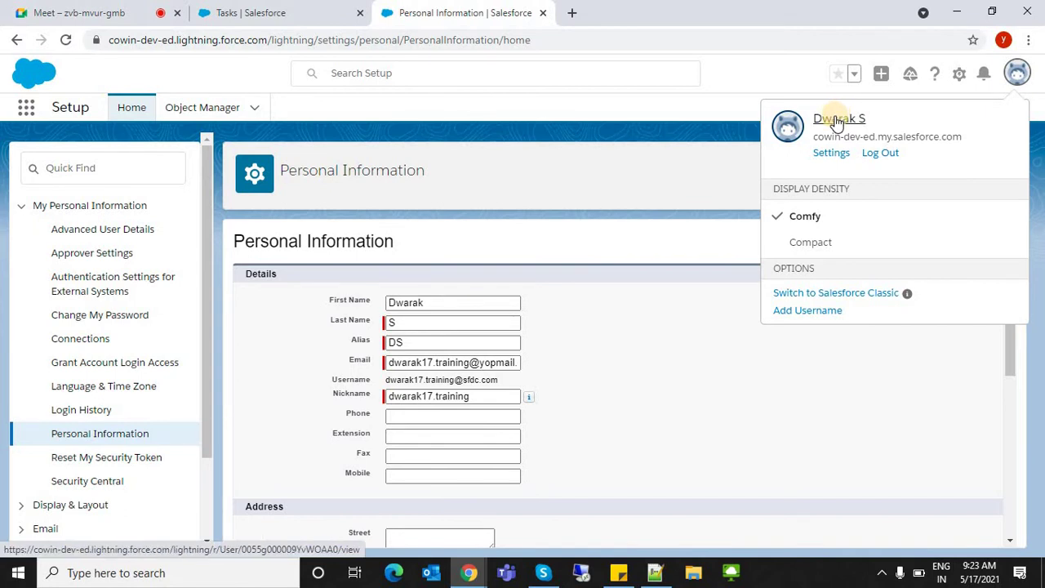
- Recheck notifications, then open the gear menu listing Setup, Service Setup and Developer Console
{"action": "left_click", "coordinate": [984, 76]}
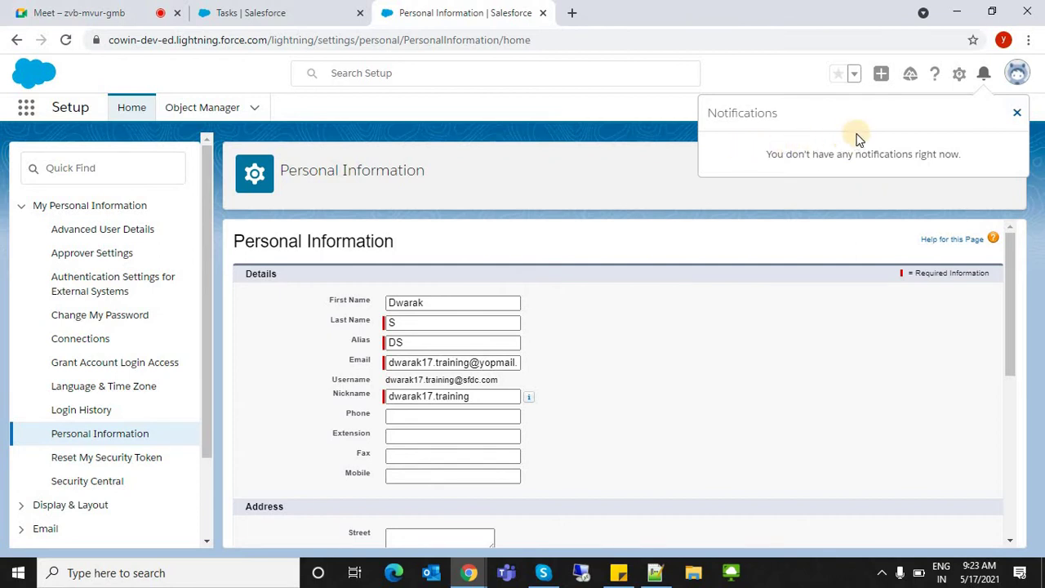
{"action": "left_click", "coordinate": [985, 75]}
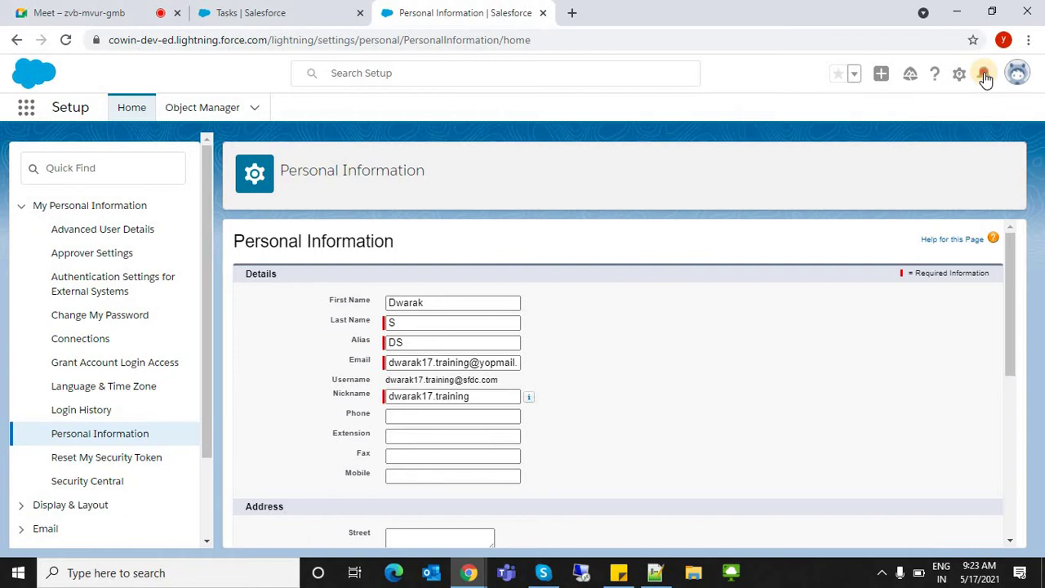
{"action": "left_click", "coordinate": [985, 75]}
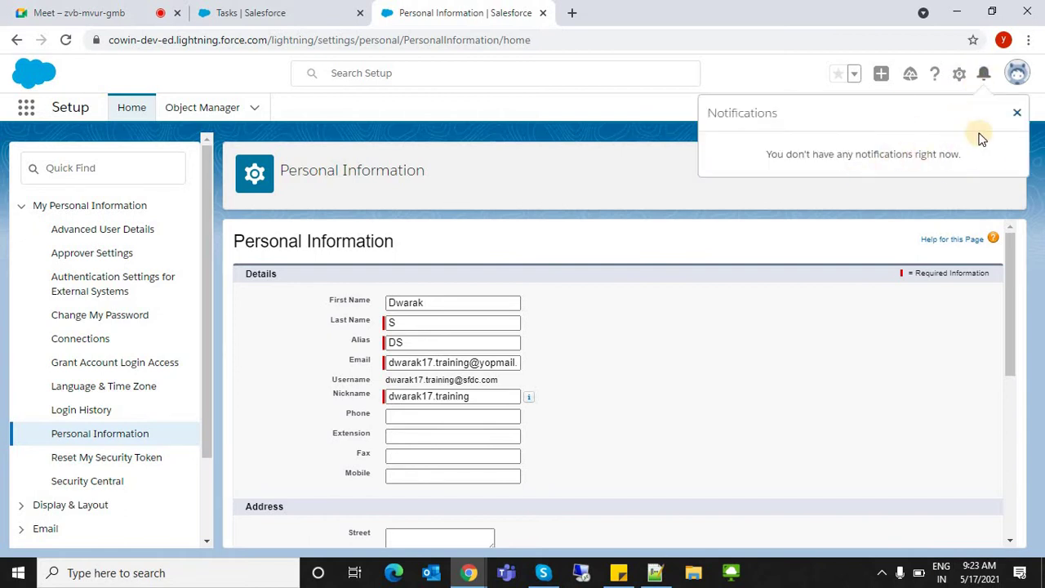
{"action": "left_click", "coordinate": [964, 74]}
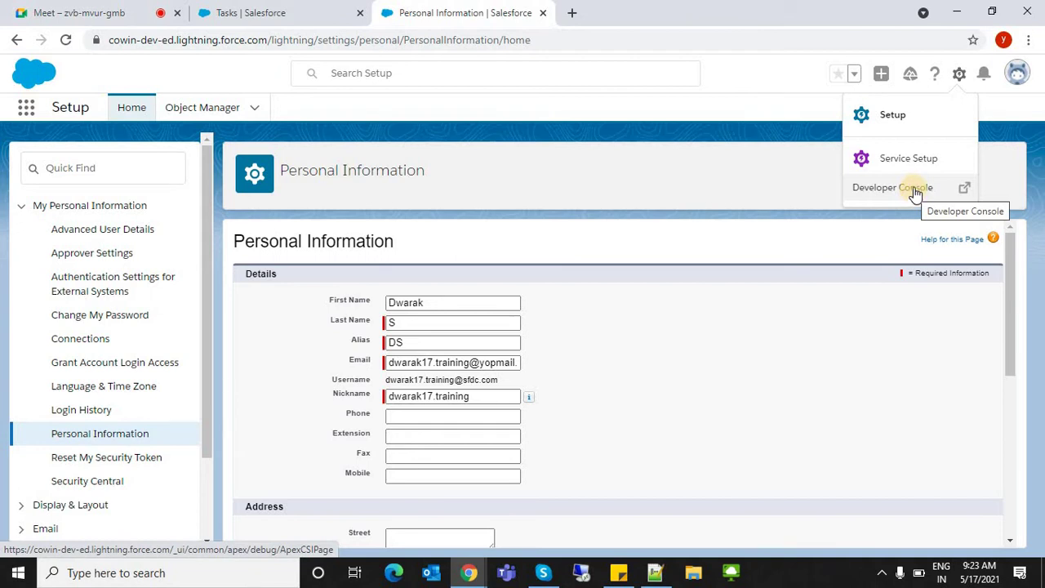
- Open Setup Home in a new tab, dismiss the browser notification prompt, and scroll the page
{"action": "left_click", "coordinate": [903, 129]}
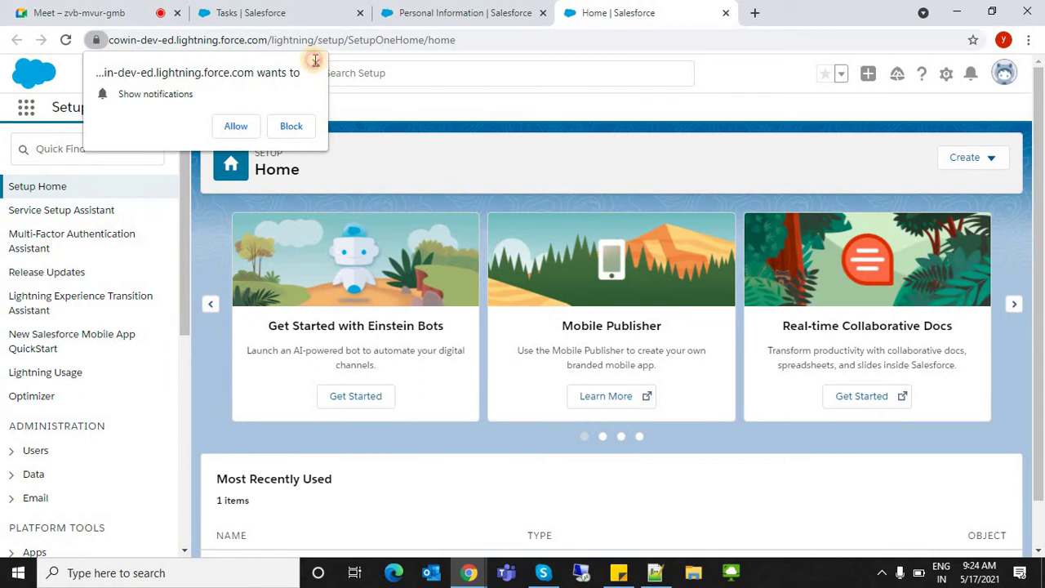
{"action": "left_click", "coordinate": [317, 61]}
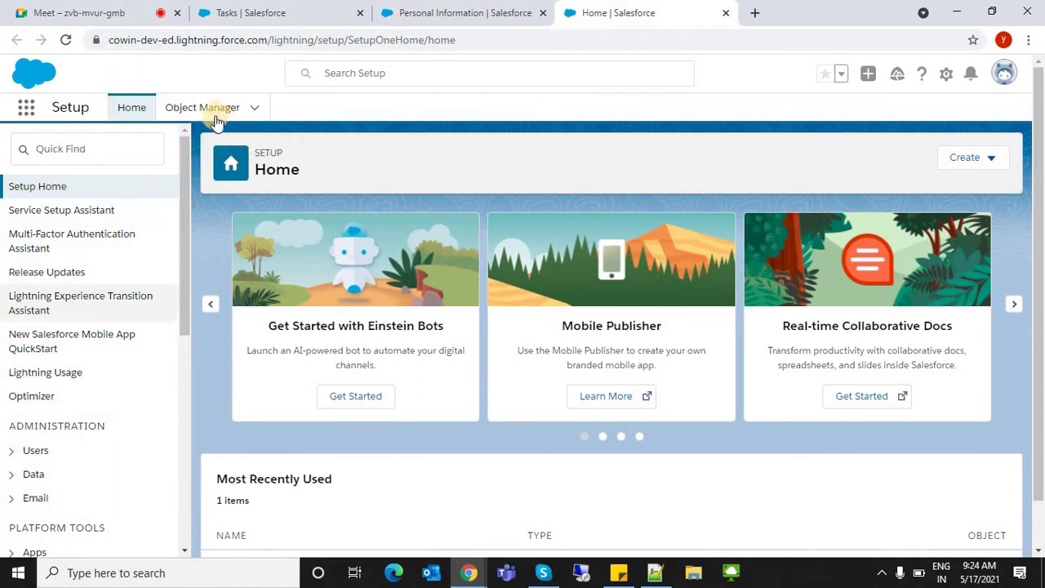
{"action": "scroll", "coordinate": [185, 327], "scroll_direction": "down", "scroll_amount": 5}
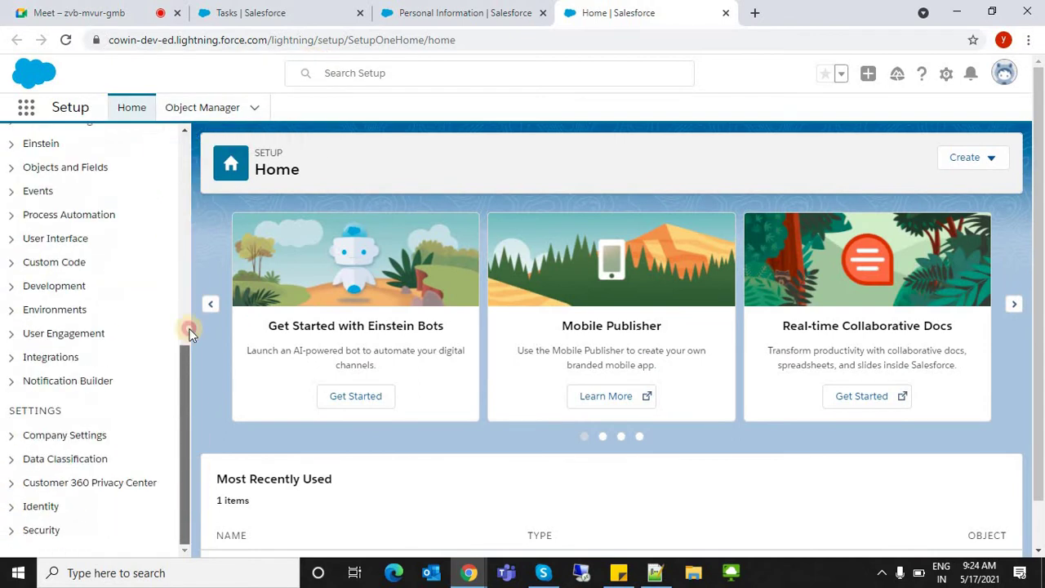
{"action": "scroll", "coordinate": [172, 131], "scroll_direction": "up", "scroll_amount": 5}
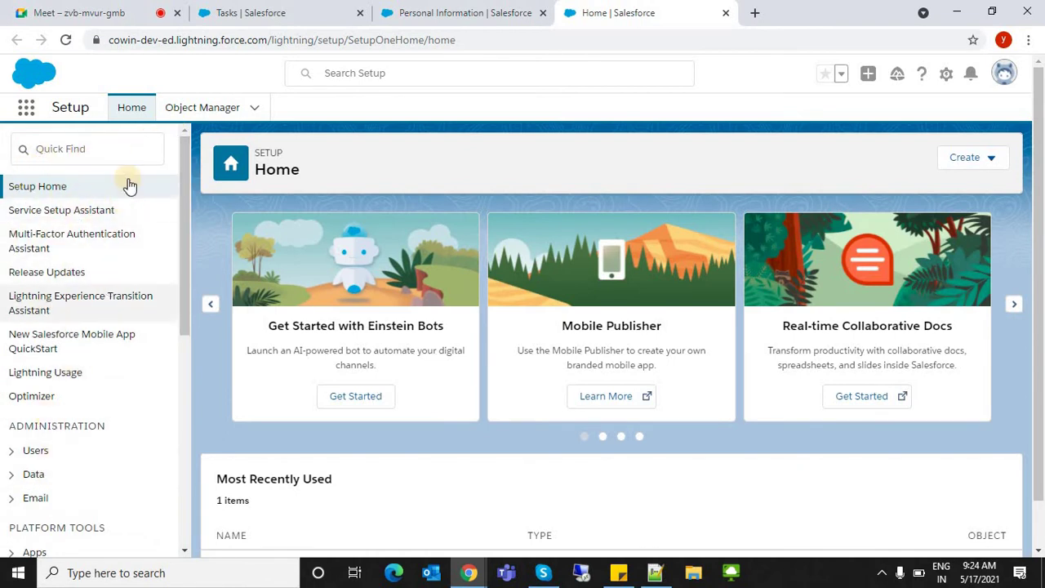
{"action": "scroll", "coordinate": [175, 436], "scroll_direction": "down", "scroll_amount": 5}
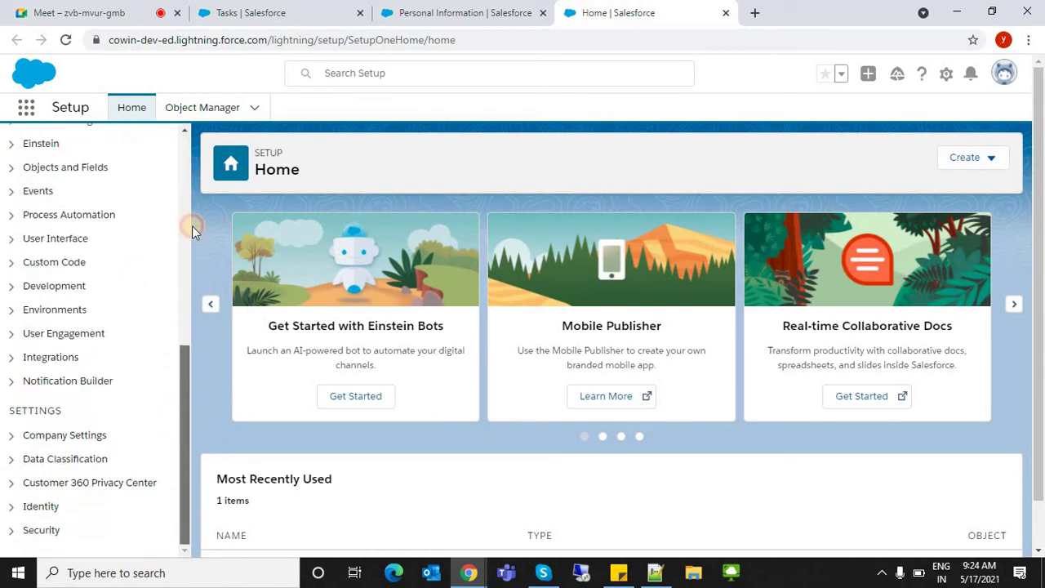
{"action": "scroll", "coordinate": [191, 226], "scroll_direction": "up", "scroll_amount": 4}
{"action": "scroll", "coordinate": [37, 291], "scroll_direction": "up", "scroll_amount": 2}
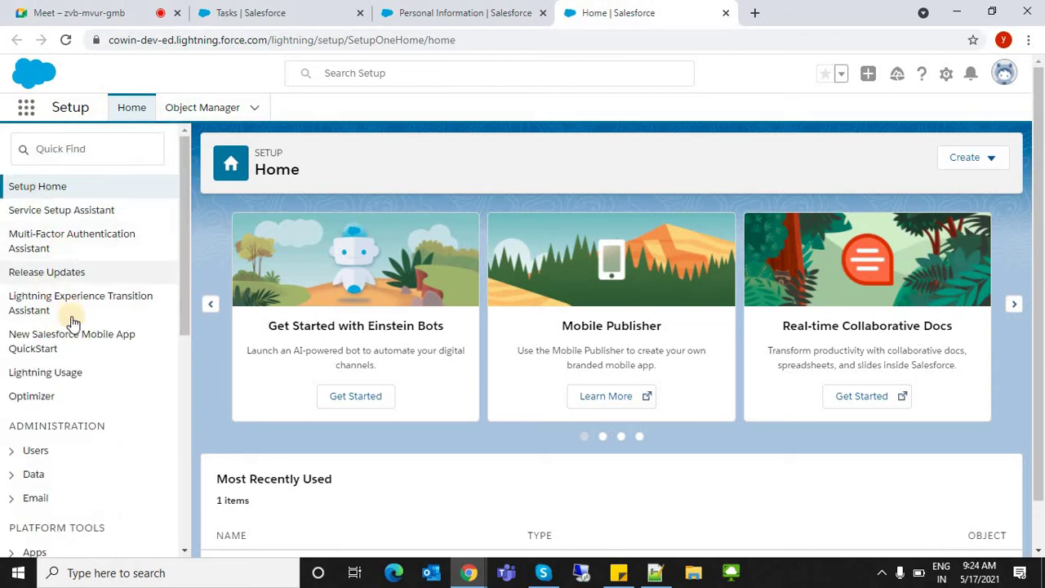
{"action": "left_click", "coordinate": [183, 261]}
{"action": "scroll", "coordinate": [177, 310], "scroll_direction": "down", "scroll_amount": 3}
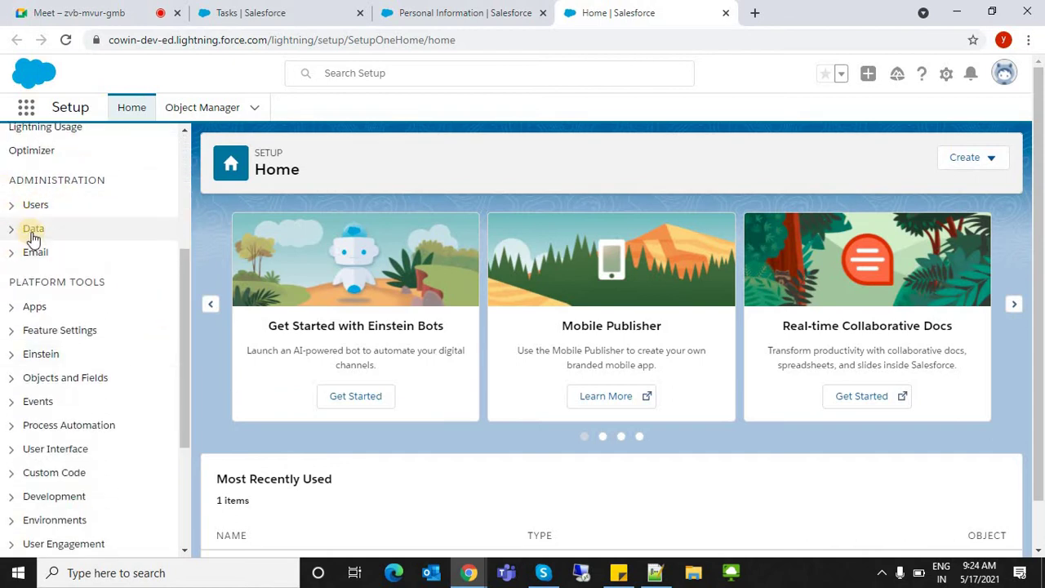
- Expand and collapse the Users, Data and Email sidebar sections
{"action": "left_click", "coordinate": [12, 209]}
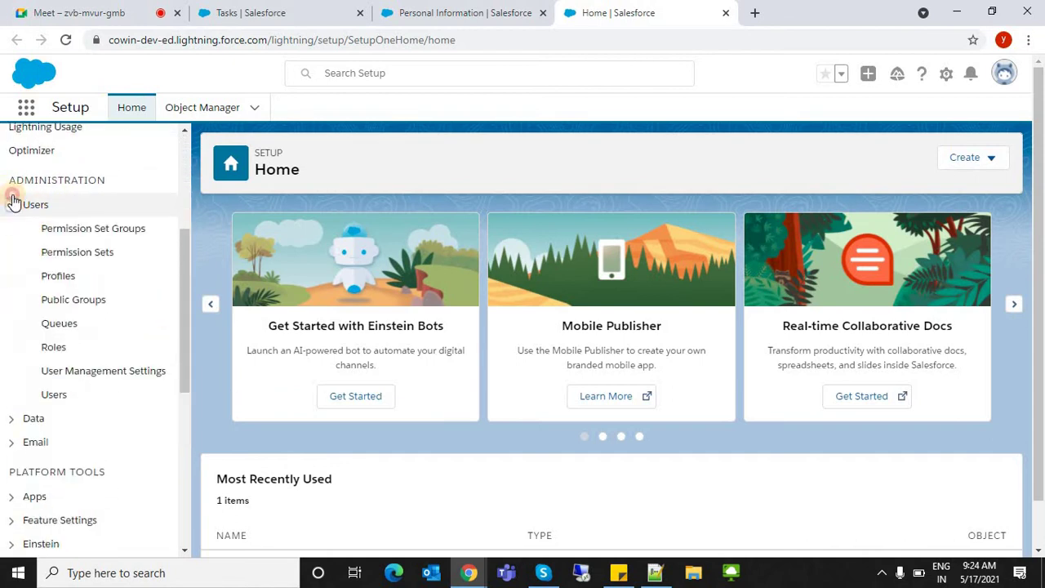
{"action": "left_click", "coordinate": [11, 206]}
{"action": "left_click", "coordinate": [12, 232]}
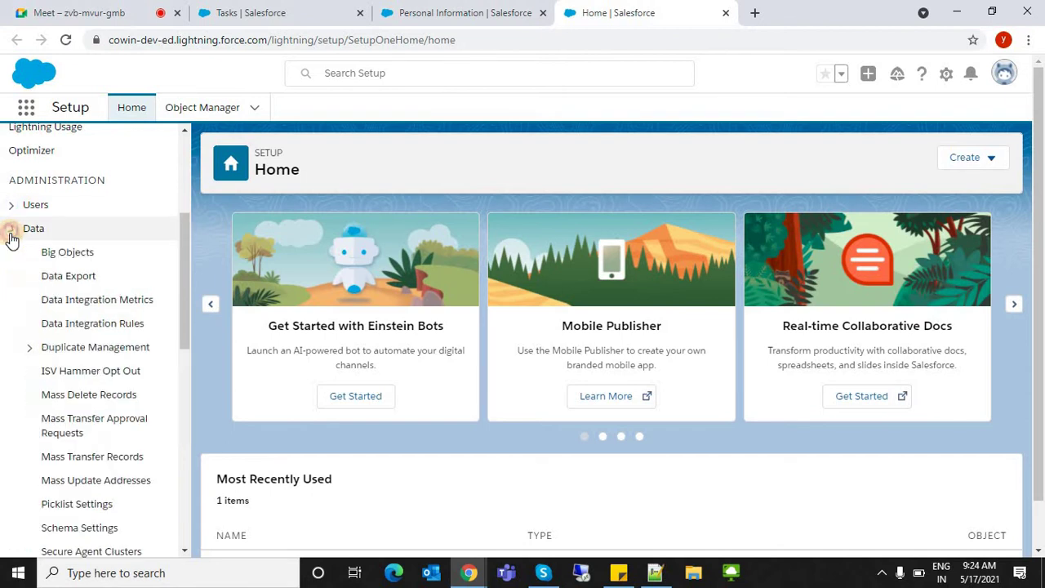
{"action": "left_click", "coordinate": [12, 241]}
{"action": "left_click", "coordinate": [14, 255]}
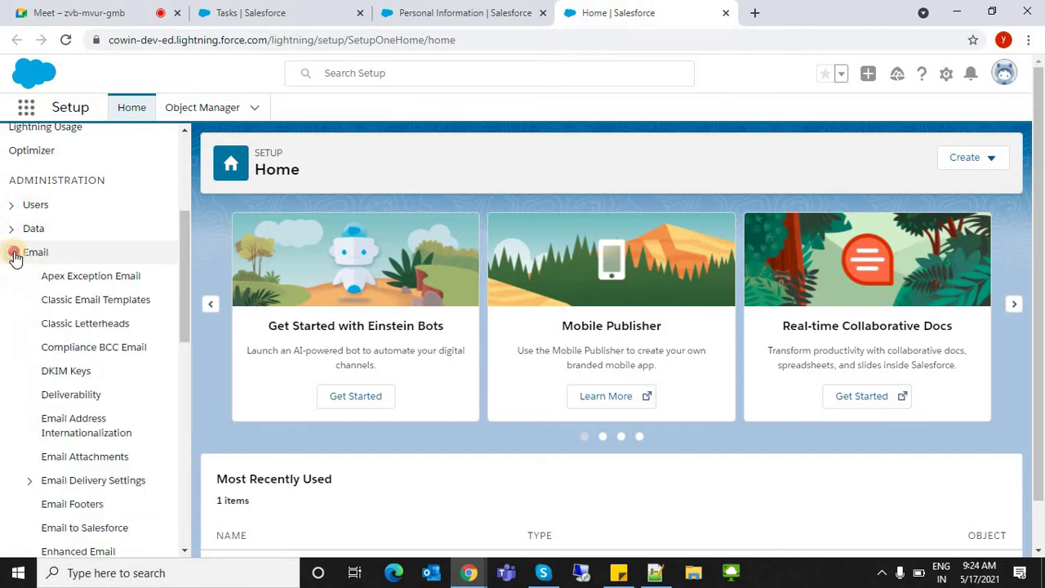
{"action": "left_click", "coordinate": [12, 252]}
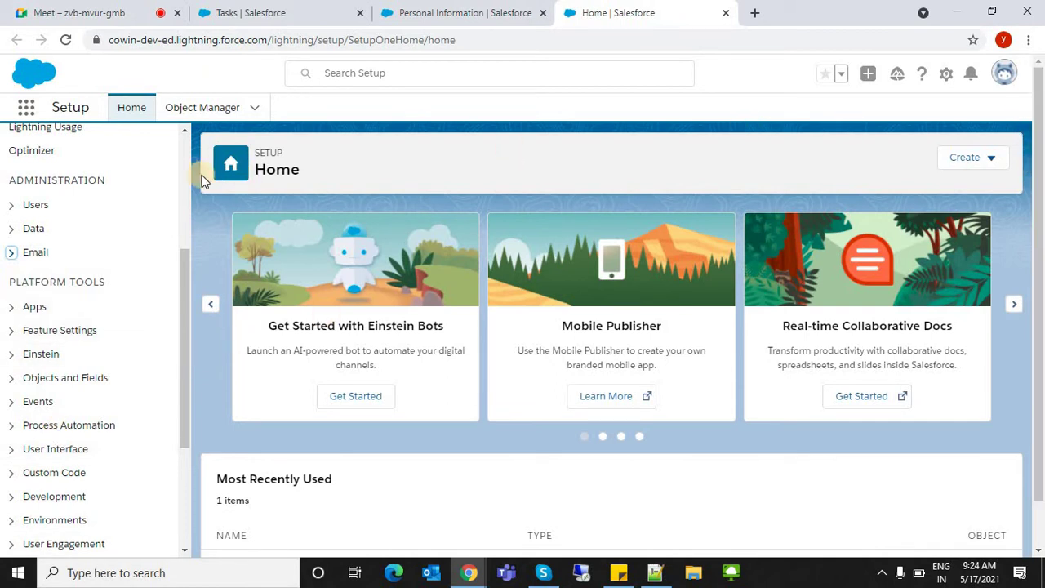
- Launch the Developer Console from the gear menu
{"action": "left_click", "coordinate": [187, 277]}
{"action": "left_click_drag", "start_coordinate": [187, 278], "coordinate": [210, 105]}
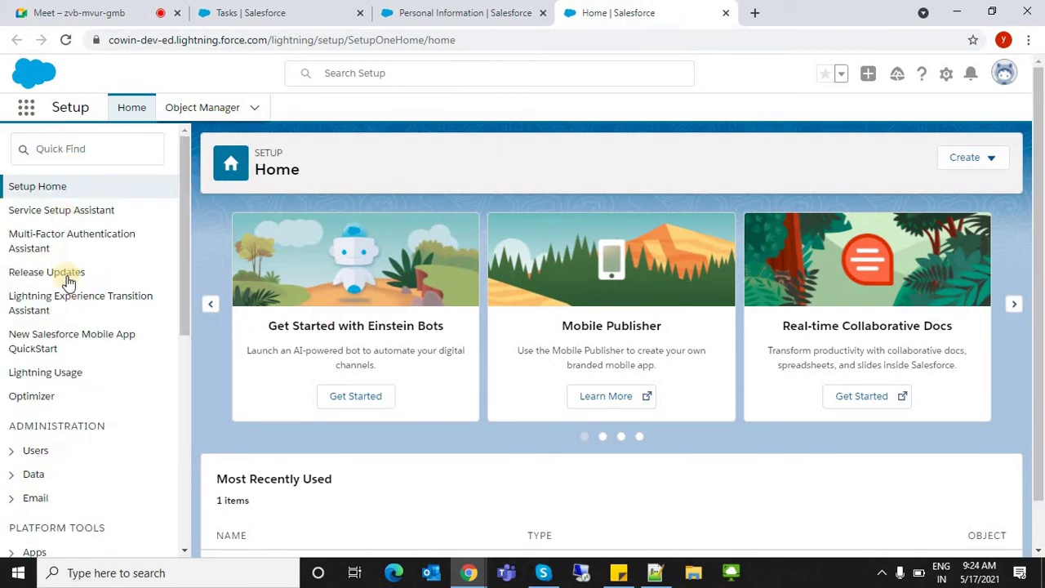
{"action": "left_click", "coordinate": [944, 78]}
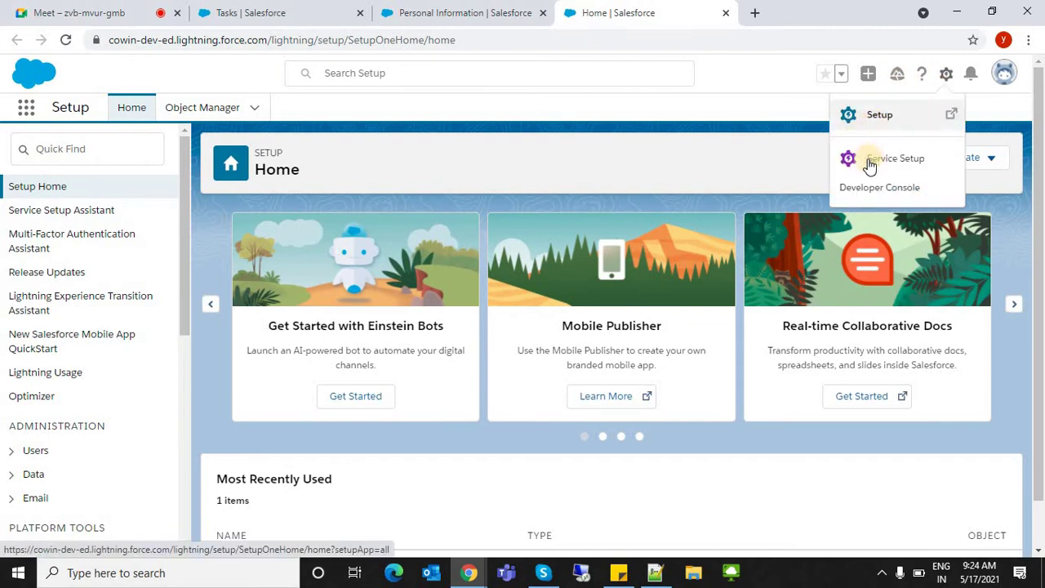
{"action": "left_click", "coordinate": [921, 187]}
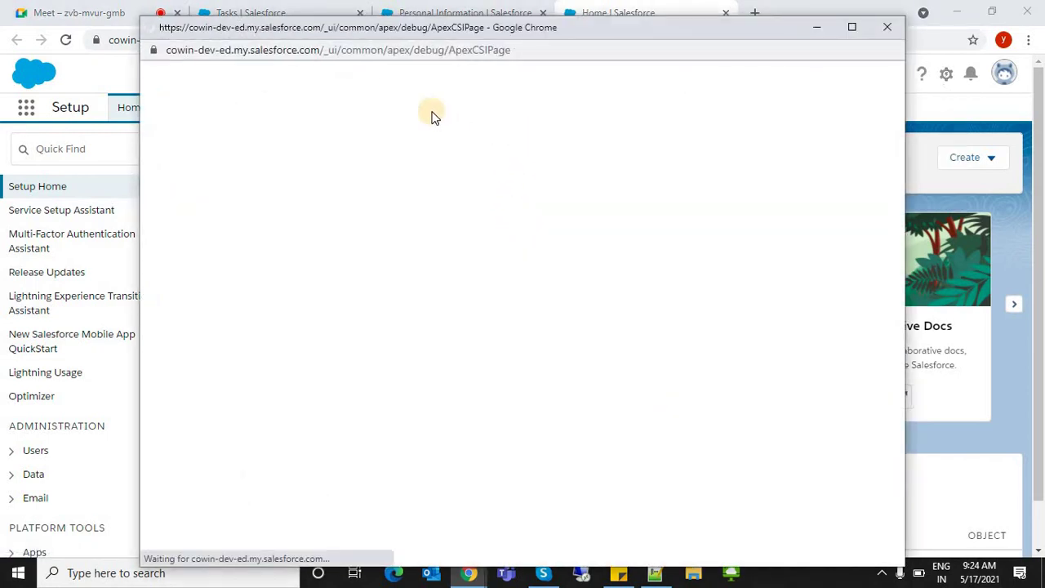
- Maximize the Developer Console and open Account.obj via Ctrl+Shift+O to view its fields
{"action": "left_click", "coordinate": [382, 55]}
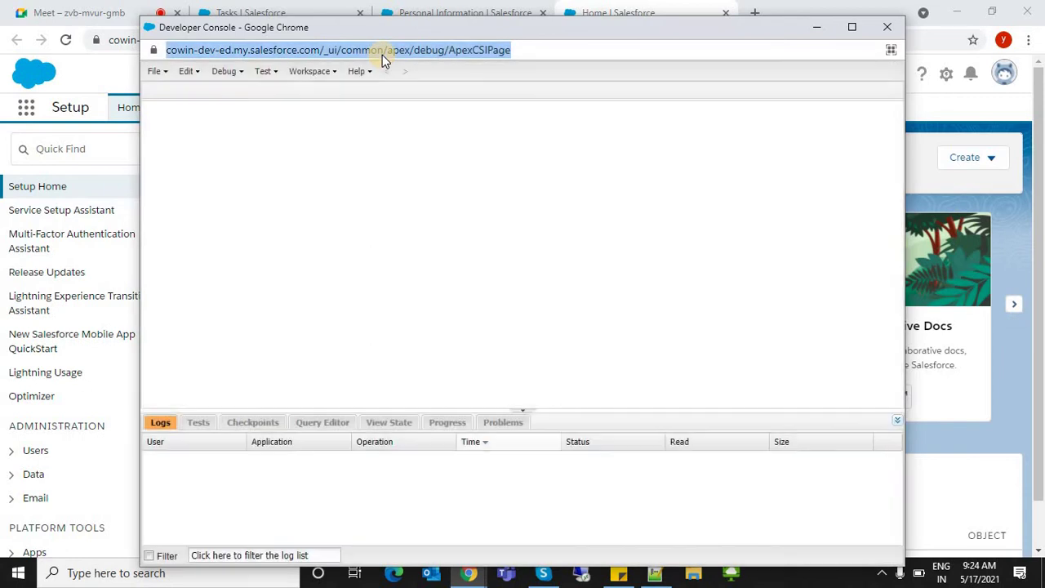
{"action": "left_click", "coordinate": [451, 220]}
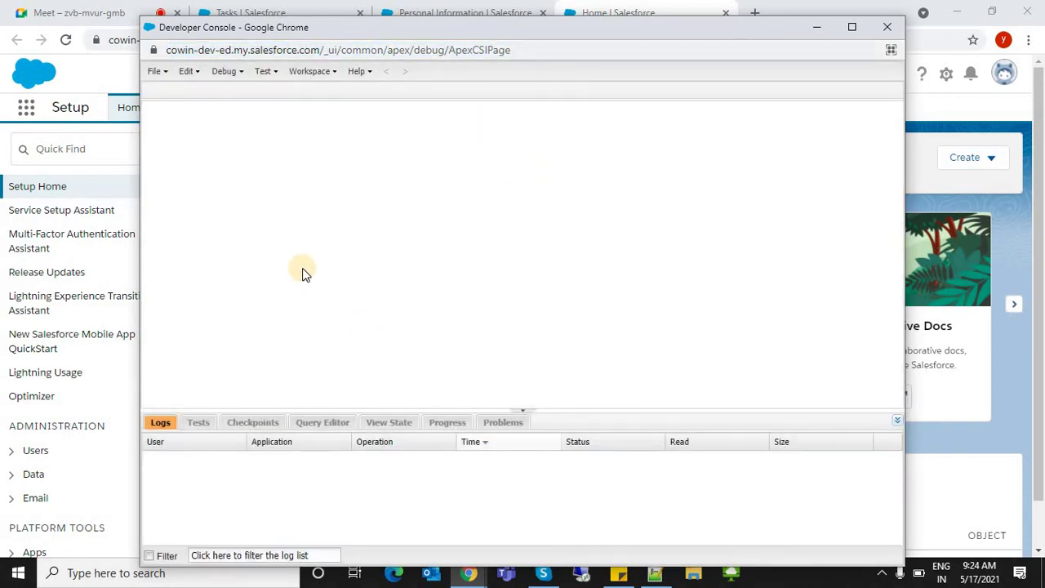
{"action": "left_click", "coordinate": [852, 27]}
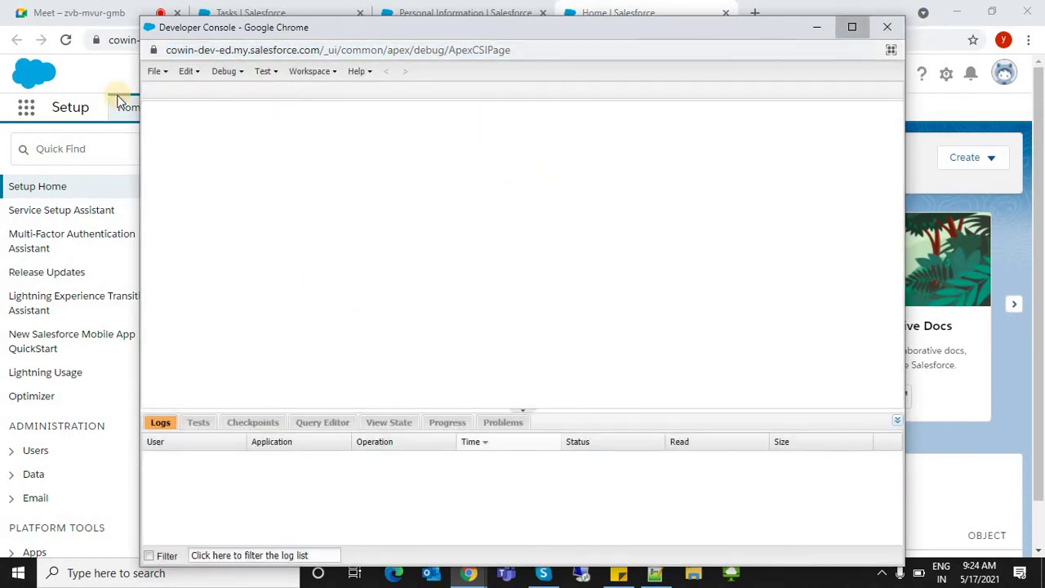
{"action": "left_click", "coordinate": [18, 49]}
{"action": "mouse_move", "coordinate": [23, 72]}
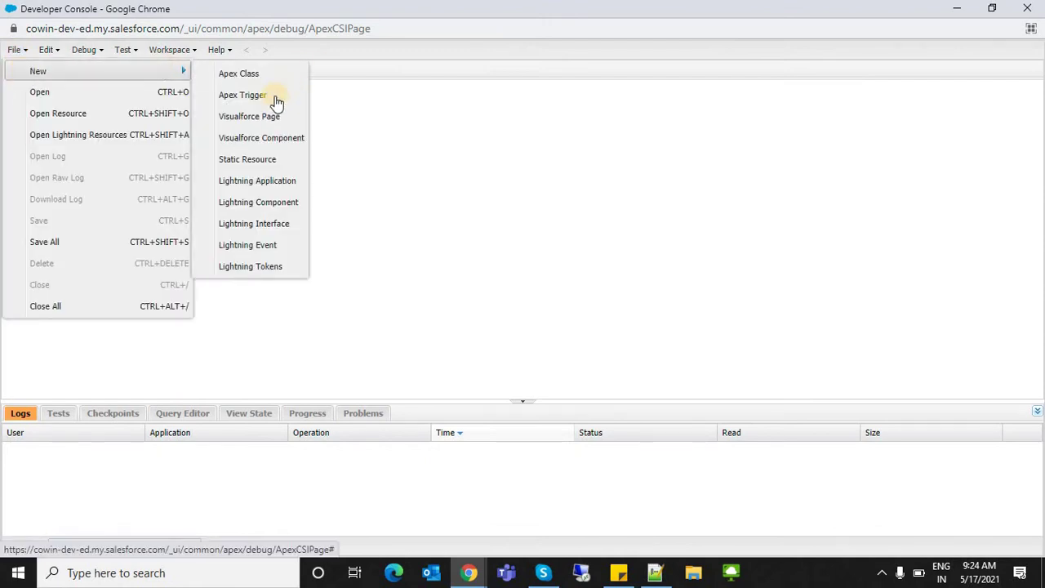
{"action": "left_click", "coordinate": [422, 169]}
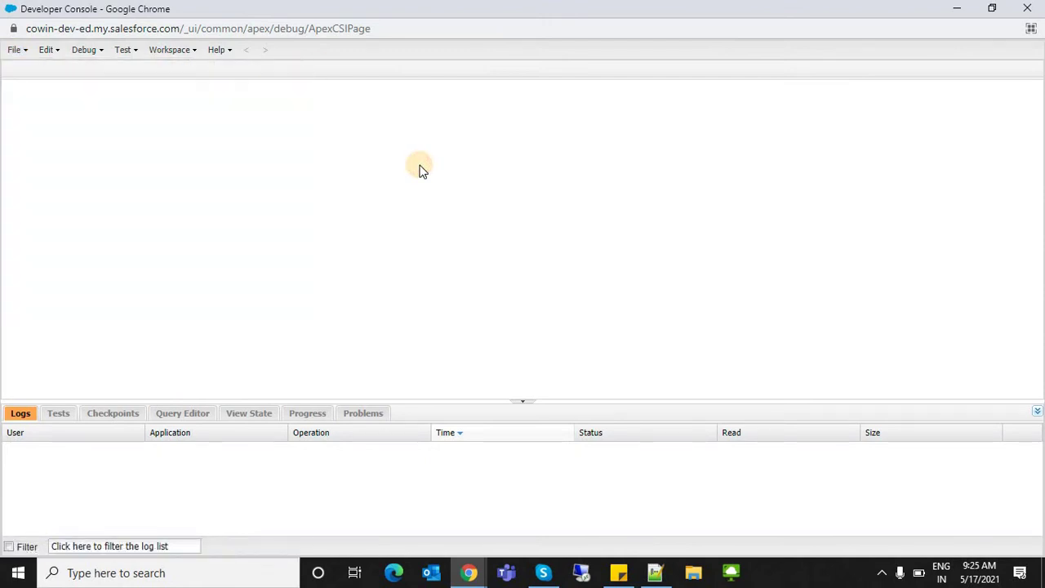
{"action": "key", "text": "ctrl+shift+o"}
{"action": "double_click", "coordinate": [404, 174]}
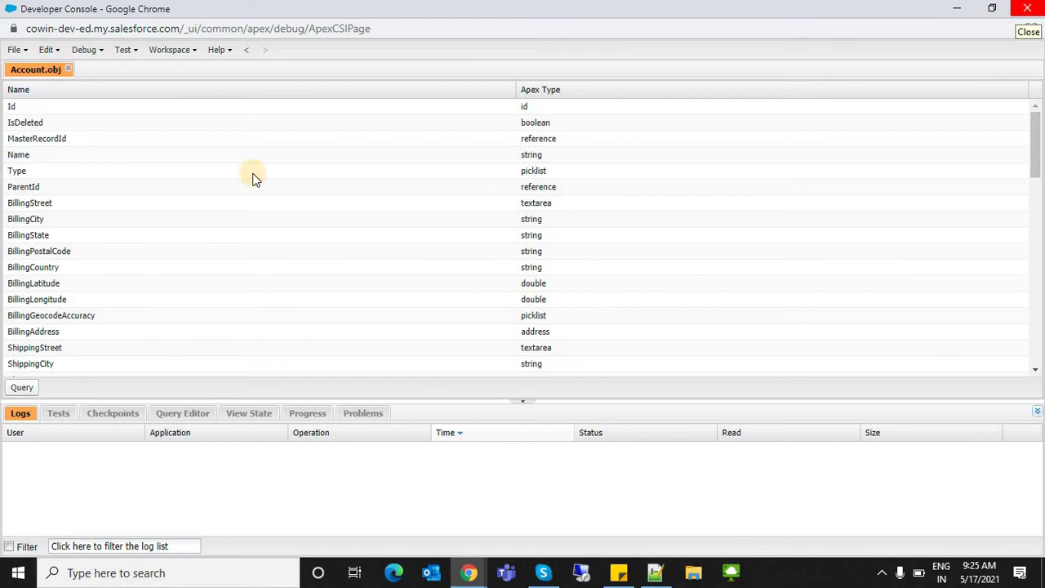
- Browse the File and Debug menus, then close the Developer Console window
{"action": "left_click", "coordinate": [12, 51]}
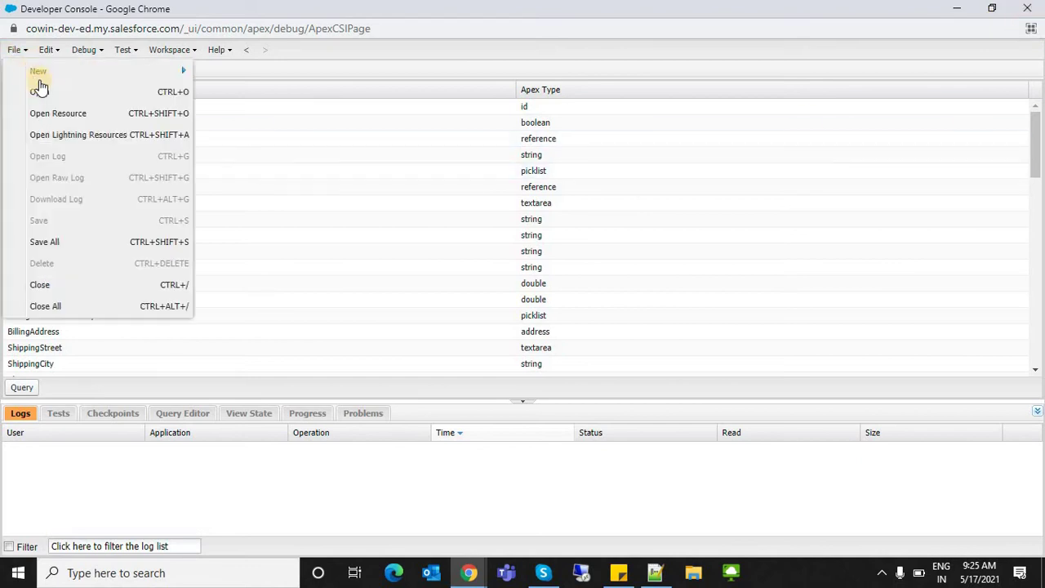
{"action": "mouse_move", "coordinate": [163, 71]}
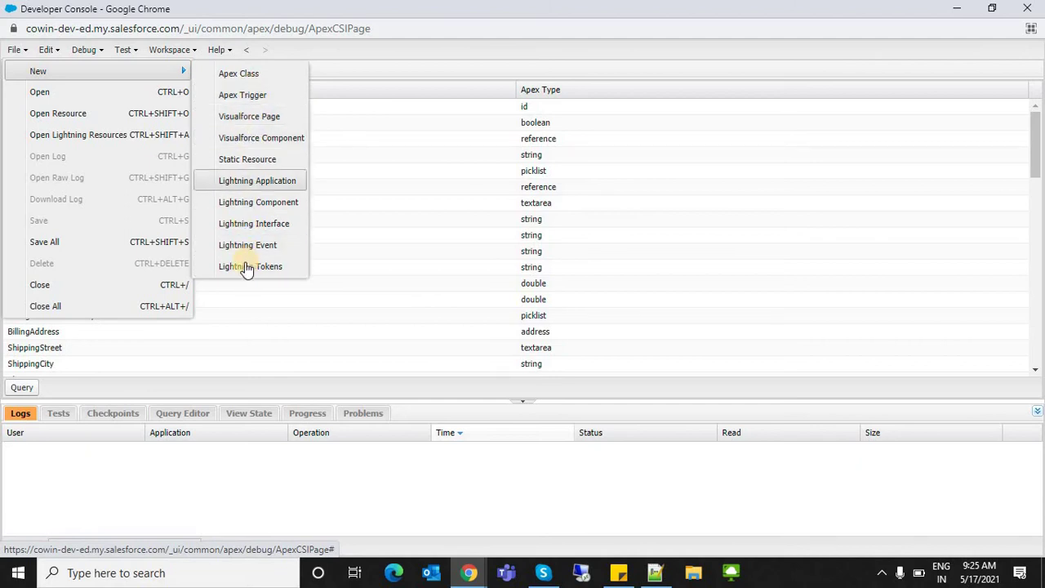
{"action": "left_click", "coordinate": [393, 62]}
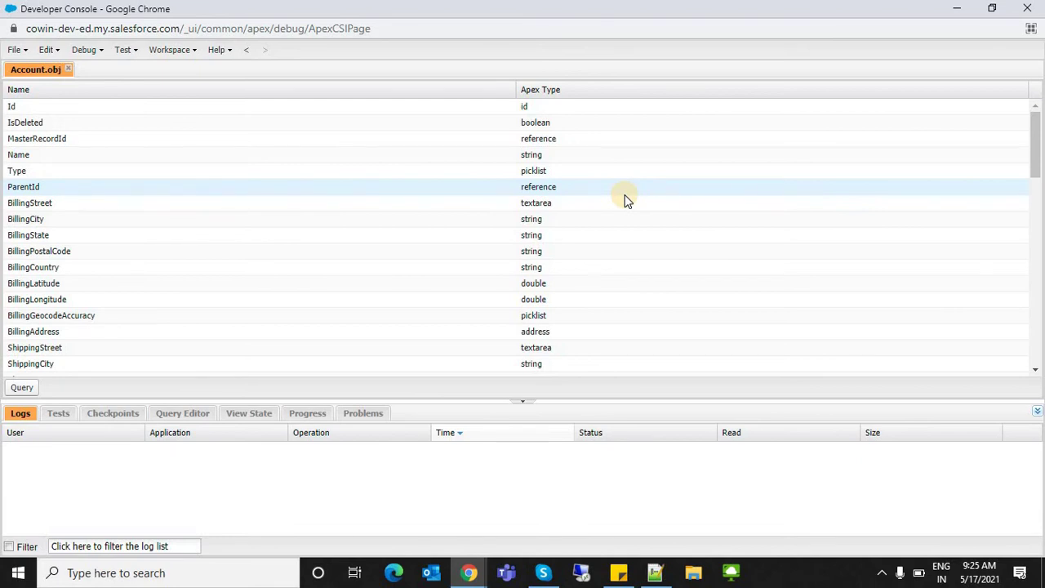
{"action": "left_click", "coordinate": [92, 51]}
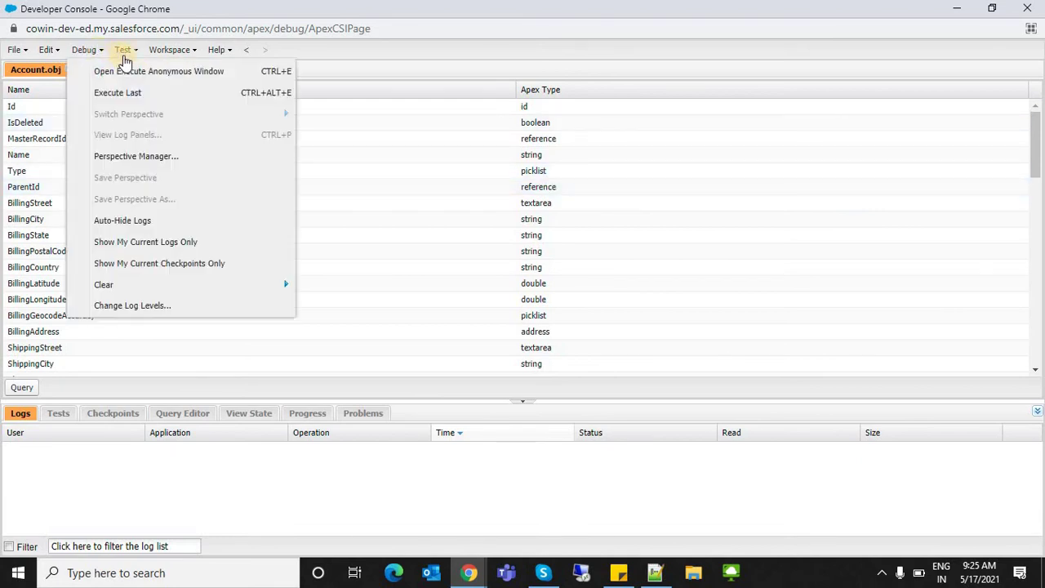
{"action": "mouse_move", "coordinate": [162, 51]}
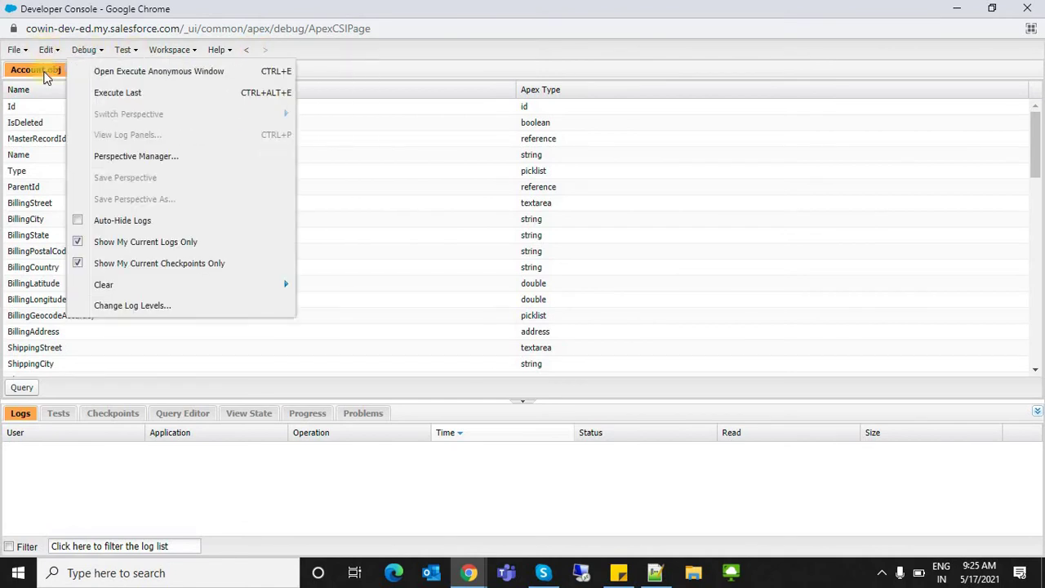
{"action": "mouse_move", "coordinate": [46, 50]}
{"action": "left_click", "coordinate": [1037, 8]}
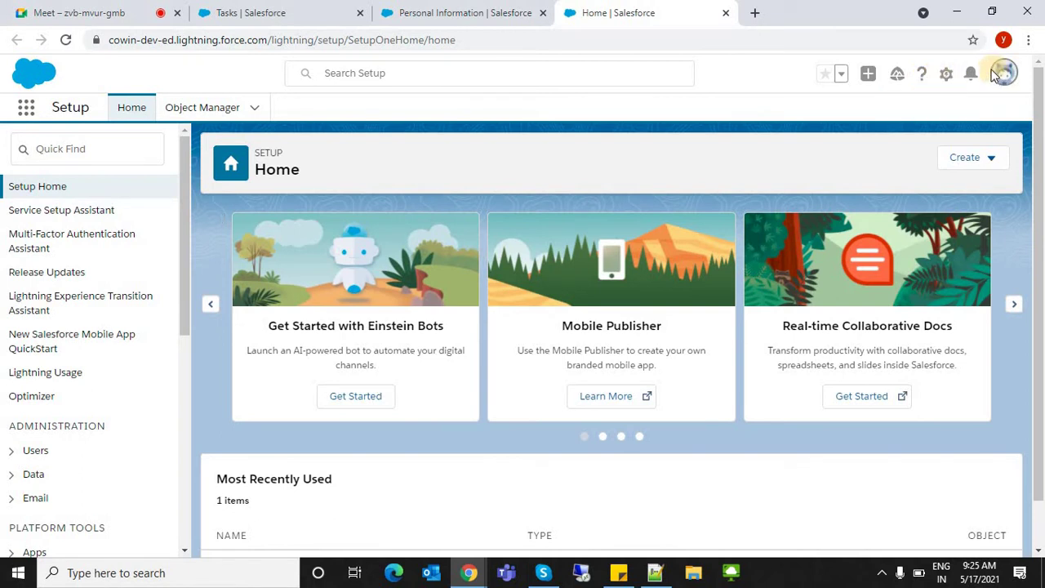
- Open Help & Training, choose Getting Started, and scroll through its topic list
{"action": "left_click", "coordinate": [922, 74]}
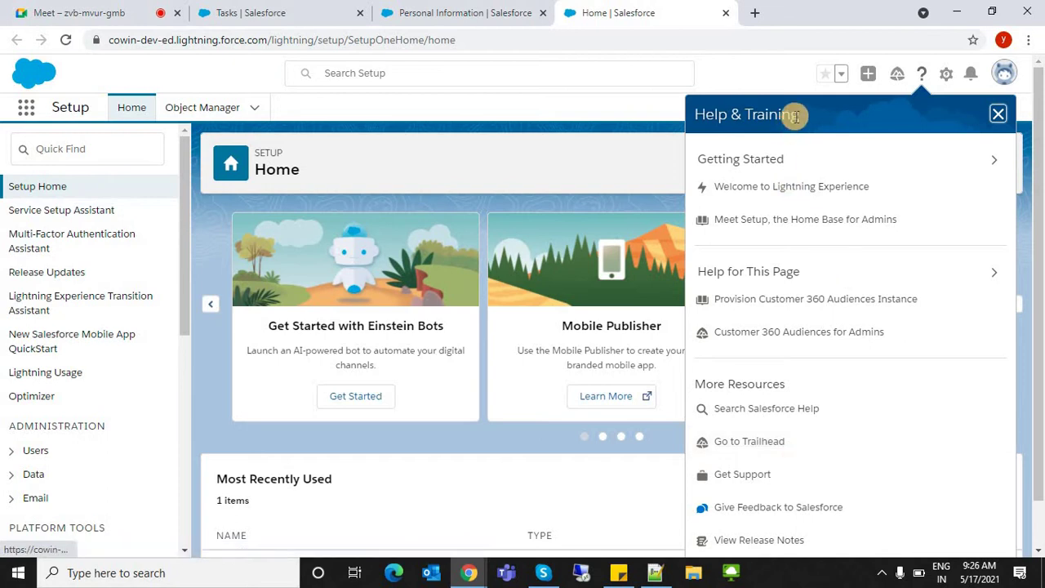
{"action": "left_click", "coordinate": [736, 160]}
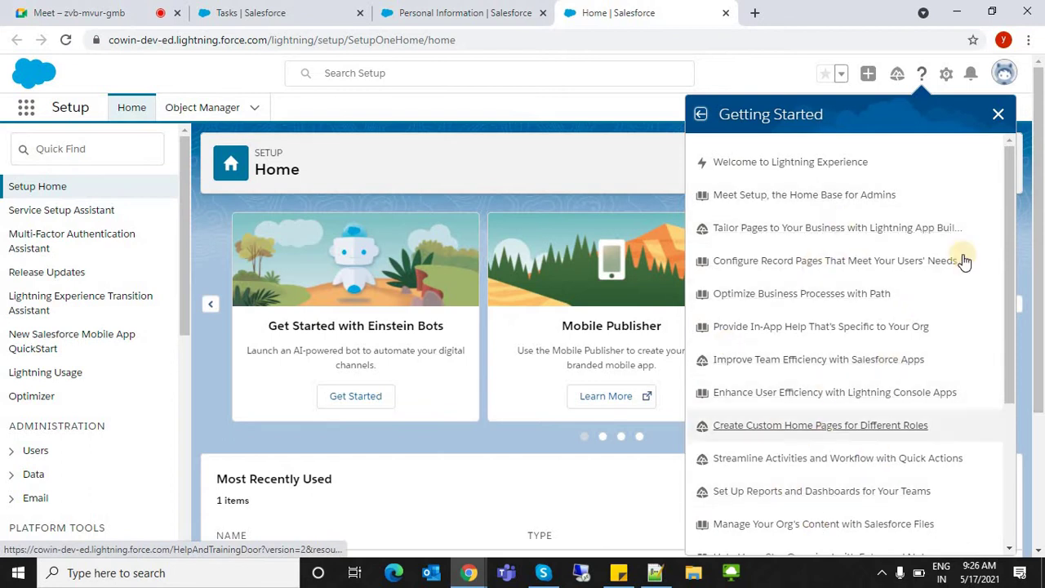
{"action": "left_click", "coordinate": [1010, 228]}
{"action": "left_click_drag", "start_coordinate": [1009, 229], "coordinate": [979, 438]}
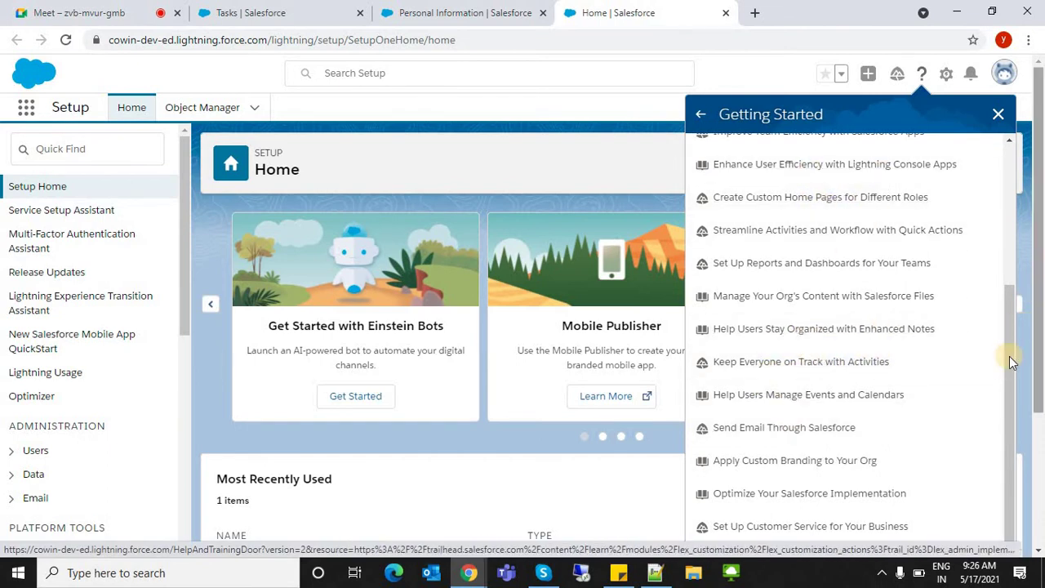
{"action": "scroll", "coordinate": [987, 289], "scroll_direction": "up", "scroll_amount": 5}
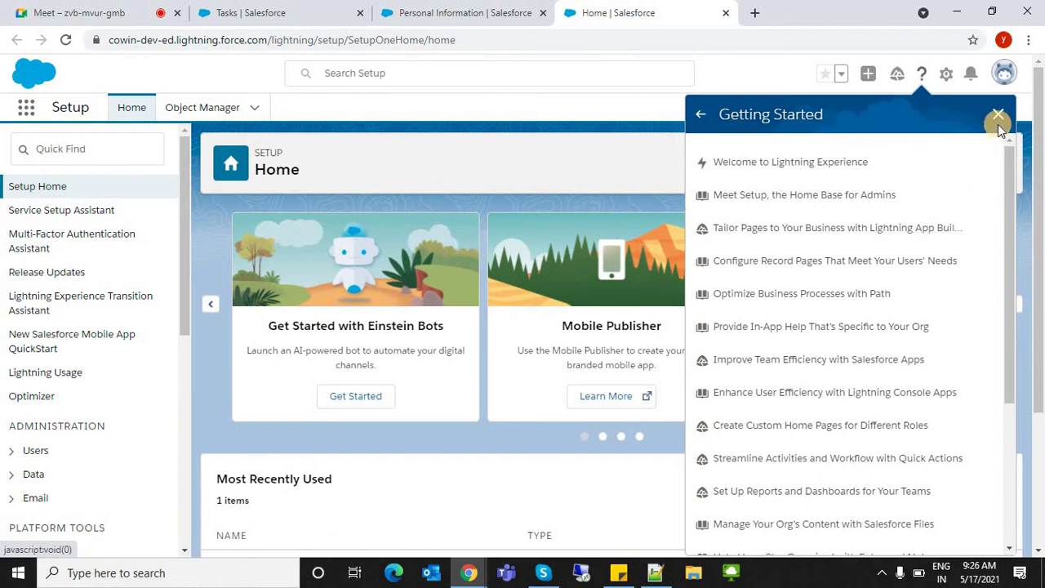
- Skim the 'Tailor Pages to Your Business with Lightning App Builder' Trailhead unit, then close it
{"action": "left_click", "coordinate": [775, 228]}
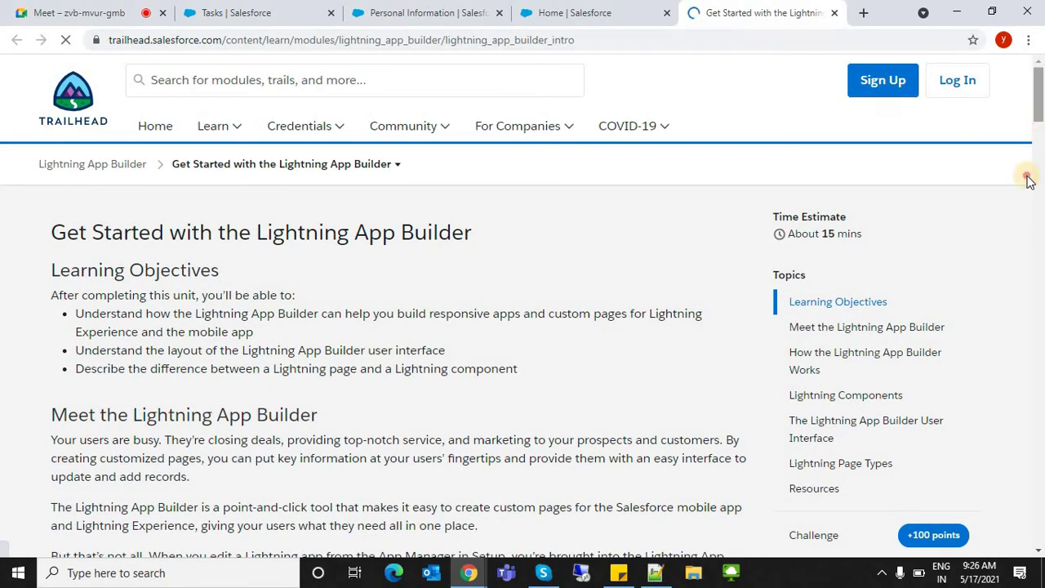
{"action": "scroll", "coordinate": [1037, 349], "scroll_direction": "down", "scroll_amount": 10}
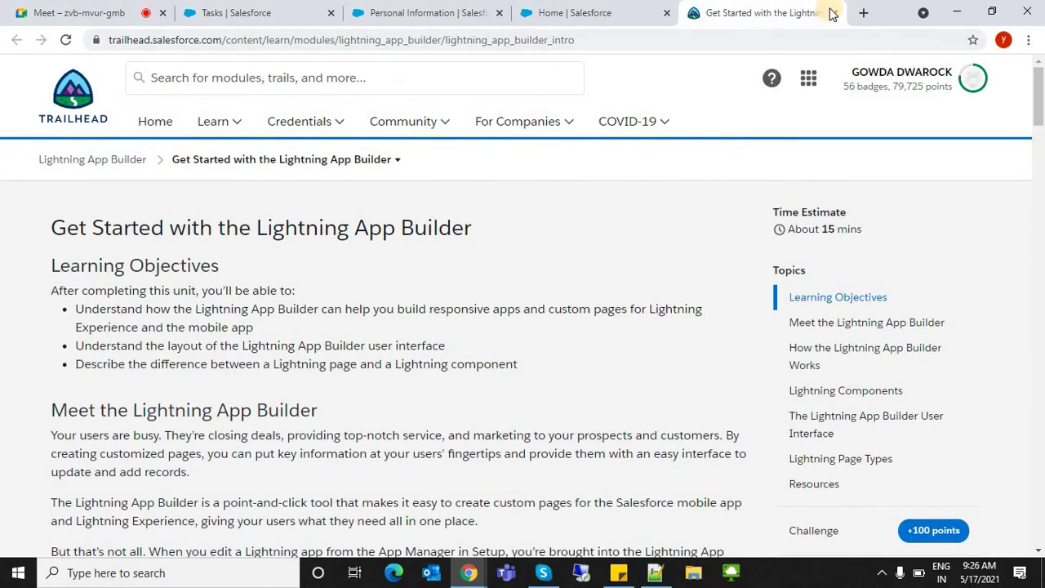
{"action": "key", "text": "ctrl+w"}
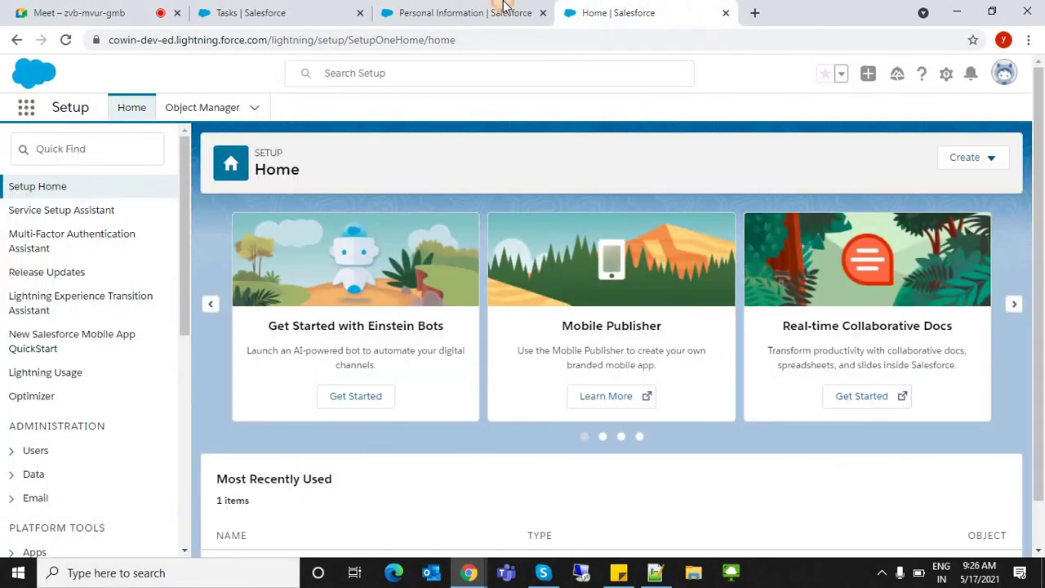
{"action": "left_click", "coordinate": [504, 6]}
{"action": "left_click", "coordinate": [706, 18]}
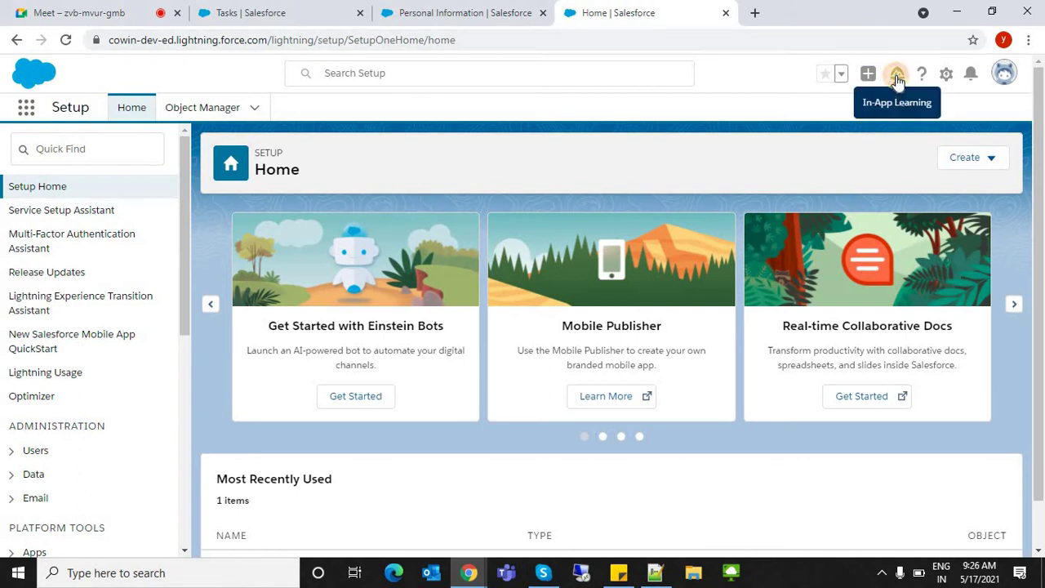
{"action": "left_click", "coordinate": [897, 76]}
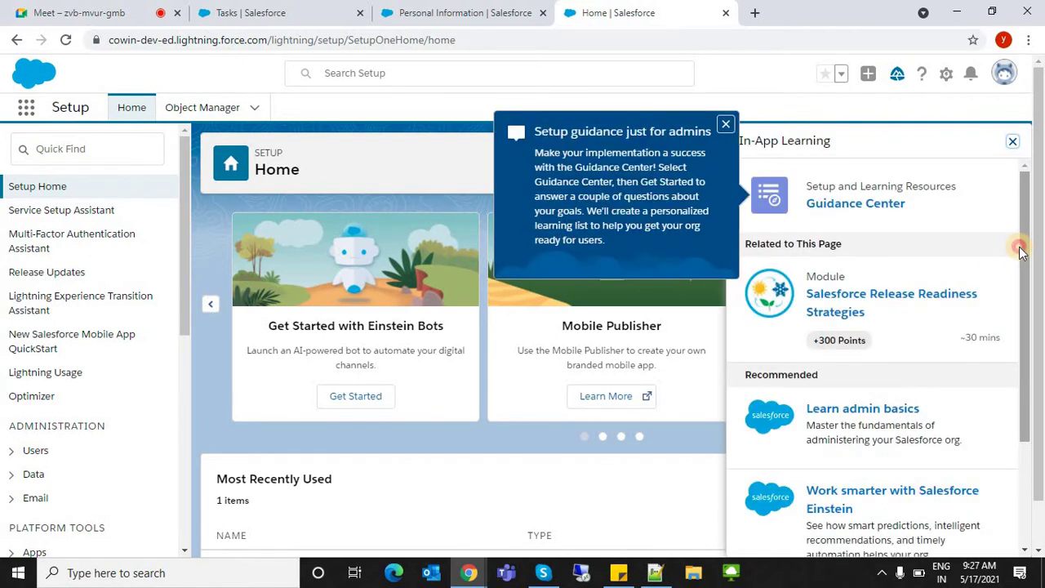
{"action": "left_click_drag", "start_coordinate": [1019, 249], "coordinate": [1014, 473]}
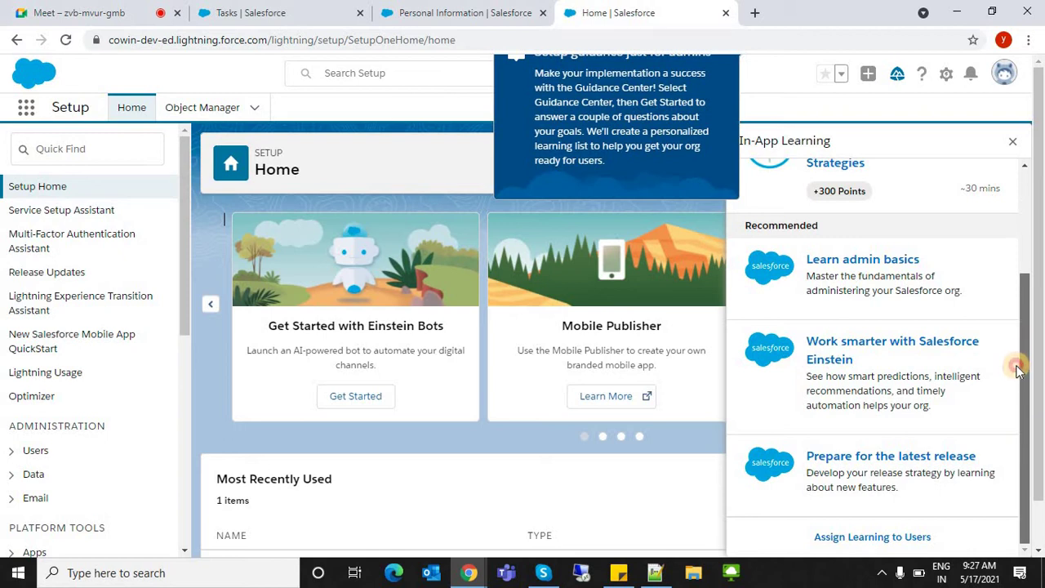
{"action": "left_click", "coordinate": [1020, 180]}
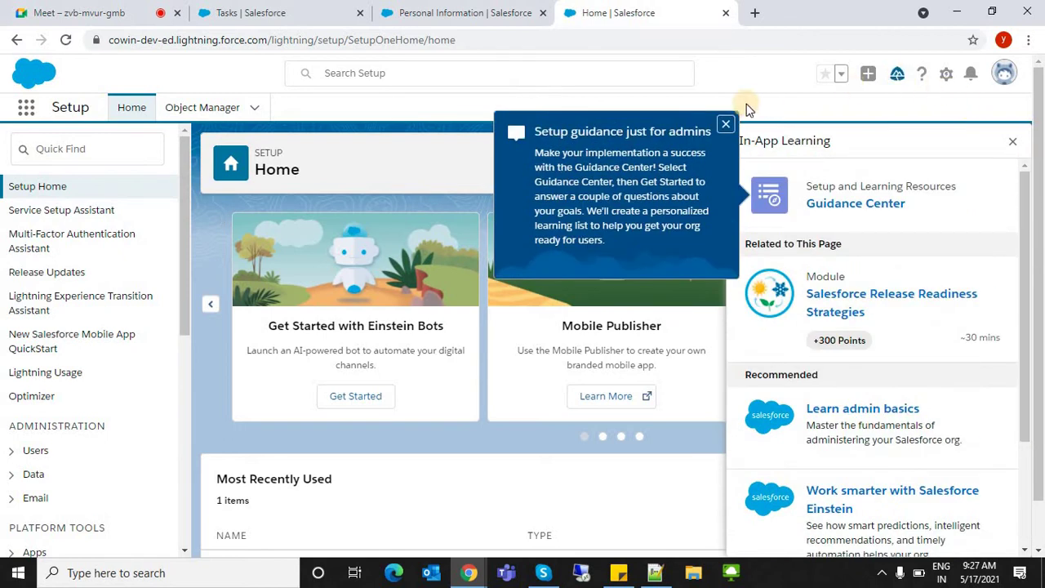
{"action": "left_click", "coordinate": [728, 124]}
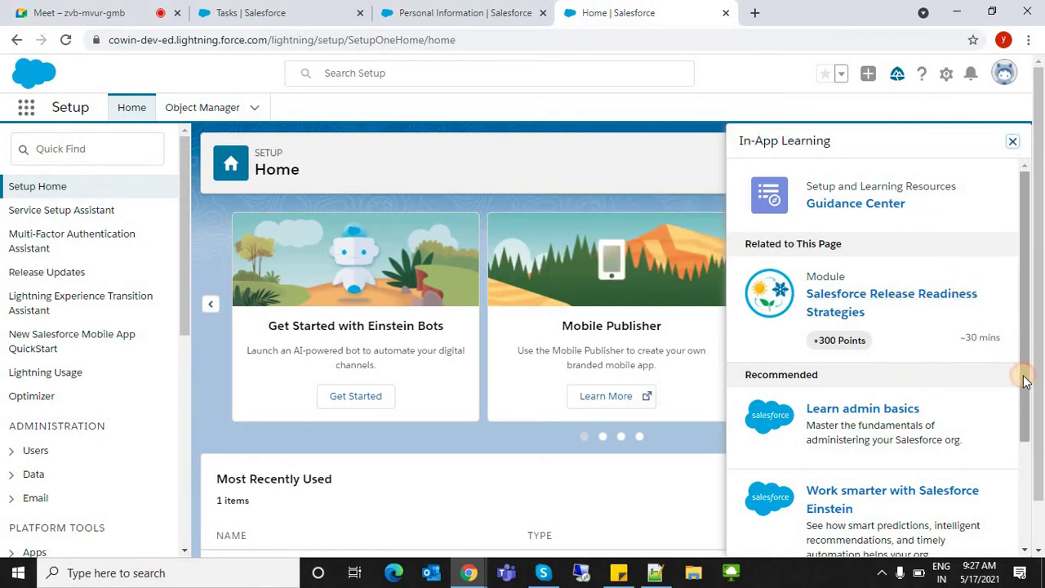
{"action": "scroll", "coordinate": [863, 373], "scroll_direction": "down", "scroll_amount": 1}
{"action": "left_click", "coordinate": [857, 371]}
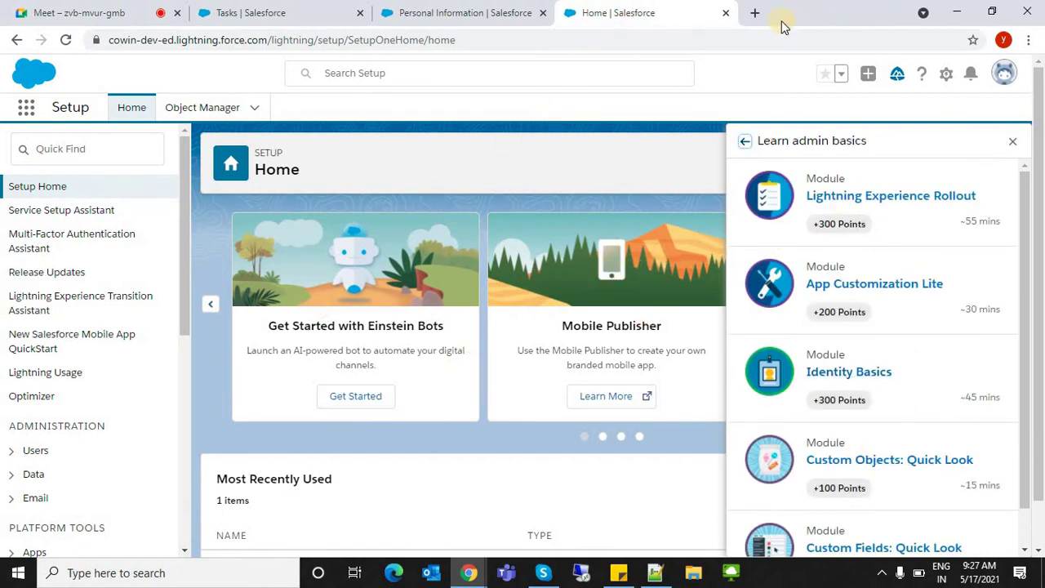
{"action": "left_click", "coordinate": [758, 13]}
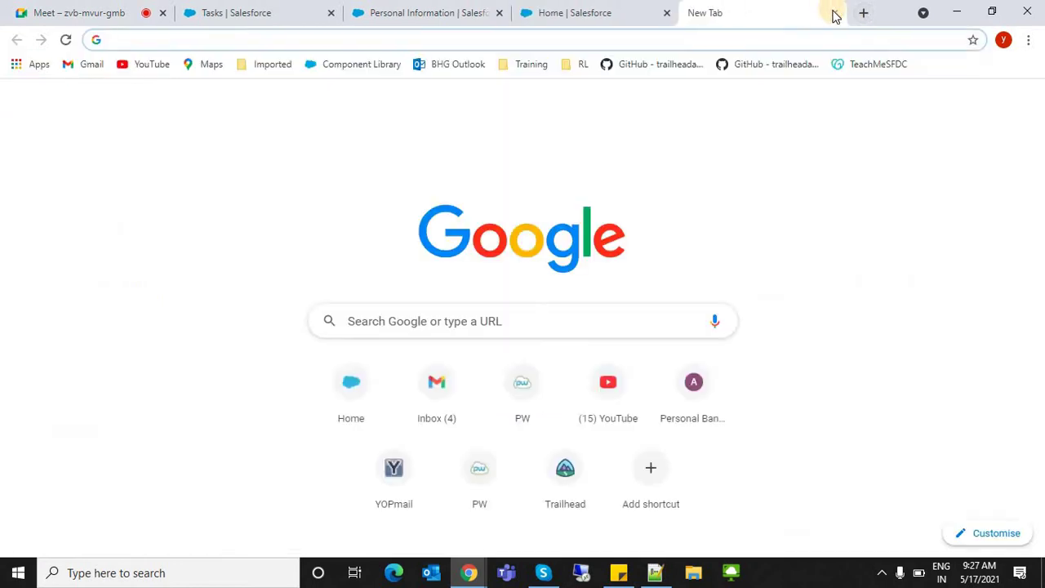
{"action": "left_click", "coordinate": [832, 12]}
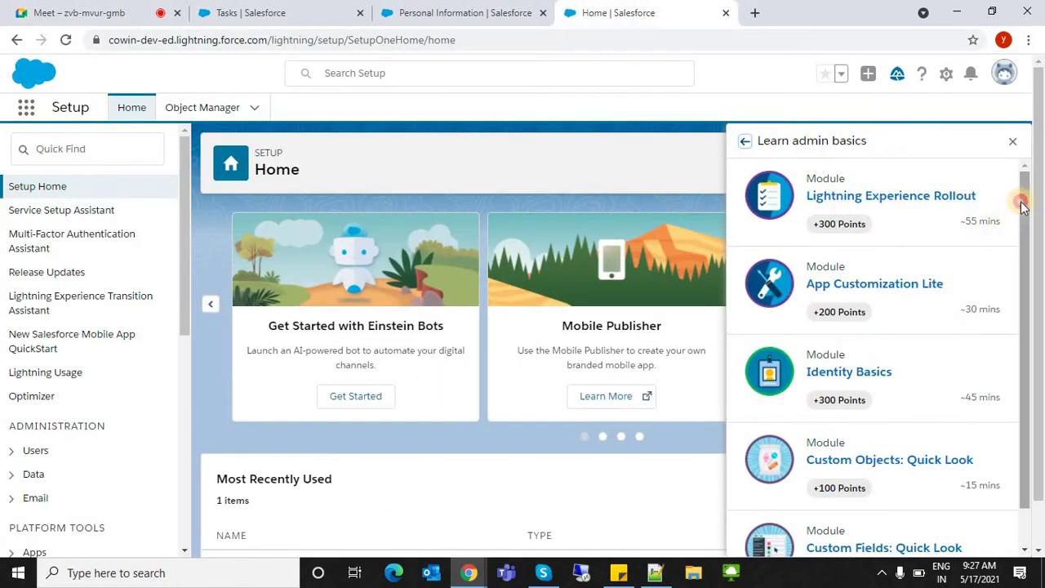
{"action": "scroll", "coordinate": [1020, 196], "scroll_direction": "down", "scroll_amount": 1}
{"action": "scroll", "coordinate": [1012, 178], "scroll_direction": "up", "scroll_amount": 1}
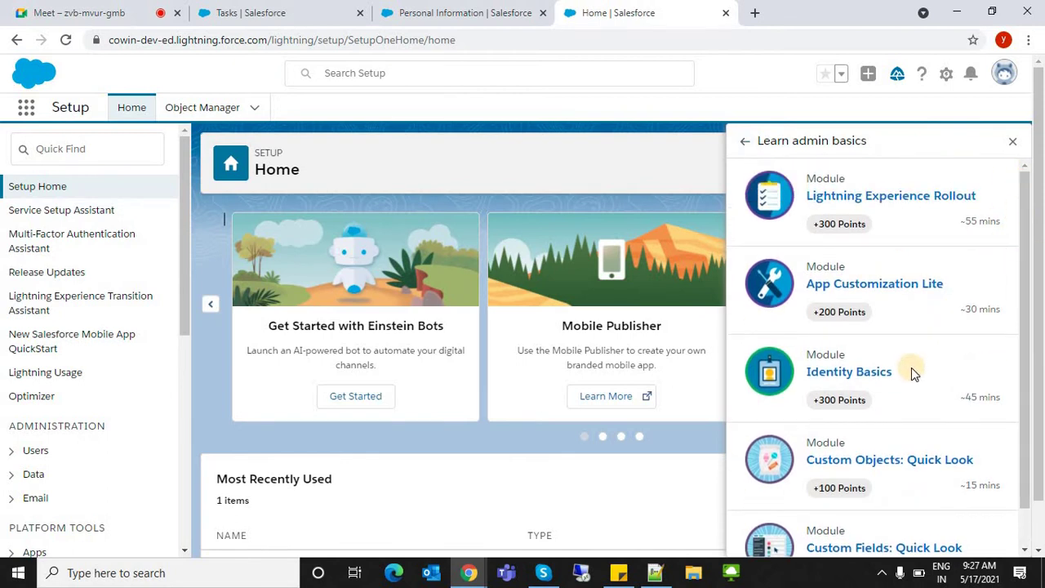
{"action": "left_click", "coordinate": [841, 464]}
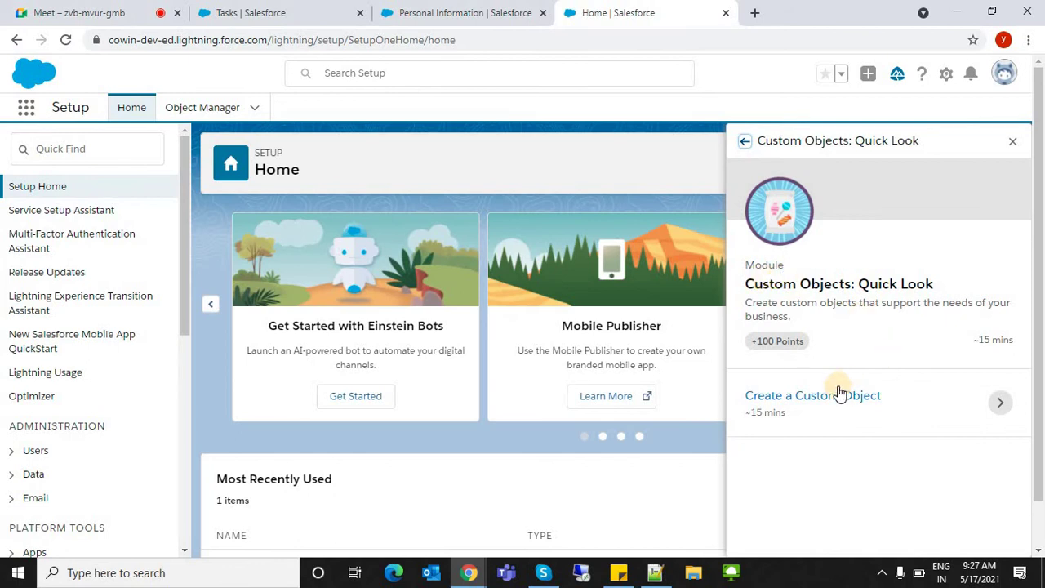
{"action": "left_click", "coordinate": [841, 394]}
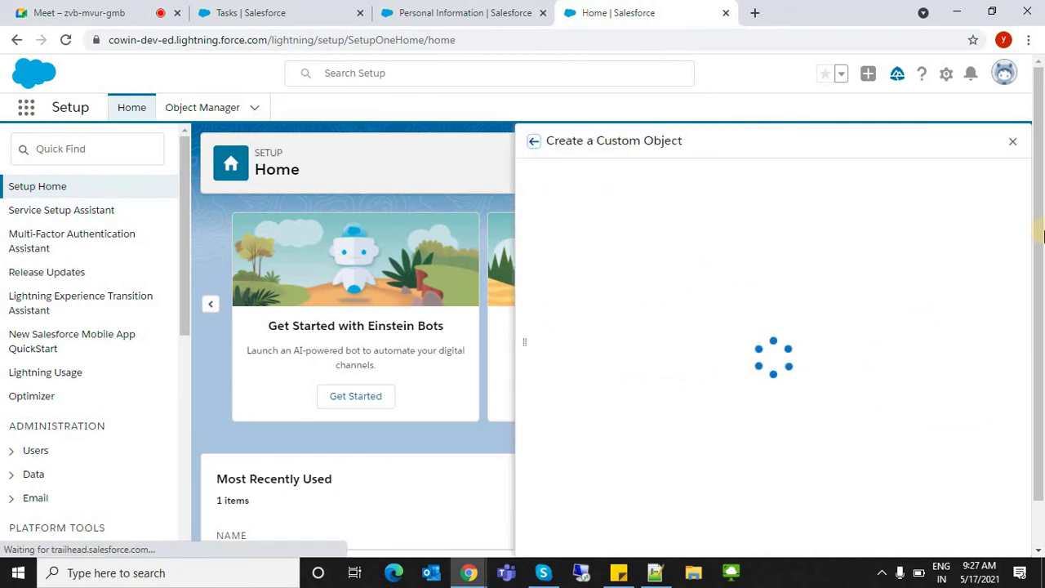
{"action": "scroll", "coordinate": [1022, 458], "scroll_direction": "down", "scroll_amount": 15}
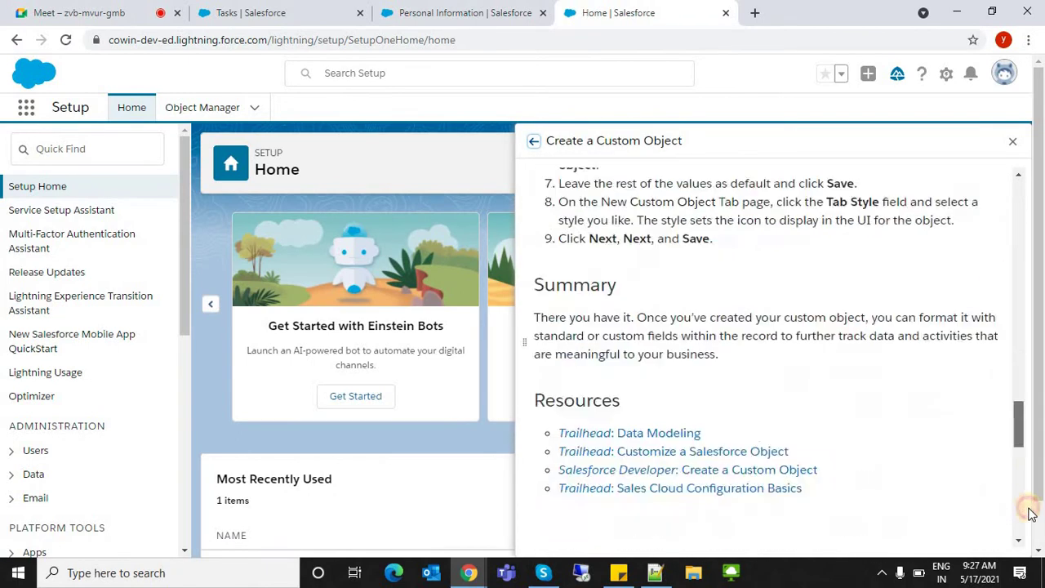
{"action": "scroll", "coordinate": [1004, 327], "scroll_direction": "up", "scroll_amount": 15}
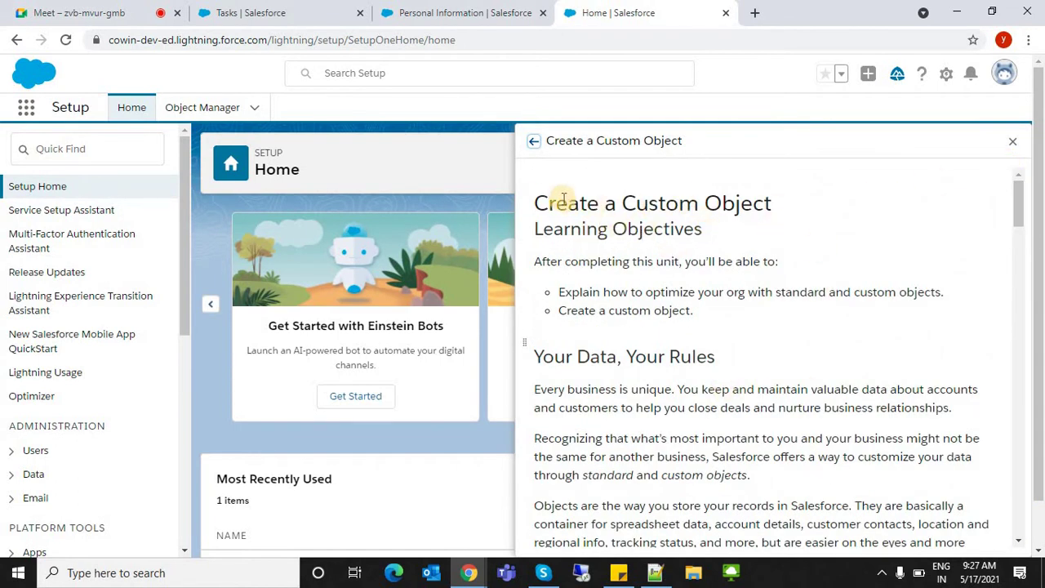
{"action": "left_click_drag", "start_coordinate": [534, 202], "coordinate": [664, 572]}
{"action": "left_click_drag", "start_coordinate": [740, 457], "coordinate": [767, 581]}
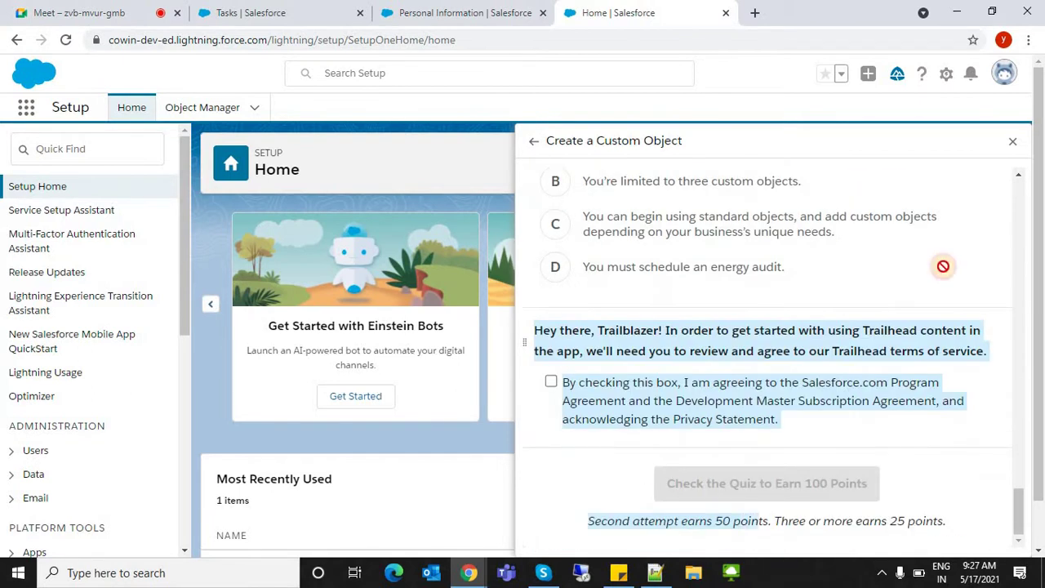
{"action": "left_click", "coordinate": [1013, 141]}
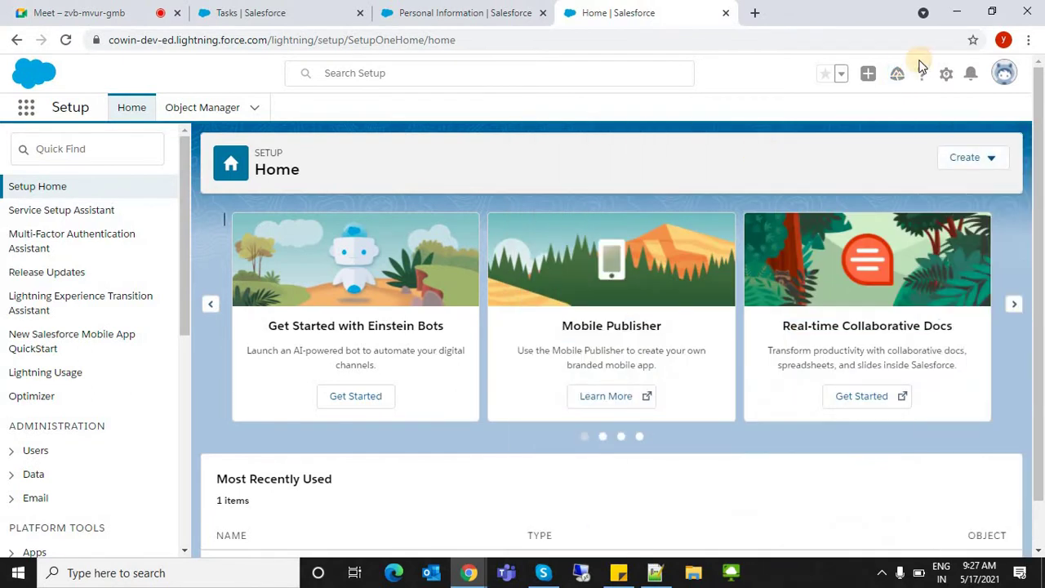
{"action": "left_click", "coordinate": [897, 74]}
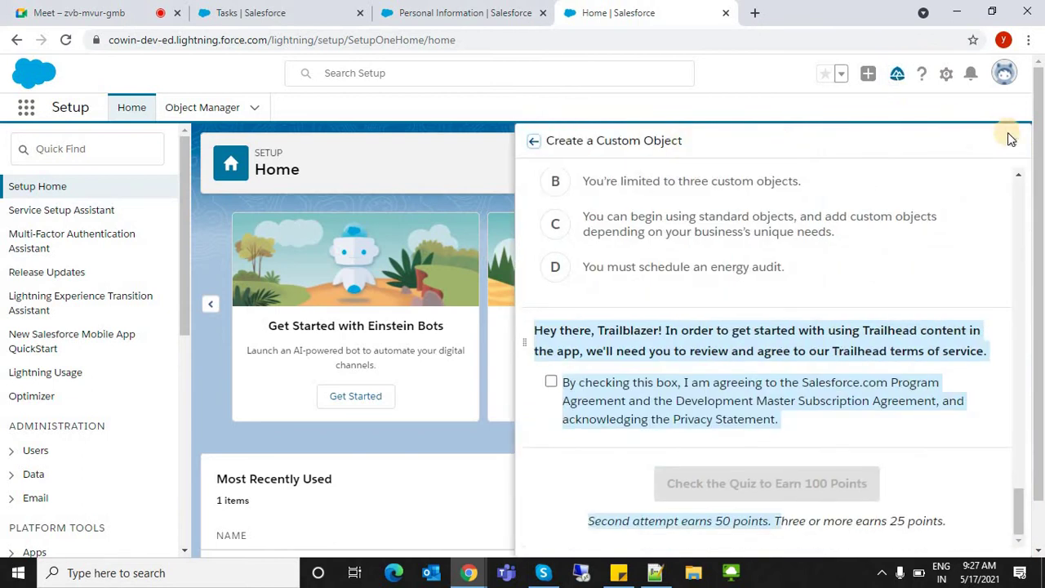
{"action": "left_click", "coordinate": [1012, 140]}
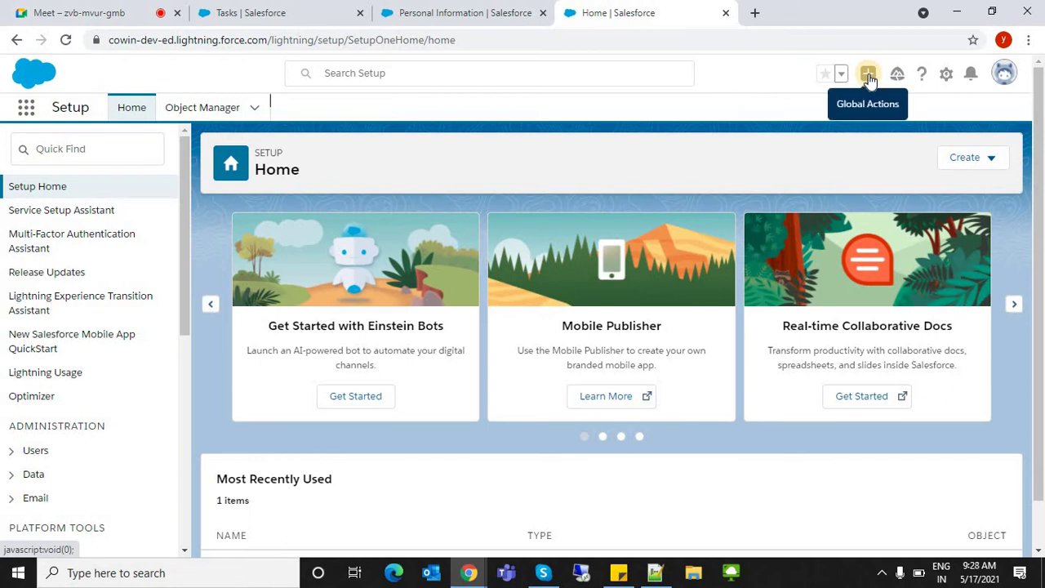
{"action": "left_click", "coordinate": [869, 76]}
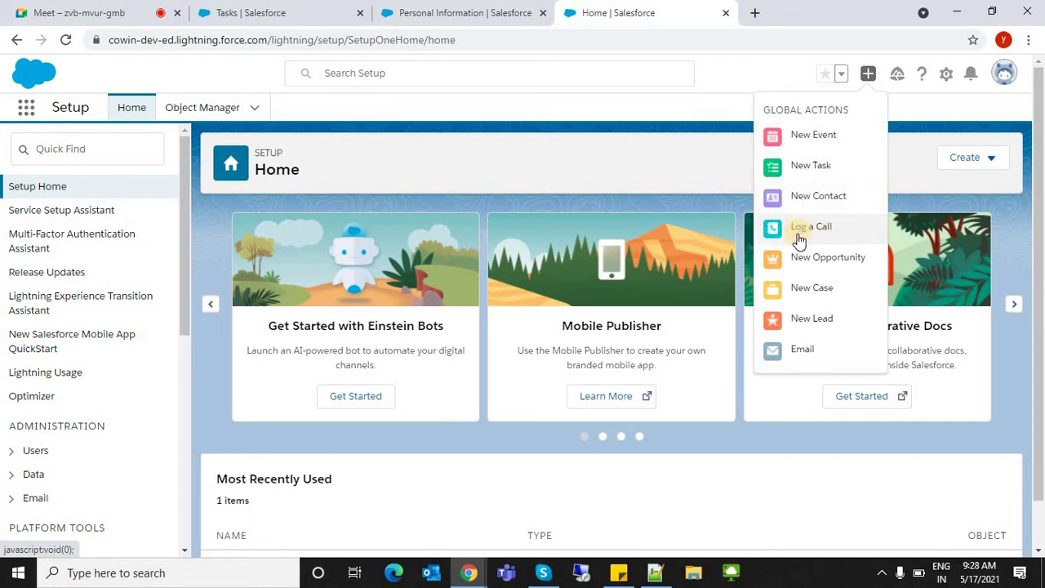
{"action": "left_click", "coordinate": [804, 293]}
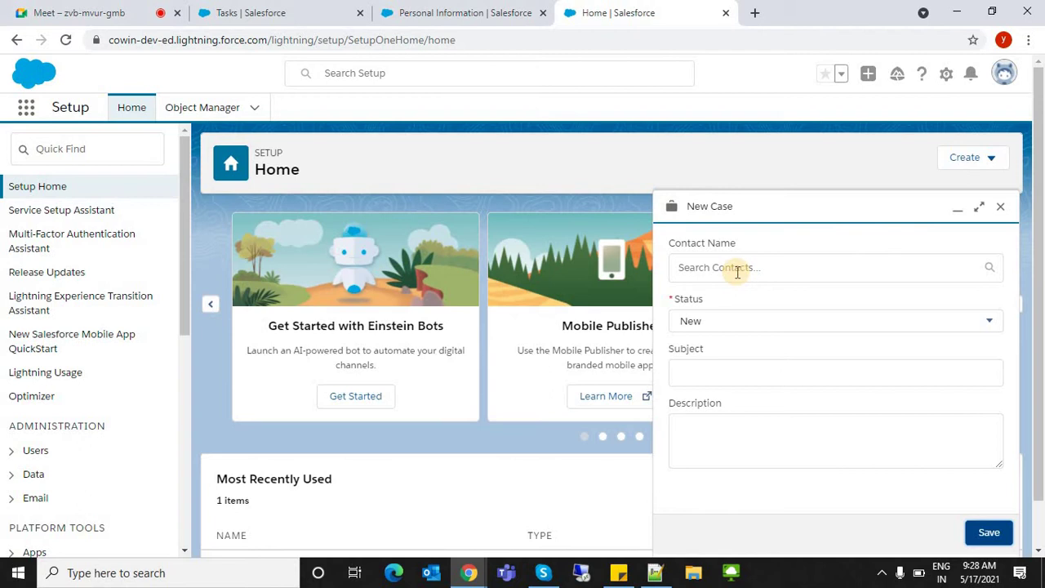
{"action": "left_click", "coordinate": [1002, 207]}
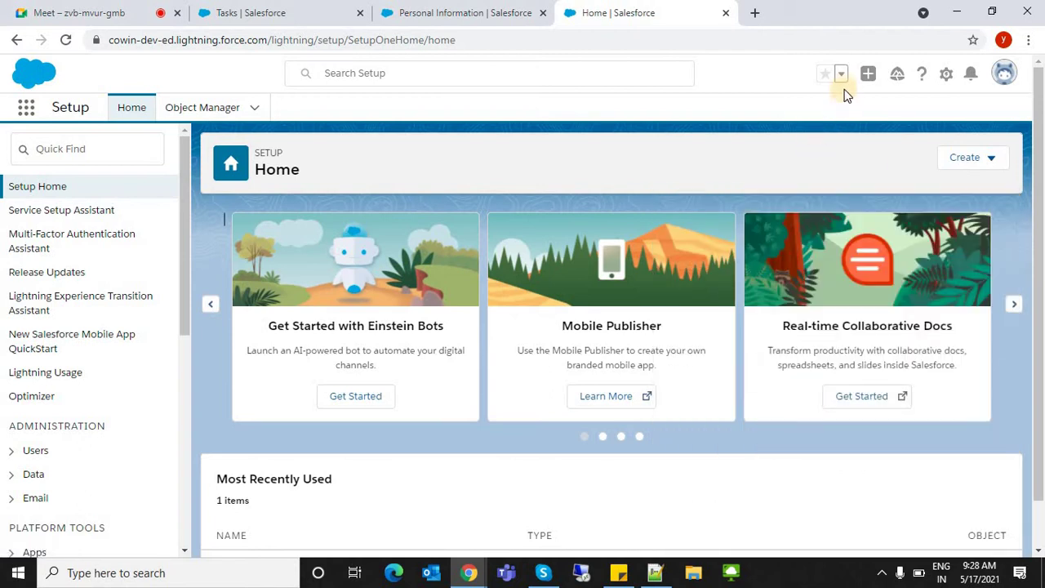
{"action": "left_click", "coordinate": [841, 75]}
{"action": "left_click", "coordinate": [491, 122]}
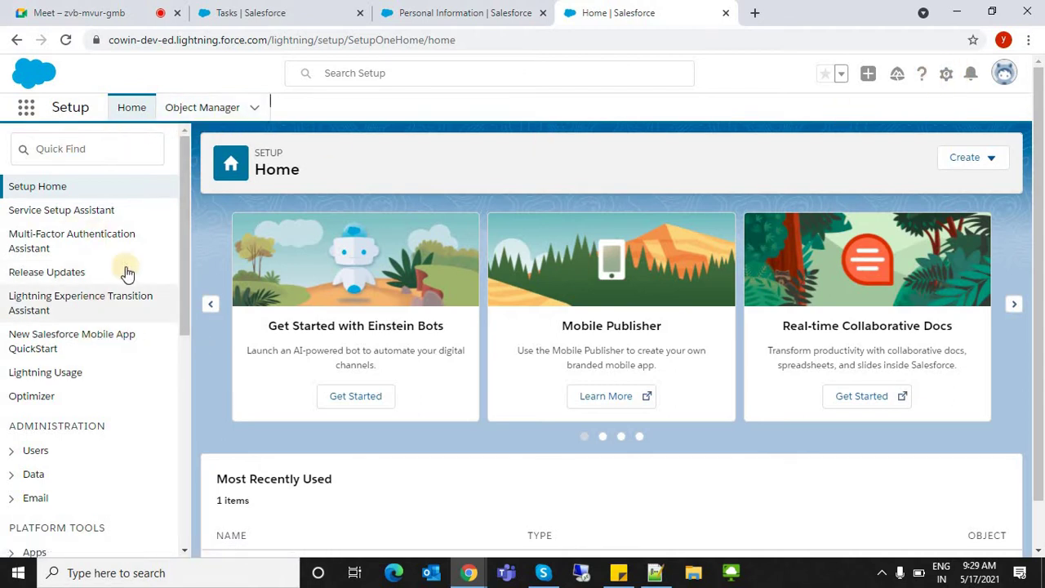
- Find 'app ma' in Quick Find and open the App Manager
{"action": "left_click", "coordinate": [58, 156]}
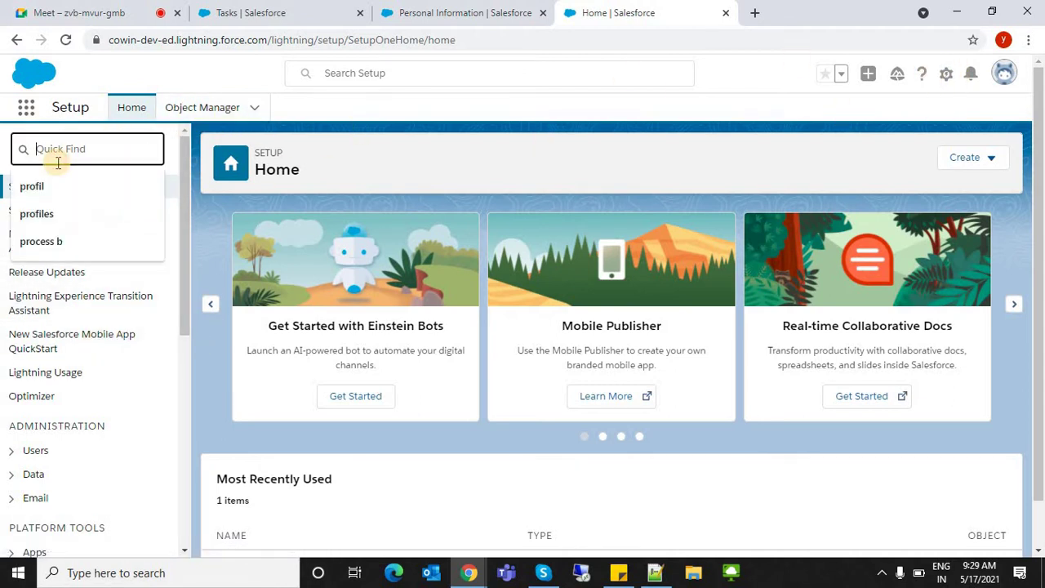
{"action": "type", "text": "app m"}
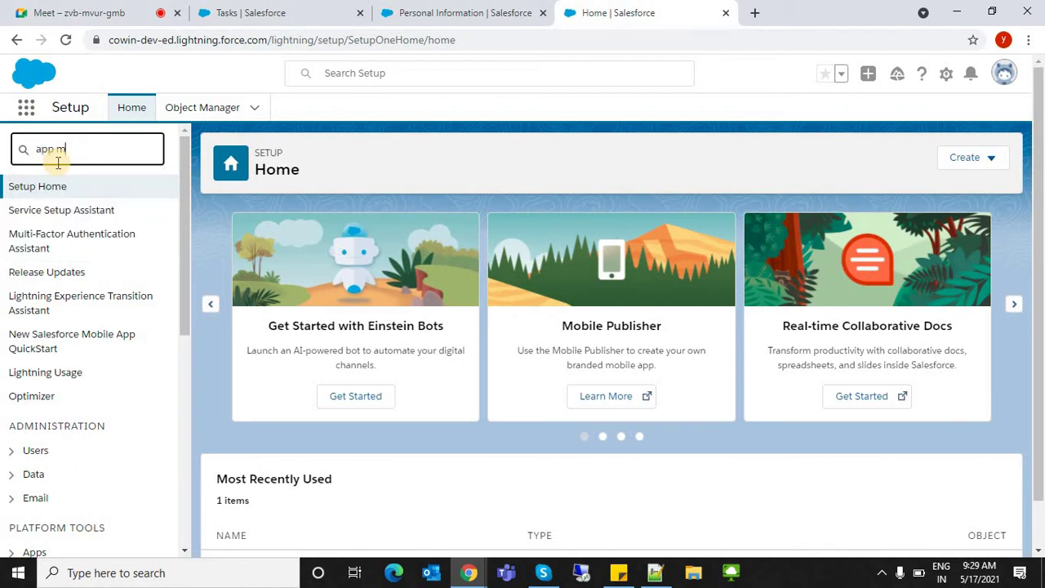
{"action": "type", "text": "a"}
{"action": "left_click", "coordinate": [51, 219]}
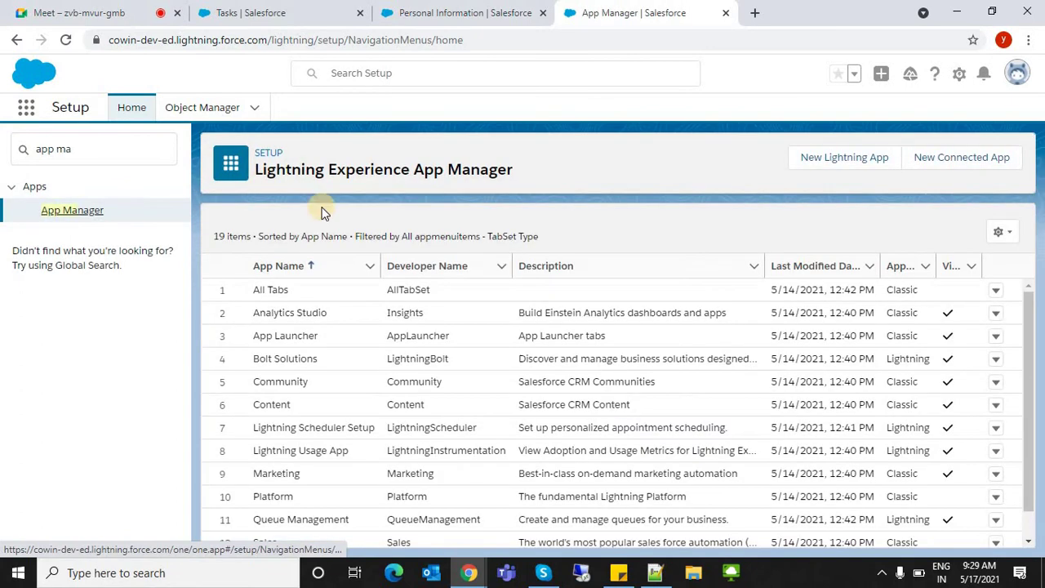
{"action": "left_click_drag", "start_coordinate": [260, 169], "coordinate": [537, 172]}
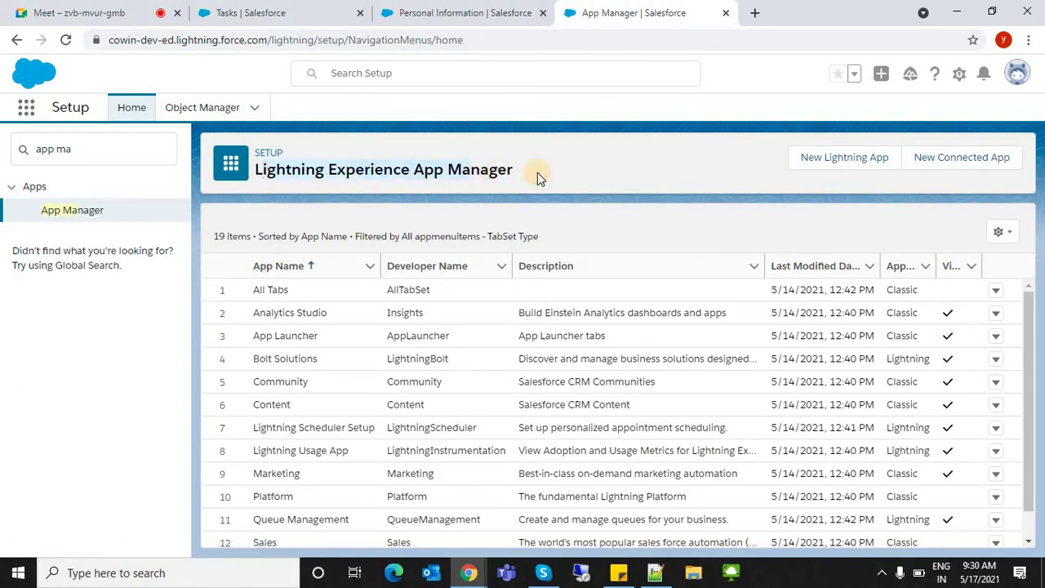
{"action": "left_click", "coordinate": [462, 224]}
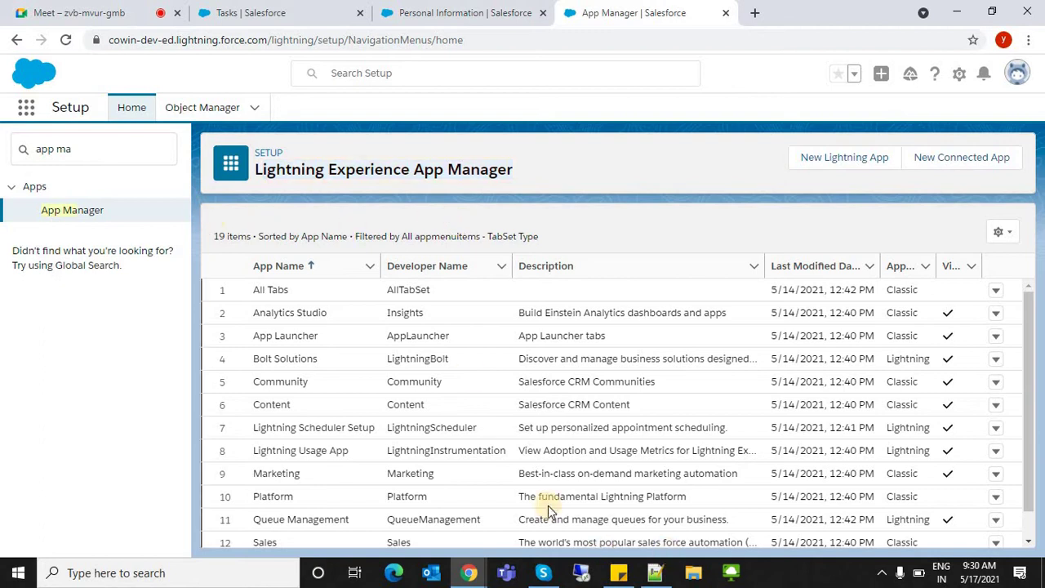
- Look over the app list and start a New Lightning App
{"action": "left_click_drag", "start_coordinate": [1033, 339], "coordinate": [1034, 498]}
{"action": "left_click", "coordinate": [1019, 287]}
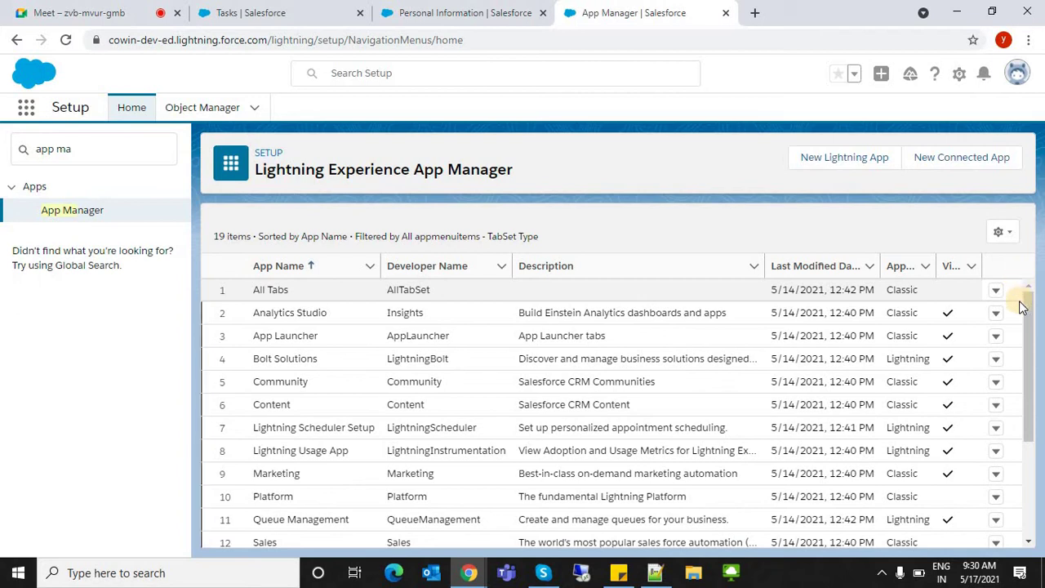
{"action": "left_click", "coordinate": [1014, 420]}
{"action": "scroll", "coordinate": [1016, 383], "scroll_direction": "down", "scroll_amount": 2}
{"action": "scroll", "coordinate": [1020, 343], "scroll_direction": "up", "scroll_amount": 3}
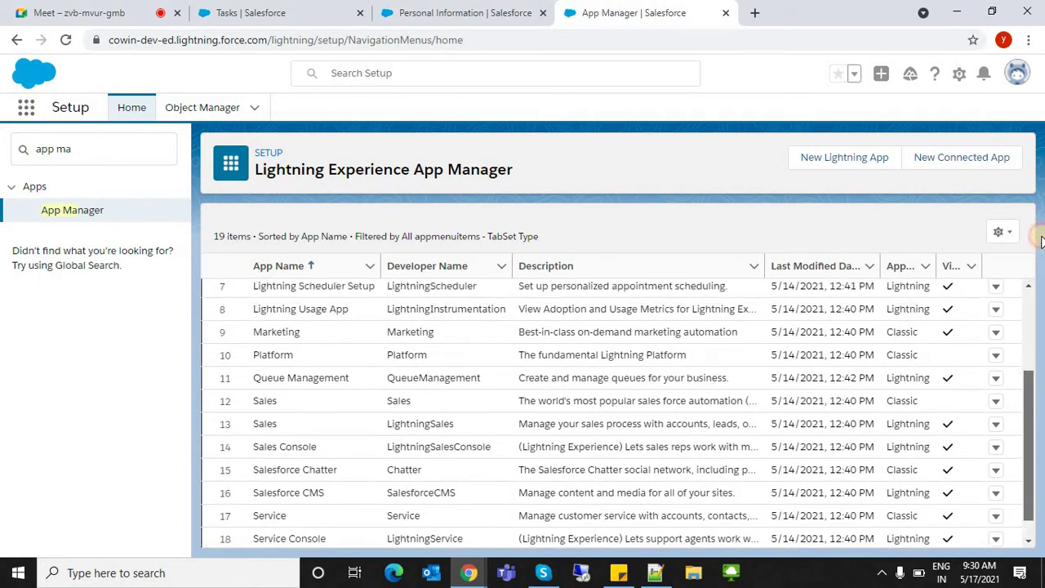
{"action": "left_click", "coordinate": [827, 160]}
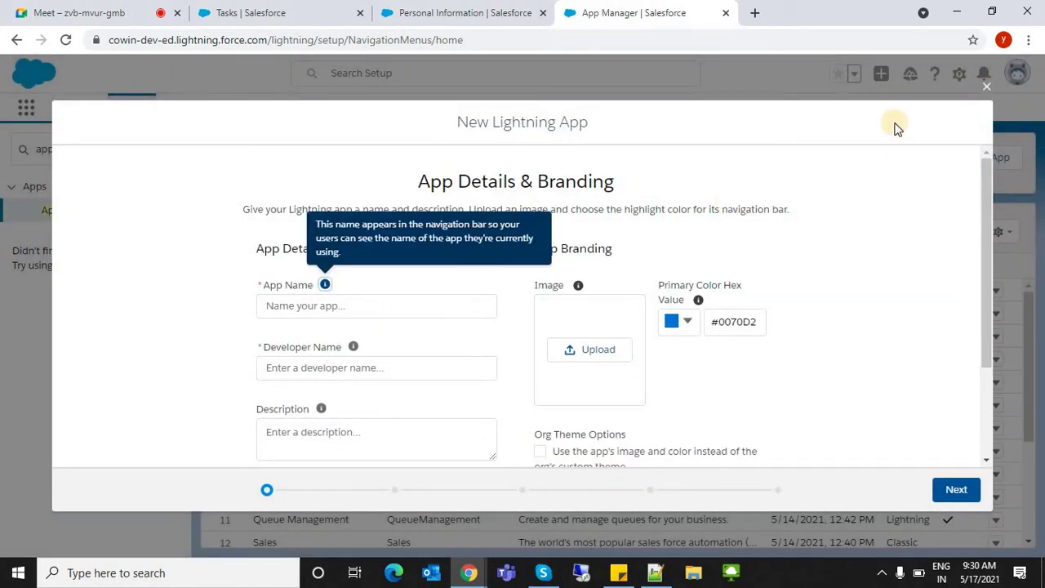
- Load the CoWIN website in a new browser tab
{"action": "left_click", "coordinate": [758, 18]}
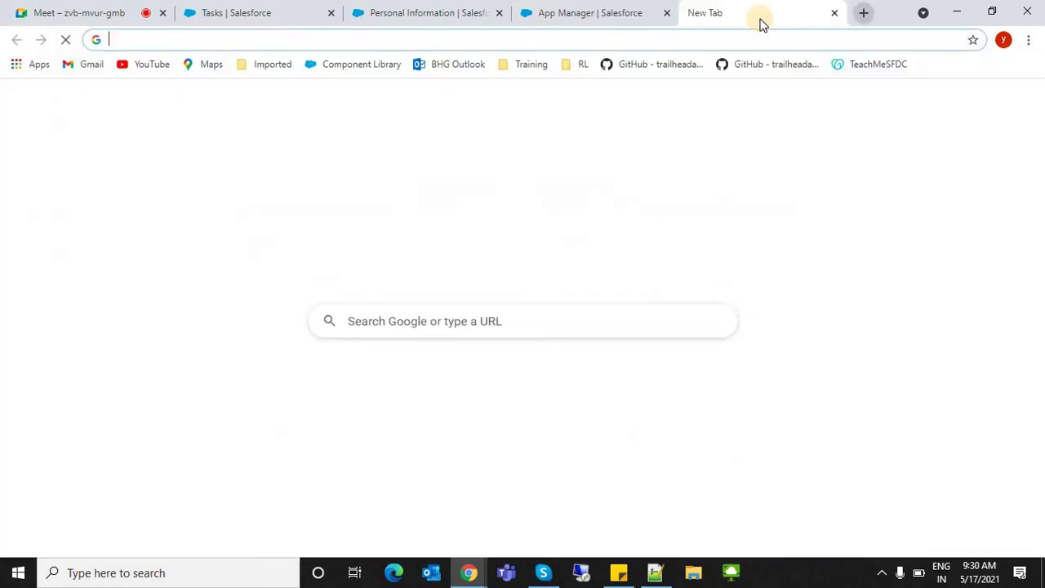
{"action": "type", "text": "co"}
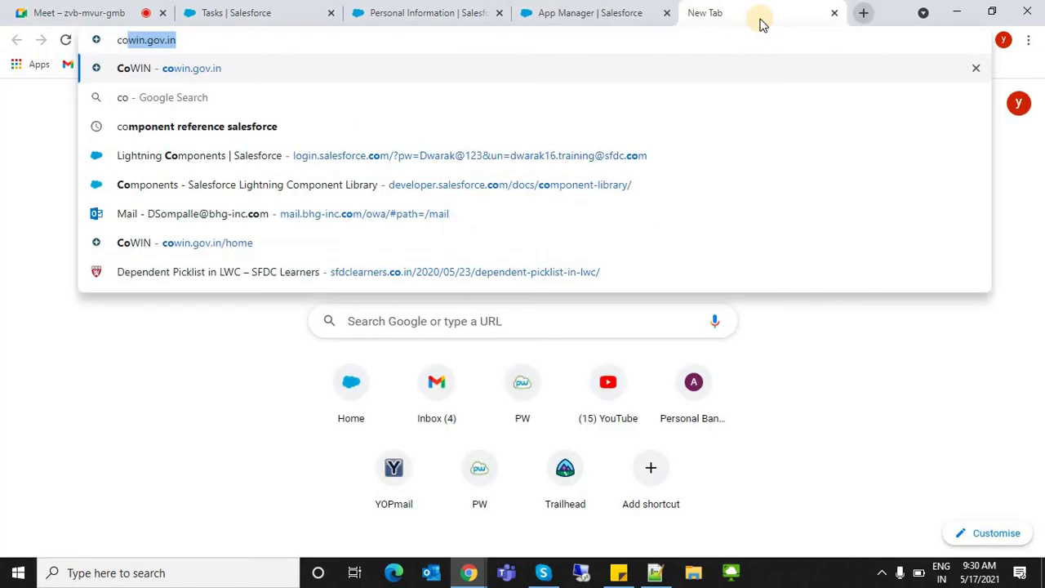
{"action": "key", "text": "Return"}
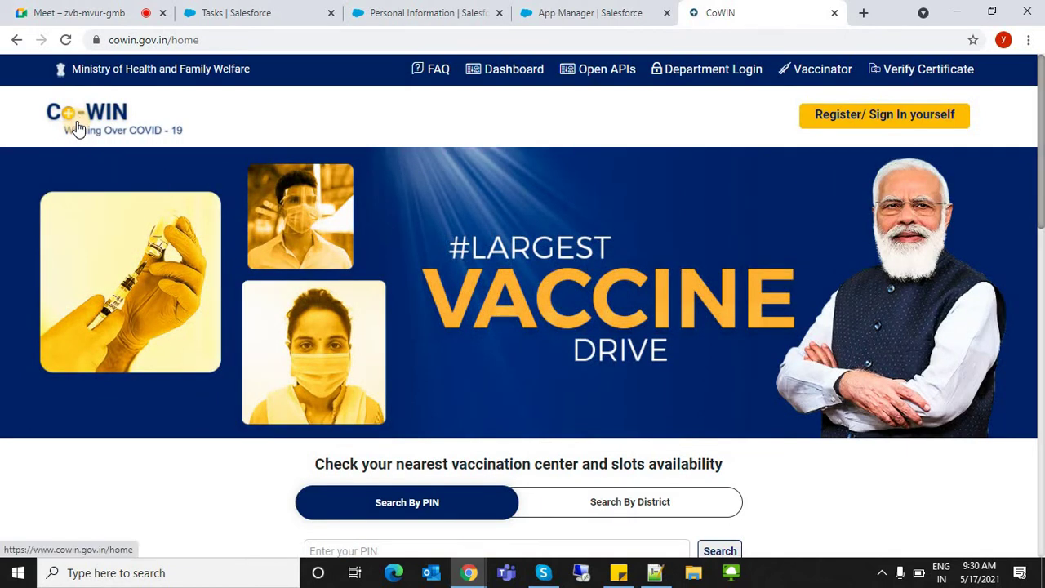
- Search Windows for 'snip' and launch the Snipping Tool
{"action": "left_click", "coordinate": [88, 581]}
{"action": "type", "text": "snip"}
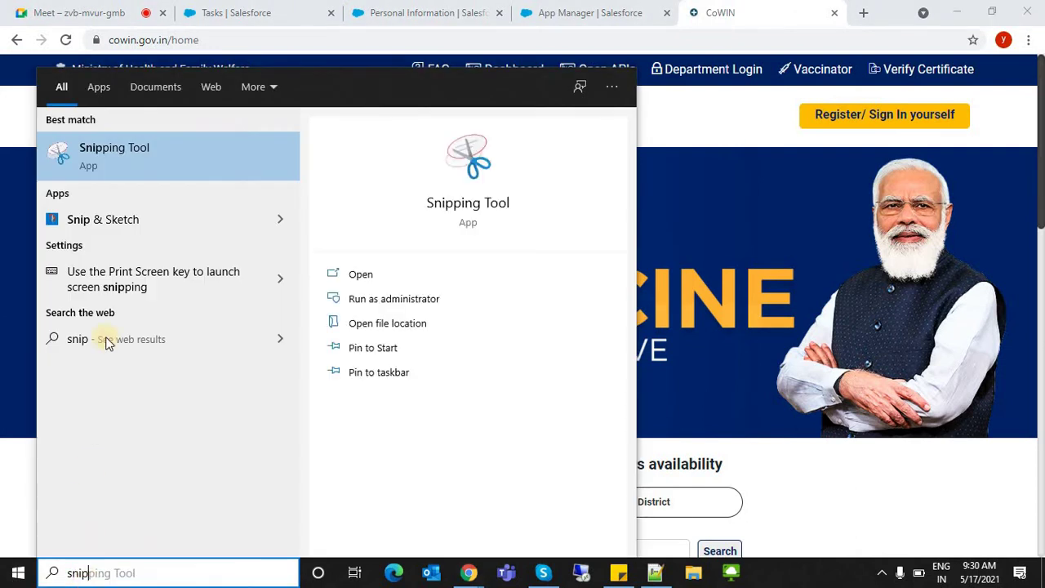
{"action": "left_click", "coordinate": [147, 169]}
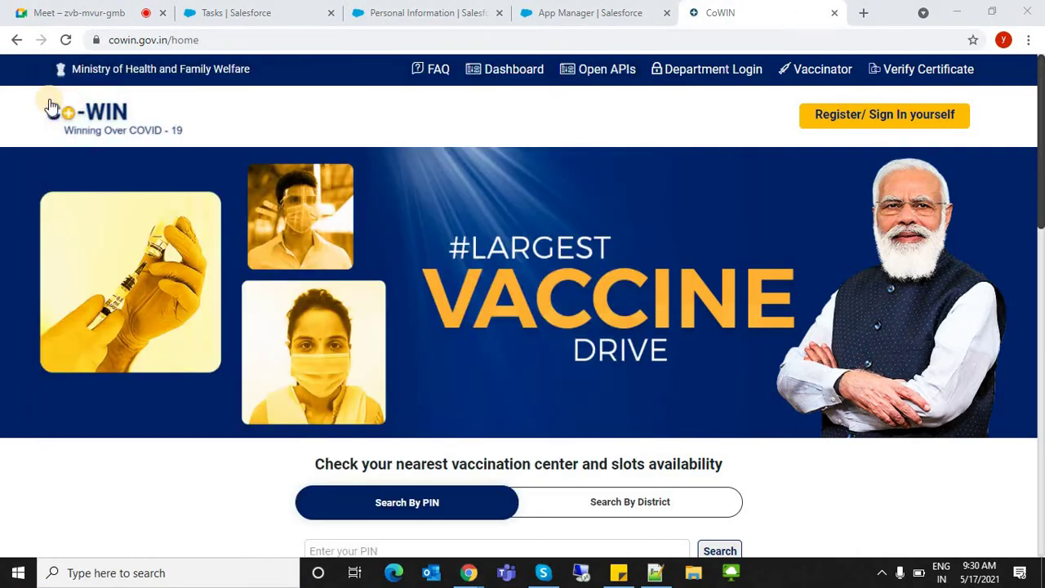
- Snip the Co-WIN logo from the page and save it as CoWinLogo
{"action": "key", "text": "ctrl+n"}
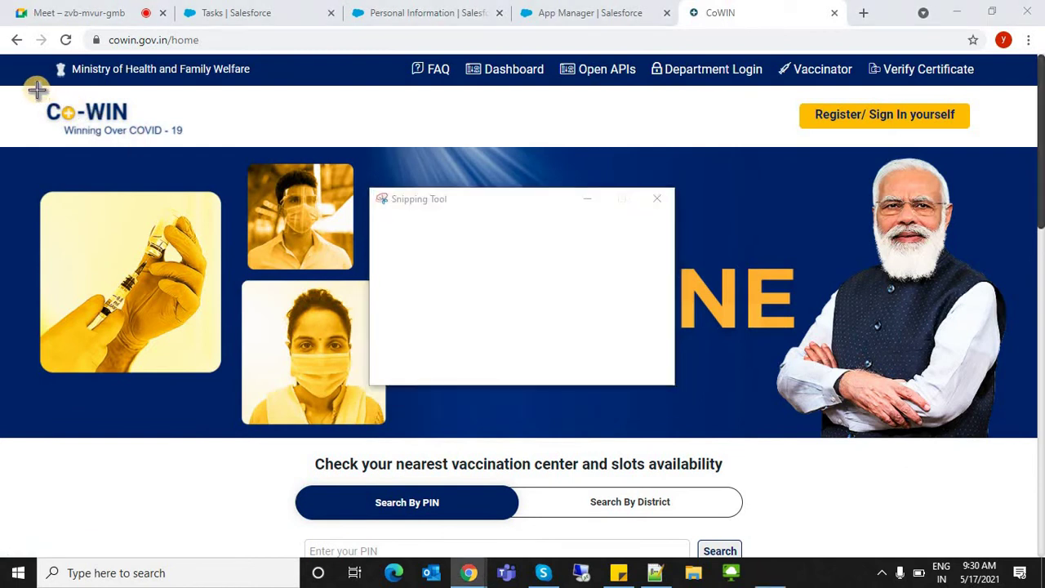
{"action": "left_click_drag", "start_coordinate": [37, 90], "coordinate": [196, 145]}
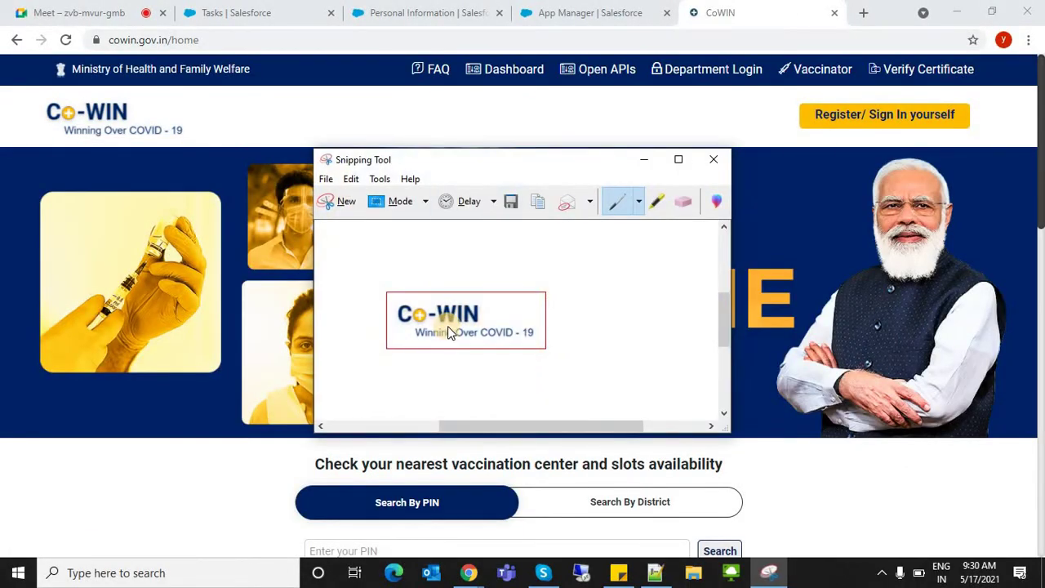
{"action": "key", "text": "ctrl+s"}
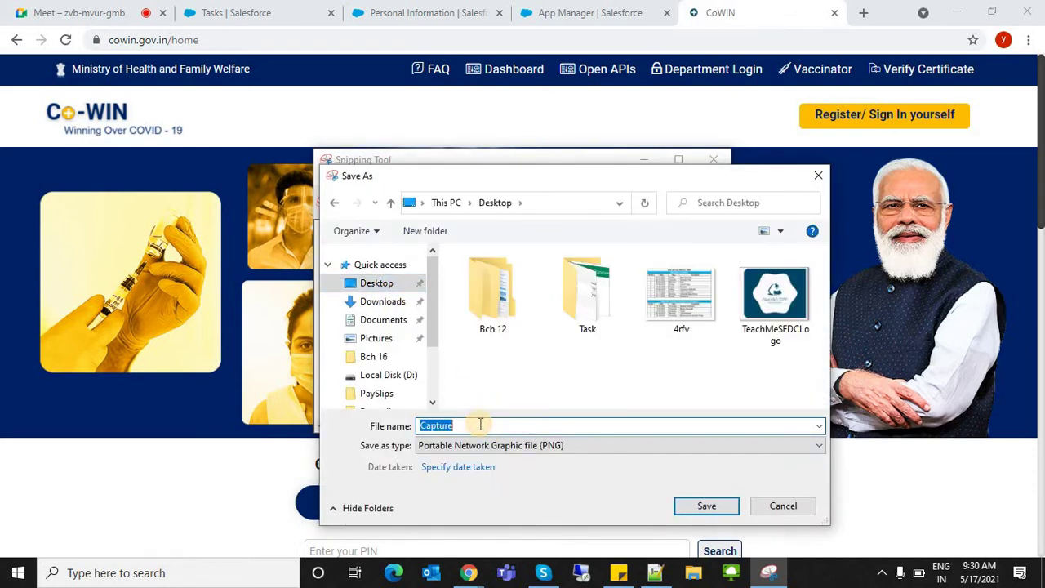
{"action": "type", "text": "Co"}
{"action": "key", "text": "BackSpace"}
{"action": "key", "text": "BackSpace"}
{"action": "key", "text": "BackSpace"}
{"action": "type", "text": "CoWinLogo"}
{"action": "key", "text": "Return"}
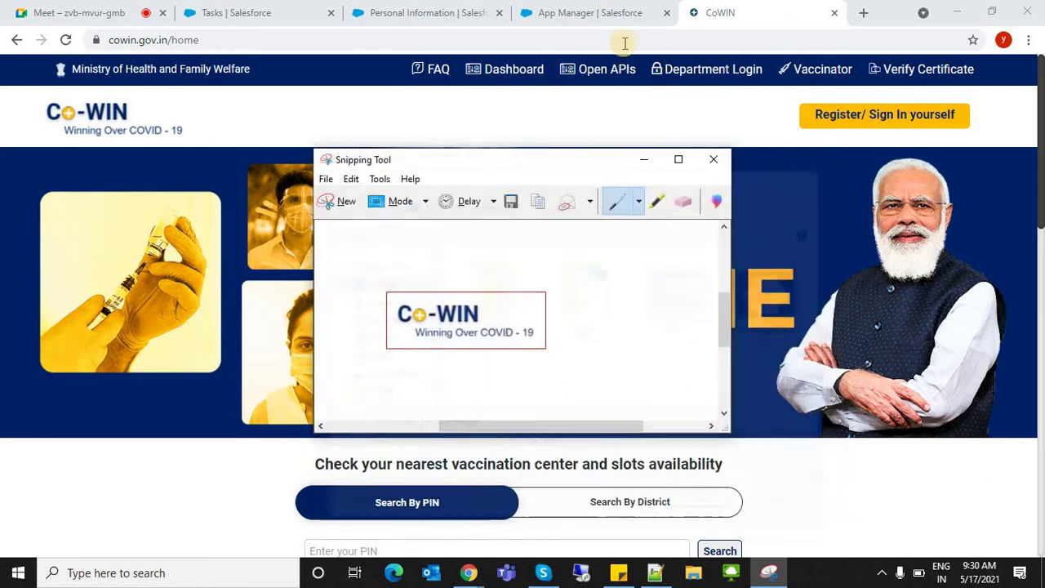
- Return to the New Lightning App form in the browser
{"action": "left_click", "coordinate": [639, 12]}
{"action": "left_click", "coordinate": [722, 12]}
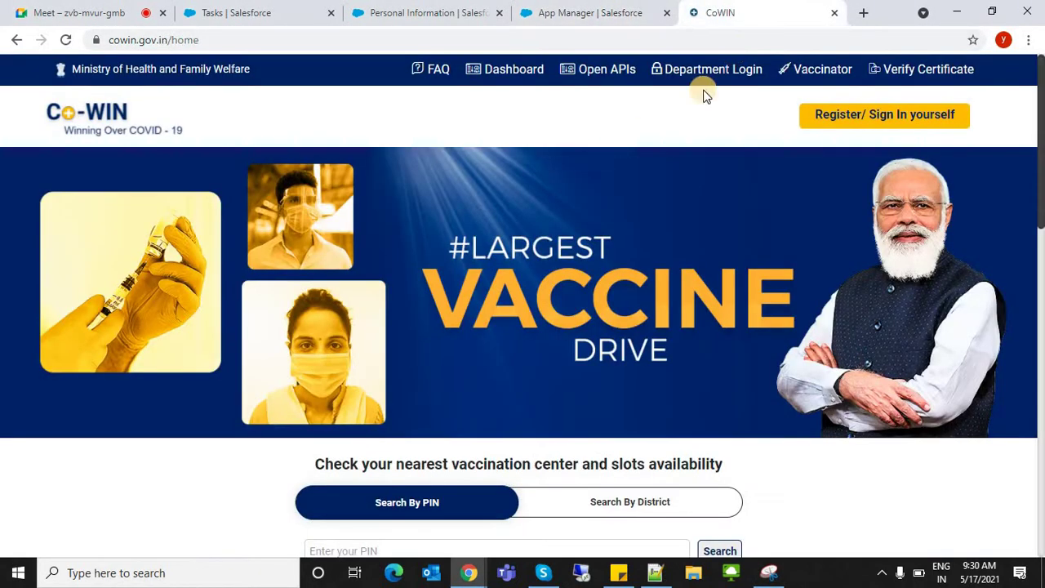
{"action": "left_click", "coordinate": [661, 10]}
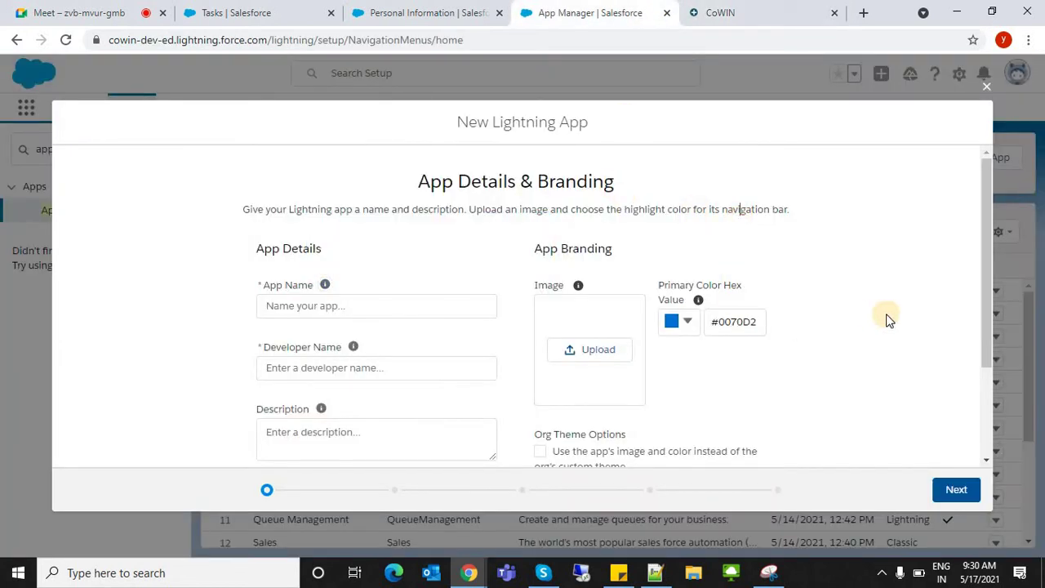
- Upload the CoWinImage file from the Desktop as the app's branding image
{"action": "left_click", "coordinate": [592, 349]}
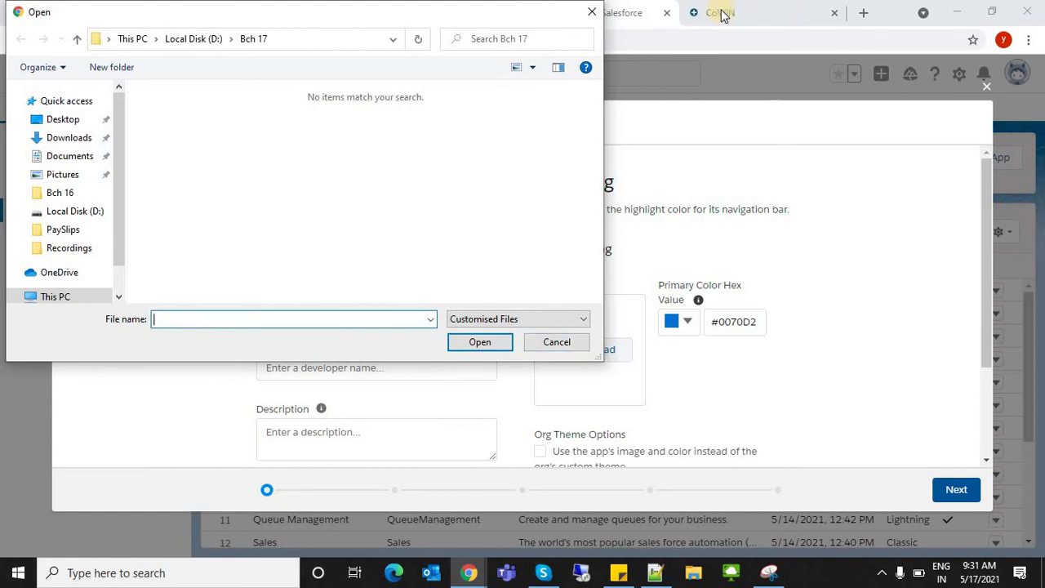
{"action": "left_click", "coordinate": [75, 119]}
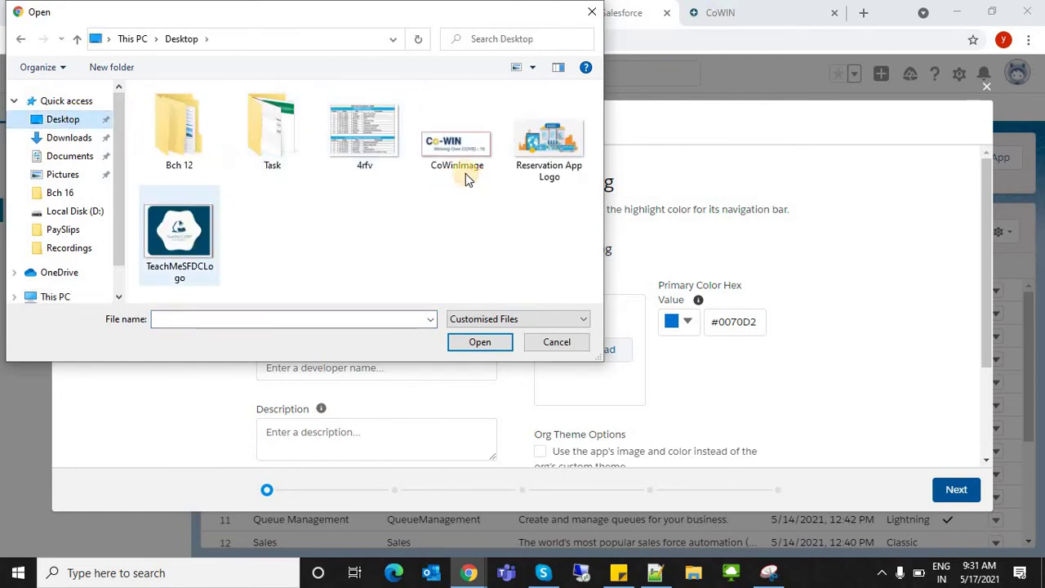
{"action": "left_click", "coordinate": [457, 134]}
{"action": "left_click", "coordinate": [479, 343]}
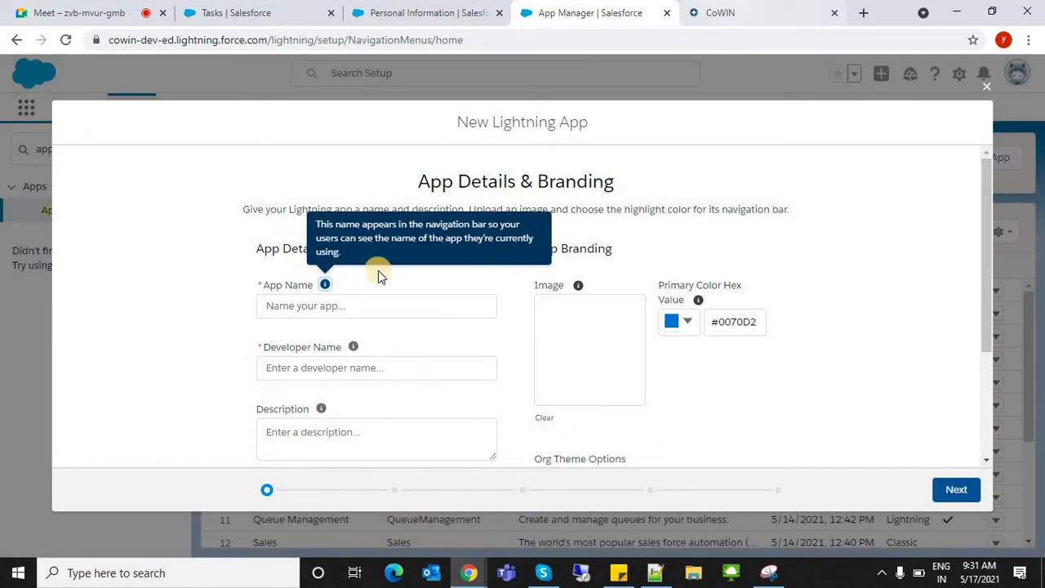
{"action": "left_click", "coordinate": [720, 12]}
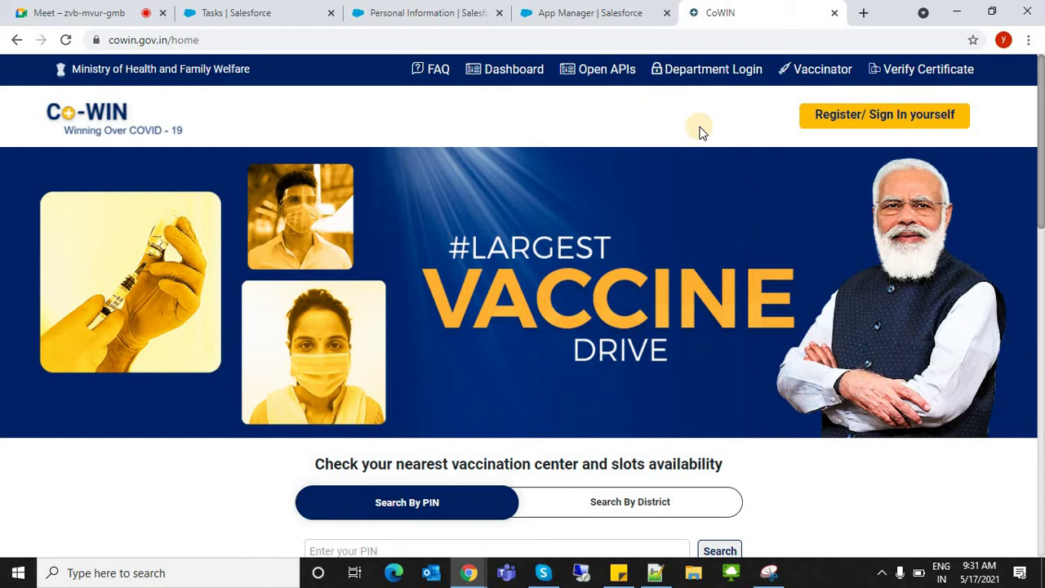
{"action": "left_click", "coordinate": [567, 10]}
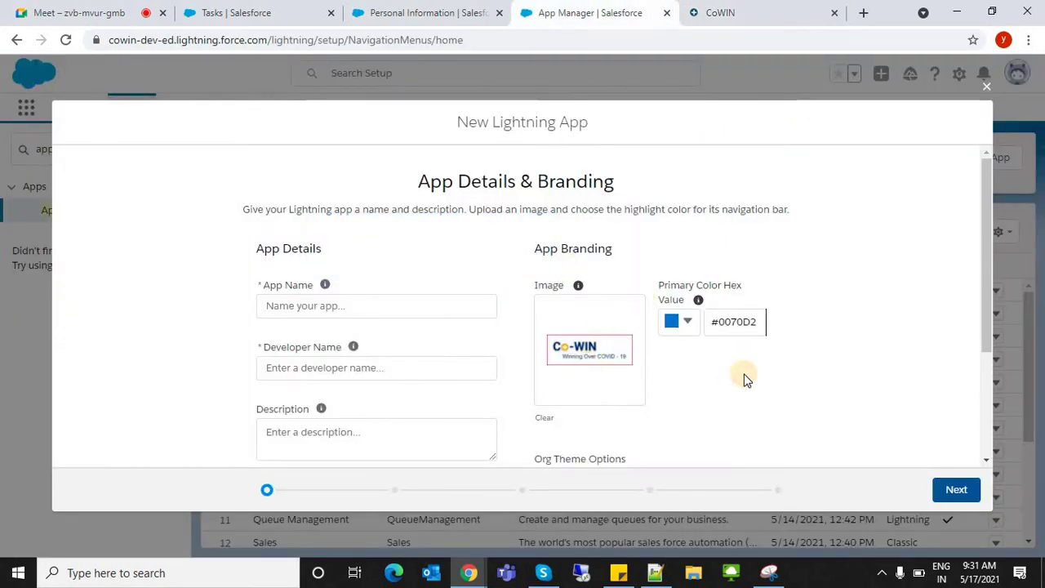
- Enter CoWinVaccinator as the App Name so Developer Name auto-fills, then check the preview
{"action": "left_click", "coordinate": [418, 295]}
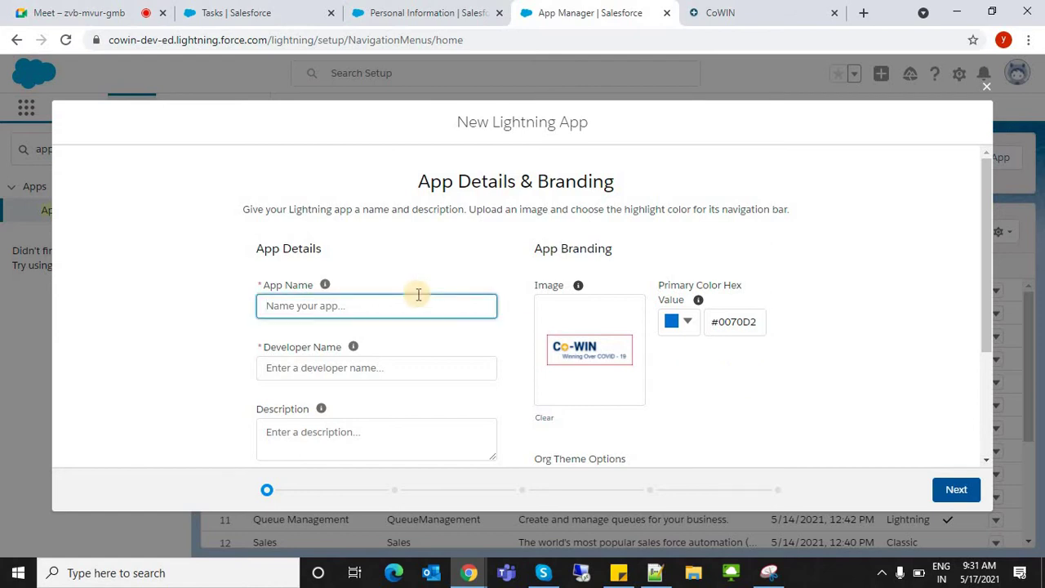
{"action": "type", "text": "C"}
{"action": "type", "text": "oWinVaccinator"}
{"action": "key", "text": "Tab"}
{"action": "left_click", "coordinate": [434, 424]}
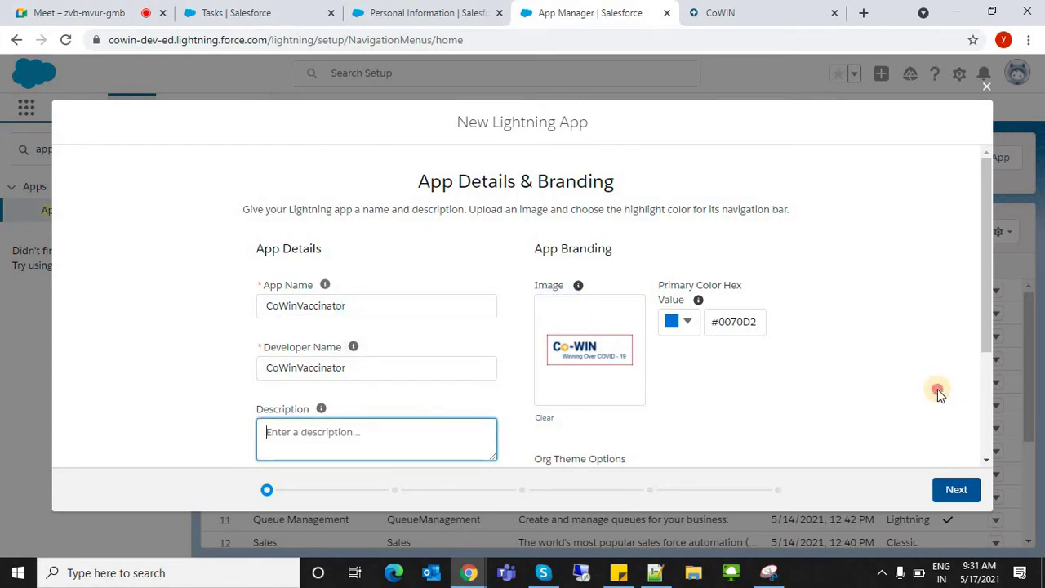
{"action": "left_click", "coordinate": [989, 403]}
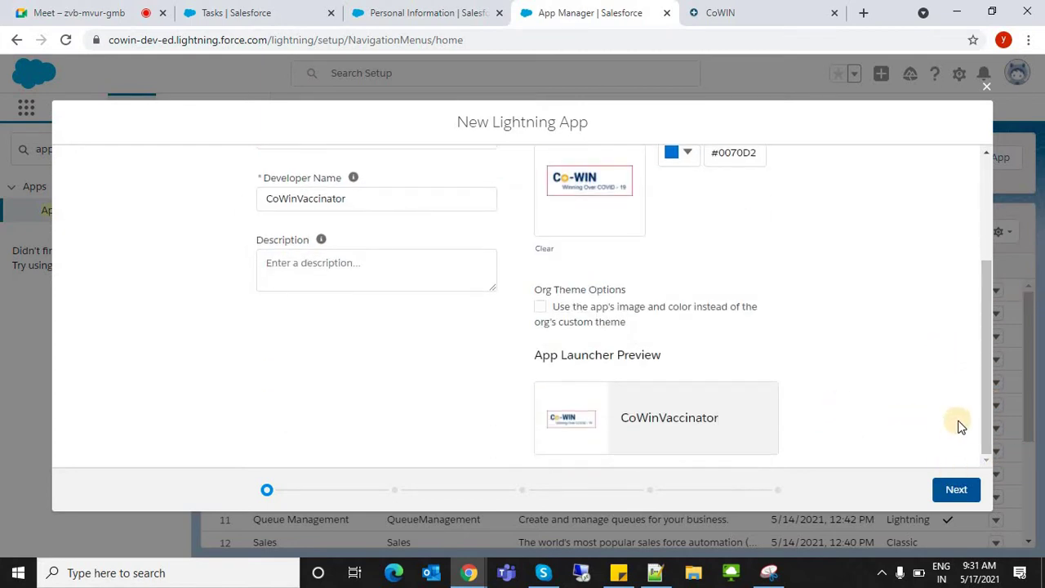
{"action": "scroll", "coordinate": [990, 348], "scroll_direction": "up", "scroll_amount": 3}
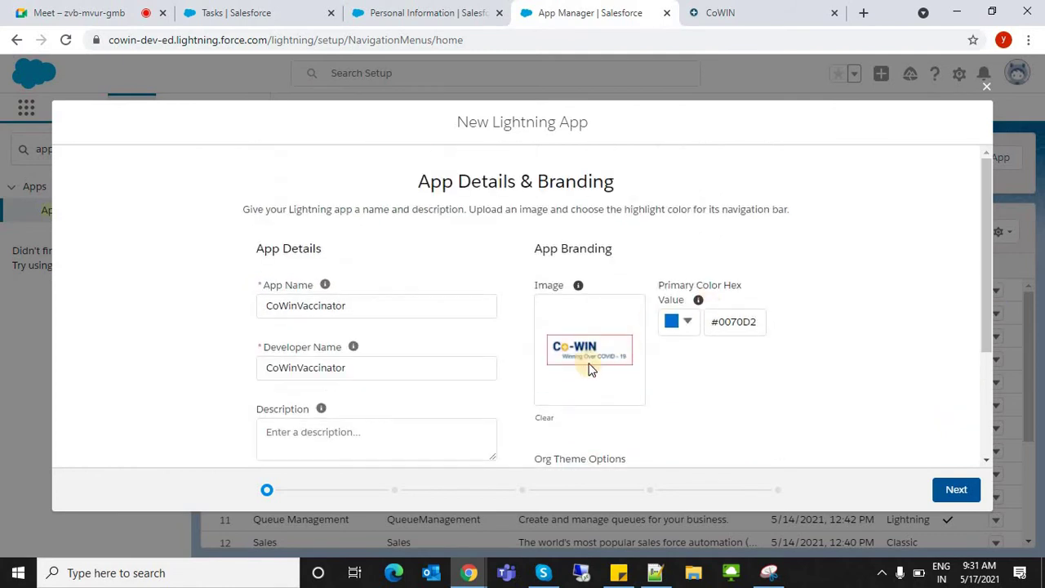
- Search the App Launcher for 'sales' and open the Sales app
{"action": "left_click", "coordinate": [421, 12]}
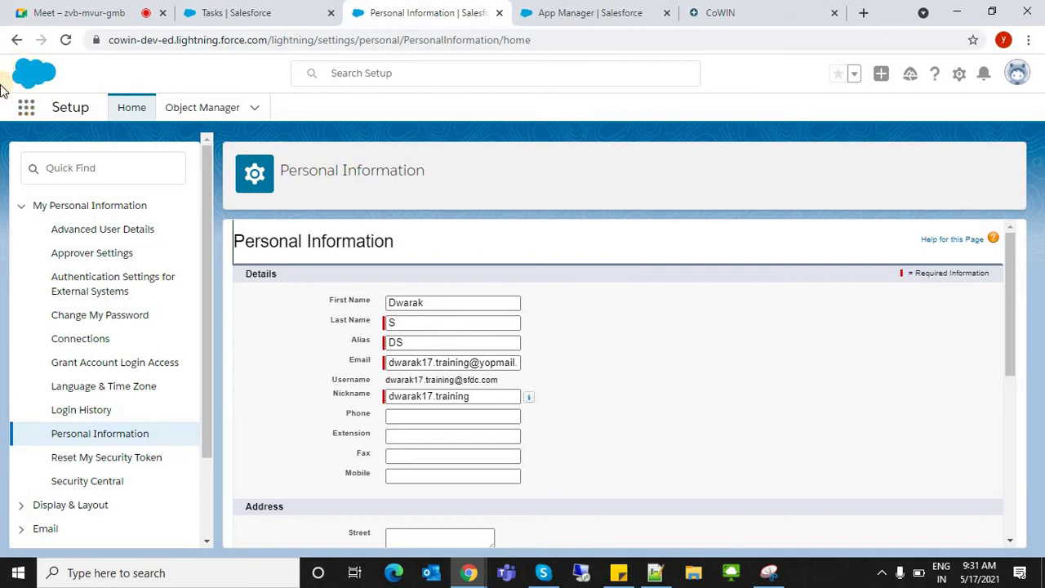
{"action": "left_click", "coordinate": [28, 115]}
{"action": "type", "text": "sales"}
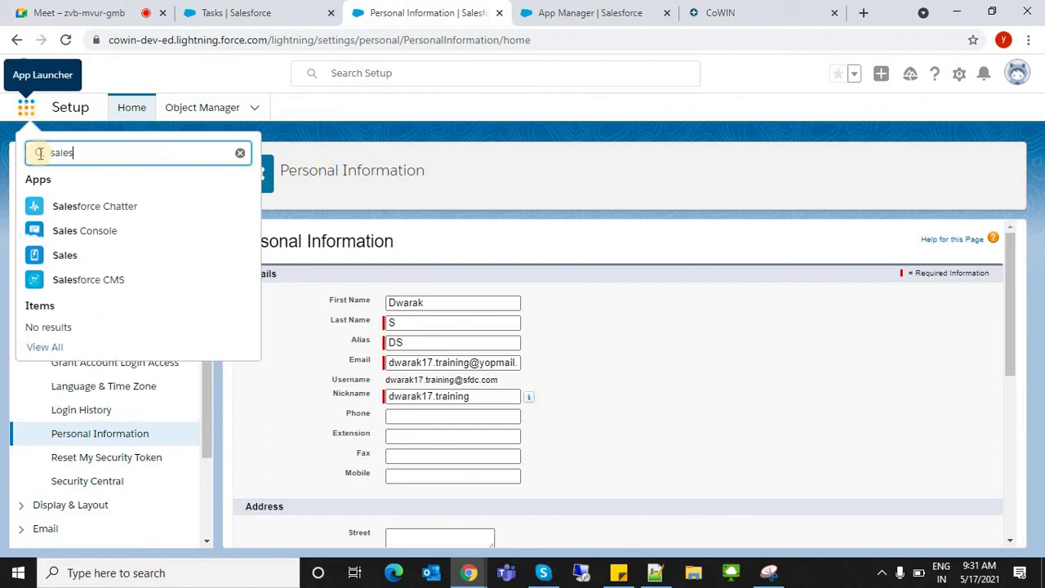
{"action": "left_click", "coordinate": [57, 260]}
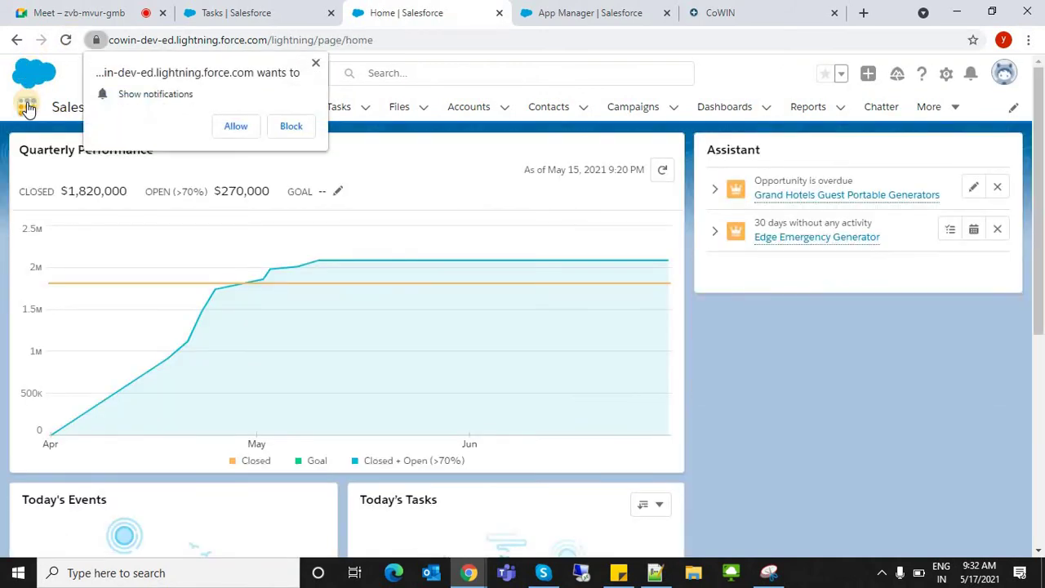
- Switch to the Marketing app, glance at the wizard, then return to the Marketing home page
{"action": "left_click", "coordinate": [27, 107]}
{"action": "left_click", "coordinate": [315, 63]}
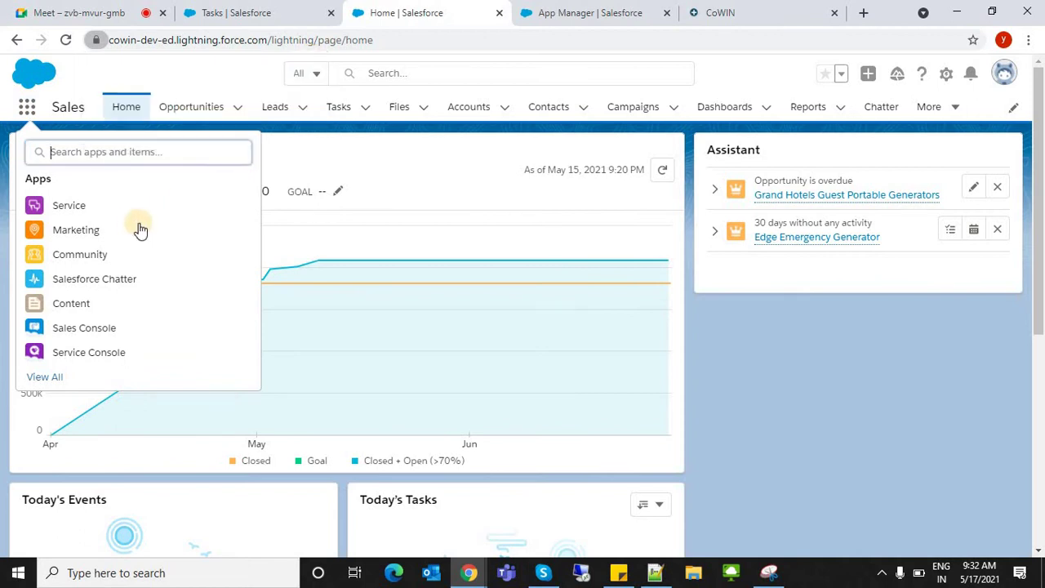
{"action": "left_click", "coordinate": [130, 231]}
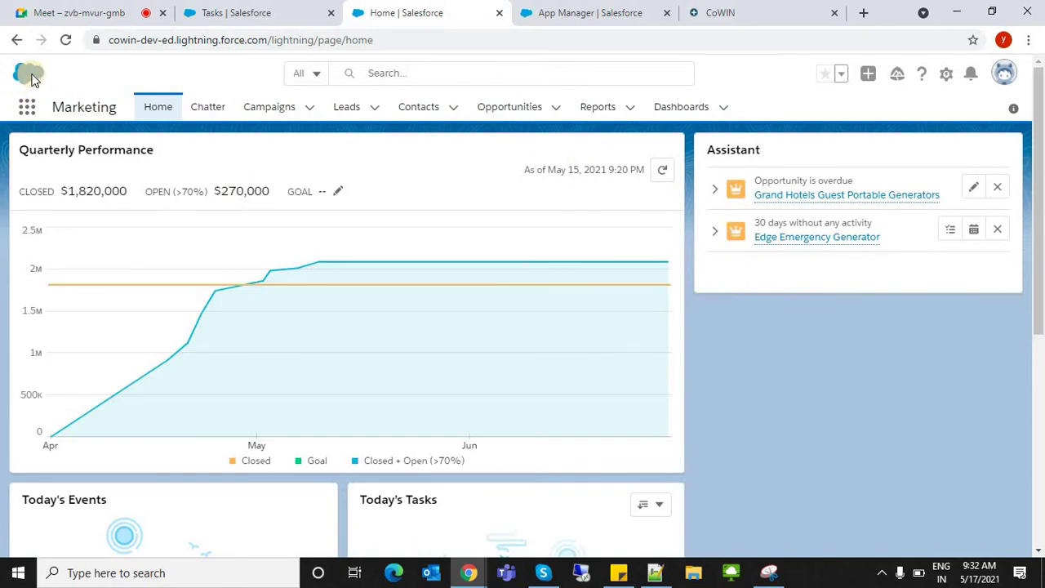
{"action": "left_click", "coordinate": [600, 10]}
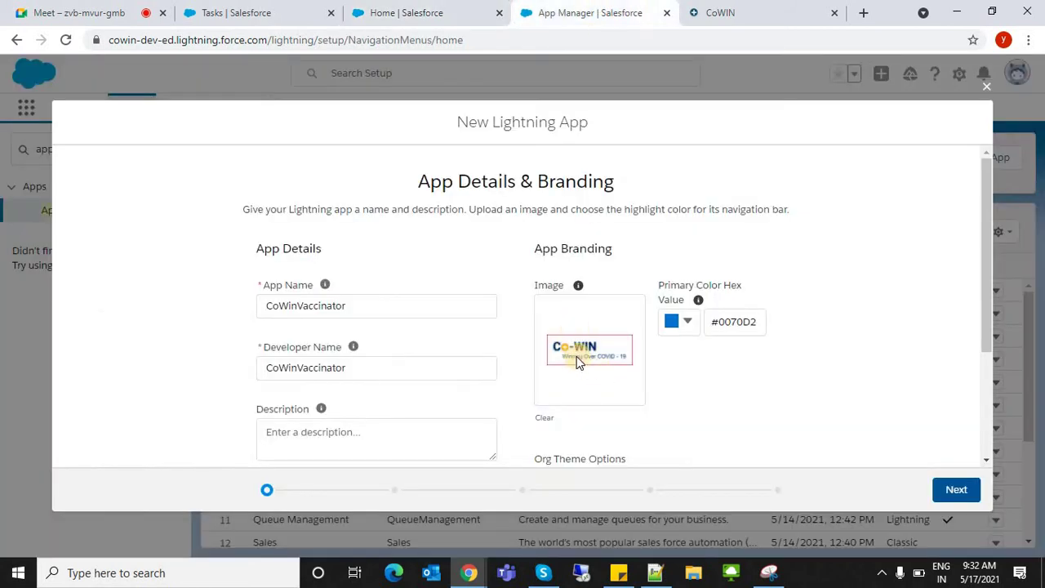
{"action": "left_click", "coordinate": [443, 8]}
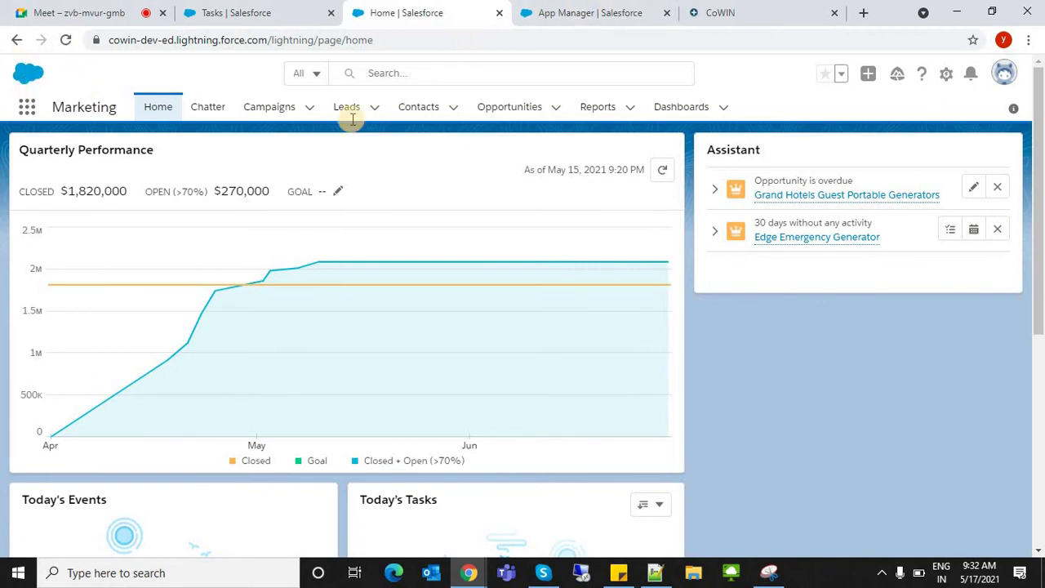
- Check the primary colour chooser, then step to App Options and back to App Details & Branding
{"action": "left_click", "coordinate": [589, 9]}
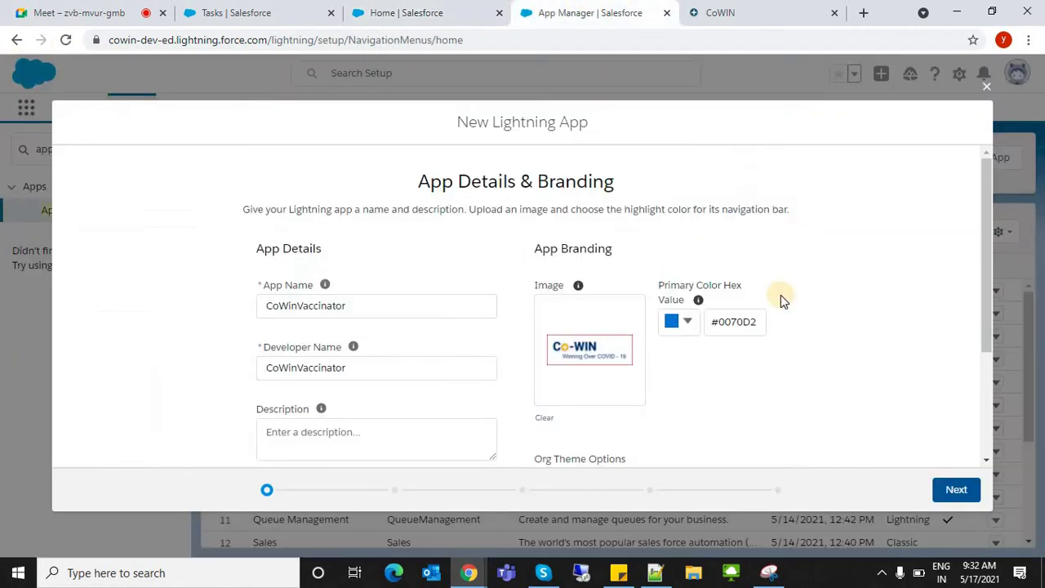
{"action": "left_click", "coordinate": [682, 324]}
{"action": "left_click", "coordinate": [956, 296]}
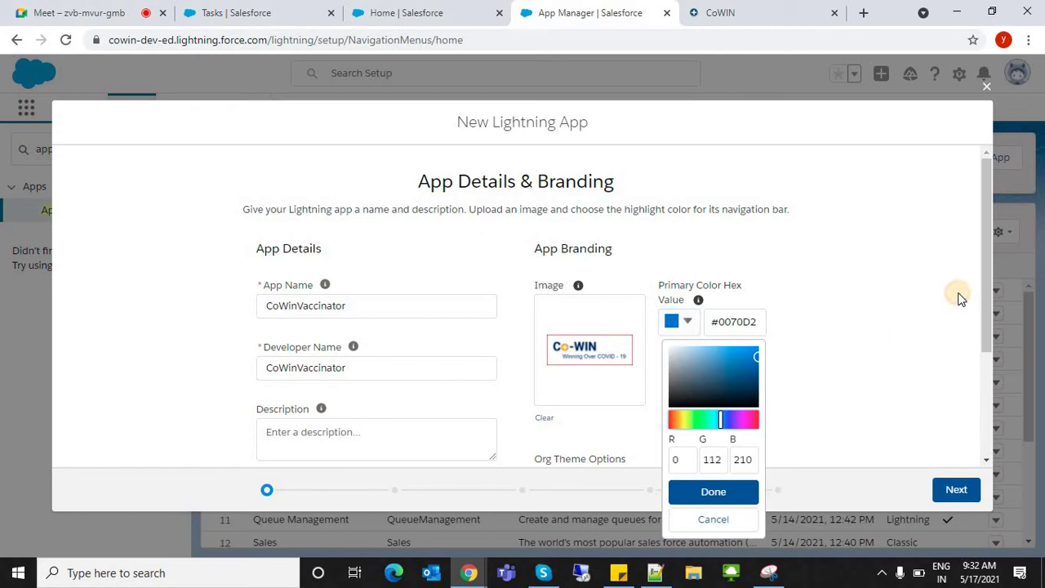
{"action": "left_click_drag", "start_coordinate": [983, 335], "coordinate": [985, 436]}
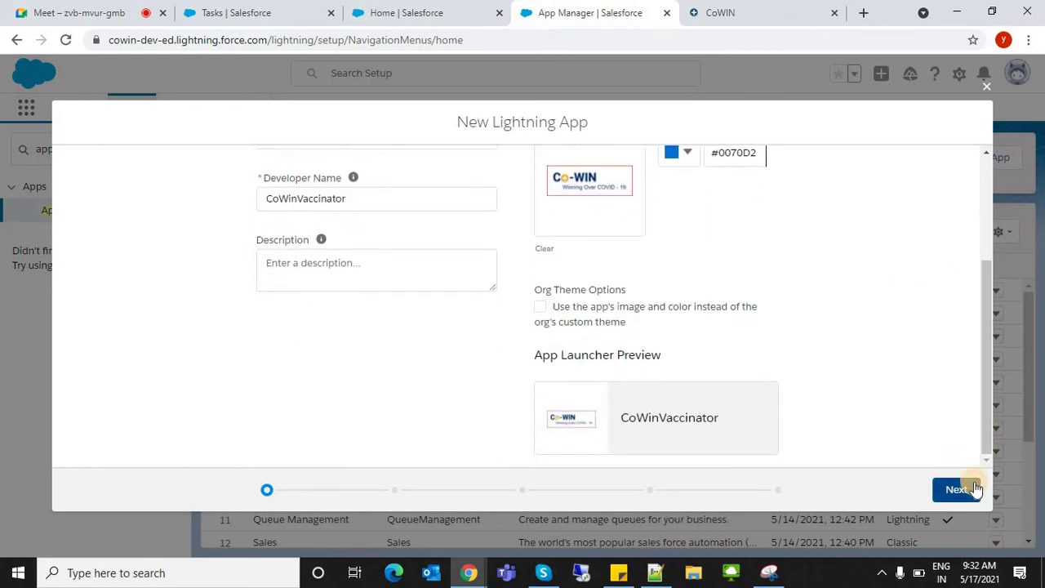
{"action": "left_click", "coordinate": [977, 488]}
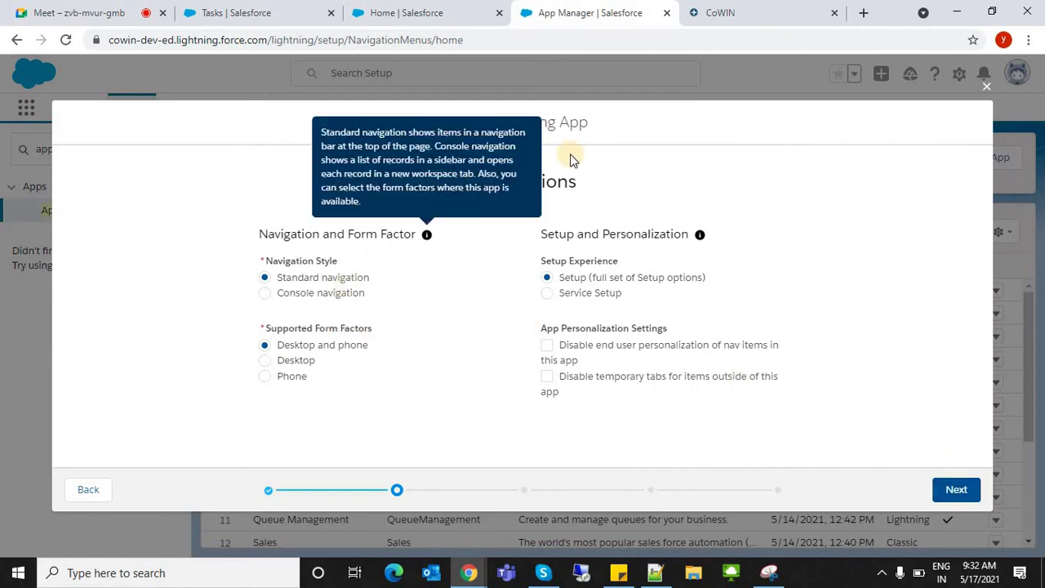
{"action": "left_click", "coordinate": [90, 490]}
{"action": "left_click", "coordinate": [288, 304]}
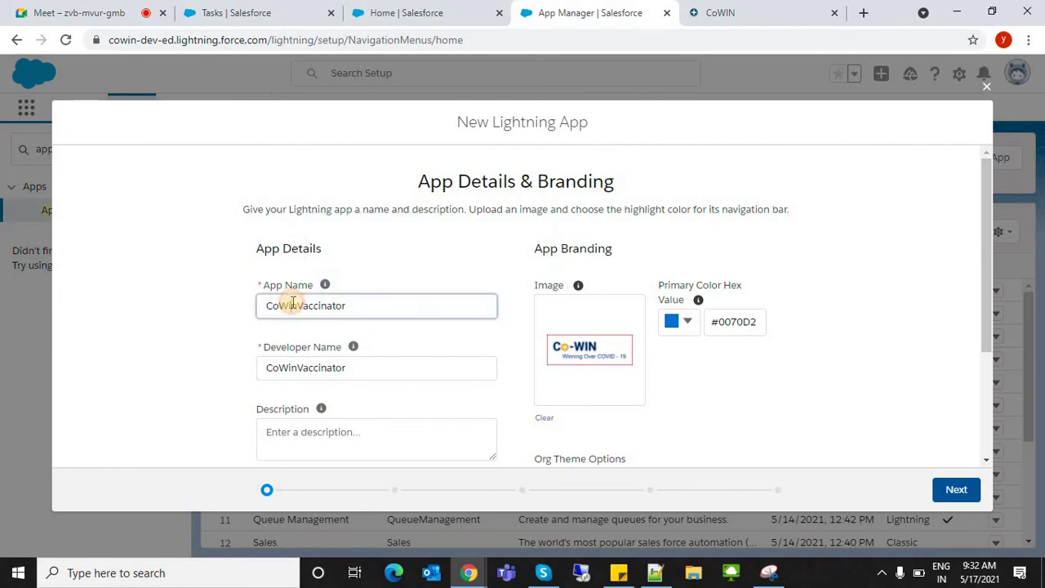
- Enter the description 'this application is for knowing details about COVID-Vaccine', fixing typos along the way
{"action": "left_click", "coordinate": [300, 369]}
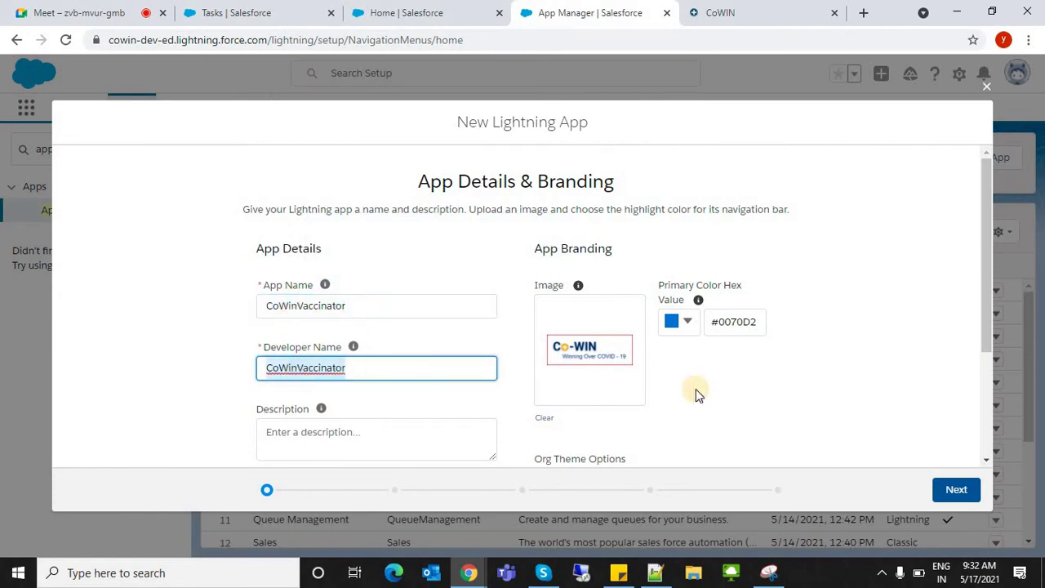
{"action": "left_click", "coordinate": [321, 440]}
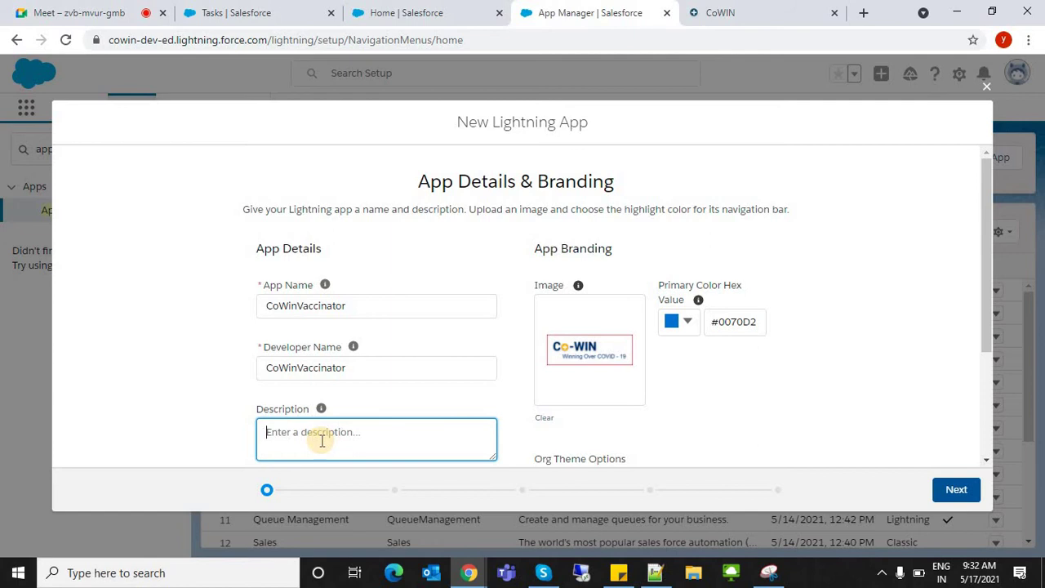
{"action": "type", "text": "adfskasf"}
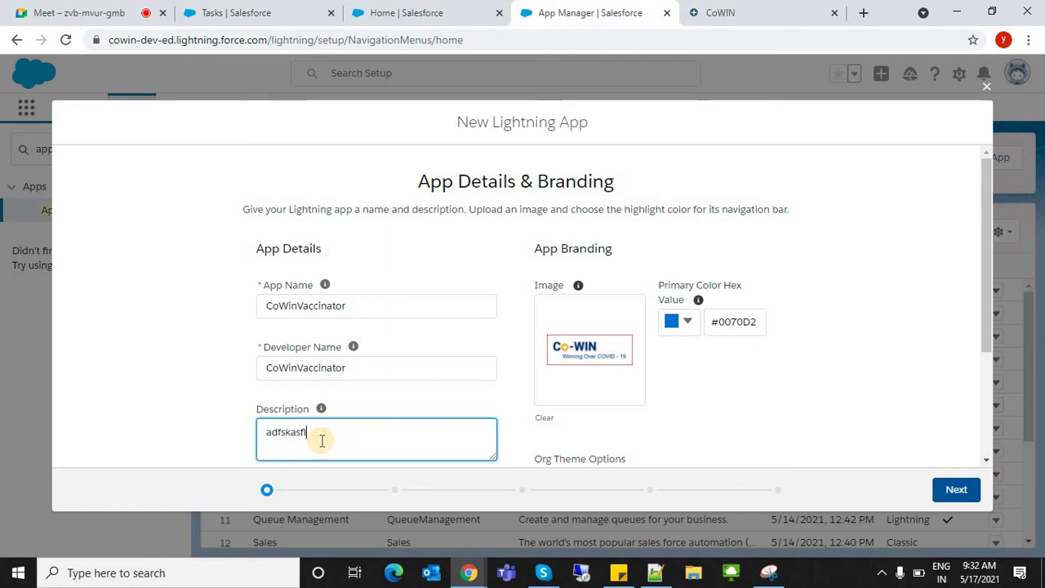
{"action": "key", "text": "BackSpace"}
{"action": "key", "text": "BackSpace"}
{"action": "key", "text": "BackSpace"}
{"action": "key", "text": "BackSpace"}
{"action": "type", "text": "this"}
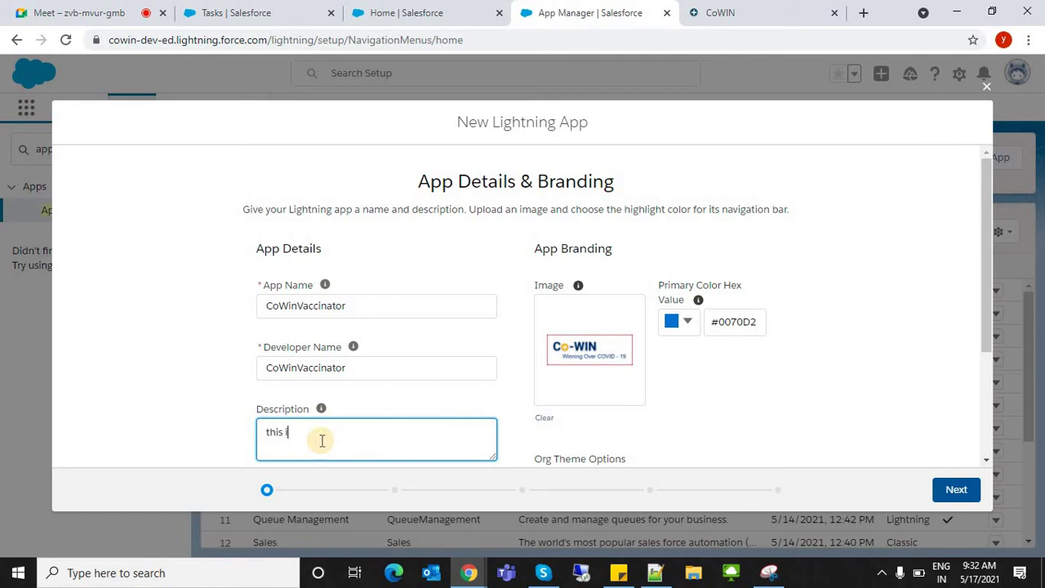
{"action": "type", "text": " application is sfor"}
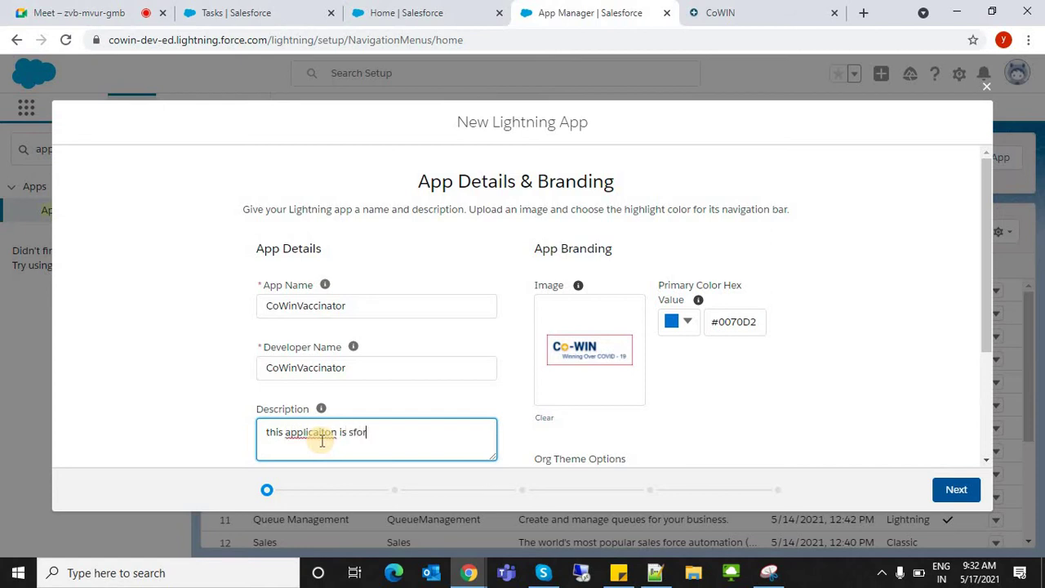
{"action": "key", "text": "BackSpace"}
{"action": "key", "text": "BackSpace"}
{"action": "key", "text": "BackSpace"}
{"action": "key", "text": "BackSpace"}
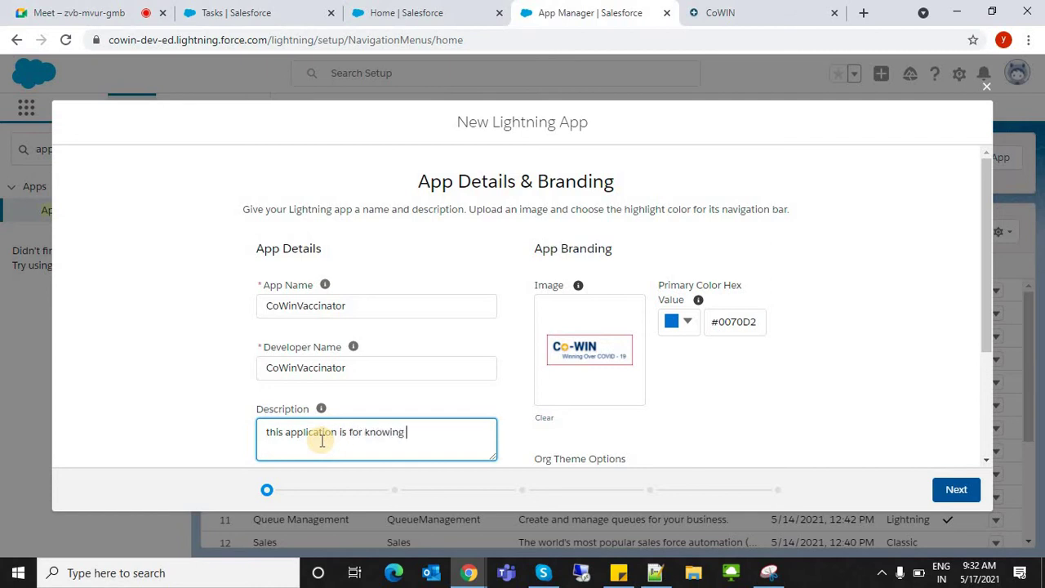
{"action": "type", "text": "tails about COVID"}
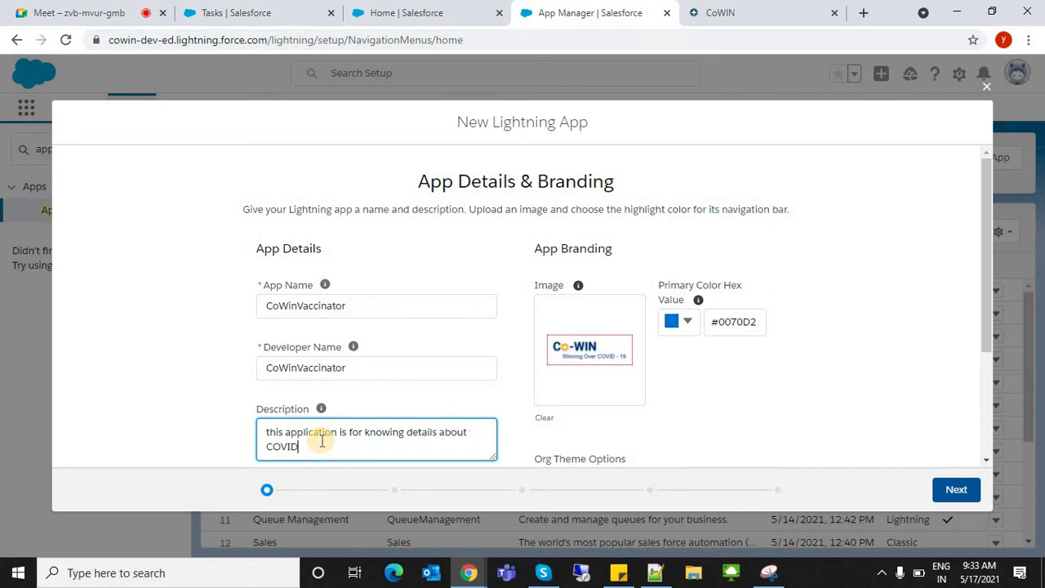
{"action": "type", "text": "-Vaccine"}
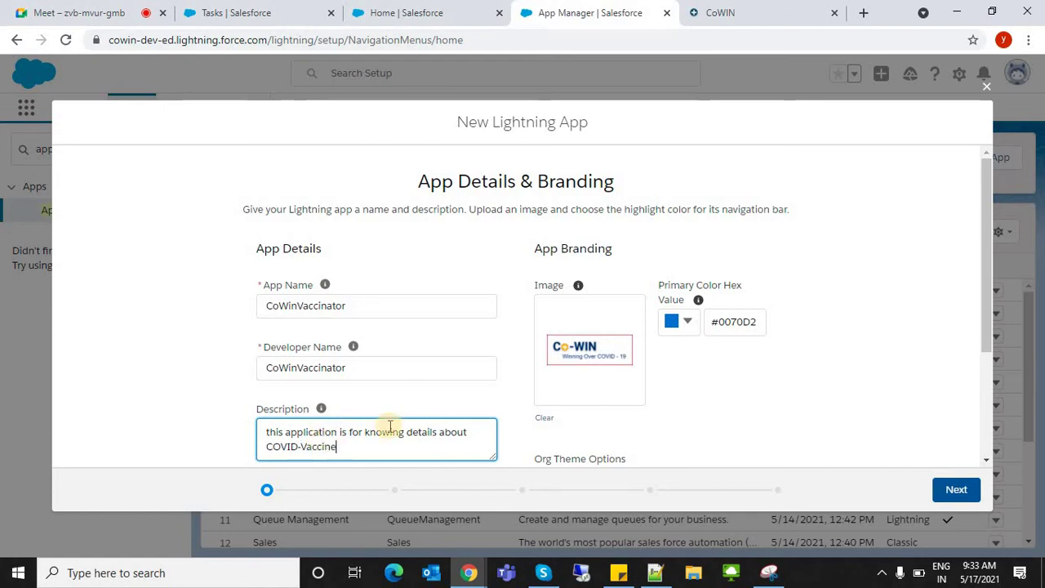
{"action": "left_click", "coordinate": [657, 387]}
{"action": "left_click", "coordinate": [296, 447]}
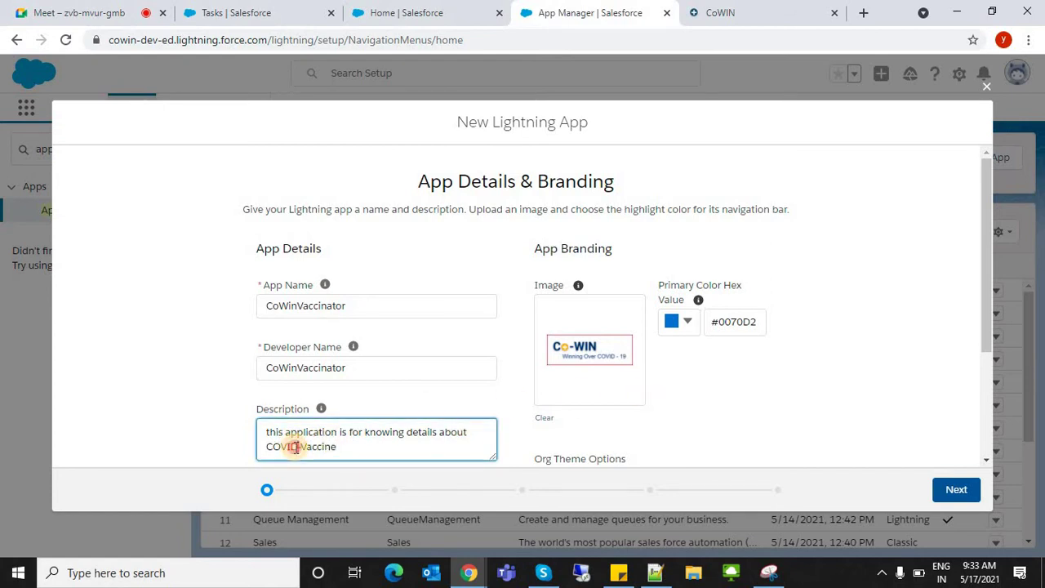
{"action": "key", "text": "ctrl+a"}
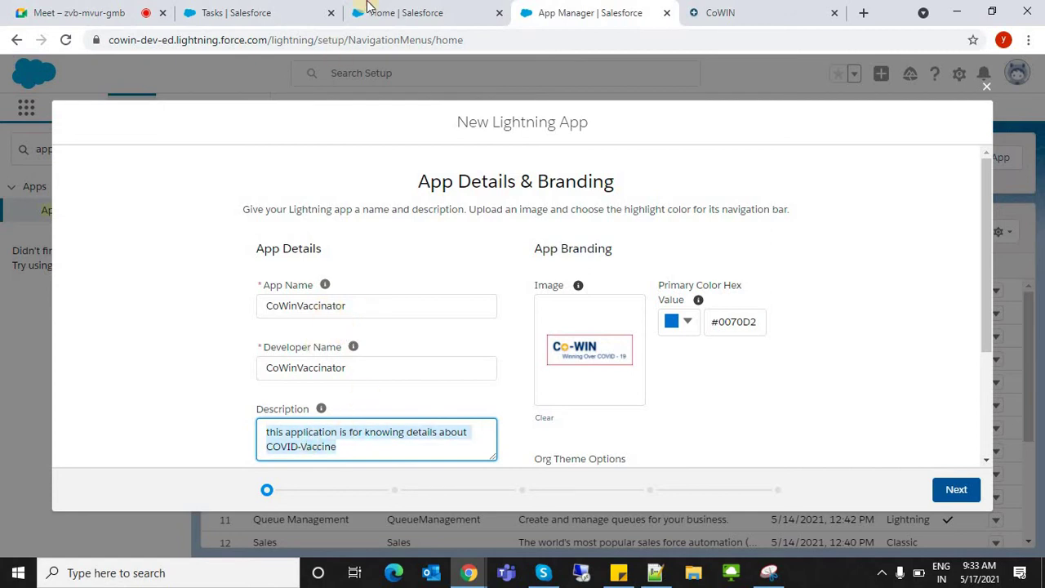
{"action": "key", "text": "ctrl+shift+Tab"}
{"action": "left_click", "coordinate": [612, 10]}
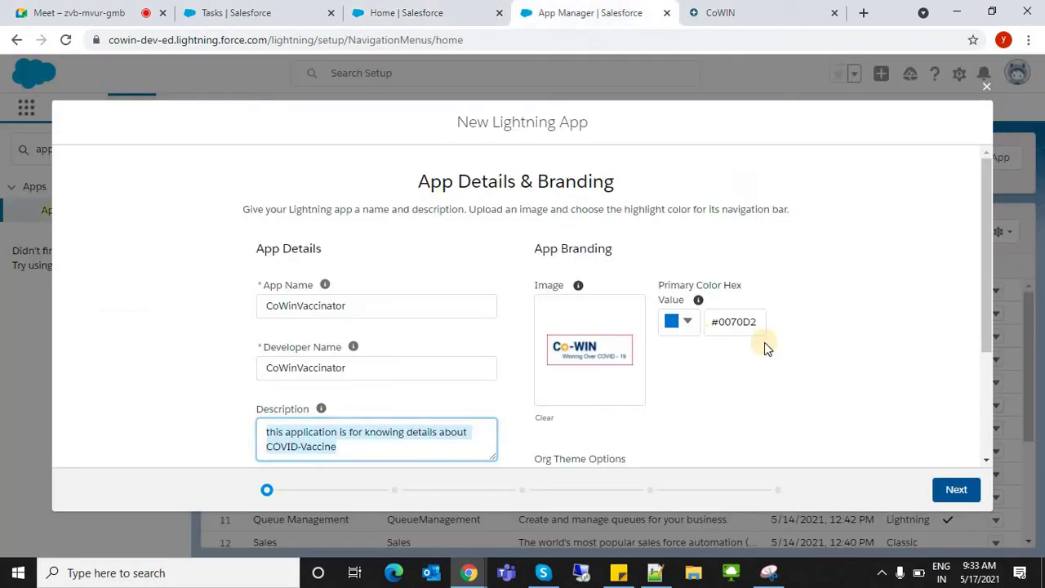
- Clear stray text selections, then visit Chatter and Campaigns in the Marketing app
{"action": "left_click", "coordinate": [660, 284]}
{"action": "left_click_drag", "start_coordinate": [655, 286], "coordinate": [681, 296]}
{"action": "left_click", "coordinate": [700, 365]}
{"action": "left_click", "coordinate": [357, 9]}
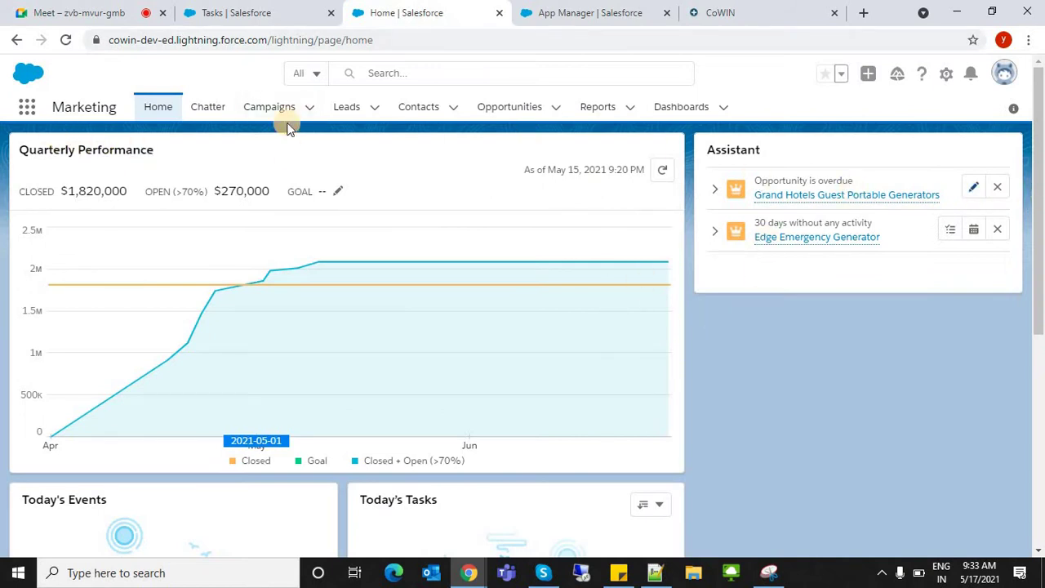
{"action": "left_click", "coordinate": [215, 110]}
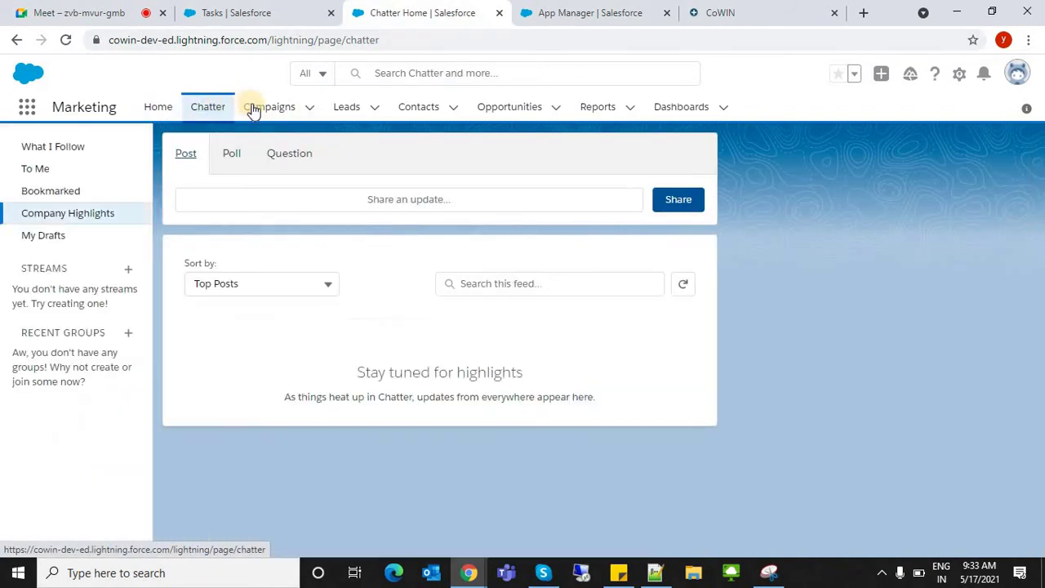
{"action": "left_click", "coordinate": [255, 109]}
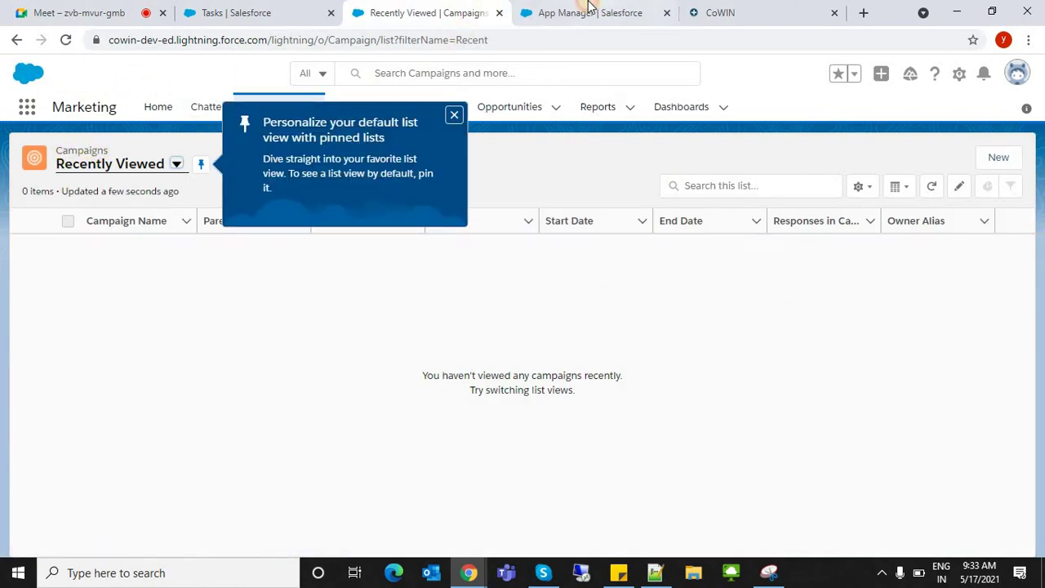
- Check the wizard's primary colour chooser, then return to the empty Campaigns list
{"action": "left_click", "coordinate": [589, 10]}
{"action": "left_click", "coordinate": [677, 322]}
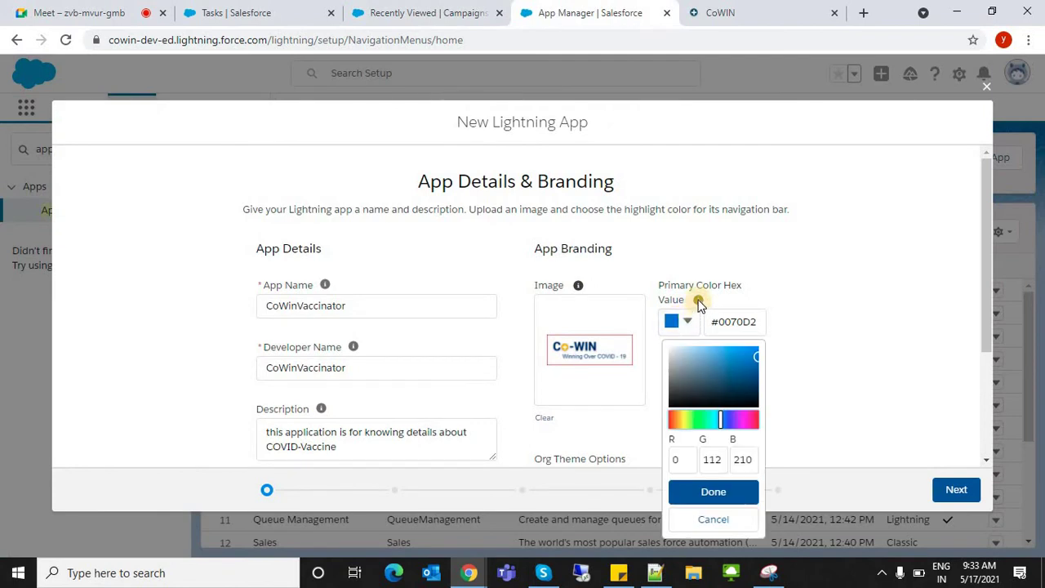
{"action": "mouse_move", "coordinate": [699, 304]}
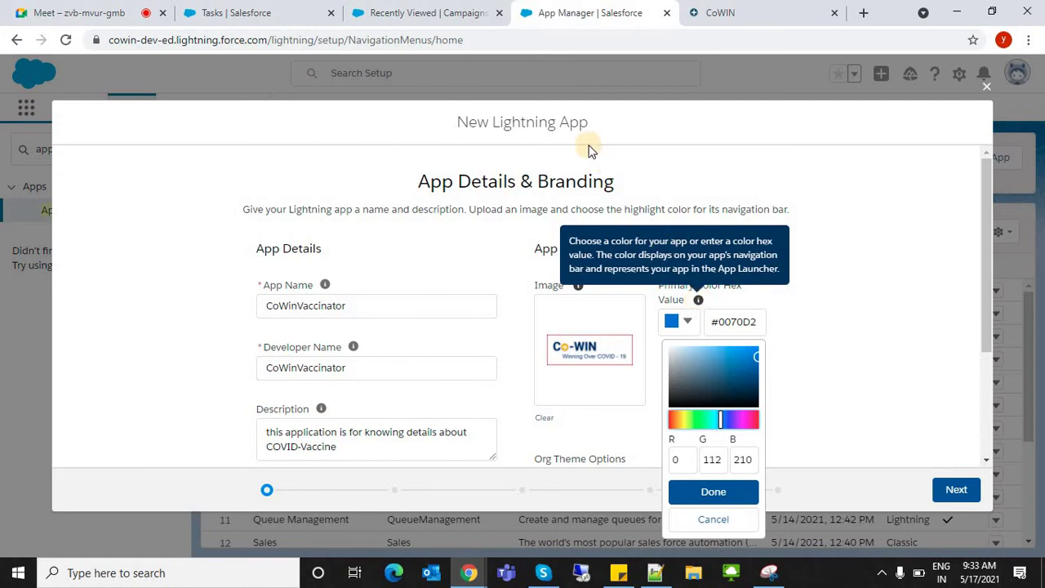
{"action": "left_click", "coordinate": [417, 11]}
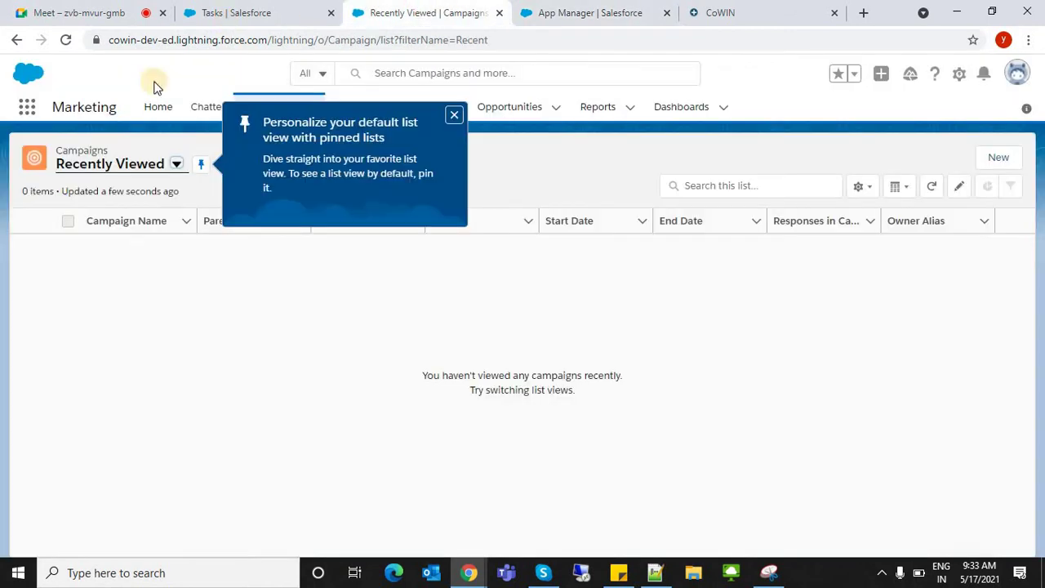
- Browse the full All Apps list, close it, and open the Marketing app's Leads list
{"action": "left_click", "coordinate": [27, 107]}
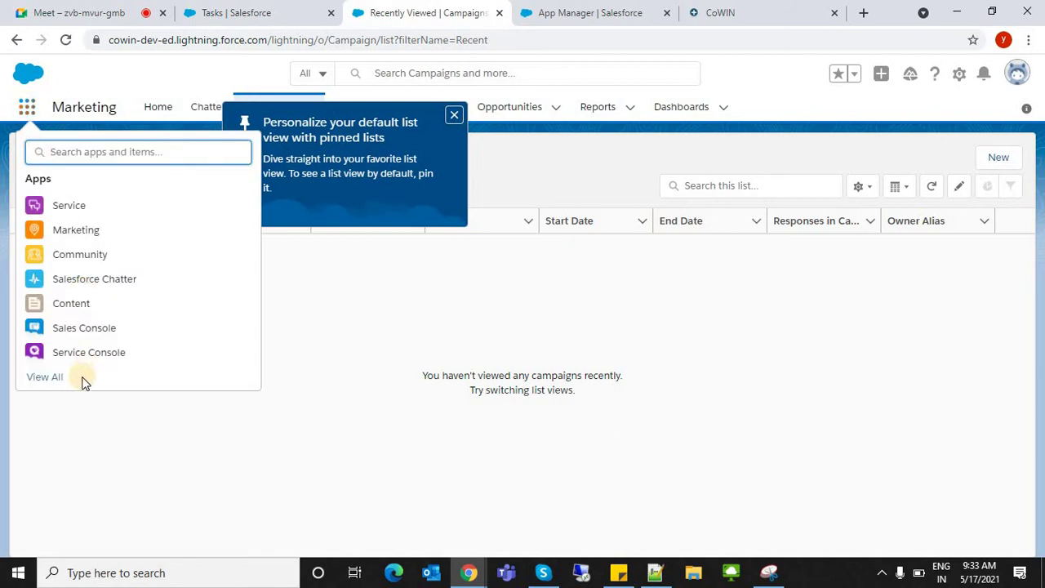
{"action": "left_click", "coordinate": [45, 378]}
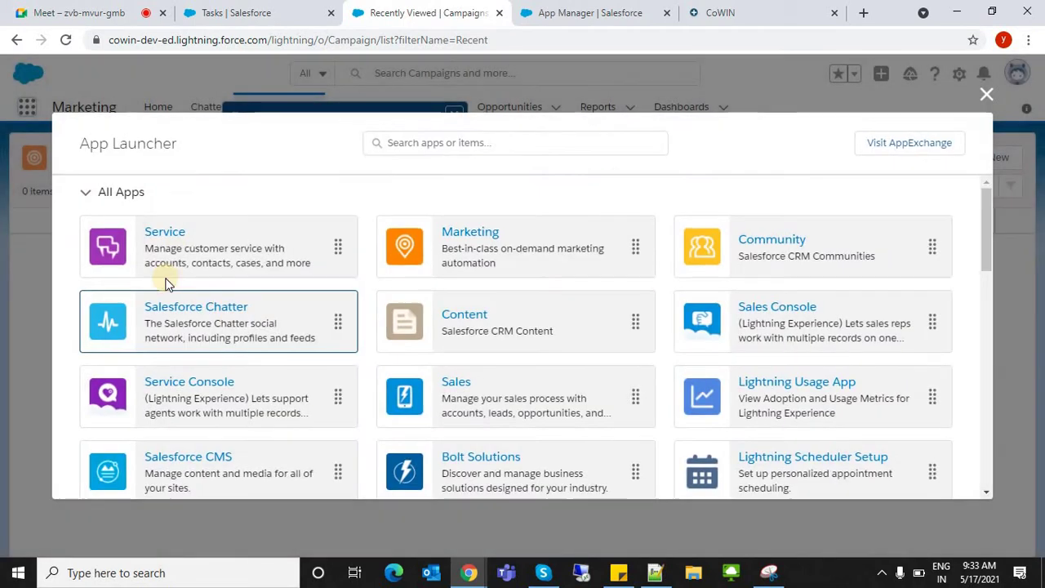
{"action": "left_click", "coordinate": [986, 92]}
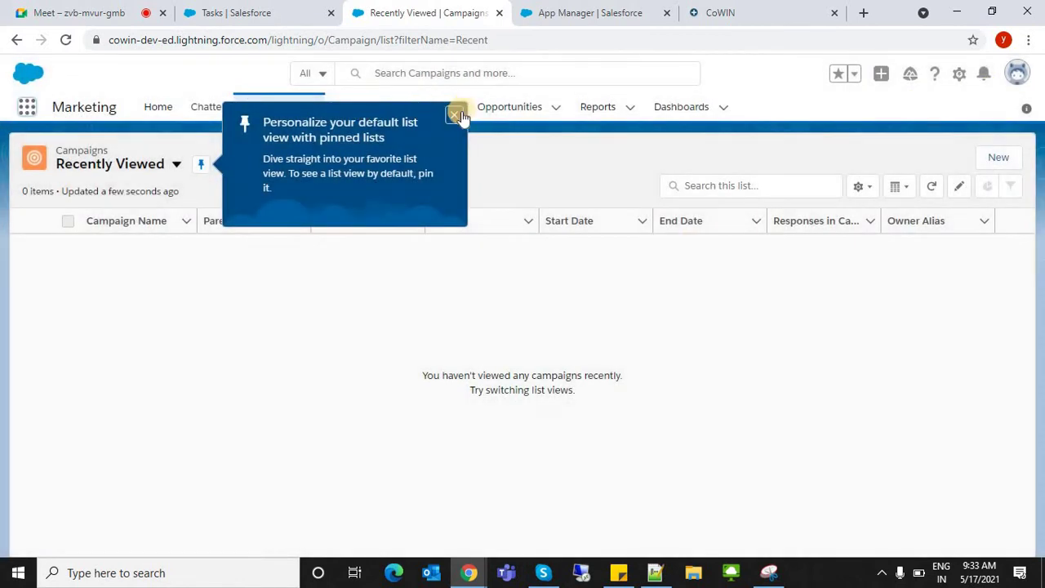
{"action": "left_click", "coordinate": [350, 109]}
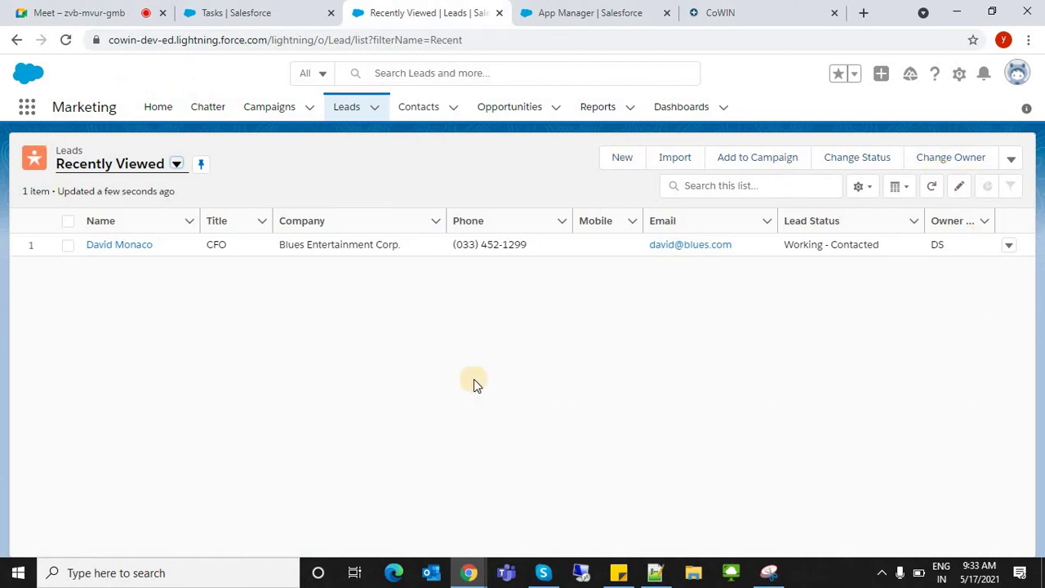
- Try green hues in the primary colour picker and clear the hex colour value
{"action": "left_click", "coordinate": [532, 8]}
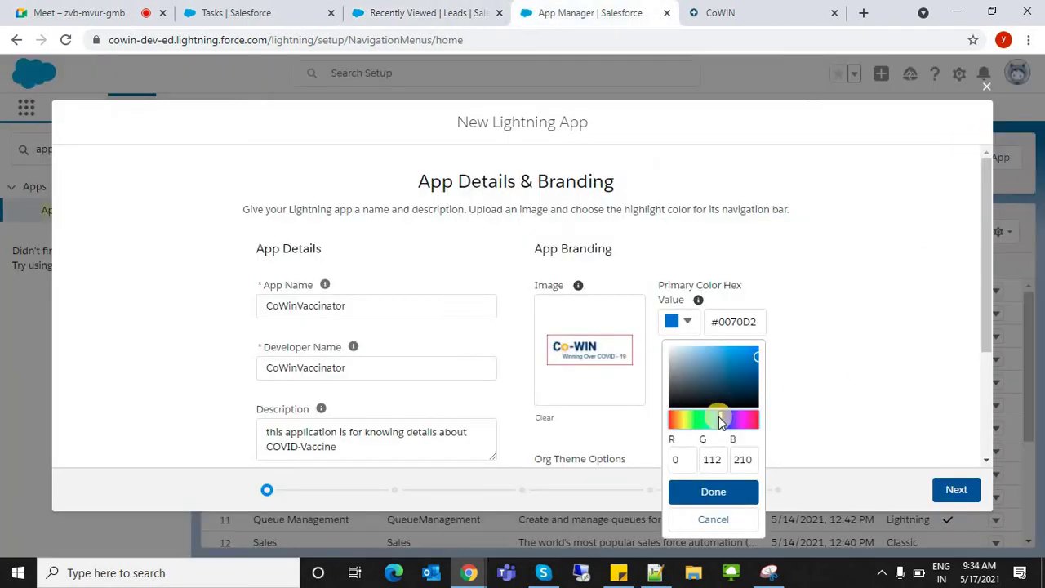
{"action": "left_click", "coordinate": [694, 418]}
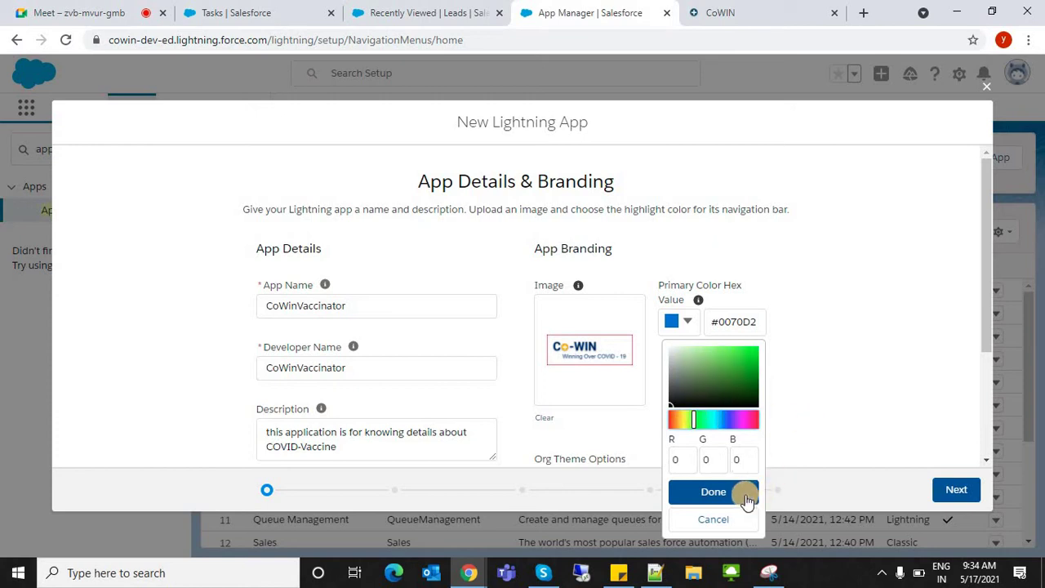
{"action": "left_click", "coordinate": [861, 369]}
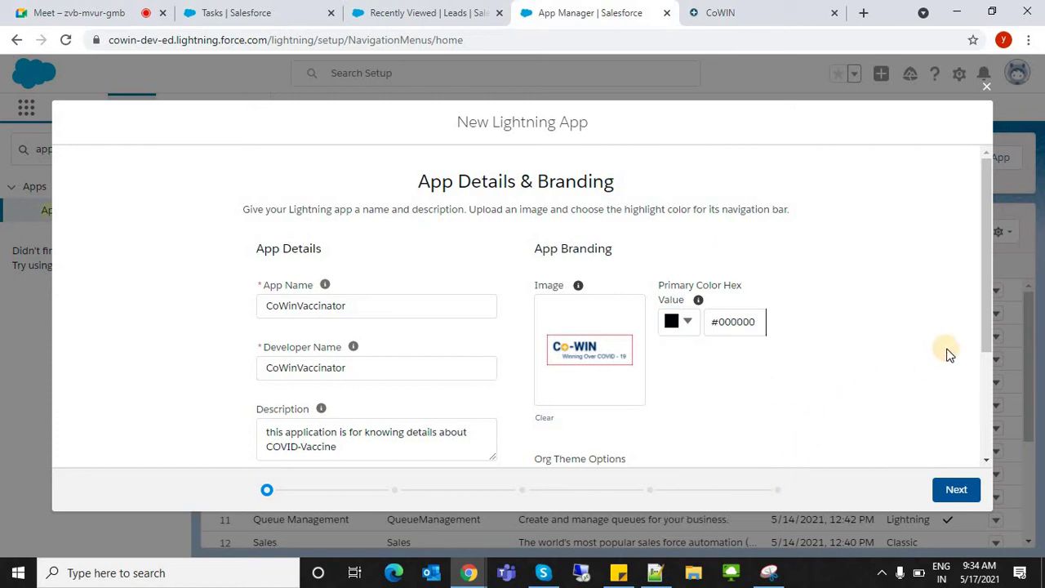
{"action": "left_click", "coordinate": [670, 331]}
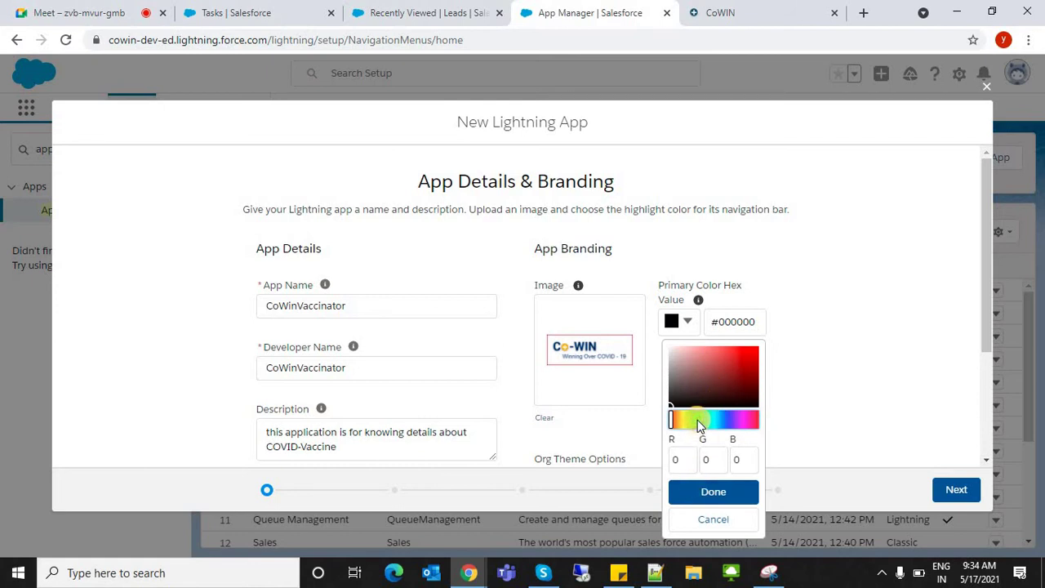
{"action": "left_click", "coordinate": [697, 419]}
{"action": "left_click", "coordinate": [726, 491]}
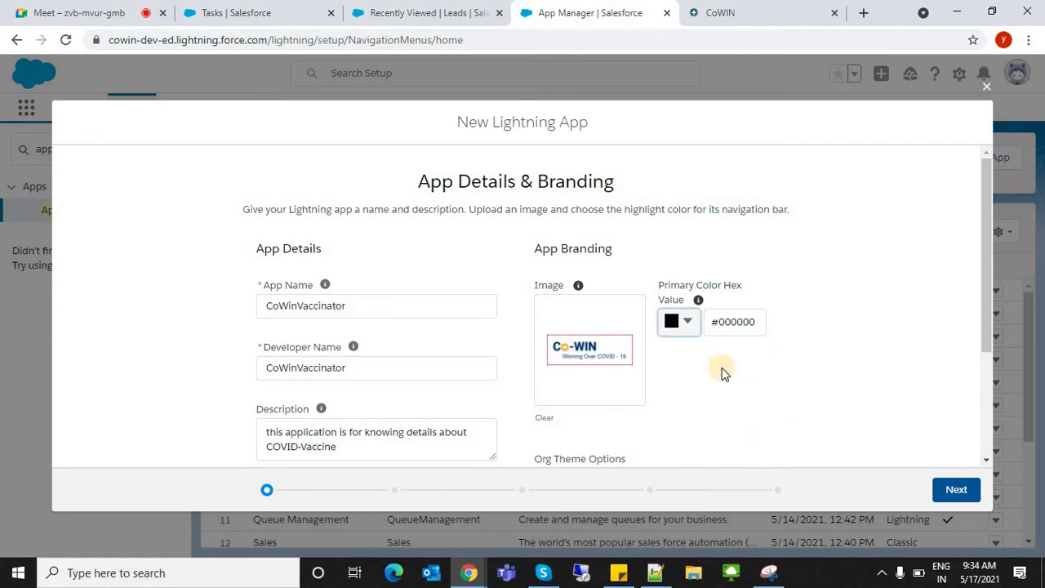
{"action": "double_click", "coordinate": [750, 321]}
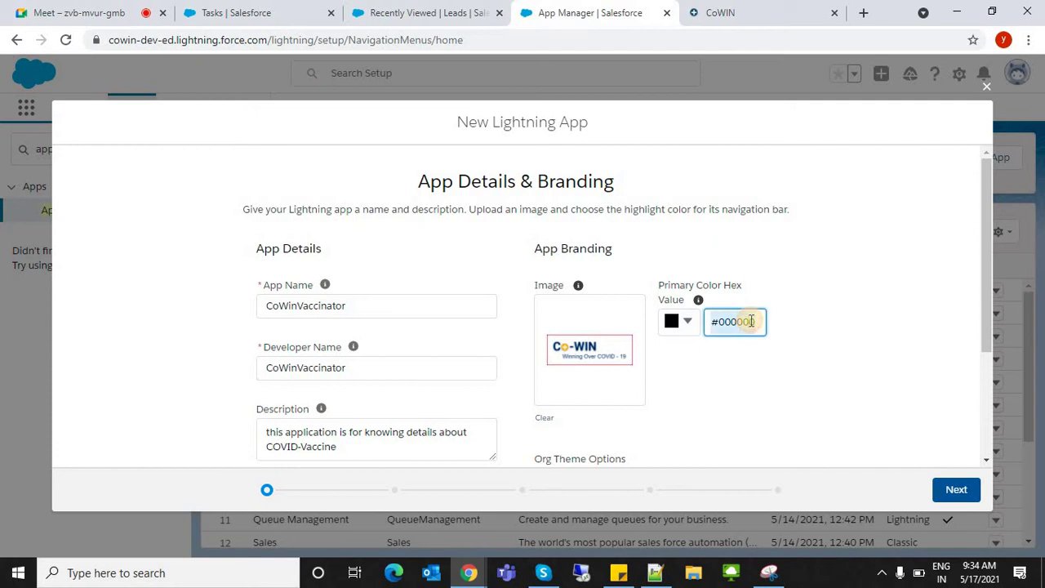
{"action": "key", "text": "BackSpace"}
{"action": "type", "text": "#"}
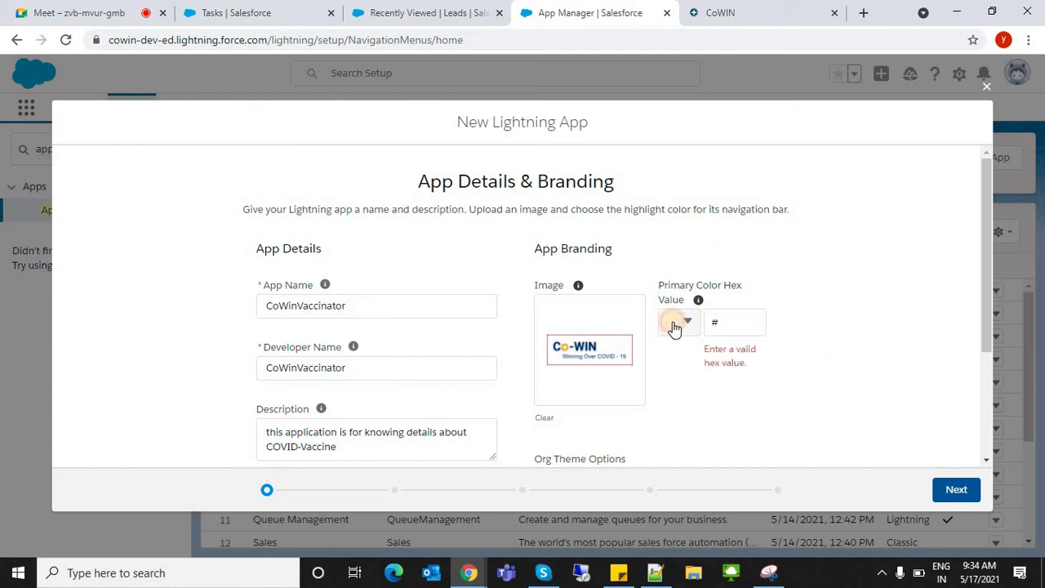
- Confirm the primary colour as #000000 and advance to App Options
{"action": "left_click", "coordinate": [670, 325]}
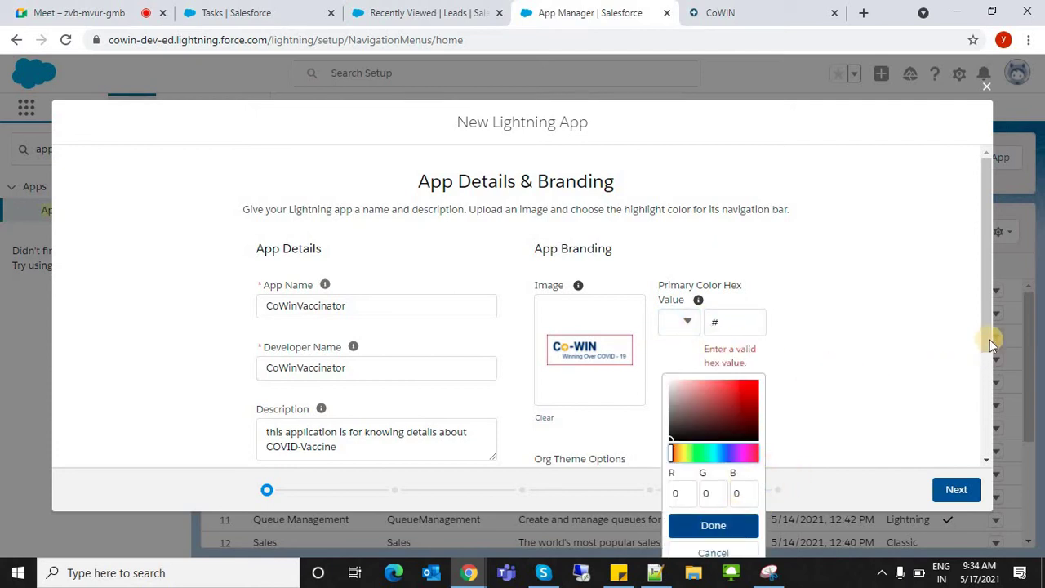
{"action": "scroll", "coordinate": [988, 363], "scroll_direction": "down", "scroll_amount": 1}
{"action": "left_click", "coordinate": [683, 261]}
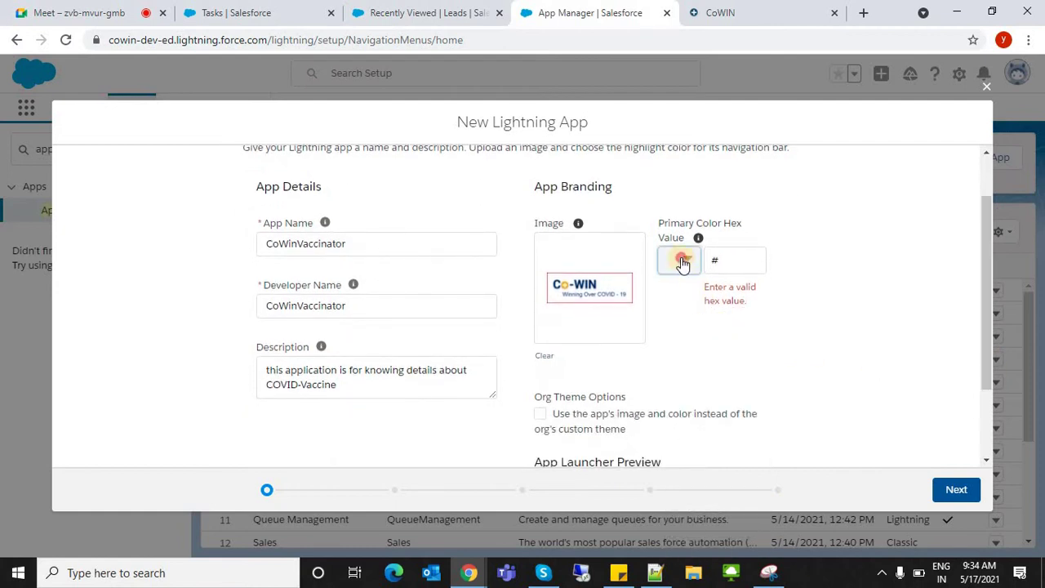
{"action": "left_click", "coordinate": [681, 267]}
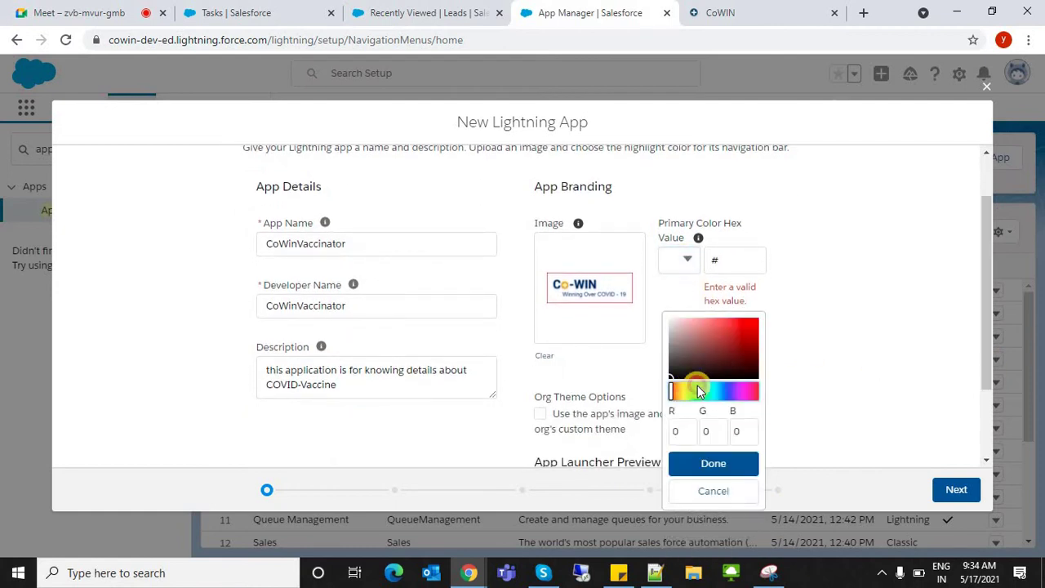
{"action": "left_click", "coordinate": [695, 392]}
{"action": "left_click", "coordinate": [727, 464]}
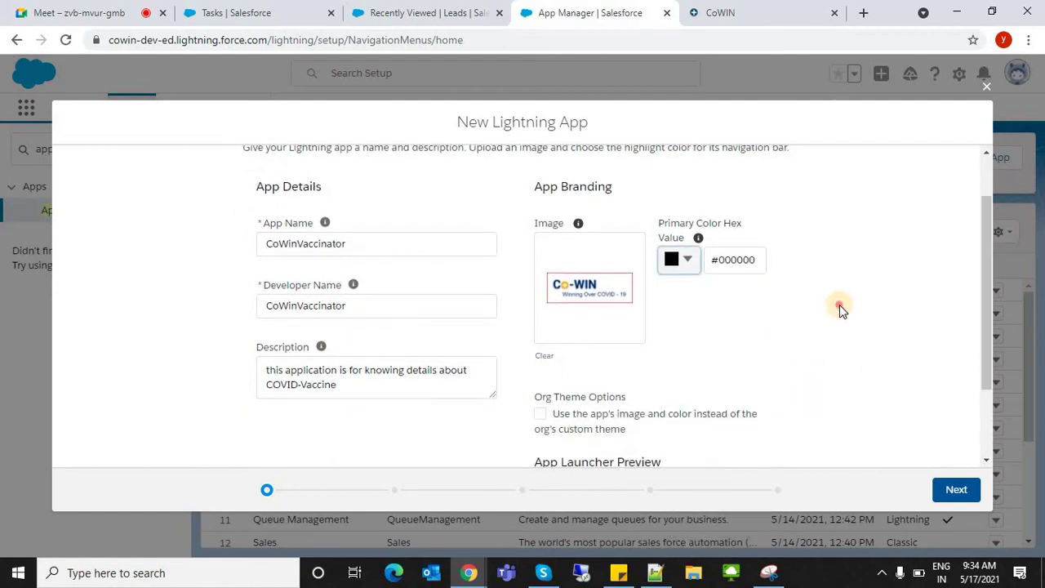
{"action": "left_click", "coordinate": [945, 487]}
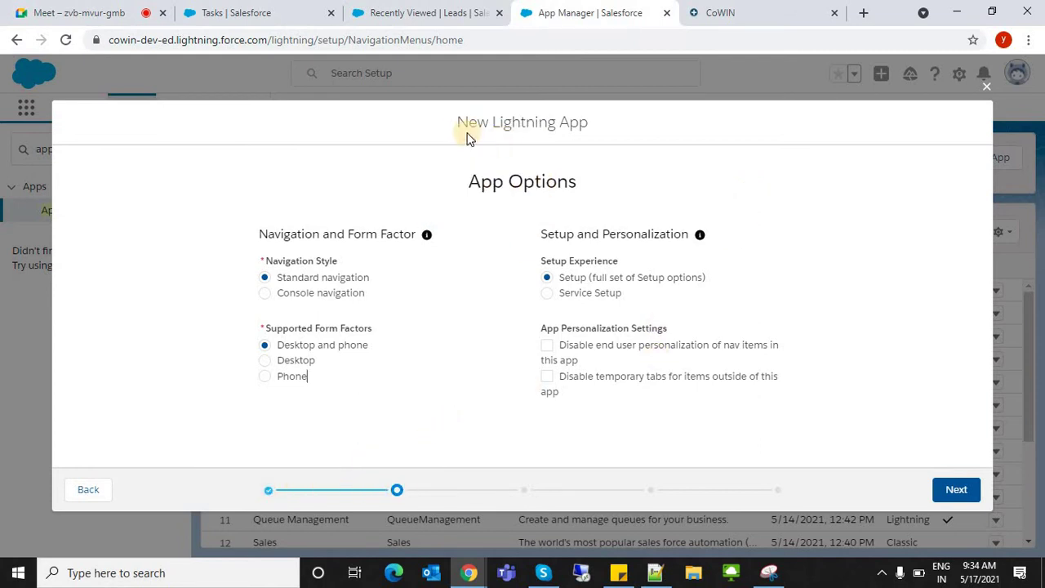
- Highlight the App Options heading and the line beneath it
{"action": "left_click_drag", "start_coordinate": [461, 178], "coordinate": [607, 210]}
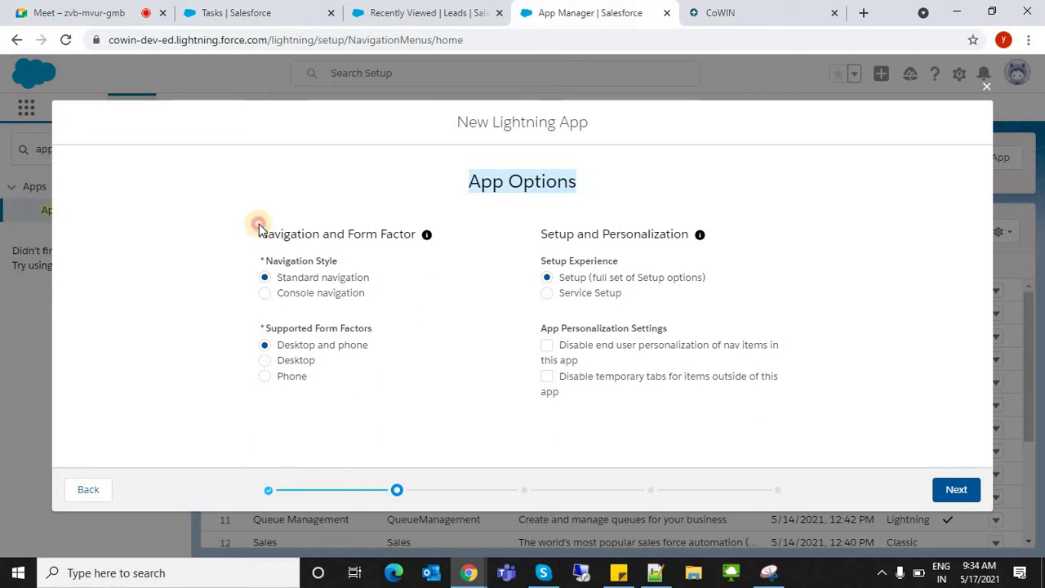
{"action": "left_click_drag", "start_coordinate": [256, 224], "coordinate": [413, 247]}
- From the Leads tab, visit Chatter, Leads and Contacts in the Marketing app
{"action": "left_click", "coordinate": [429, 12]}
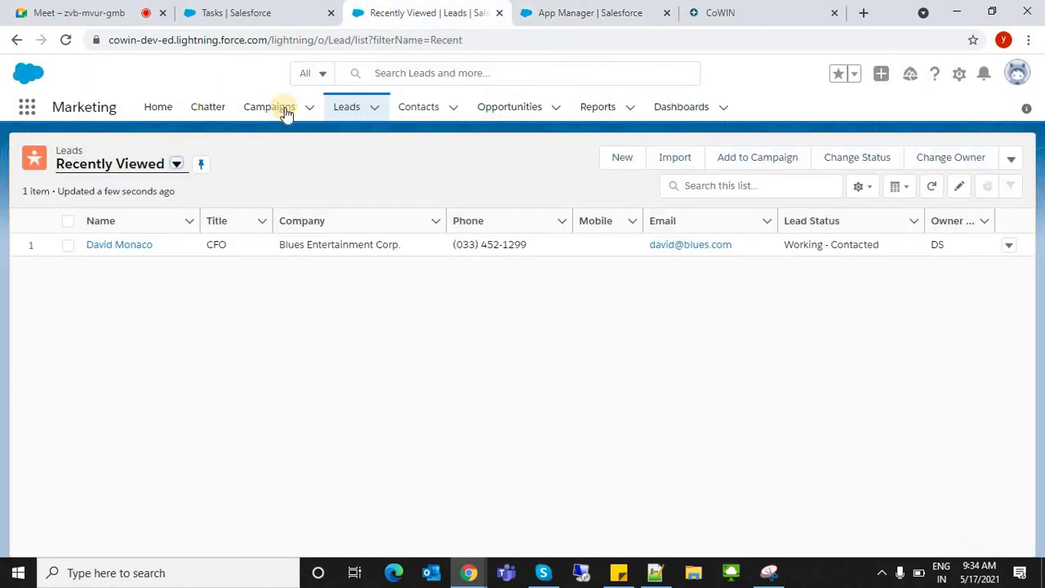
{"action": "left_click", "coordinate": [204, 119]}
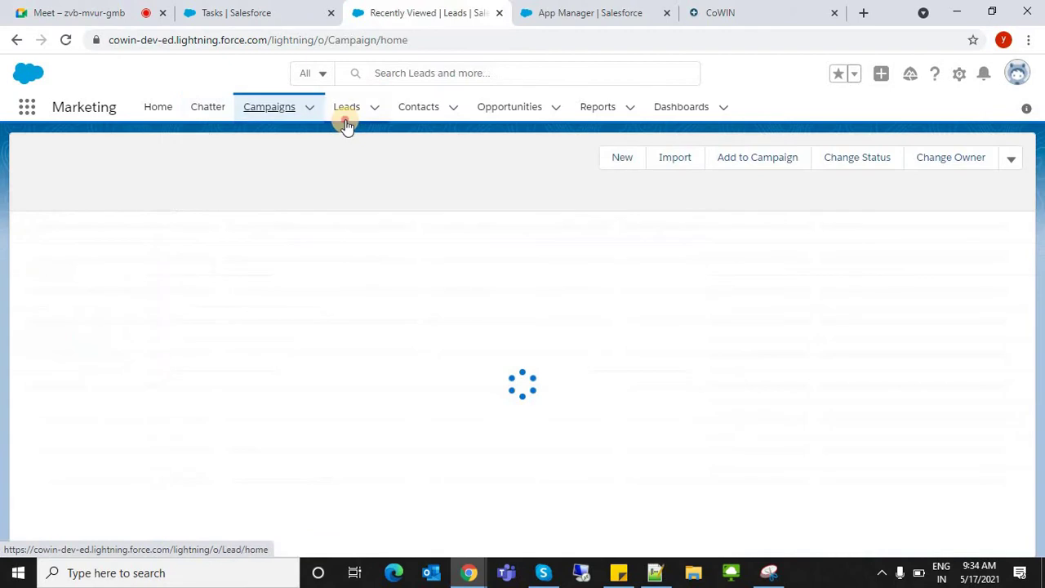
{"action": "left_click", "coordinate": [347, 119]}
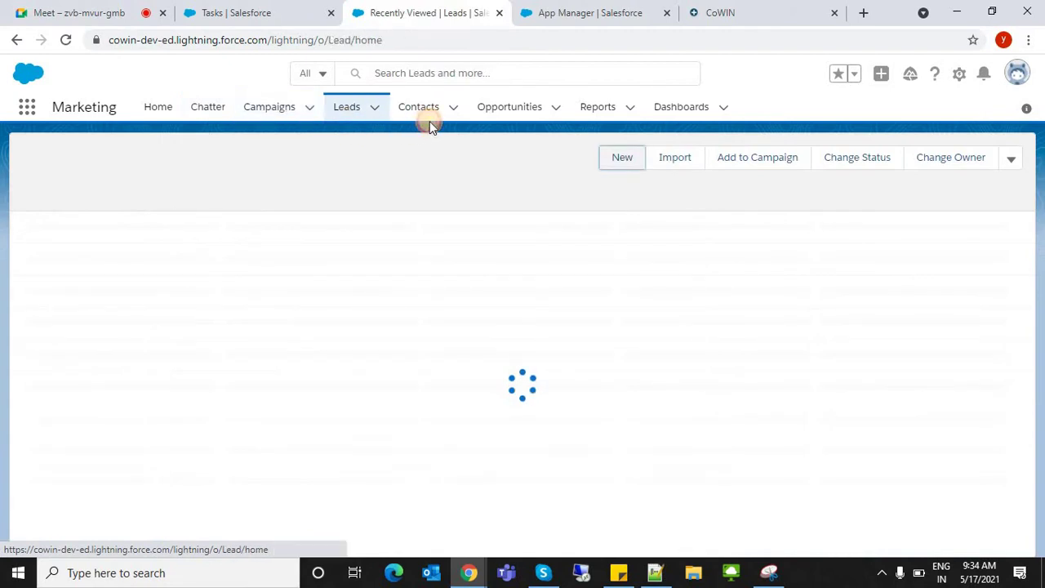
{"action": "left_click", "coordinate": [428, 113]}
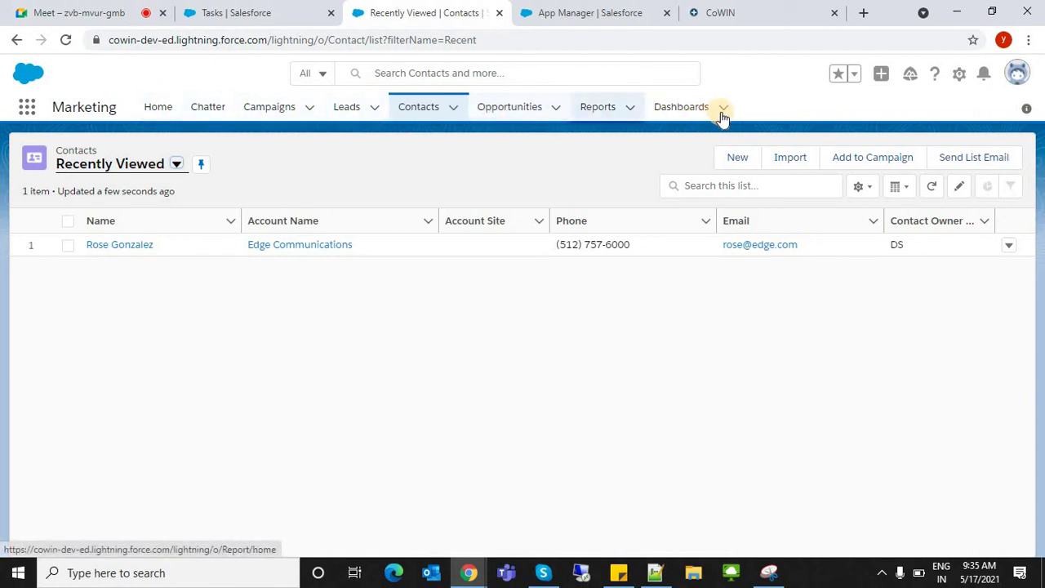
- Search the App Launcher for 'ser' and launch the Service Console app
{"action": "left_click", "coordinate": [232, 10]}
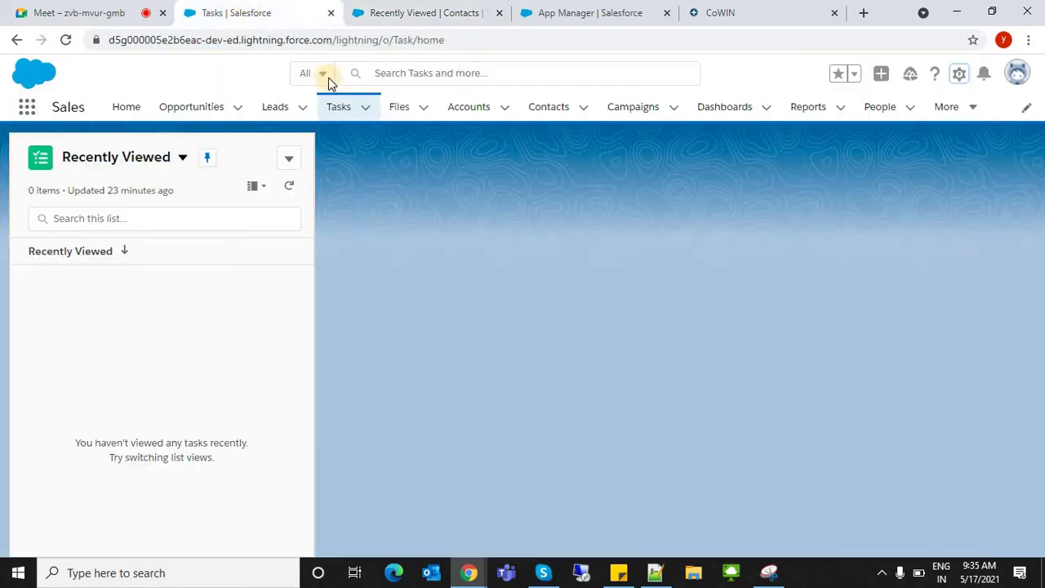
{"action": "left_click", "coordinate": [392, 6]}
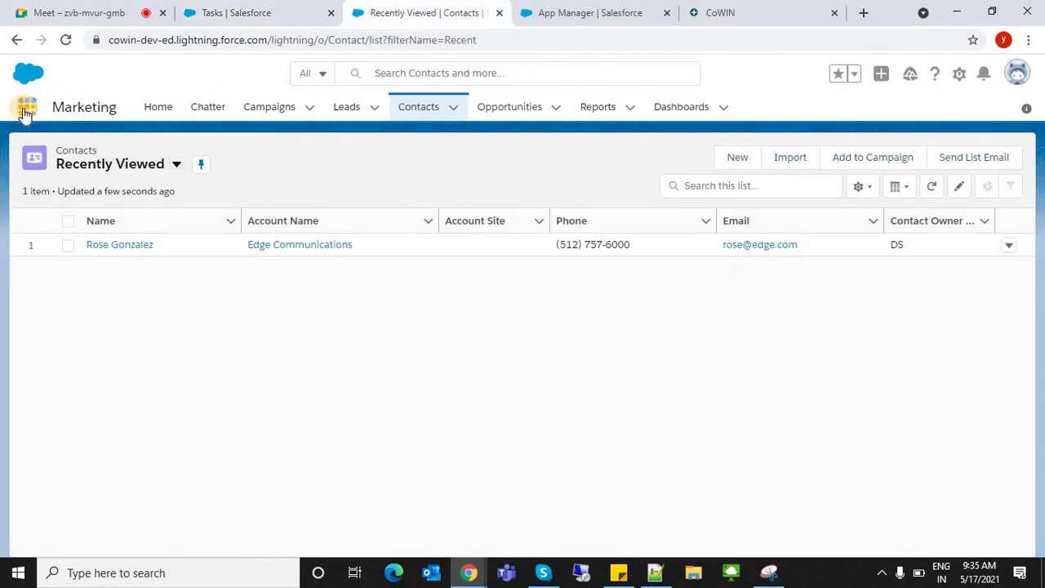
{"action": "left_click", "coordinate": [27, 110]}
{"action": "type", "text": "ser"}
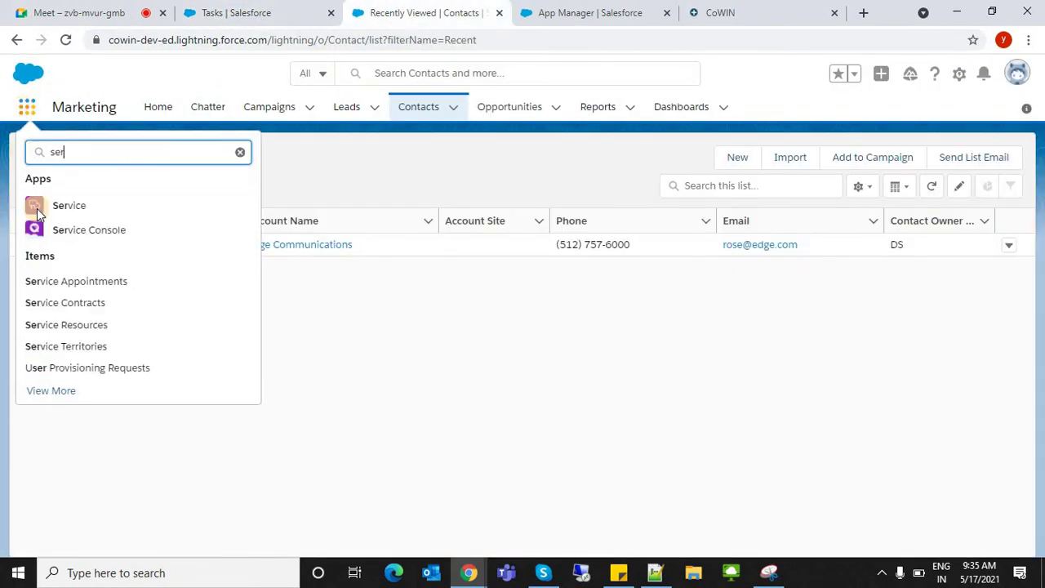
{"action": "left_click", "coordinate": [62, 237]}
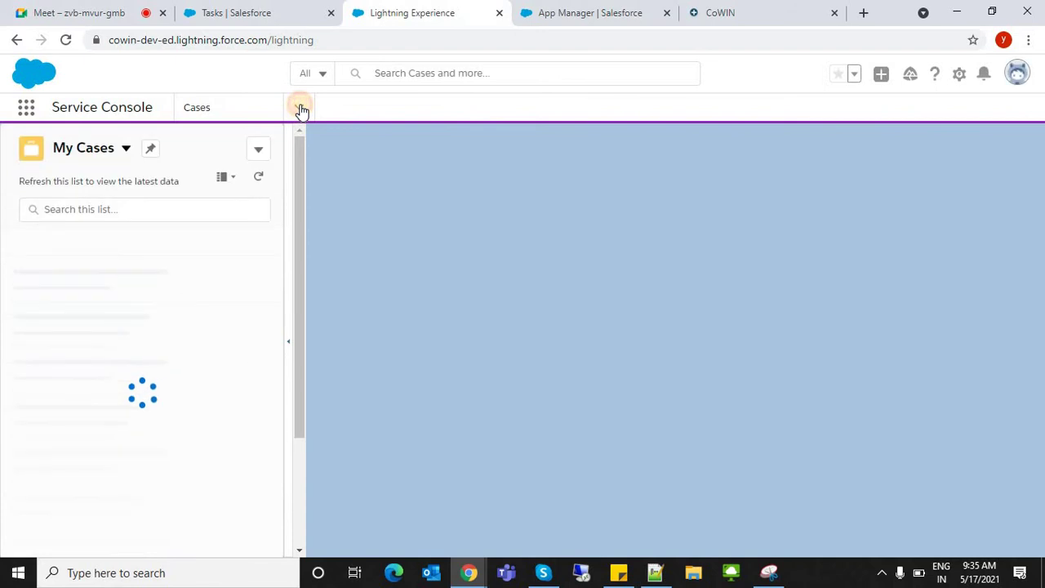
- Open and close case 00001000, show the navigation list, then go to the Sales Tasks page
{"action": "left_click", "coordinate": [301, 108]}
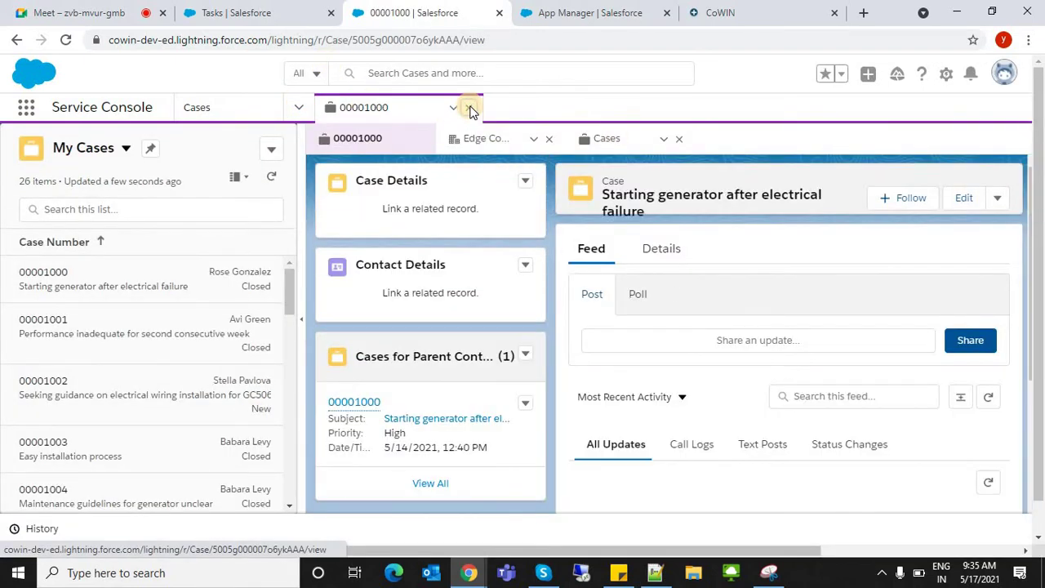
{"action": "left_click", "coordinate": [470, 109]}
{"action": "left_click", "coordinate": [300, 110]}
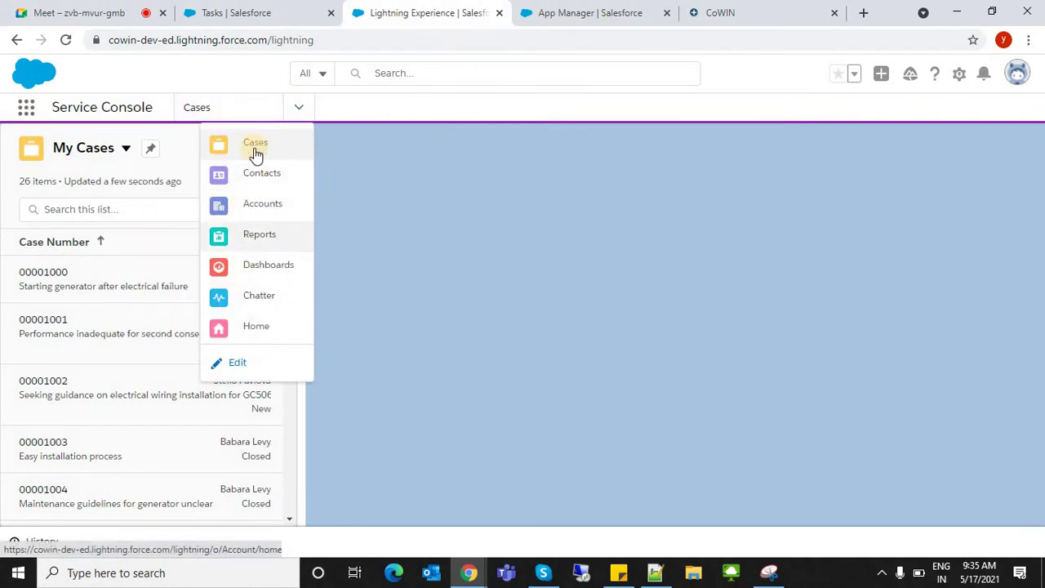
{"action": "left_click", "coordinate": [318, 8]}
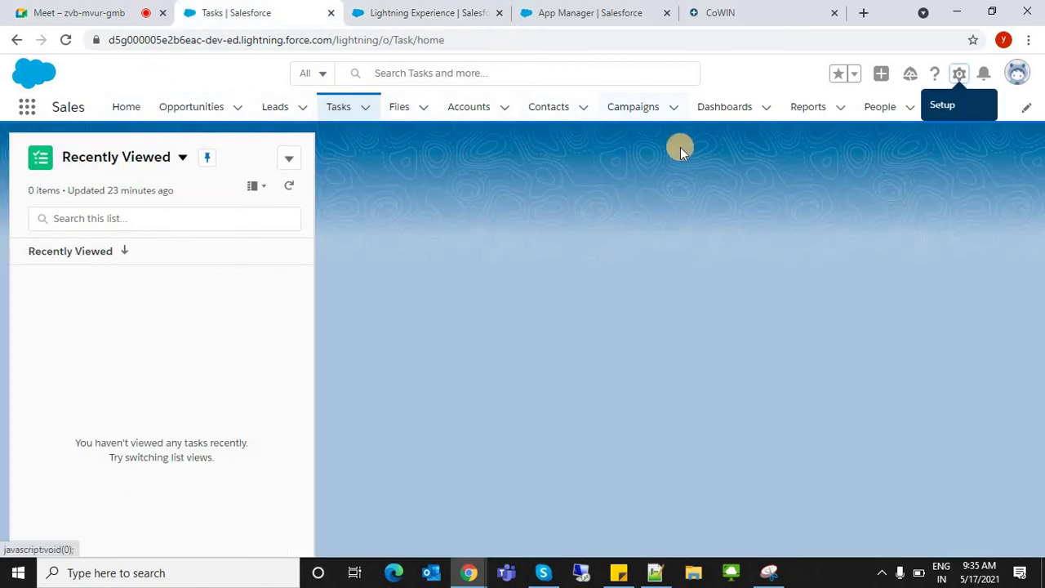
- Highlight the Navigation and Form Factor heading in the wizard's App Options step
{"action": "left_click", "coordinate": [552, 16]}
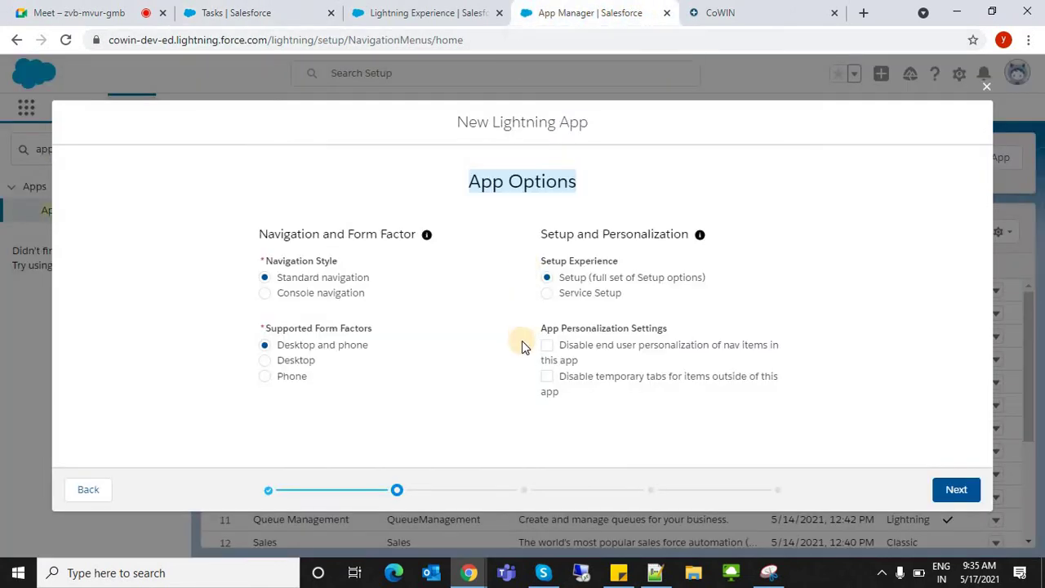
{"action": "left_click", "coordinate": [476, 217]}
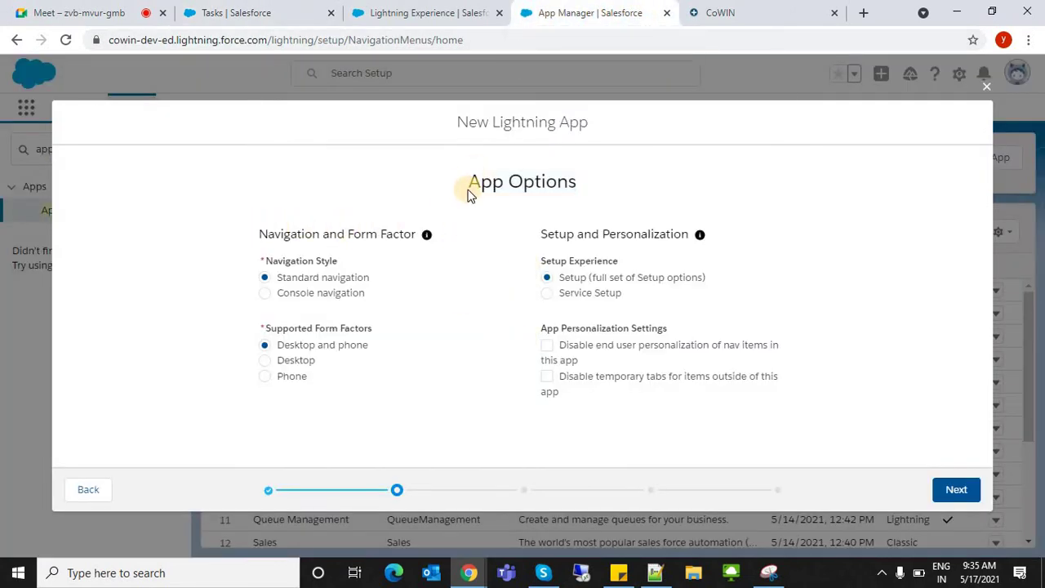
{"action": "left_click_drag", "start_coordinate": [259, 235], "coordinate": [405, 236]}
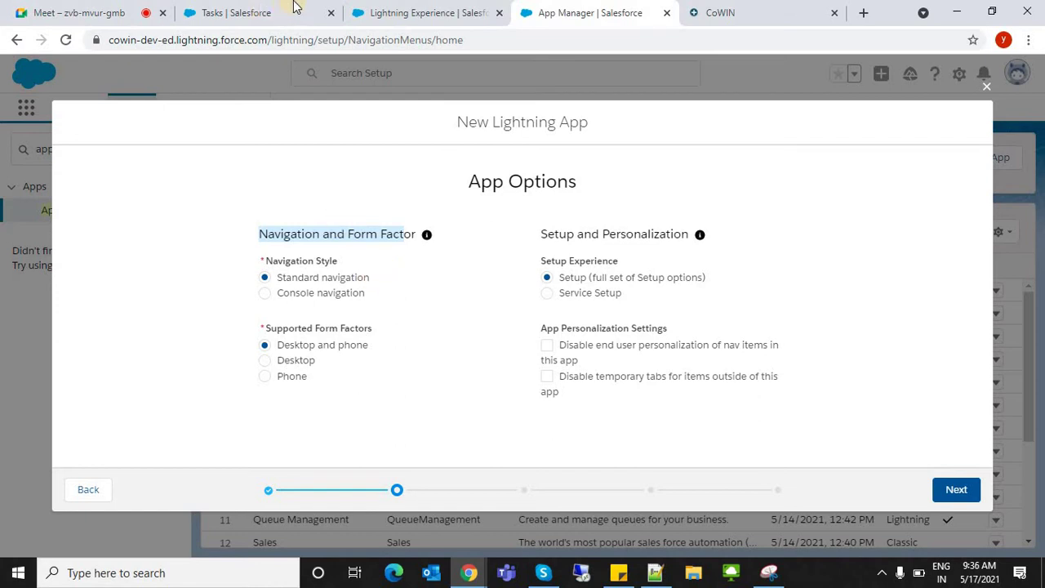
- Glance at Service Console and Sales Tasks, then highlight the Supported Form Factors label
{"action": "left_click", "coordinate": [425, 12]}
{"action": "left_click", "coordinate": [296, 109]}
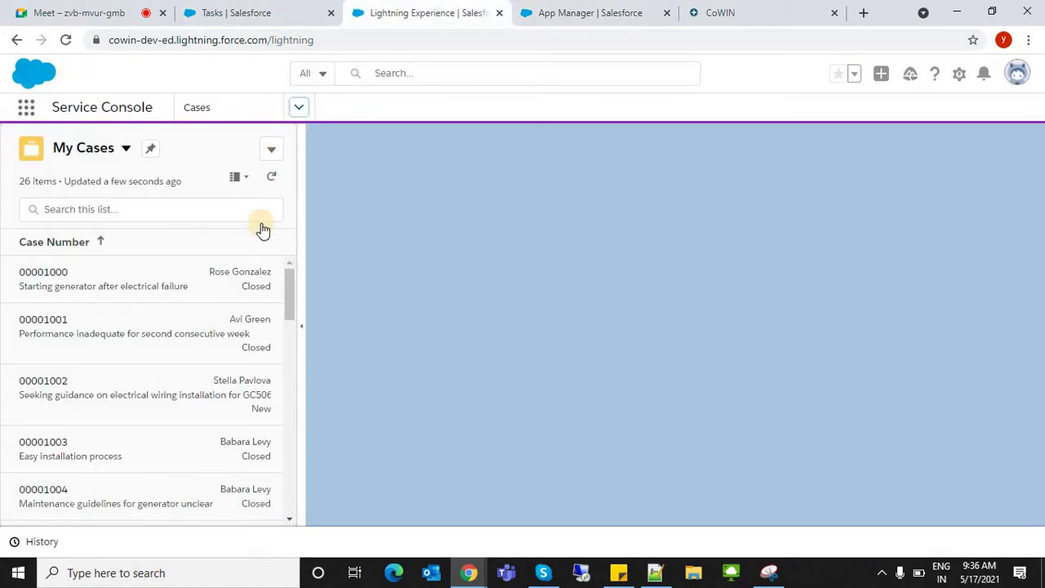
{"action": "left_click", "coordinate": [301, 10]}
{"action": "left_click", "coordinate": [625, 10]}
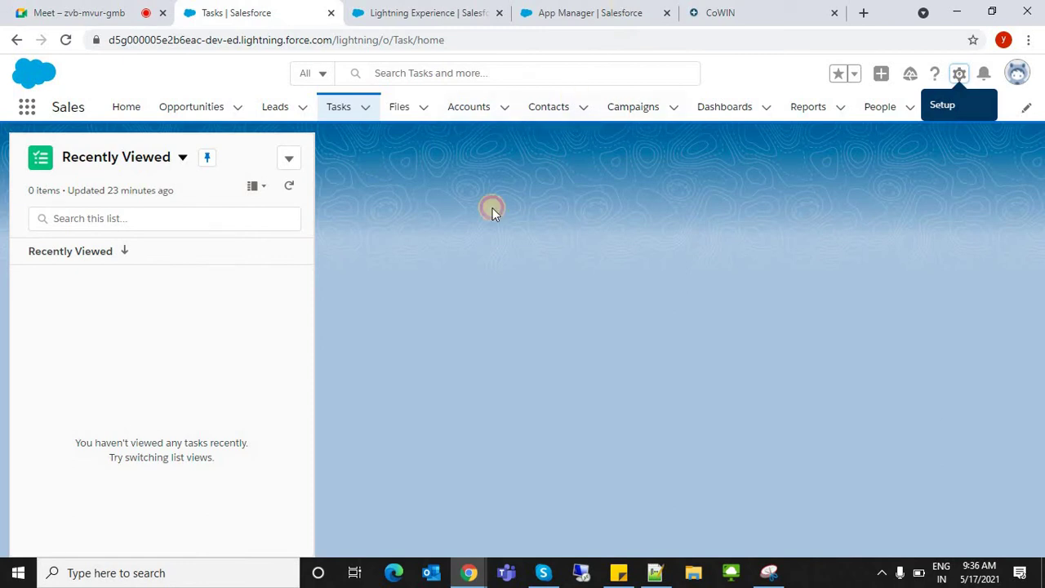
{"action": "left_click", "coordinate": [324, 279]}
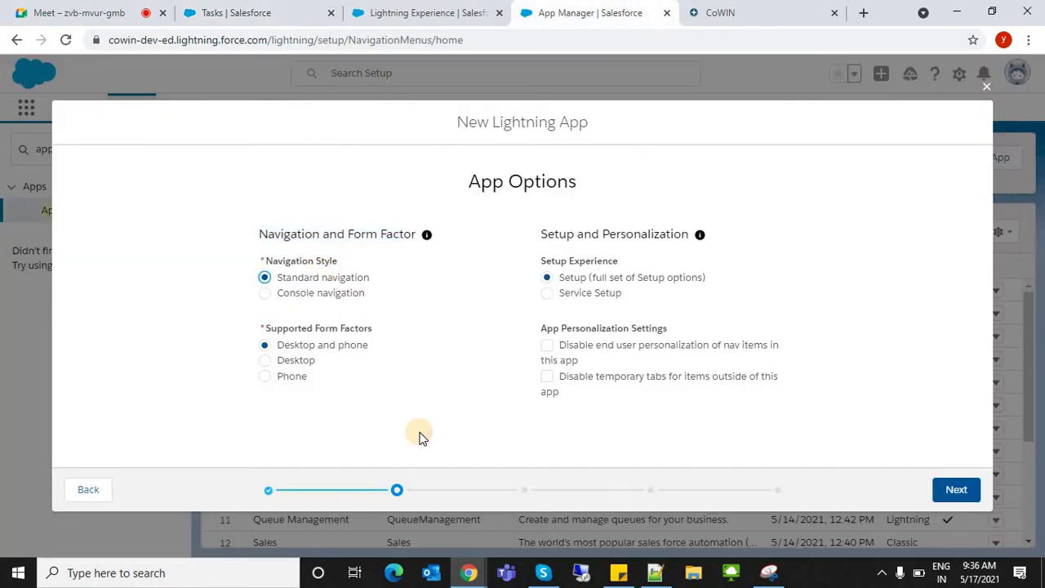
{"action": "left_click_drag", "start_coordinate": [256, 332], "coordinate": [378, 334]}
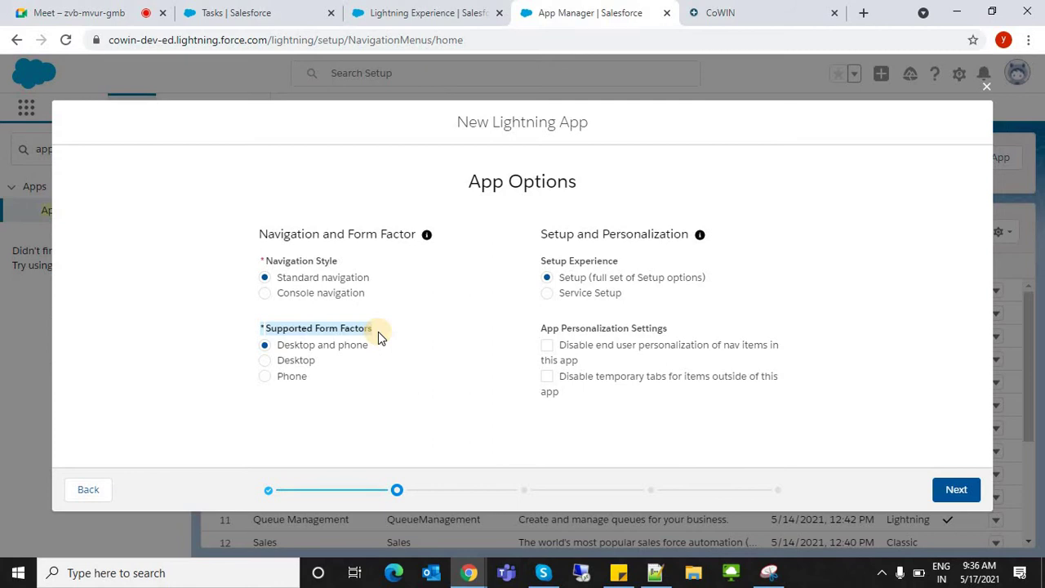
- Keep Desktop and Phone form factors and check both App Personalization Settings options
{"action": "left_click", "coordinate": [291, 360]}
{"action": "left_click", "coordinate": [295, 345]}
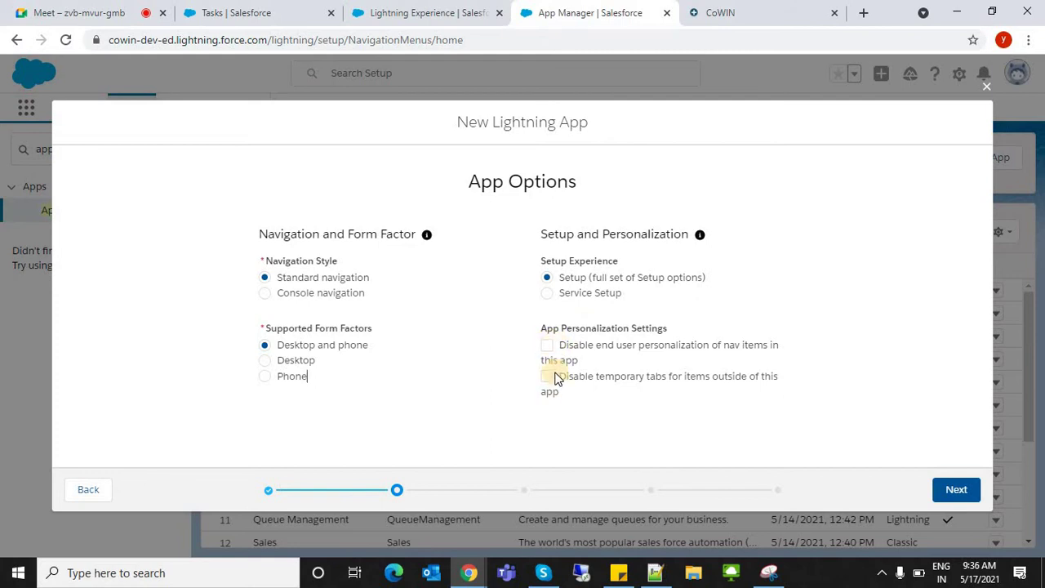
{"action": "left_click", "coordinate": [547, 345]}
{"action": "left_click", "coordinate": [547, 377]}
{"action": "double_click", "coordinate": [635, 329]}
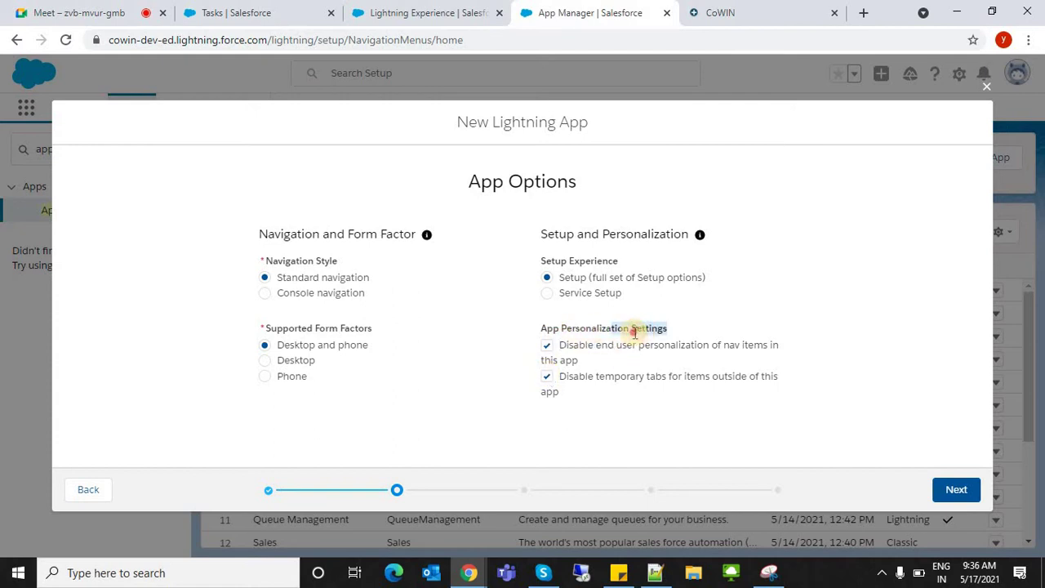
{"action": "left_click", "coordinate": [536, 329]}
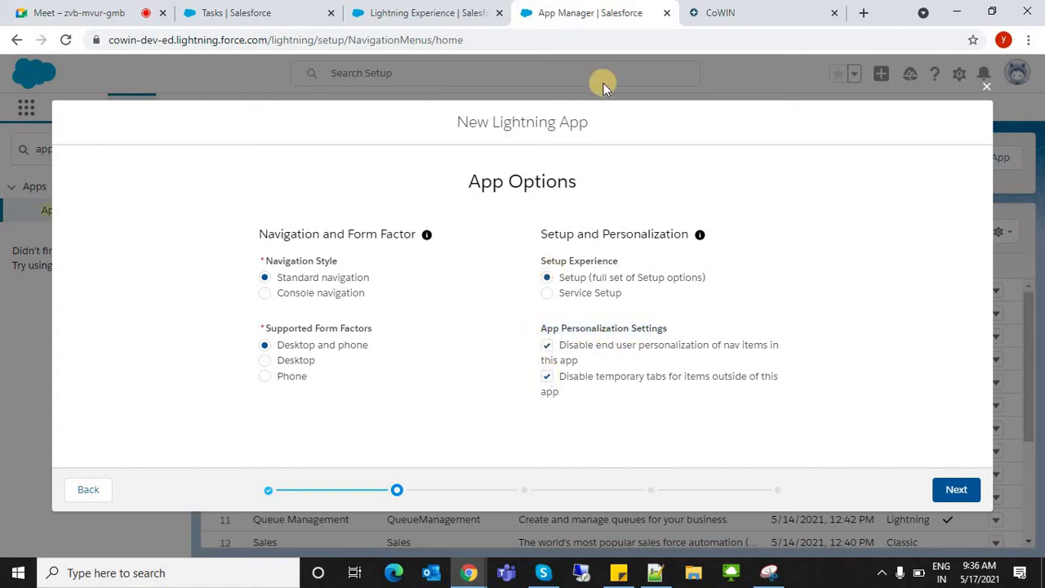
{"action": "triple_click", "coordinate": [619, 328]}
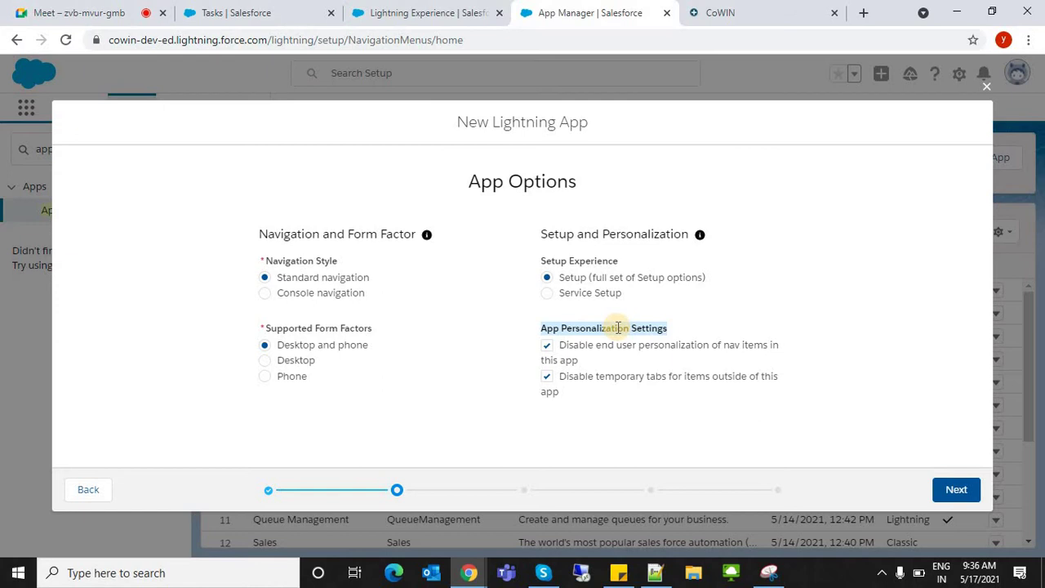
{"action": "left_click", "coordinate": [703, 306]}
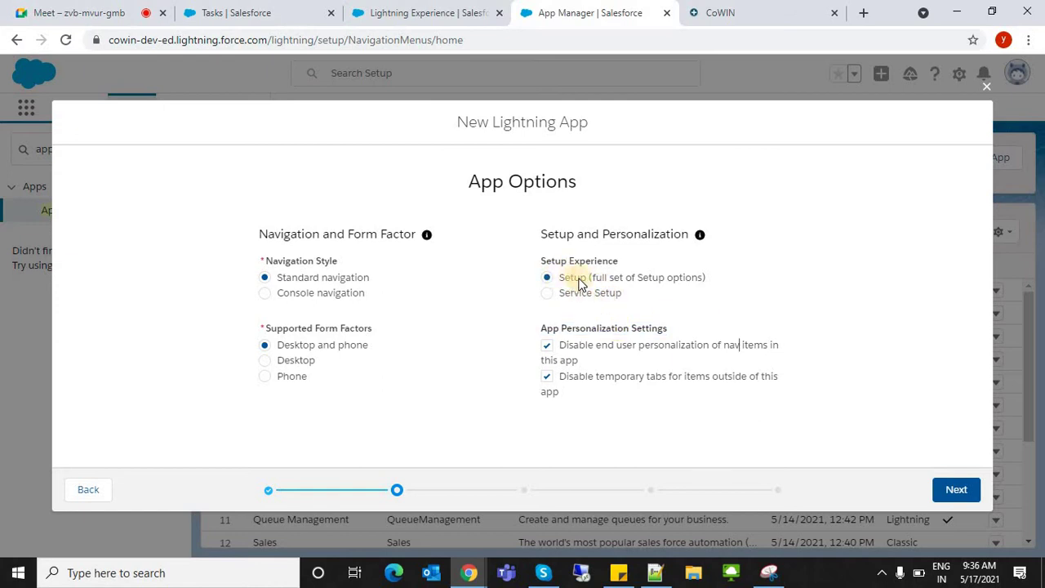
{"action": "left_click", "coordinate": [425, 12]}
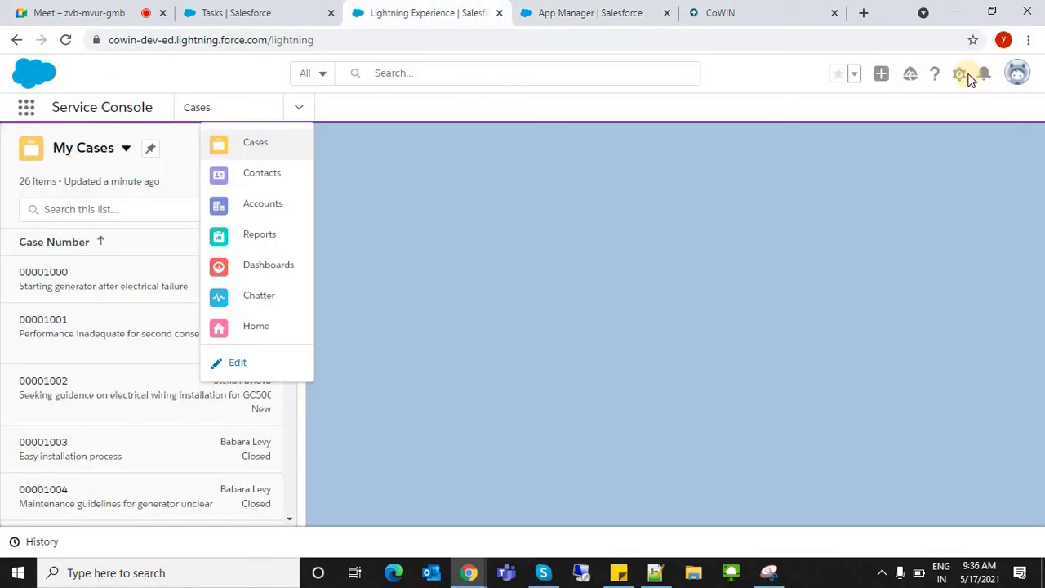
{"action": "left_click", "coordinate": [958, 74]}
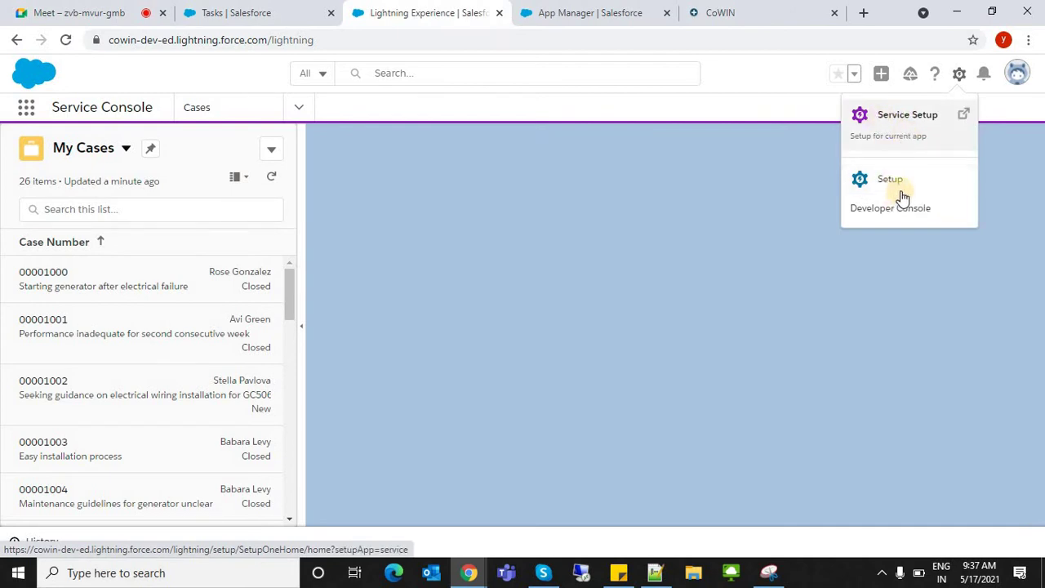
{"action": "left_click", "coordinate": [596, 15]}
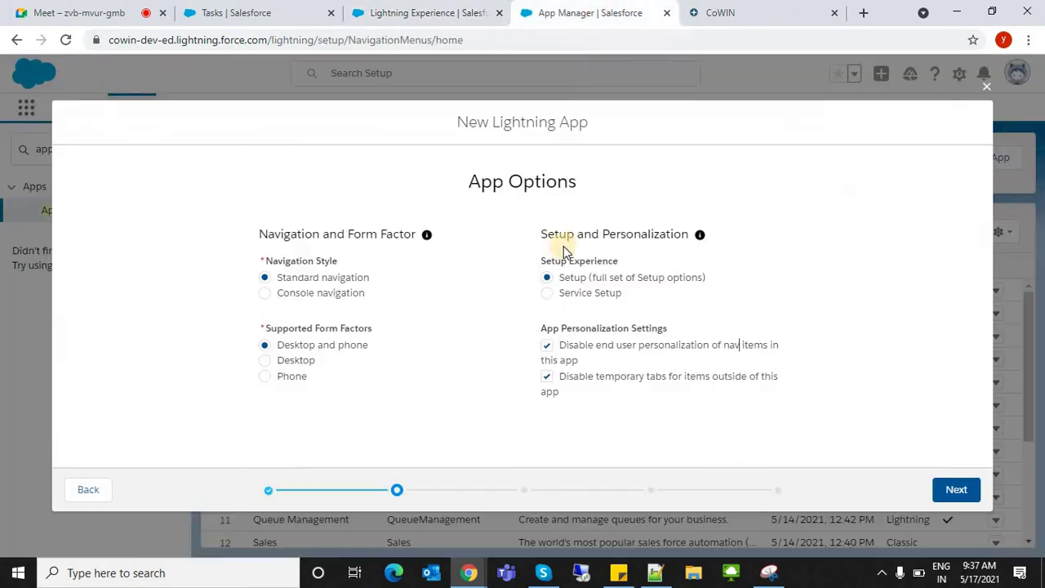
- Advance to Utility Items (Desktop Only), scroll the dialog, then go to the Service Console tab
{"action": "left_click", "coordinate": [960, 498]}
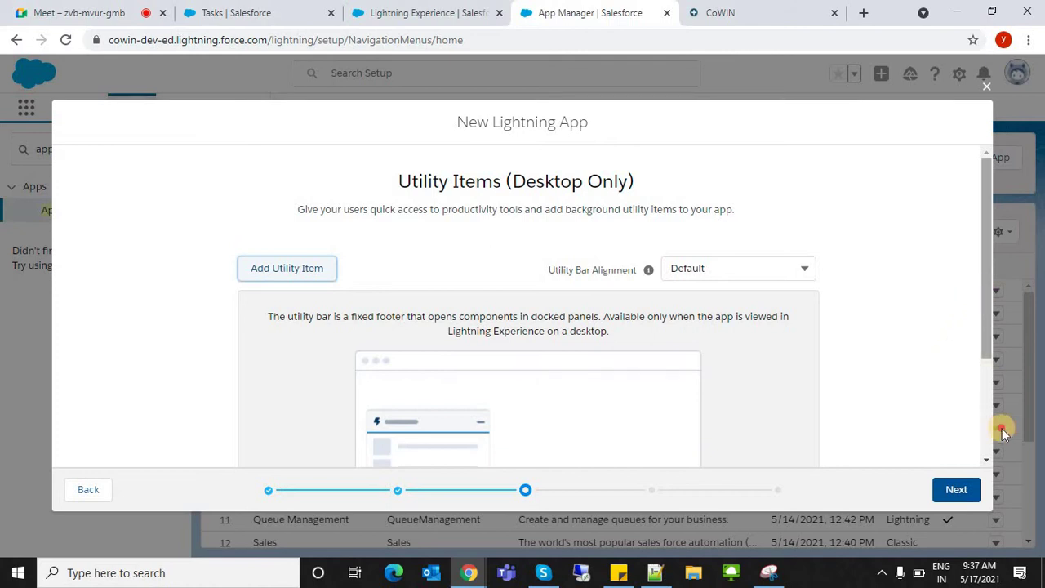
{"action": "left_click_drag", "start_coordinate": [987, 293], "coordinate": [1002, 432]}
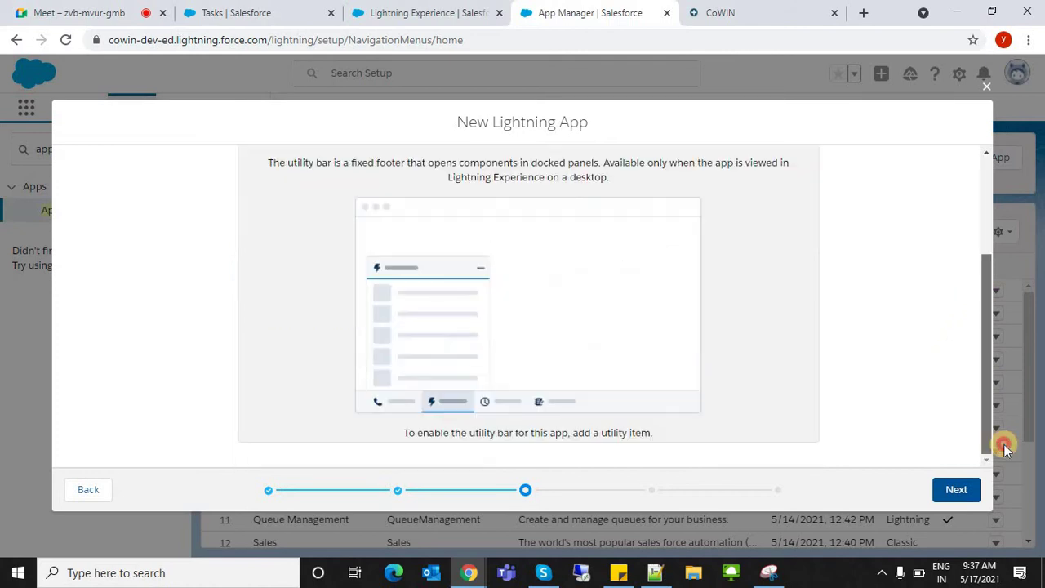
{"action": "left_click", "coordinate": [469, 8]}
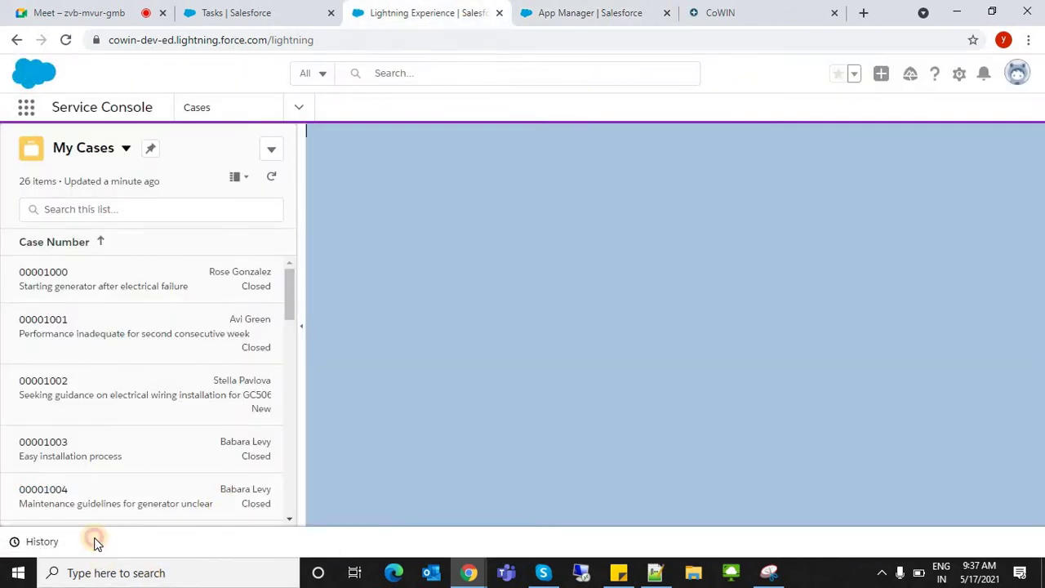
- Check the History utility panel, then load the Leads list in the Tasks tab
{"action": "left_click", "coordinate": [37, 541]}
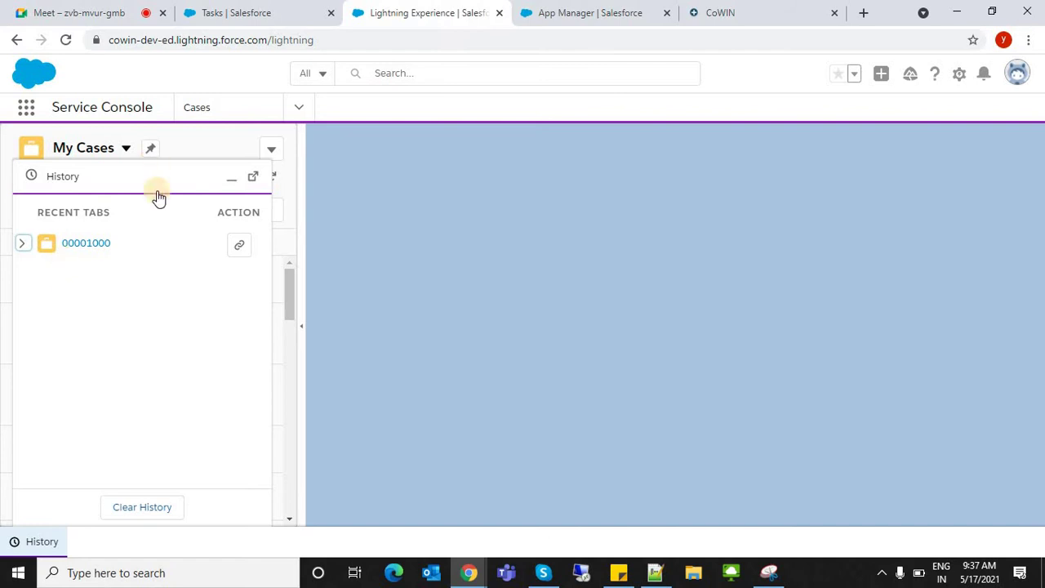
{"action": "left_click", "coordinate": [232, 185]}
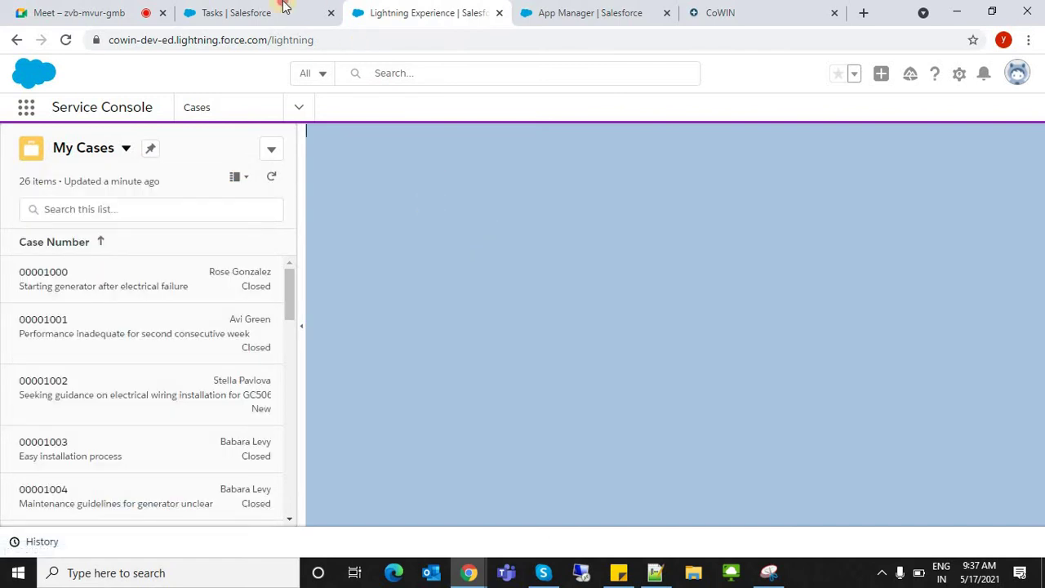
{"action": "left_click", "coordinate": [281, 10]}
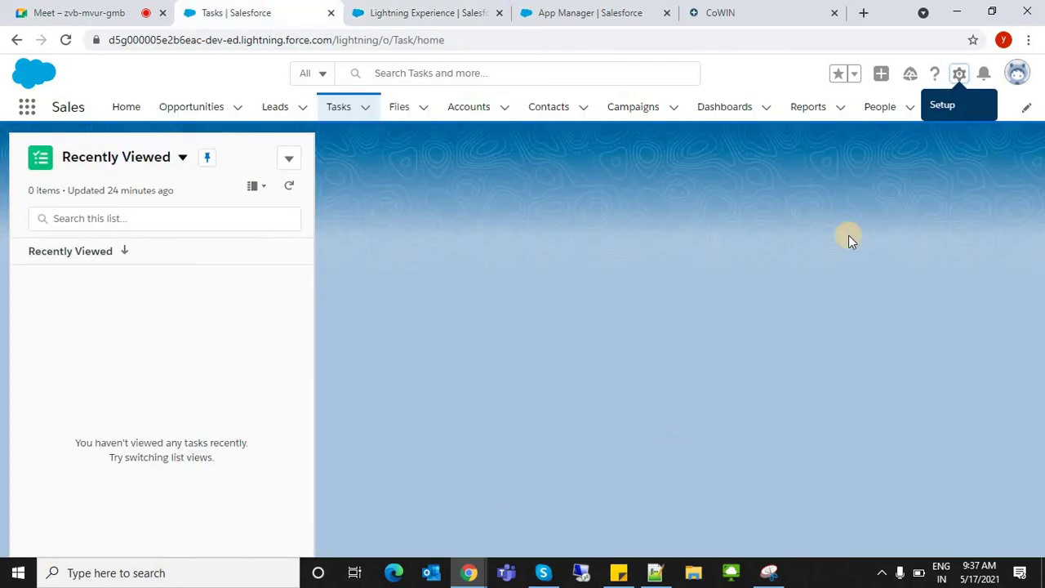
{"action": "left_click", "coordinate": [282, 112]}
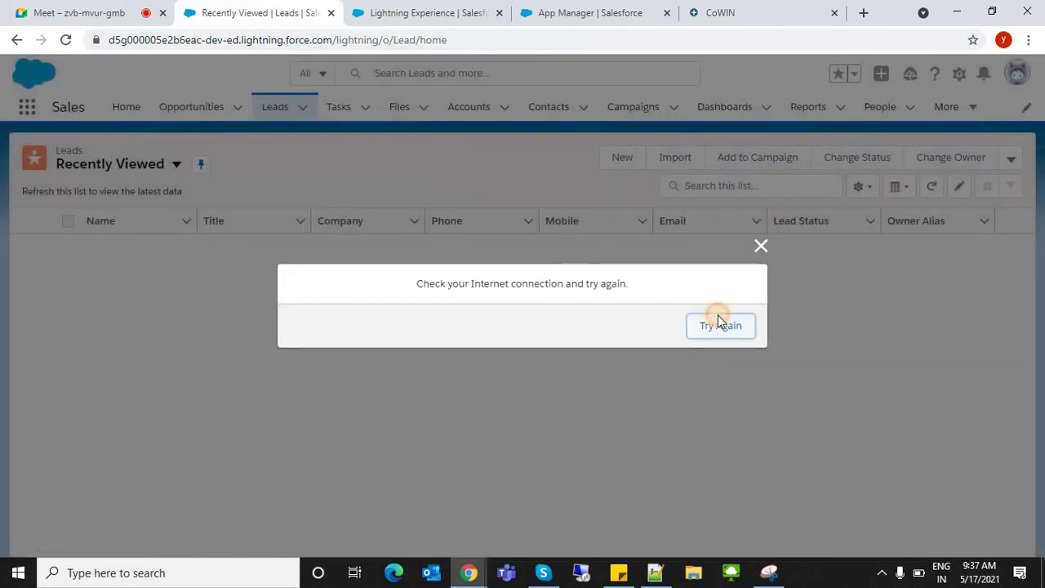
{"action": "left_click", "coordinate": [718, 319]}
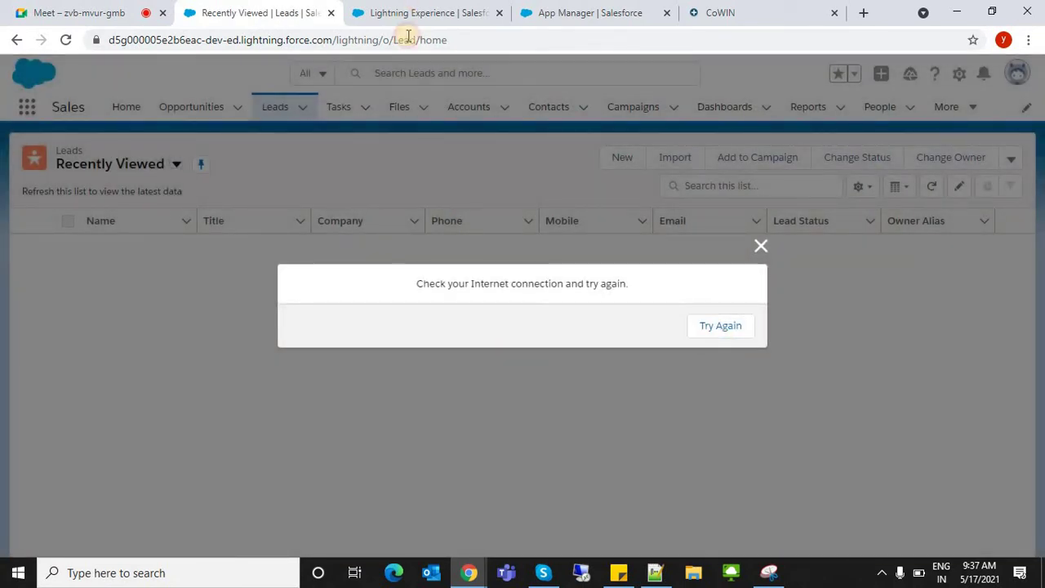
- Back in Service Console, search the App Launcher for 'sales'
{"action": "left_click", "coordinate": [416, 13]}
{"action": "left_click", "coordinate": [30, 107]}
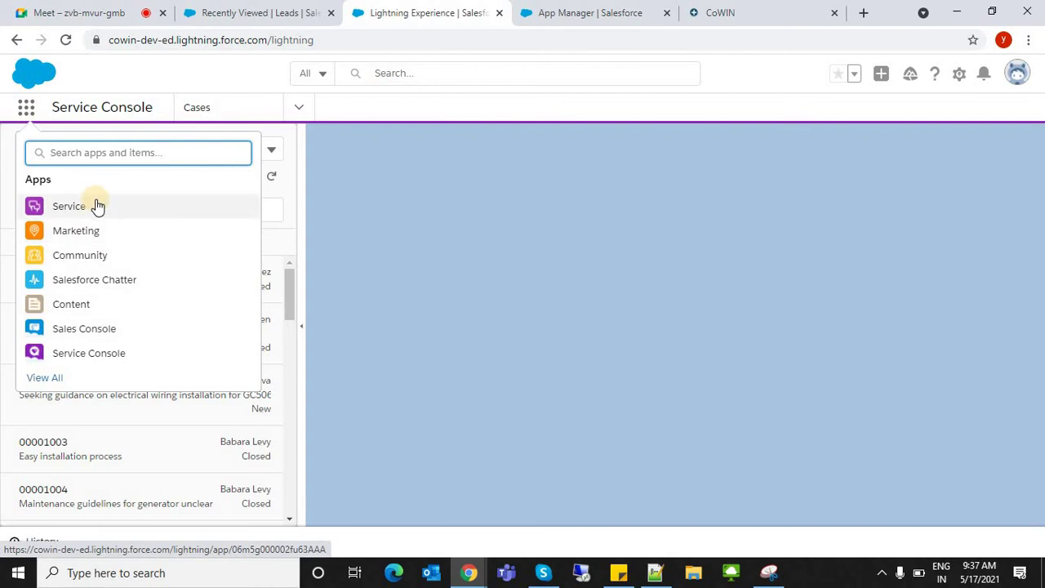
{"action": "type", "text": "sales"}
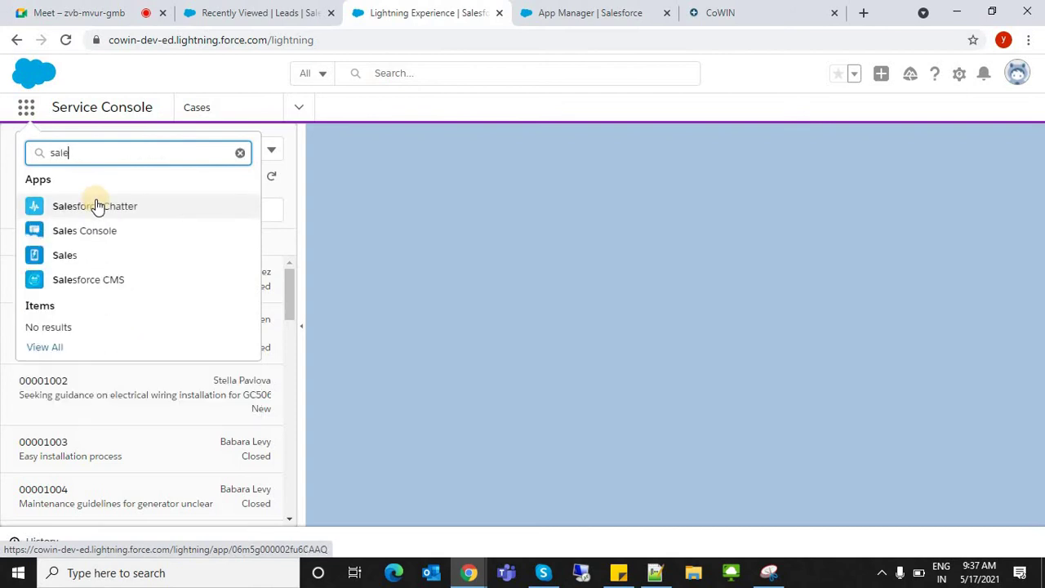
- Open the Sales app and view the recently viewed lead's record
{"action": "left_click", "coordinate": [72, 256]}
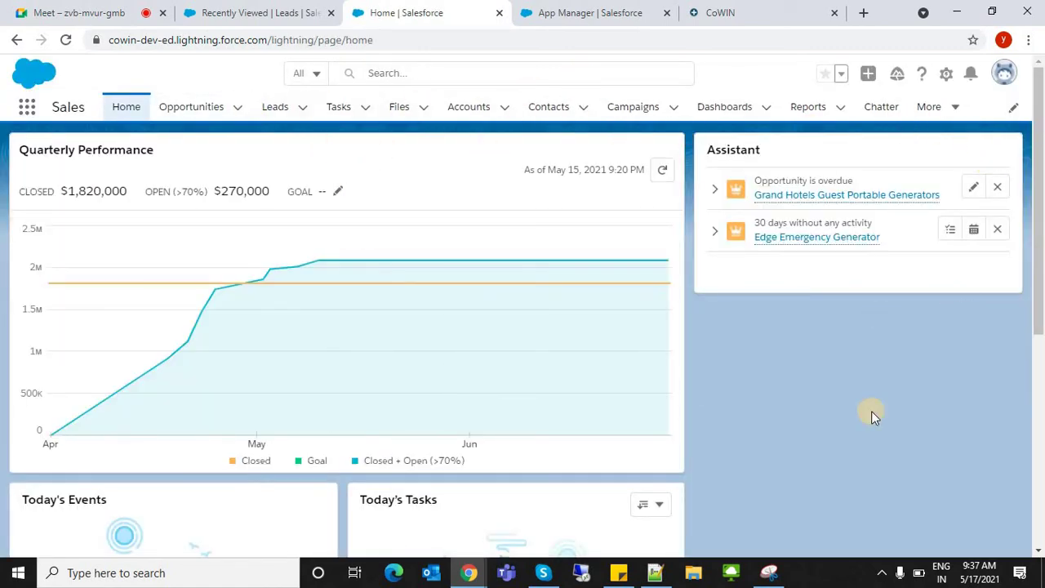
{"action": "left_click_drag", "start_coordinate": [1037, 231], "coordinate": [1037, 571]}
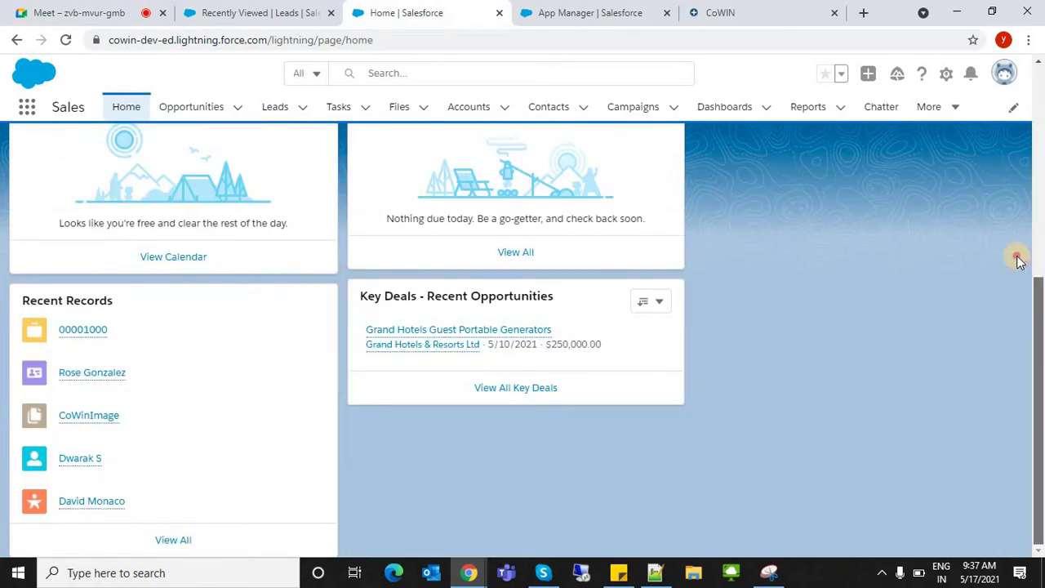
{"action": "left_click_drag", "start_coordinate": [1034, 262], "coordinate": [1037, 555]}
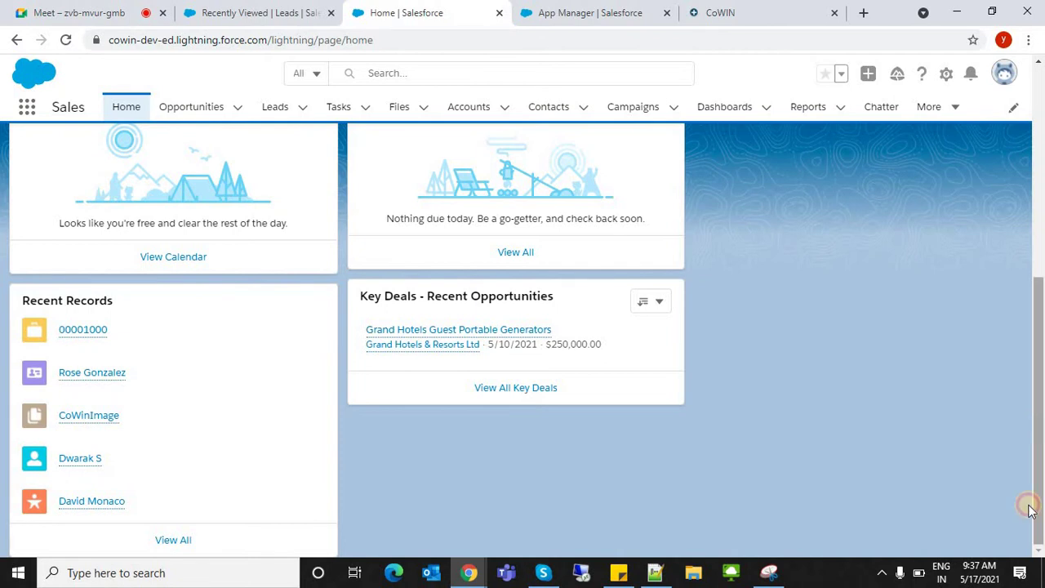
{"action": "left_click_drag", "start_coordinate": [1034, 507], "coordinate": [1038, 90]}
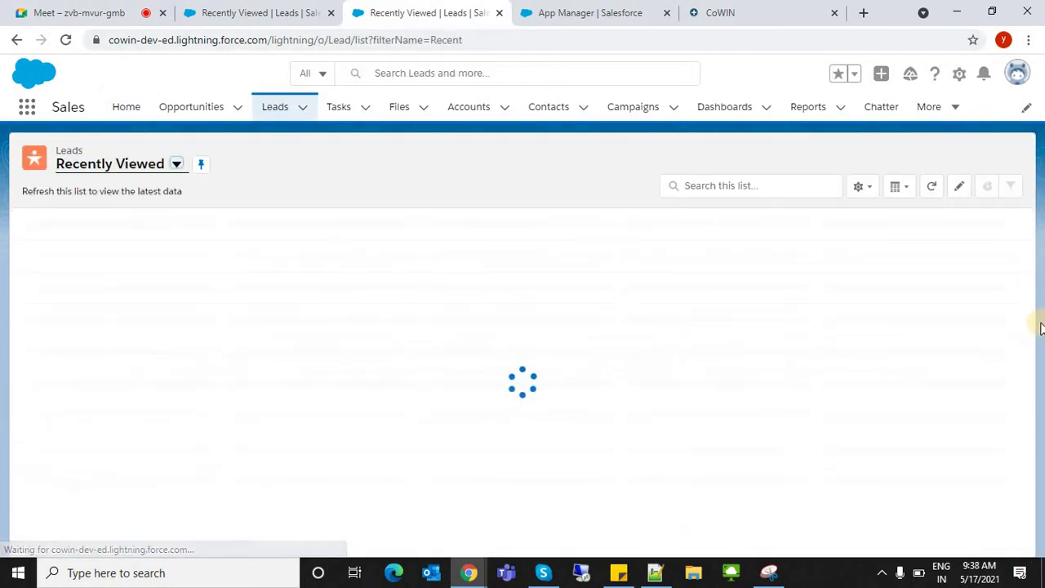
{"action": "left_click", "coordinate": [117, 245]}
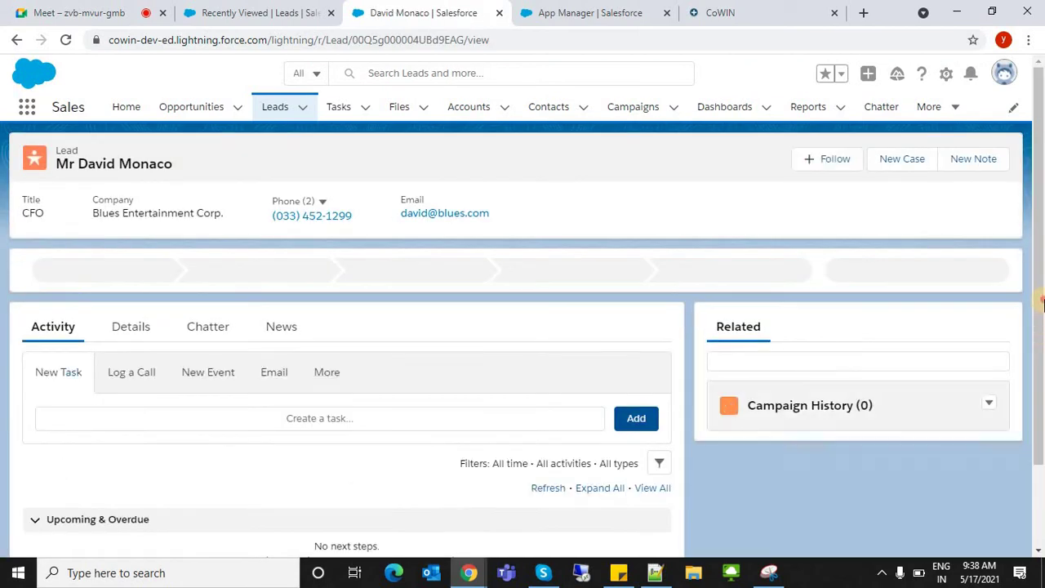
{"action": "left_click_drag", "start_coordinate": [1040, 334], "coordinate": [720, 117]}
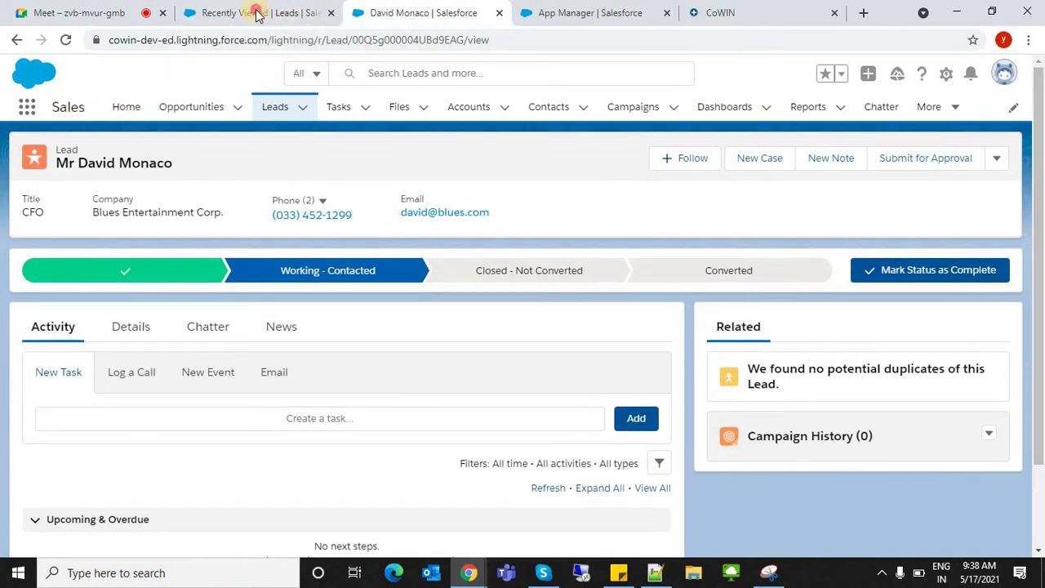
- Show the Tasks list filtered to the Open Tasks view
{"action": "left_click", "coordinate": [256, 11]}
{"action": "left_click", "coordinate": [413, 12]}
{"action": "left_click", "coordinate": [334, 108]}
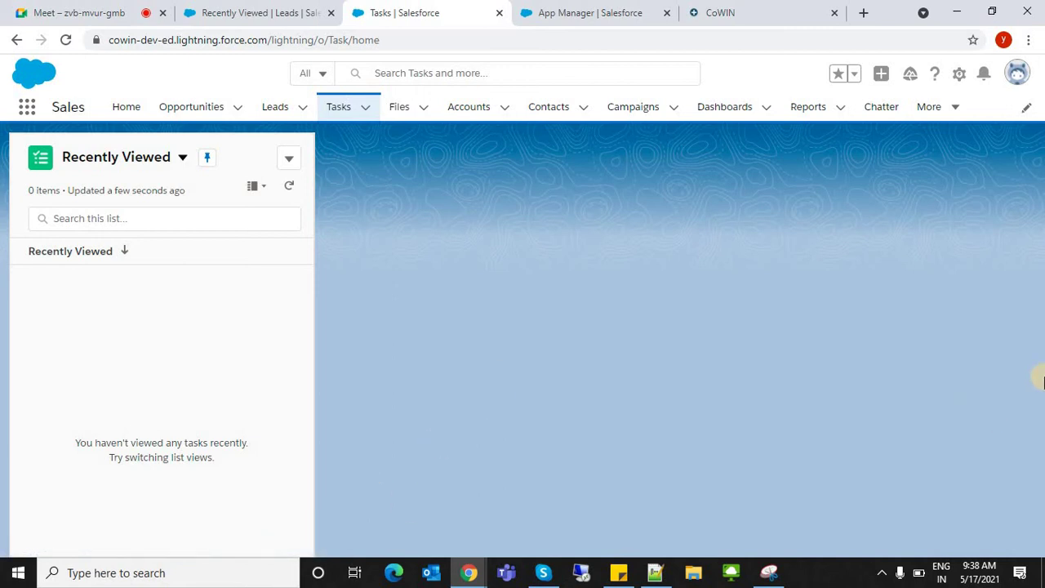
{"action": "left_click", "coordinate": [149, 159]}
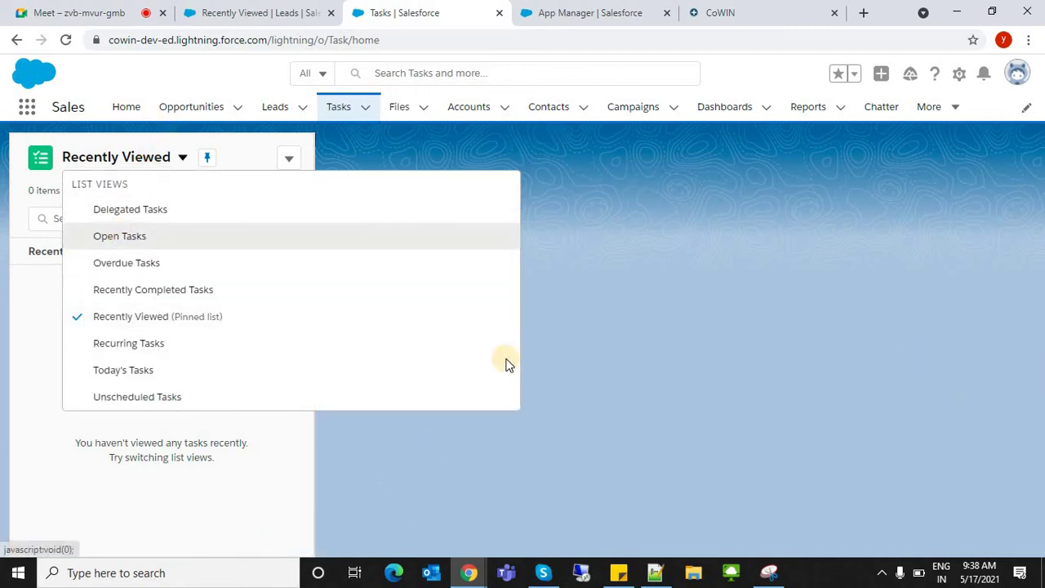
{"action": "key", "text": "Return"}
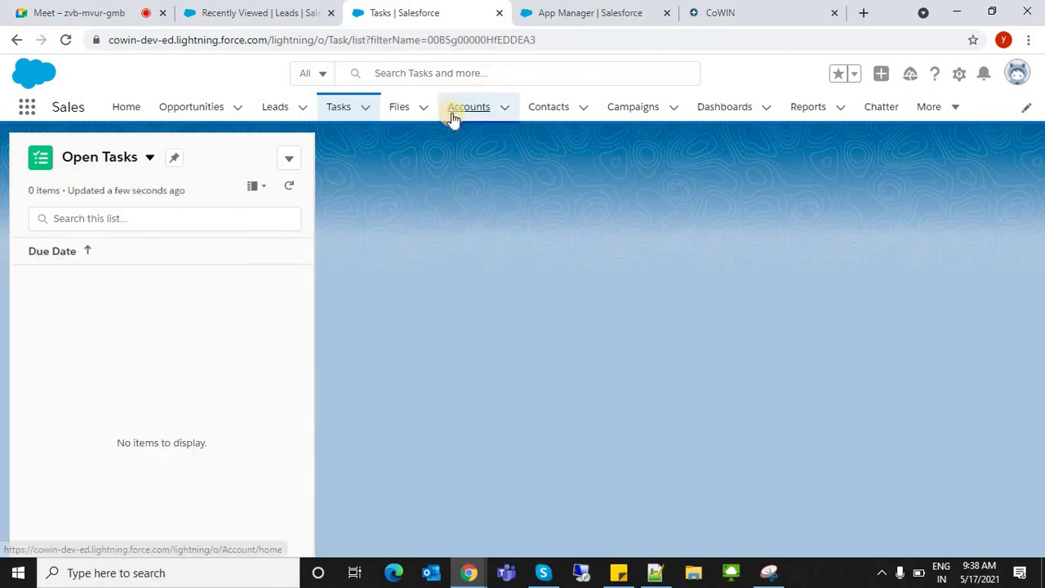
- Open the Edge Communications account and scroll through its related lists
{"action": "left_click", "coordinate": [452, 115]}
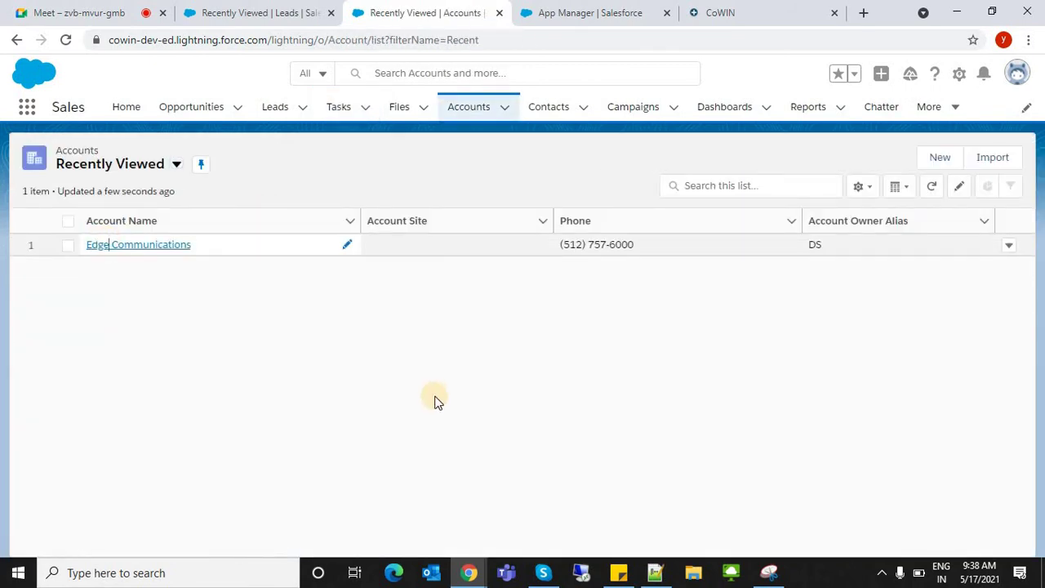
{"action": "key", "text": "Return"}
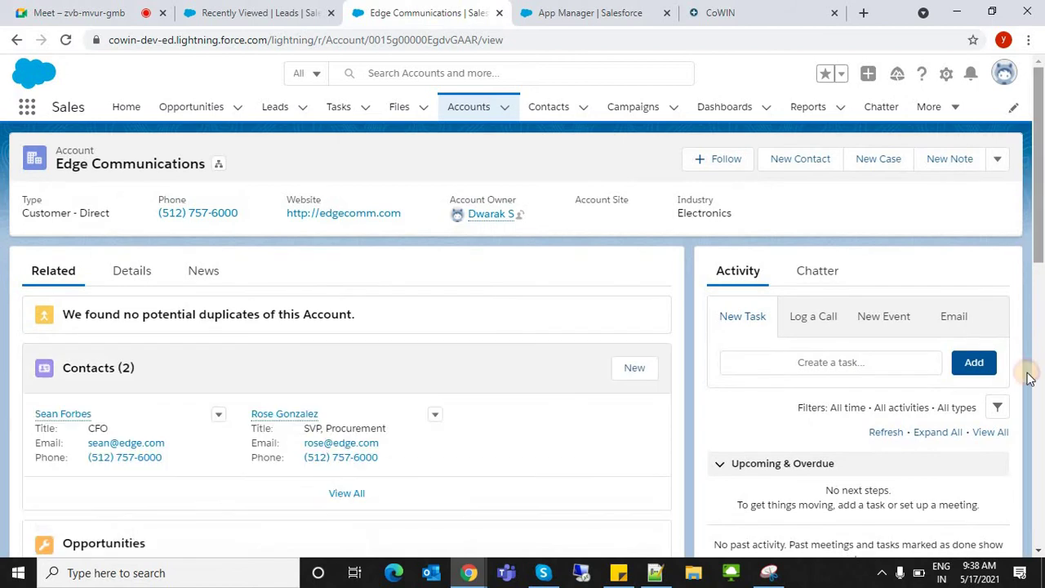
{"action": "scroll", "coordinate": [1029, 378], "scroll_direction": "down", "scroll_amount": 5}
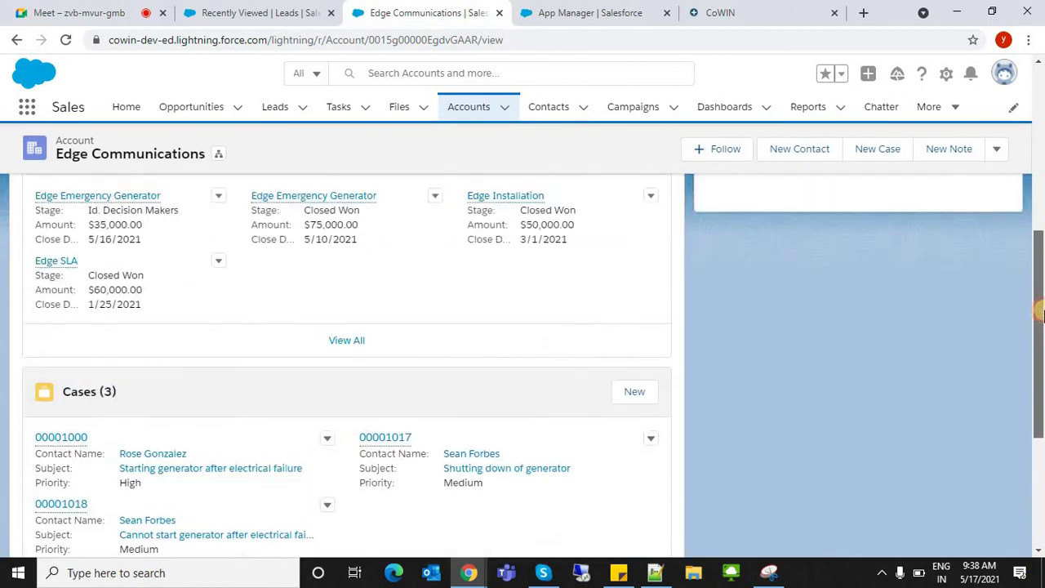
{"action": "left_click_drag", "start_coordinate": [1041, 314], "coordinate": [1041, 151]}
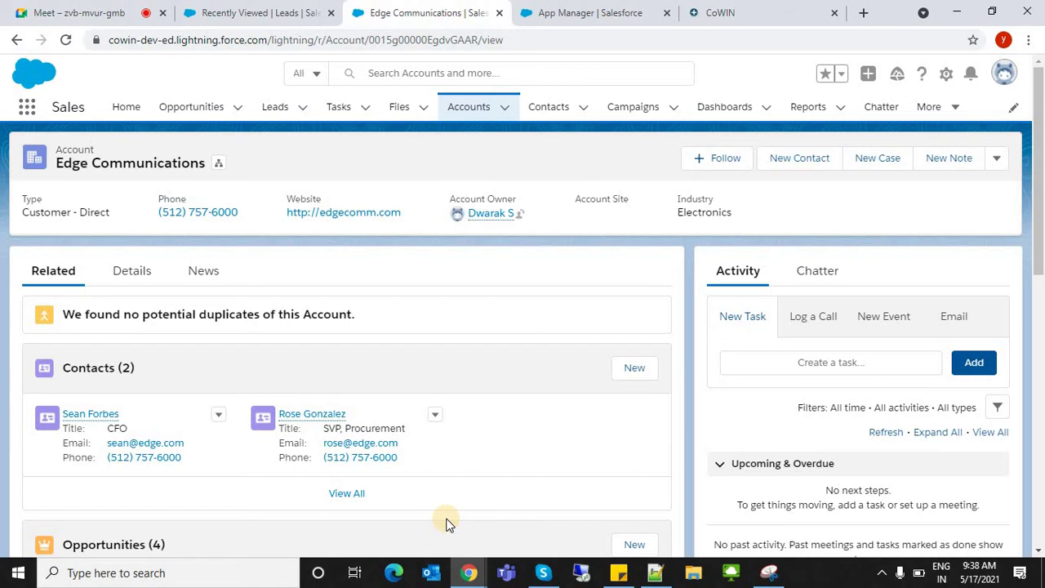
- Back in the New Lightning App wizard, add History as a utility item
{"action": "left_click", "coordinate": [602, 12]}
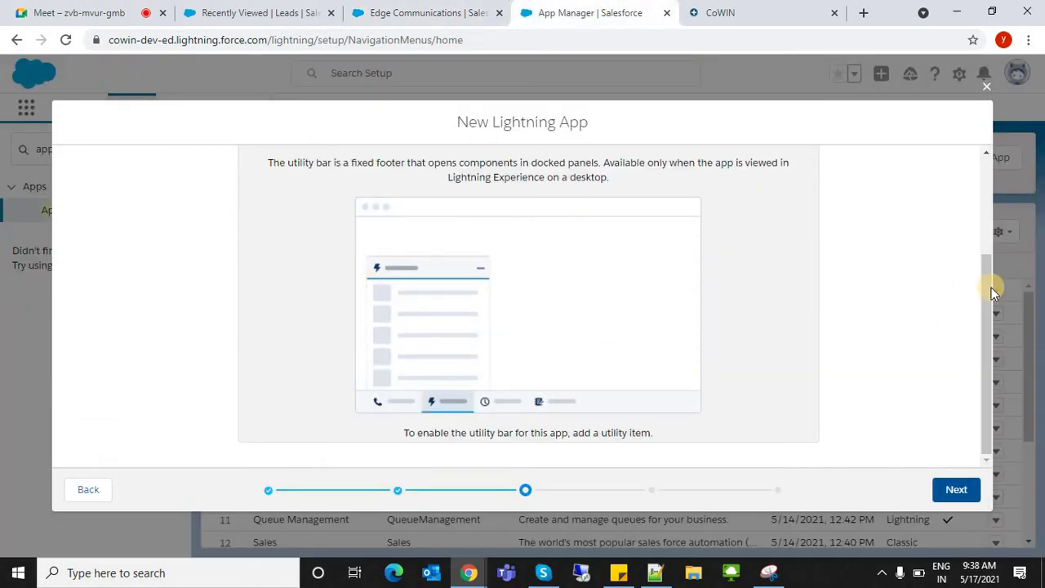
{"action": "left_click", "coordinate": [981, 368]}
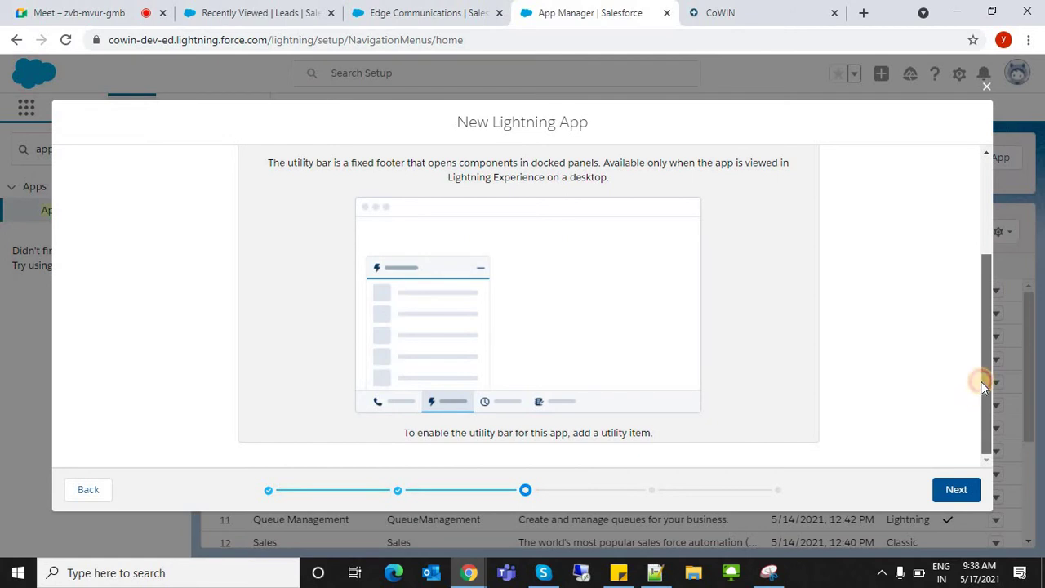
{"action": "scroll", "coordinate": [984, 367], "scroll_direction": "up", "scroll_amount": 2}
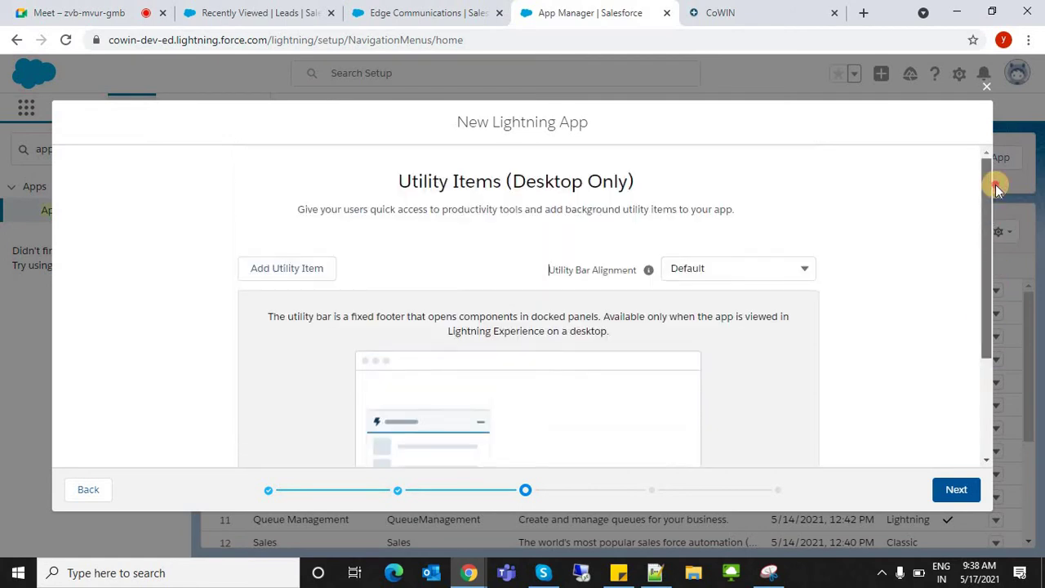
{"action": "left_click", "coordinate": [286, 269]}
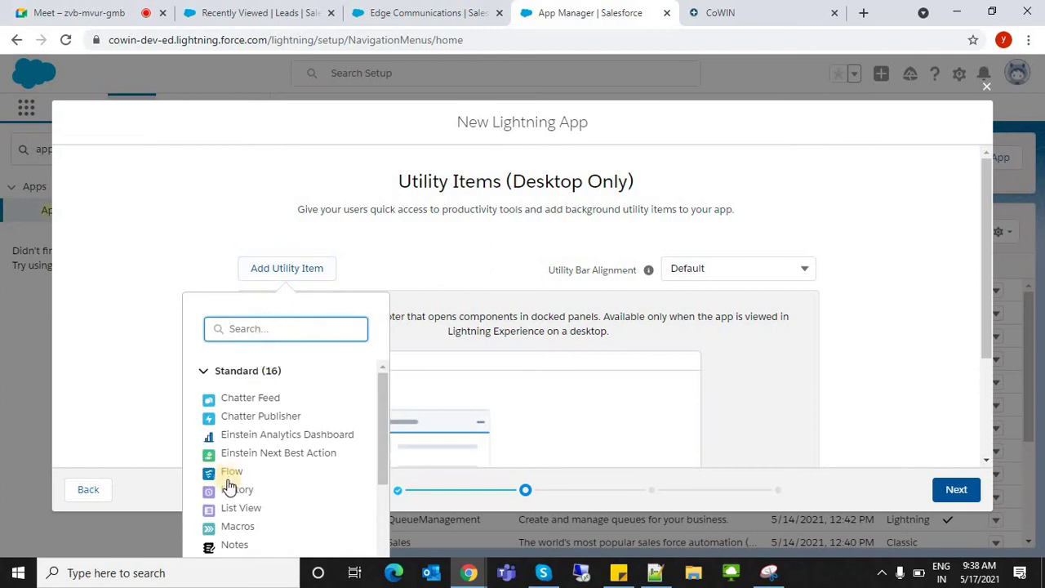
{"action": "left_click", "coordinate": [233, 489]}
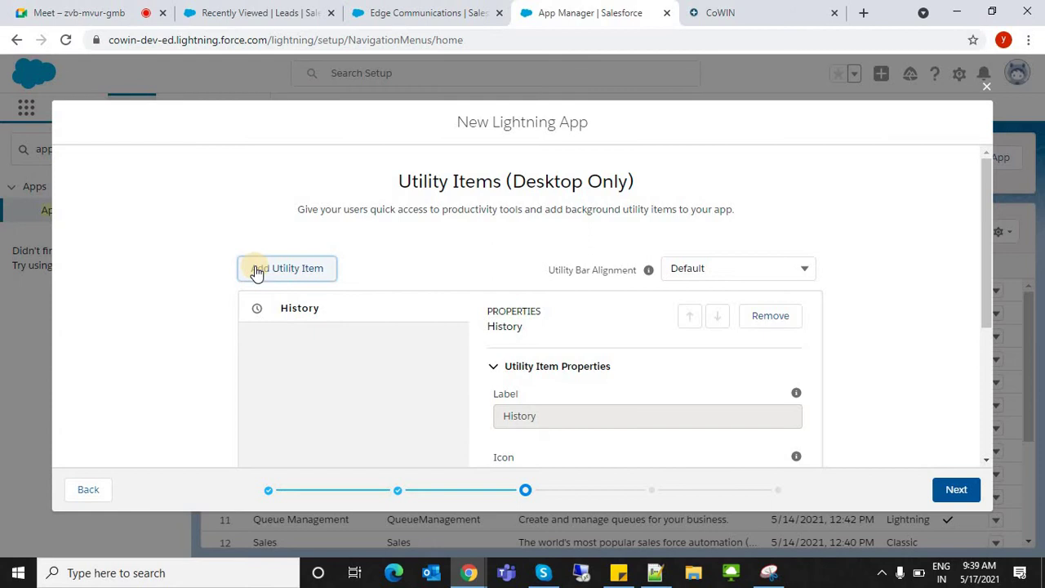
{"action": "scroll", "coordinate": [961, 383], "scroll_direction": "down", "scroll_amount": 3}
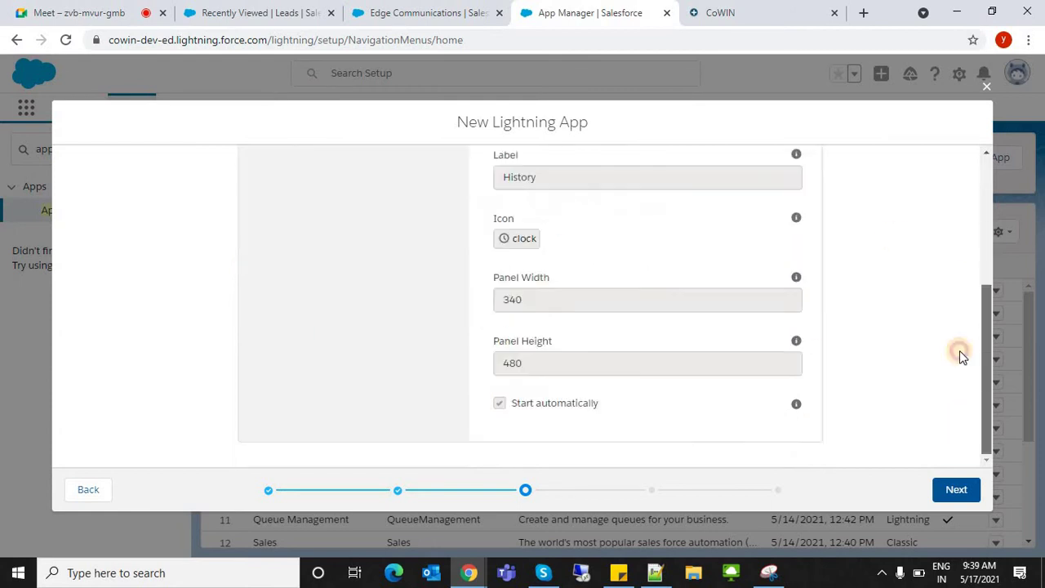
{"action": "scroll", "coordinate": [350, 285], "scroll_direction": "up", "scroll_amount": 5}
- Close the utility item list without adding more and advance to Navigation Items
{"action": "left_click", "coordinate": [270, 265]}
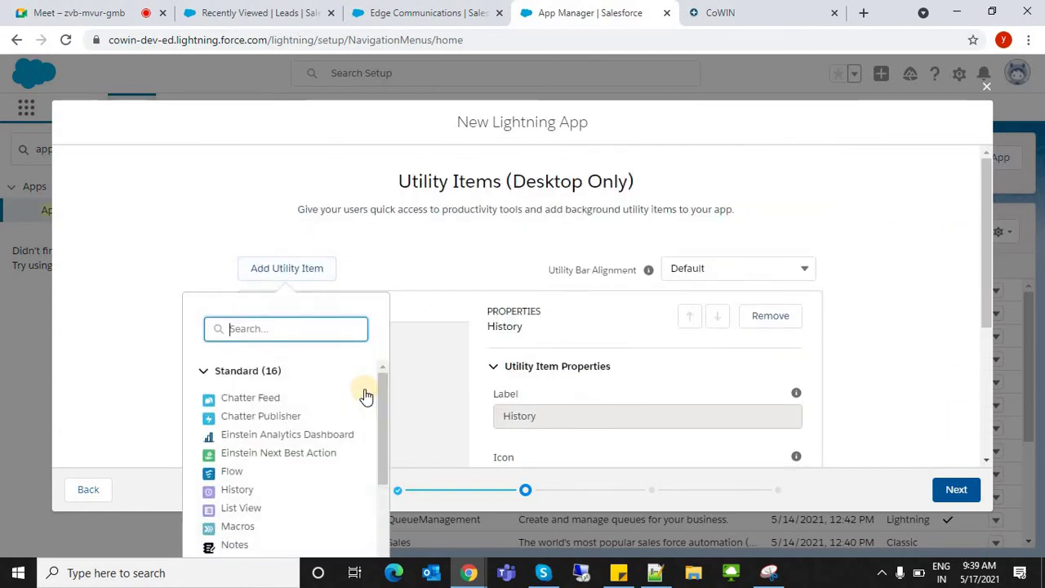
{"action": "left_click_drag", "start_coordinate": [380, 400], "coordinate": [384, 551]}
{"action": "scroll", "coordinate": [366, 450], "scroll_direction": "up", "scroll_amount": 5}
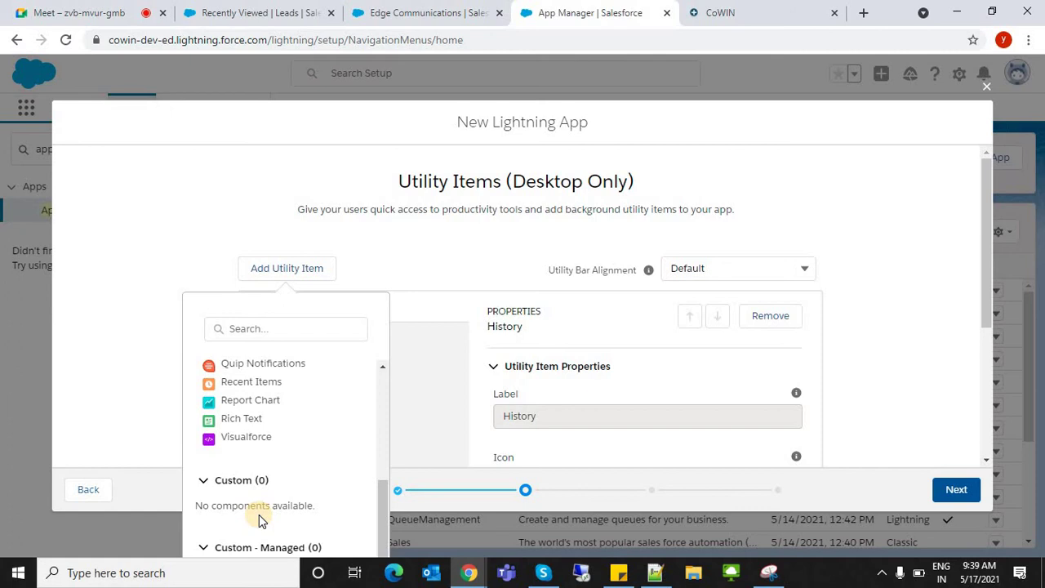
{"action": "left_click", "coordinate": [923, 300]}
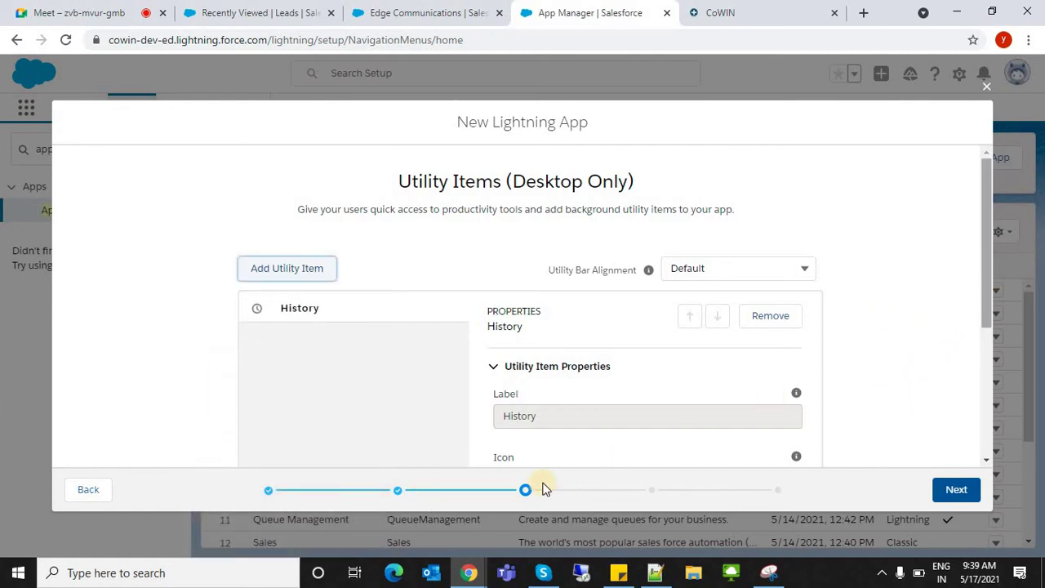
{"action": "left_click", "coordinate": [945, 395]}
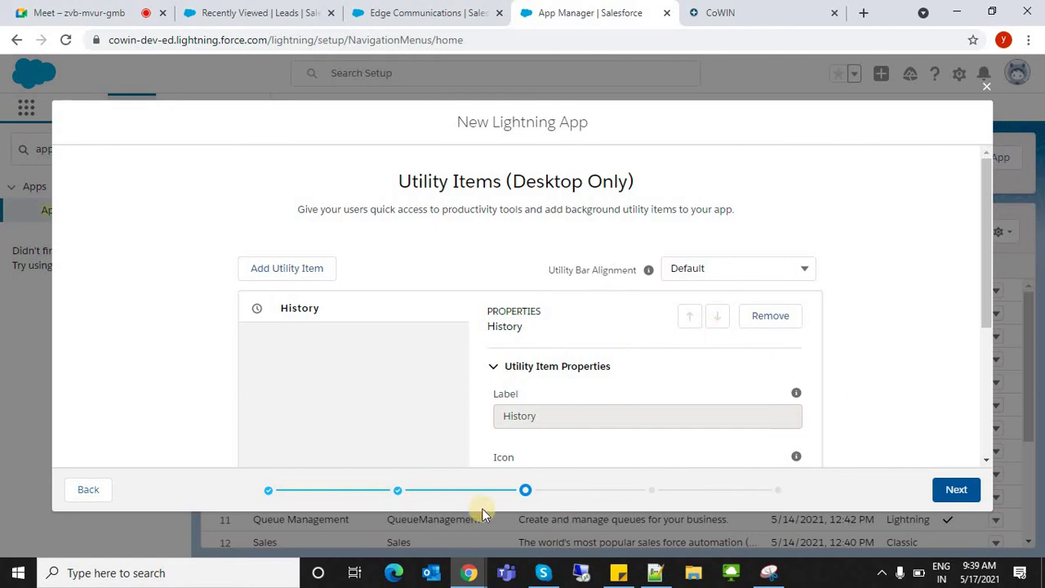
{"action": "left_click", "coordinate": [952, 498]}
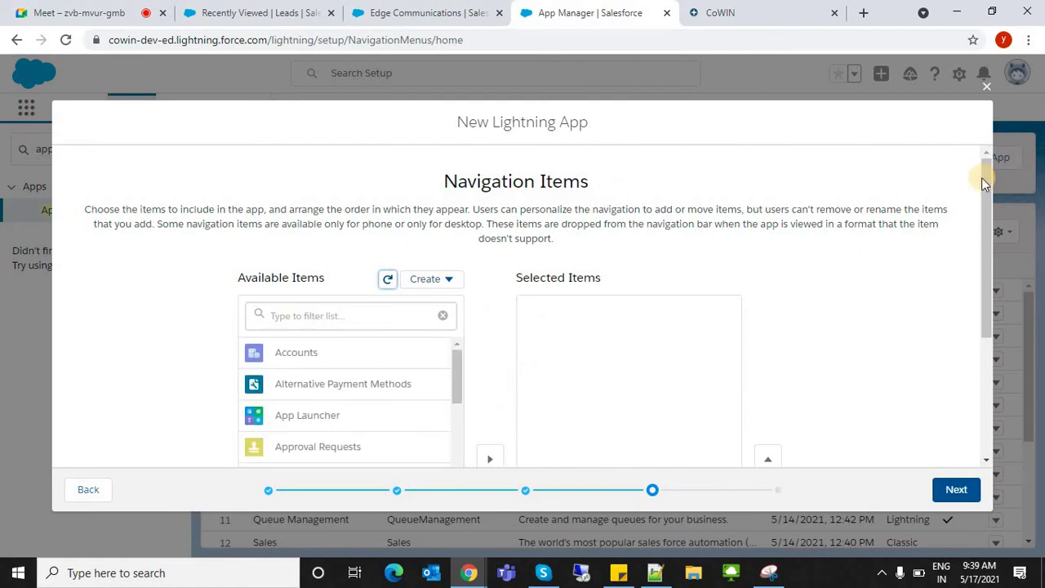
- Filter Available Items for 'home' and move Home into Selected Items
{"action": "scroll", "coordinate": [982, 188], "scroll_direction": "down", "scroll_amount": 3}
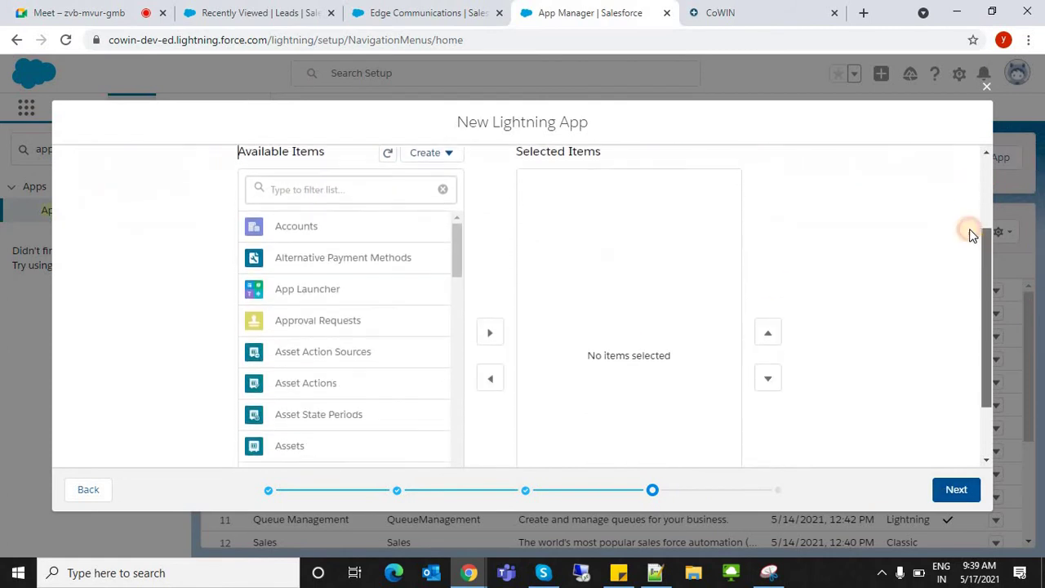
{"action": "scroll", "coordinate": [952, 149], "scroll_direction": "up", "scroll_amount": 3}
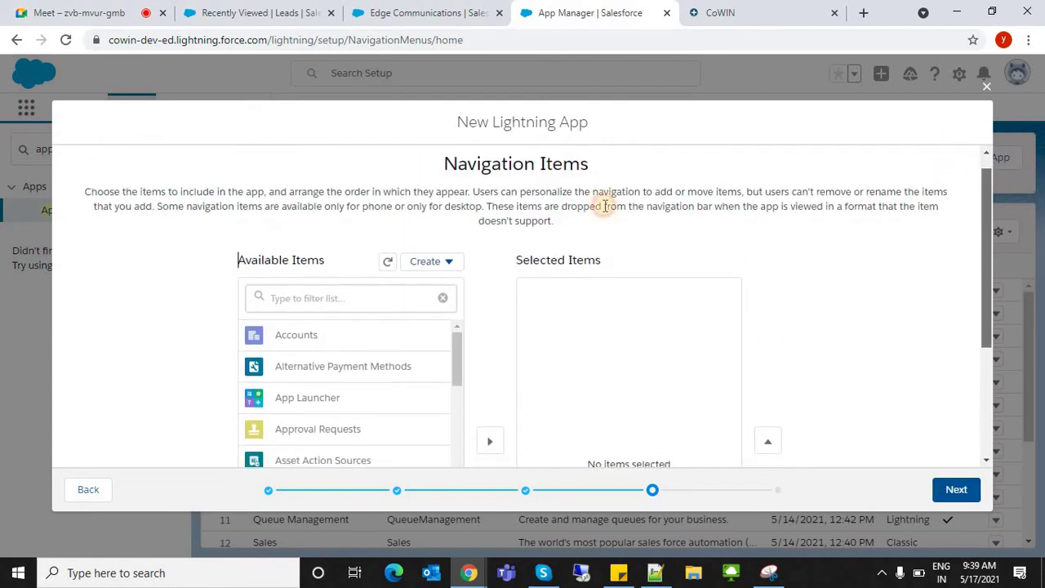
{"action": "left_click_drag", "start_coordinate": [434, 159], "coordinate": [669, 160]}
{"action": "scroll", "coordinate": [842, 227], "scroll_direction": "up", "scroll_amount": 1}
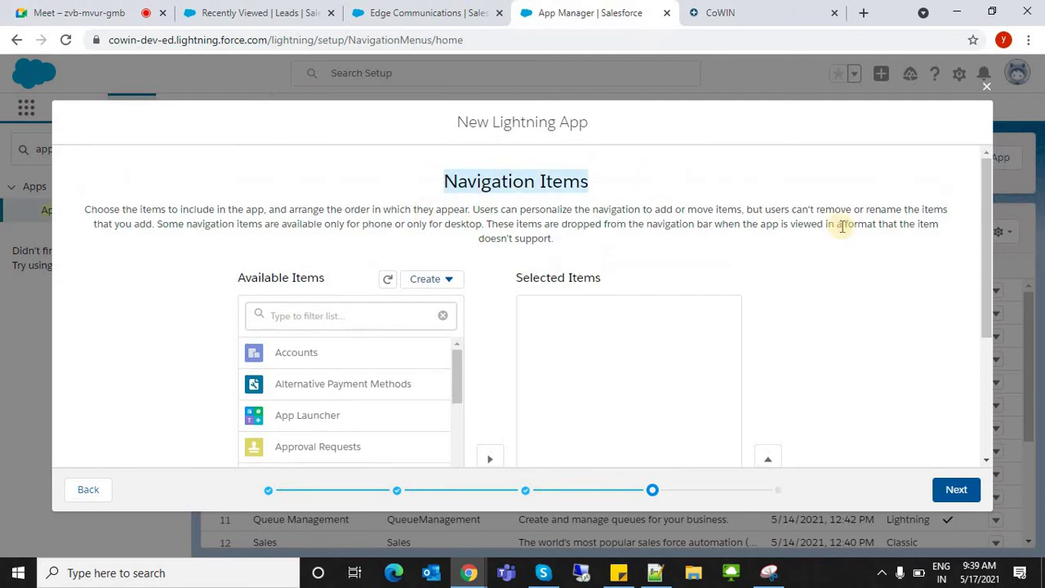
{"action": "left_click", "coordinate": [971, 228]}
{"action": "scroll", "coordinate": [977, 331], "scroll_direction": "down", "scroll_amount": 4}
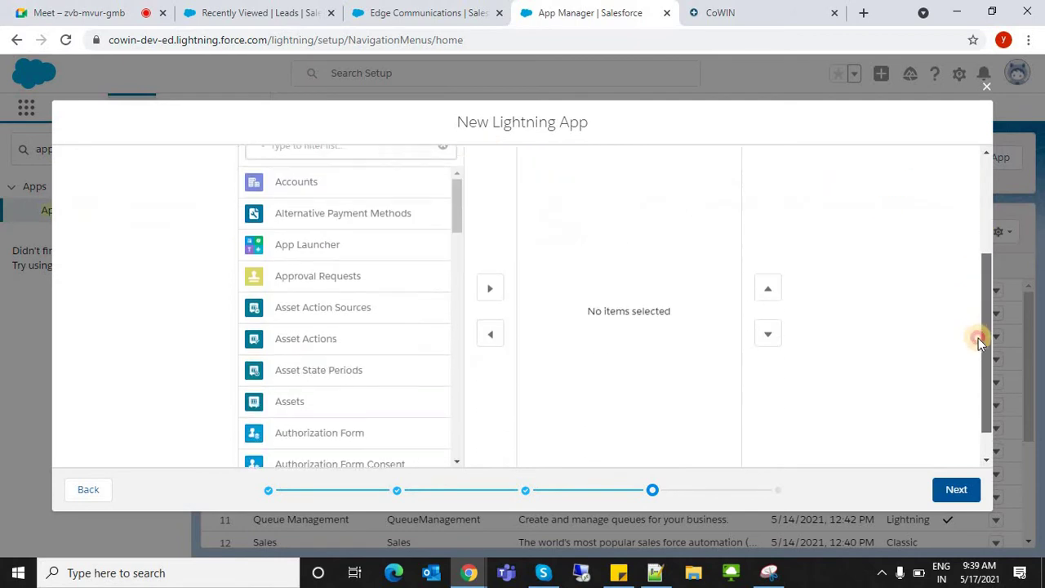
{"action": "left_click_drag", "start_coordinate": [978, 338], "coordinate": [962, 146]}
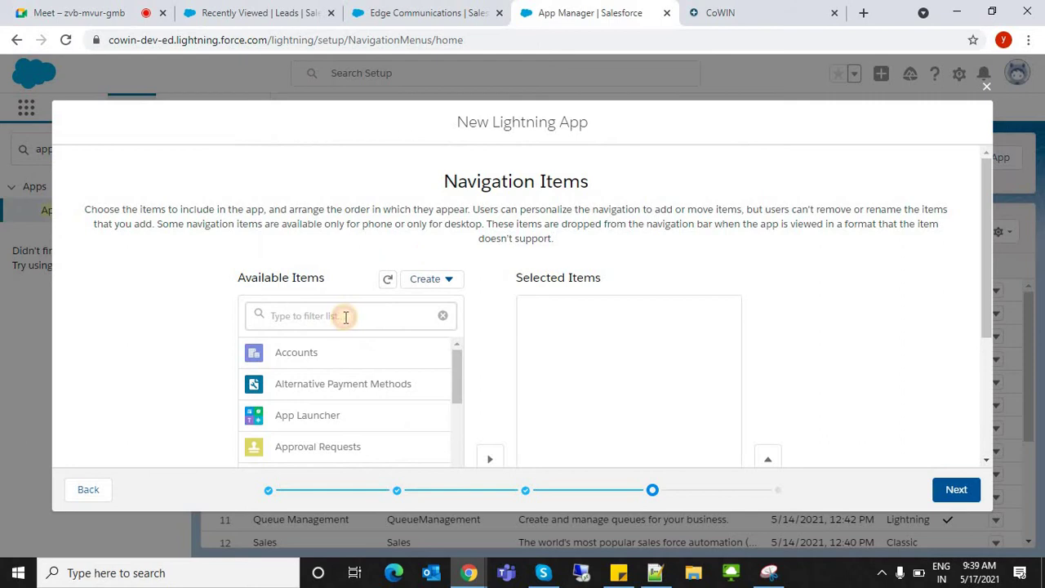
{"action": "left_click", "coordinate": [345, 318]}
{"action": "type", "text": "home"}
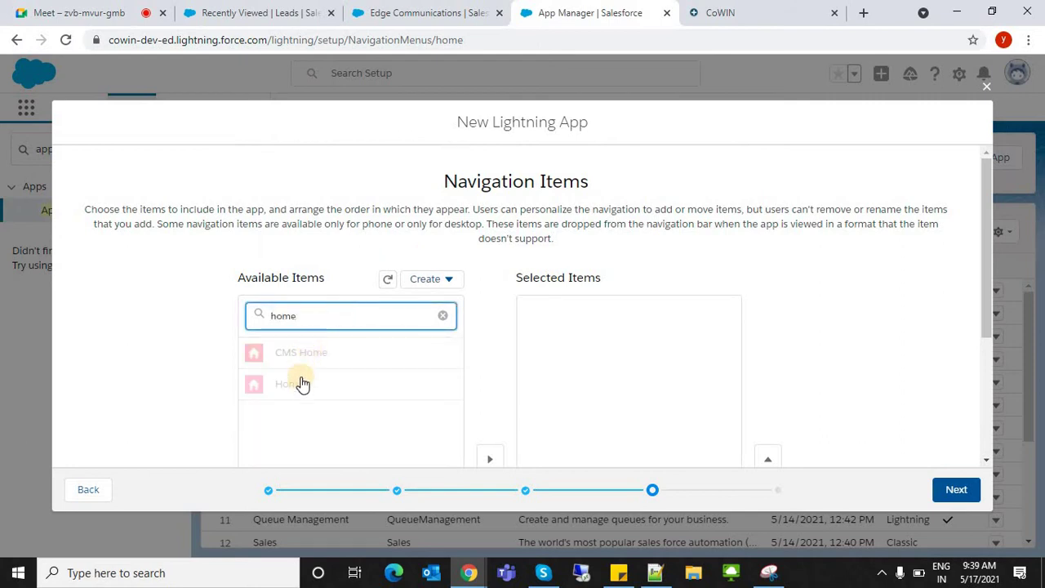
{"action": "scroll", "coordinate": [478, 309], "scroll_direction": "down", "scroll_amount": 4}
{"action": "left_click", "coordinate": [491, 288]}
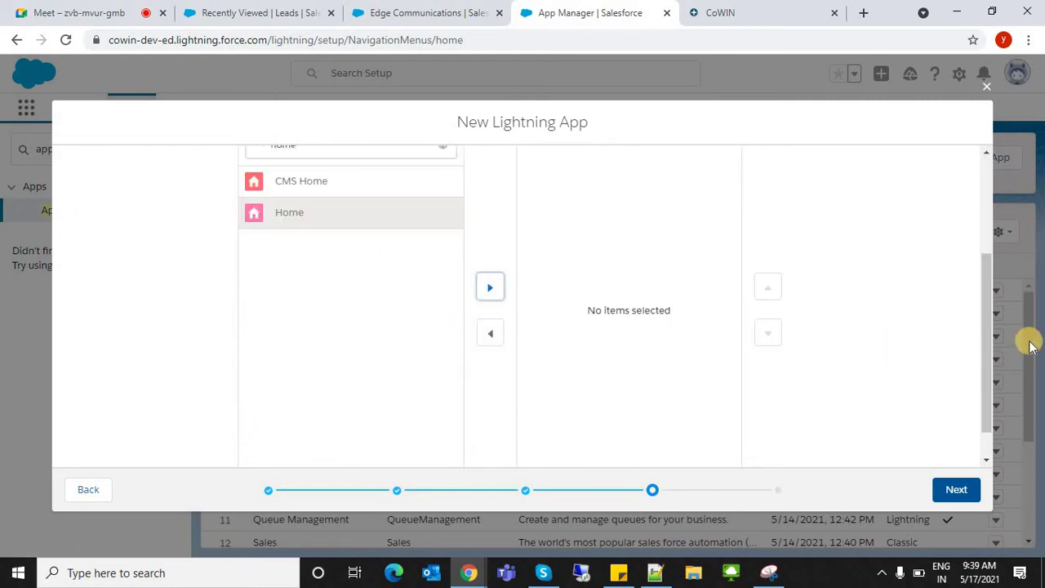
{"action": "left_click_drag", "start_coordinate": [990, 342], "coordinate": [988, 186]}
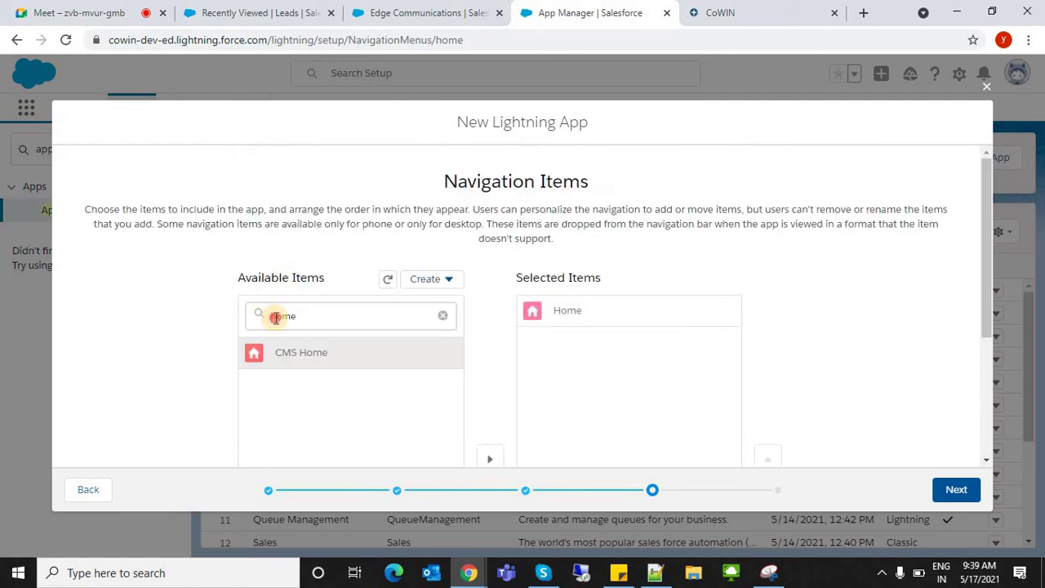
- Filter Available Items for 'Accounts' and move Accounts into Selected Items
{"action": "double_click", "coordinate": [275, 315]}
{"action": "key", "text": "BackSpace"}
{"action": "type", "text": "Accounts"}
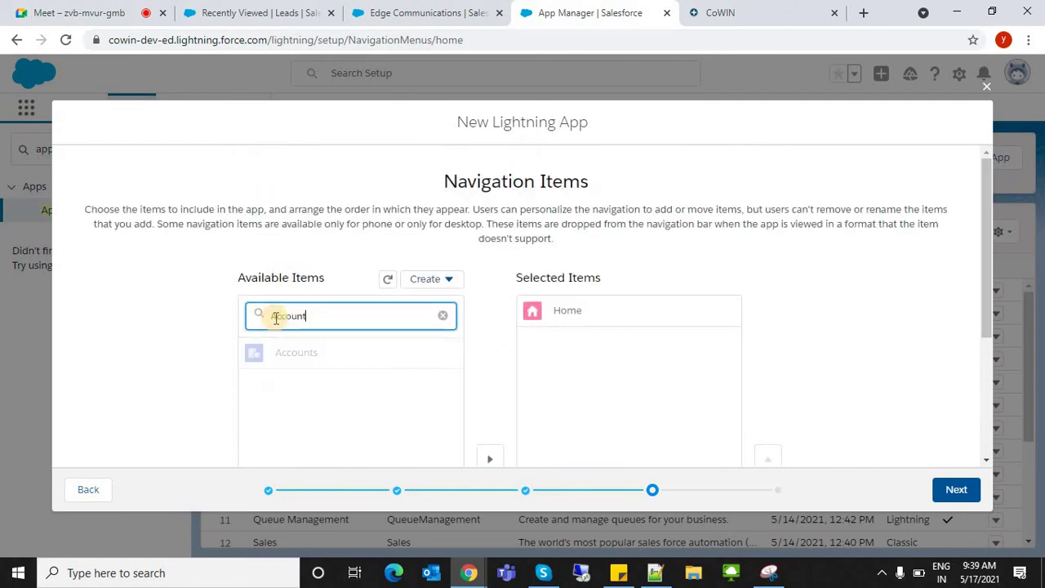
{"action": "left_click", "coordinate": [296, 359]}
{"action": "scroll", "coordinate": [500, 396], "scroll_direction": "down", "scroll_amount": 4}
{"action": "left_click", "coordinate": [491, 287]}
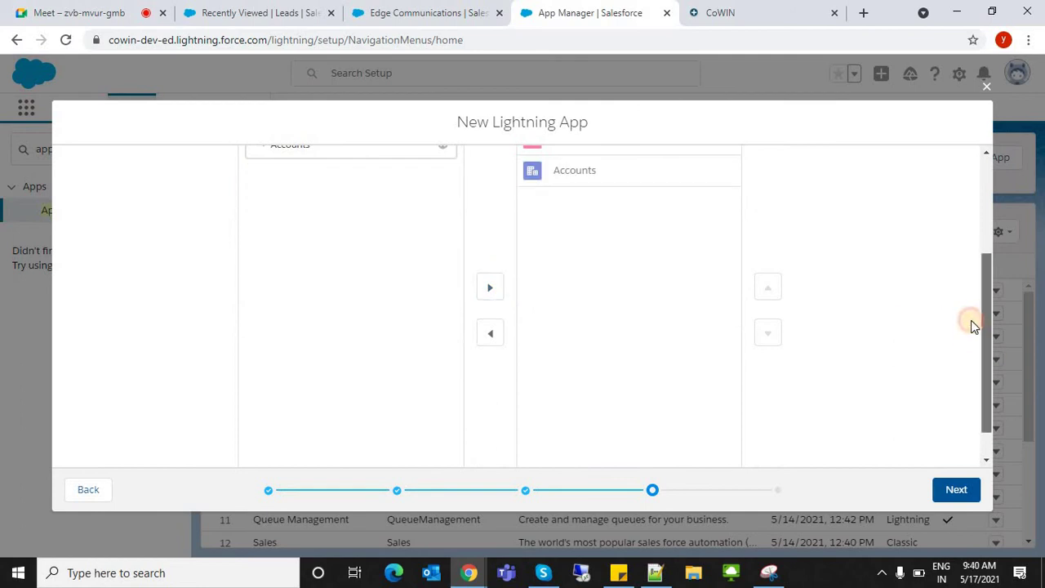
{"action": "scroll", "coordinate": [971, 322], "scroll_direction": "up", "scroll_amount": 2}
{"action": "left_click_drag", "start_coordinate": [972, 310], "coordinate": [973, 311]}
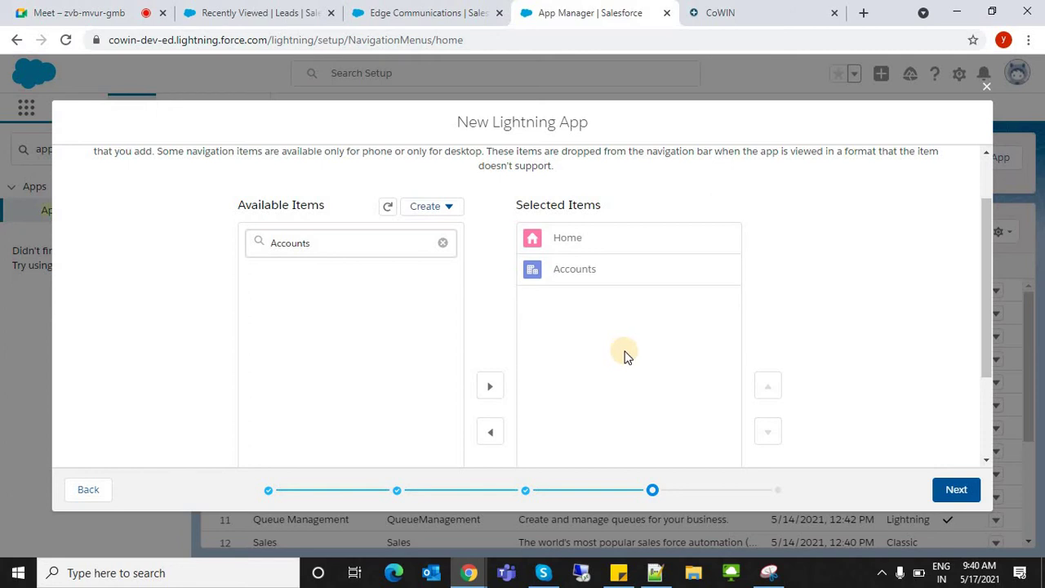
- Move the wizard on to the User Profiles step, leaving all profiles unselected
{"action": "left_click", "coordinate": [957, 489]}
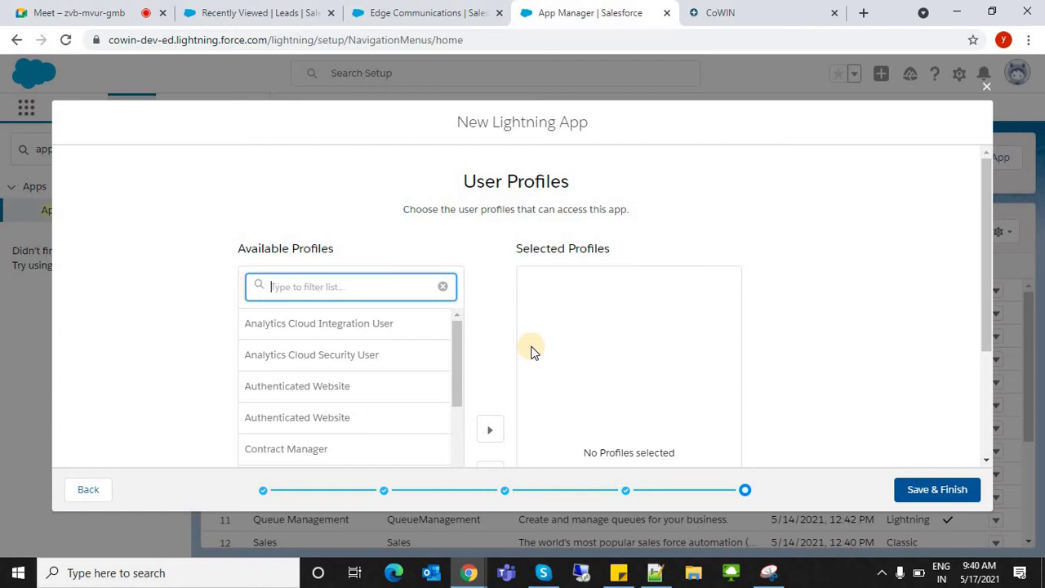
{"action": "left_click", "coordinate": [849, 221]}
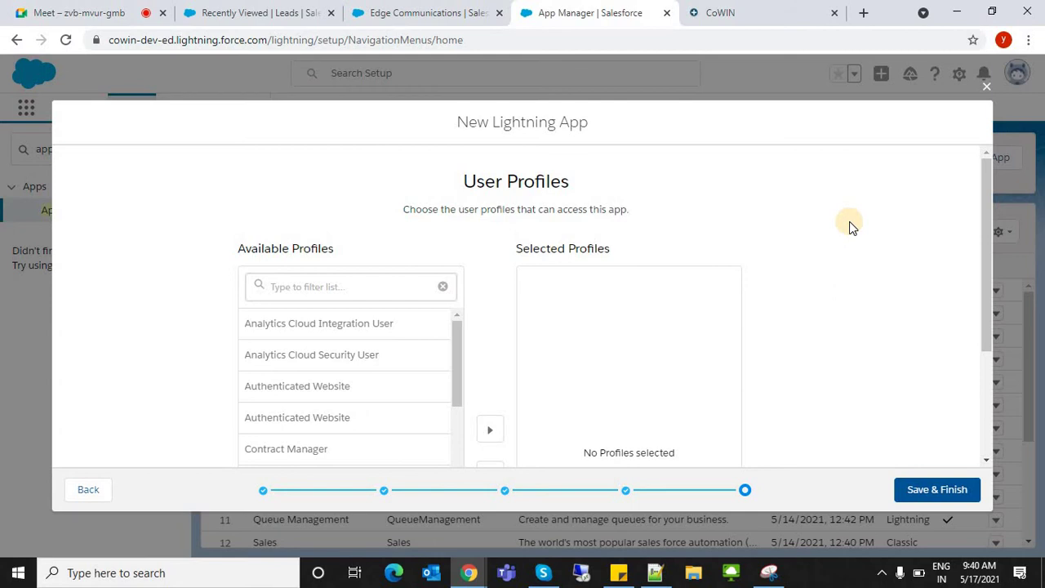
- Check the Edge Communications, contacts and leads tabs, then return to the app's profile settings
{"action": "left_click", "coordinate": [429, 21]}
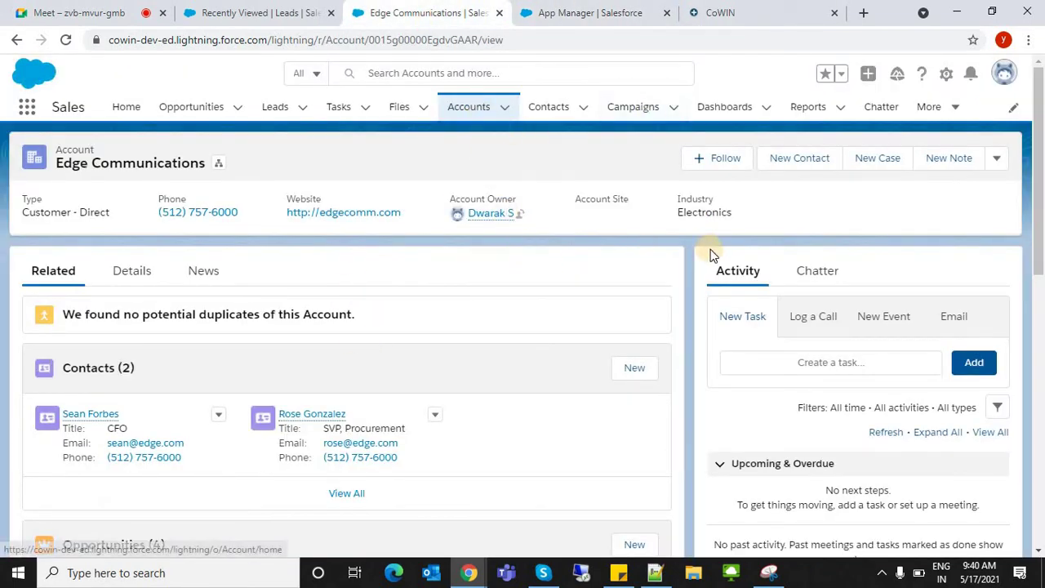
{"action": "left_click", "coordinate": [542, 113]}
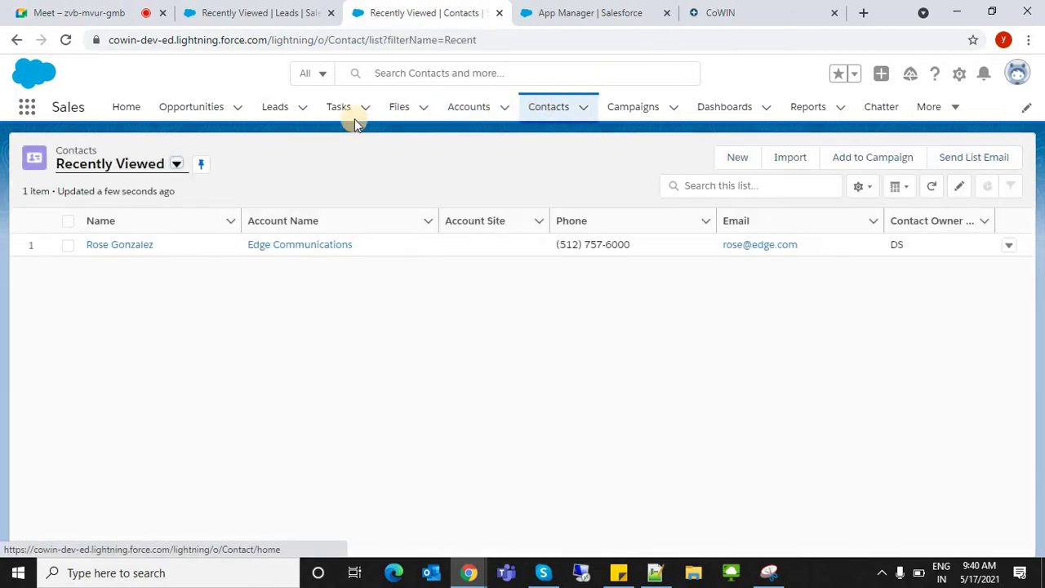
{"action": "left_click", "coordinate": [265, 115]}
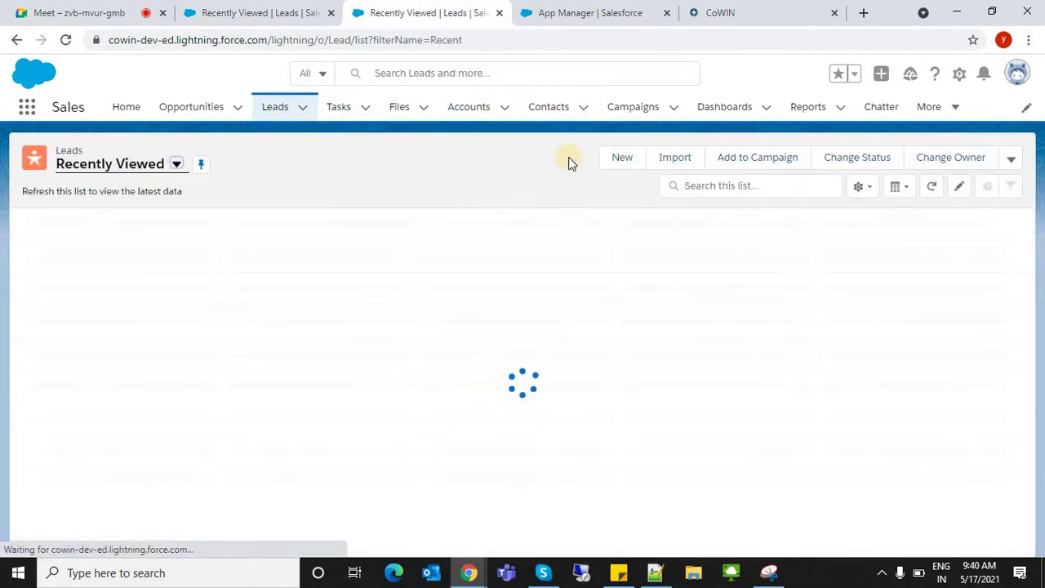
{"action": "left_click", "coordinate": [545, 11]}
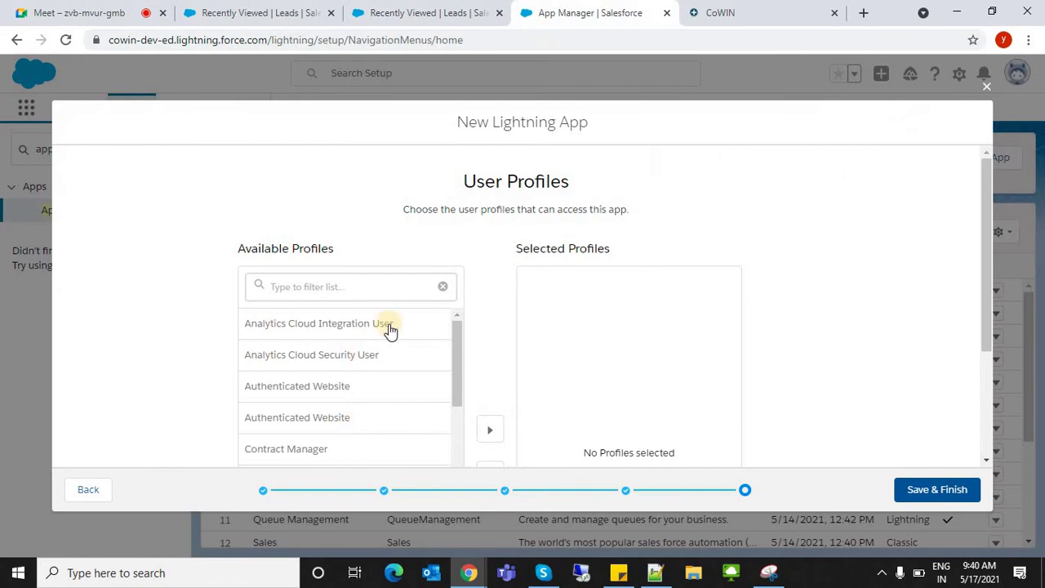
{"action": "left_click", "coordinate": [243, 12]}
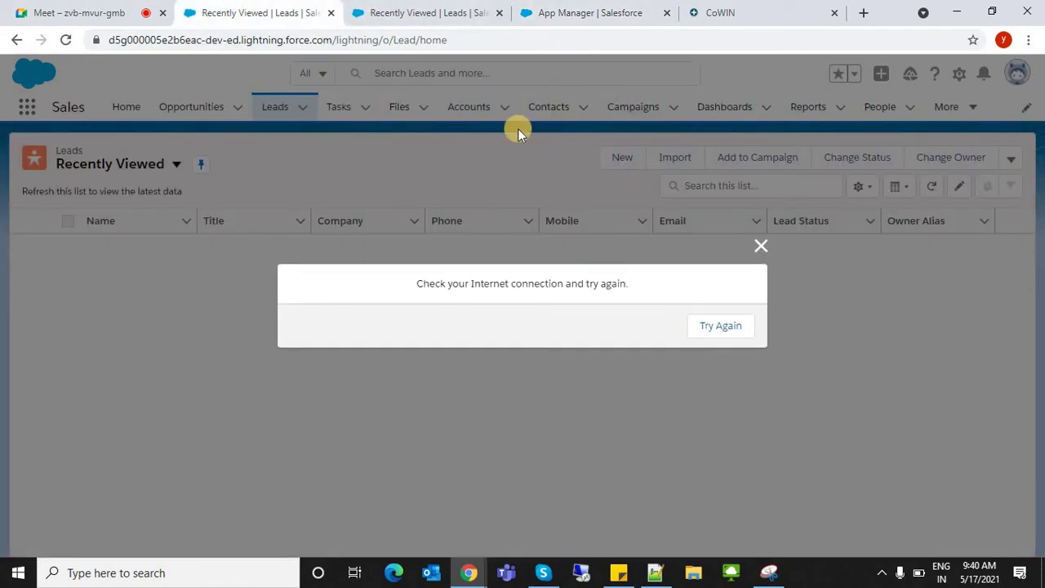
{"action": "left_click", "coordinate": [384, 13]}
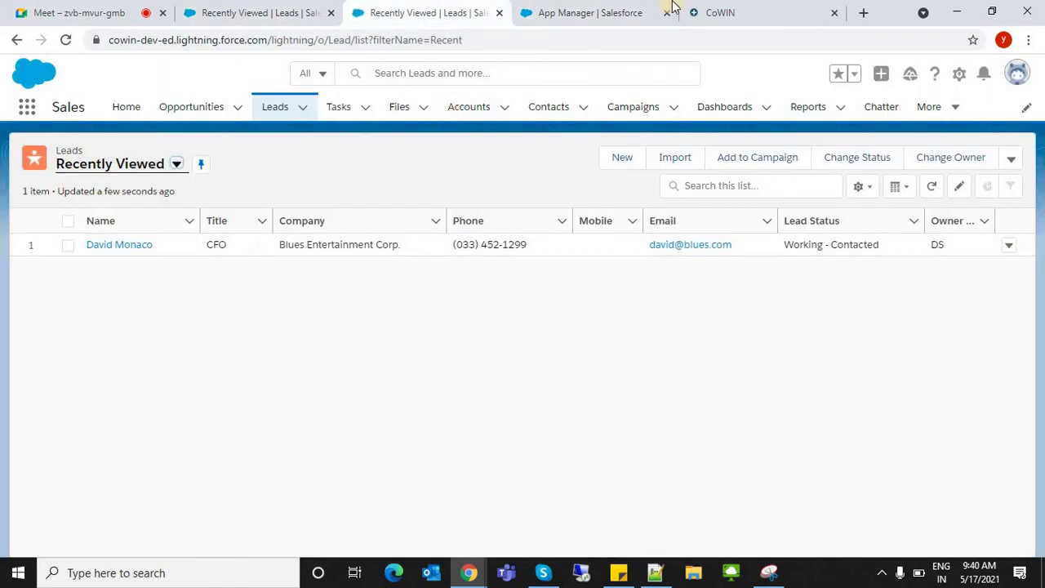
{"action": "key", "text": "ctrl+Tab"}
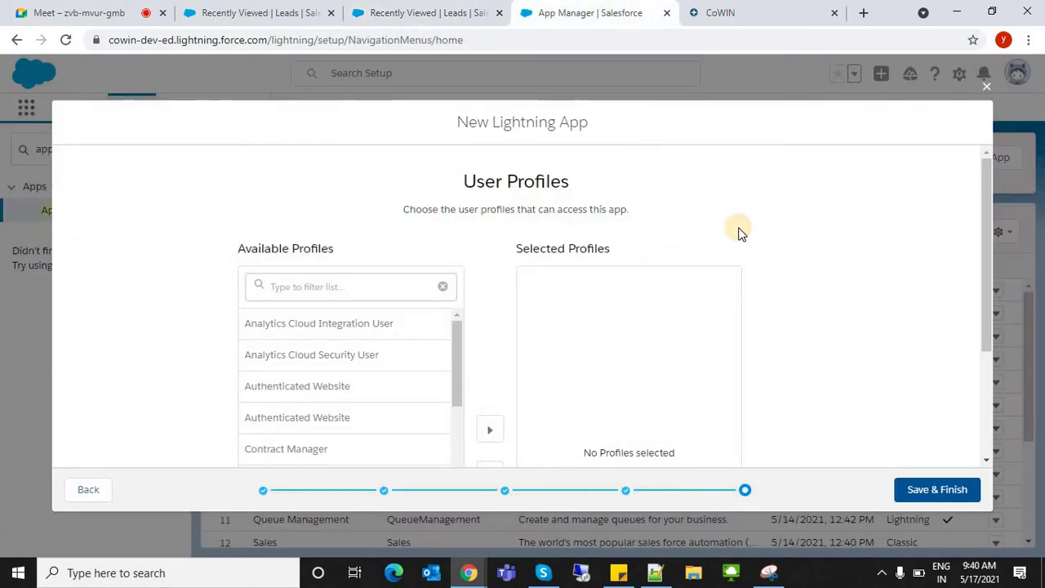
{"action": "scroll", "coordinate": [406, 476], "scroll_direction": "down", "scroll_amount": 6}
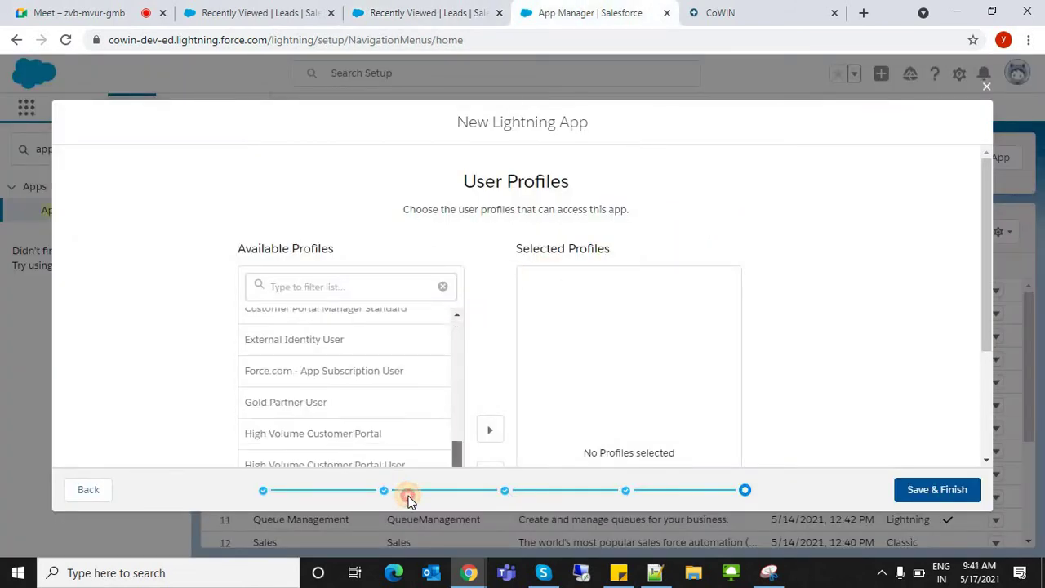
{"action": "scroll", "coordinate": [443, 327], "scroll_direction": "up", "scroll_amount": 6}
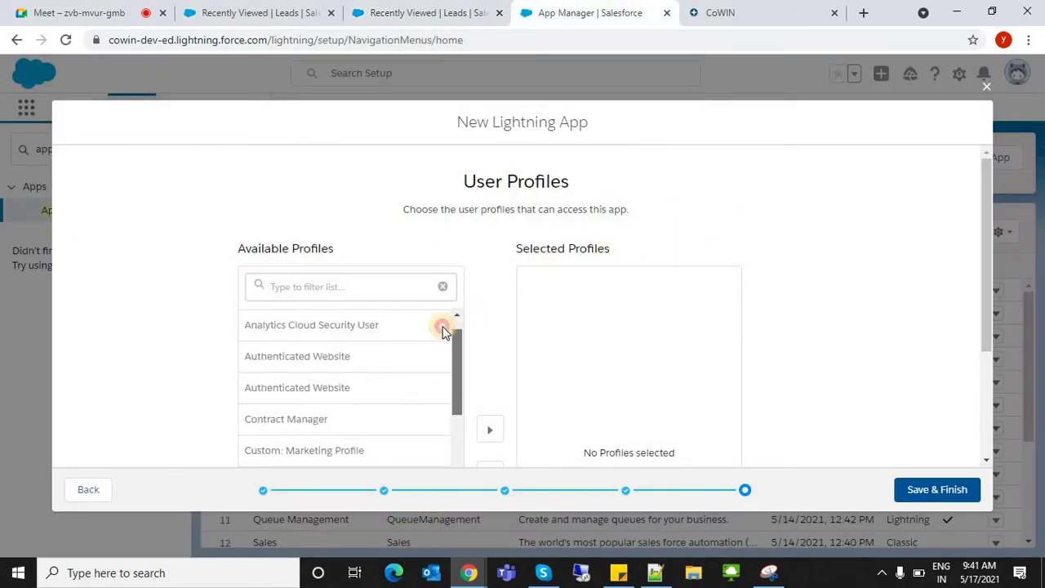
{"action": "scroll", "coordinate": [454, 351], "scroll_direction": "down", "scroll_amount": 6}
{"action": "scroll", "coordinate": [462, 373], "scroll_direction": "up", "scroll_amount": 4}
{"action": "scroll", "coordinate": [445, 323], "scroll_direction": "up", "scroll_amount": 3}
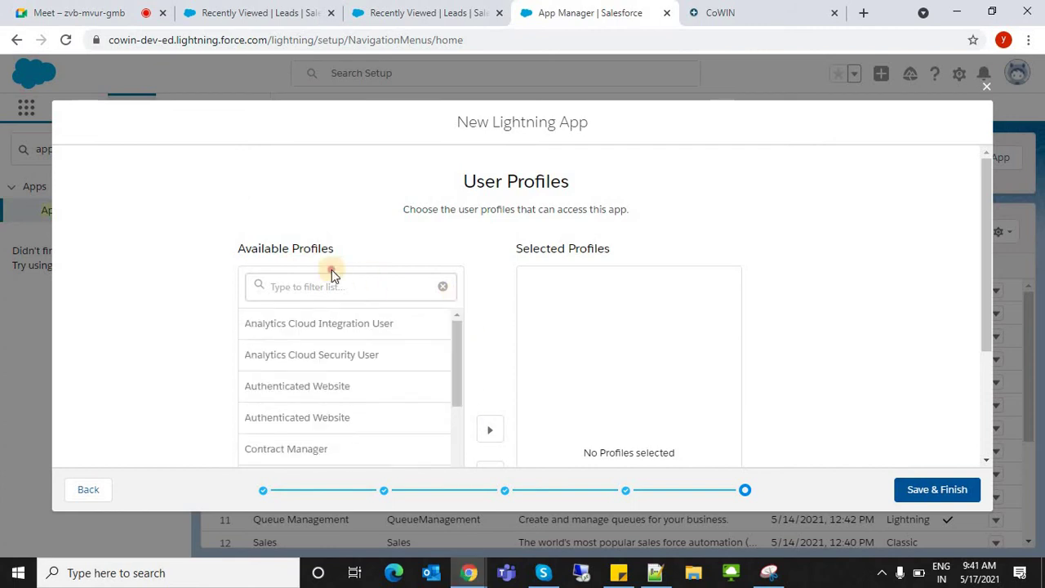
- Filter the Available Profiles list by 'sys'
{"action": "left_click", "coordinate": [320, 282]}
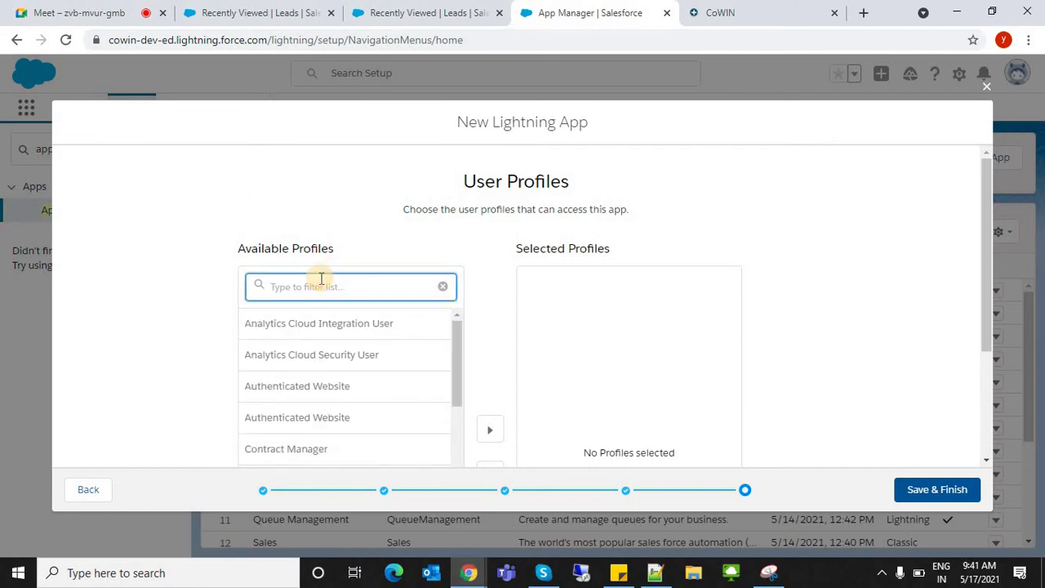
{"action": "type", "text": "sys"}
{"action": "scroll", "coordinate": [310, 327], "scroll_direction": "down", "scroll_amount": 2}
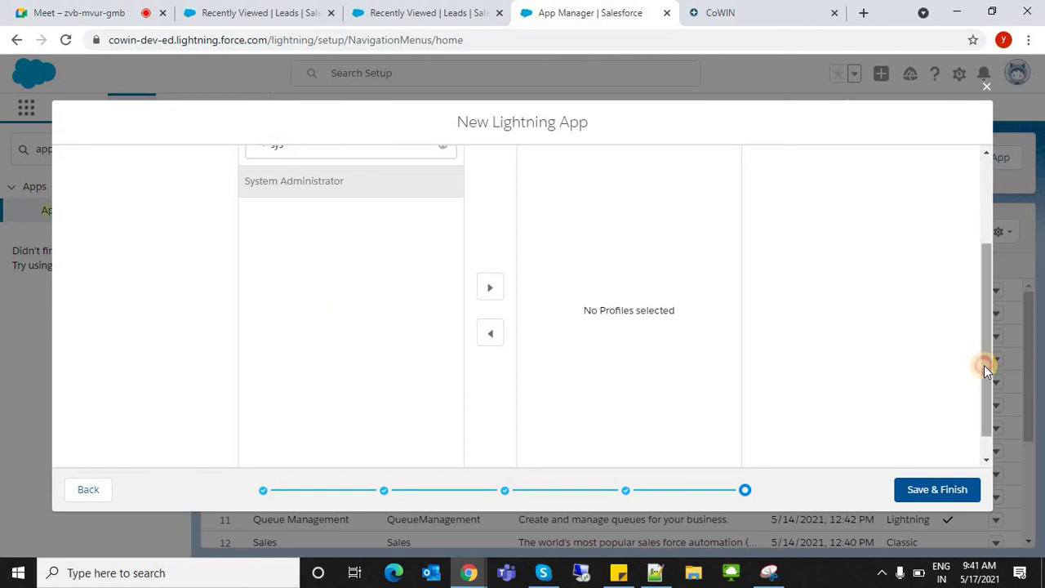
{"action": "left_click_drag", "start_coordinate": [984, 365], "coordinate": [983, 312]}
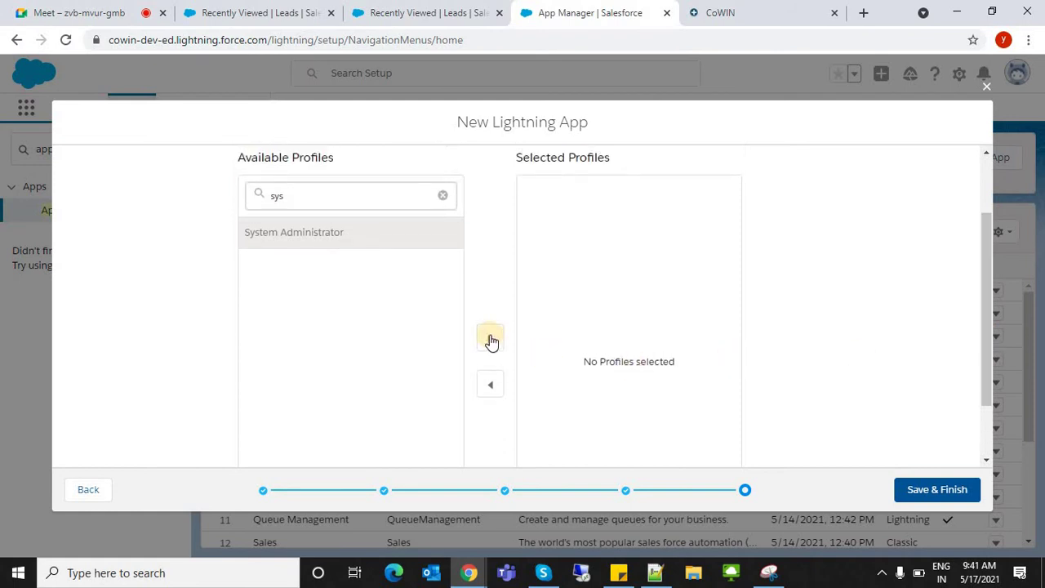
{"action": "left_click", "coordinate": [270, 12]}
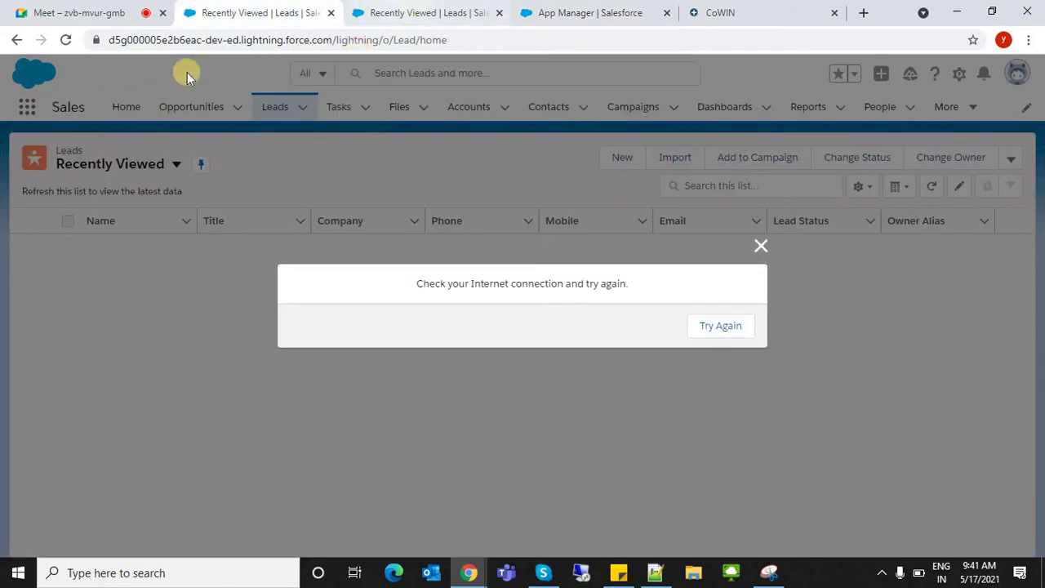
{"action": "key", "text": "ctrl+Tab"}
{"action": "left_click", "coordinate": [29, 106]}
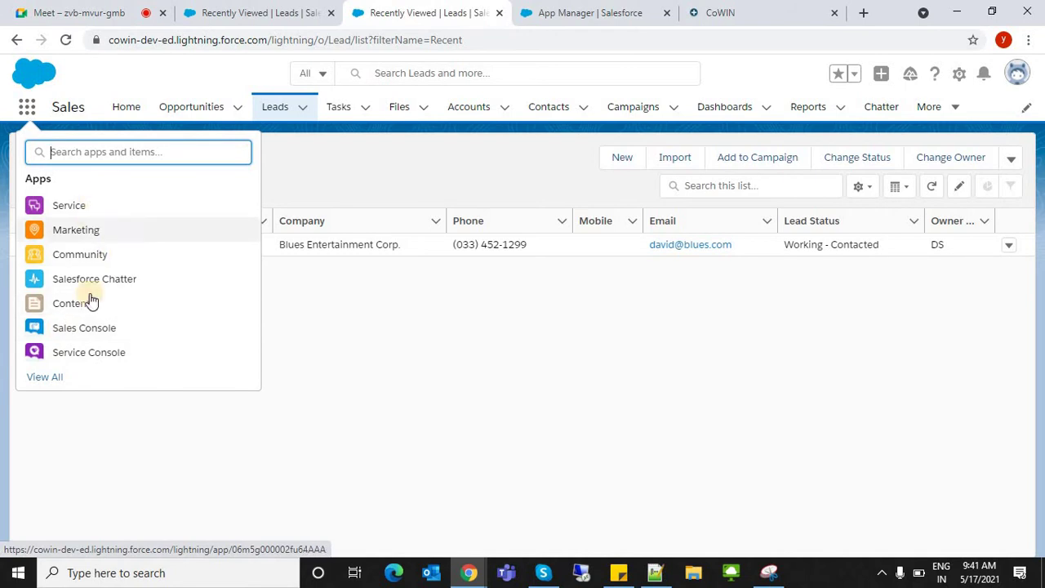
{"action": "left_click", "coordinate": [606, 9]}
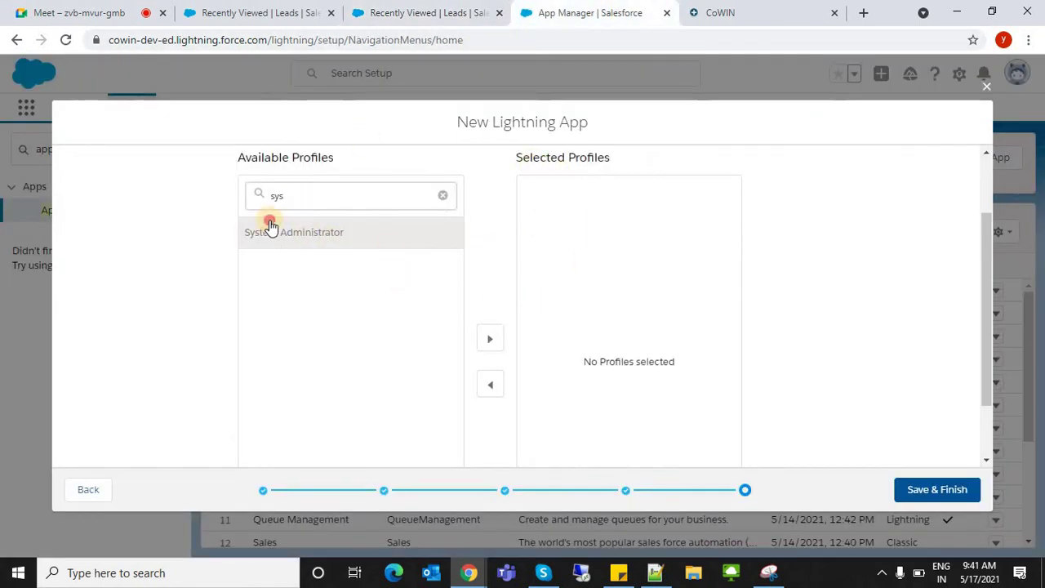
- Move System Administrator from Available Profiles to Selected Profiles
{"action": "scroll", "coordinate": [830, 311], "scroll_direction": "down", "scroll_amount": 1}
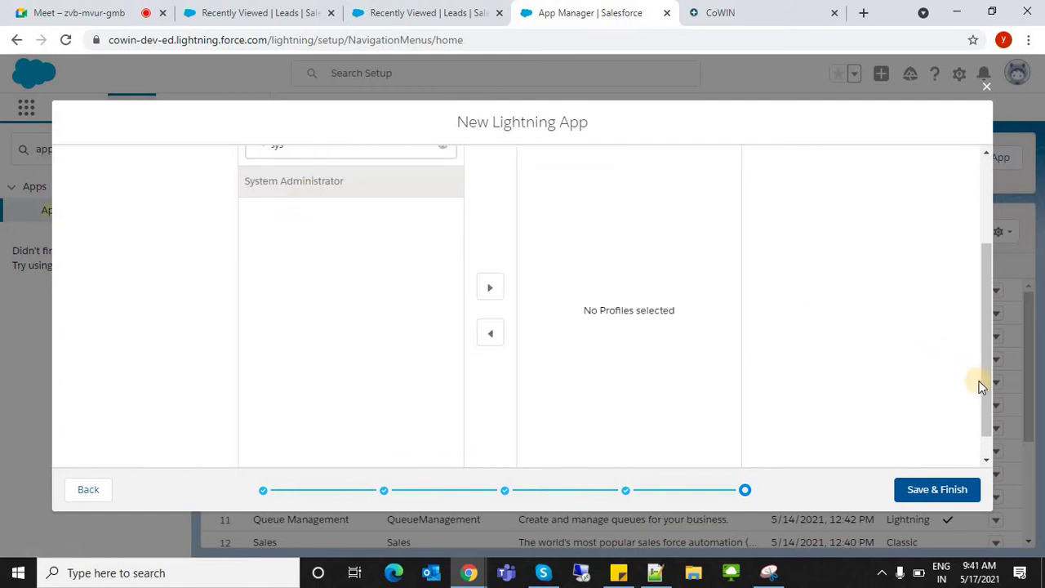
{"action": "left_click_drag", "start_coordinate": [986, 361], "coordinate": [986, 334]}
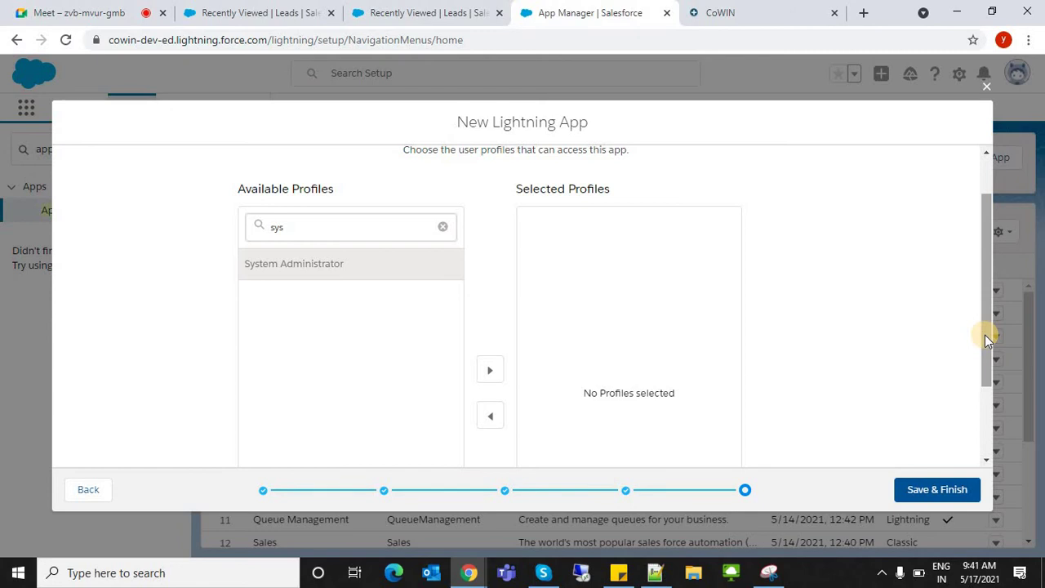
{"action": "scroll", "coordinate": [428, 246], "scroll_direction": "down", "scroll_amount": 1}
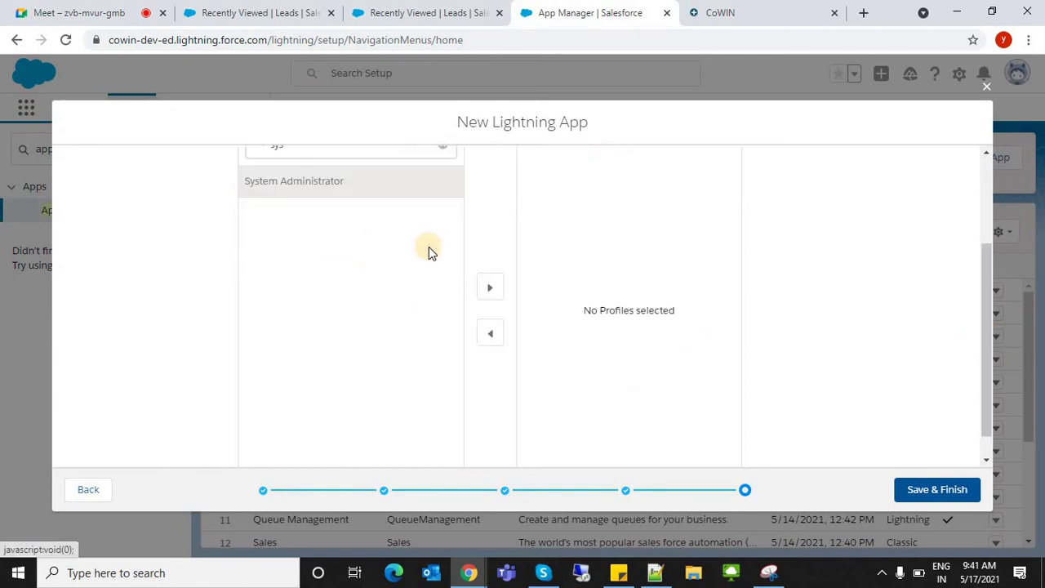
{"action": "left_click", "coordinate": [491, 287]}
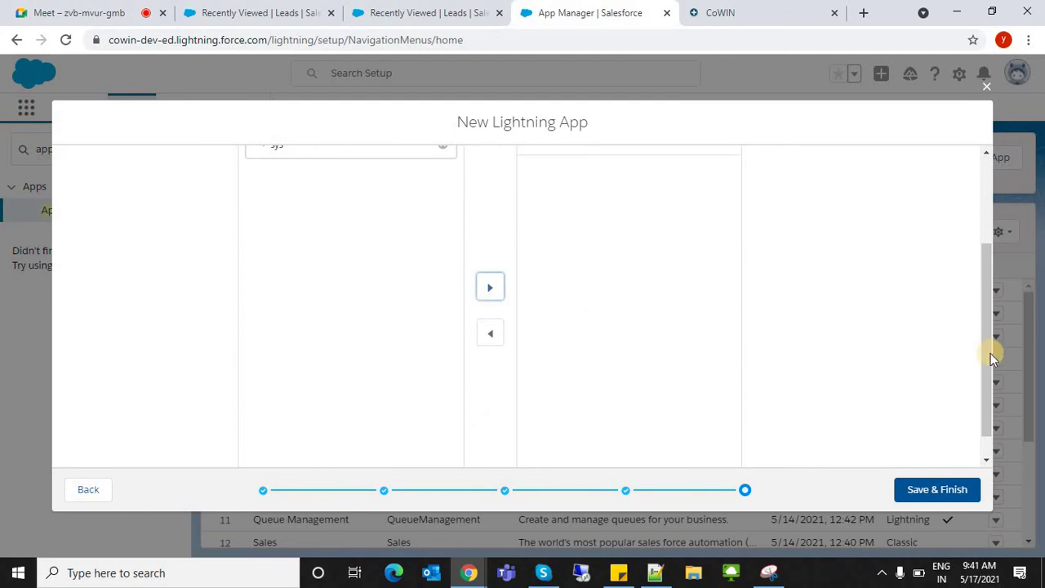
{"action": "left_click_drag", "start_coordinate": [991, 350], "coordinate": [980, 217]}
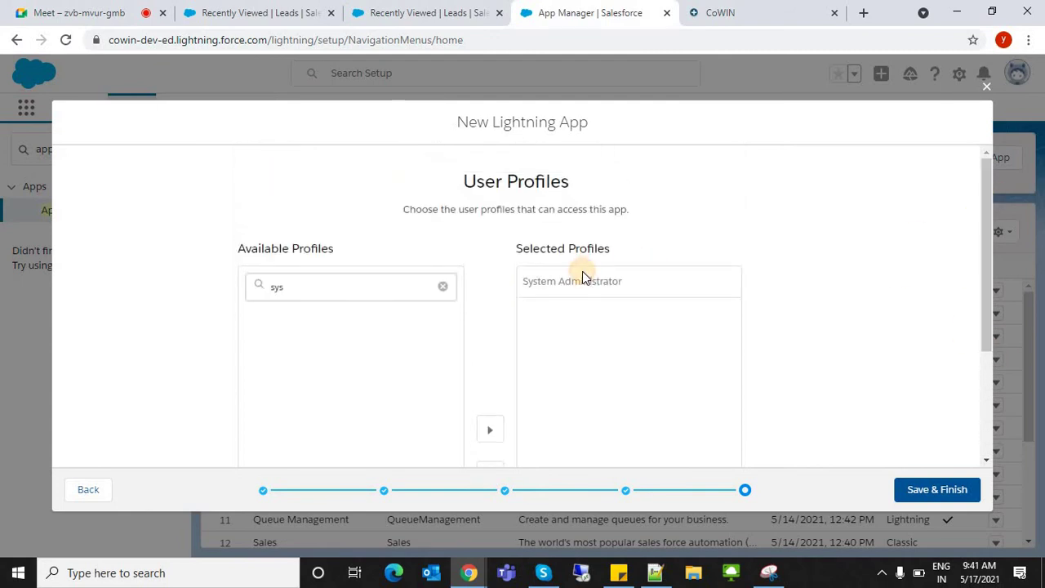
{"action": "left_click", "coordinate": [582, 278]}
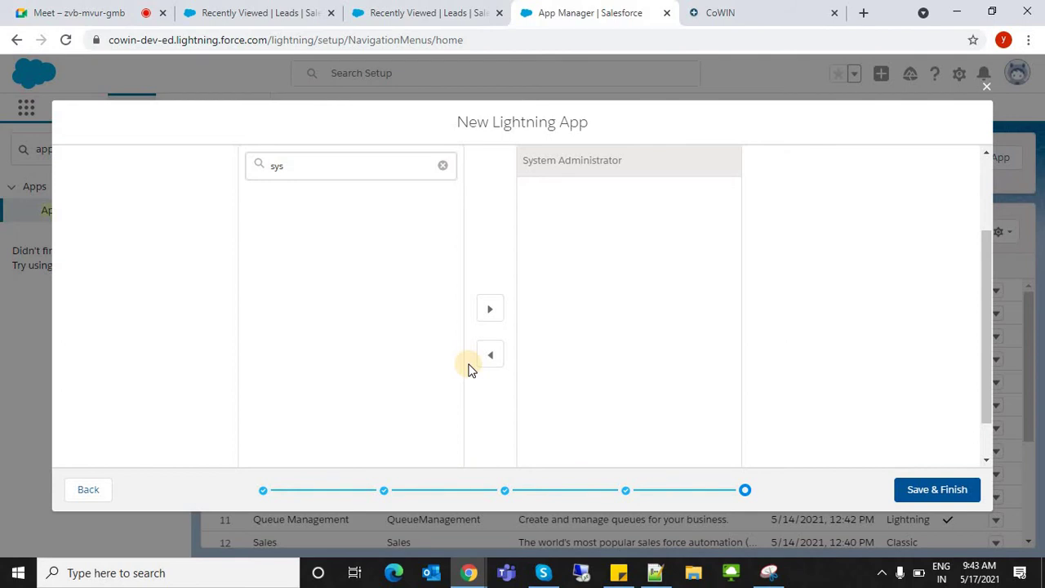
- Clear the 'sys' profile filter, keeping System Administrator as the selected profile
{"action": "left_click_drag", "start_coordinate": [983, 313], "coordinate": [991, 169]}
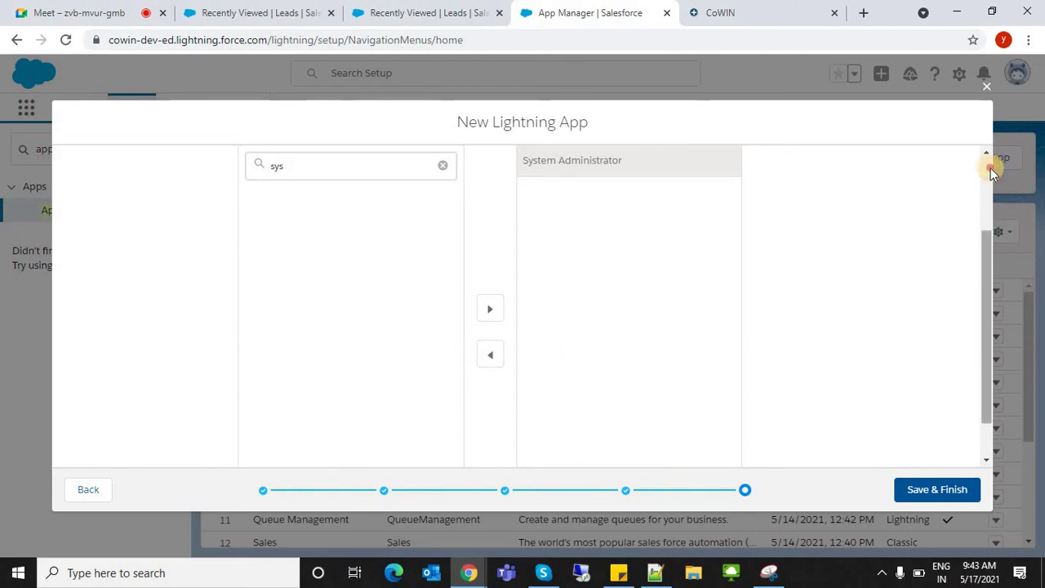
{"action": "left_click_drag", "start_coordinate": [392, 214], "coordinate": [662, 219]}
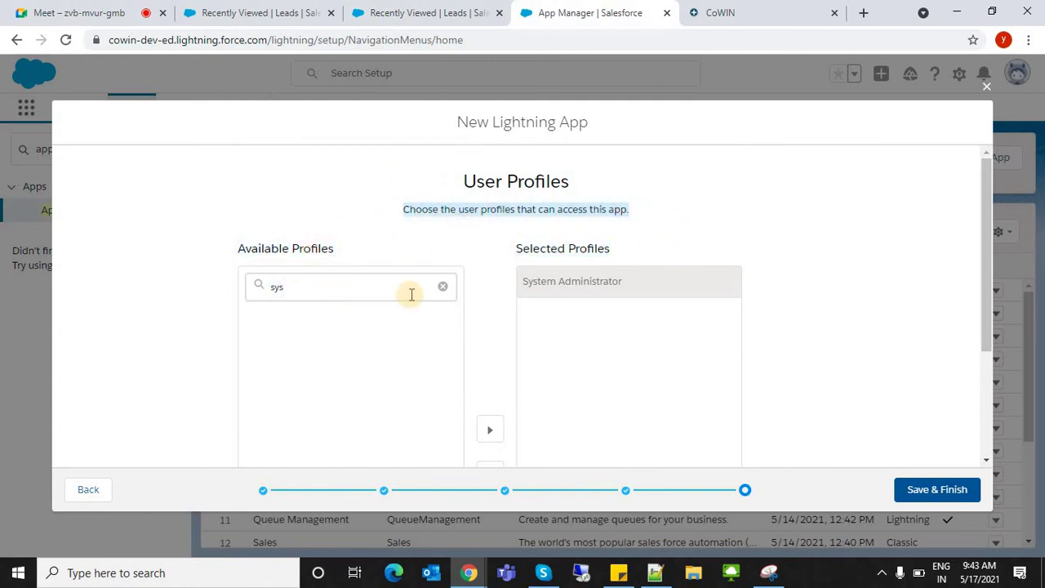
{"action": "left_click", "coordinate": [442, 286]}
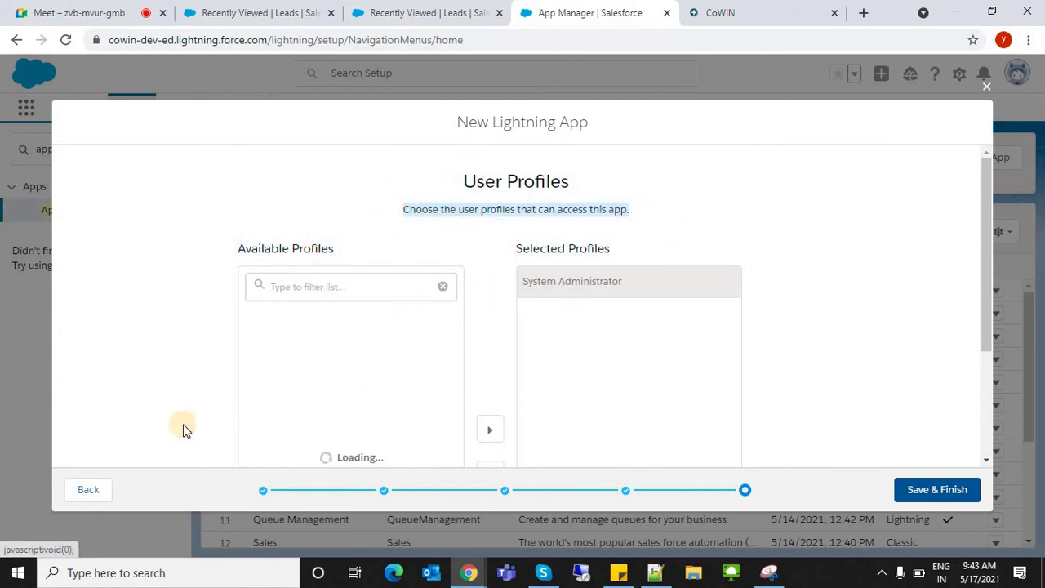
{"action": "left_click", "coordinate": [949, 314]}
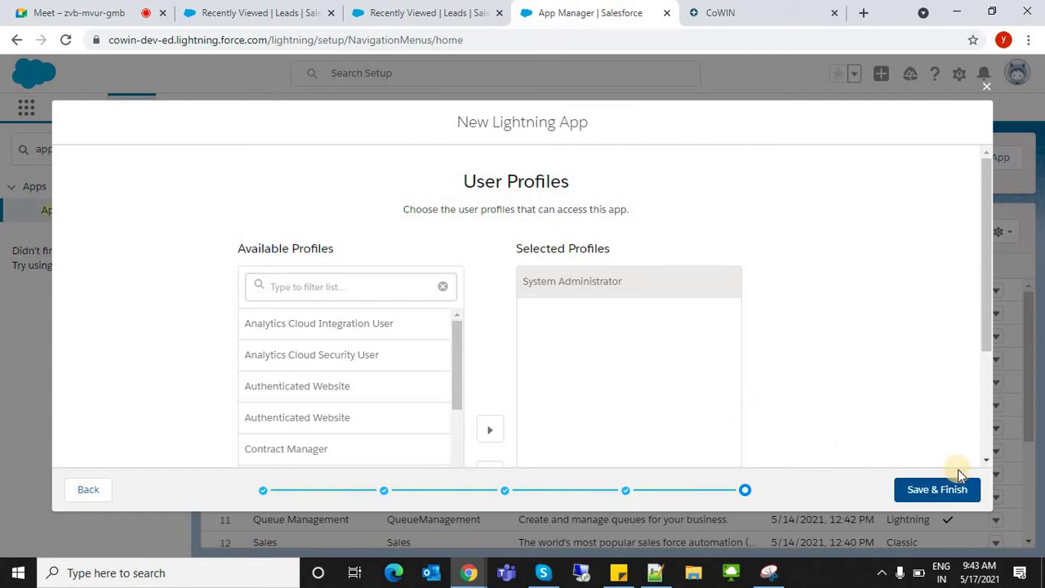
- Save and finish the wizard, then review the CoWinVaccinator row in App Manager
{"action": "left_click", "coordinate": [902, 491]}
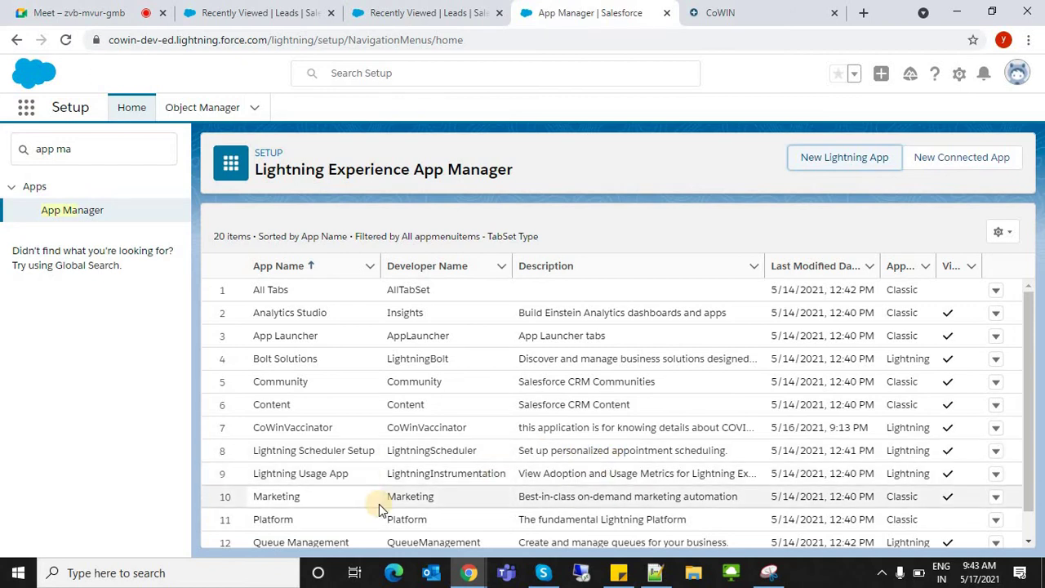
{"action": "left_click_drag", "start_coordinate": [245, 426], "coordinate": [403, 424]}
{"action": "double_click", "coordinate": [402, 424]}
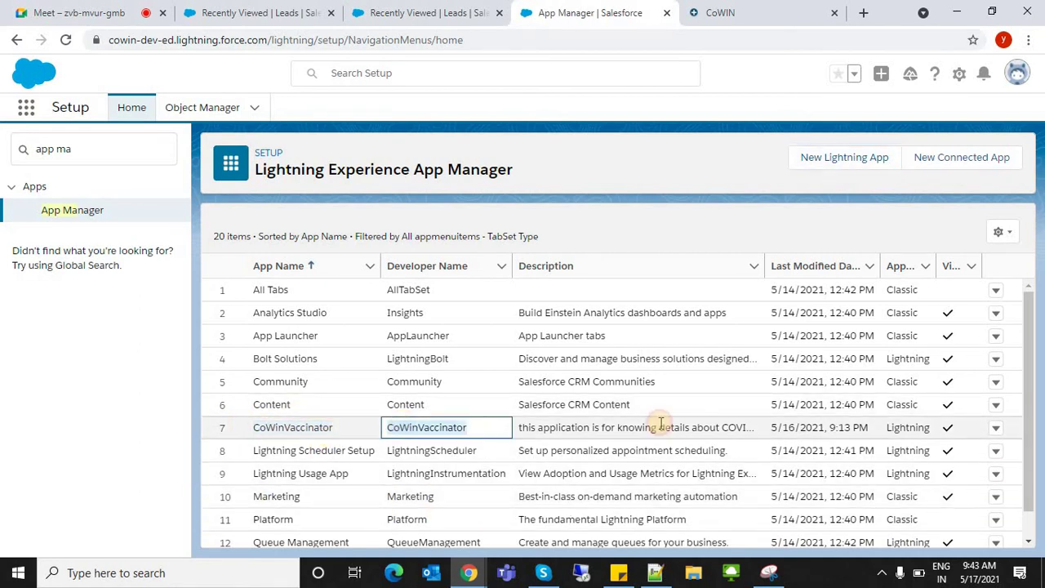
{"action": "scroll", "coordinate": [1016, 537], "scroll_direction": "down", "scroll_amount": 3}
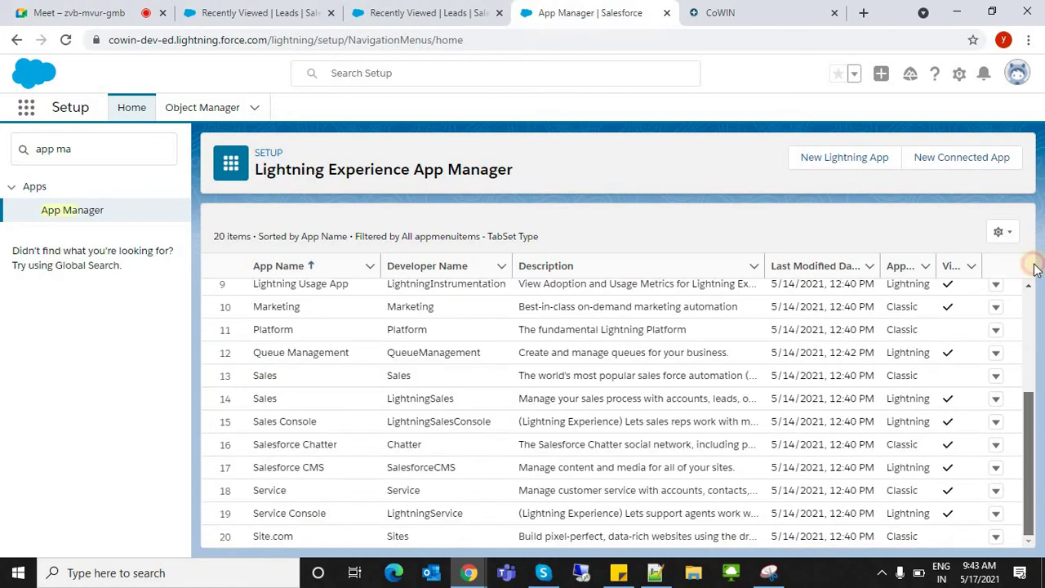
{"action": "scroll", "coordinate": [1029, 270], "scroll_direction": "up", "scroll_amount": 3}
{"action": "left_click", "coordinate": [22, 104]}
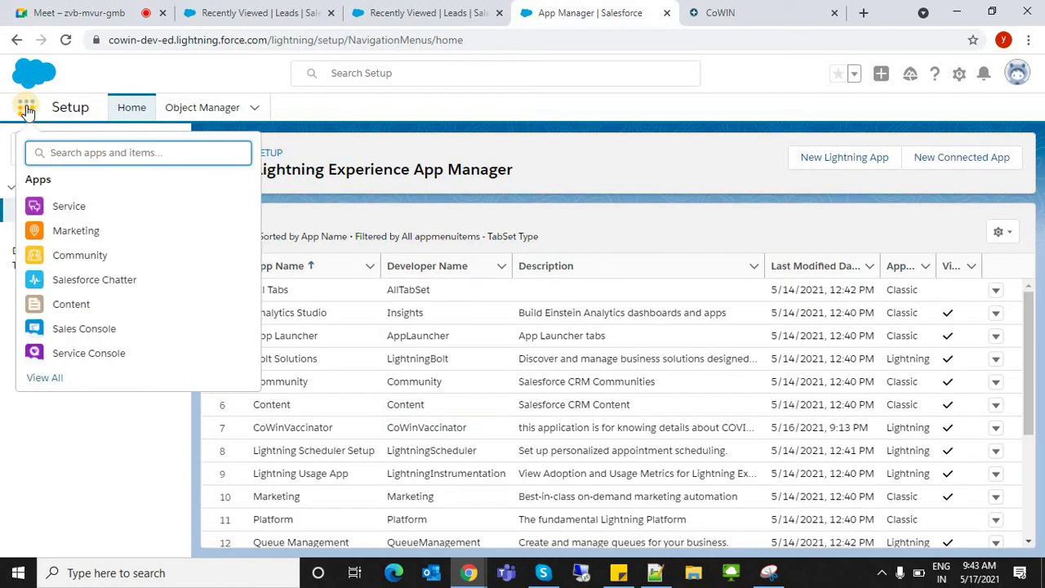
- Launch CoWinVaccinator by searching 'cow' in the App Launcher, then close the CoWIN tab
{"action": "type", "text": "cow"}
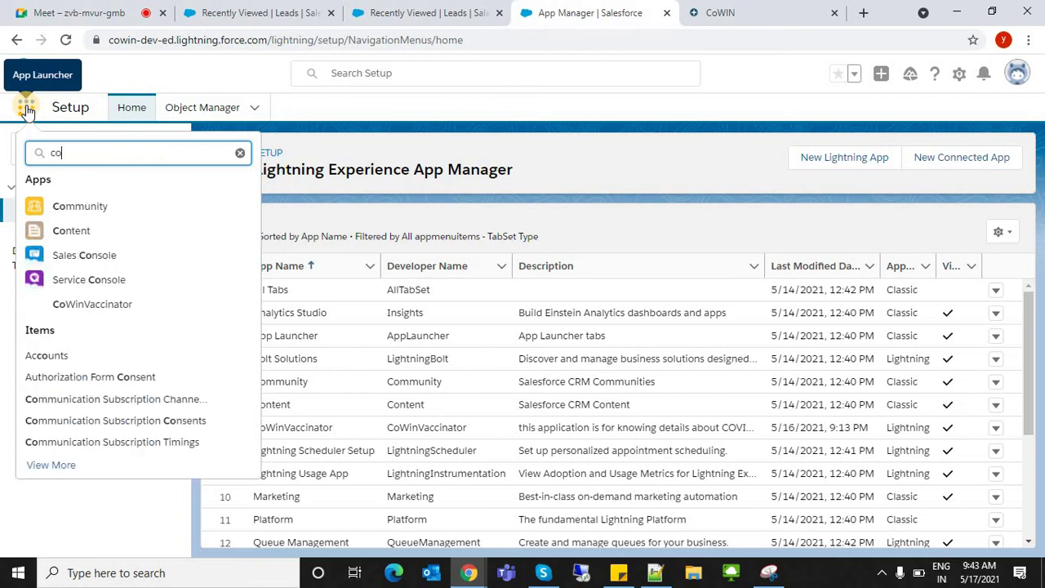
{"action": "left_click", "coordinate": [87, 207]}
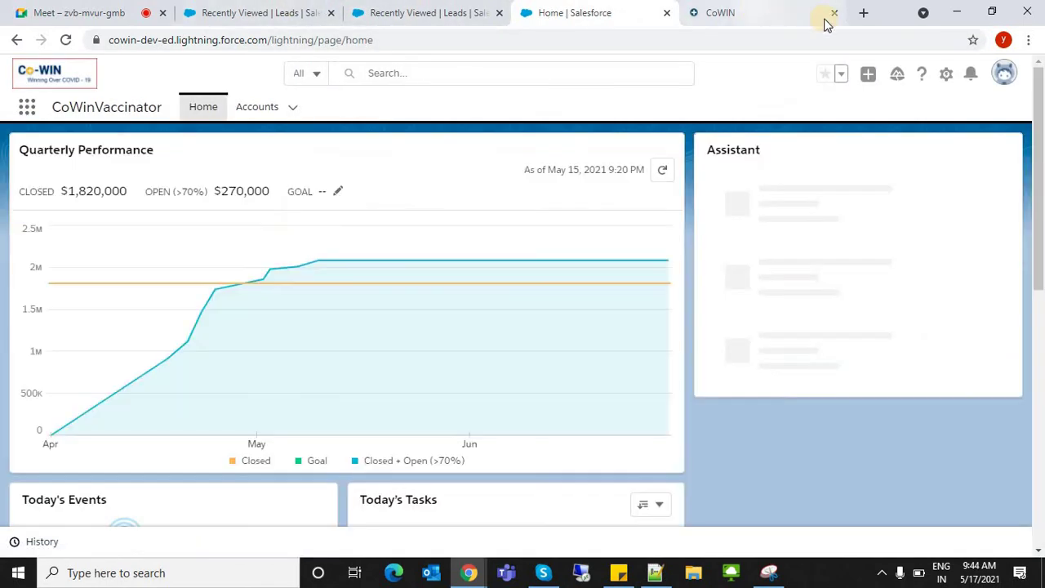
{"action": "left_click", "coordinate": [820, 12]}
{"action": "left_click", "coordinate": [834, 12]}
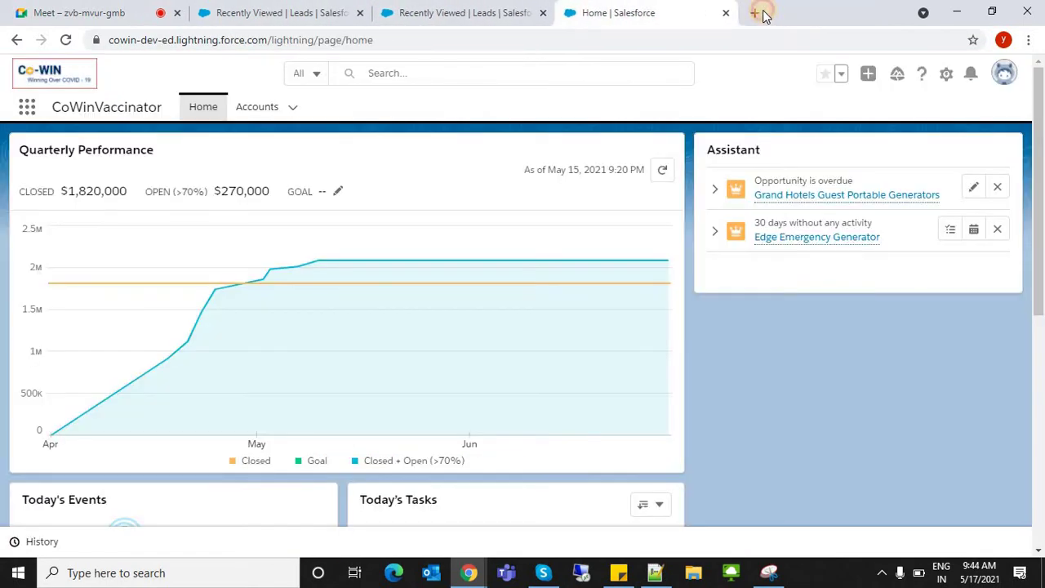
{"action": "left_click", "coordinate": [756, 12]}
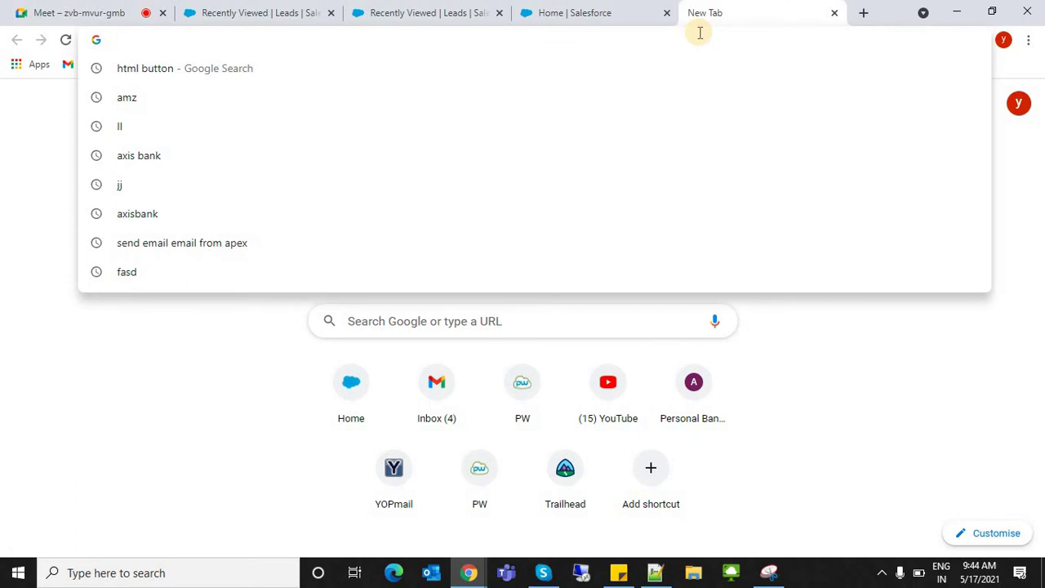
{"action": "type", "text": "c"}
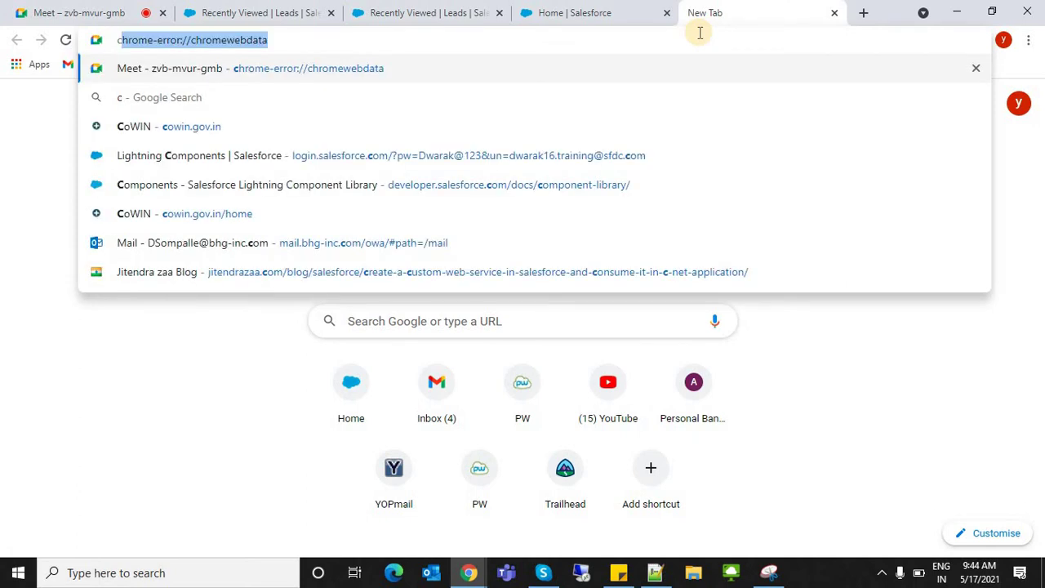
{"action": "type", "text": "owin"}
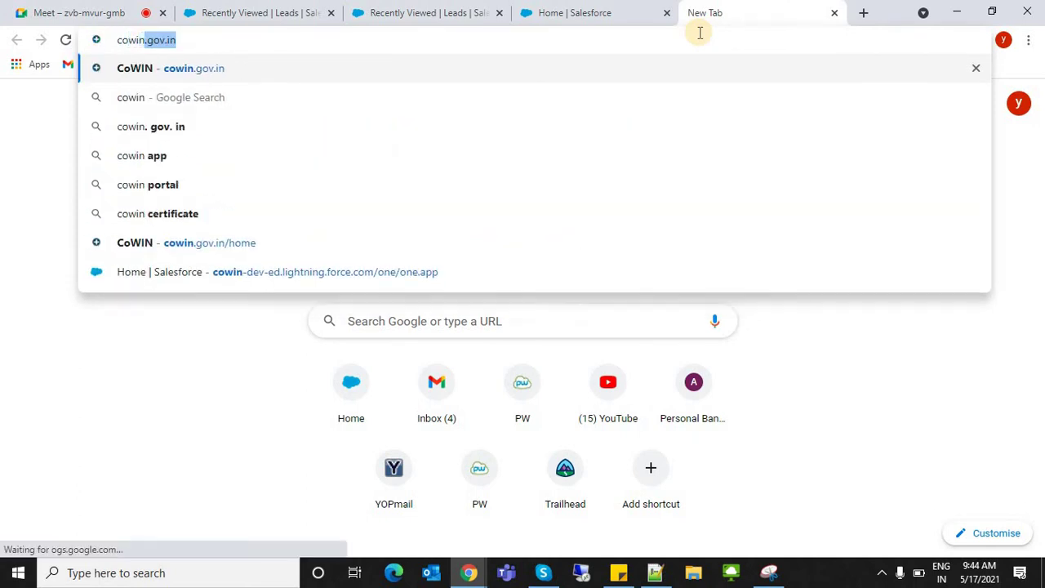
{"action": "key", "text": "Return"}
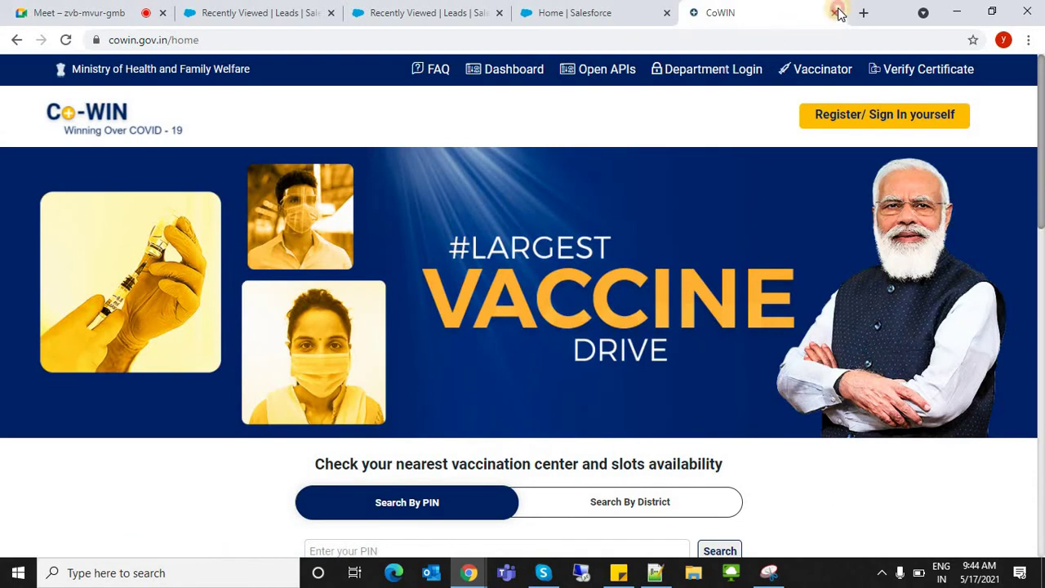
{"action": "left_click", "coordinate": [637, 9]}
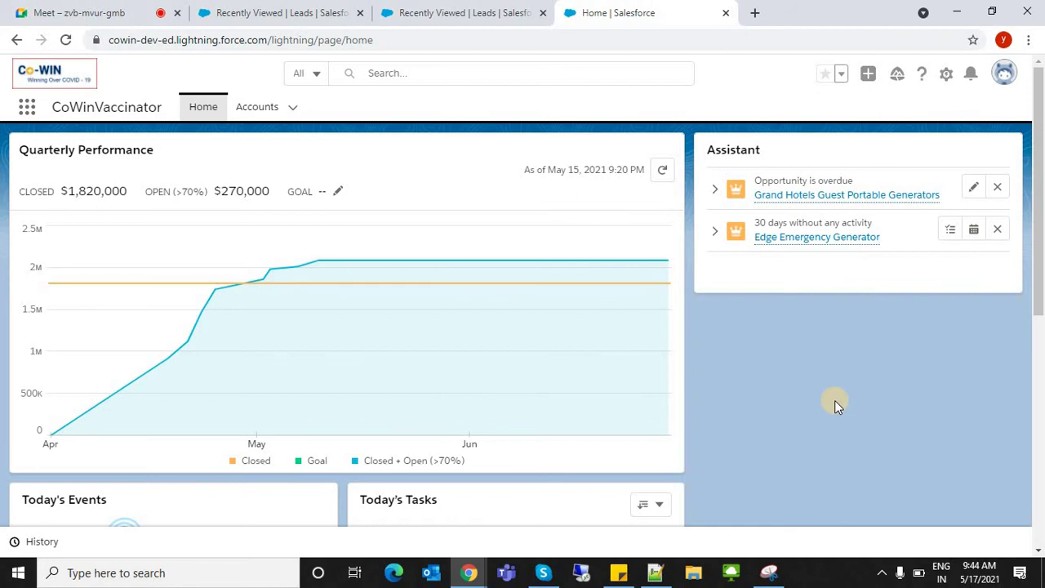
- Dismiss the navigation tips panel and open CoWinVaccinator's Accounts list showing Edge Communications
{"action": "left_click", "coordinate": [214, 41]}
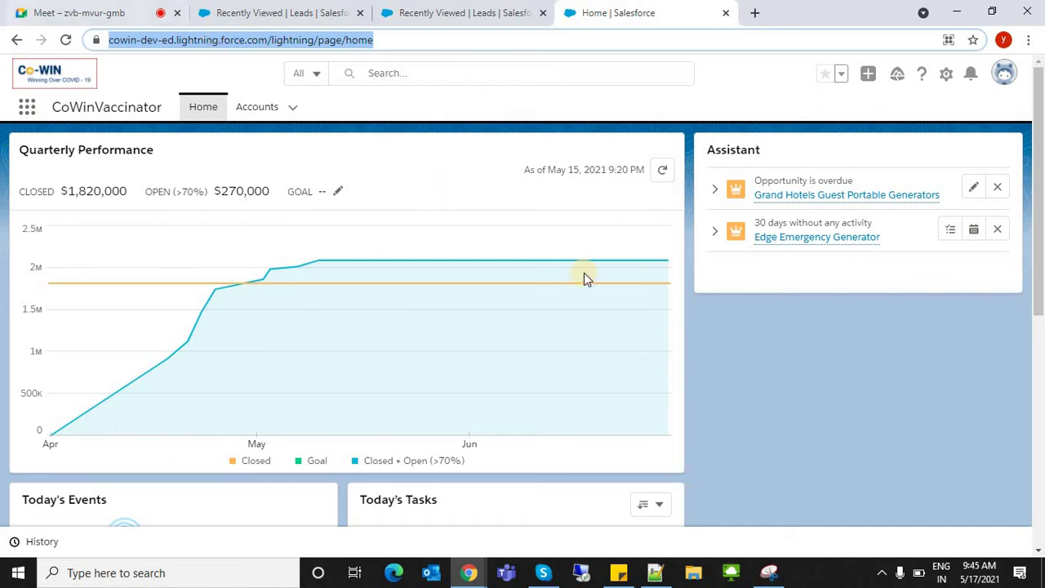
{"action": "left_click", "coordinate": [728, 452]}
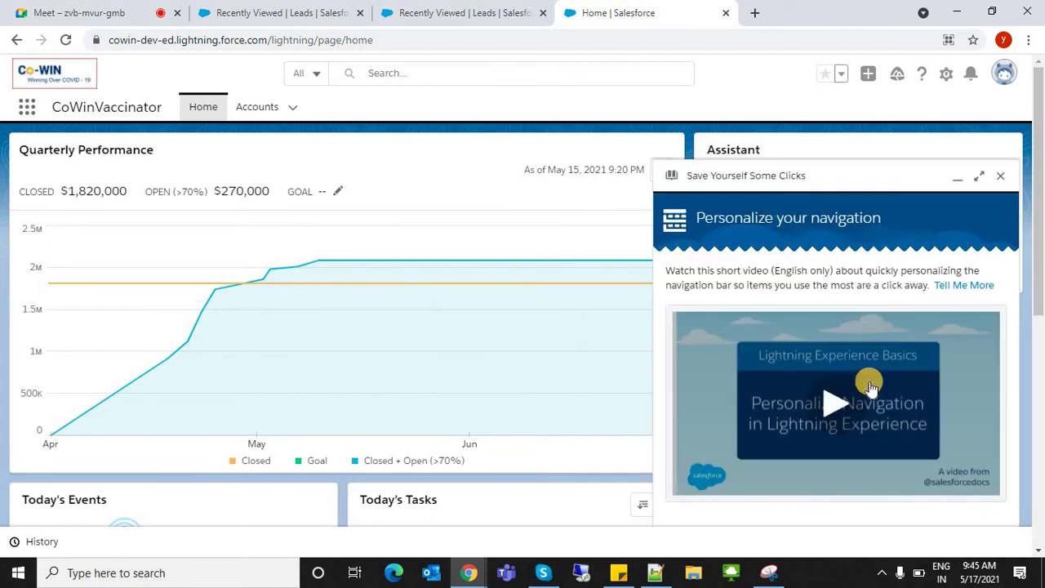
{"action": "left_click", "coordinate": [1001, 178]}
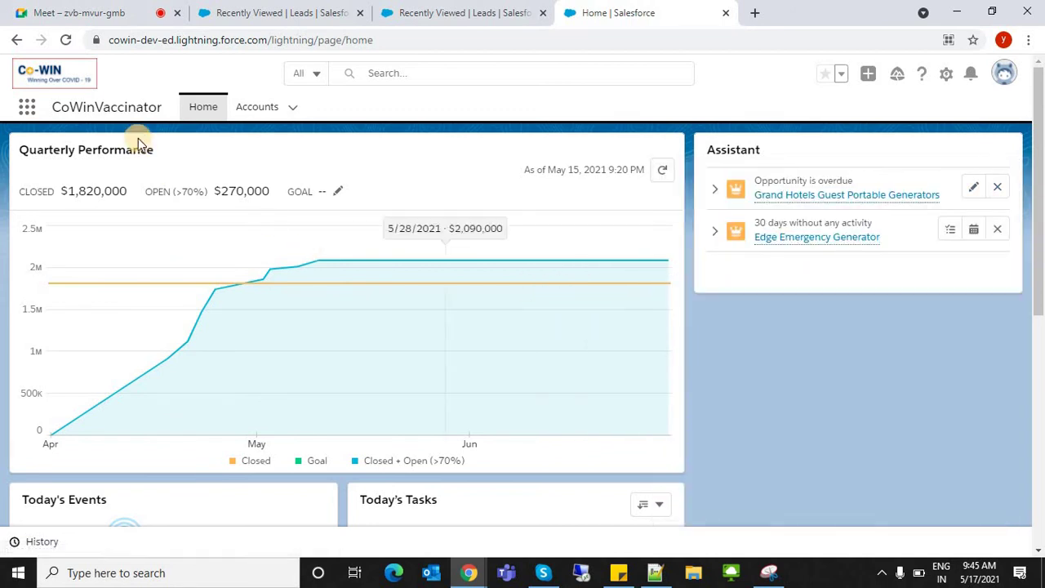
{"action": "double_click", "coordinate": [85, 107]}
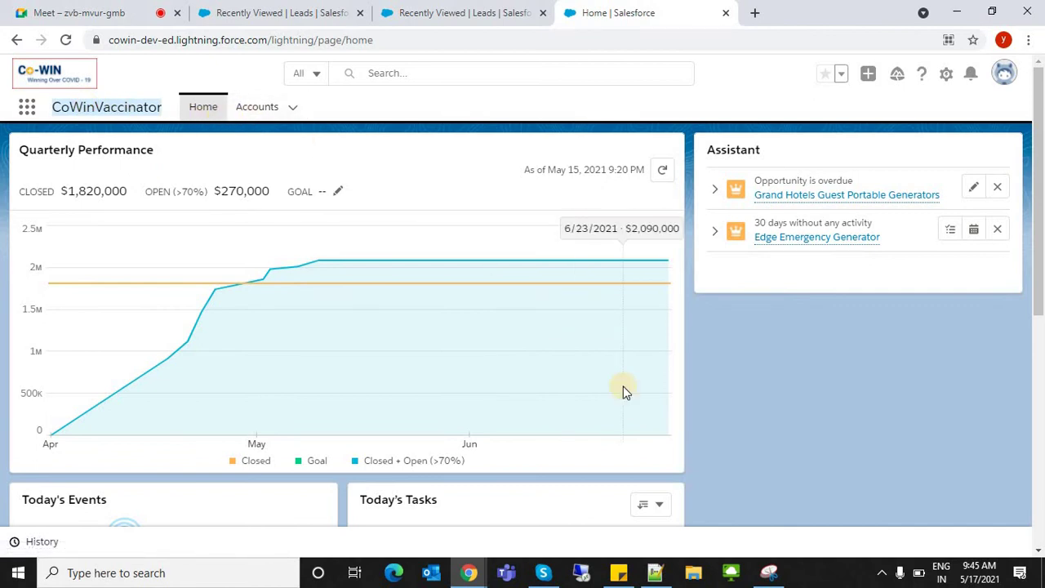
{"action": "left_click", "coordinate": [196, 113]}
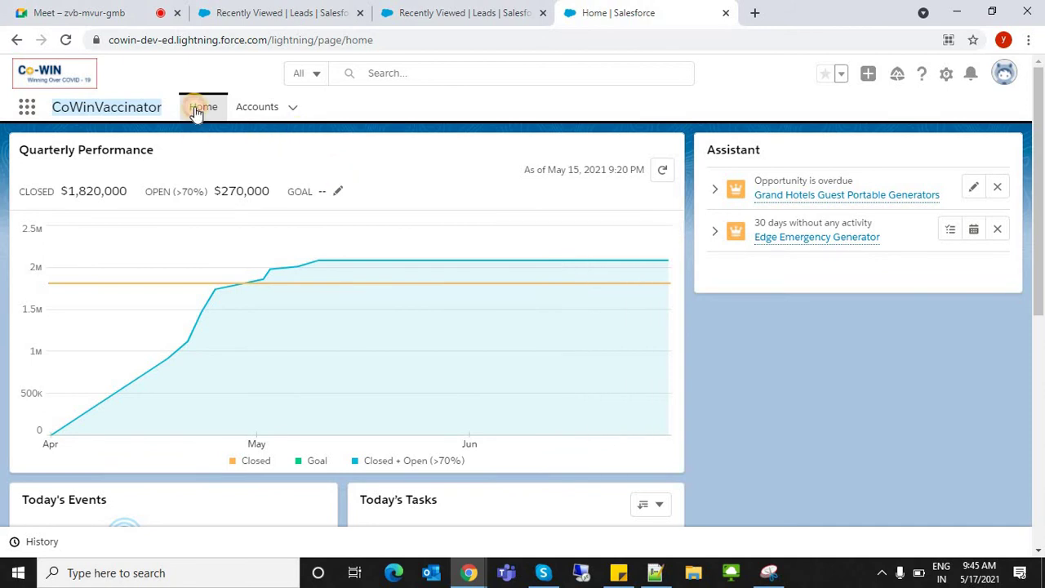
{"action": "left_click", "coordinate": [244, 108]}
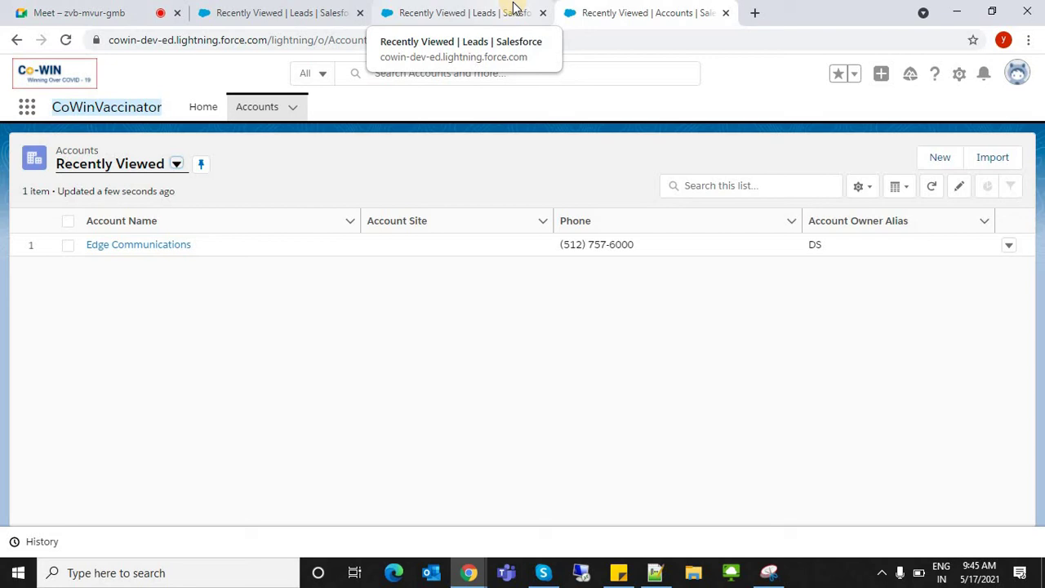
{"action": "left_click", "coordinate": [490, 9]}
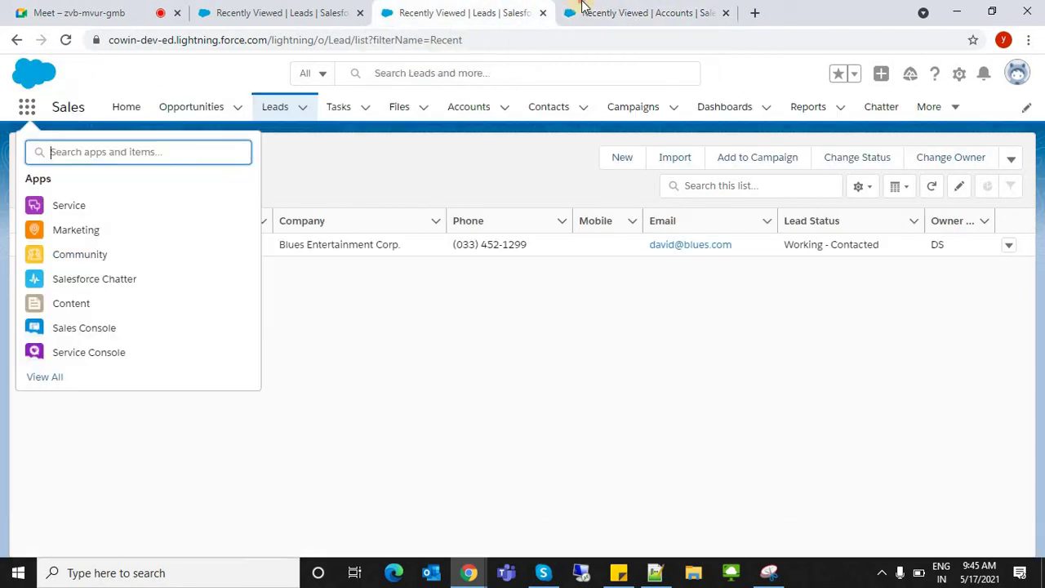
{"action": "left_click", "coordinate": [583, 8]}
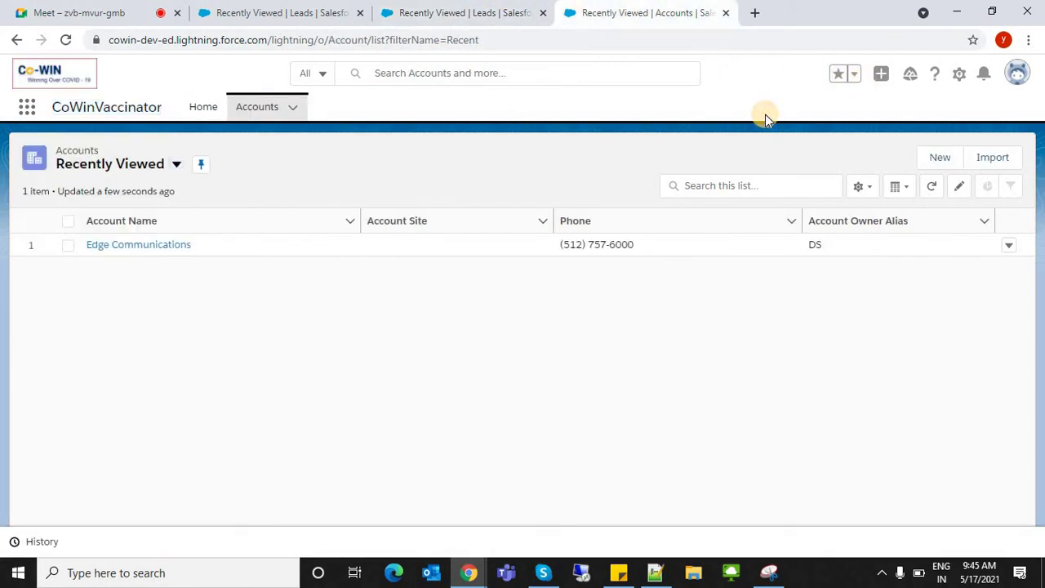
- Open Setup in a new browser tab and go to Setup Home
{"action": "left_click", "coordinate": [957, 74]}
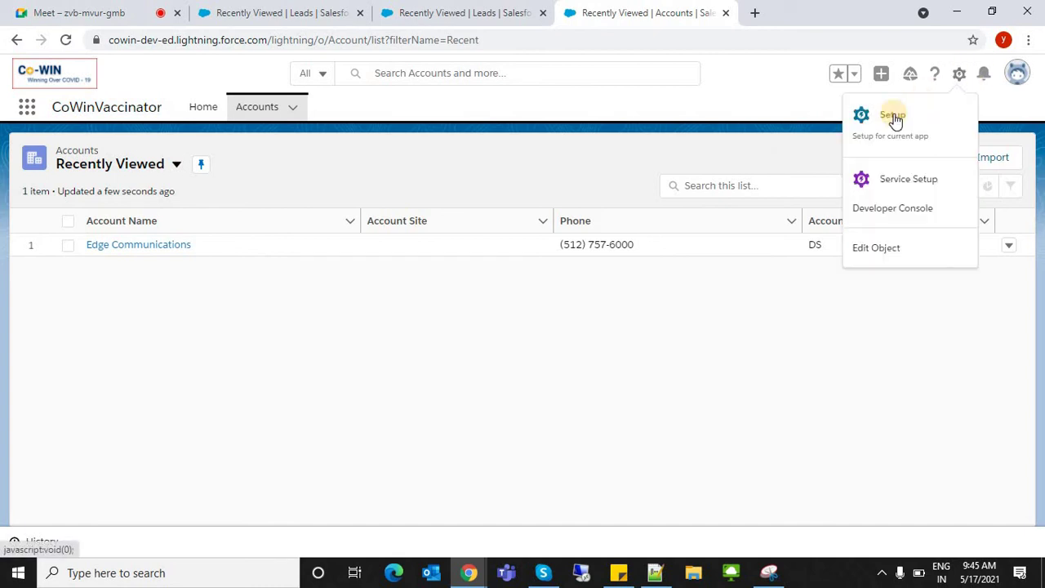
{"action": "left_click", "coordinate": [894, 116]}
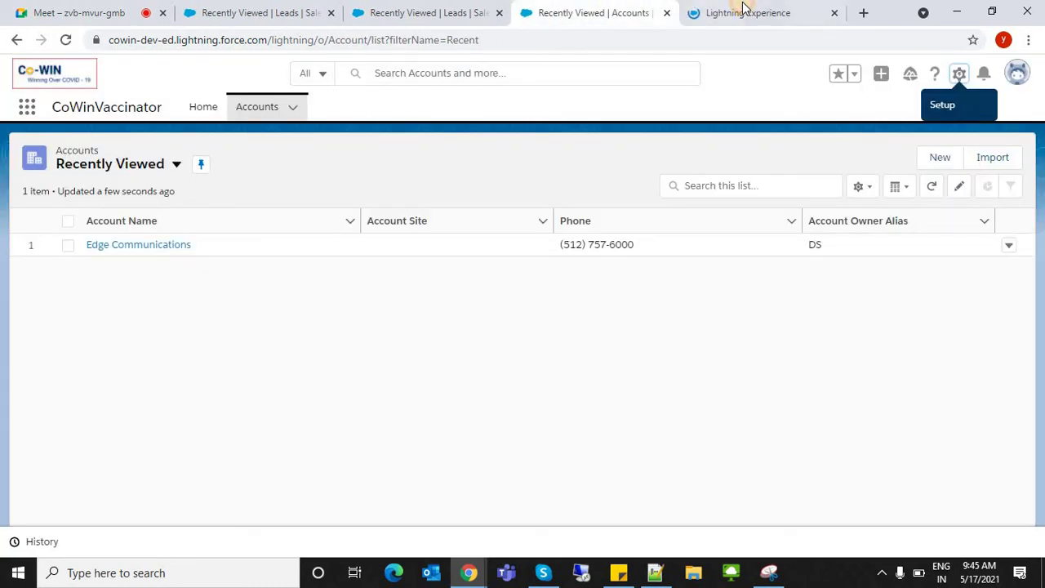
{"action": "left_click", "coordinate": [745, 9]}
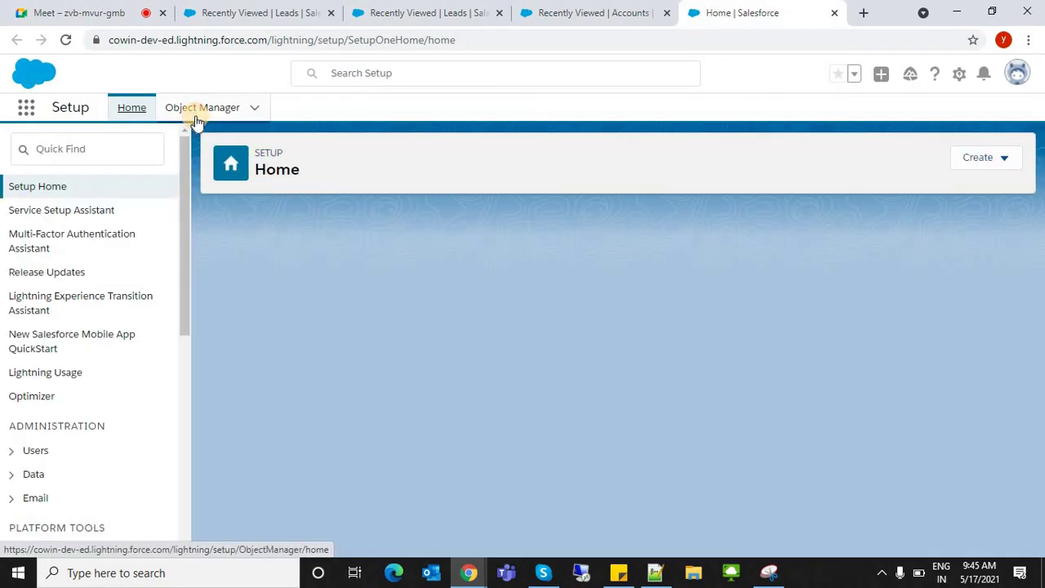
{"action": "left_click", "coordinate": [196, 121]}
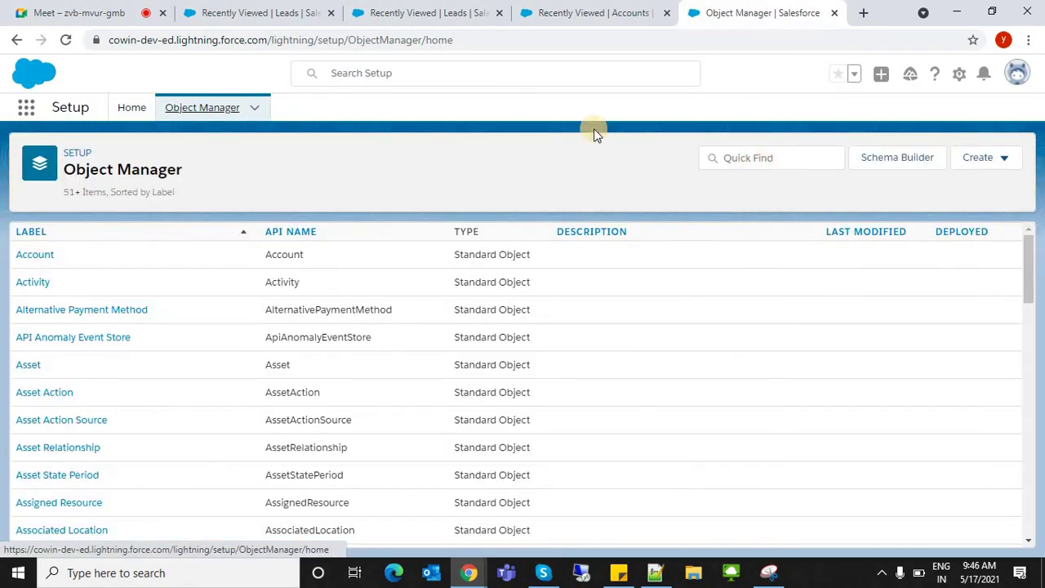
{"action": "left_click", "coordinate": [129, 120]}
- Find App Manager with Quick Find 'app m' and edit the CoWinVaccinator app
{"action": "left_click", "coordinate": [128, 150]}
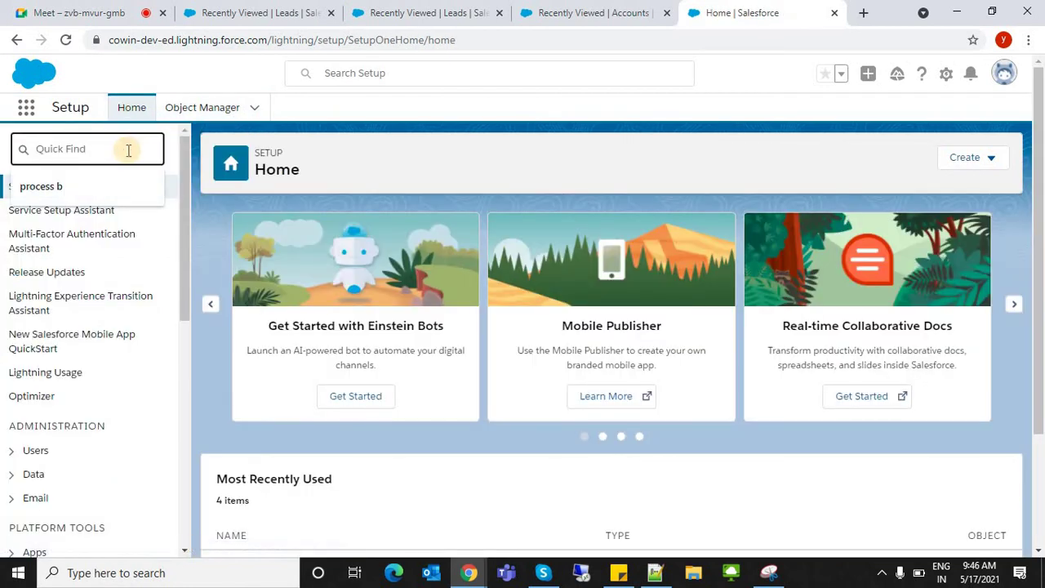
{"action": "type", "text": "a"}
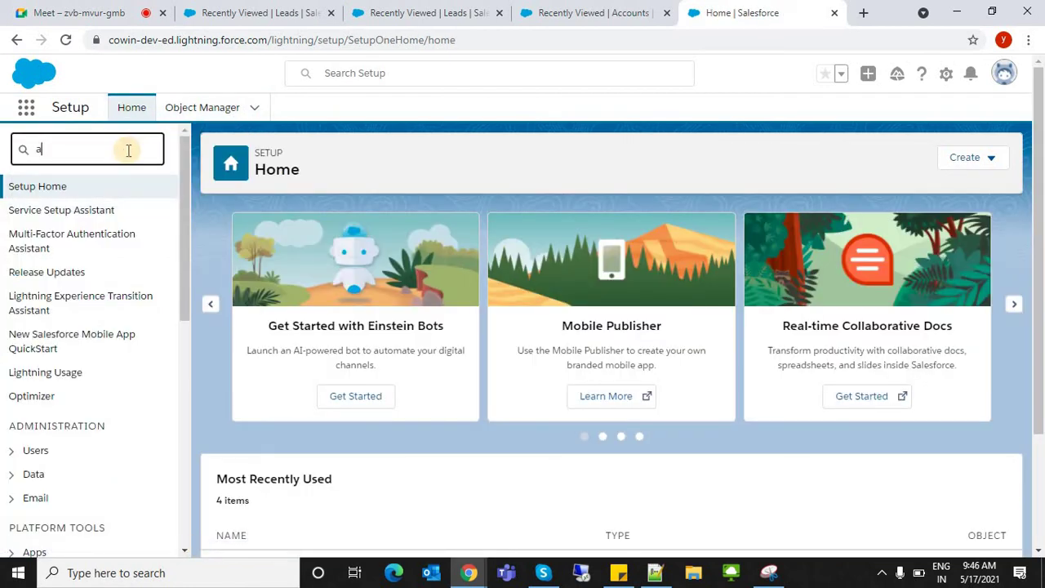
{"action": "type", "text": "pp m"}
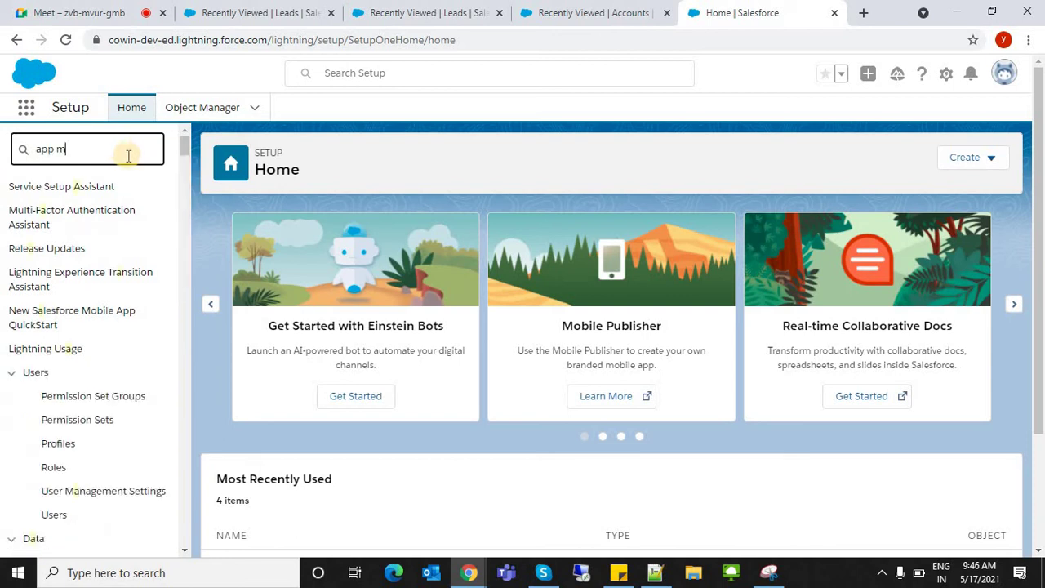
{"action": "left_click", "coordinate": [58, 213]}
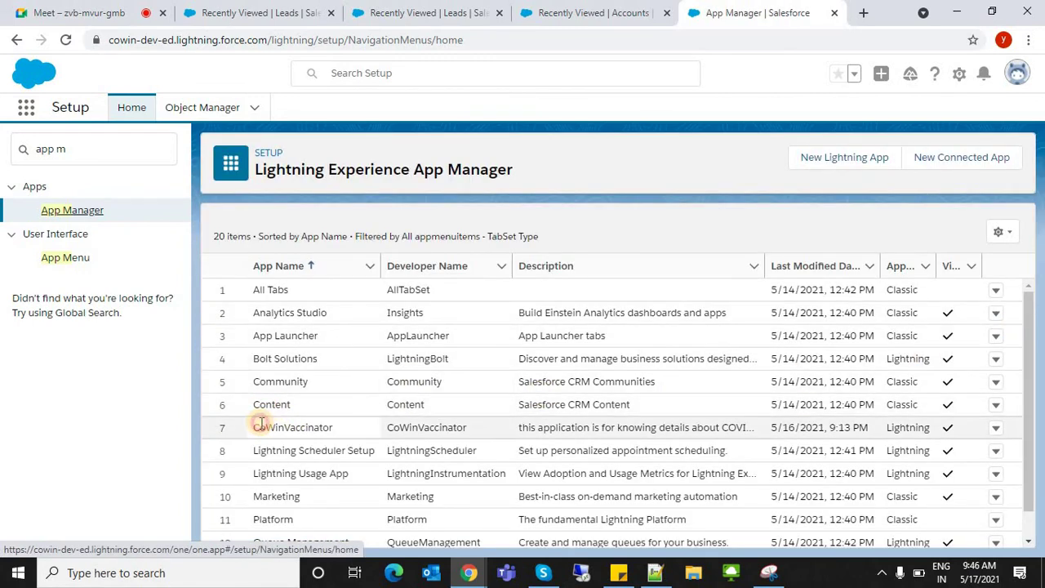
{"action": "left_click_drag", "start_coordinate": [256, 424], "coordinate": [368, 424]}
{"action": "key", "text": "ctrl+shift+Tab"}
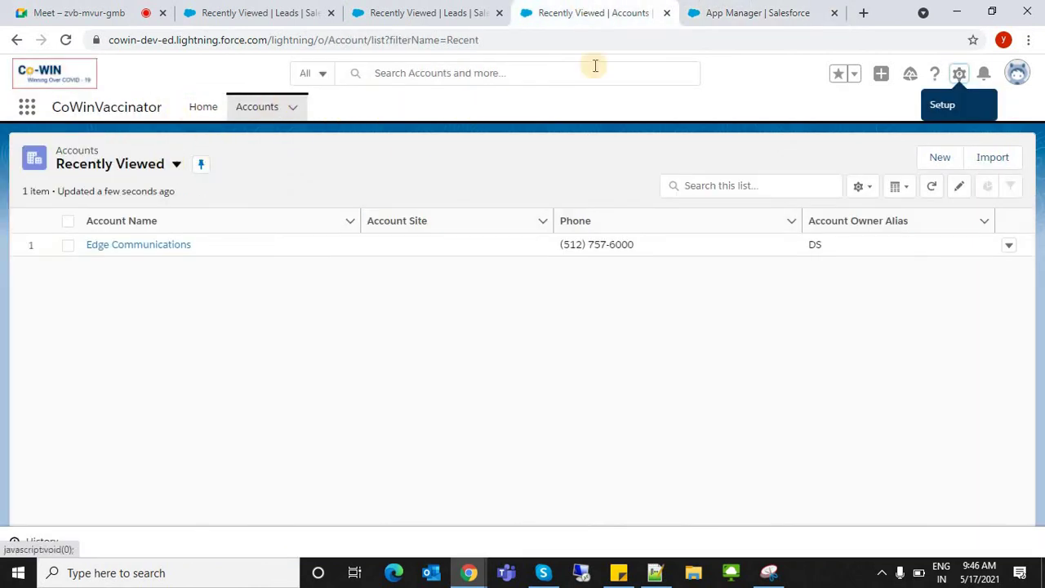
{"action": "left_click", "coordinate": [741, 11]}
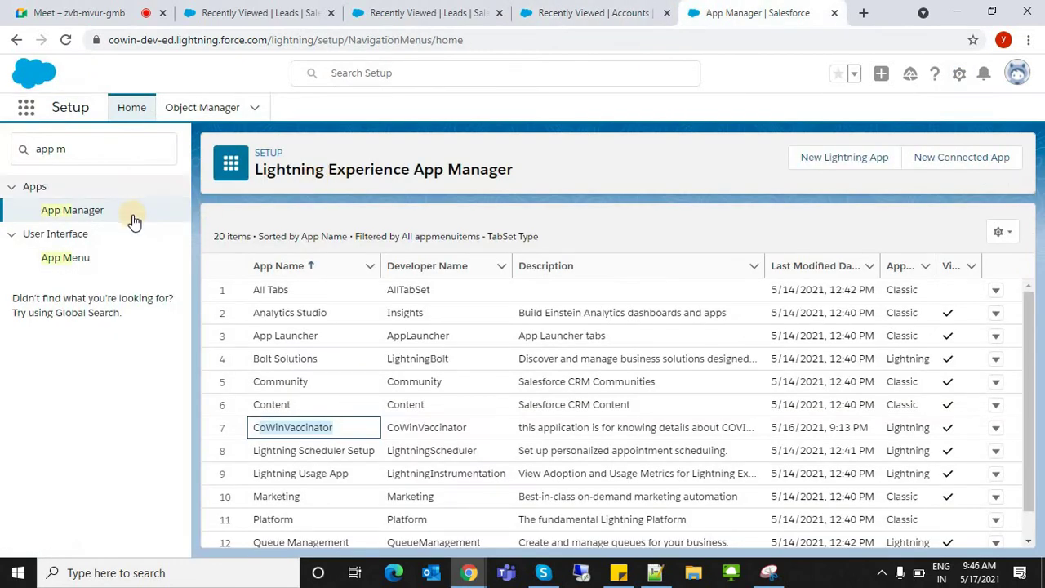
{"action": "left_click", "coordinate": [995, 428]}
{"action": "left_click", "coordinate": [964, 456]}
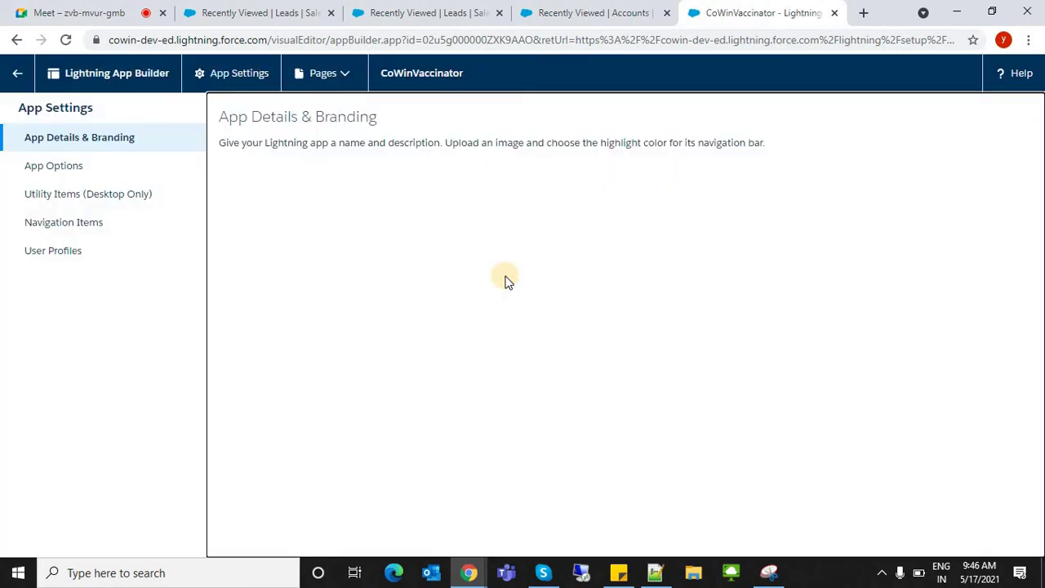
- In Navigation Items, filter available items by 'cus' then 'vacin', and clear the filter
{"action": "left_click", "coordinate": [72, 228]}
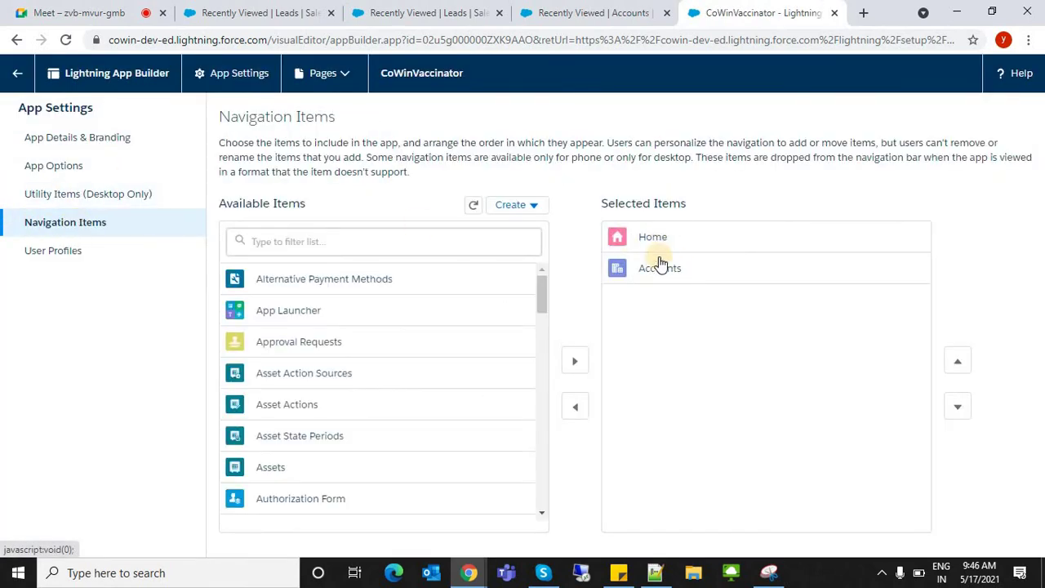
{"action": "left_click", "coordinate": [533, 15]}
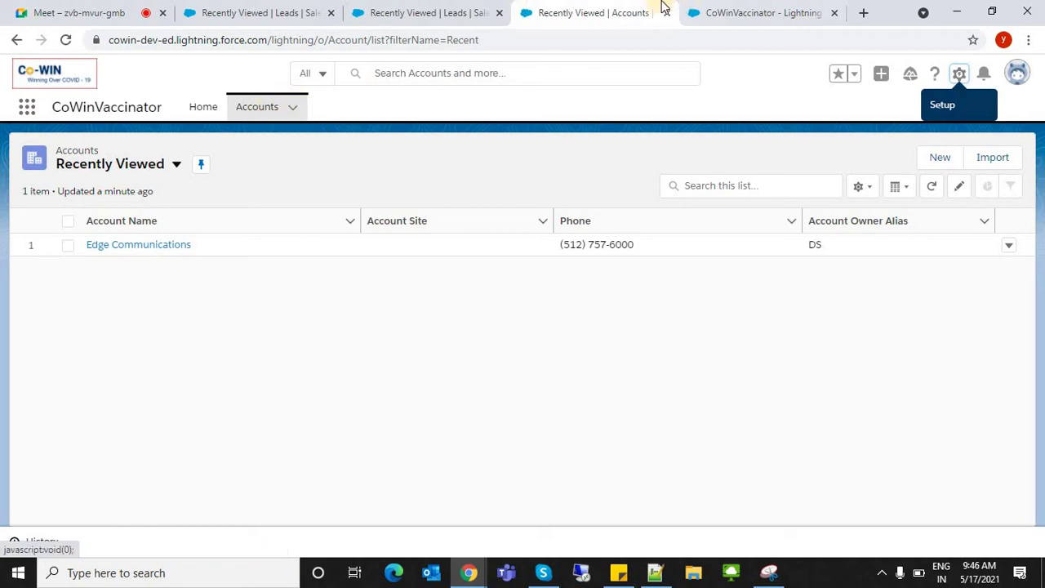
{"action": "left_click", "coordinate": [695, 10]}
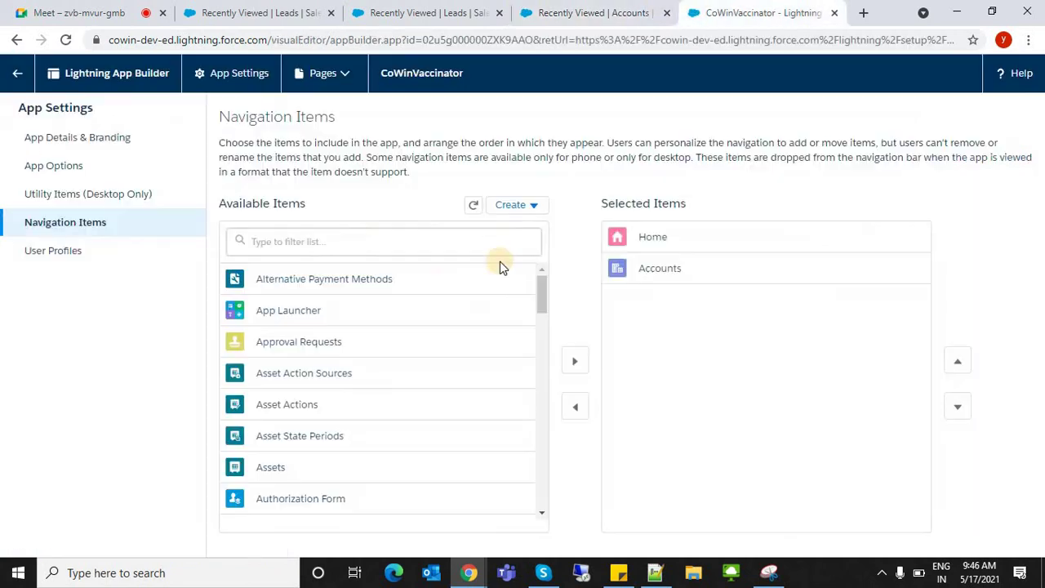
{"action": "left_click", "coordinate": [404, 243]}
{"action": "type", "text": "cus"}
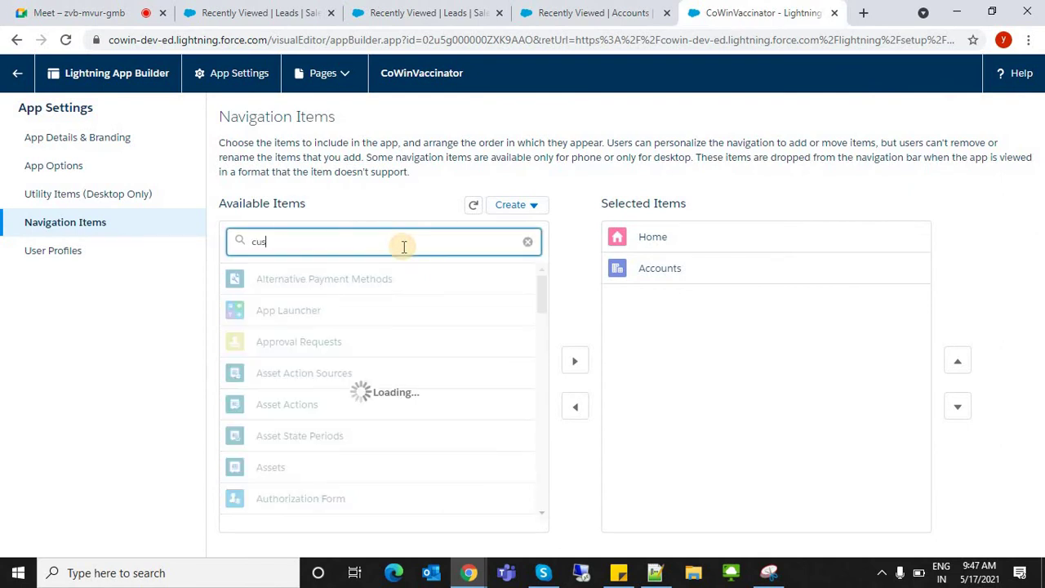
{"action": "key", "text": "ctrl+a"}
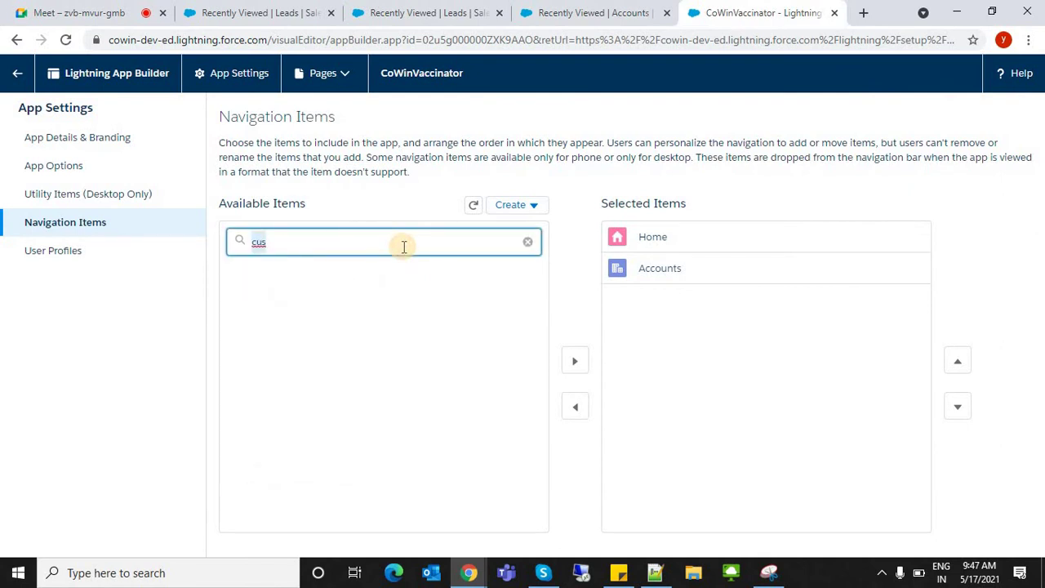
{"action": "type", "text": "vacin"}
{"action": "left_click", "coordinate": [527, 241]}
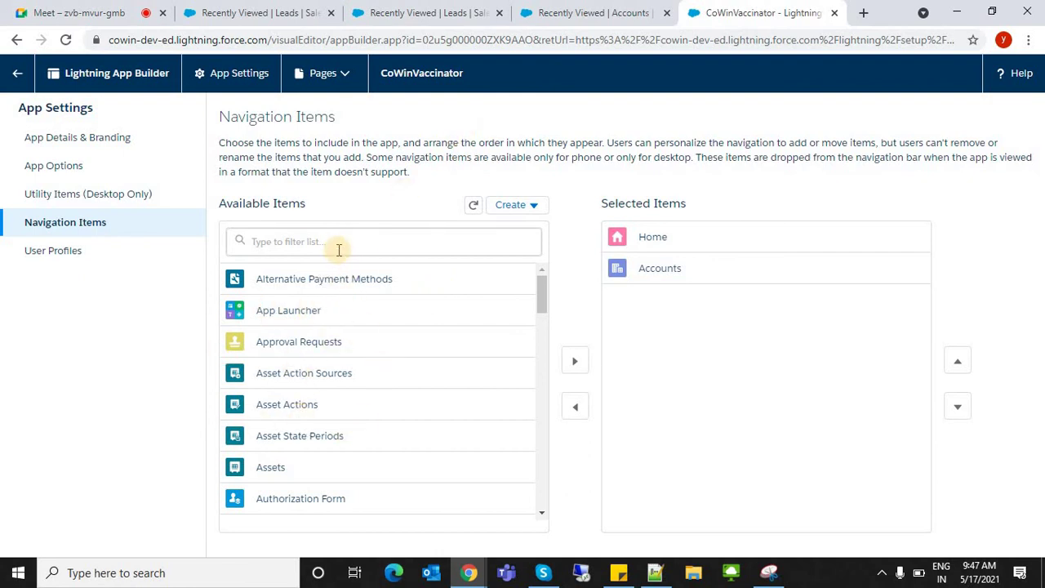
{"action": "left_click", "coordinate": [542, 7]}
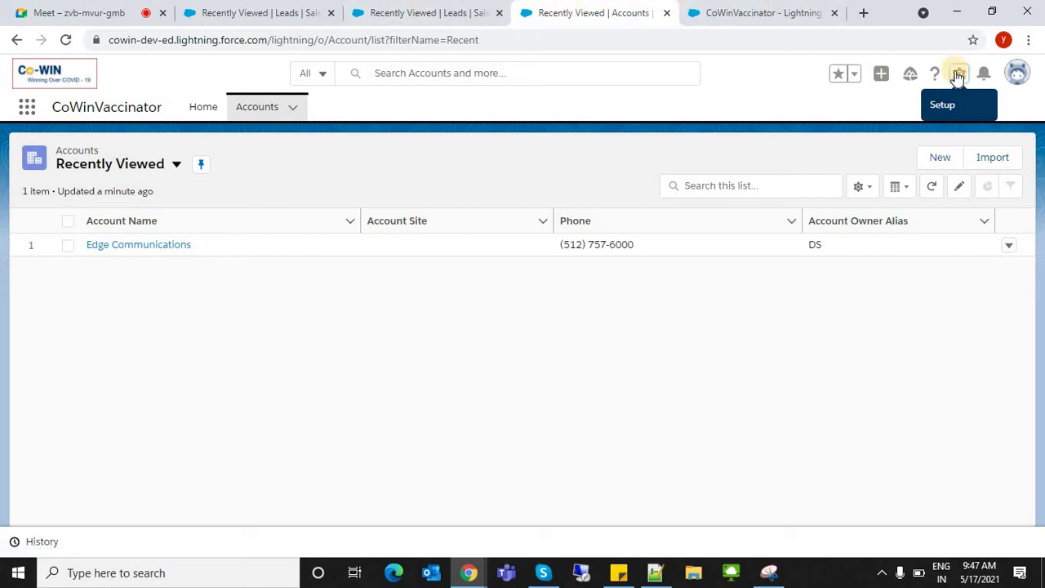
- Open Setup's Object Manager in a new tab and scroll through its object list
{"action": "left_click", "coordinate": [903, 129]}
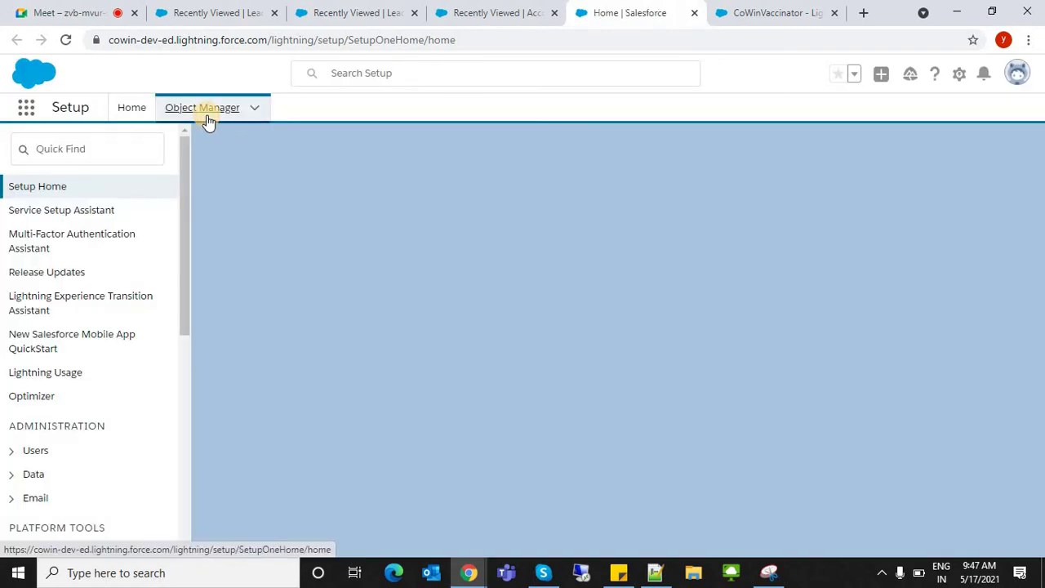
{"action": "left_click", "coordinate": [206, 114]}
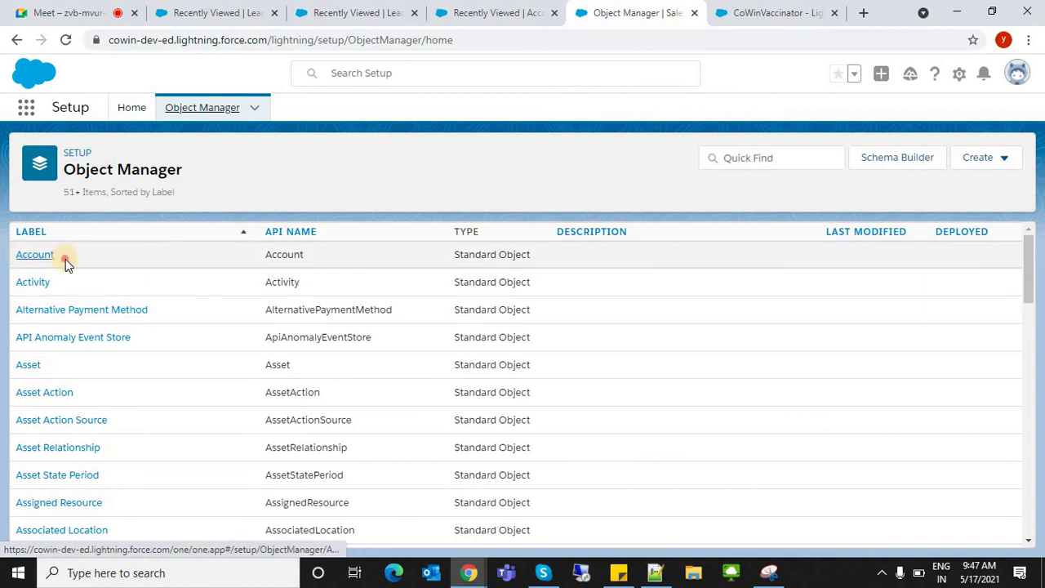
{"action": "left_click_drag", "start_coordinate": [80, 282], "coordinate": [589, 400]}
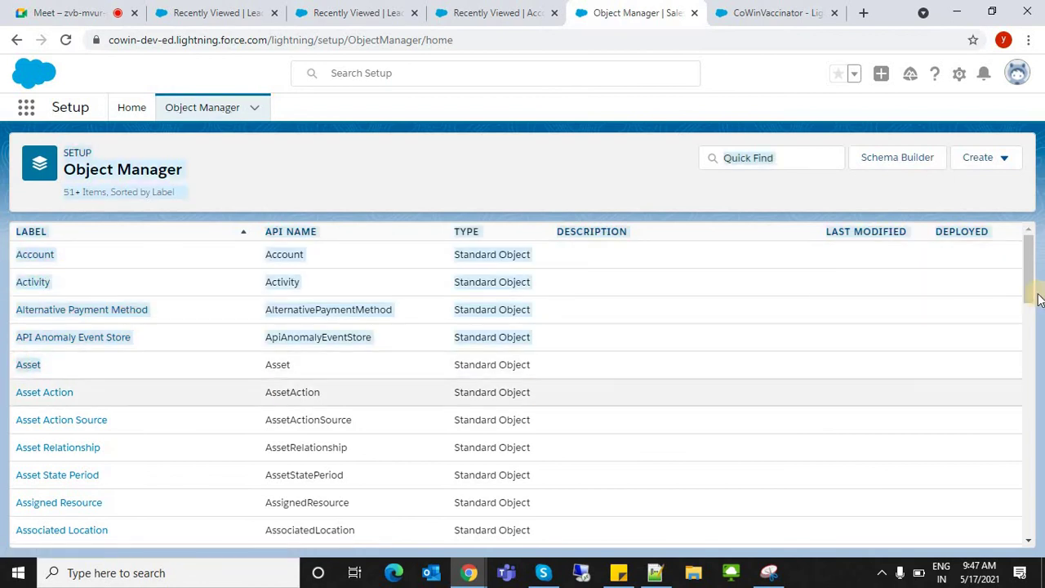
{"action": "left_click_drag", "start_coordinate": [1026, 280], "coordinate": [1013, 535]}
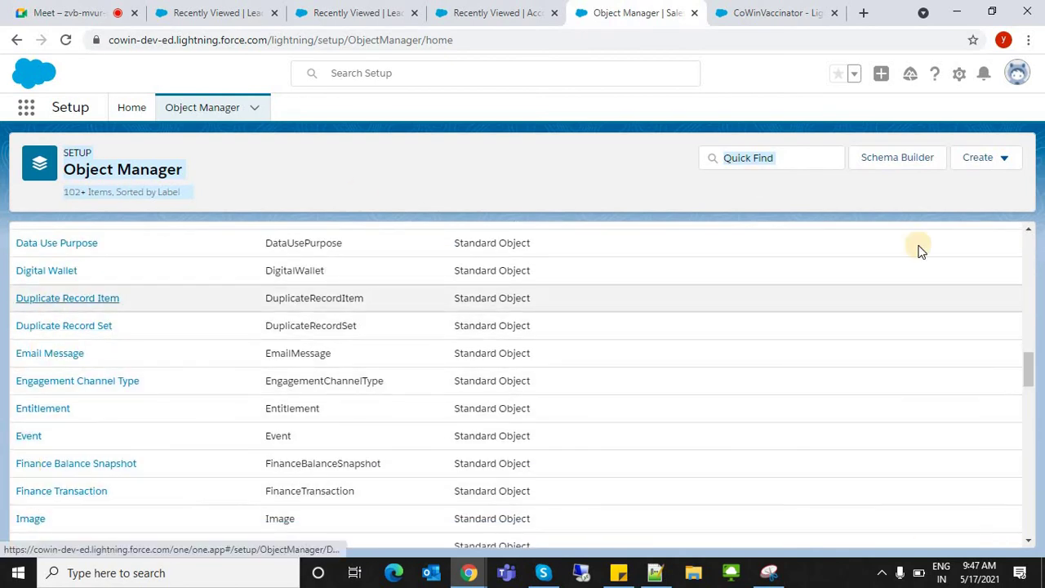
{"action": "left_click", "coordinate": [800, 7]}
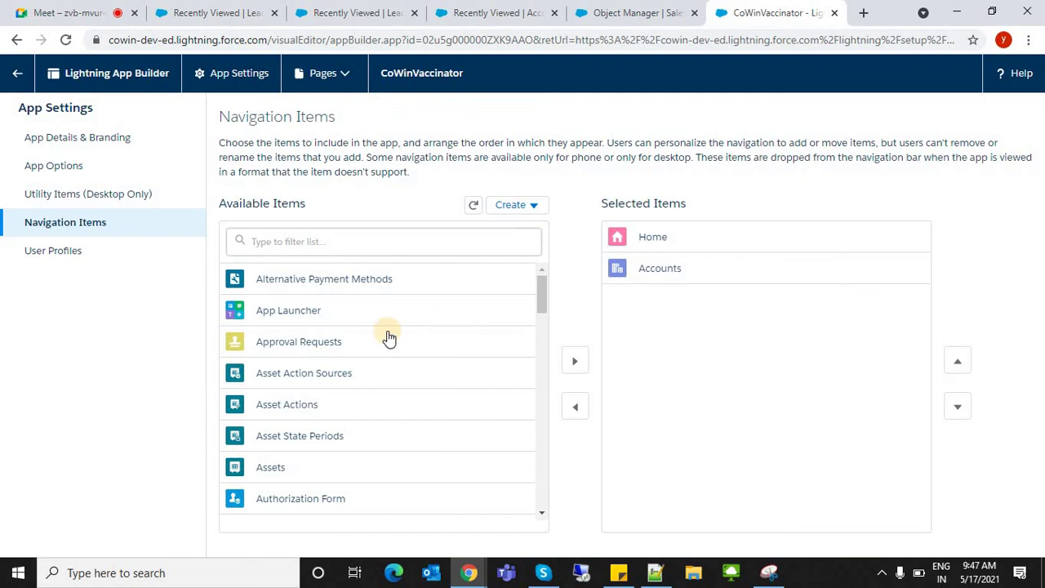
- Browse available navigation items, selecting Assets and searching 'actitask' to find Tasks
{"action": "left_click", "coordinate": [313, 235]}
{"action": "scroll", "coordinate": [529, 355], "scroll_direction": "down", "scroll_amount": 5}
{"action": "scroll", "coordinate": [490, 274], "scroll_direction": "up", "scroll_amount": 5}
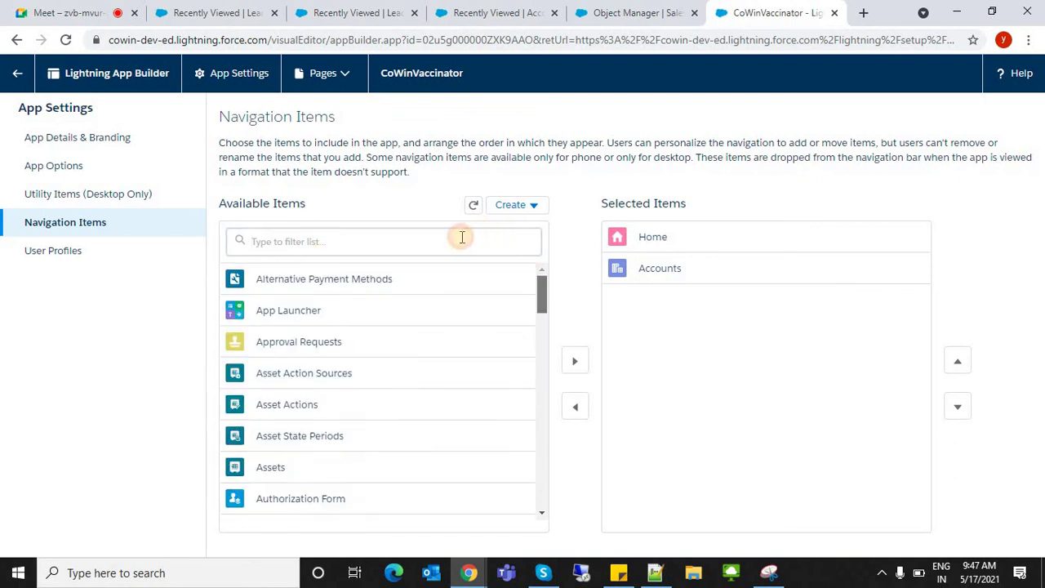
{"action": "left_click", "coordinate": [327, 467]}
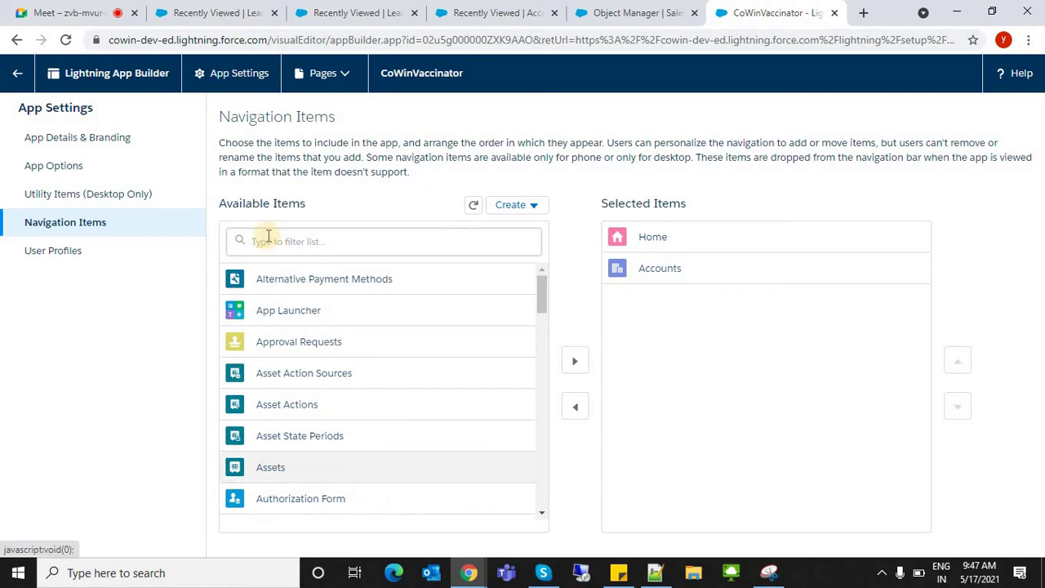
{"action": "left_click", "coordinate": [265, 237]}
{"action": "type", "text": "a"}
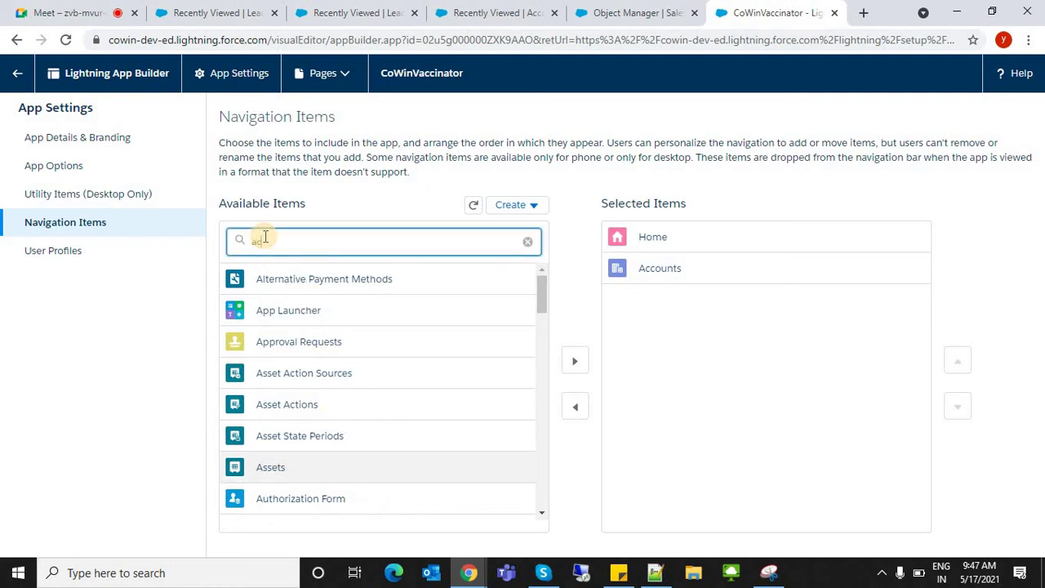
{"action": "type", "text": "c"}
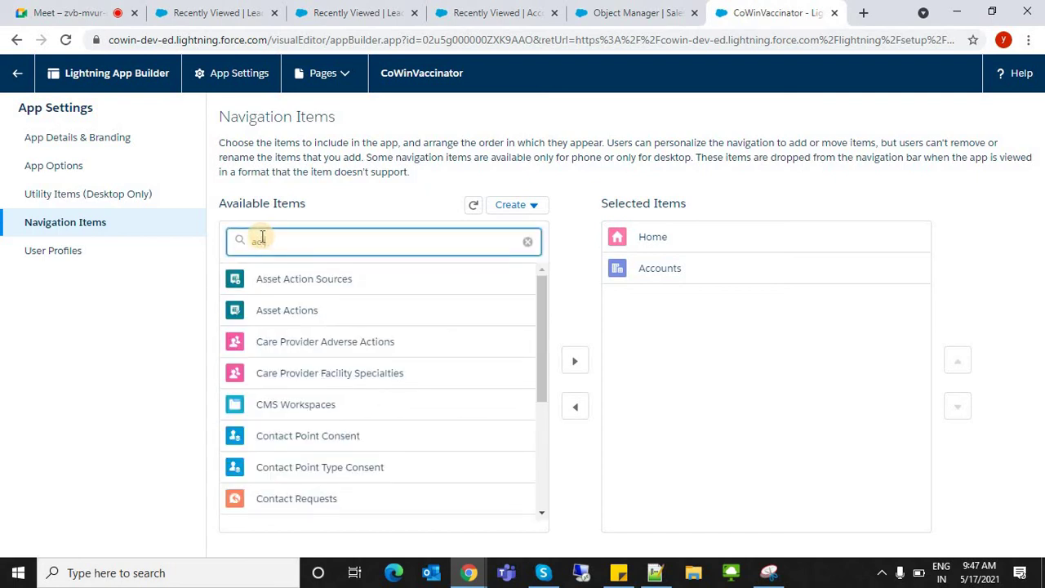
{"action": "type", "text": "ti"}
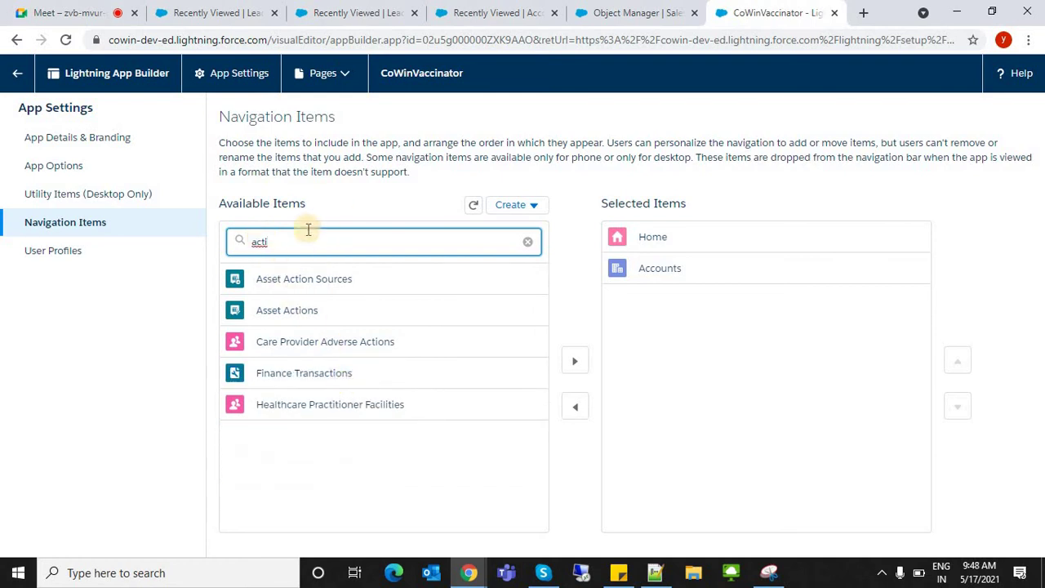
{"action": "type", "text": "task"}
{"action": "left_click", "coordinate": [294, 279]}
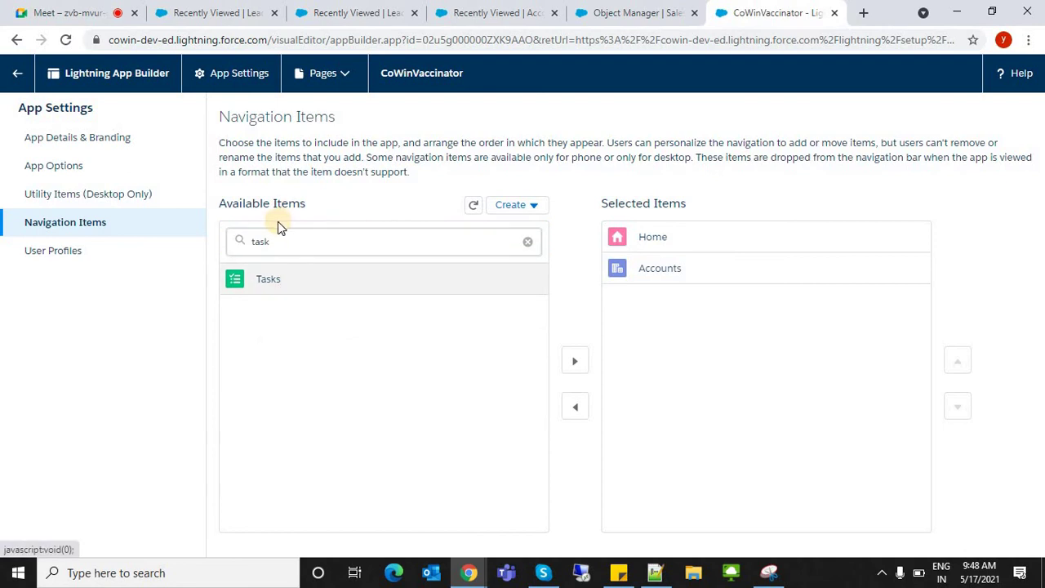
- Filter available items by 'event', then by 'lead', and select Leads
{"action": "double_click", "coordinate": [281, 241]}
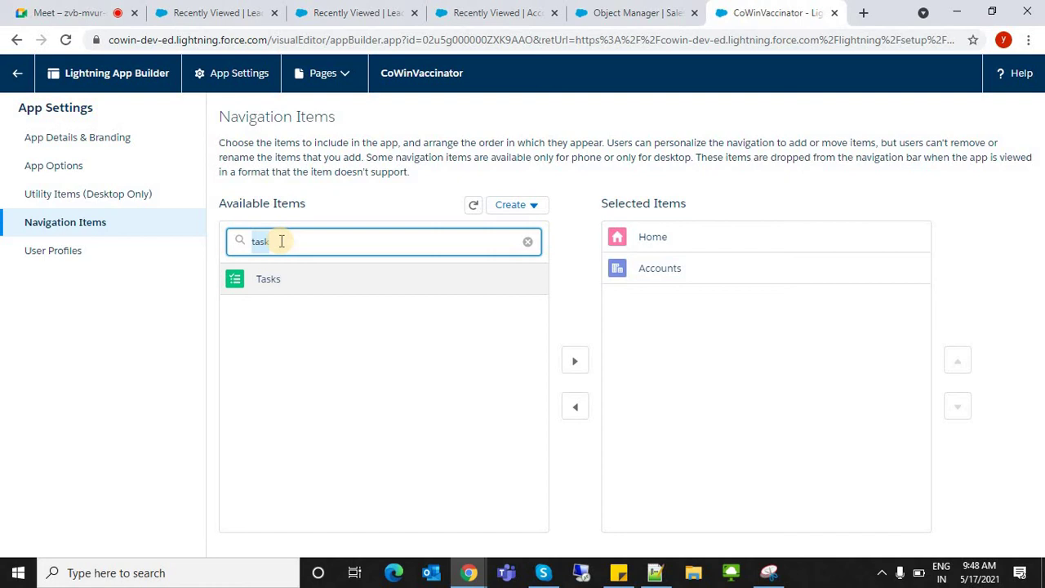
{"action": "type", "text": "event"}
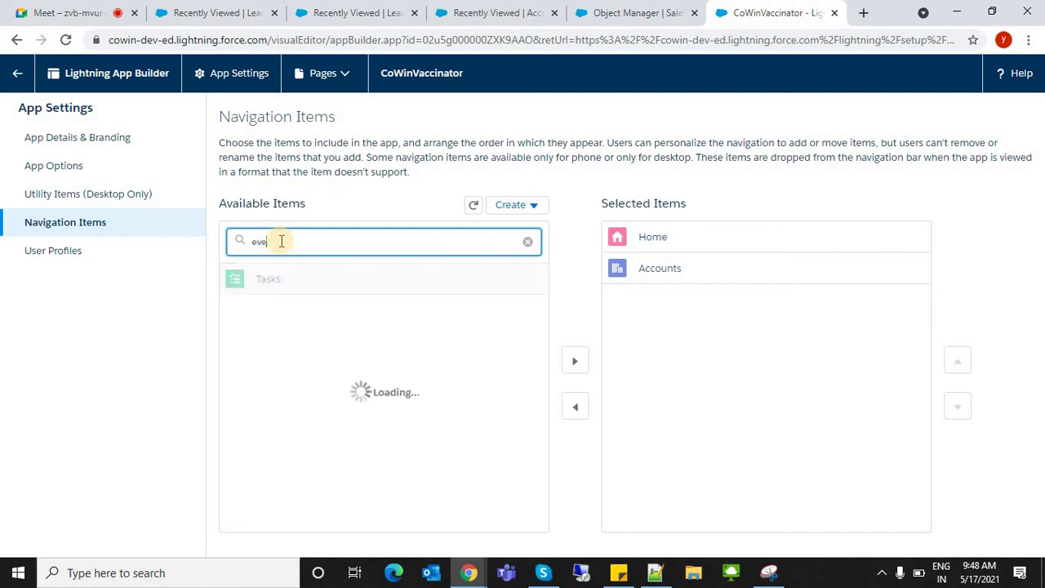
{"action": "key", "text": "BackSpace"}
{"action": "key", "text": "BackSpace"}
{"action": "key", "text": "BackSpace"}
{"action": "key", "text": "BackSpace"}
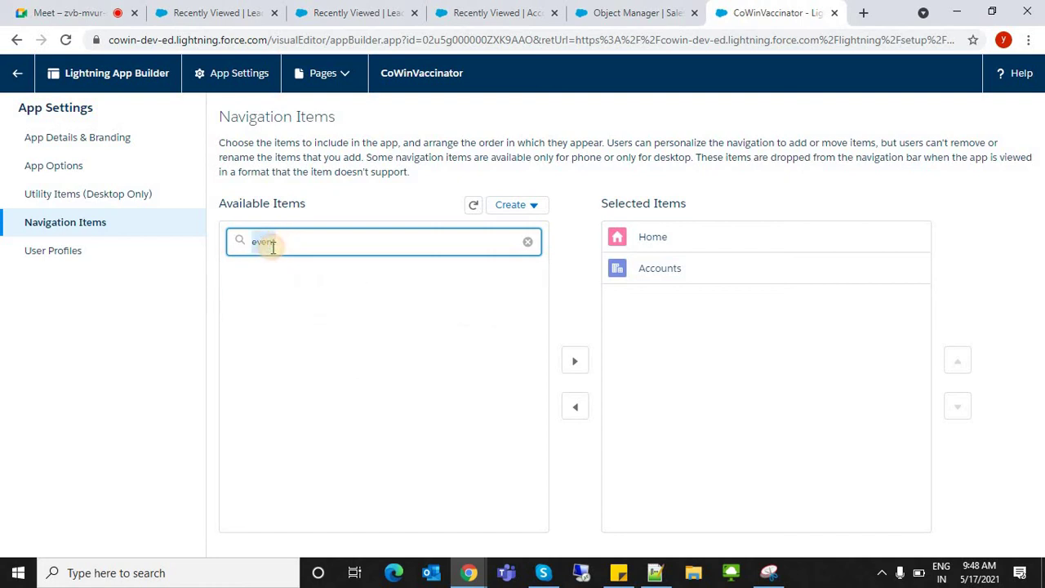
{"action": "type", "text": "vent"}
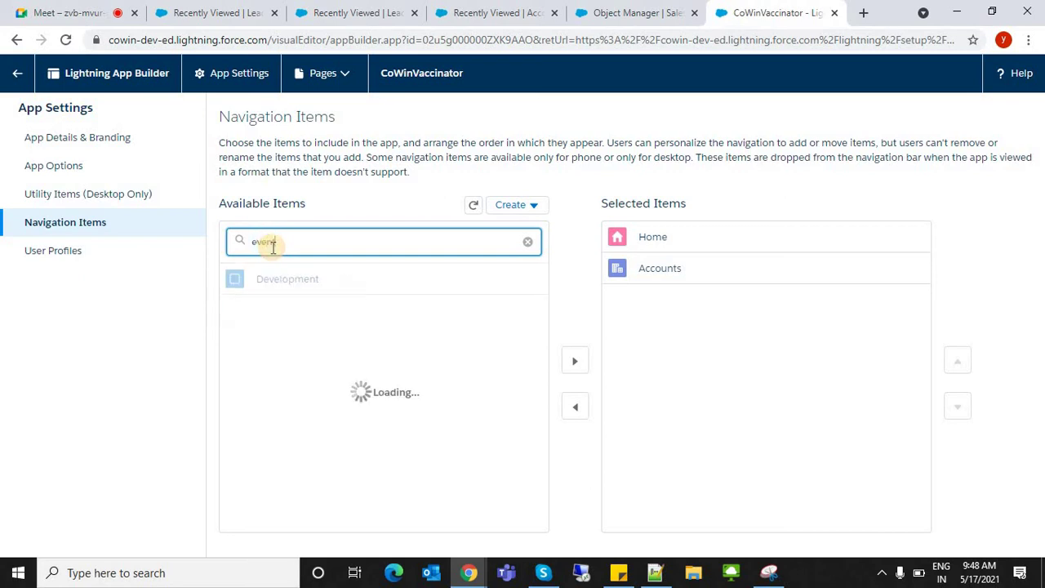
{"action": "double_click", "coordinate": [273, 245]}
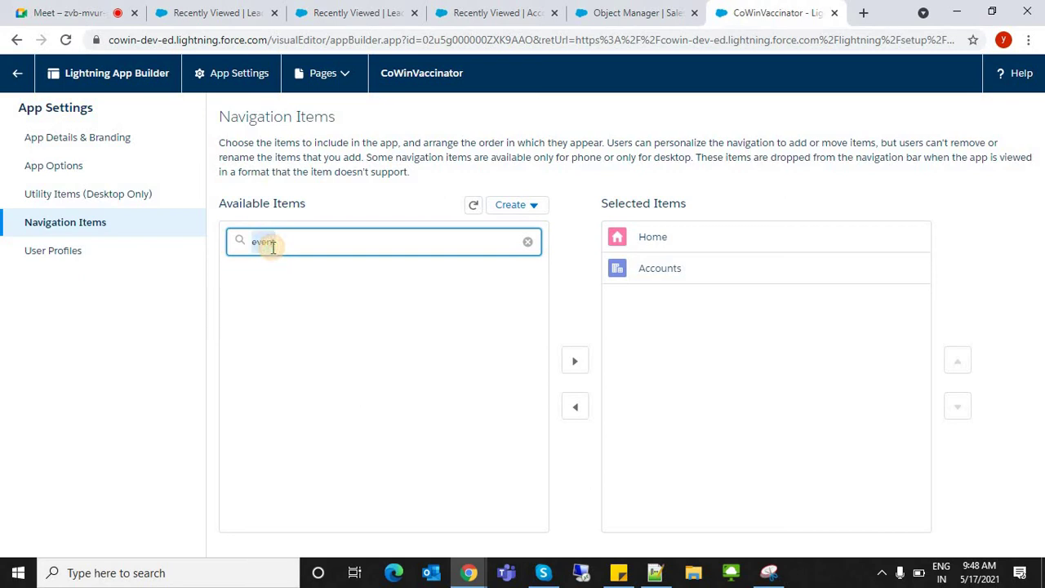
{"action": "key", "text": "BackSpace"}
{"action": "type", "text": "lea"}
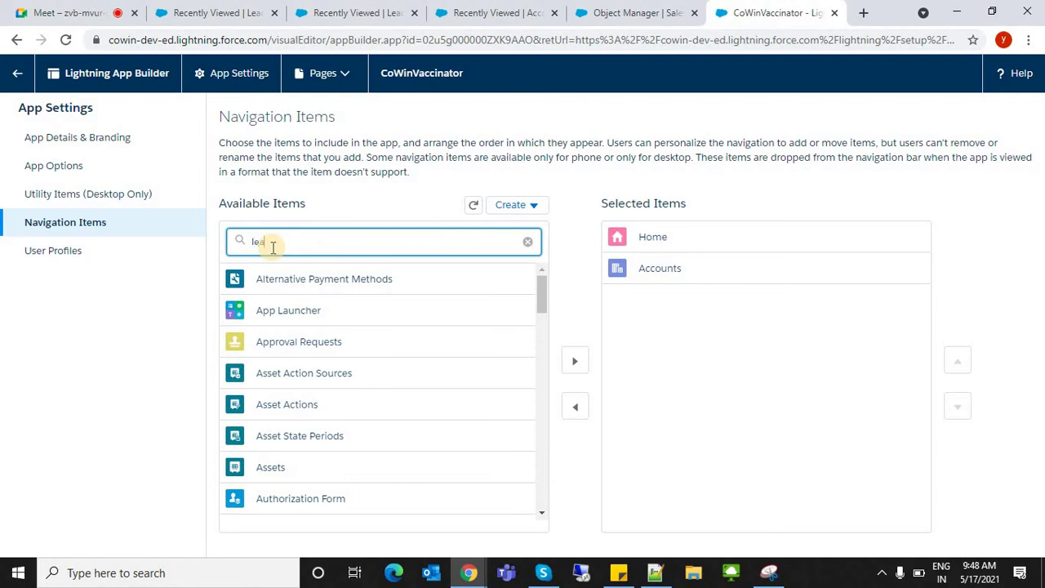
{"action": "type", "text": "d"}
{"action": "left_click", "coordinate": [294, 285]}
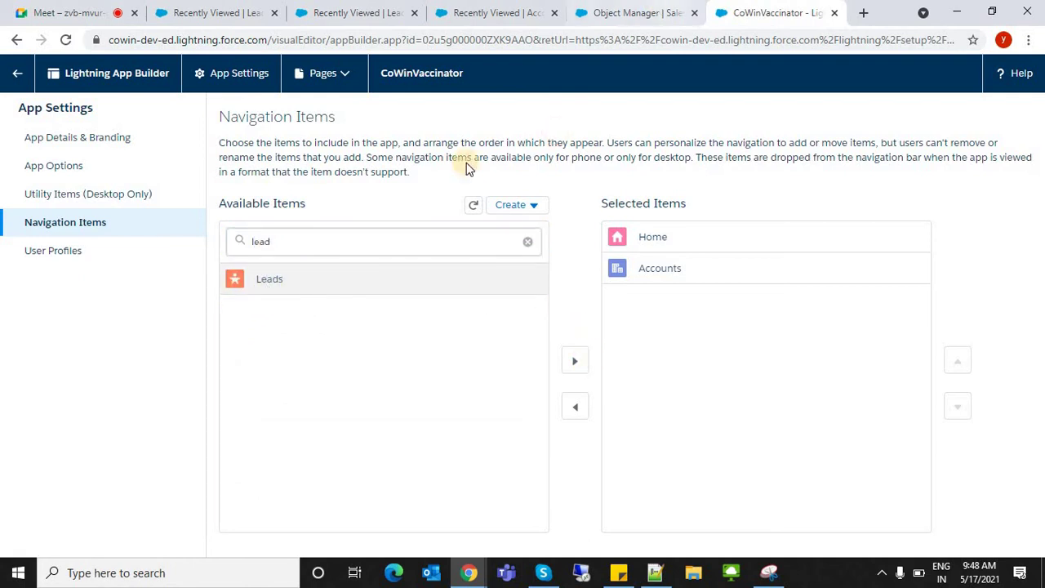
- Remove Accounts from Selected Items, leaving only Home, and save the app
{"action": "left_click", "coordinate": [645, 11]}
{"action": "left_click", "coordinate": [508, 8]}
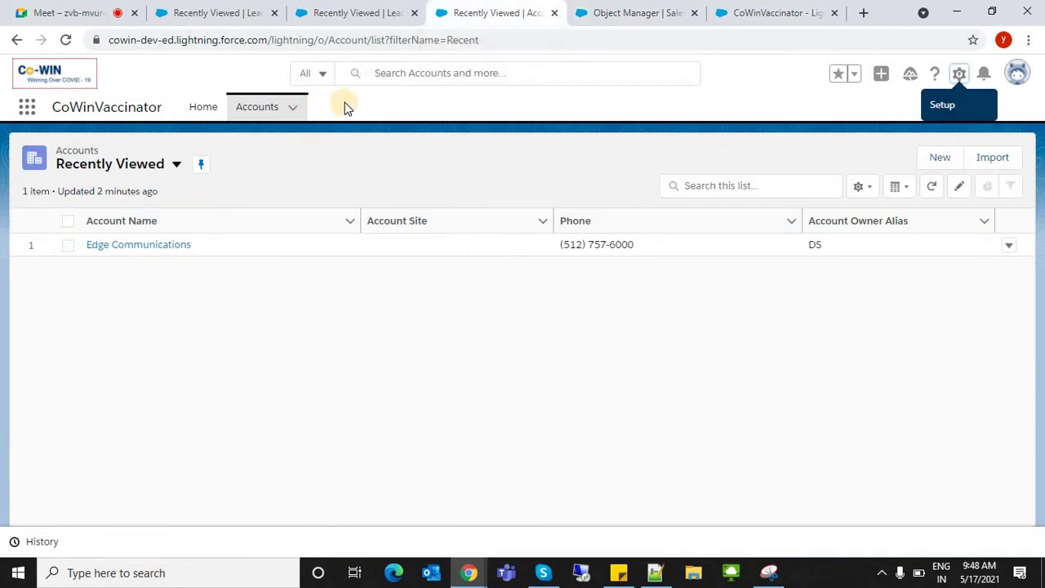
{"action": "left_click", "coordinate": [753, 10]}
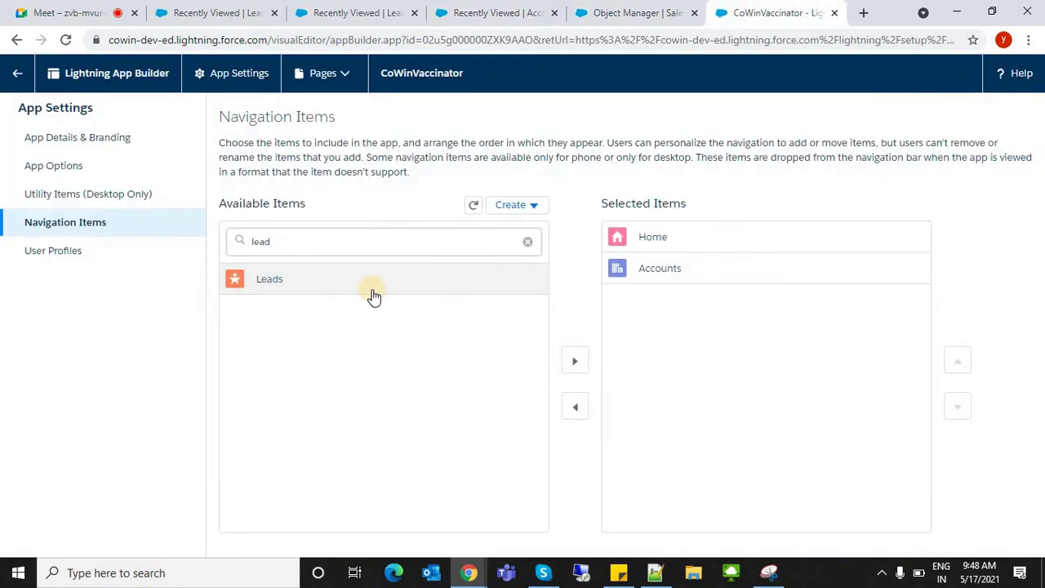
{"action": "left_click", "coordinate": [688, 278]}
{"action": "left_click", "coordinate": [575, 405]}
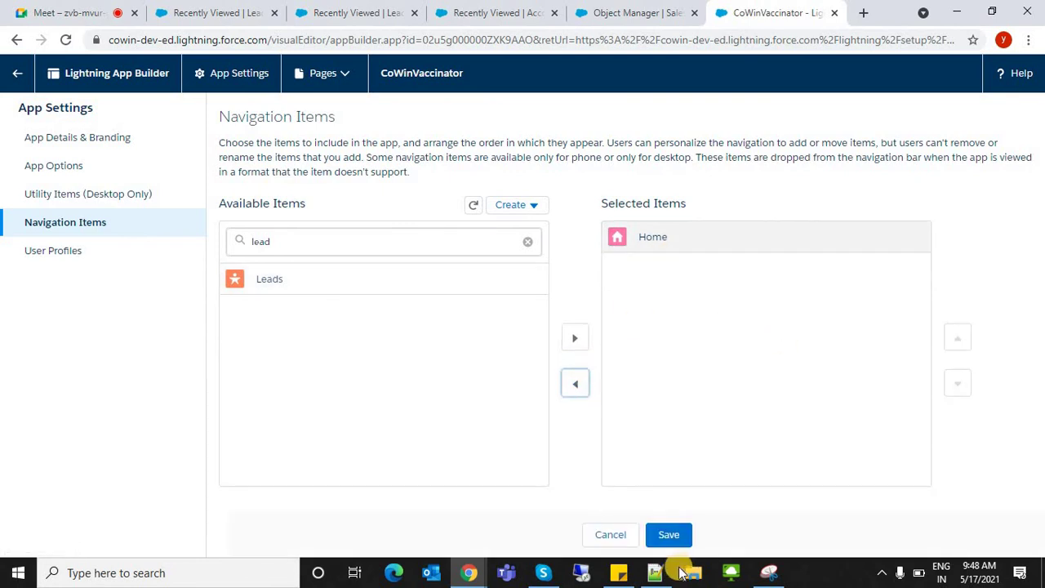
{"action": "left_click", "coordinate": [670, 534]}
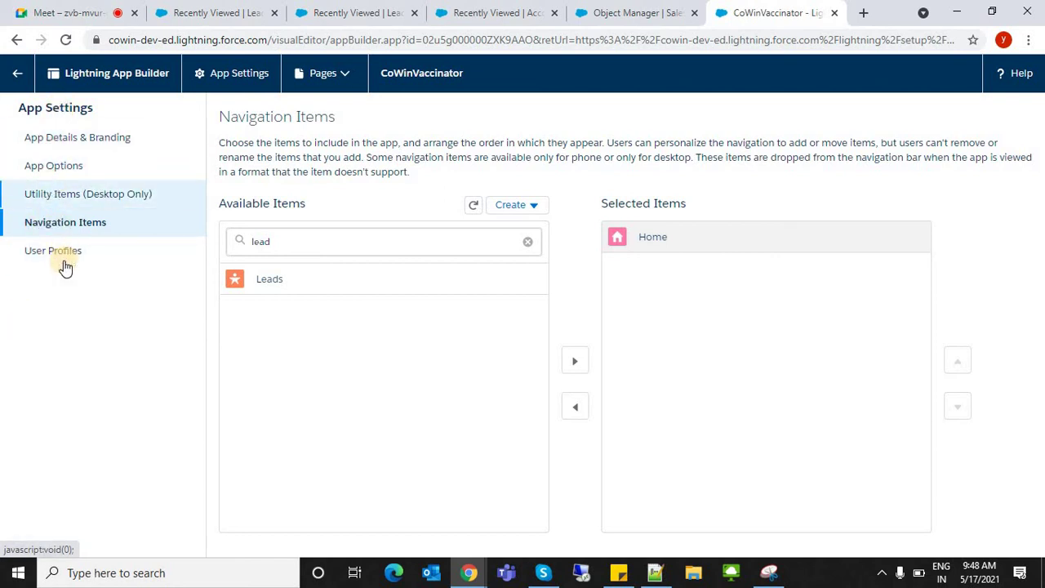
- Confirm in User Profiles that only System Administrator is selected
{"action": "left_click", "coordinate": [63, 263]}
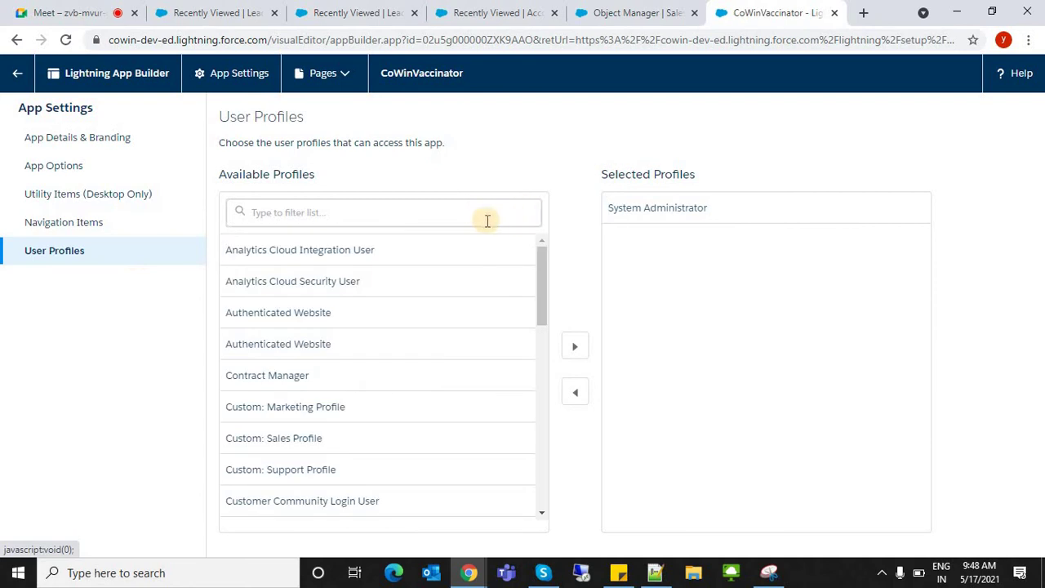
{"action": "left_click", "coordinate": [472, 221]}
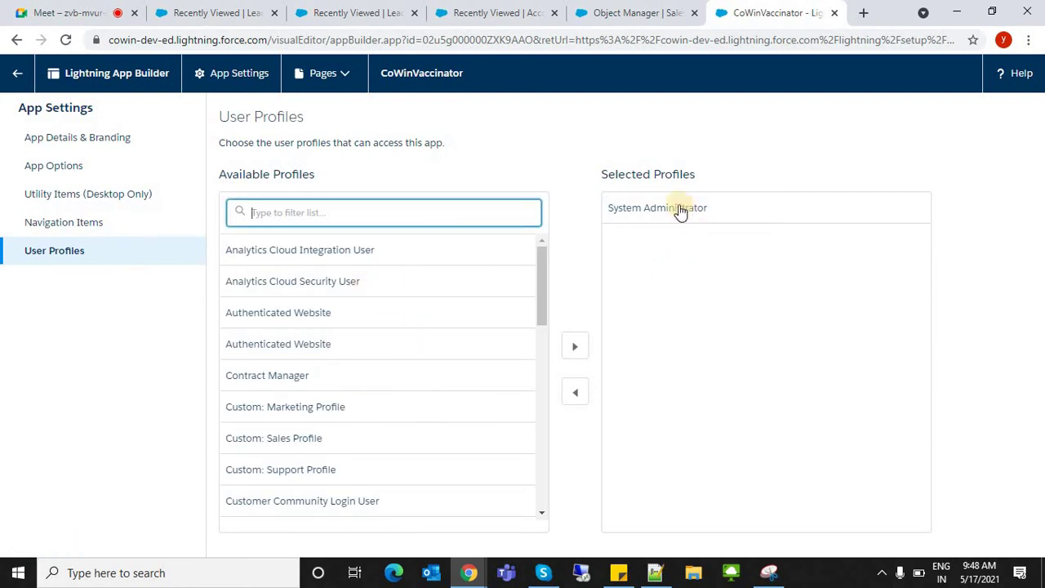
{"action": "left_click", "coordinate": [612, 331]}
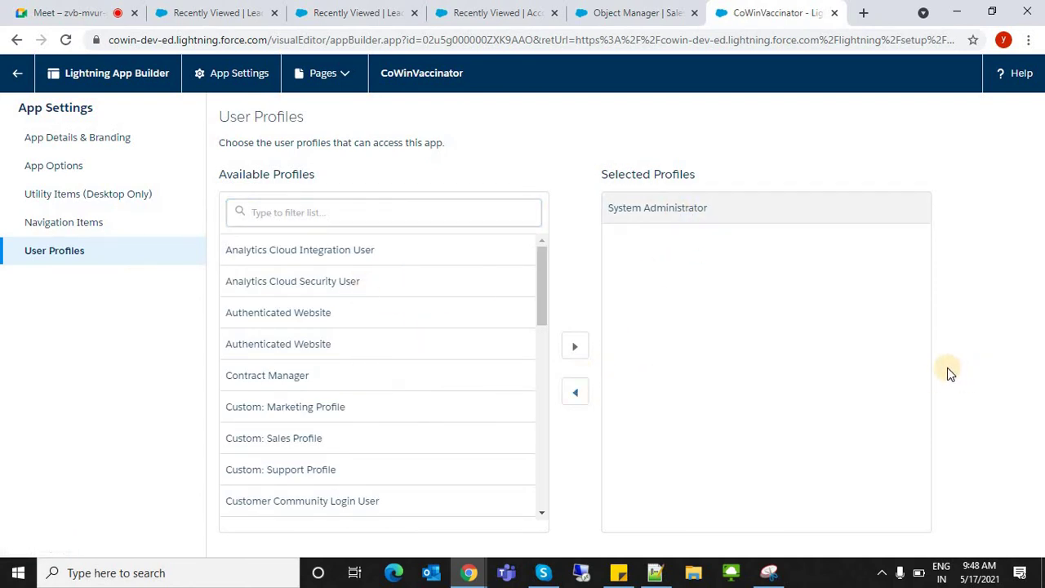
{"action": "left_click", "coordinate": [647, 10]}
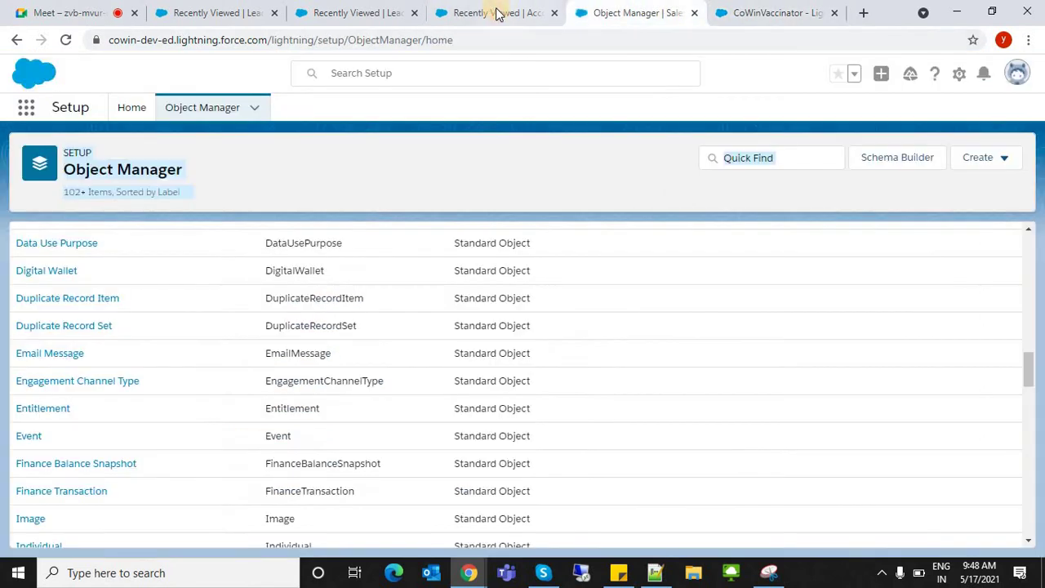
{"action": "left_click", "coordinate": [496, 12]}
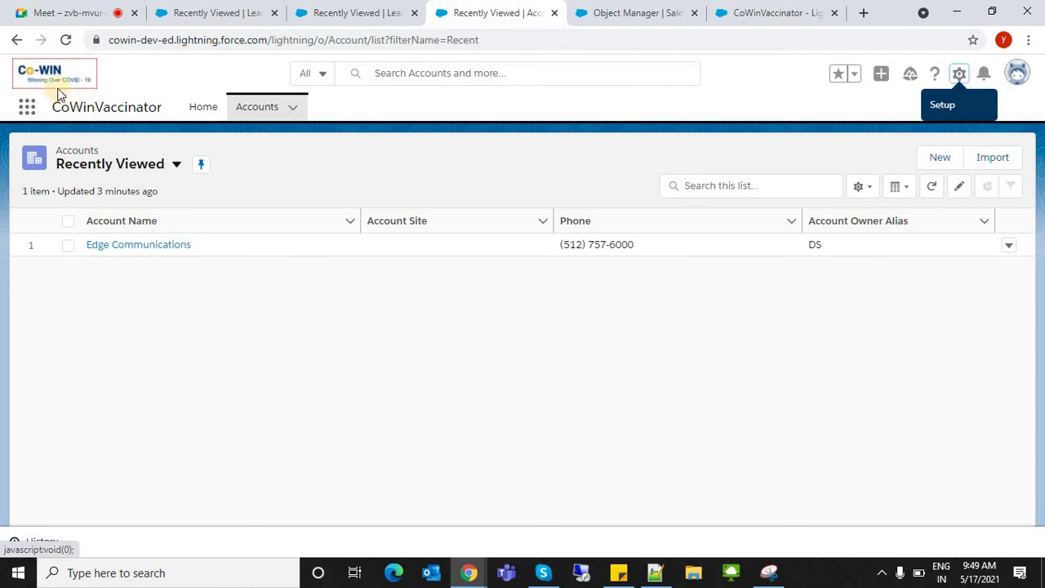
- Open the Edge Communications account and look through its Details fields
{"action": "left_click", "coordinate": [308, 151]}
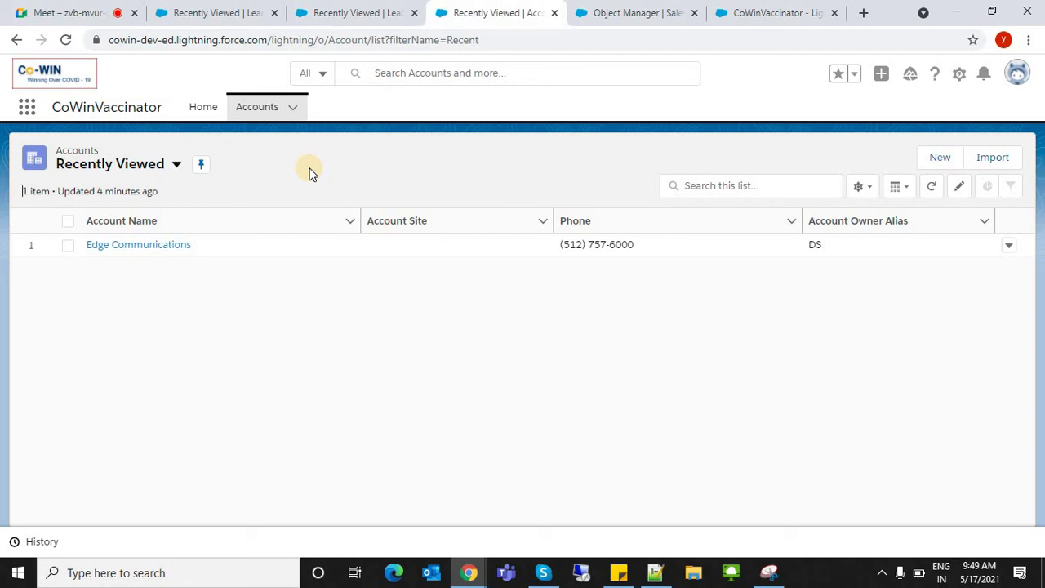
{"action": "left_click", "coordinate": [258, 111]}
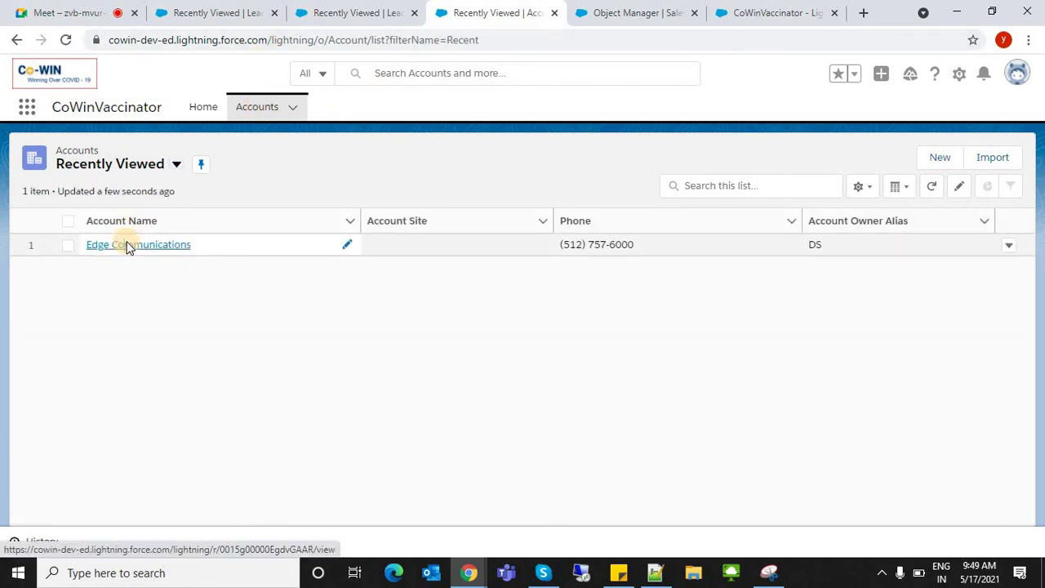
{"action": "left_click", "coordinate": [127, 243]}
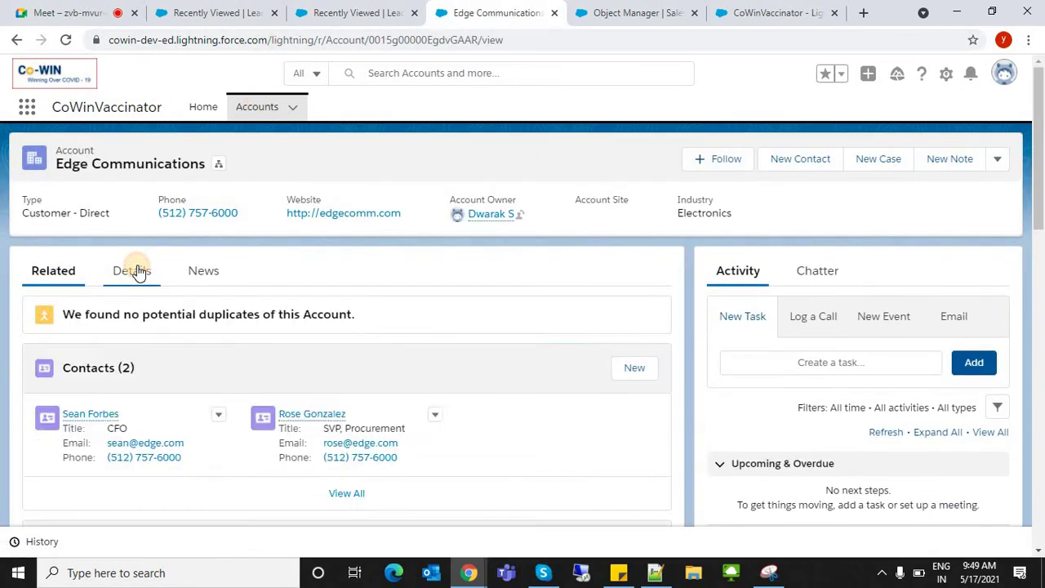
{"action": "left_click", "coordinate": [133, 270]}
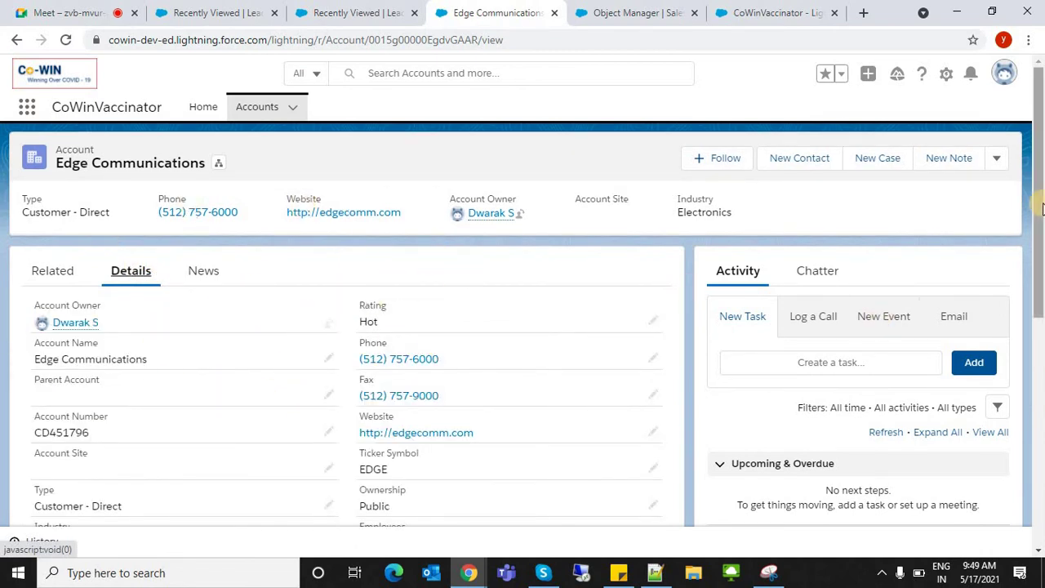
{"action": "scroll", "coordinate": [1041, 440], "scroll_direction": "down", "scroll_amount": 2}
{"action": "scroll", "coordinate": [1041, 441], "scroll_direction": "down", "scroll_amount": 5}
{"action": "scroll", "coordinate": [994, 167], "scroll_direction": "up", "scroll_amount": 6}
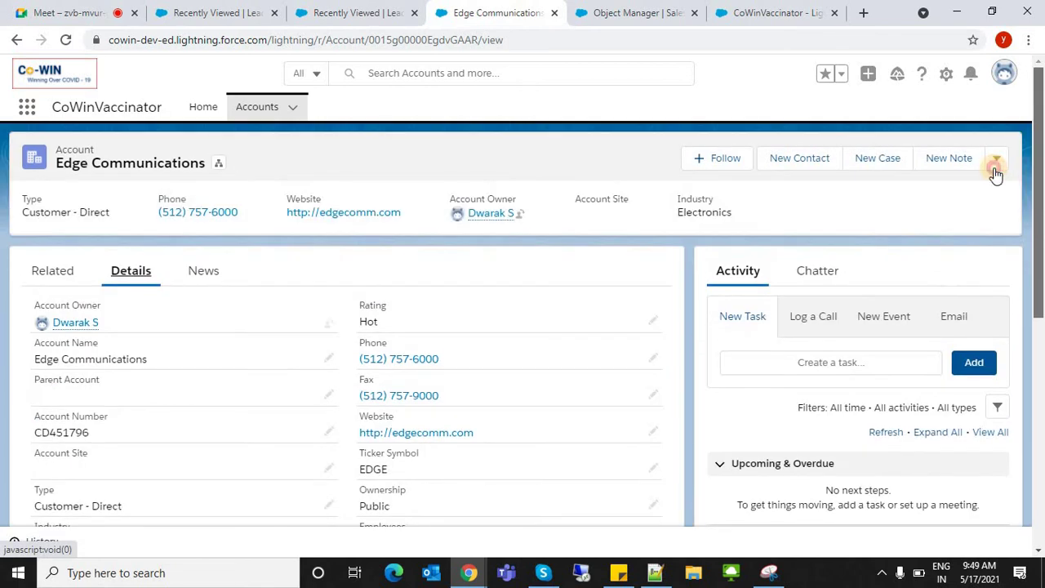
- Go back to Object Manager in Setup and start a new custom object
{"action": "left_click", "coordinate": [232, 106]}
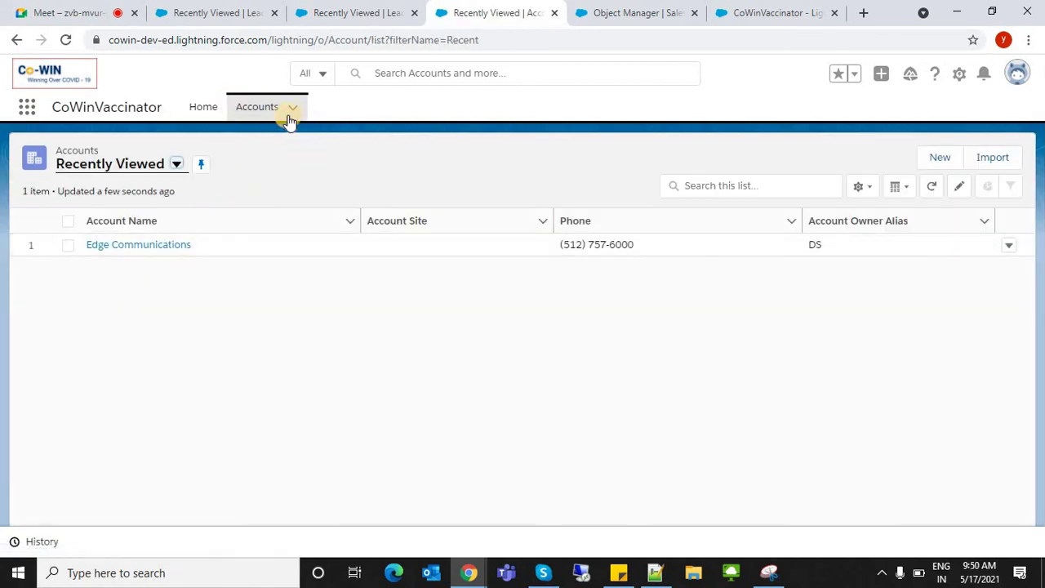
{"action": "left_click", "coordinate": [339, 12]}
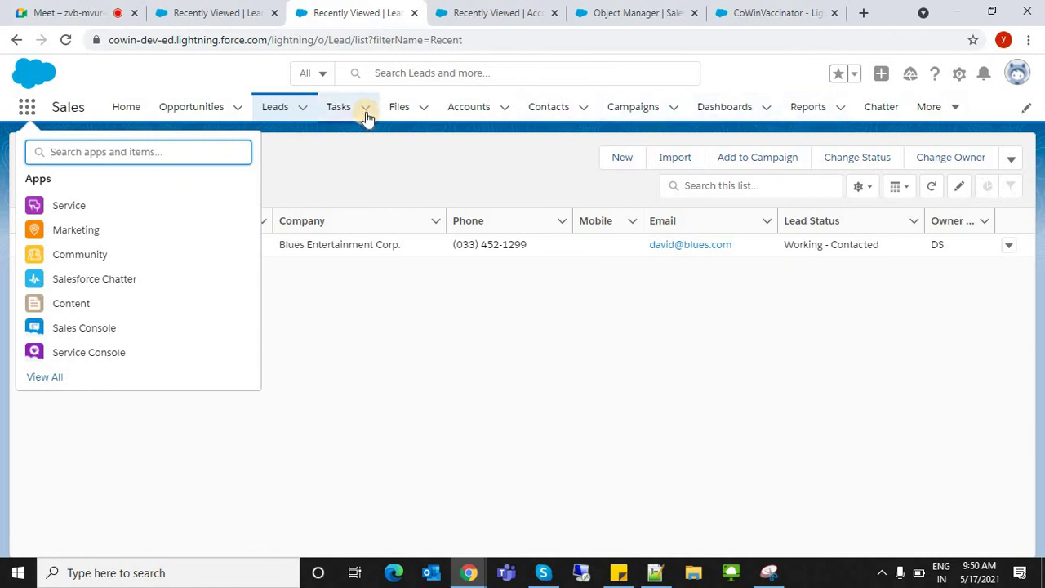
{"action": "left_click", "coordinate": [598, 10]}
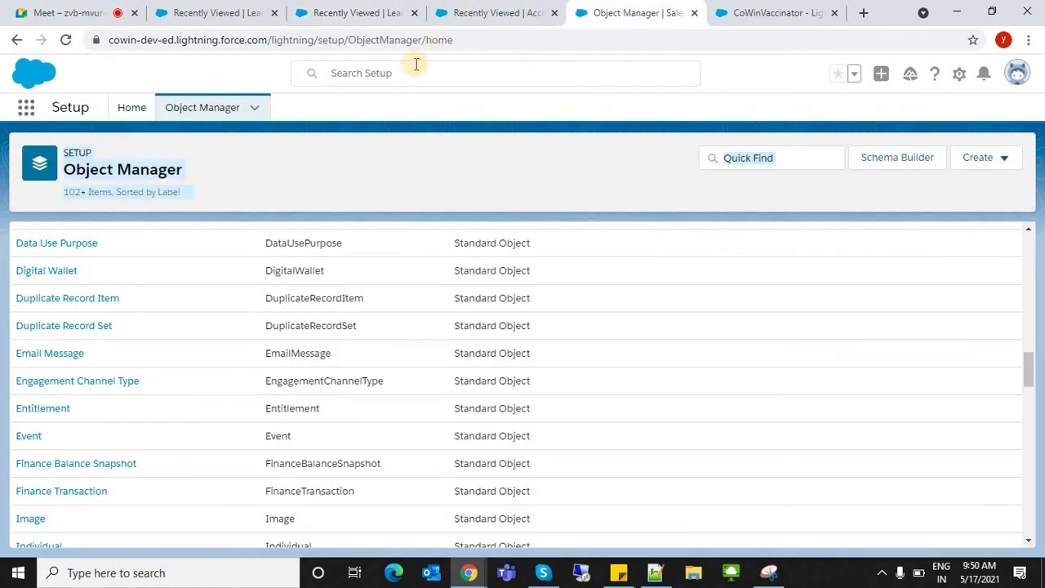
{"action": "left_click", "coordinate": [497, 8]}
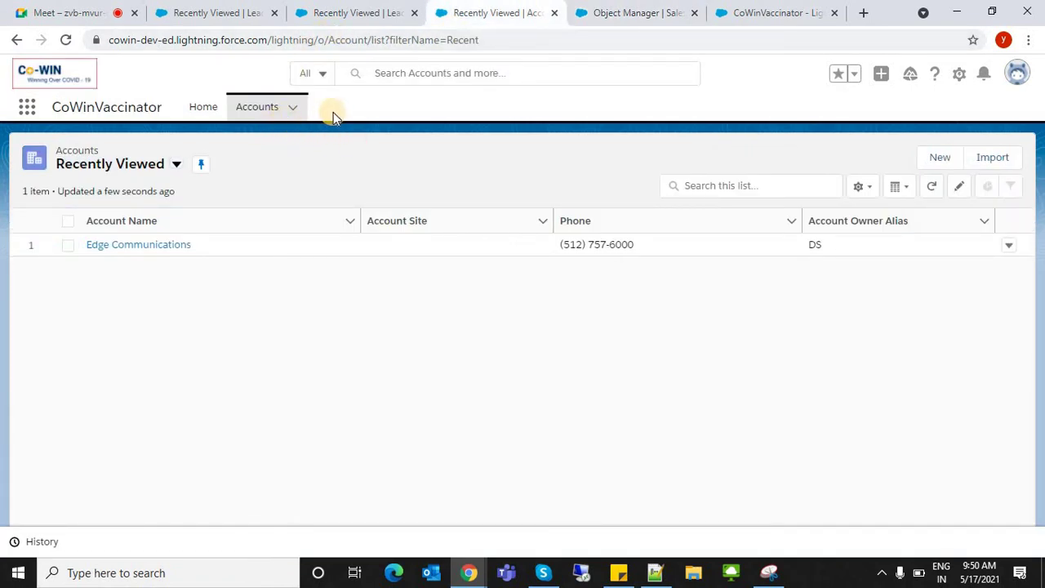
{"action": "left_click", "coordinate": [634, 11]}
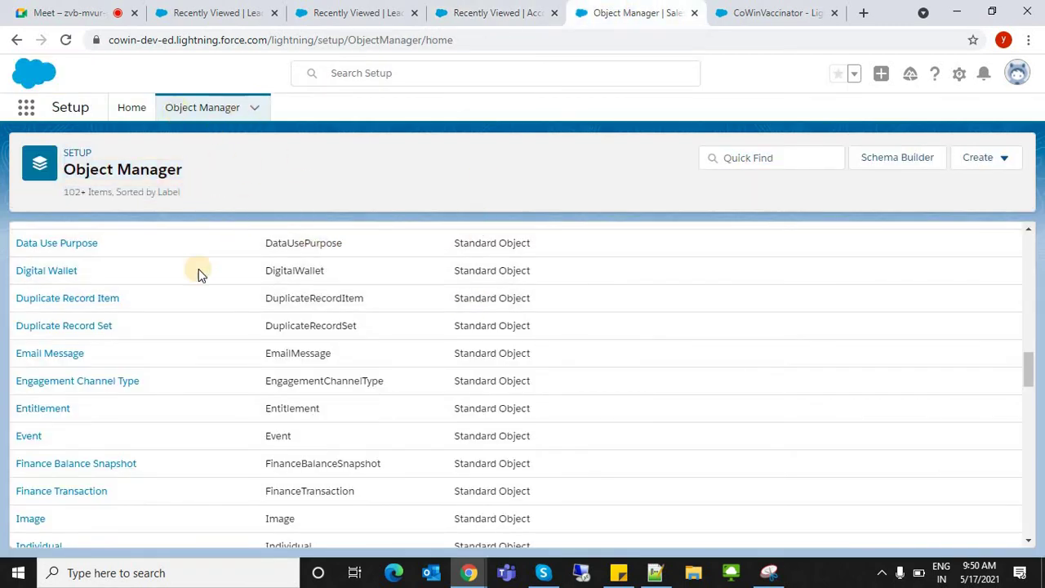
{"action": "left_click", "coordinate": [993, 167]}
- Set the new custom object's Label and Plural Label to Citizens
{"action": "left_click", "coordinate": [934, 208]}
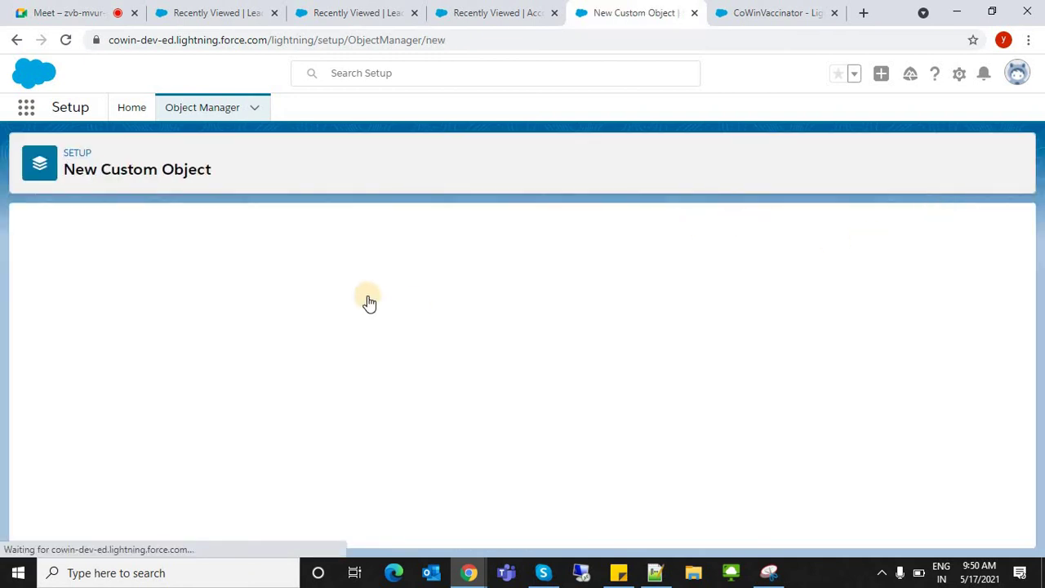
{"action": "left_click", "coordinate": [273, 352]}
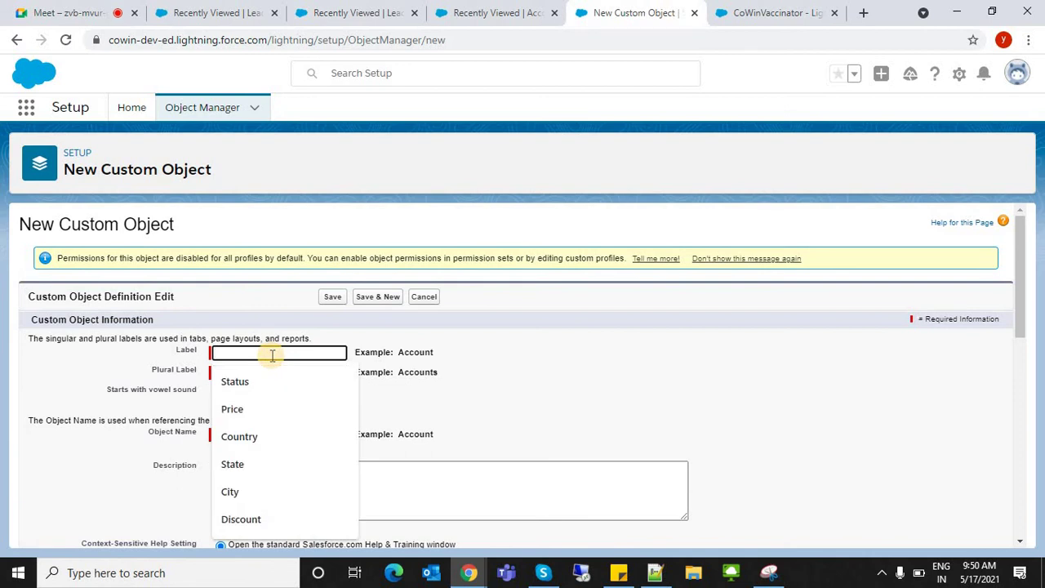
{"action": "type", "text": "Citizens"}
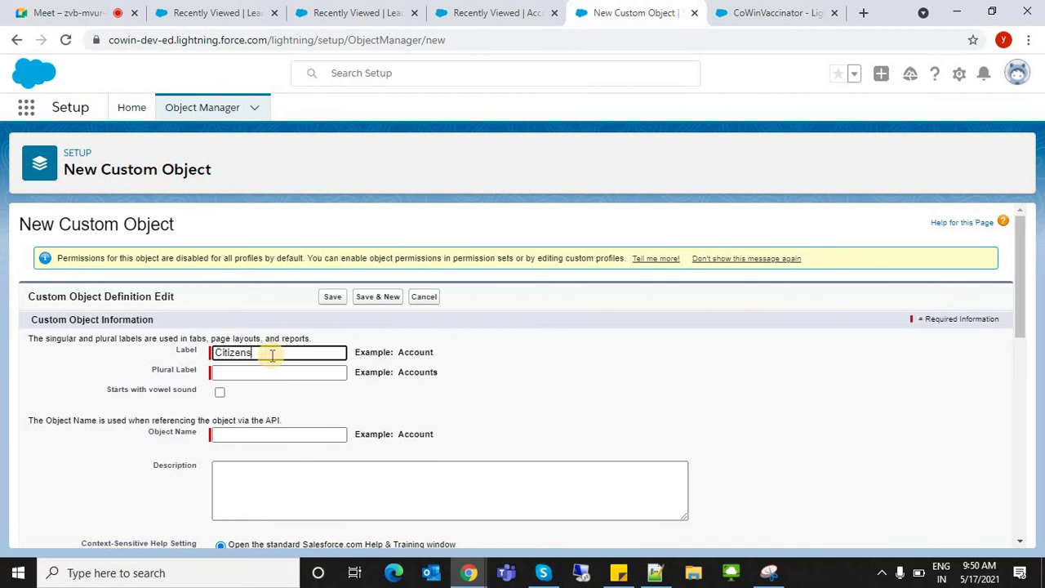
{"action": "key", "text": "Tab"}
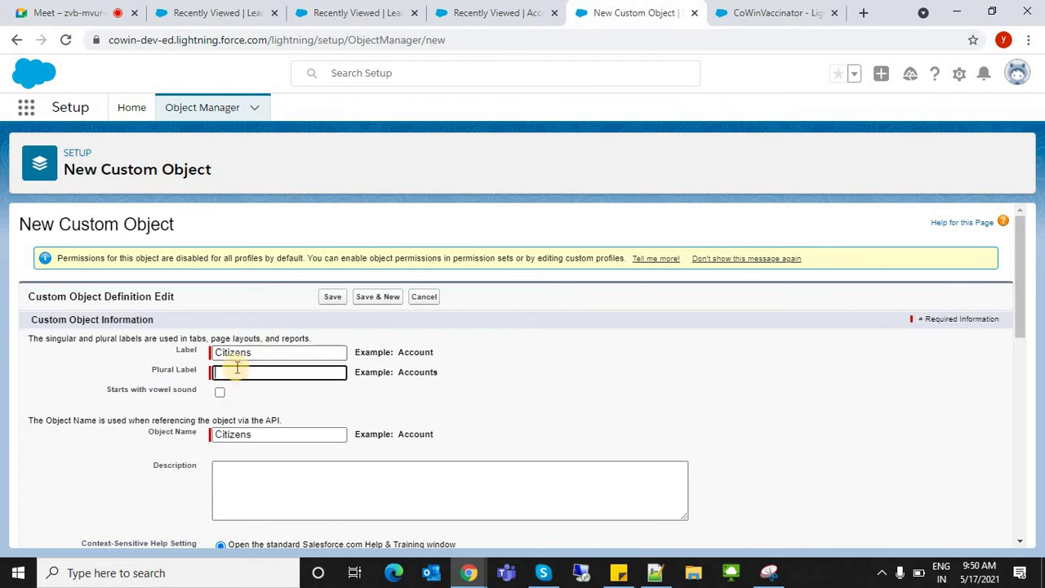
{"action": "double_click", "coordinate": [232, 353]}
{"action": "key", "text": "ctrl+c"}
{"action": "key", "text": "Tab"}
{"action": "key", "text": "ctrl+v"}
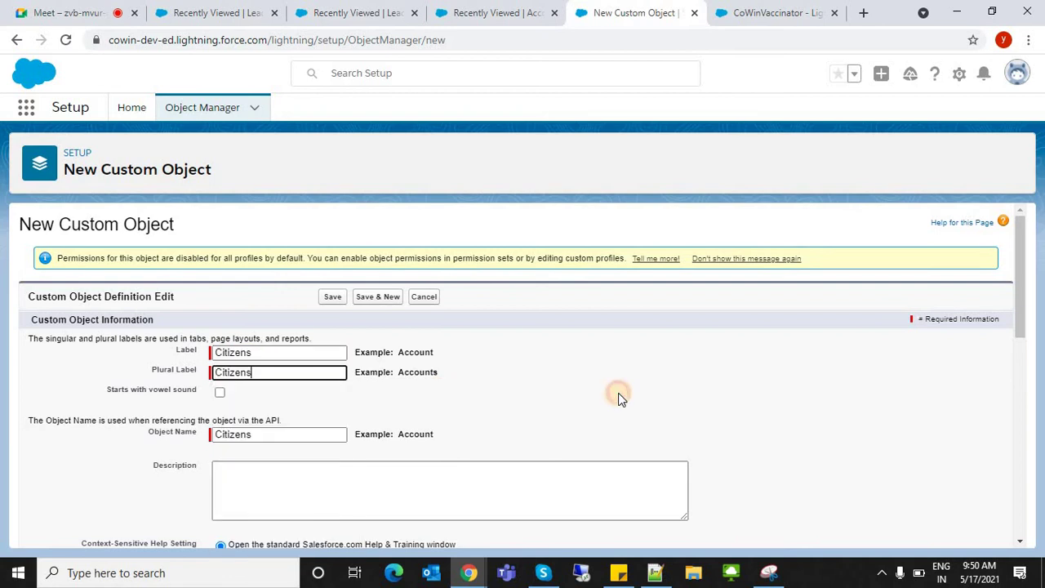
{"action": "left_click", "coordinate": [618, 394]}
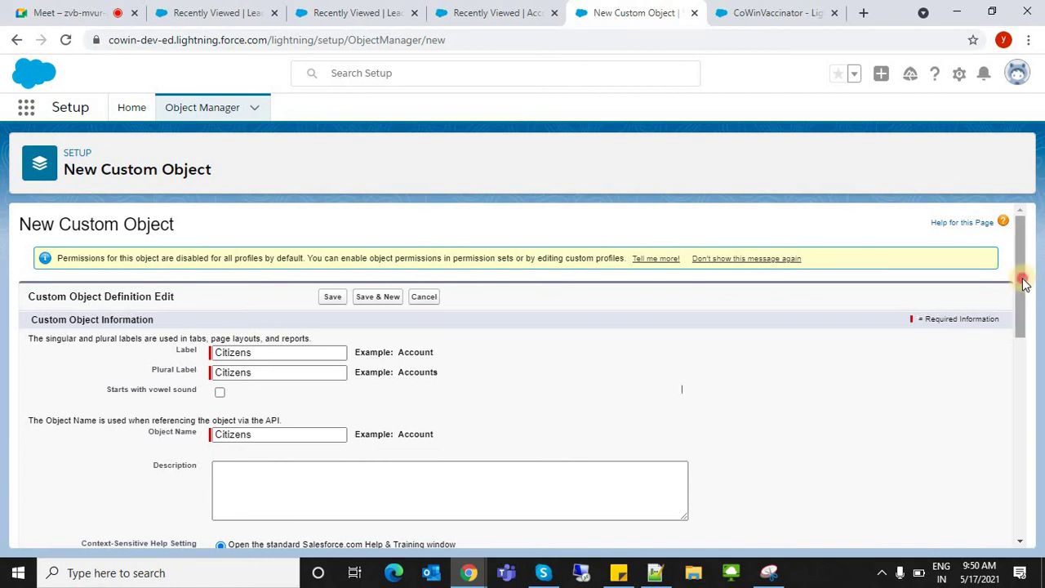
- Review the Plural Label, Object Name and Record Name fields showing Citizens
{"action": "left_click_drag", "start_coordinate": [1017, 333], "coordinate": [1020, 441]}
{"action": "scroll", "coordinate": [808, 303], "scroll_direction": "up", "scroll_amount": 5}
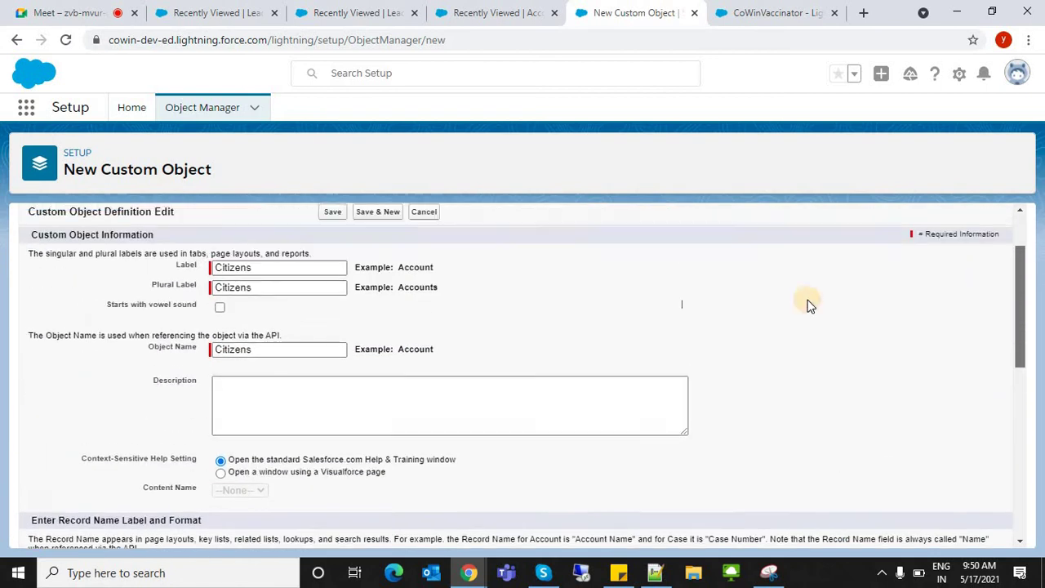
{"action": "left_click", "coordinate": [213, 360]}
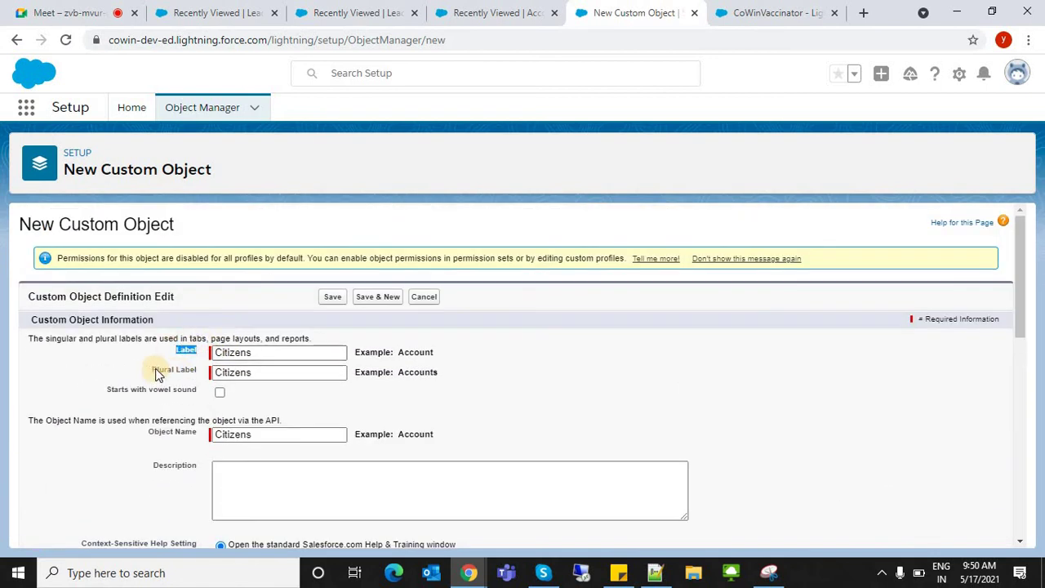
{"action": "left_click_drag", "start_coordinate": [155, 369], "coordinate": [216, 369]}
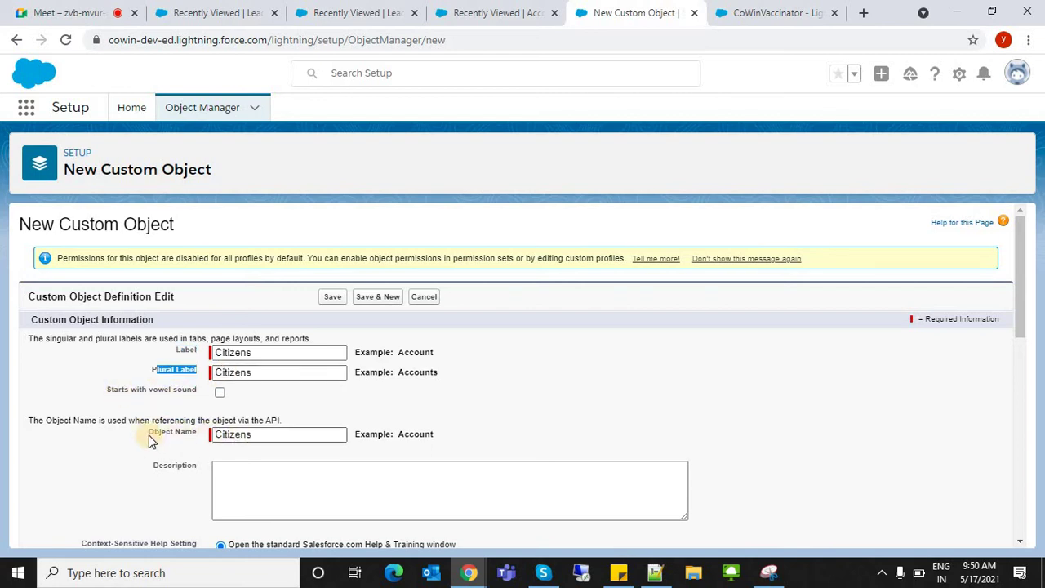
{"action": "left_click_drag", "start_coordinate": [193, 430], "coordinate": [236, 428]}
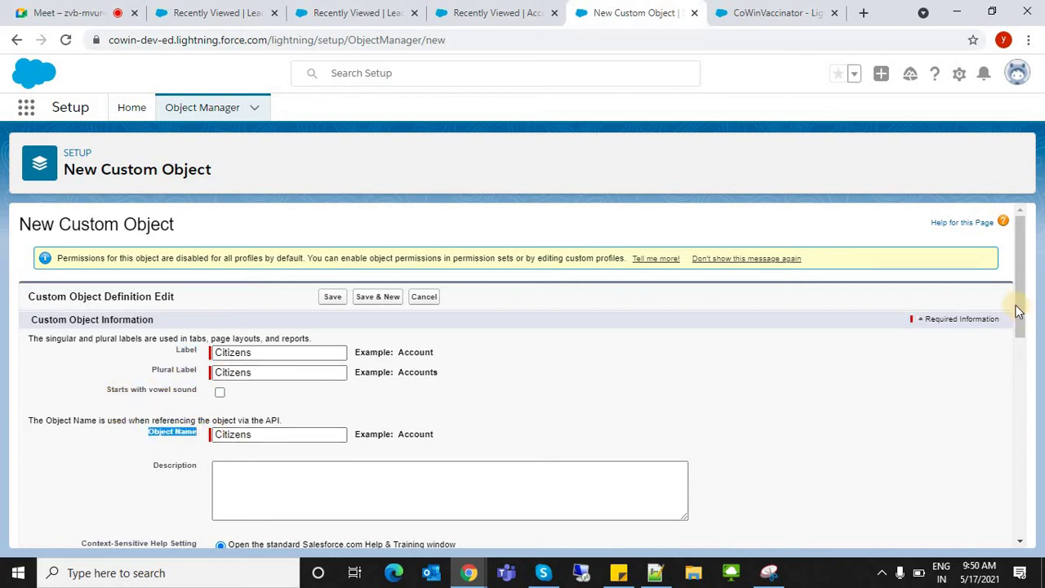
{"action": "left_click_drag", "start_coordinate": [1009, 367], "coordinate": [1010, 415]}
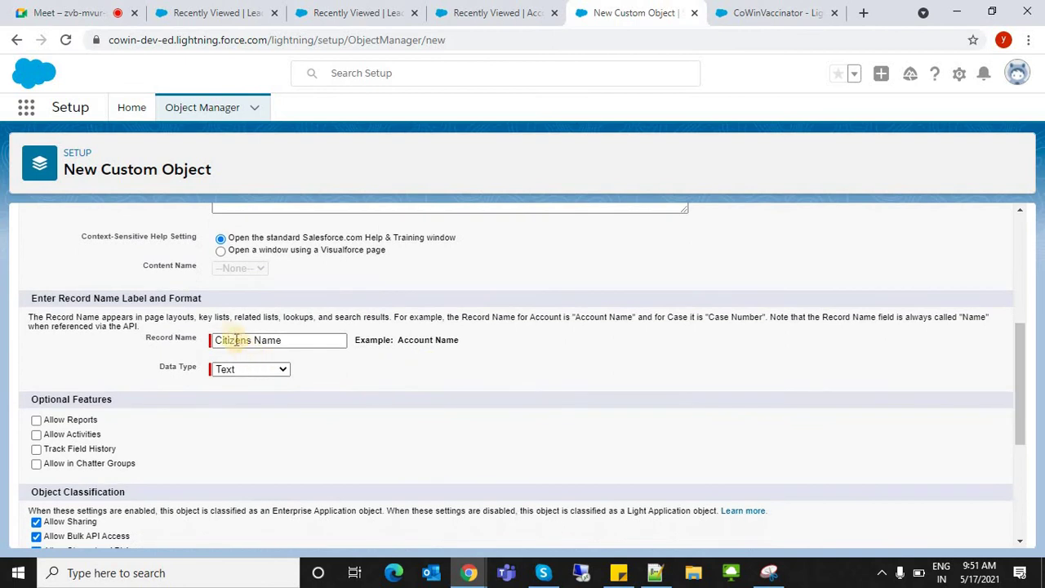
{"action": "double_click", "coordinate": [232, 337]}
{"action": "left_click", "coordinate": [58, 399]}
- Allow activities, field history and Chatter groups, enable the tab wizard, and save
{"action": "left_click_drag", "start_coordinate": [1023, 373], "coordinate": [967, 422]}
{"action": "scroll", "coordinate": [963, 418], "scroll_direction": "down", "scroll_amount": 2}
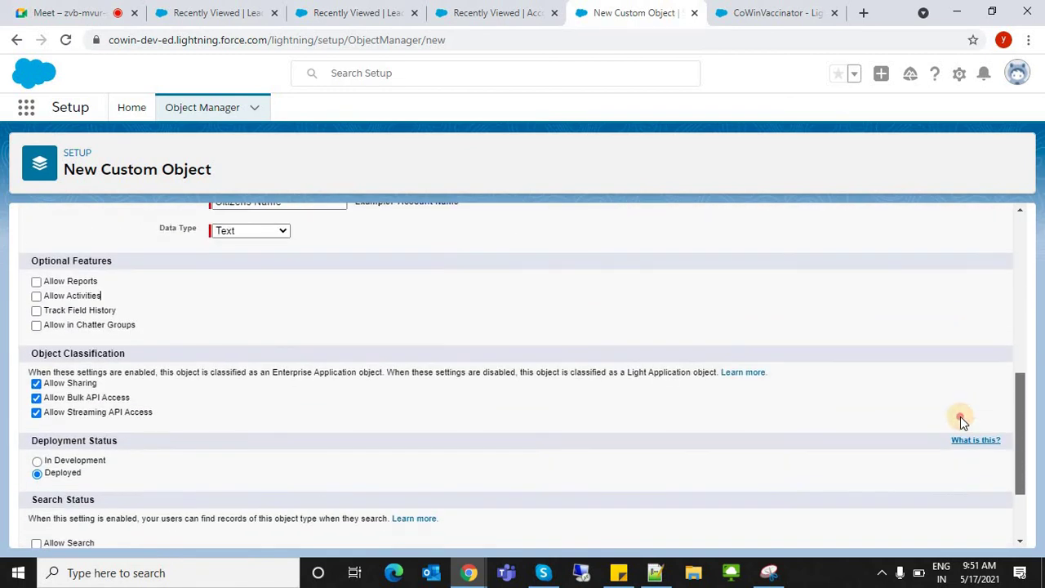
{"action": "left_click", "coordinate": [79, 300]}
{"action": "left_click", "coordinate": [78, 312]}
{"action": "left_click", "coordinate": [78, 327]}
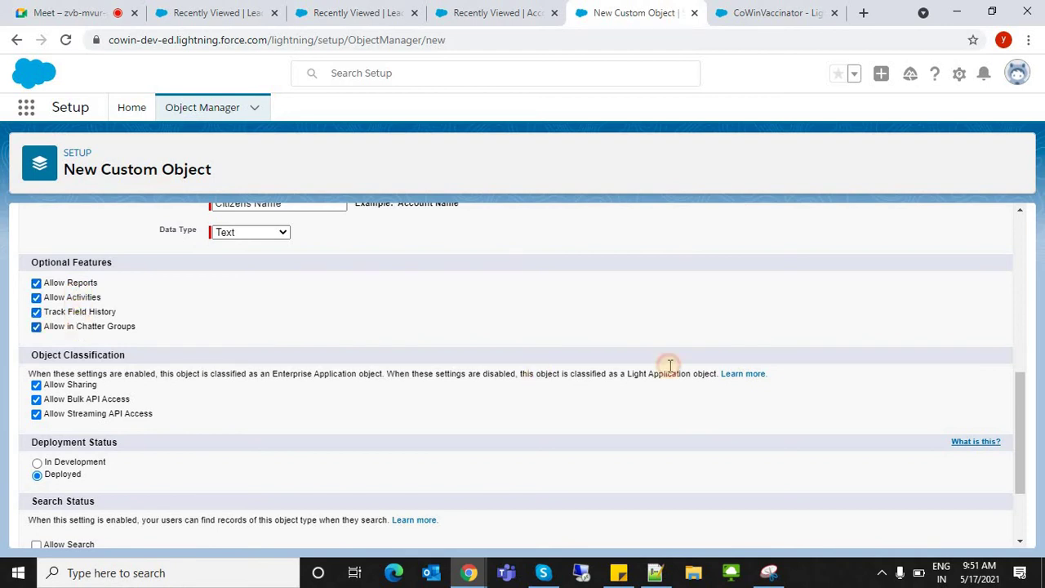
{"action": "scroll", "coordinate": [1020, 495], "scroll_direction": "down", "scroll_amount": 2}
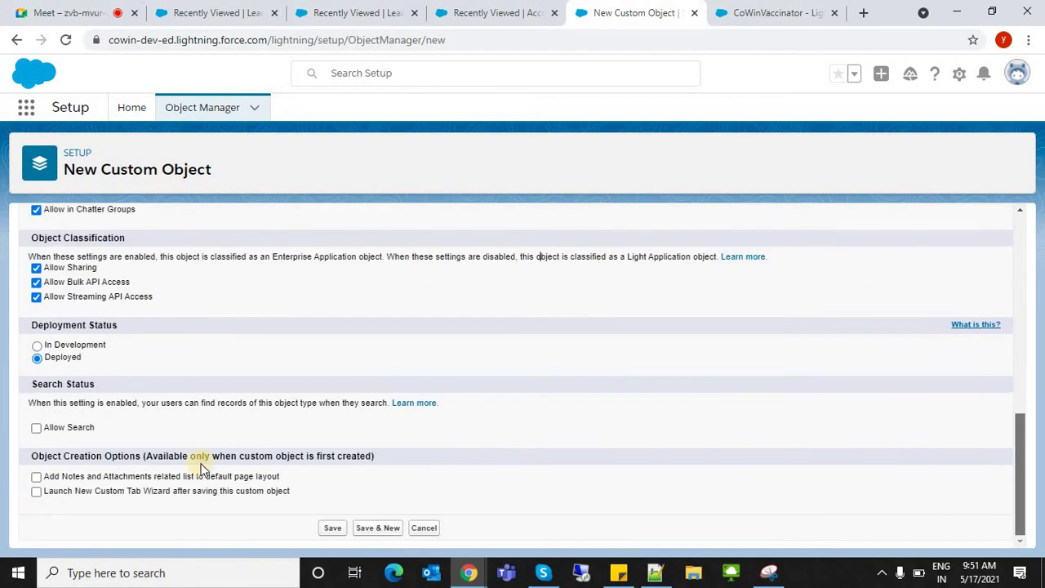
{"action": "left_click", "coordinate": [91, 494]}
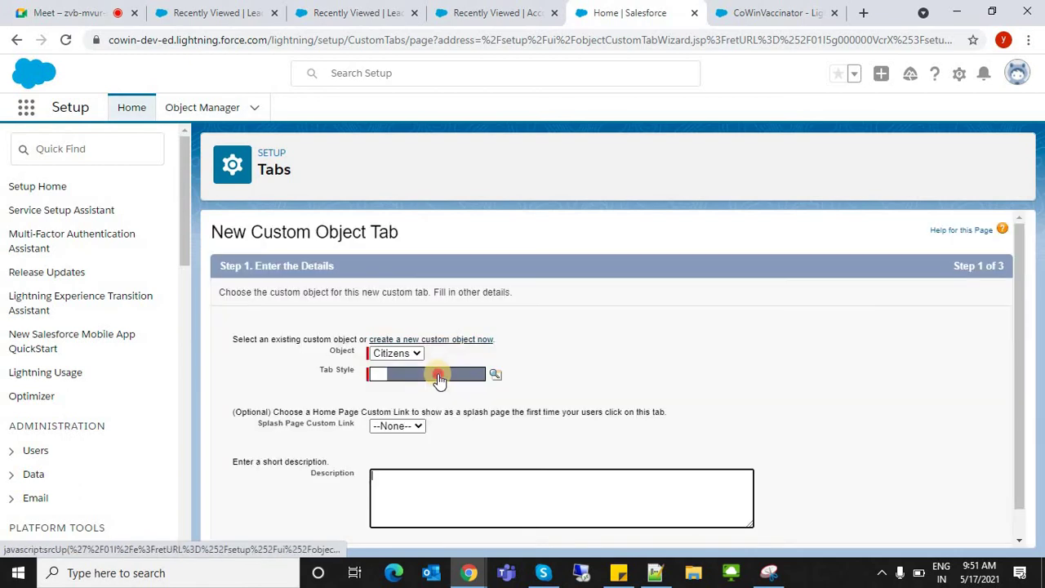
- Give the Citizens tab the Cell phone style
{"action": "left_click", "coordinate": [438, 374]}
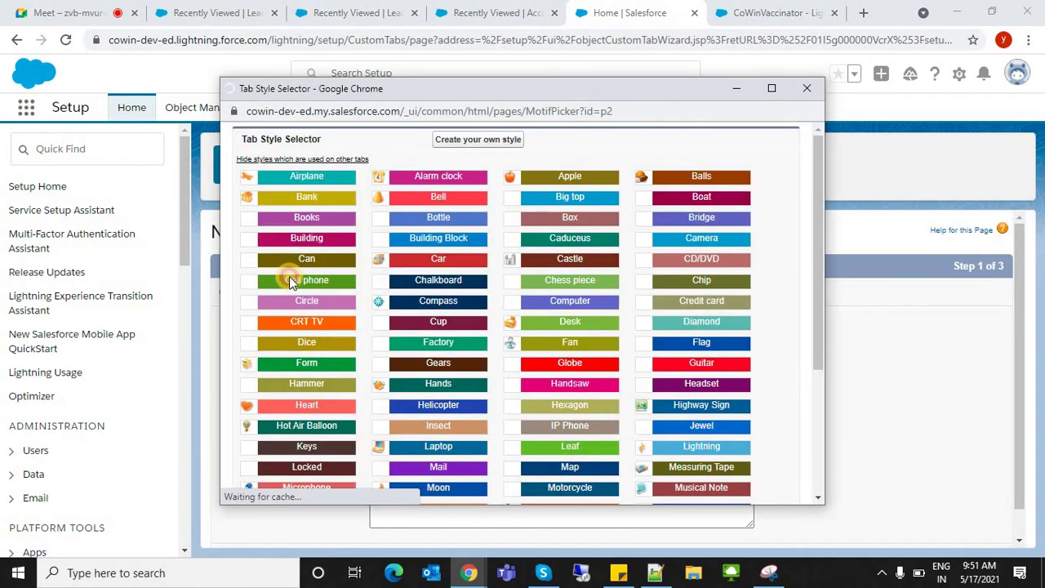
{"action": "left_click", "coordinate": [292, 279]}
{"action": "left_click_drag", "start_coordinate": [1029, 488], "coordinate": [980, 514]}
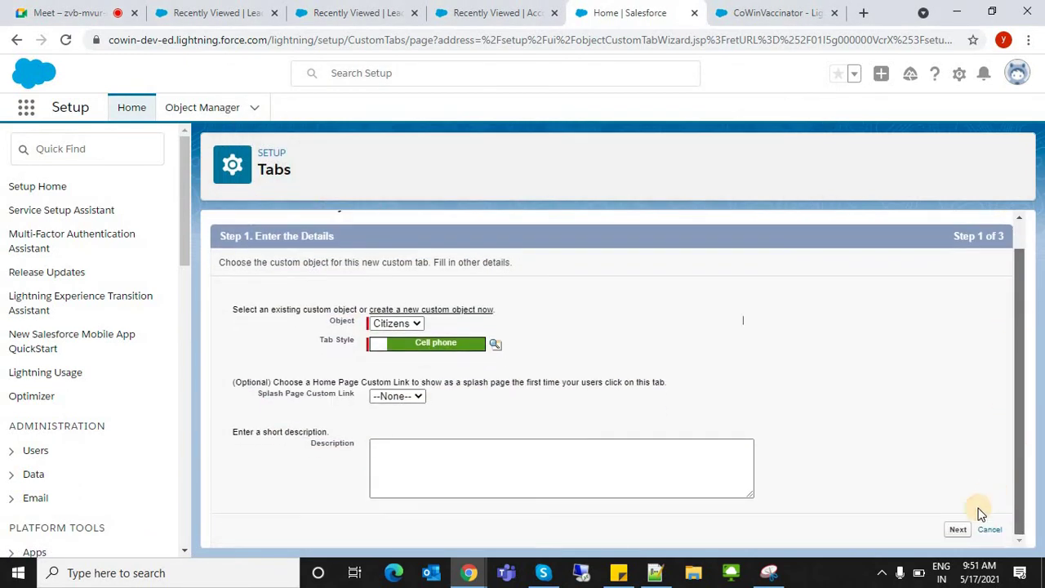
{"action": "left_click", "coordinate": [962, 529]}
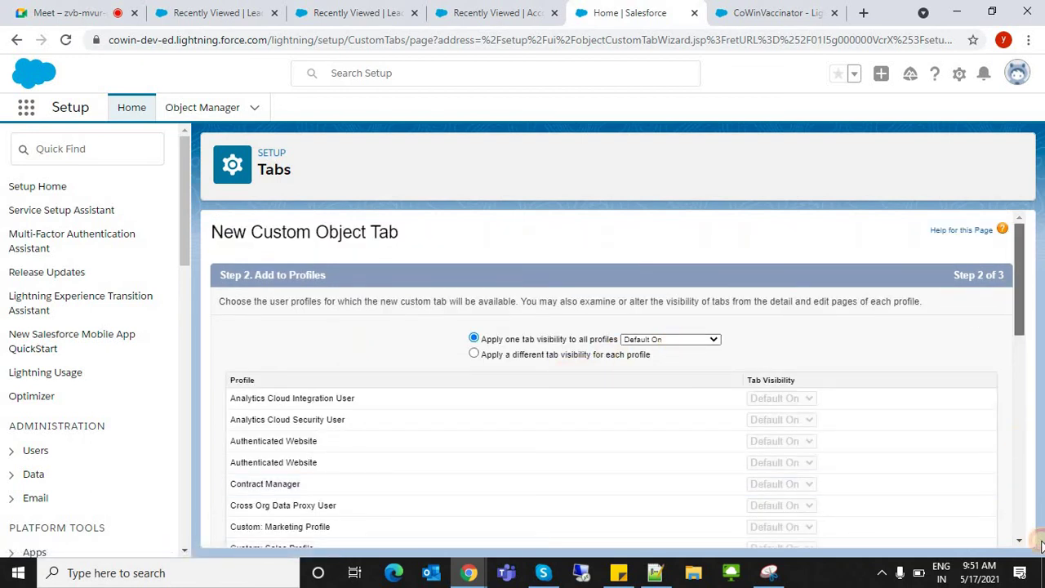
- Keep default profile visibility, untick all apps, then include only CoWinVaccinator
{"action": "left_click_drag", "start_coordinate": [1019, 294], "coordinate": [1019, 506]}
{"action": "left_click", "coordinate": [954, 529]}
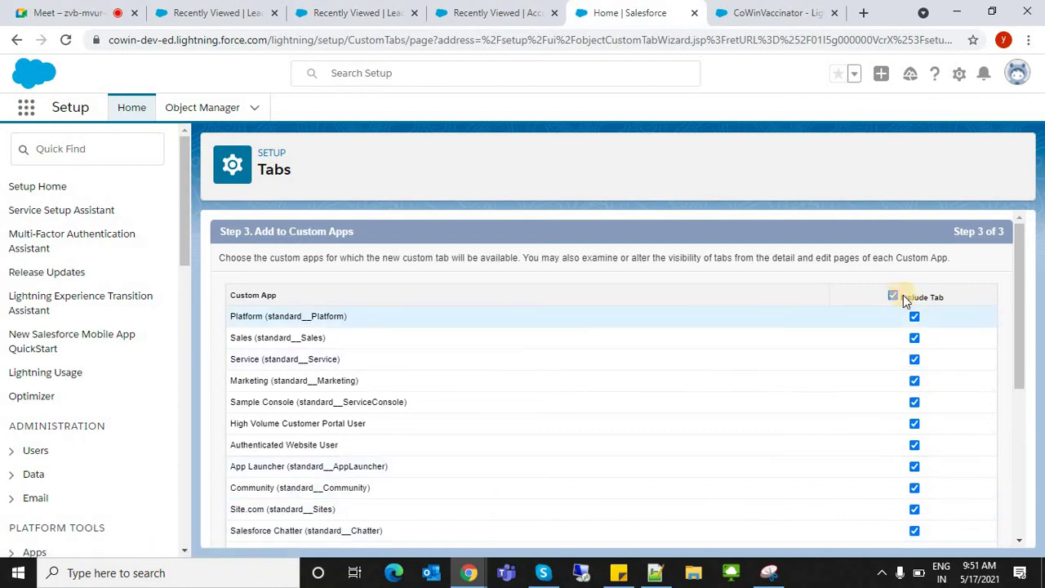
{"action": "left_click", "coordinate": [893, 296]}
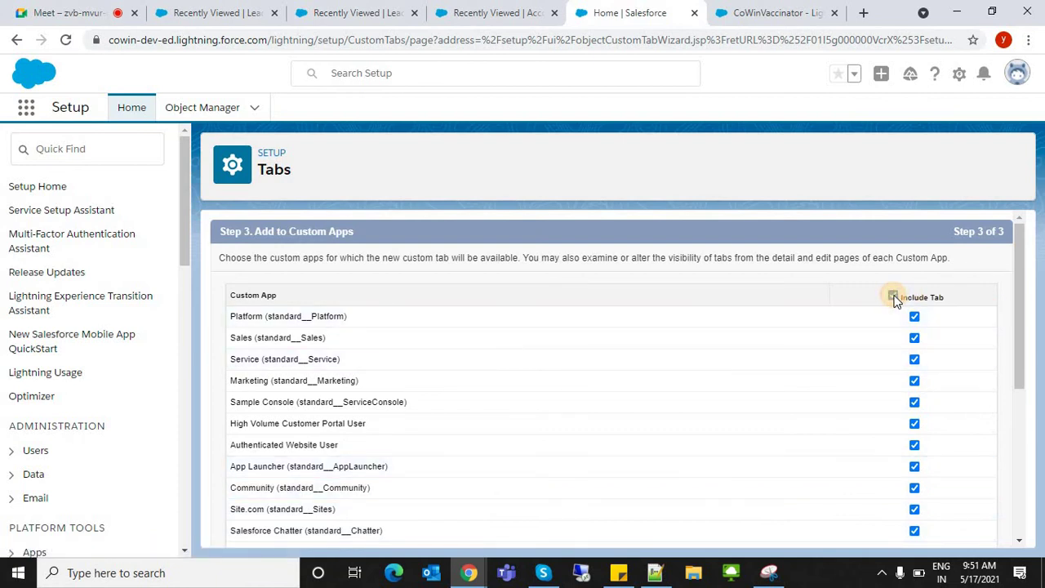
{"action": "left_click", "coordinate": [1019, 302]}
{"action": "left_click_drag", "start_coordinate": [1009, 316], "coordinate": [1021, 465]}
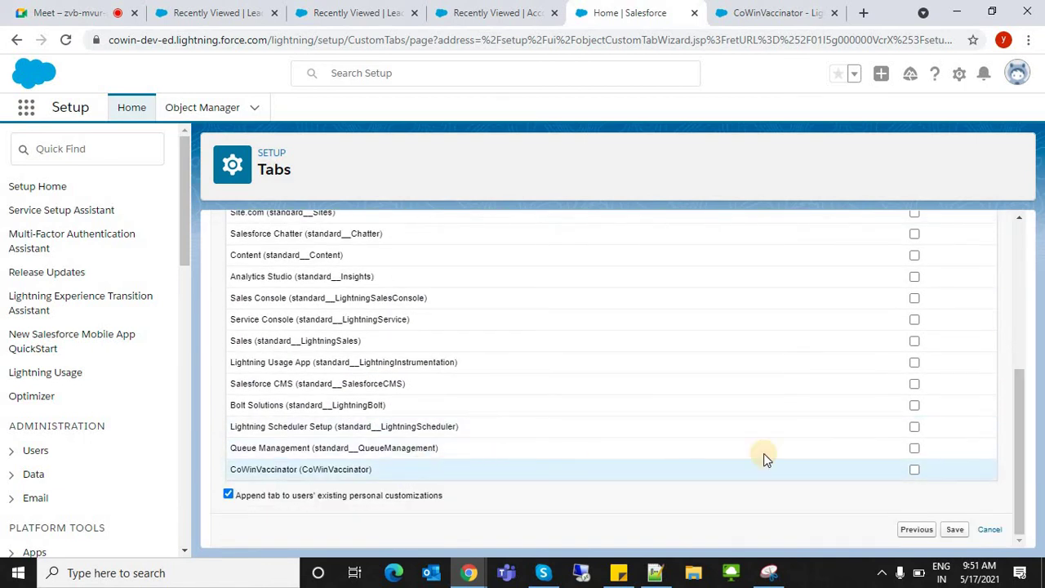
{"action": "left_click", "coordinate": [914, 469]}
{"action": "left_click_drag", "start_coordinate": [1017, 453], "coordinate": [1003, 309]}
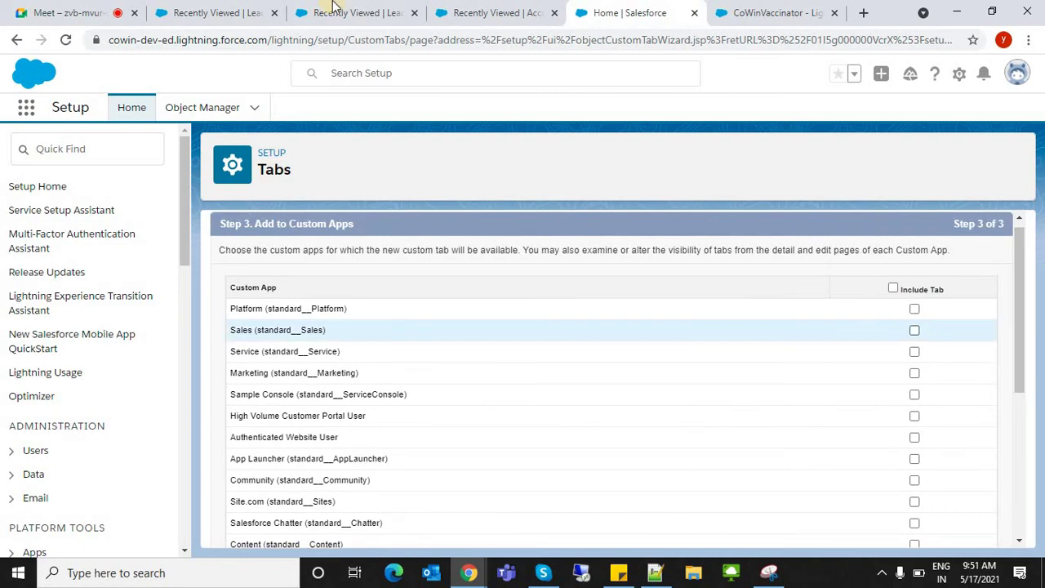
{"action": "left_click", "coordinate": [243, 12]}
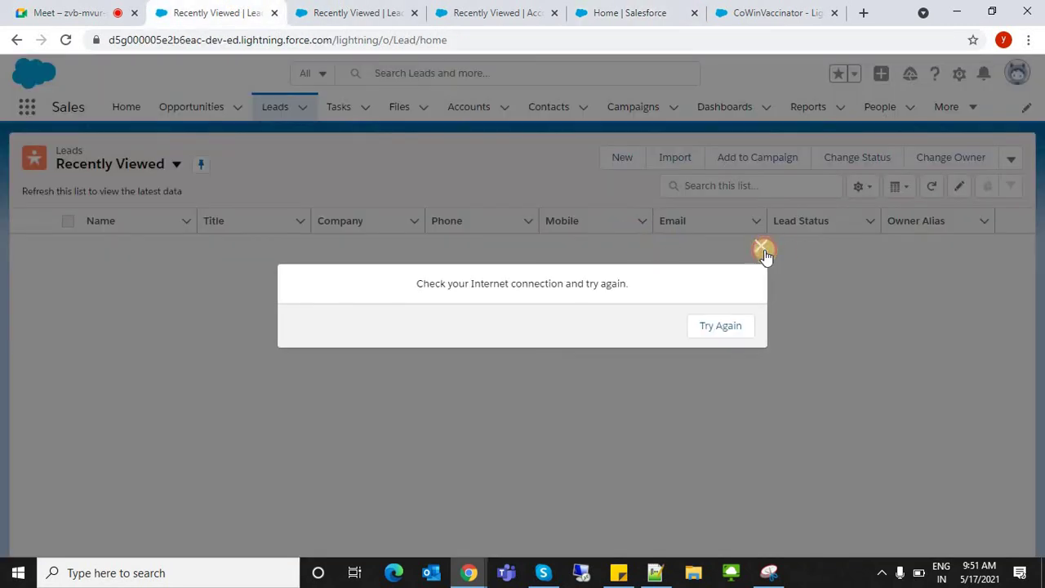
{"action": "left_click", "coordinate": [762, 249]}
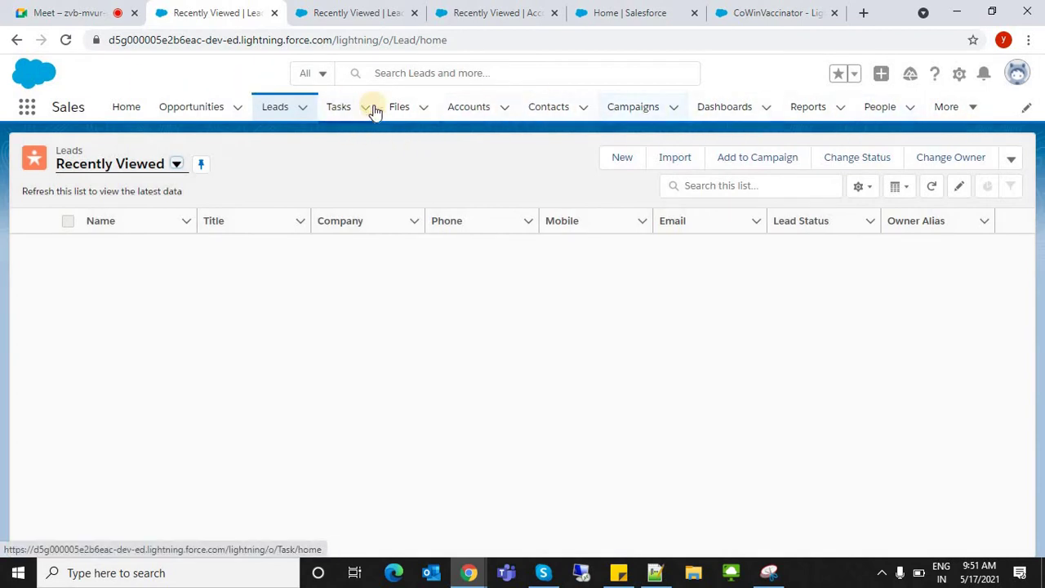
{"action": "left_click", "coordinate": [984, 107]}
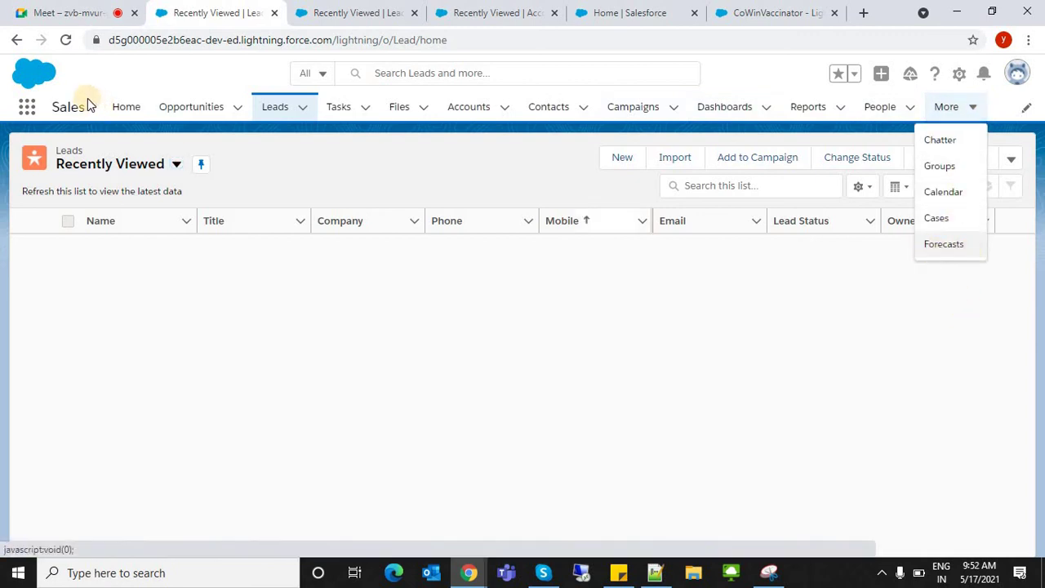
{"action": "left_click", "coordinate": [68, 106]}
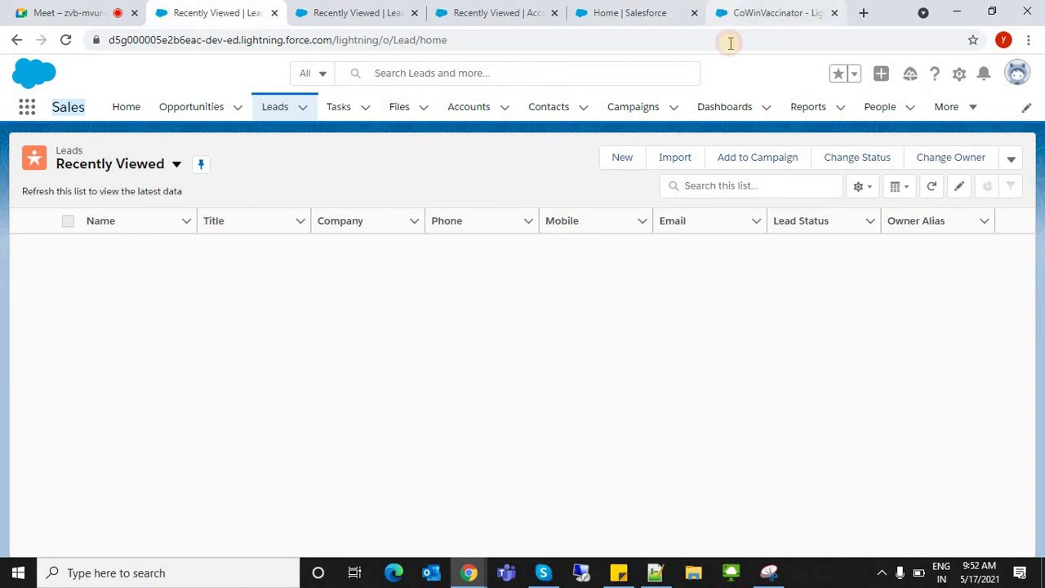
{"action": "left_click", "coordinate": [735, 13]}
{"action": "left_click", "coordinate": [636, 15]}
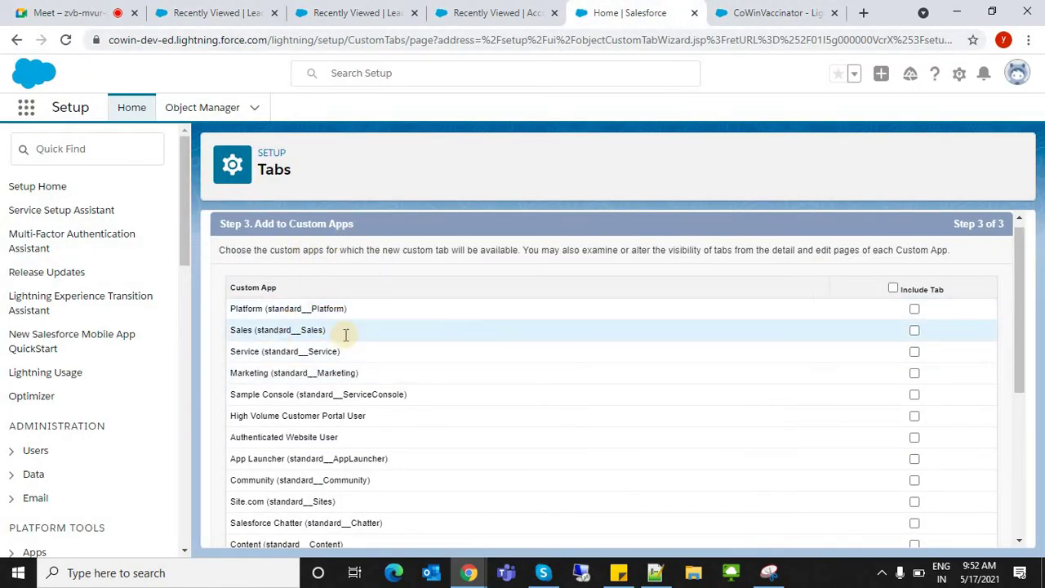
- Tick and then untick the Sales app while scrolling through the app list
{"action": "left_click", "coordinate": [915, 331]}
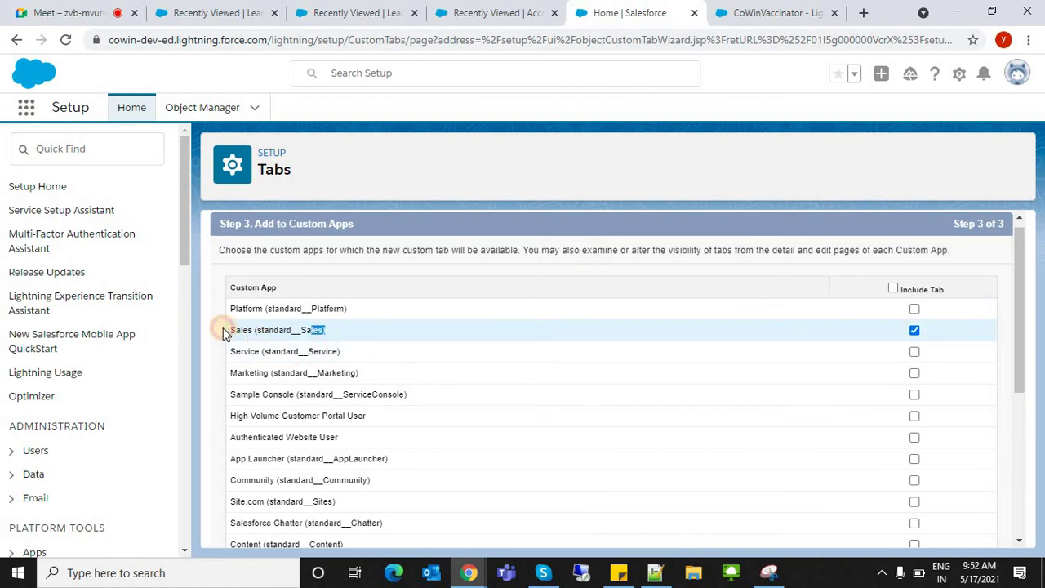
{"action": "left_click_drag", "start_coordinate": [226, 334], "coordinate": [683, 294]}
{"action": "left_click", "coordinate": [716, 245]}
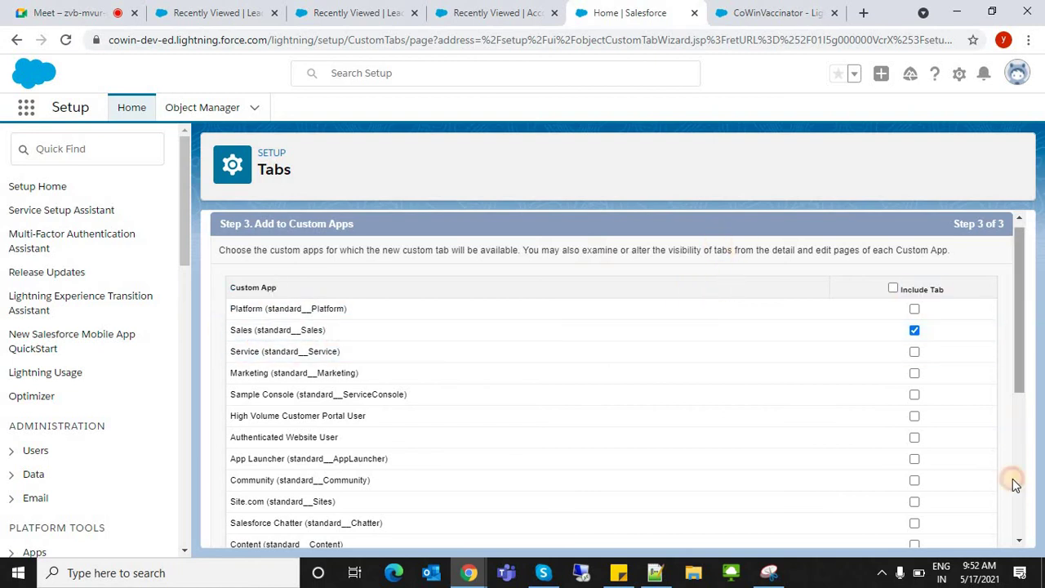
{"action": "left_click", "coordinate": [1015, 484]}
{"action": "triple_click", "coordinate": [315, 465]}
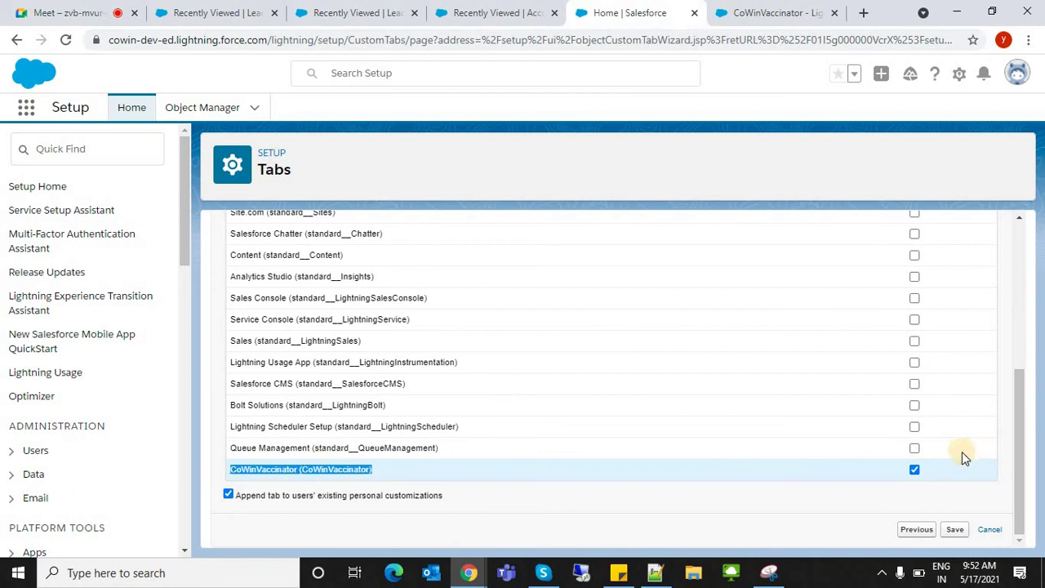
{"action": "left_click", "coordinate": [1021, 322]}
{"action": "left_click", "coordinate": [916, 338]}
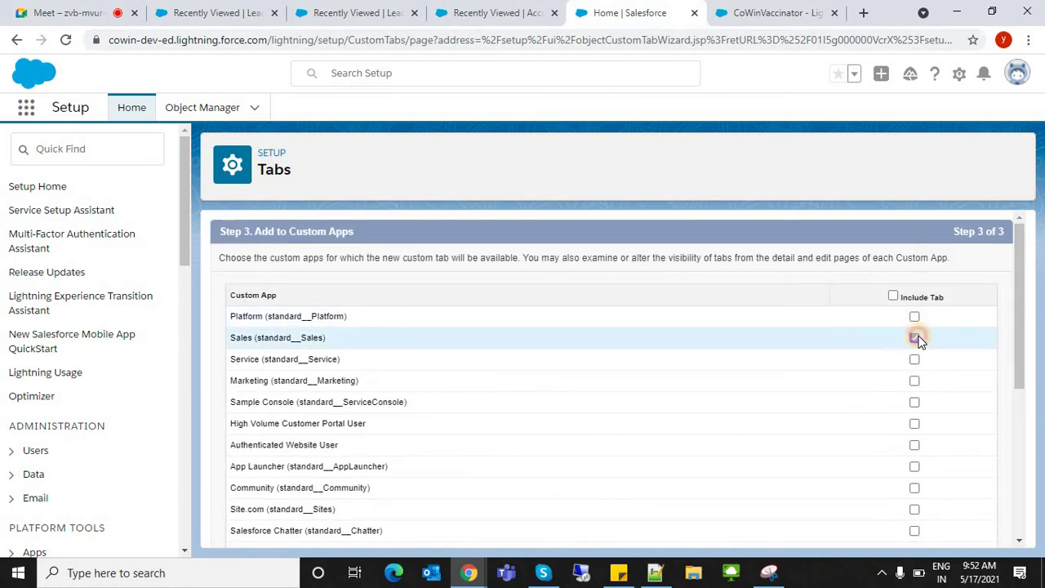
- Clear every app, tick only CoWinVaccinator, and save the tab wizard
{"action": "left_click", "coordinate": [893, 295]}
{"action": "left_click", "coordinate": [893, 295]}
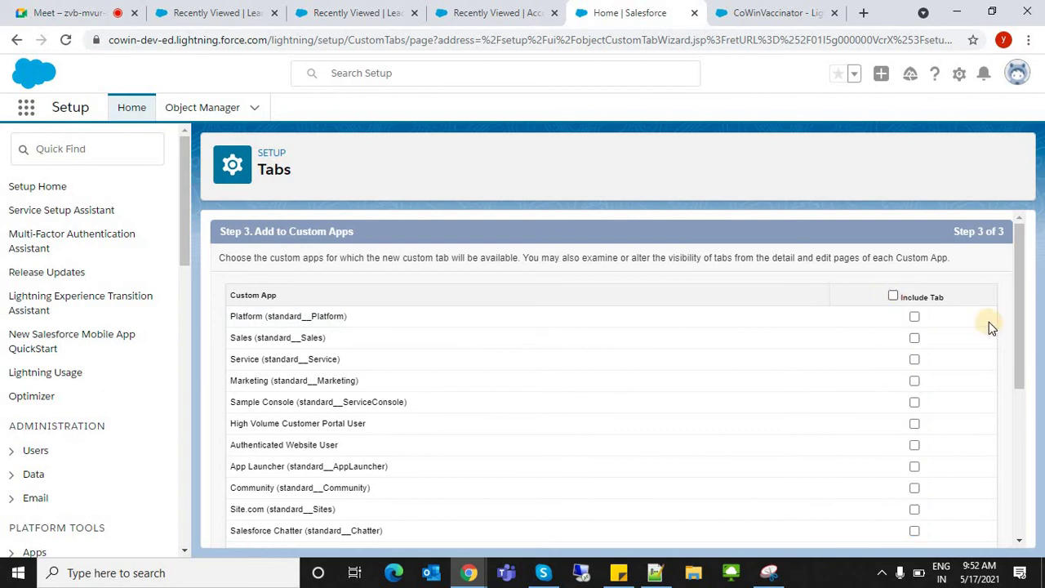
{"action": "scroll", "coordinate": [1007, 444], "scroll_direction": "down", "scroll_amount": 3}
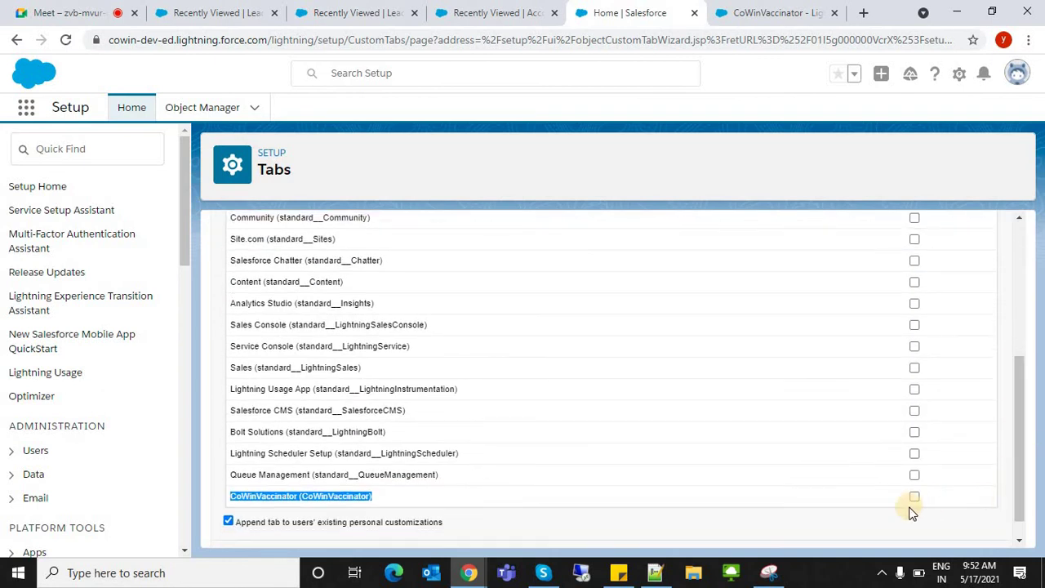
{"action": "left_click", "coordinate": [913, 498]}
{"action": "left_click", "coordinate": [808, 531]}
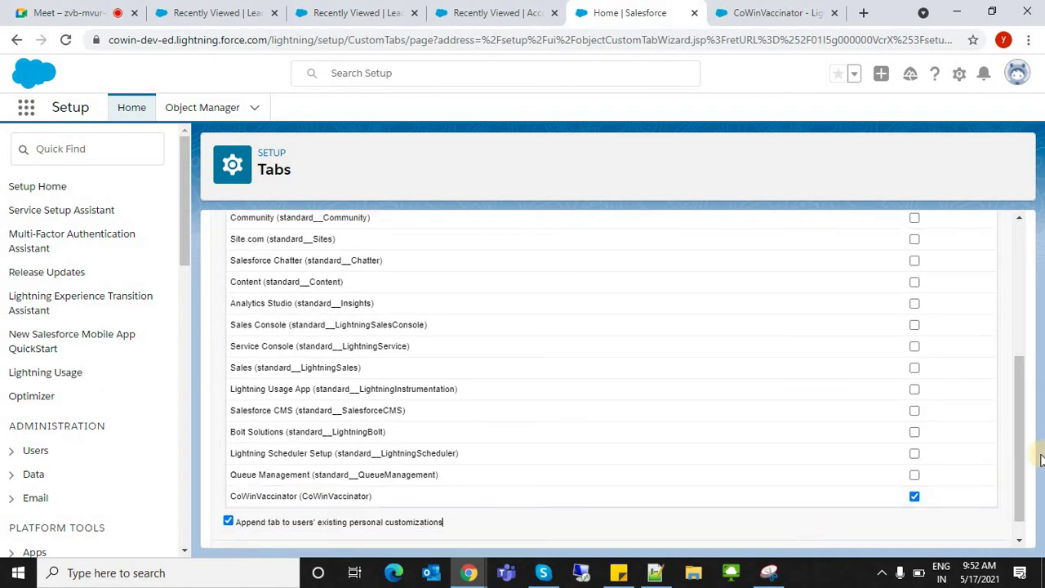
{"action": "left_click", "coordinate": [1024, 526]}
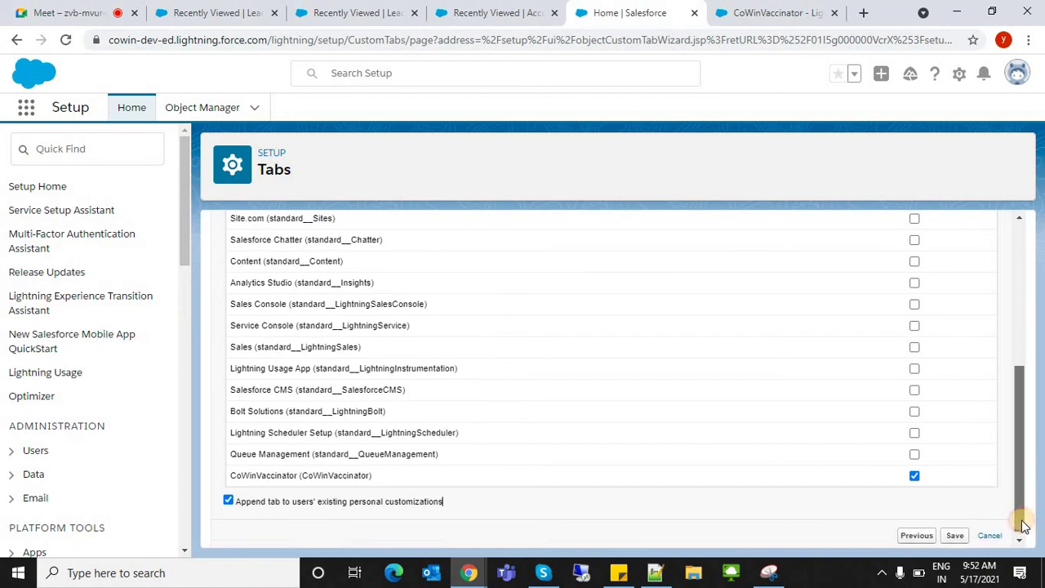
{"action": "left_click", "coordinate": [953, 532]}
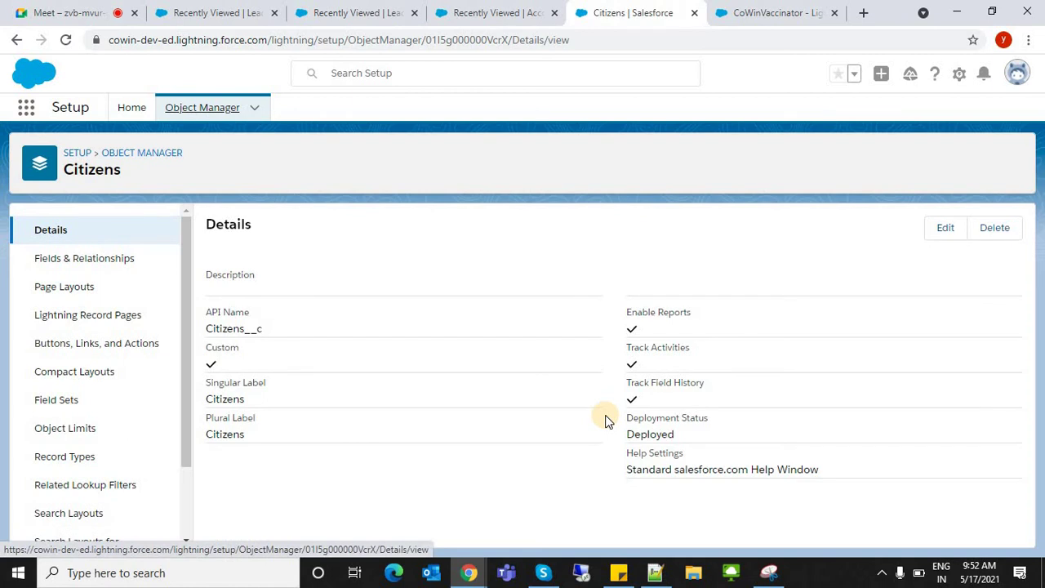
- Find Citizens with Object Manager's Quick Find, view it, then go back
{"action": "left_click", "coordinate": [198, 110]}
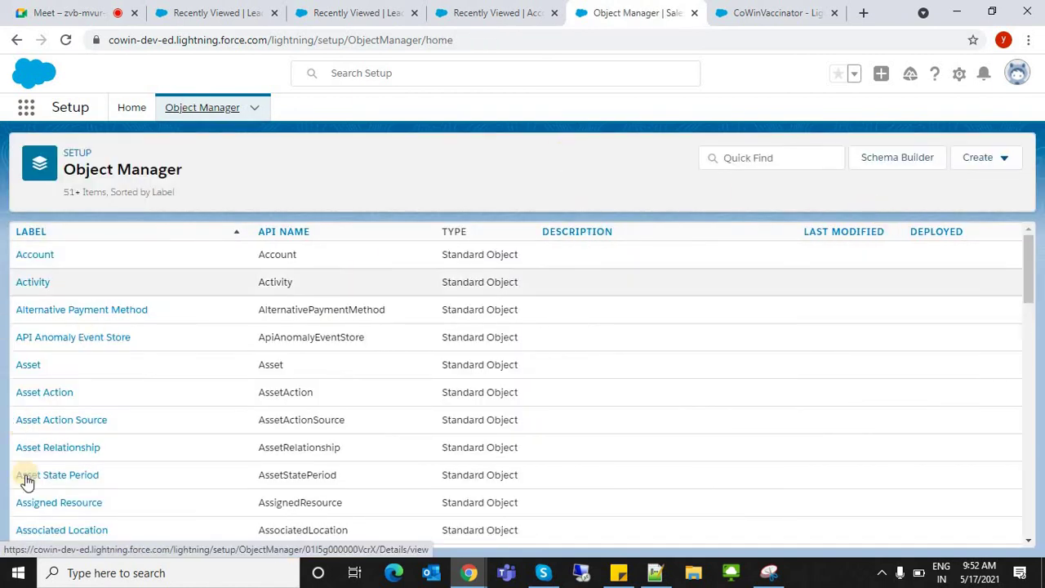
{"action": "left_click", "coordinate": [758, 166]}
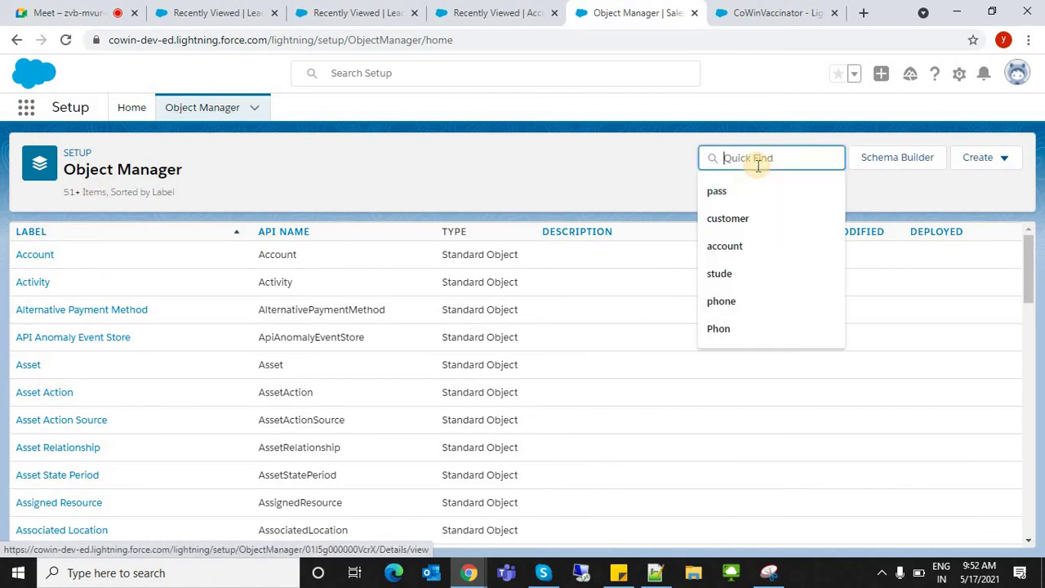
{"action": "type", "text": "citi"}
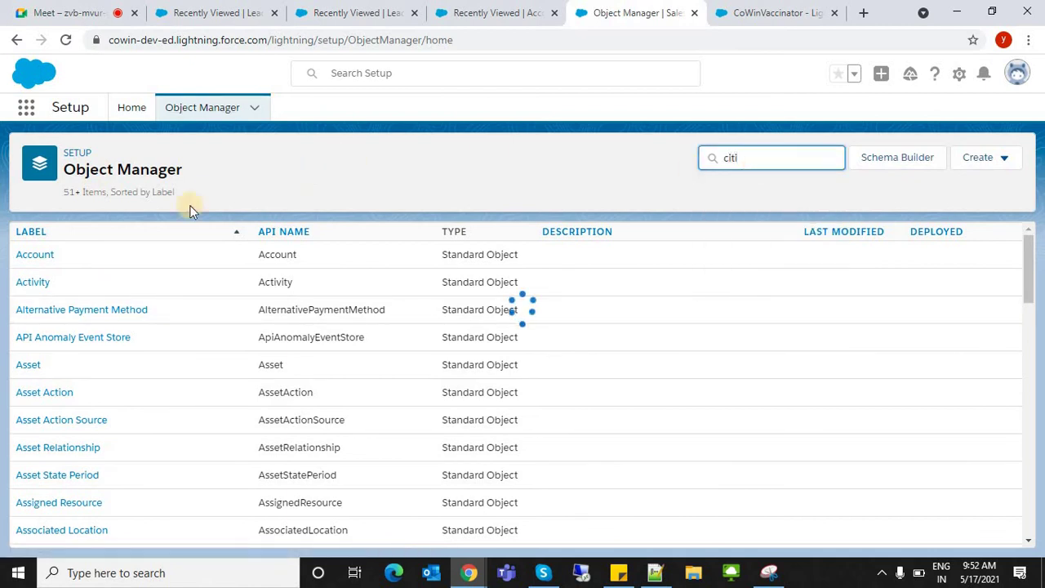
{"action": "left_click", "coordinate": [35, 270]}
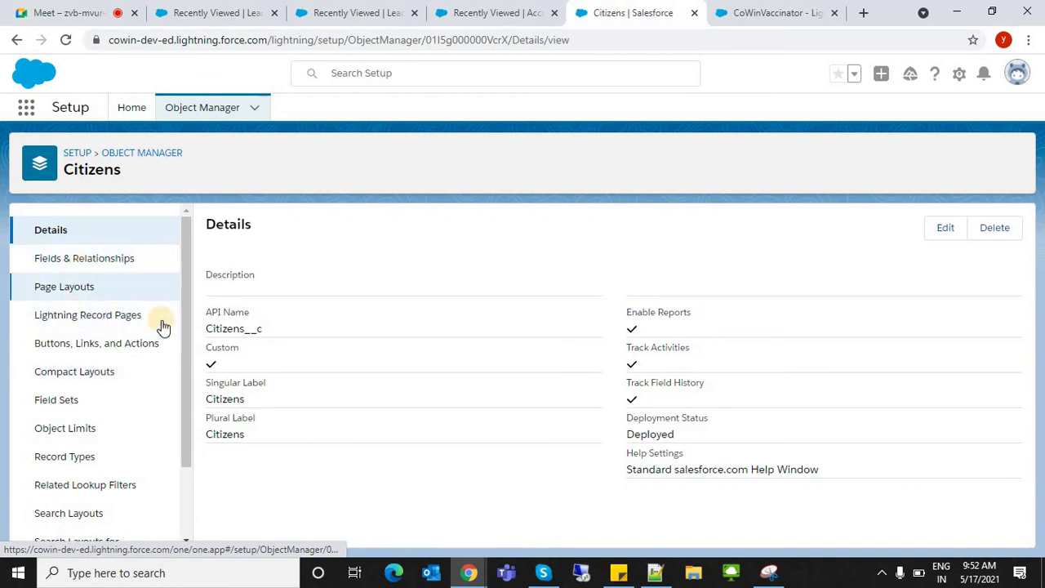
{"action": "left_click", "coordinate": [192, 104]}
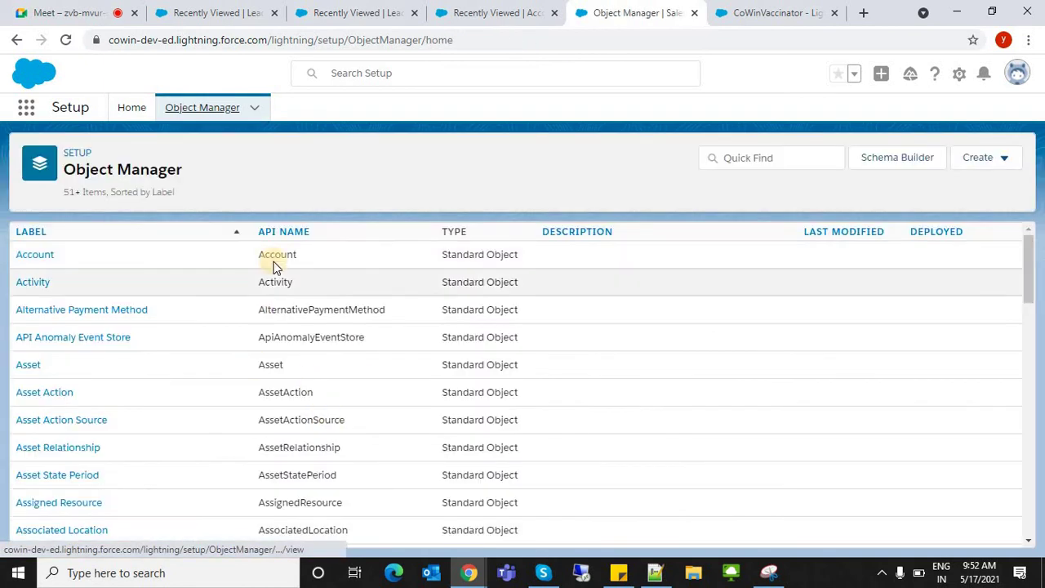
- On the Accounts browser tab, cut the address back to /lightnin and load it
{"action": "left_click", "coordinate": [499, 11]}
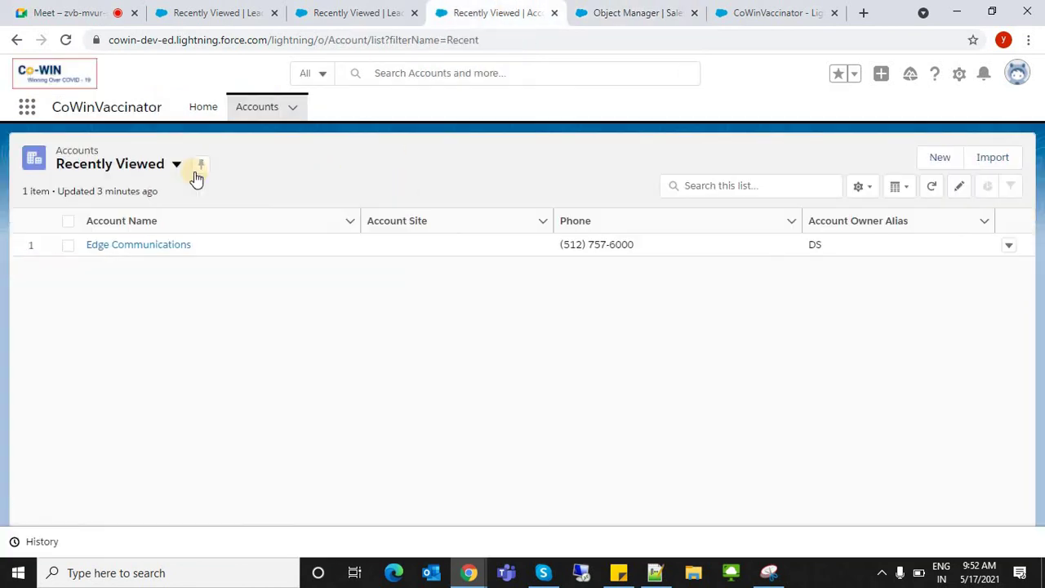
{"action": "left_click_drag", "start_coordinate": [53, 107], "coordinate": [133, 107]}
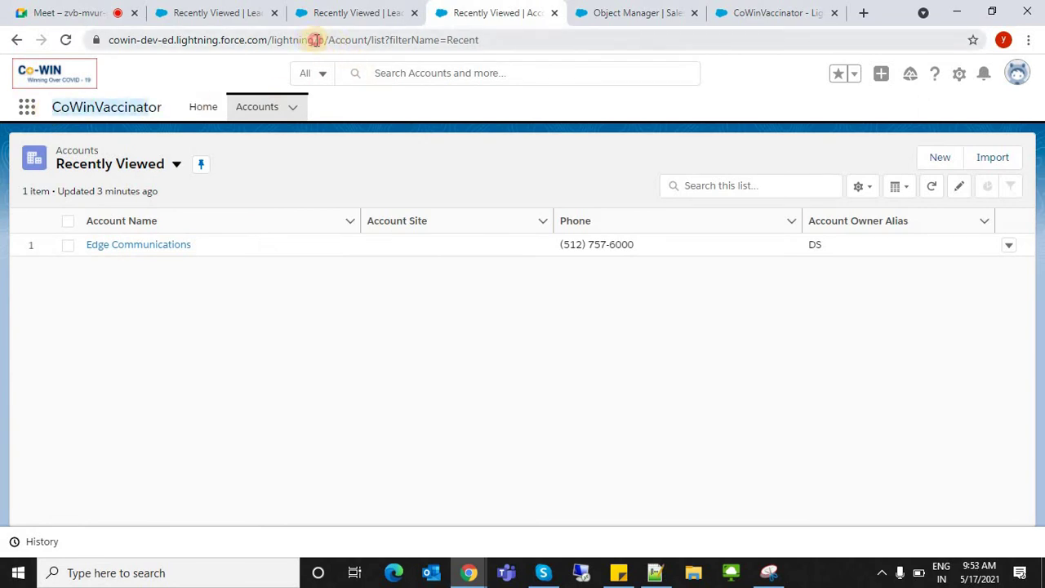
{"action": "left_click_drag", "start_coordinate": [316, 40], "coordinate": [588, 67]}
{"action": "key", "text": "BackSpace"}
{"action": "key", "text": "BackSpace"}
{"action": "key", "text": "Return"}
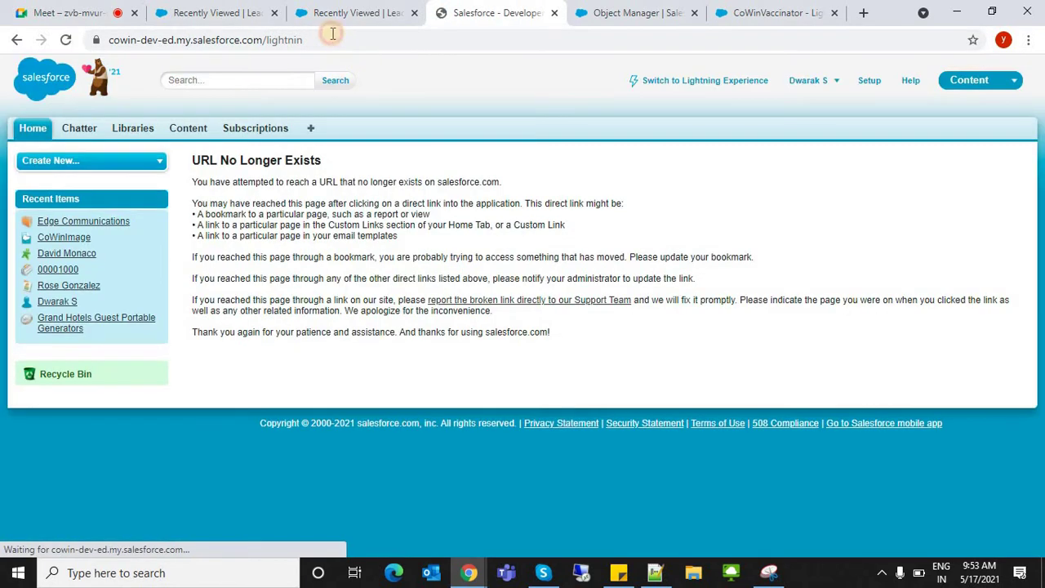
- Complete the address to /lightning and load the CoWinVaccinator Home page
{"action": "left_click", "coordinate": [333, 33]}
{"action": "type", "text": "g"}
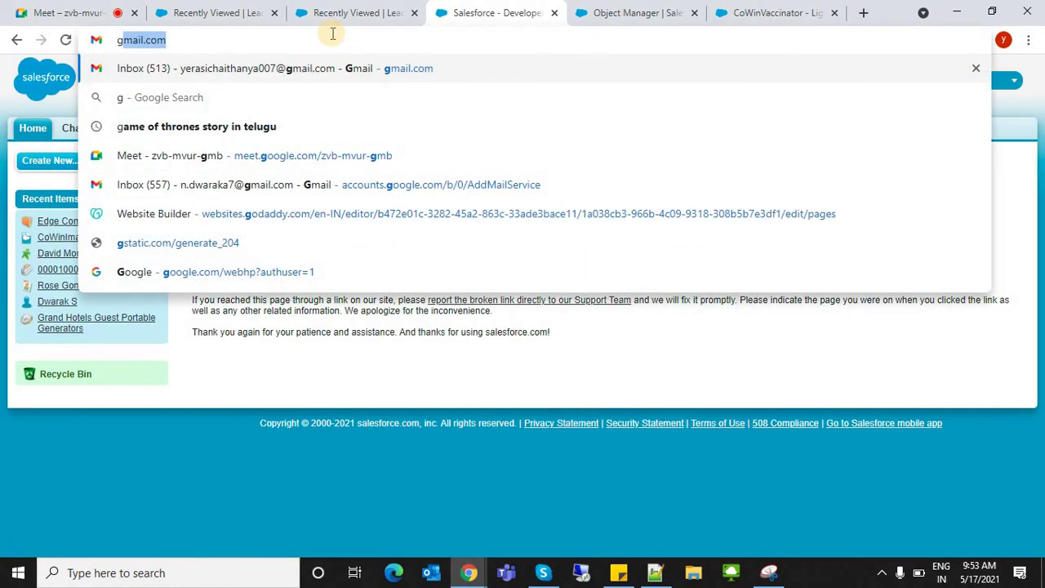
{"action": "key", "text": "ctrl+z"}
{"action": "key", "text": "End"}
{"action": "type", "text": "g"}
{"action": "key", "text": "Return"}
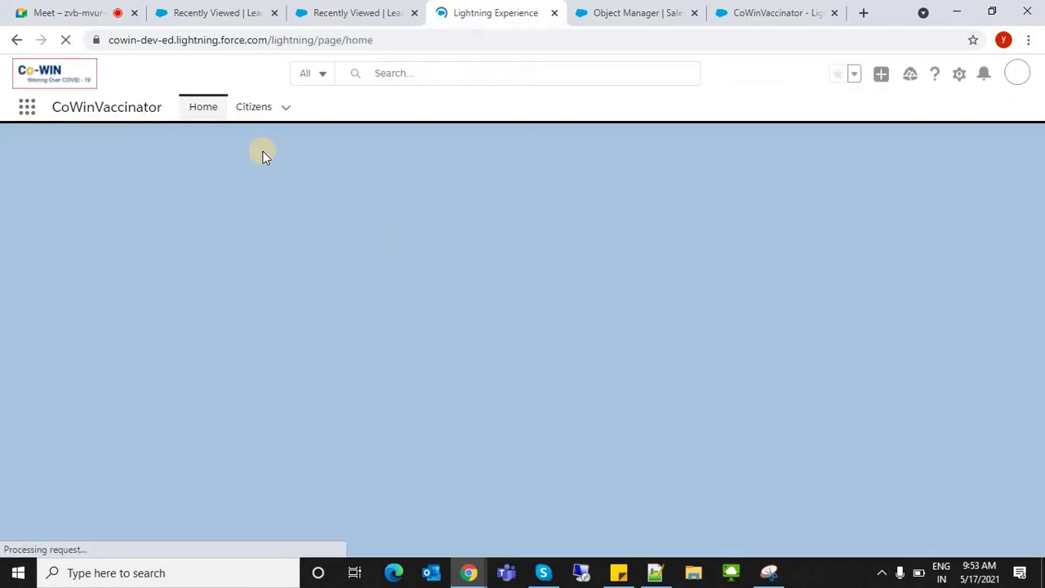
- Open the new Citizens tab, then return Home and scroll the dashboard
{"action": "left_click", "coordinate": [249, 110]}
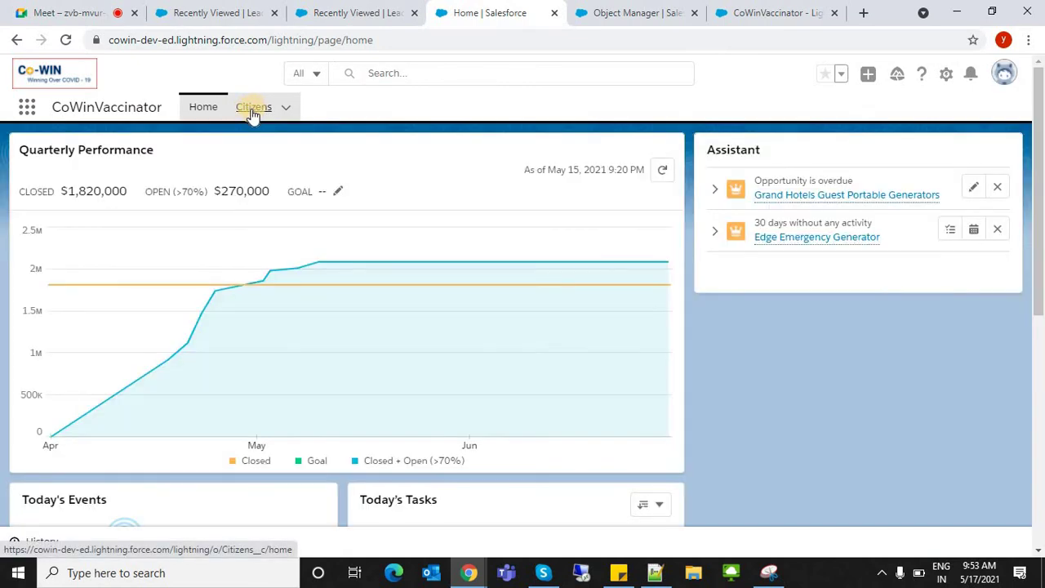
{"action": "left_click", "coordinate": [254, 112]}
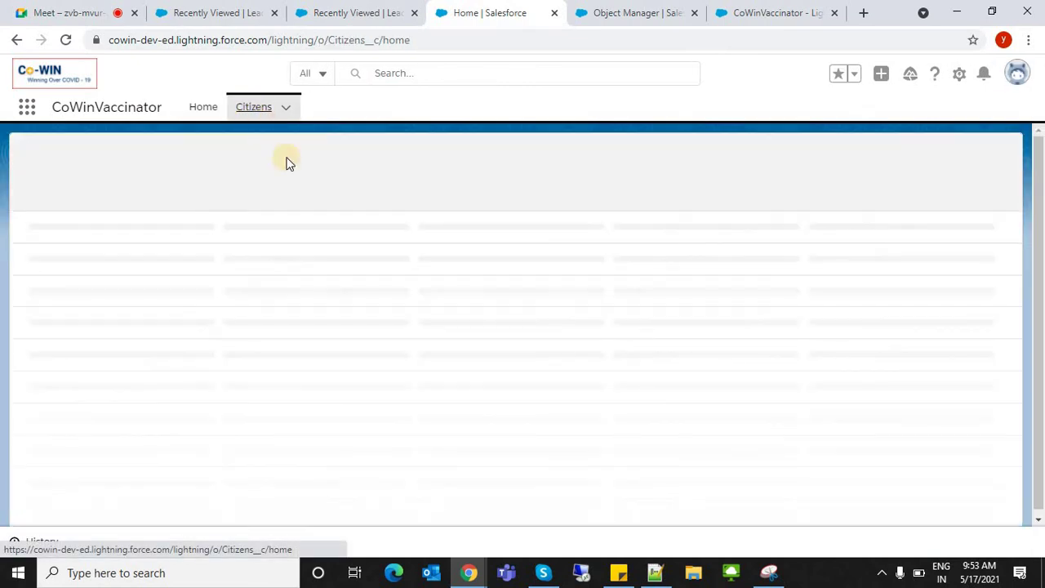
{"action": "left_click", "coordinate": [200, 107]}
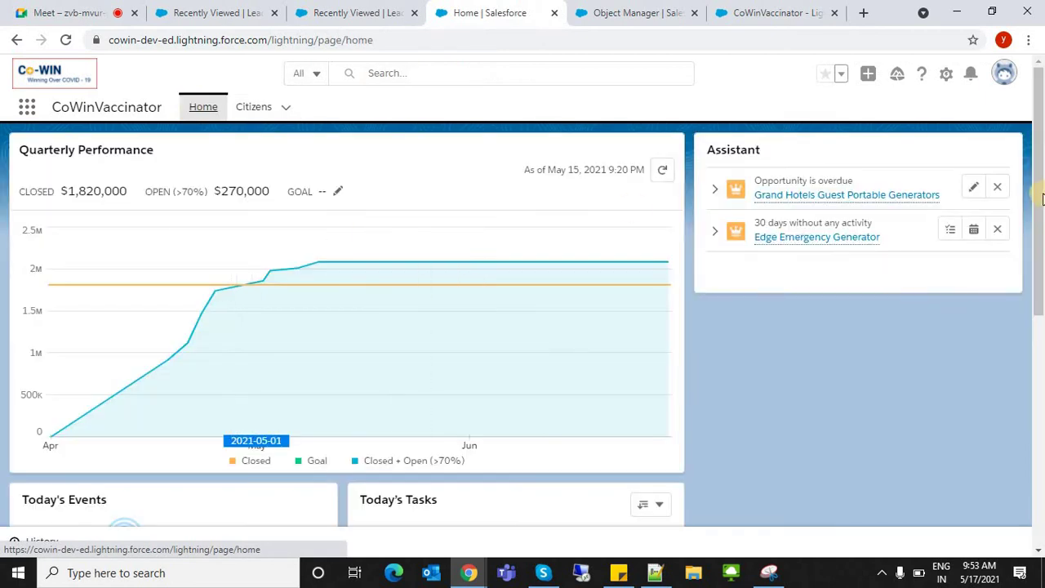
{"action": "scroll", "coordinate": [1029, 251], "scroll_direction": "down", "scroll_amount": 5}
{"action": "scroll", "coordinate": [1028, 251], "scroll_direction": "up", "scroll_amount": 5}
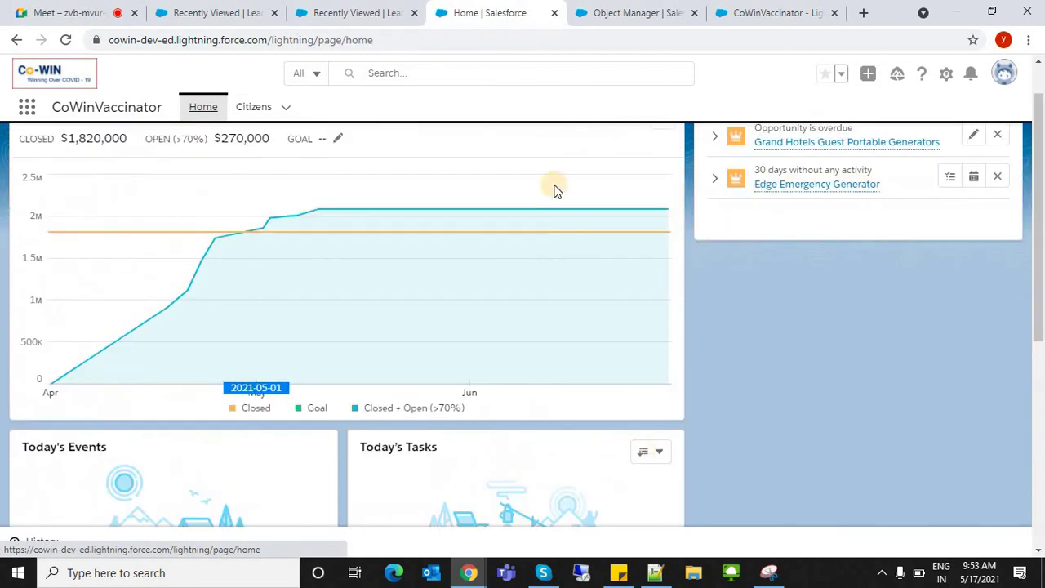
{"action": "left_click_drag", "start_coordinate": [1040, 206], "coordinate": [1040, 180]}
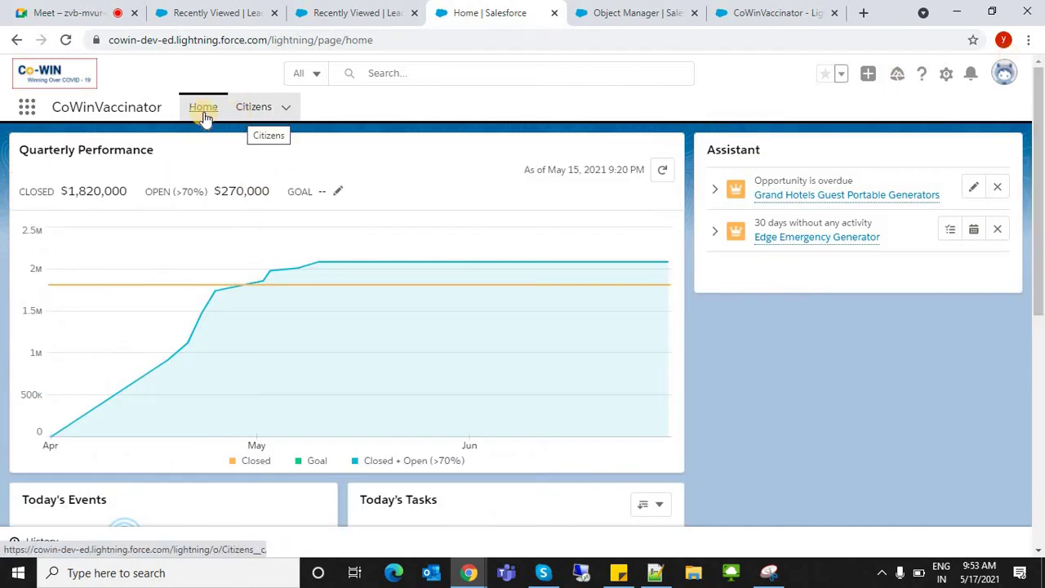
- Reload the empty Citizens list, filter Object Manager with 'cit', then return to Citizens
{"action": "left_click", "coordinate": [253, 116]}
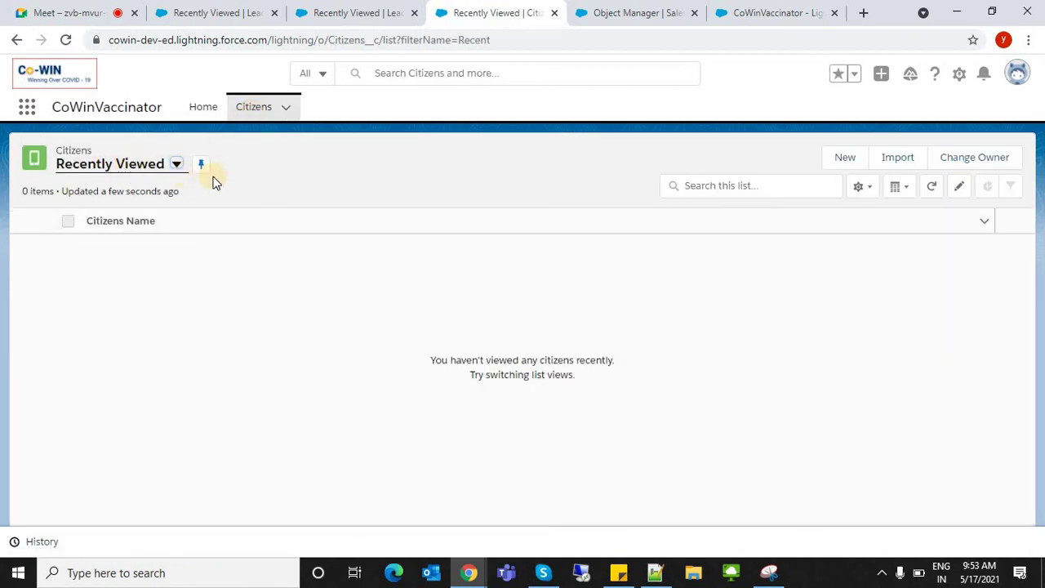
{"action": "left_click", "coordinate": [241, 111]}
{"action": "left_click", "coordinate": [616, 13]}
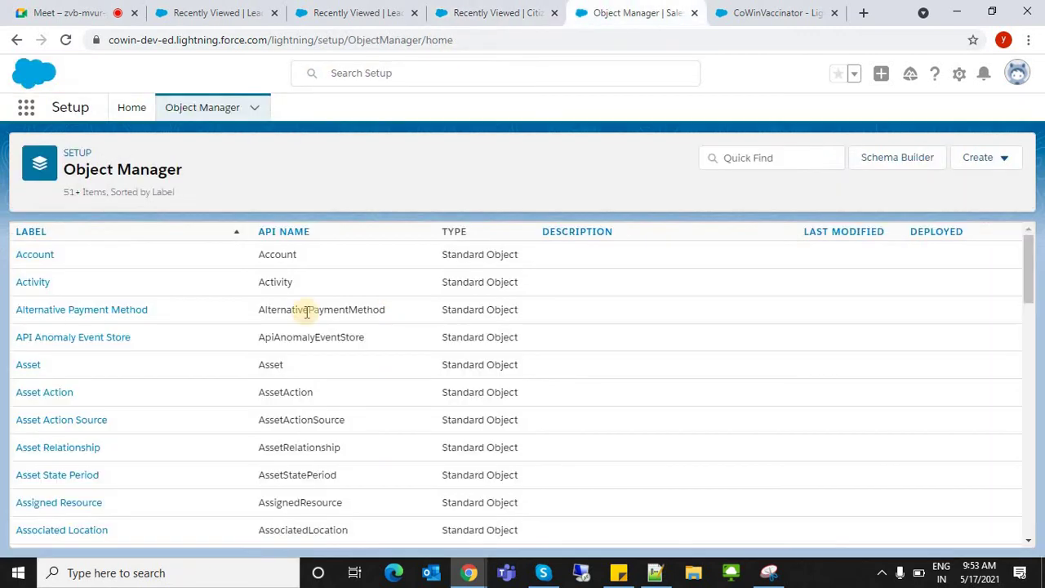
{"action": "left_click", "coordinate": [760, 160]}
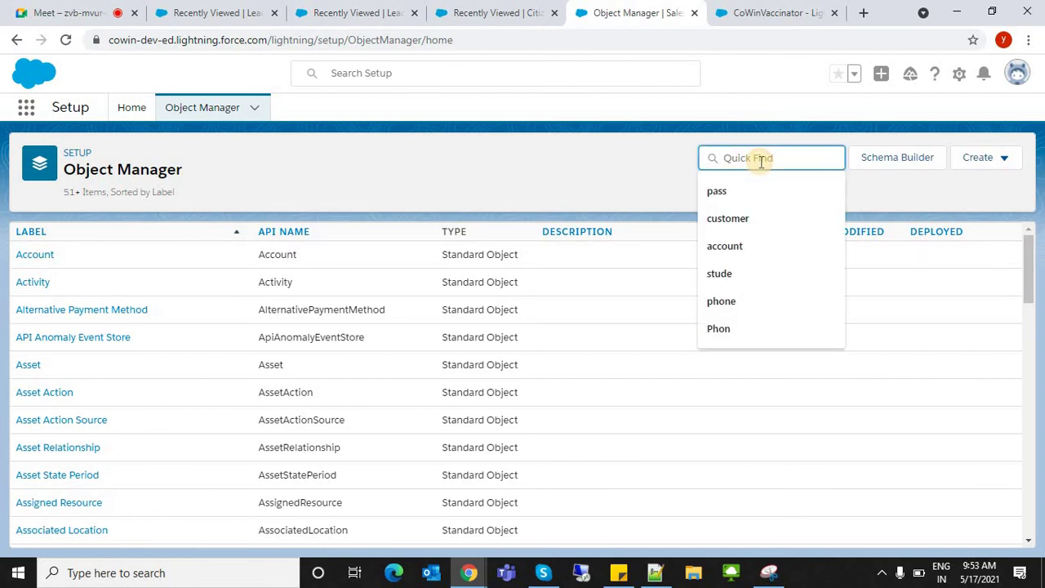
{"action": "type", "text": "cit"}
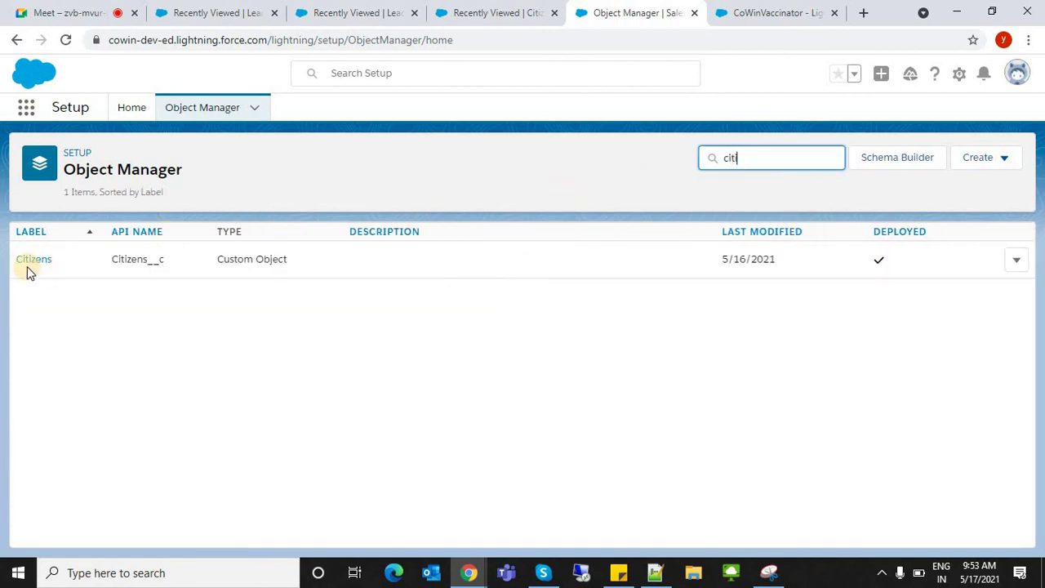
{"action": "left_click", "coordinate": [490, 12]}
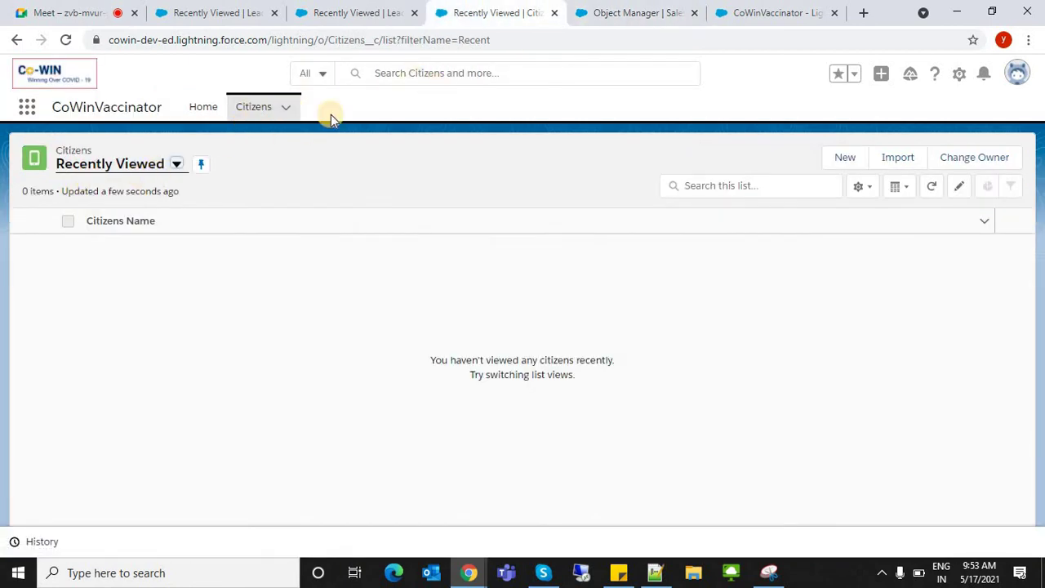
- Create a new Citizens record with the citizen's name and save it
{"action": "left_click", "coordinate": [843, 159]}
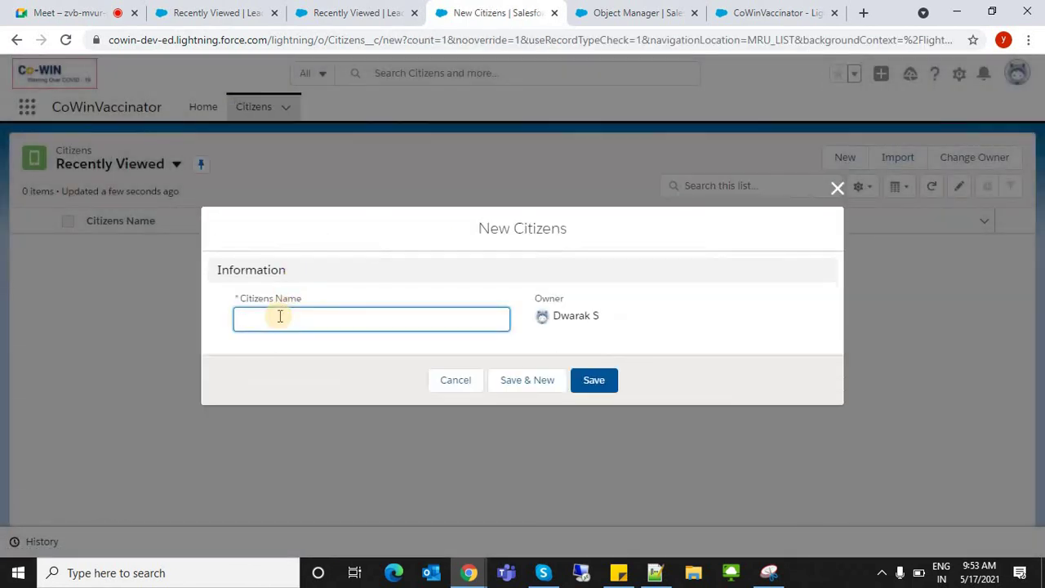
{"action": "left_click", "coordinate": [280, 316]}
{"action": "type", "text": "D"}
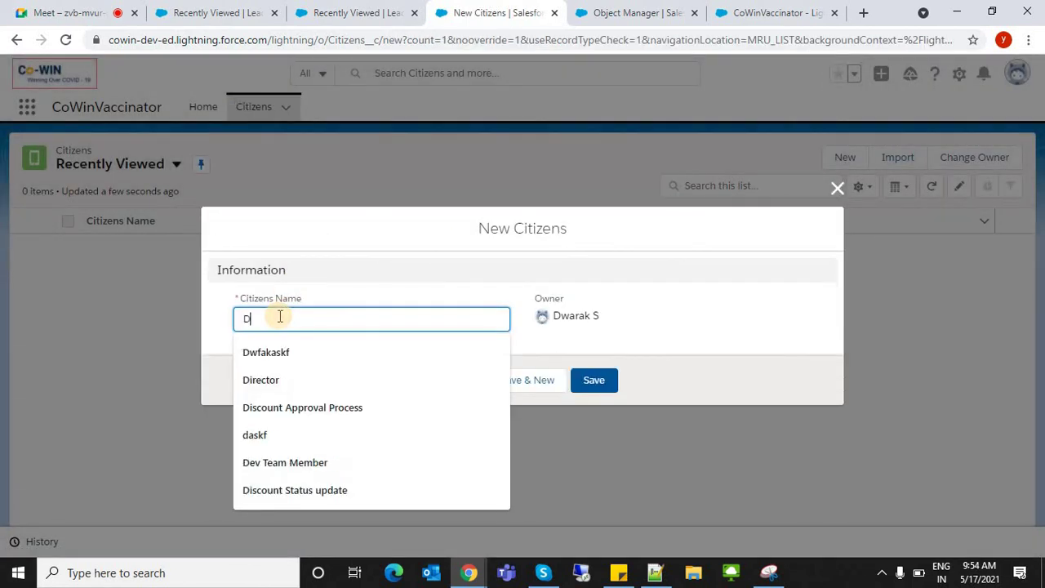
{"action": "type", "text": "WARAK"}
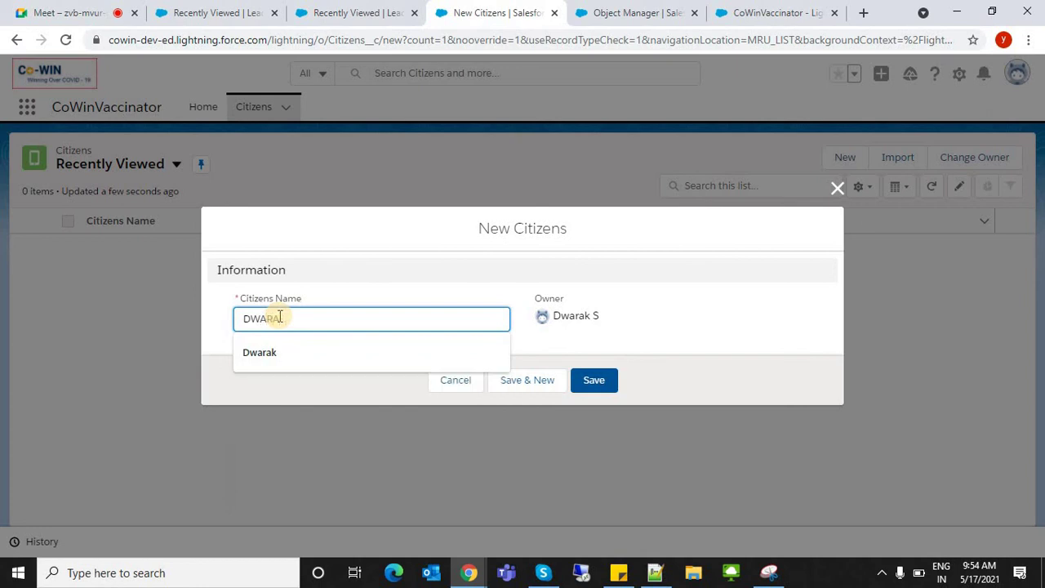
{"action": "key", "text": "BackSpace"}
{"action": "key", "text": "BackSpace"}
{"action": "key", "text": "BackSpace"}
{"action": "key", "text": "BackSpace"}
{"action": "key", "text": "BackSpace"}
{"action": "type", "text": "warak"}
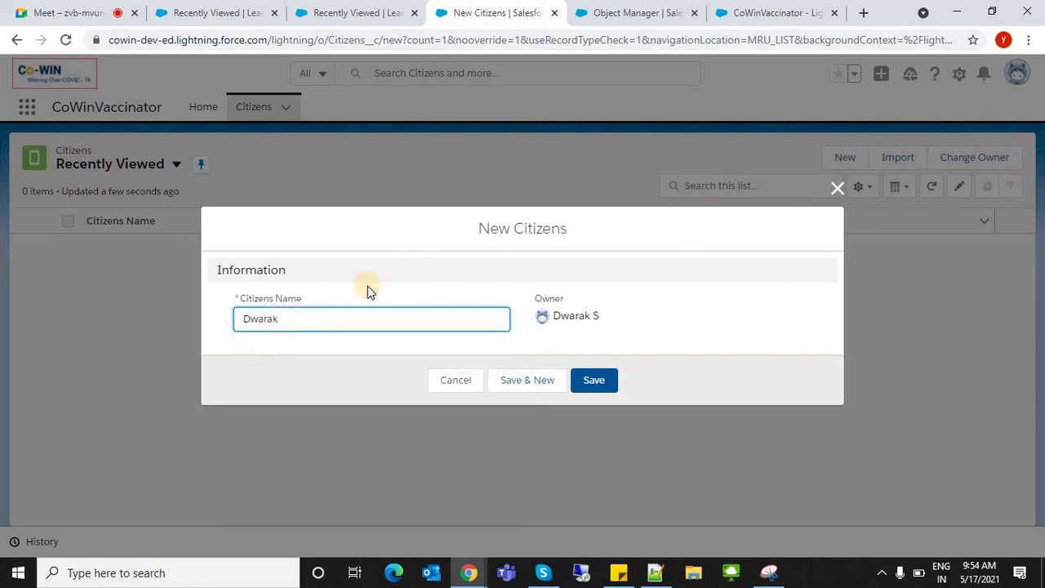
{"action": "left_click", "coordinate": [368, 286]}
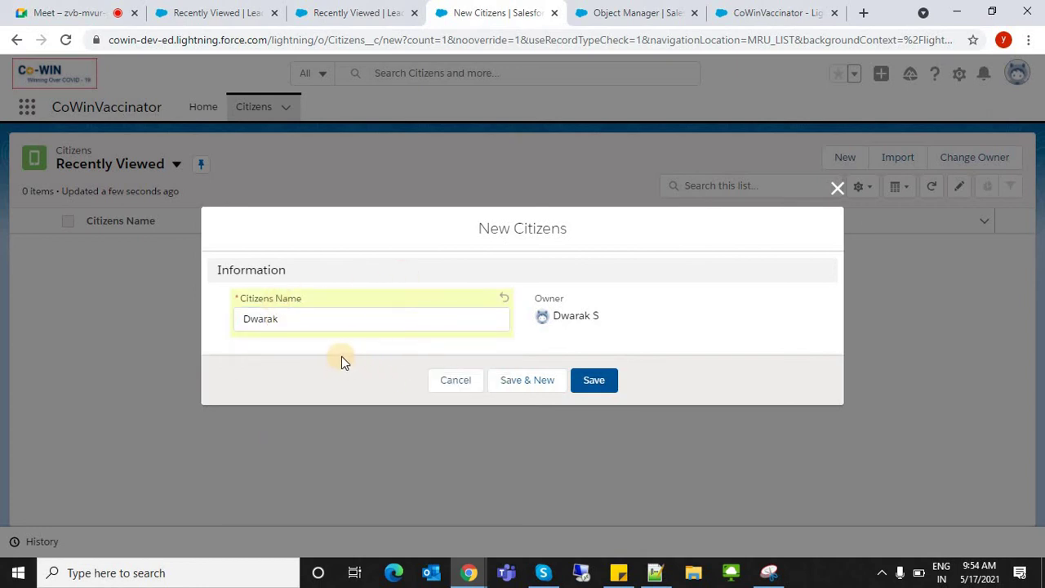
{"action": "left_click", "coordinate": [605, 382]}
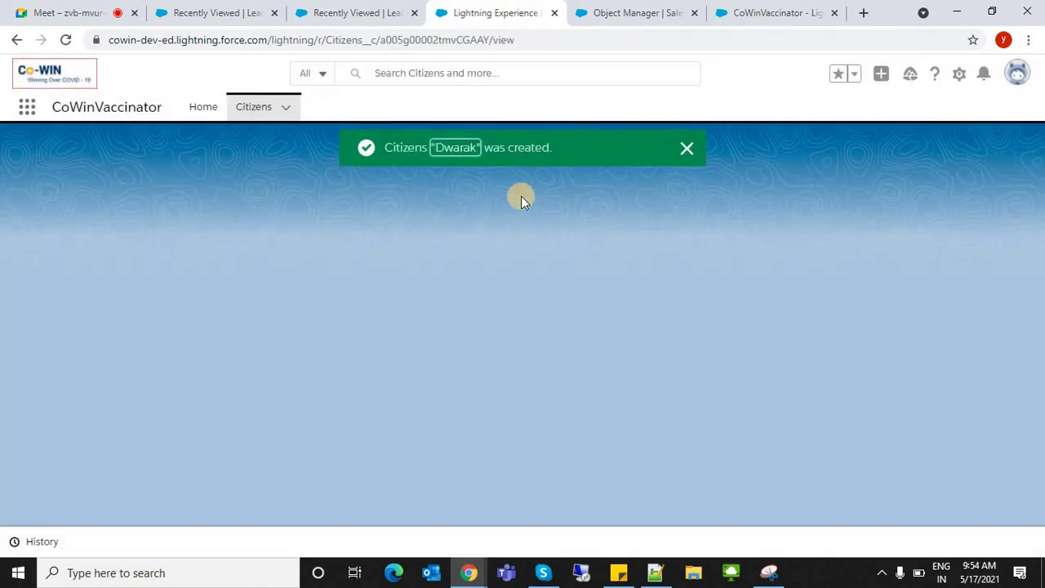
- Open the record for editing, cancel without changes, and return to Object Manager
{"action": "left_click", "coordinate": [850, 163]}
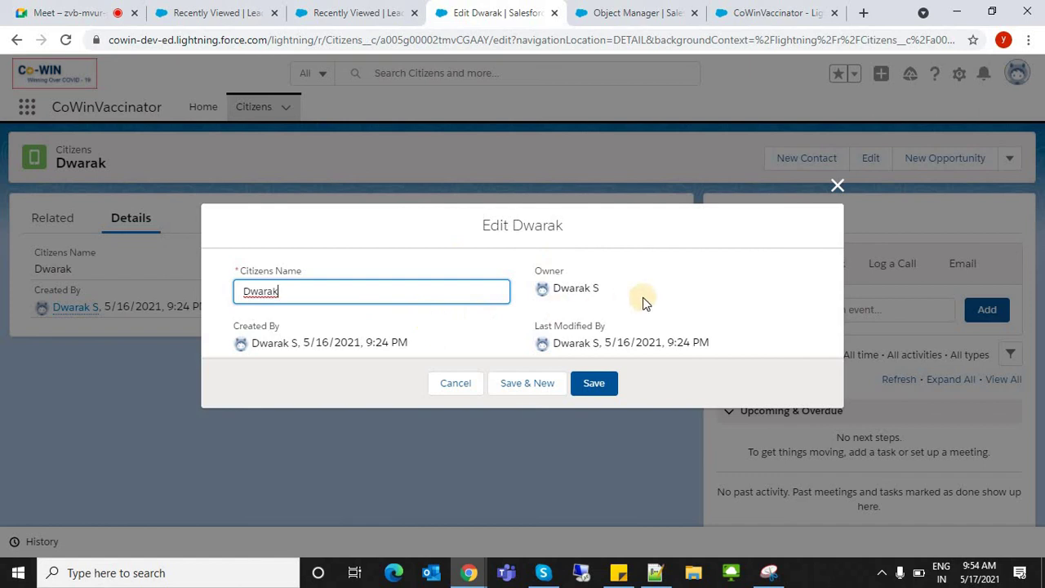
{"action": "left_click", "coordinate": [637, 302]}
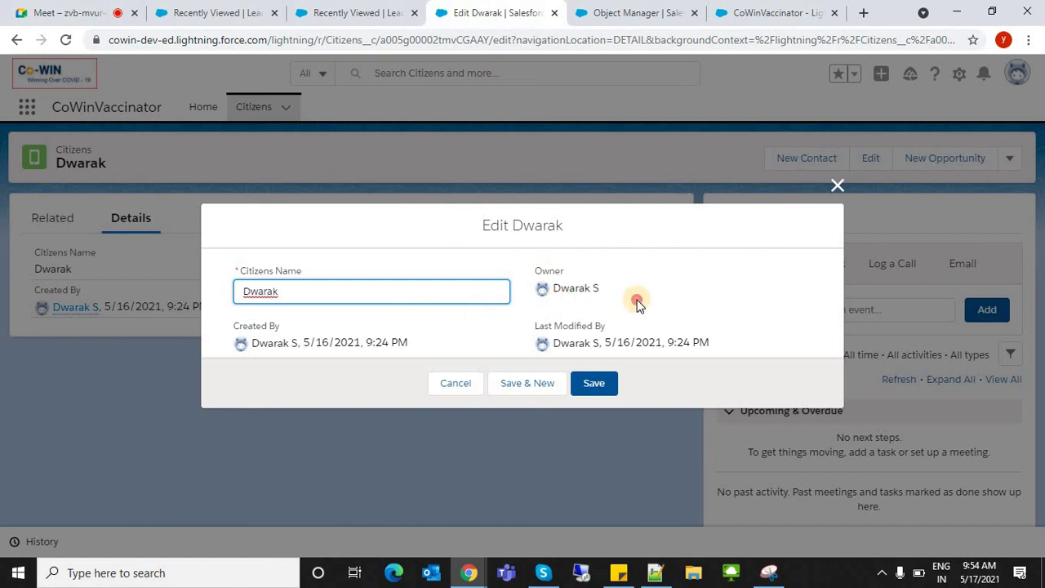
{"action": "left_click", "coordinate": [455, 383]}
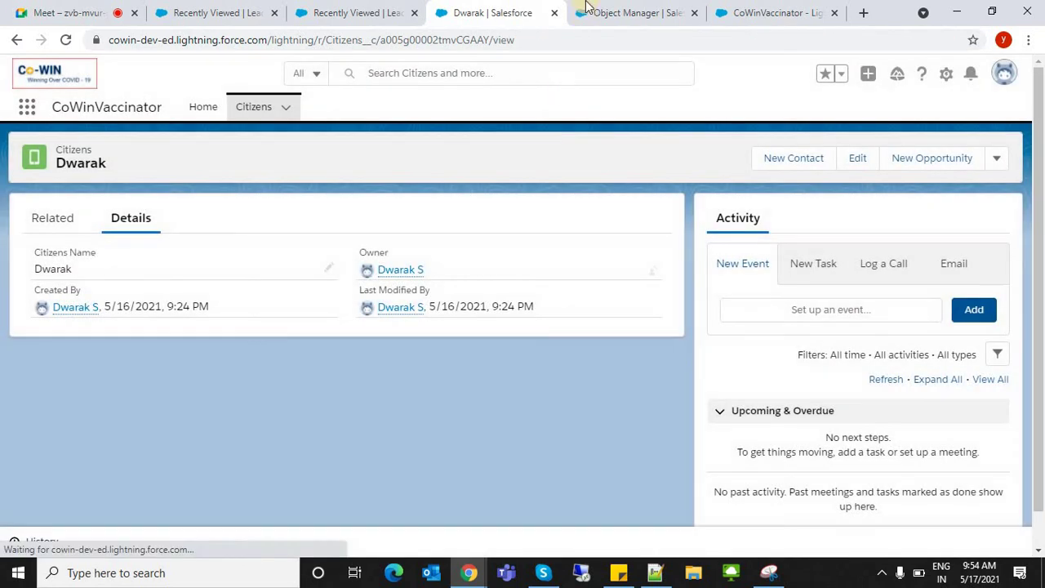
{"action": "left_click", "coordinate": [596, 12]}
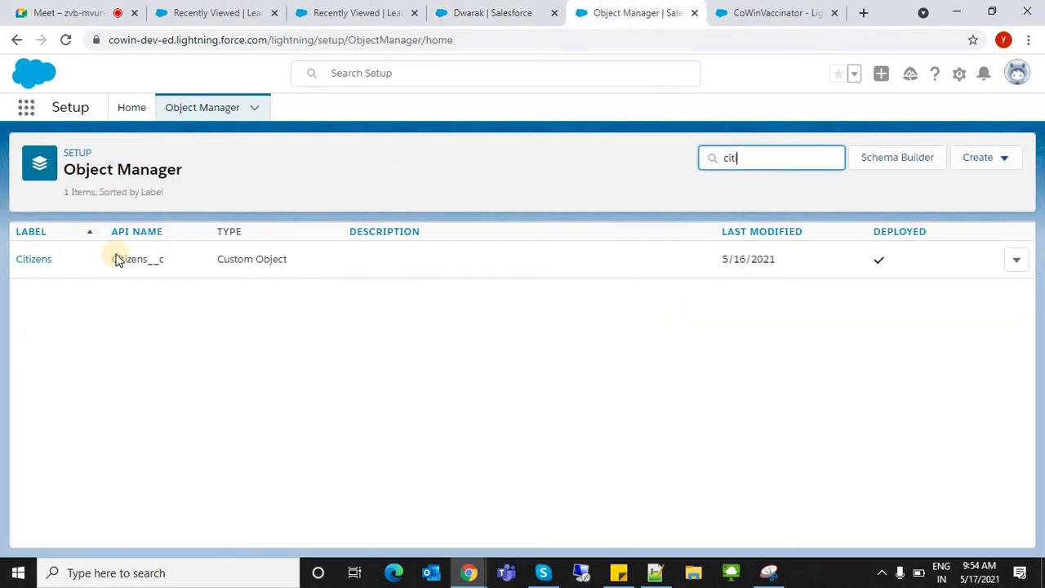
- Open Citizens' Fields & Relationships and begin a new custom field
{"action": "left_click", "coordinate": [41, 262]}
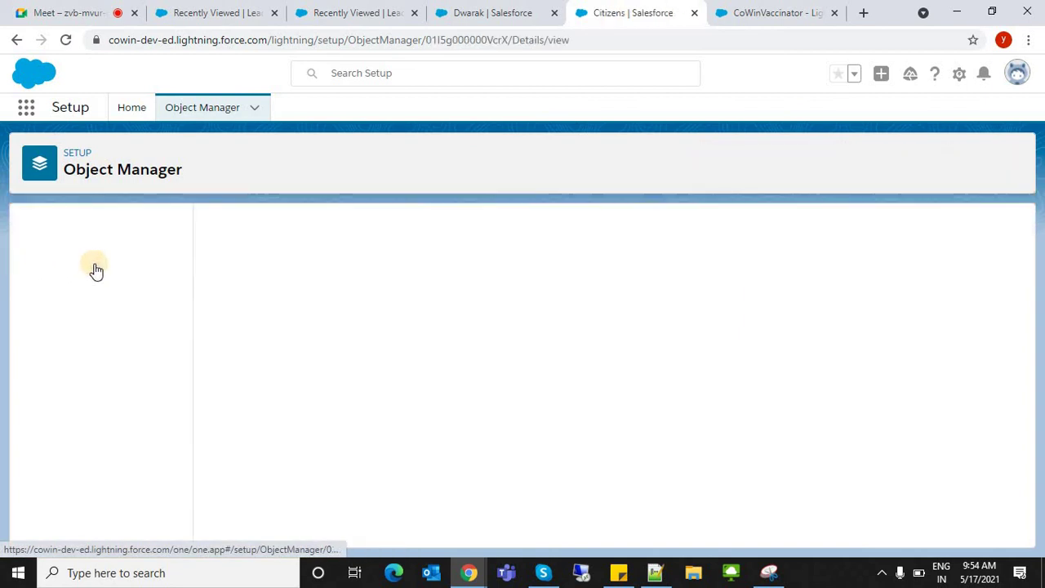
{"action": "left_click", "coordinate": [80, 261]}
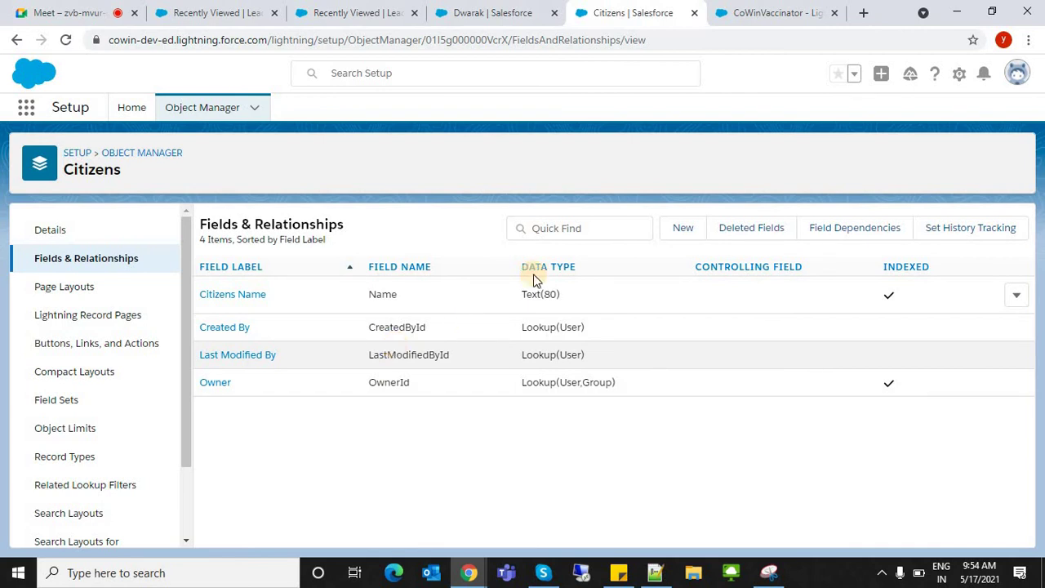
{"action": "left_click", "coordinate": [666, 239]}
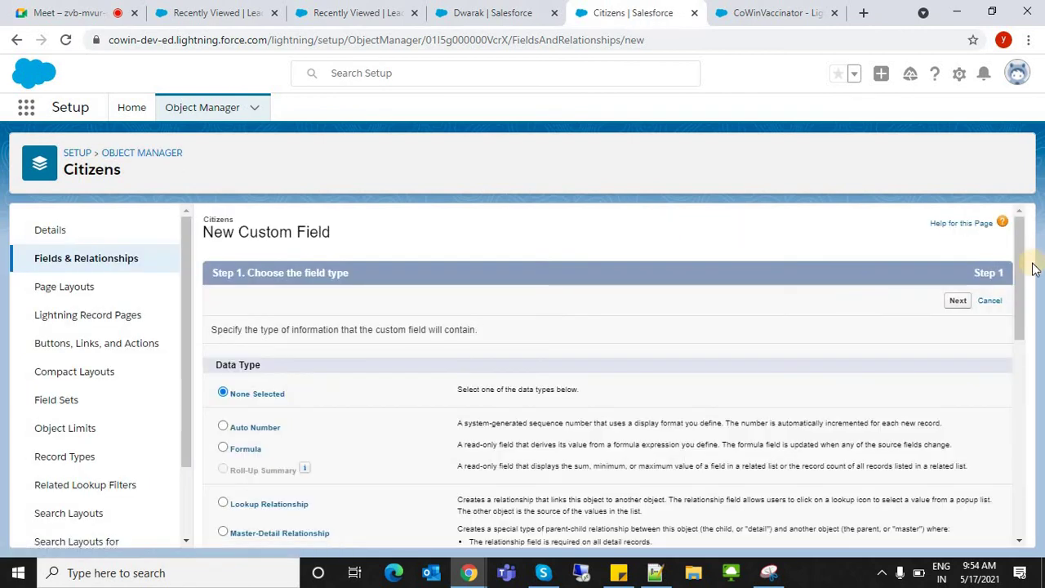
- Add a Phone-type field labelled Phone with default security and layout, then Save & New
{"action": "left_click", "coordinate": [1012, 402]}
{"action": "left_click_drag", "start_coordinate": [1008, 431], "coordinate": [1009, 471]}
{"action": "left_click", "coordinate": [241, 356]}
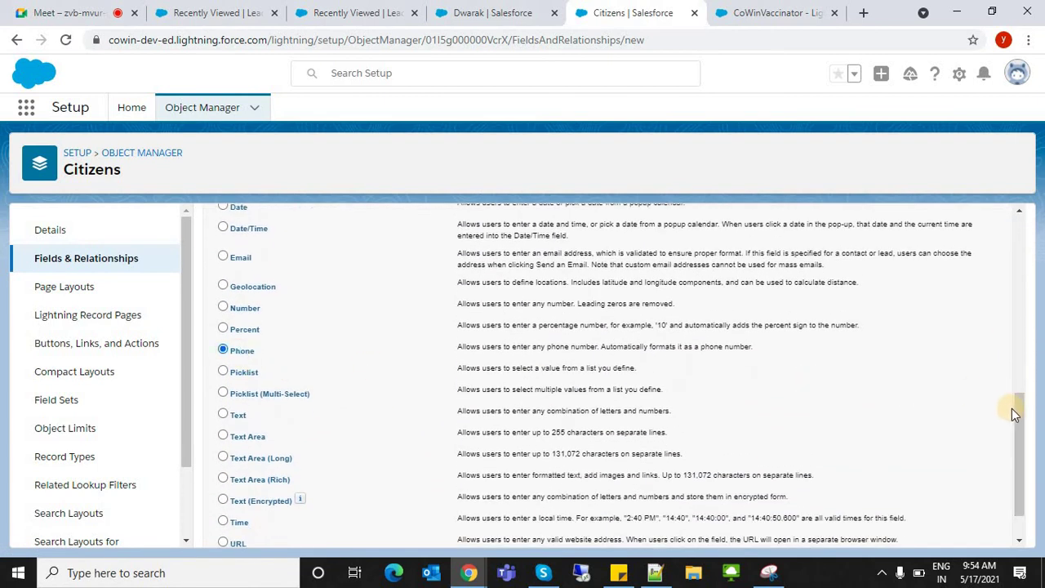
{"action": "left_click_drag", "start_coordinate": [1018, 411], "coordinate": [960, 535]}
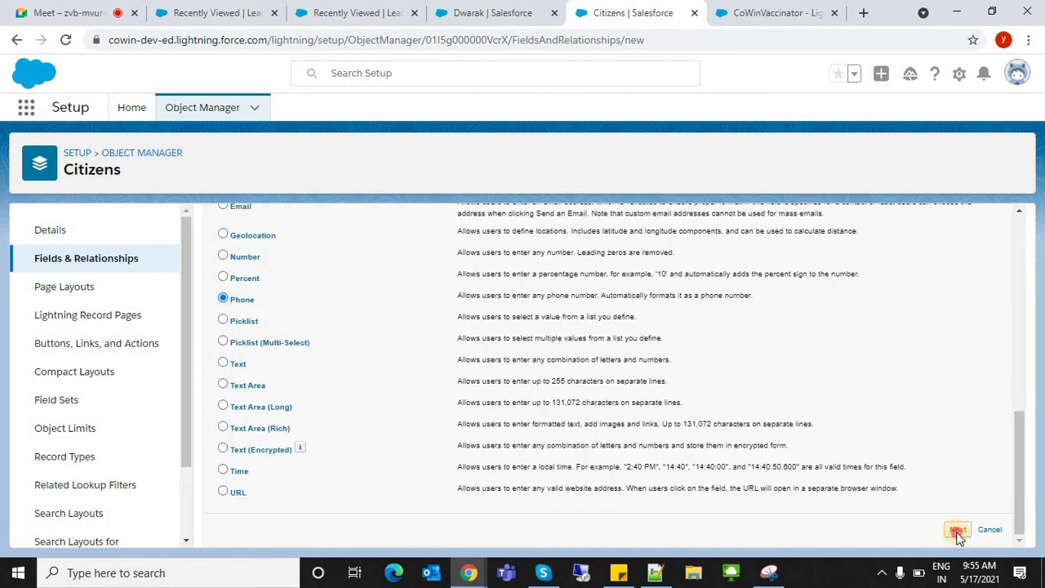
{"action": "left_click", "coordinate": [958, 530]}
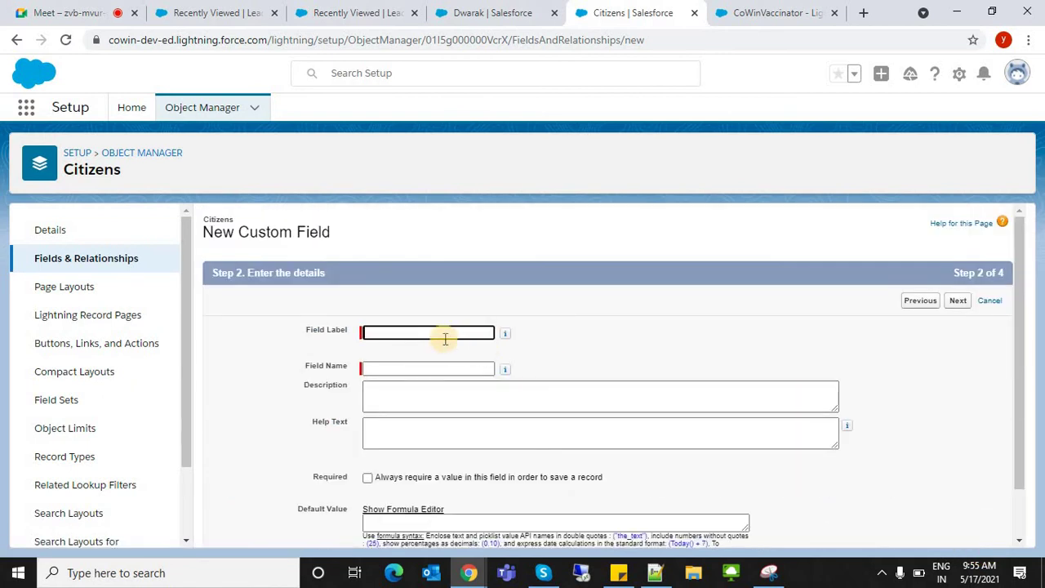
{"action": "type", "text": "Phone"}
{"action": "key", "text": "Tab"}
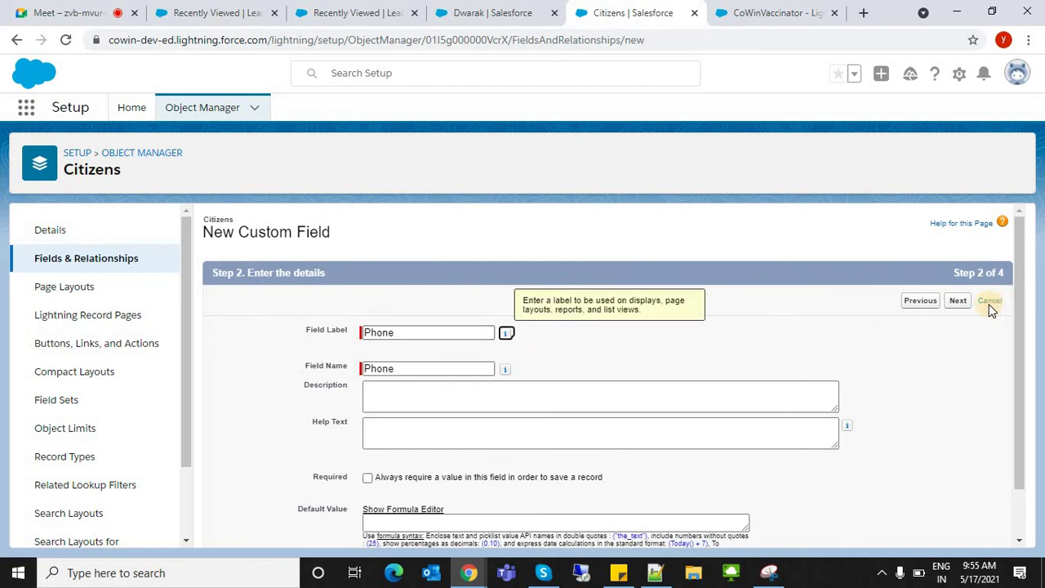
{"action": "left_click", "coordinate": [957, 301]}
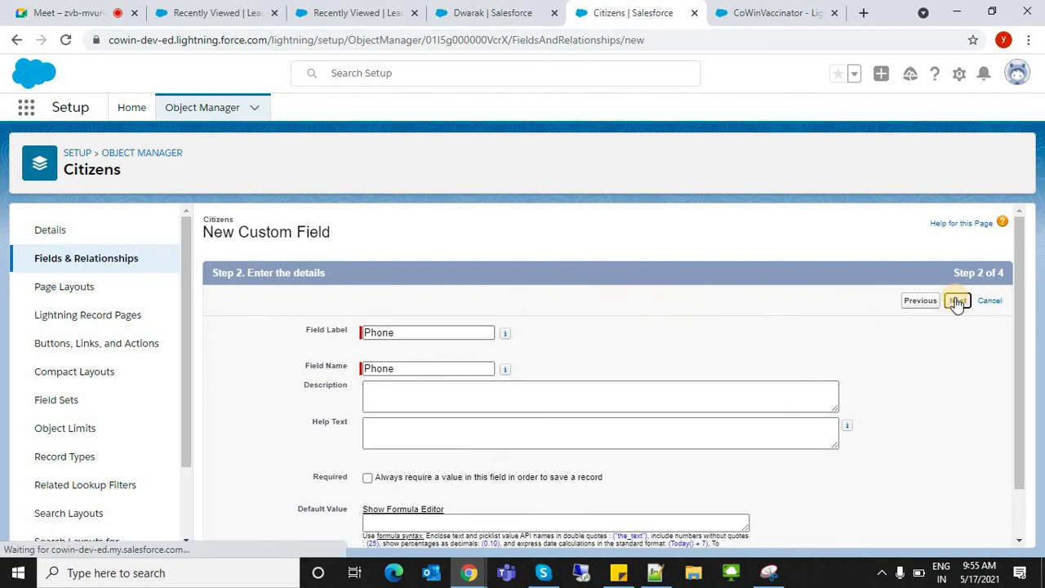
{"action": "left_click", "coordinate": [957, 301]}
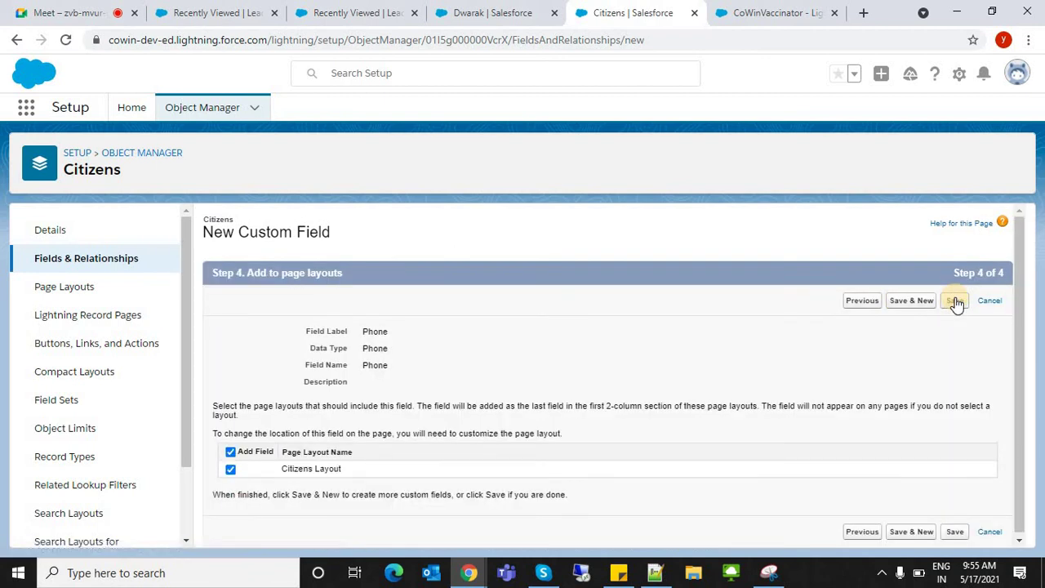
{"action": "left_click", "coordinate": [901, 302]}
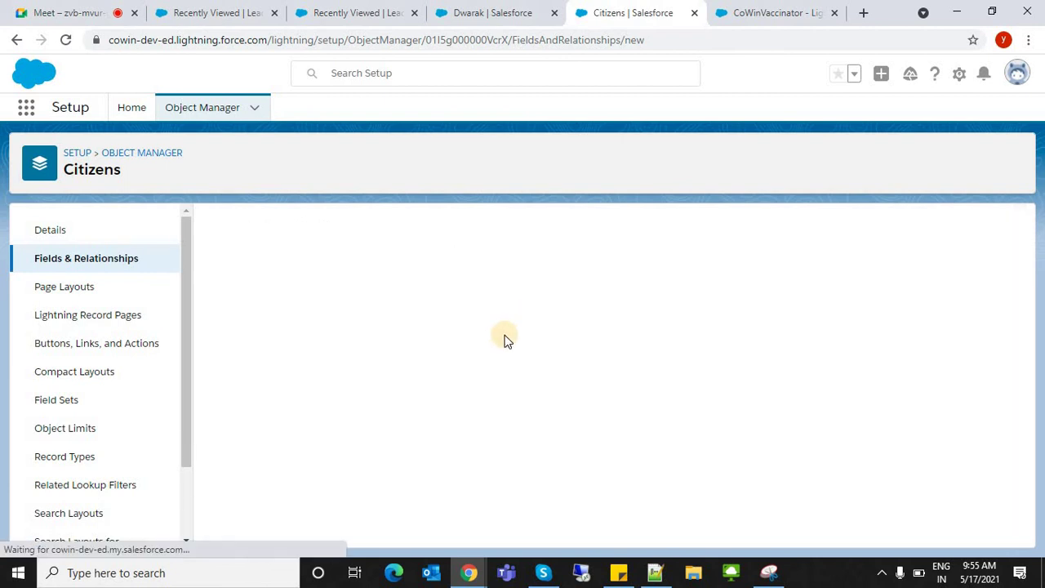
- Choose Email as the data type for a new Citizens custom field
{"action": "left_click", "coordinate": [1020, 438]}
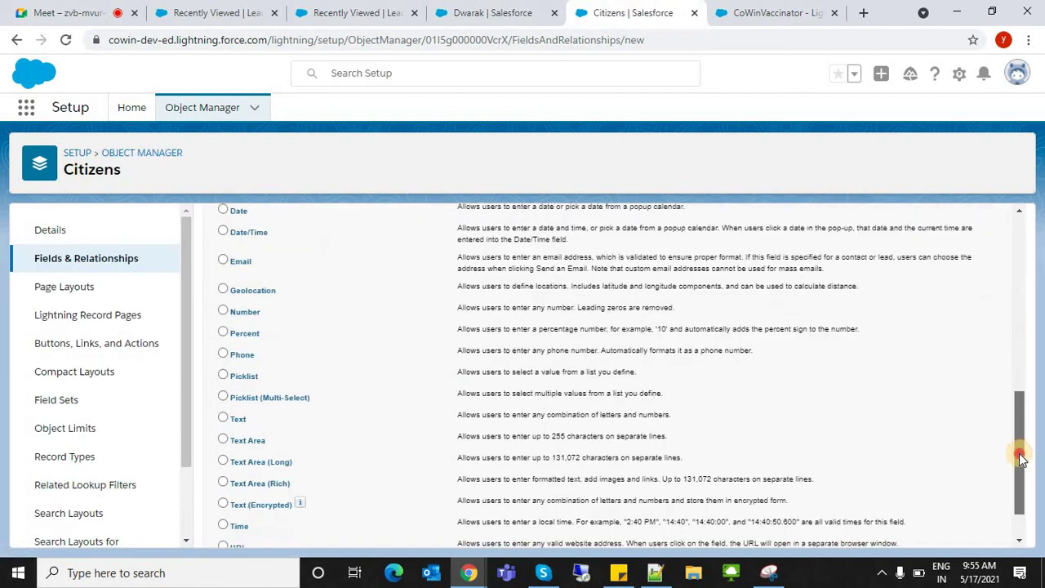
{"action": "scroll", "coordinate": [303, 341], "scroll_direction": "up", "scroll_amount": 2}
{"action": "left_click", "coordinate": [245, 376]}
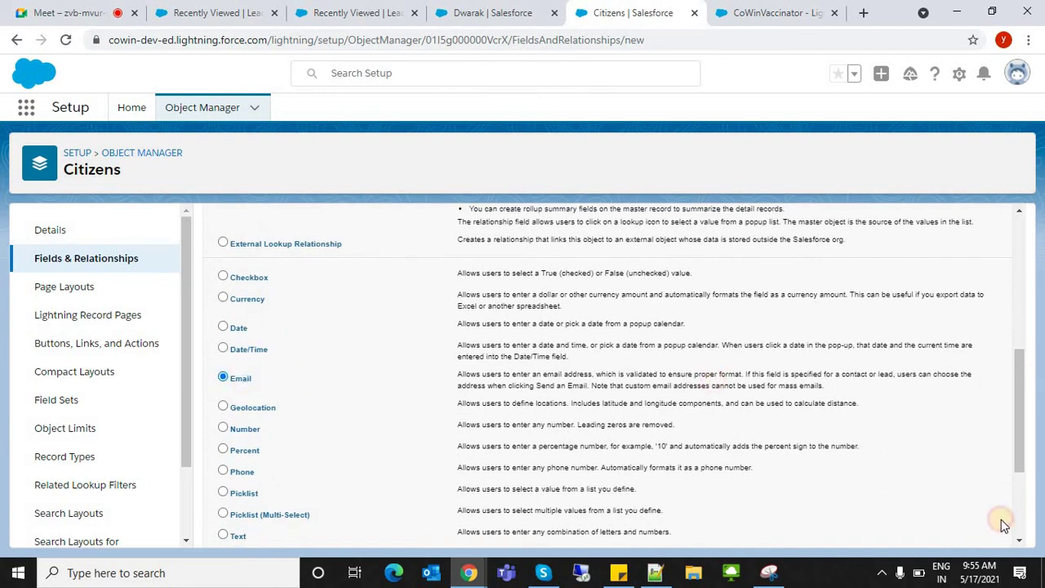
{"action": "scroll", "coordinate": [1001, 519], "scroll_direction": "down", "scroll_amount": 3}
{"action": "left_click", "coordinate": [954, 531]}
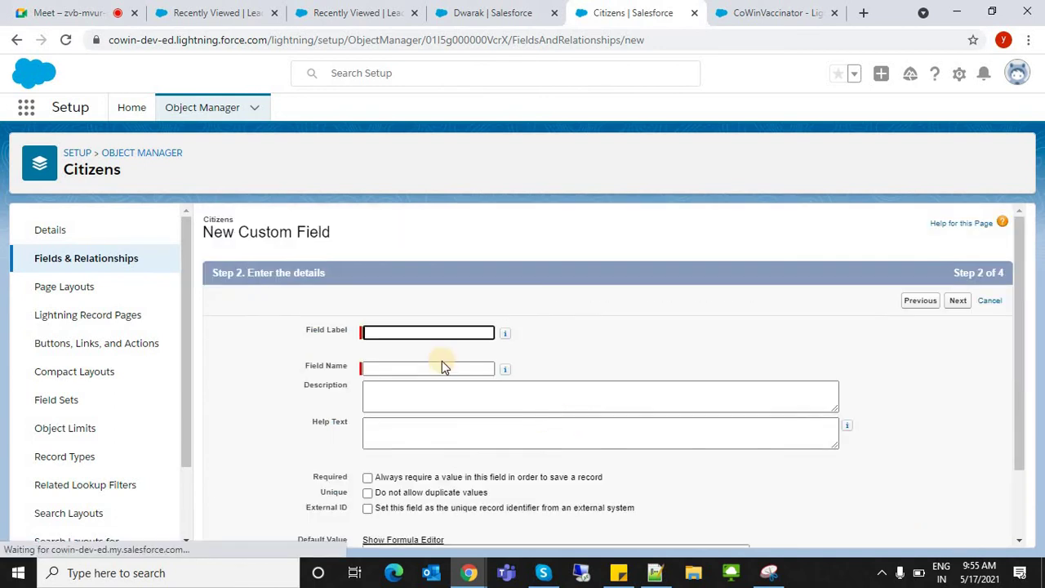
- Label the field 'Email', accept default visibility and layouts, and begin another custom field
{"action": "left_click", "coordinate": [409, 333]}
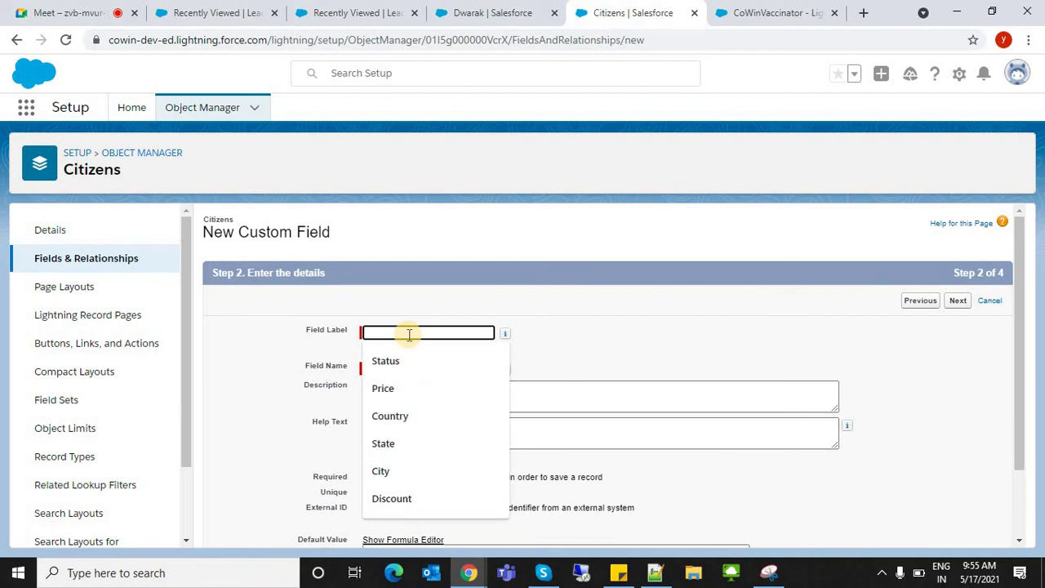
{"action": "type", "text": "D"}
{"action": "key", "text": "BackSpace"}
{"action": "type", "text": "Email"}
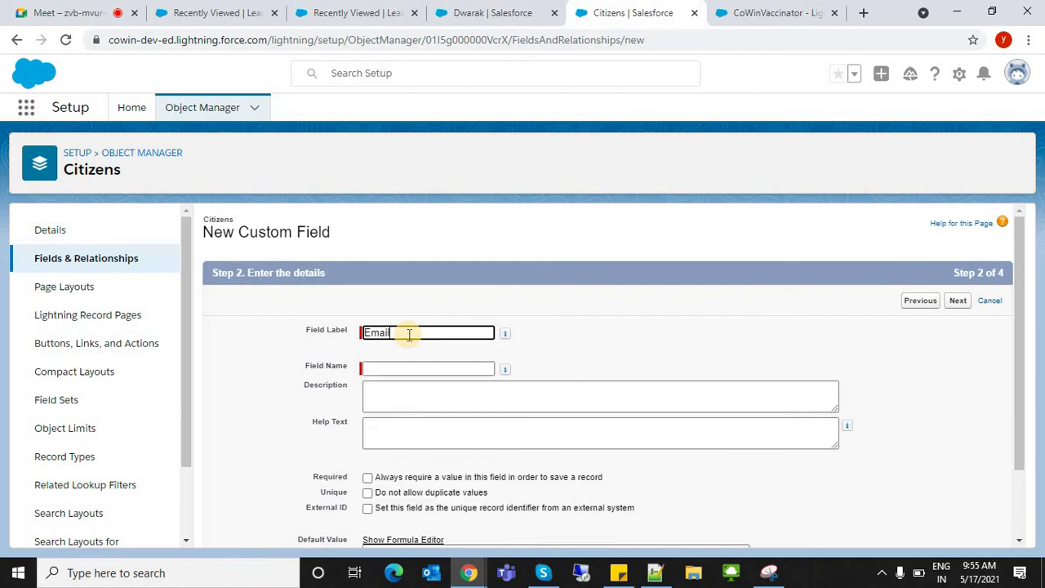
{"action": "key", "text": "Tab"}
{"action": "left_click", "coordinate": [958, 301]}
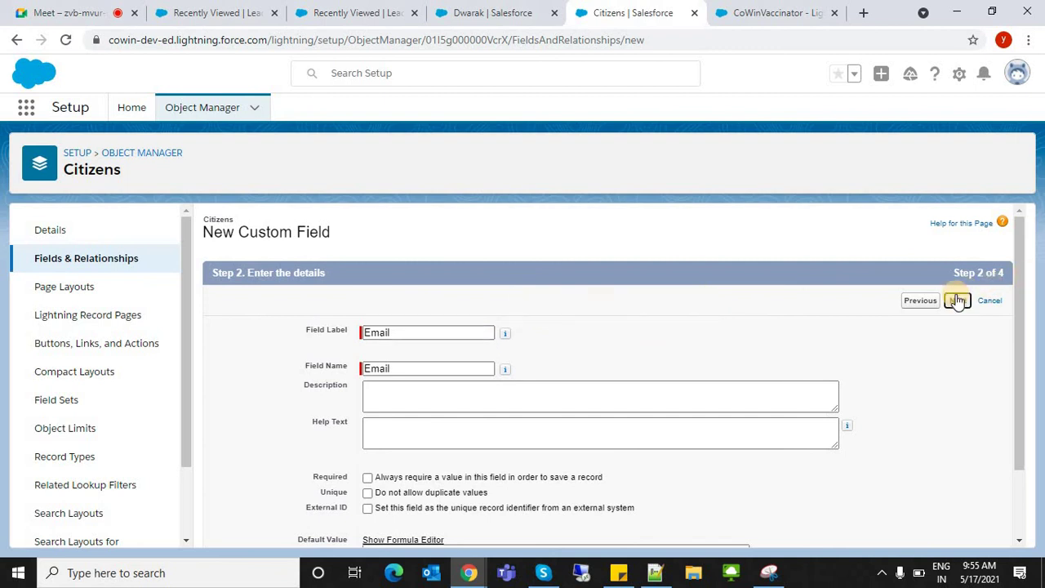
{"action": "left_click", "coordinate": [956, 300]}
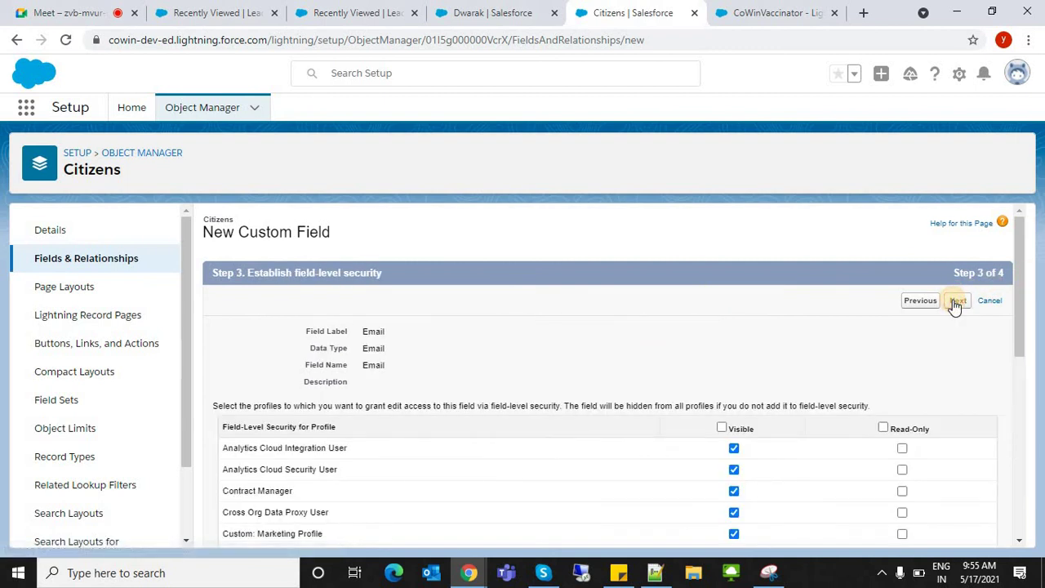
{"action": "left_click", "coordinate": [955, 300]}
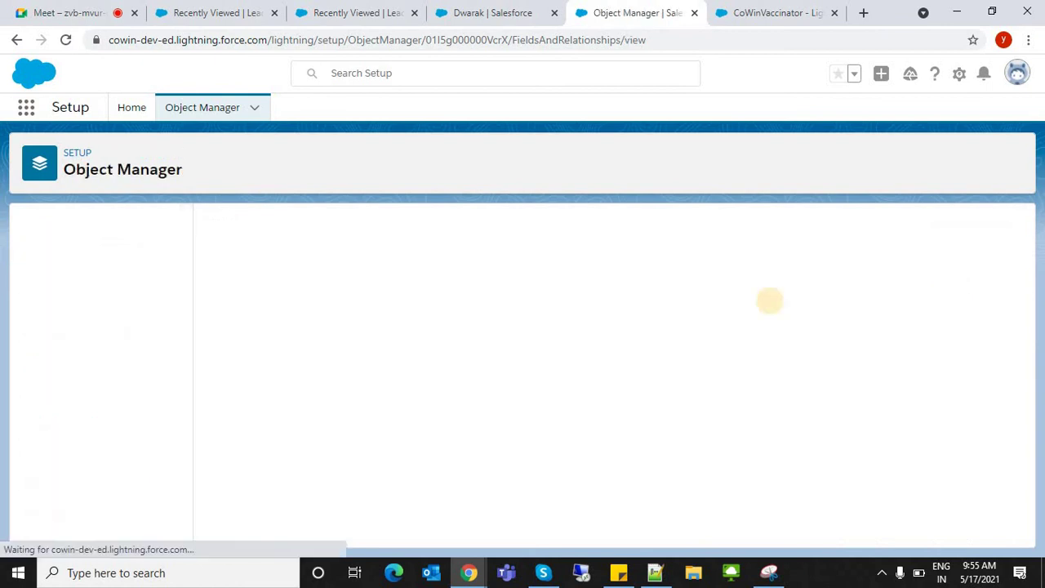
{"action": "left_click", "coordinate": [691, 229]}
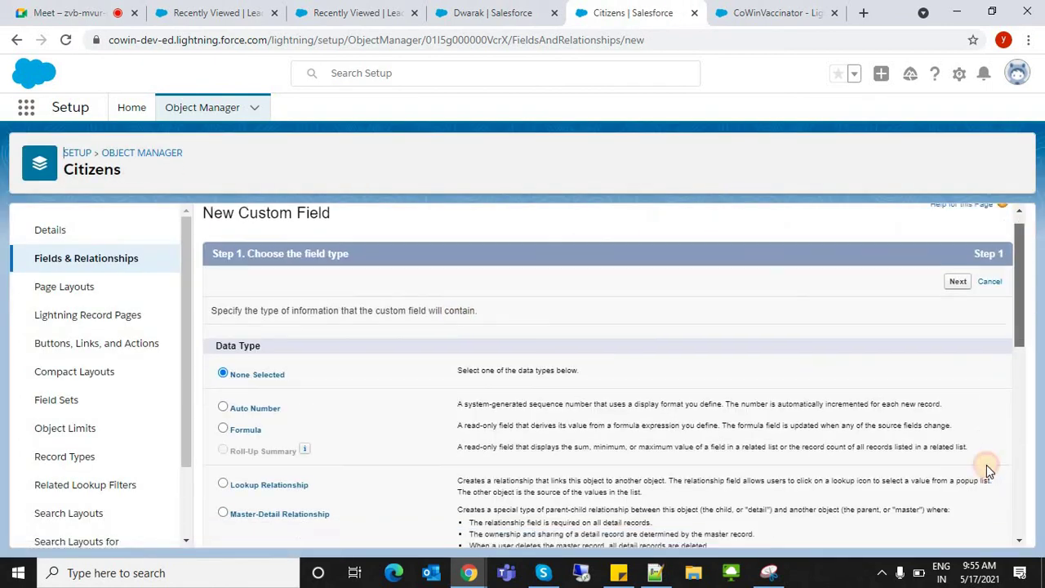
{"action": "scroll", "coordinate": [987, 461], "scroll_direction": "down", "scroll_amount": 6}
- Add a Text Area field labelled 'Address' to Citizens with default visibility and layouts
{"action": "left_click", "coordinate": [247, 386]}
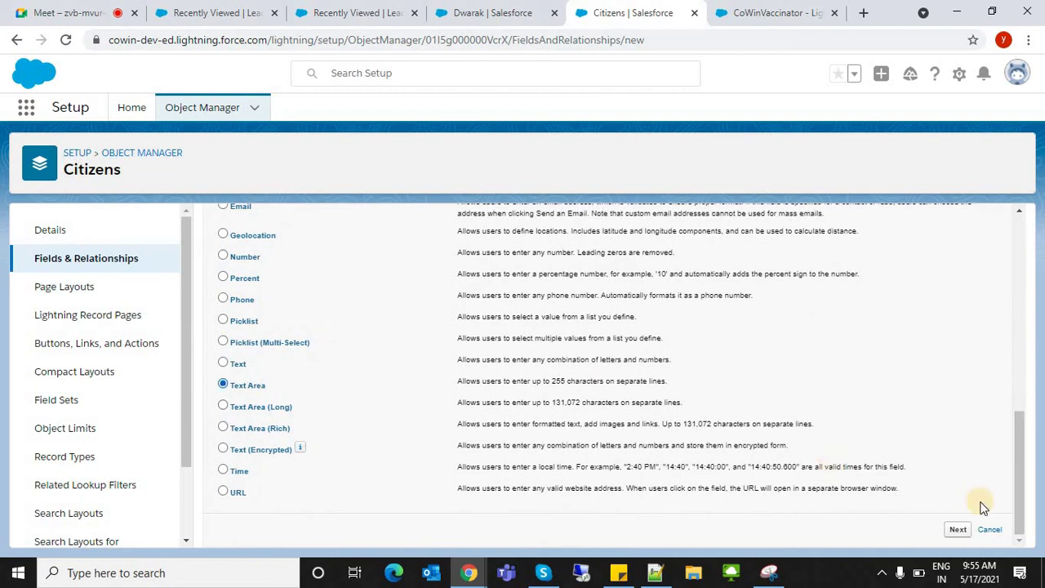
{"action": "left_click", "coordinate": [955, 530]}
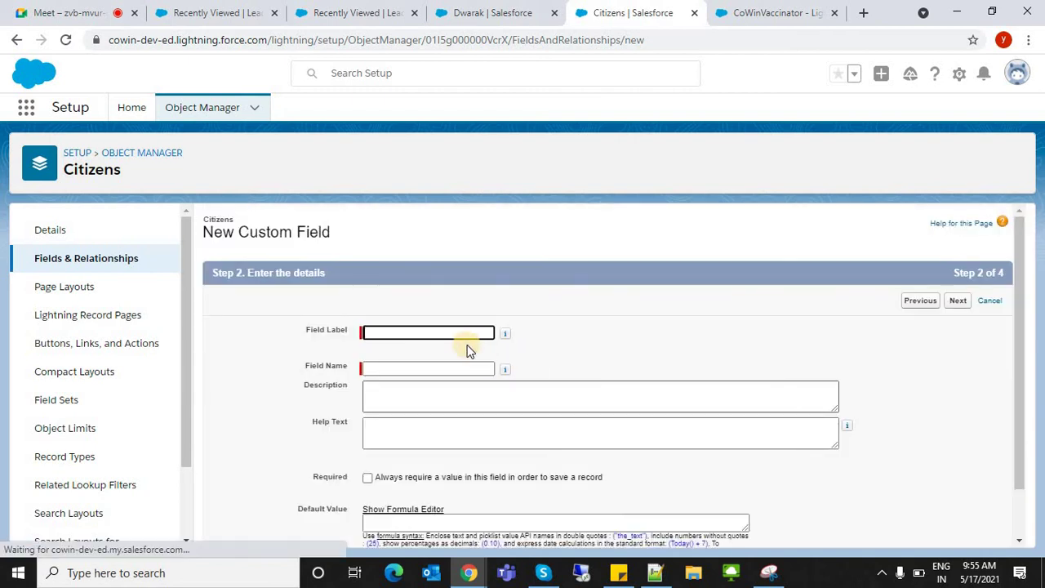
{"action": "left_click", "coordinate": [455, 332]}
{"action": "type", "text": "A"}
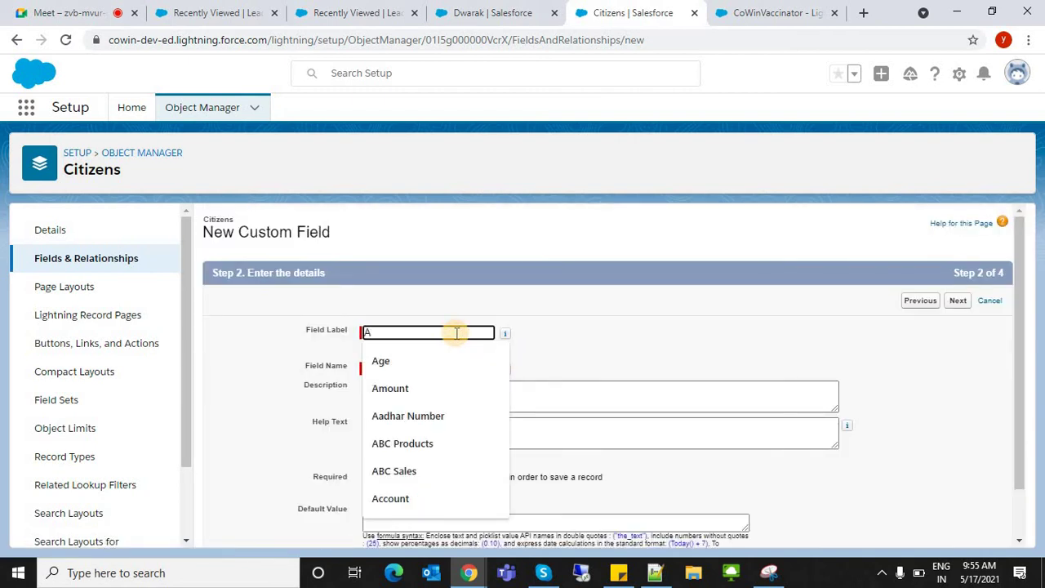
{"action": "type", "text": "ddress"}
{"action": "key", "text": "Tab"}
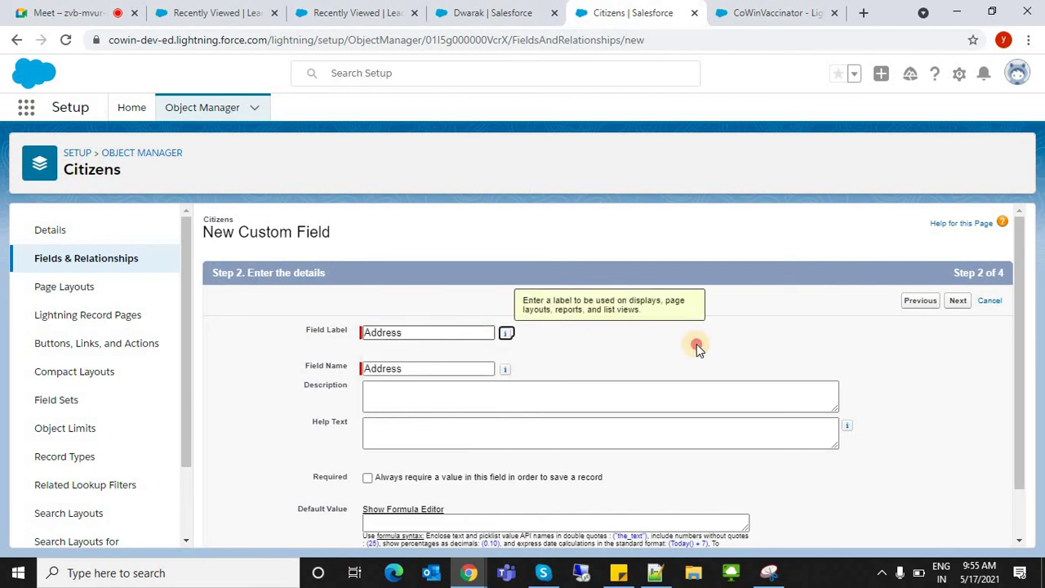
{"action": "left_click", "coordinate": [696, 345]}
{"action": "left_click", "coordinate": [957, 300]}
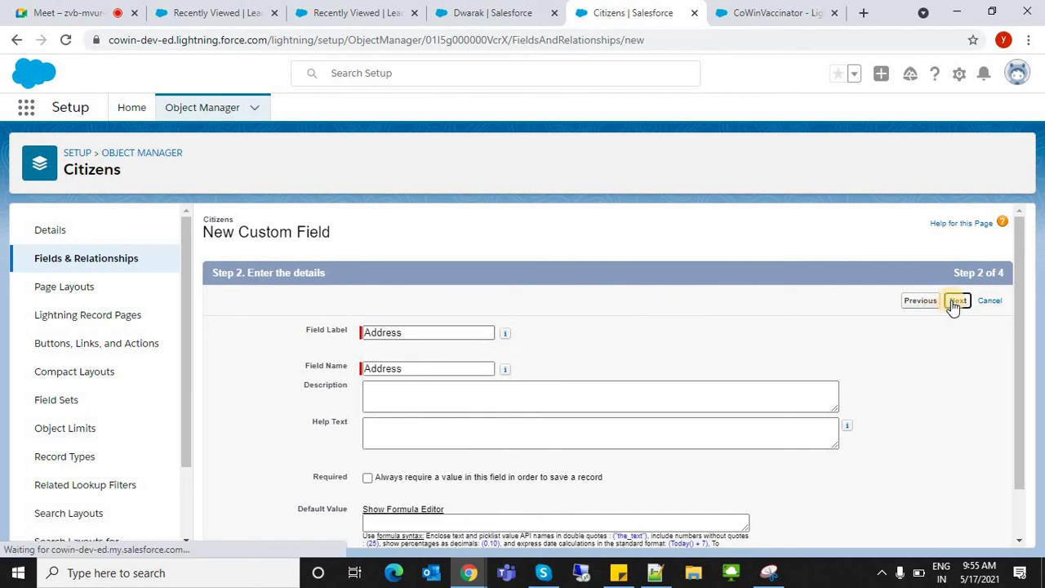
{"action": "left_click", "coordinate": [953, 303]}
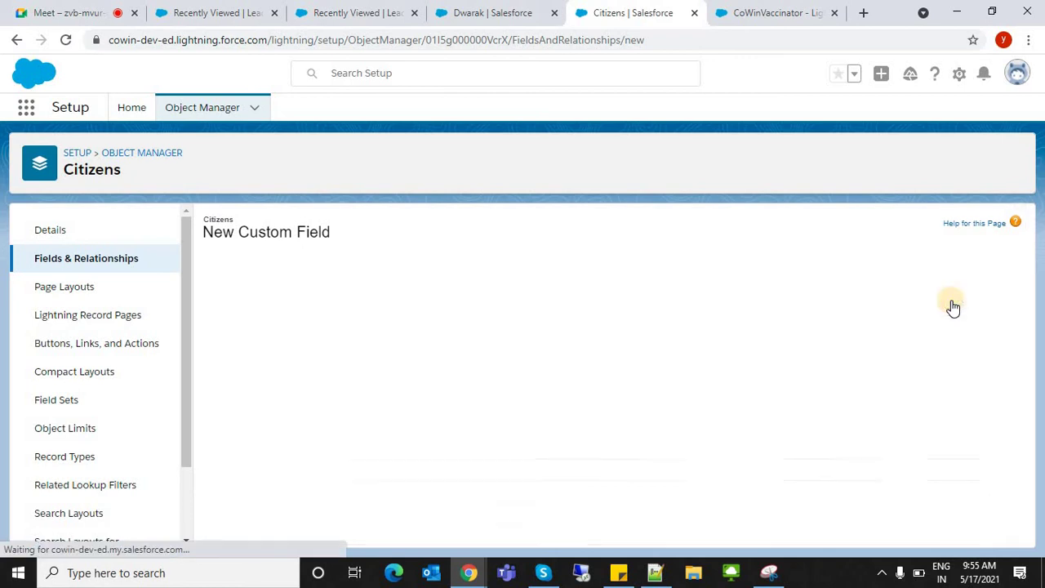
{"action": "left_click", "coordinate": [930, 306]}
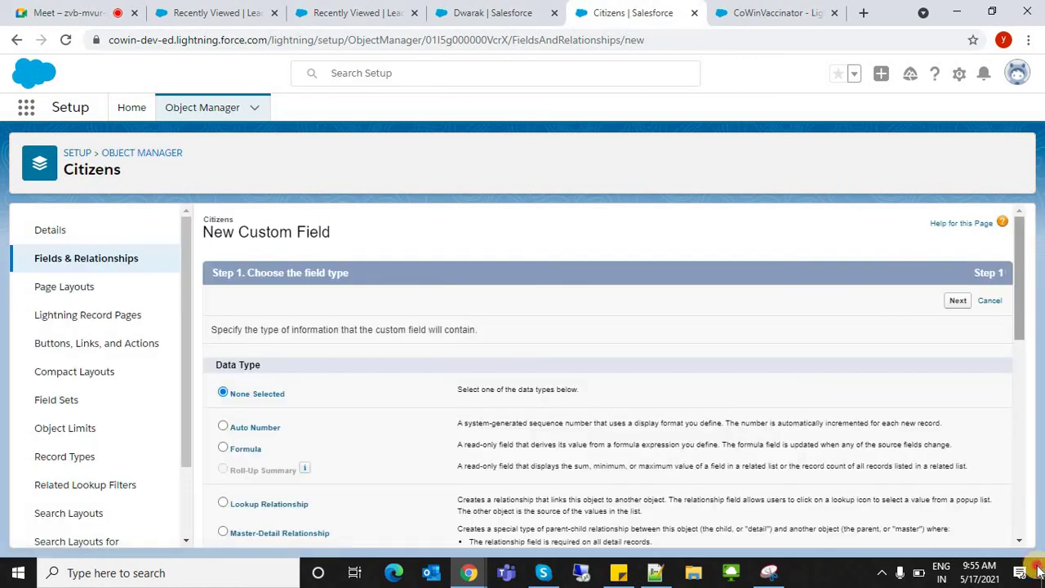
- Add a Text field labelled 'PIN' with length 6, then start another field
{"action": "scroll", "coordinate": [390, 404], "scroll_direction": "down", "scroll_amount": 6}
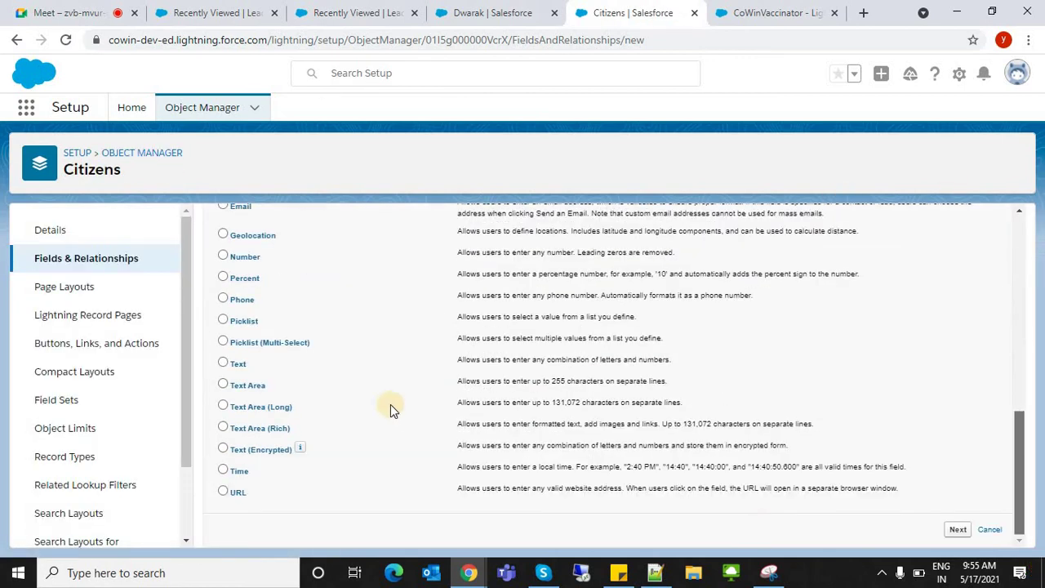
{"action": "left_click", "coordinate": [957, 530]}
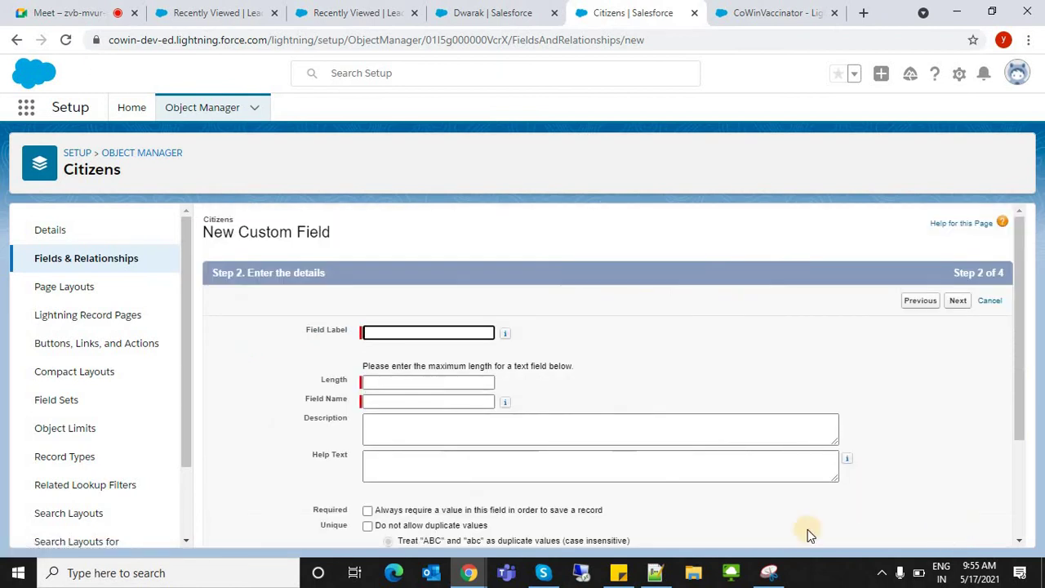
{"action": "left_click", "coordinate": [408, 332]}
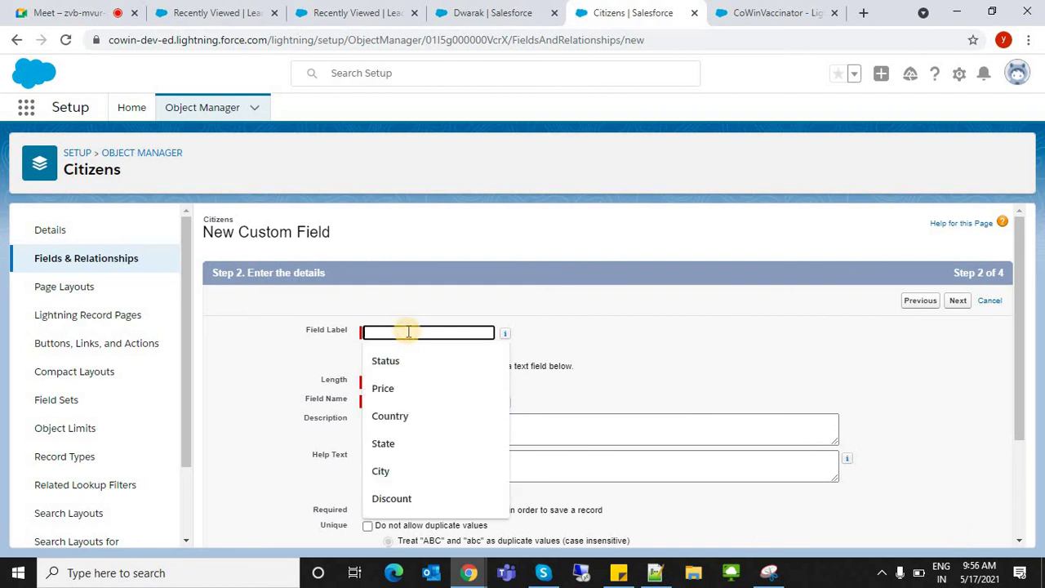
{"action": "type", "text": "PIN"}
{"action": "key", "text": "Tab"}
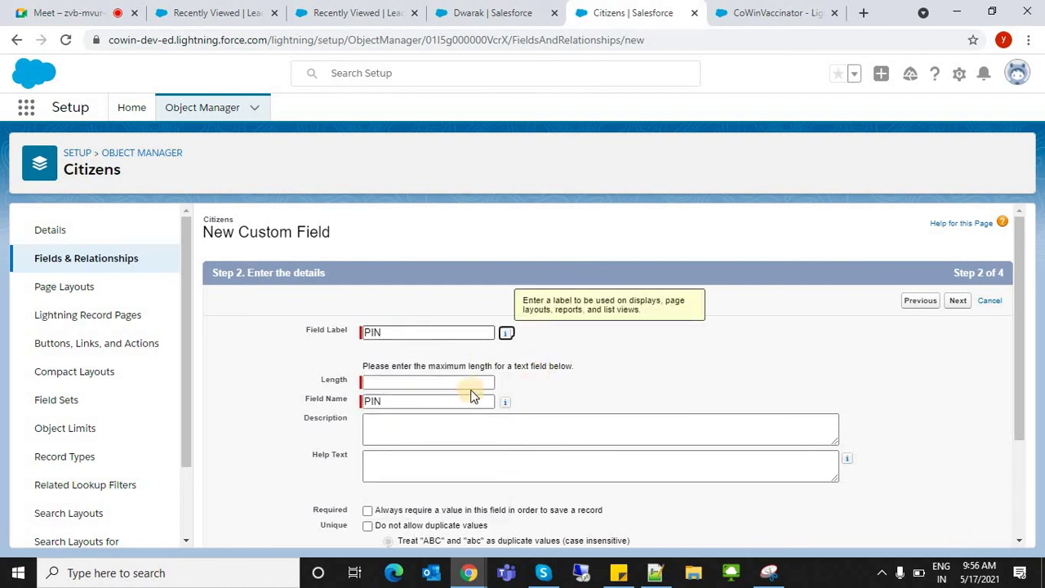
{"action": "left_click", "coordinate": [470, 389]}
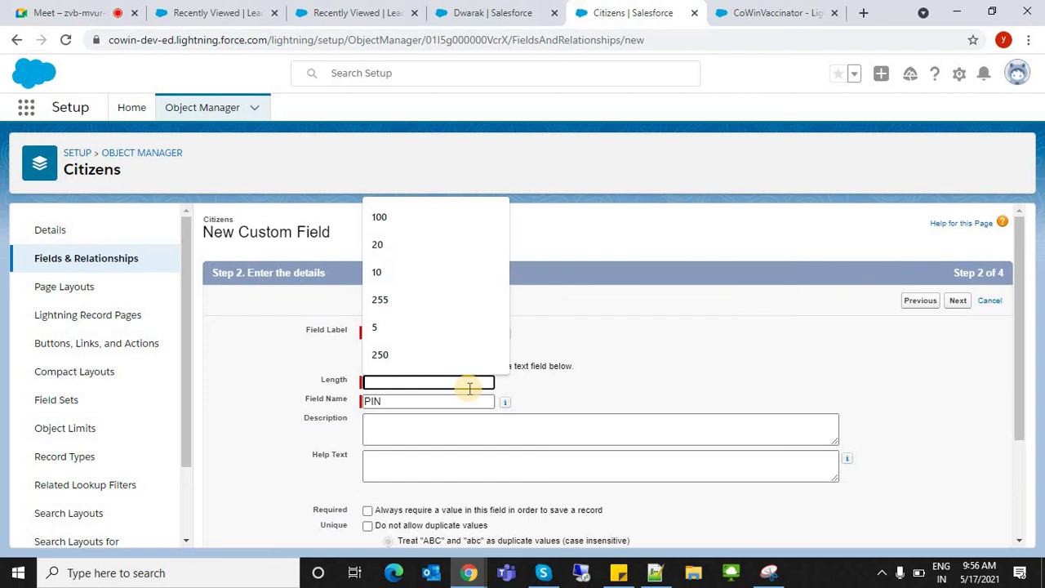
{"action": "type", "text": "6"}
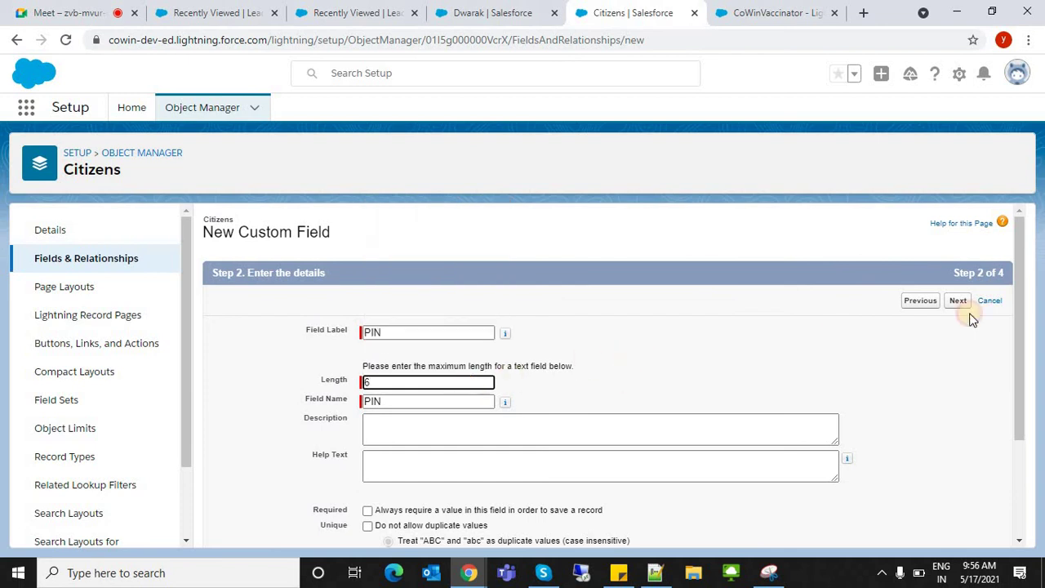
{"action": "left_click", "coordinate": [965, 304]}
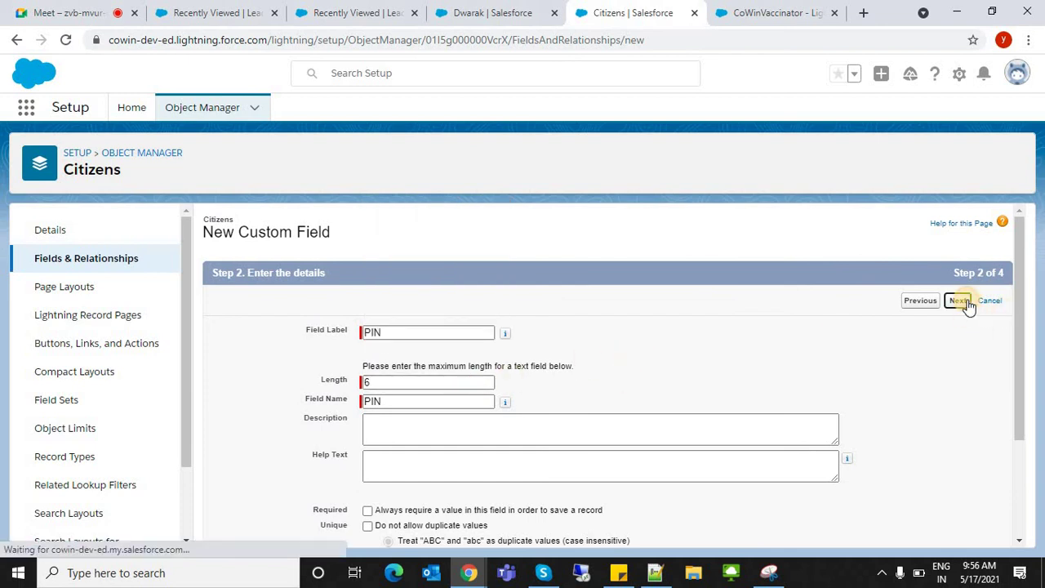
{"action": "left_click", "coordinate": [967, 302]}
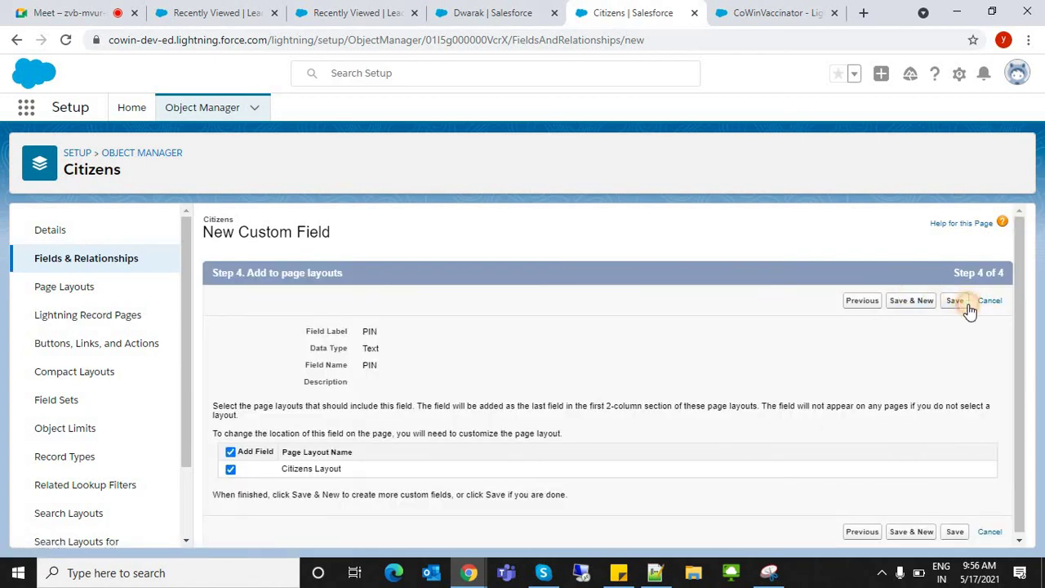
{"action": "left_click", "coordinate": [966, 307]}
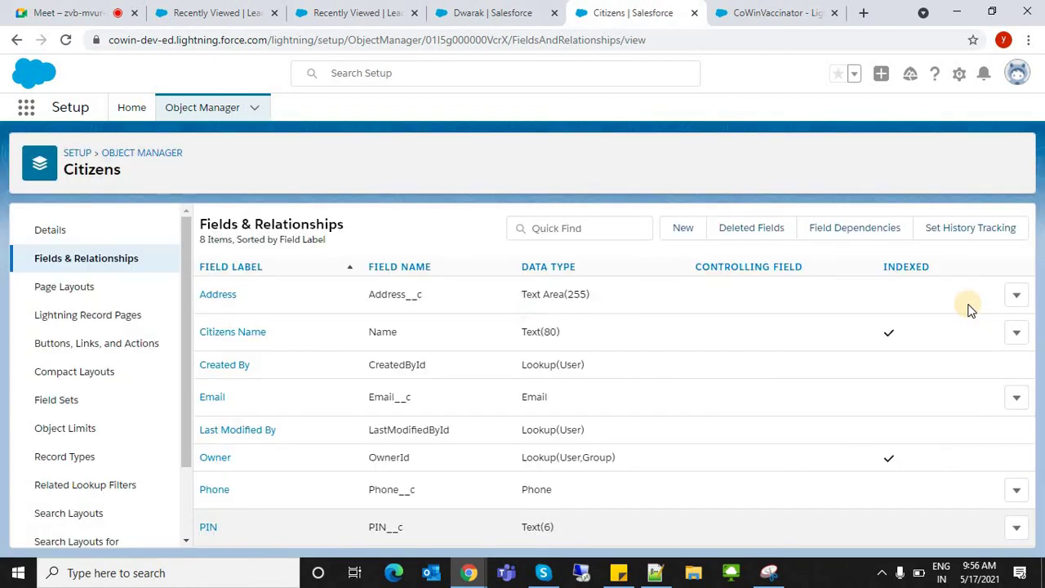
{"action": "left_click", "coordinate": [681, 229]}
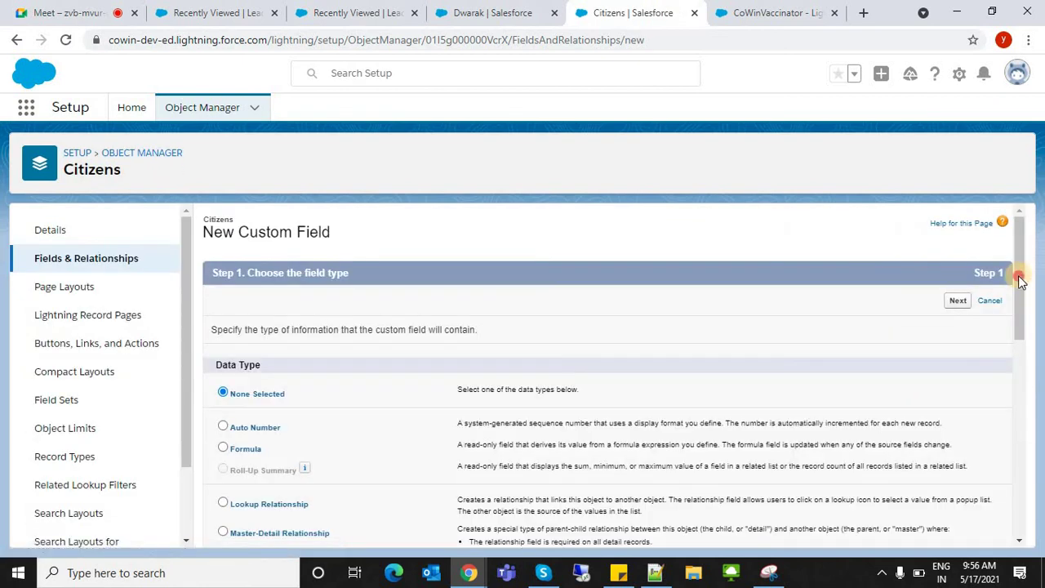
- Create a Date field labelled 'DOB' with default visibility and the Citizens Layout
{"action": "scroll", "coordinate": [1002, 500], "scroll_direction": "down", "scroll_amount": 7}
{"action": "scroll", "coordinate": [947, 401], "scroll_direction": "up", "scroll_amount": 3}
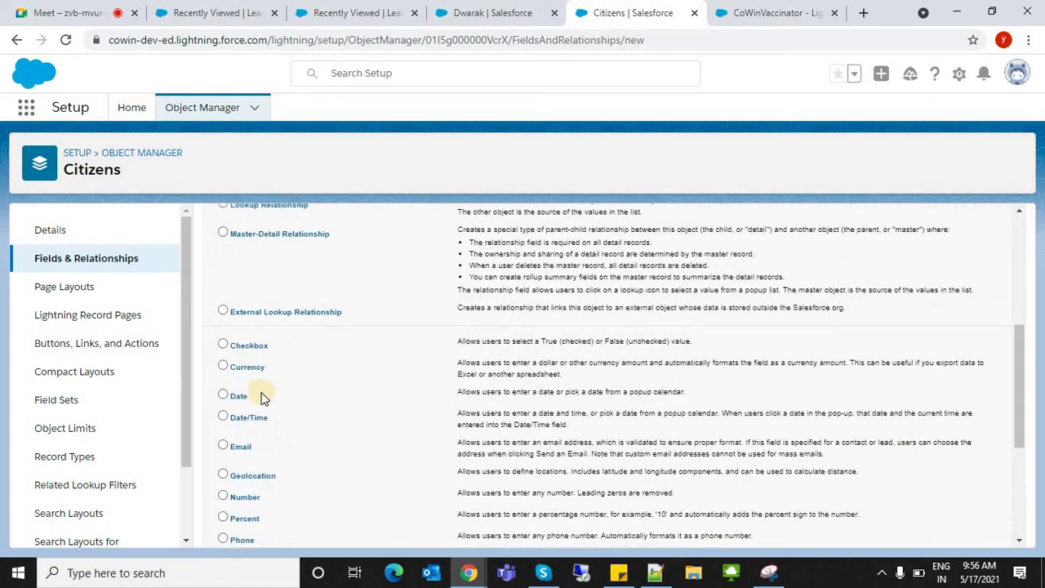
{"action": "left_click", "coordinate": [223, 394]}
{"action": "scroll", "coordinate": [1005, 223], "scroll_direction": "up", "scroll_amount": 4}
{"action": "left_click", "coordinate": [952, 303]}
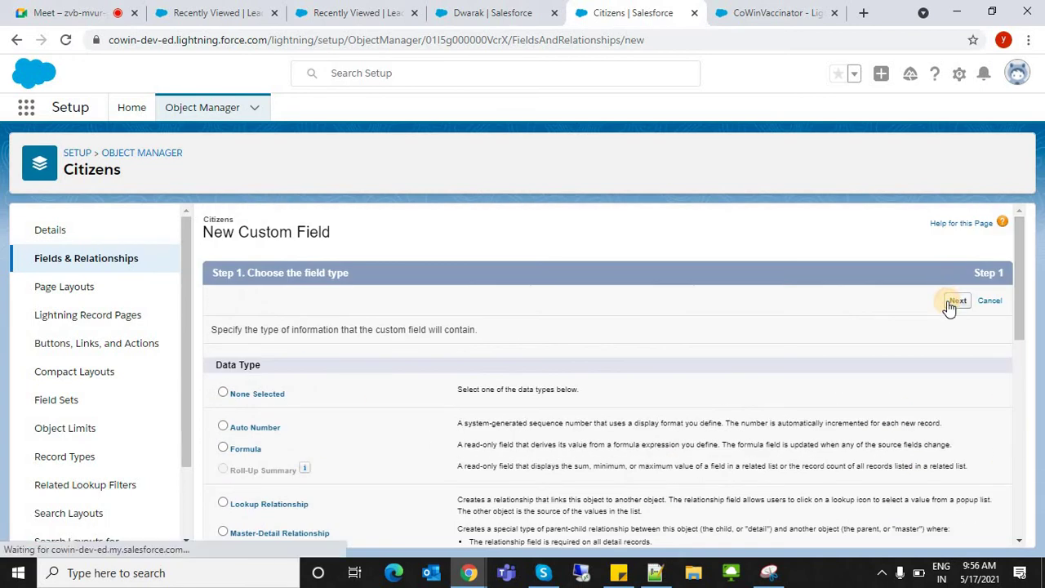
{"action": "left_click", "coordinate": [459, 334]}
{"action": "type", "text": "D"}
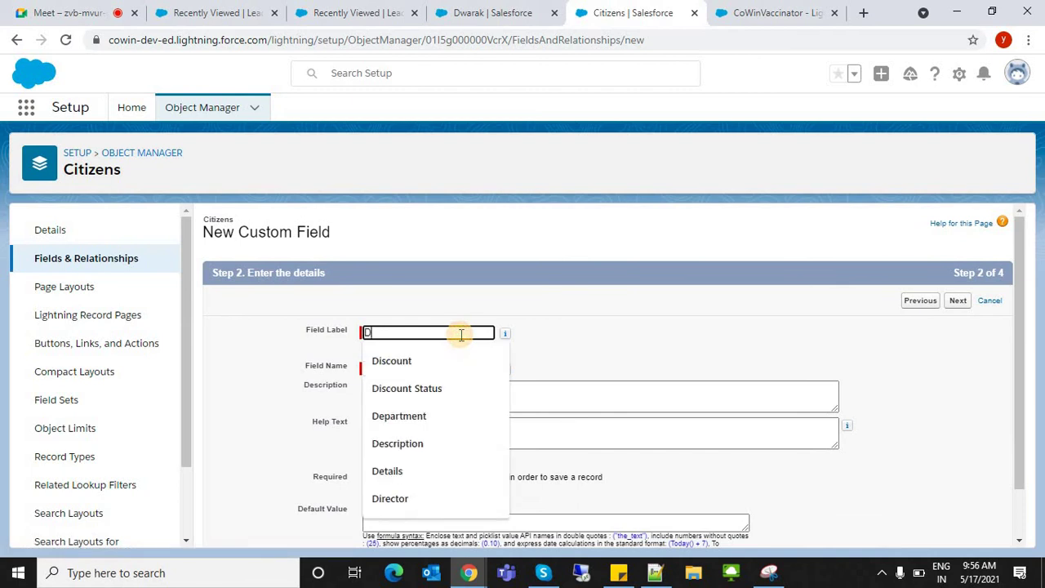
{"action": "type", "text": "OB"}
{"action": "key", "text": "Tab"}
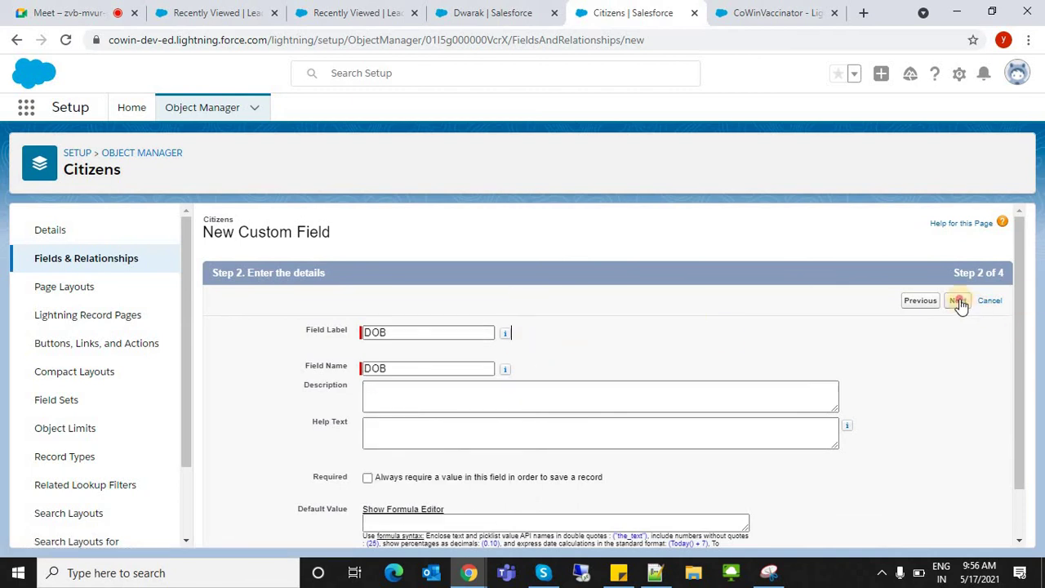
{"action": "left_click", "coordinate": [958, 301]}
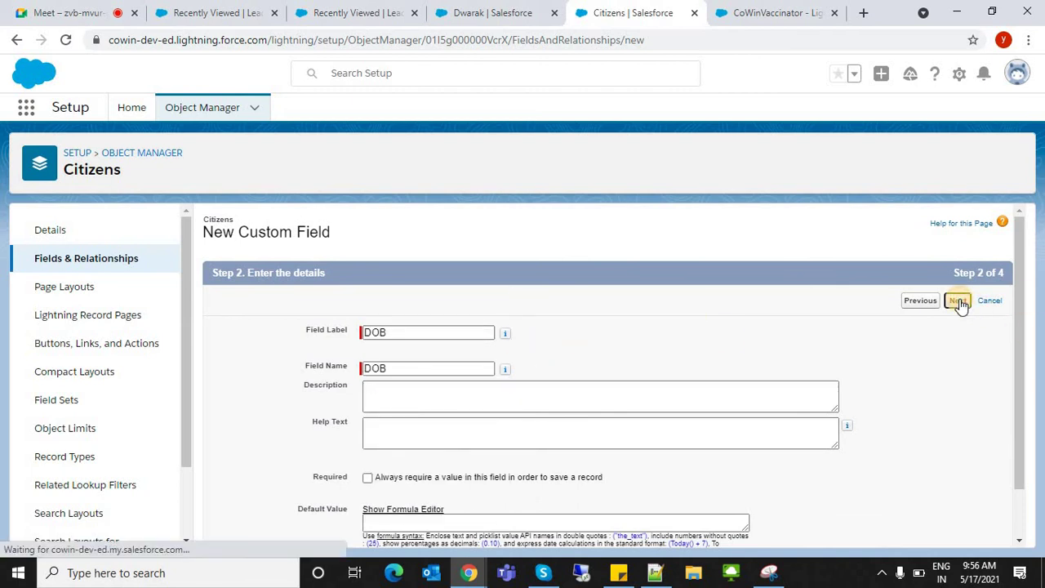
{"action": "left_click", "coordinate": [956, 301]}
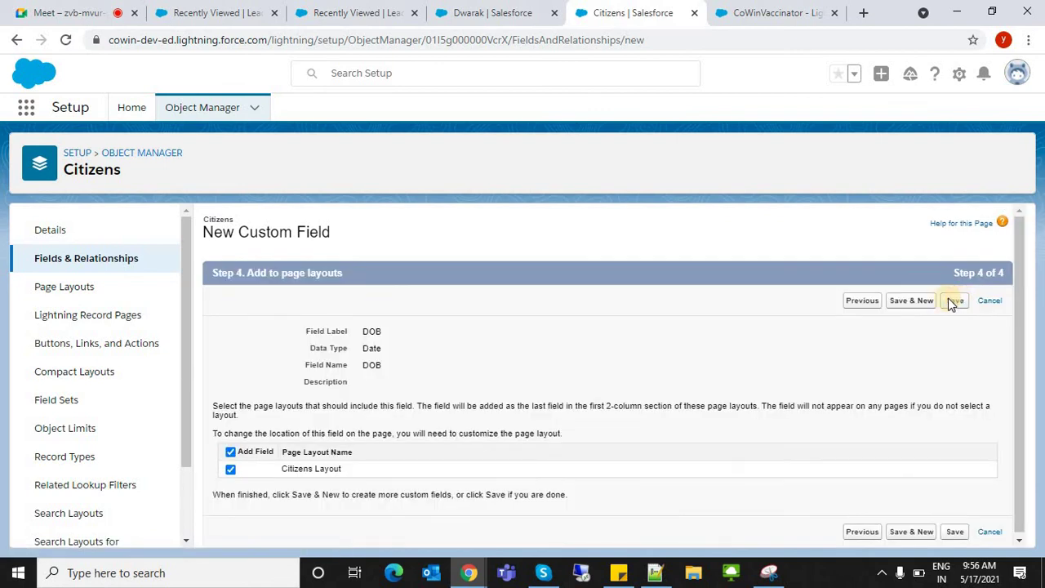
{"action": "left_click", "coordinate": [954, 302]}
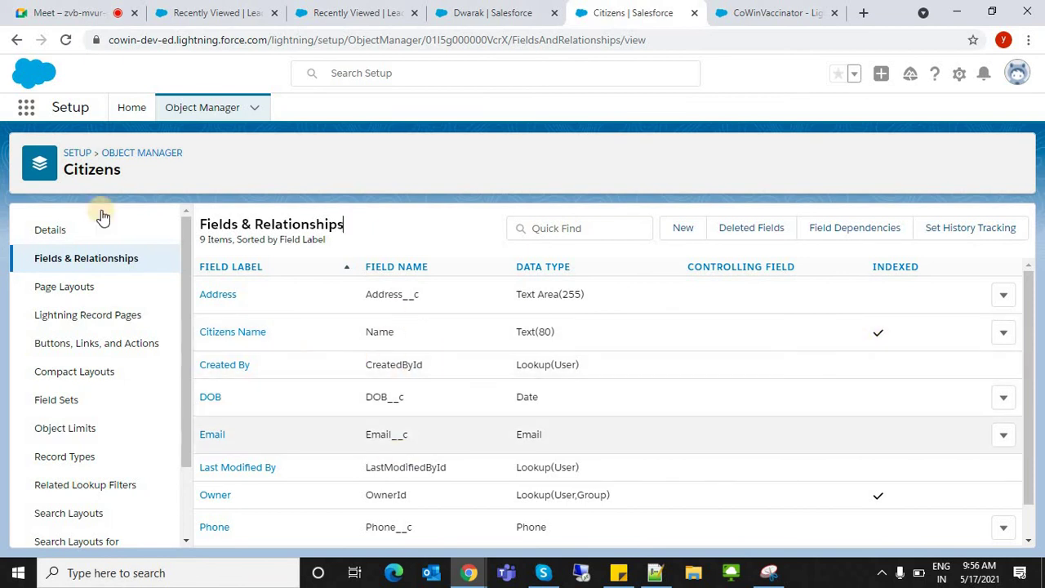
- Go to the Citizens records list, reload it, and open a fresh New Citizens form
{"action": "left_click", "coordinate": [459, 19]}
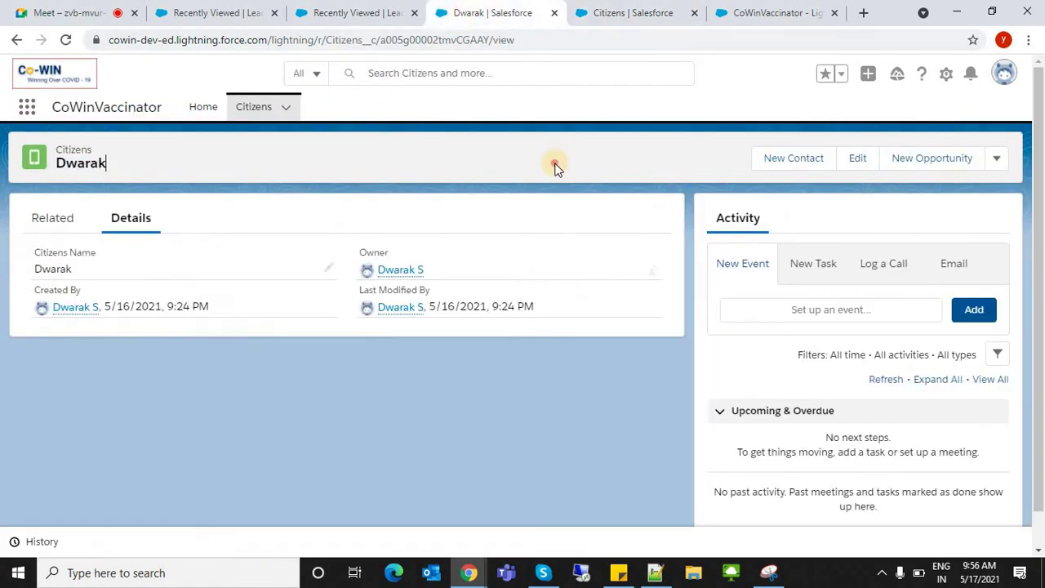
{"action": "left_click", "coordinate": [245, 109]}
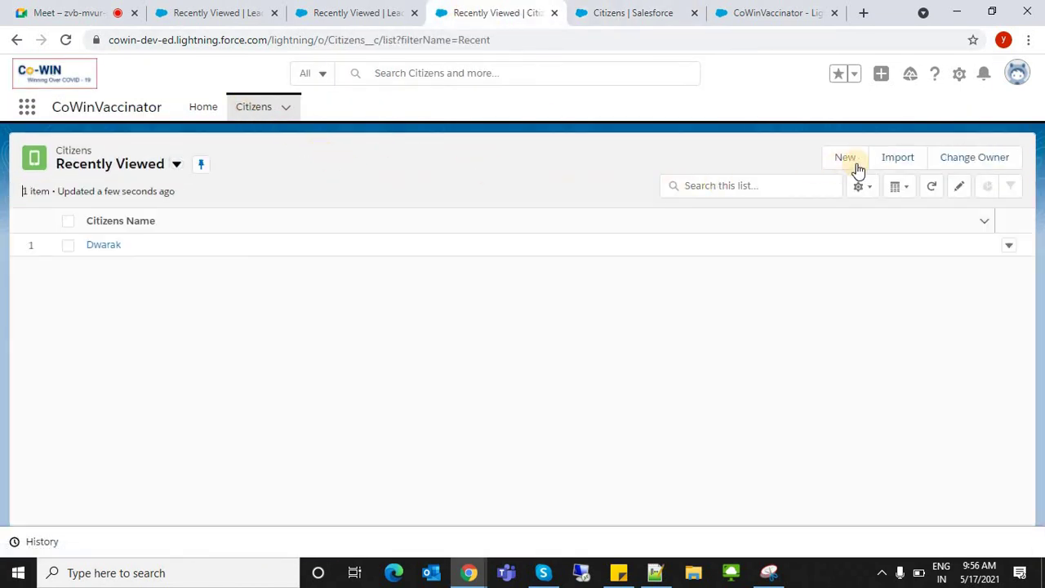
{"action": "left_click", "coordinate": [856, 166]}
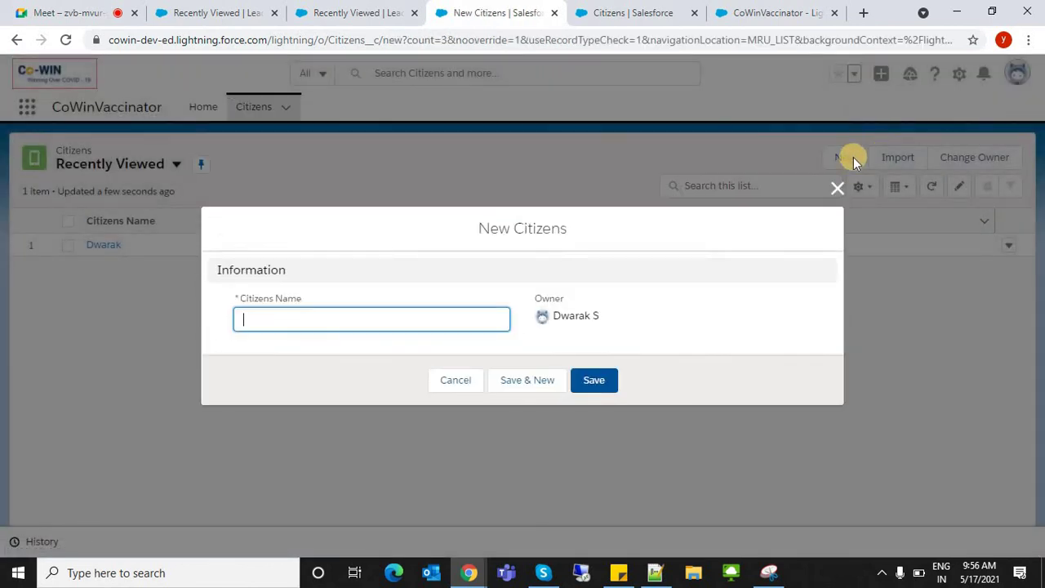
{"action": "left_click", "coordinate": [834, 185]}
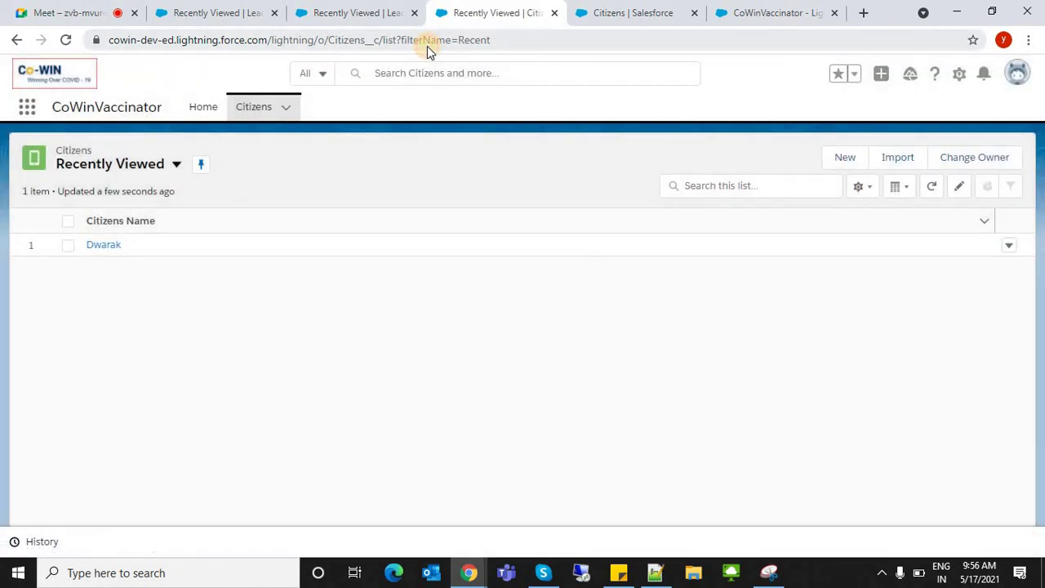
{"action": "left_click", "coordinate": [427, 46]}
{"action": "key", "text": "Return"}
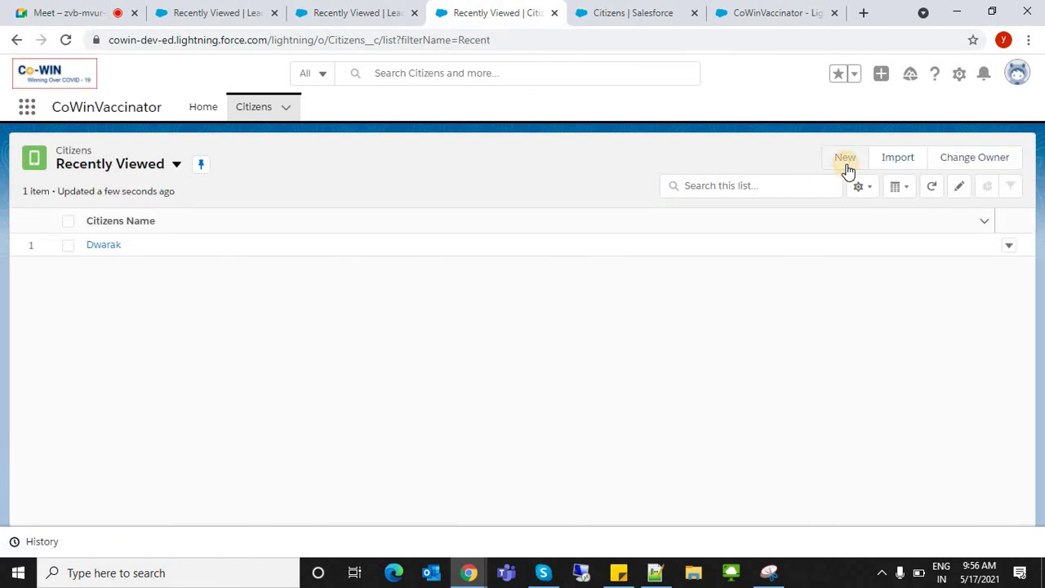
{"action": "left_click", "coordinate": [845, 164]}
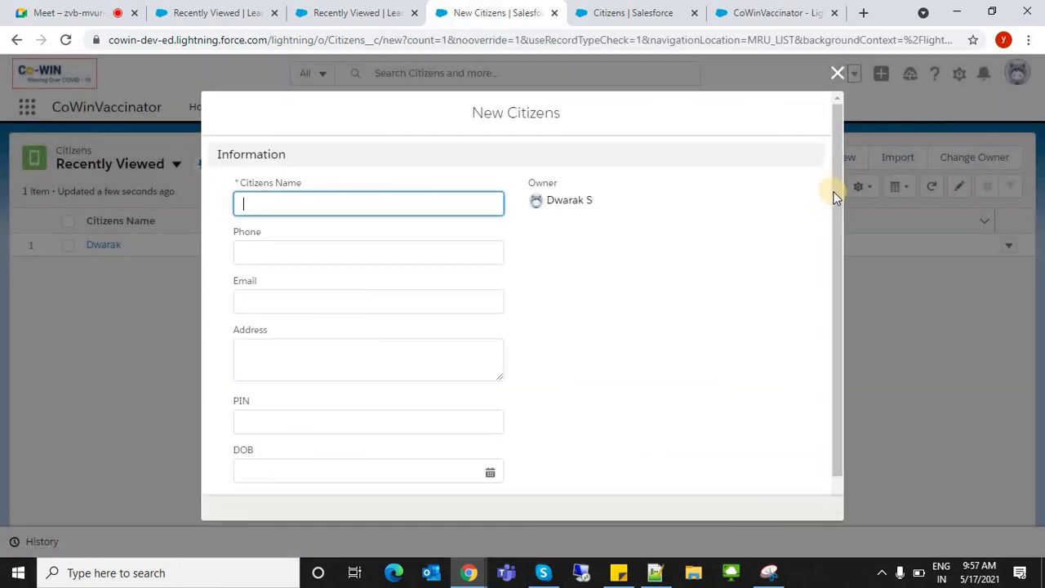
- Enter the new citizen's name, phone number, email, address and PIN
{"action": "left_click", "coordinate": [367, 158]}
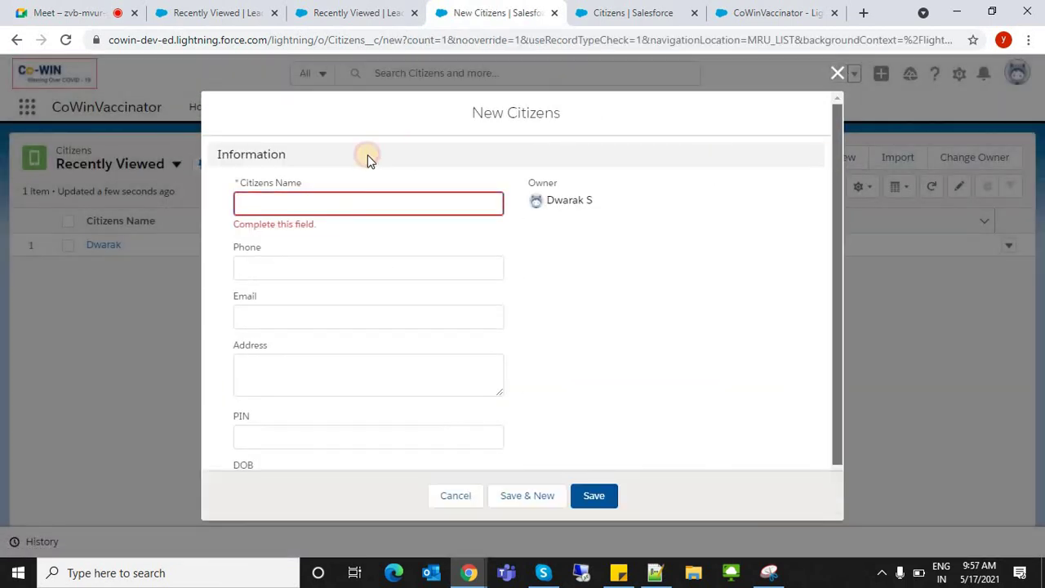
{"action": "left_click", "coordinate": [288, 196]}
{"action": "type", "text": "Dwarak"}
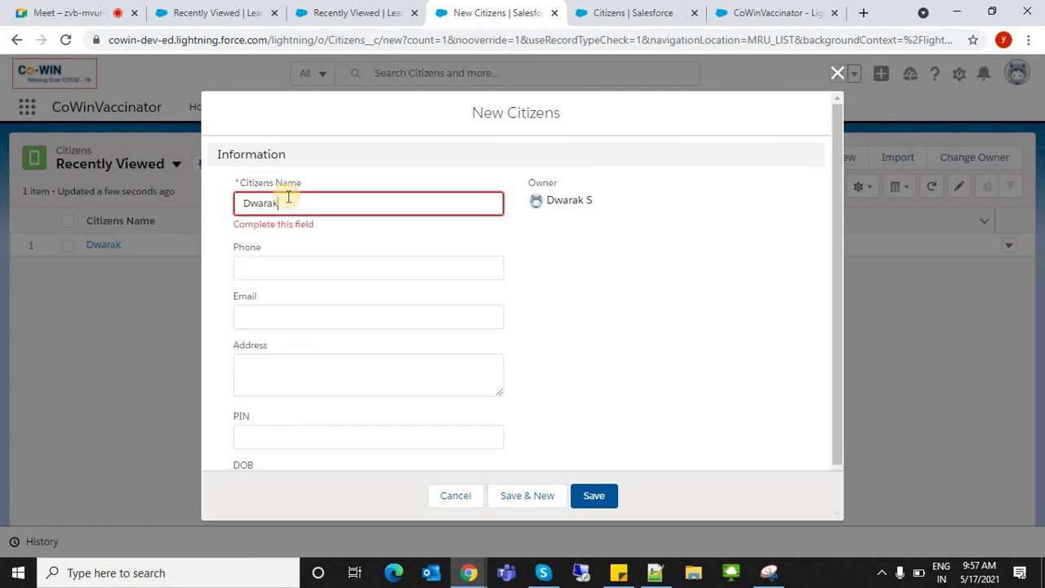
{"action": "key", "text": "Tab"}
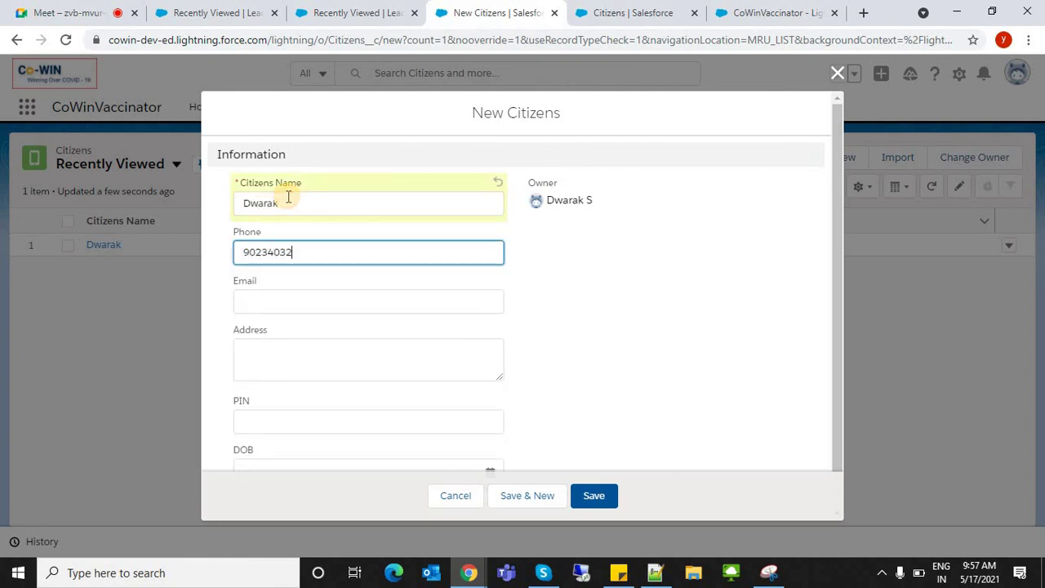
{"action": "type", "text": "902340320"}
{"action": "key", "text": "Tab"}
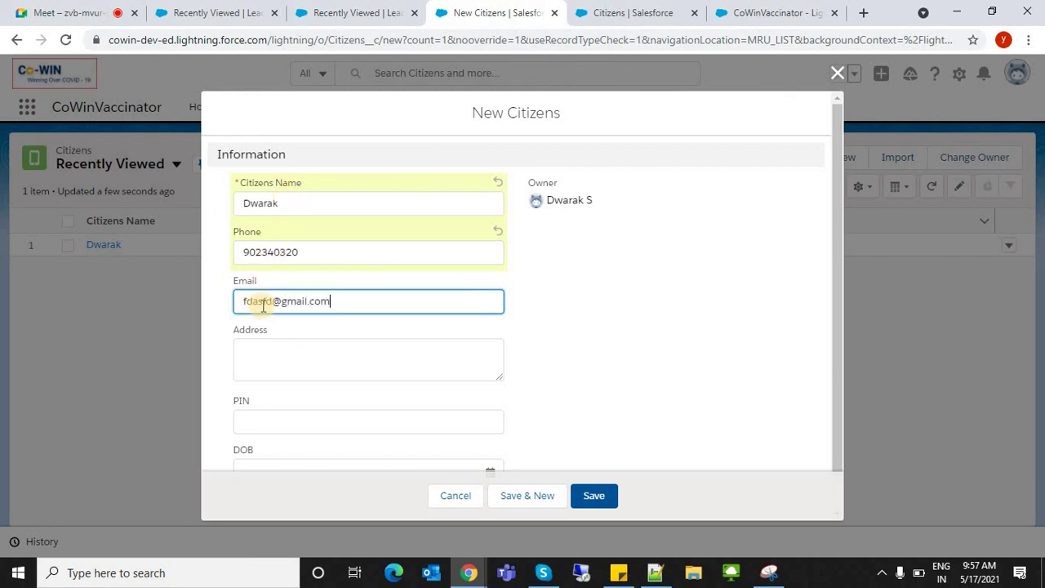
{"action": "type", "text": "dwarak"}
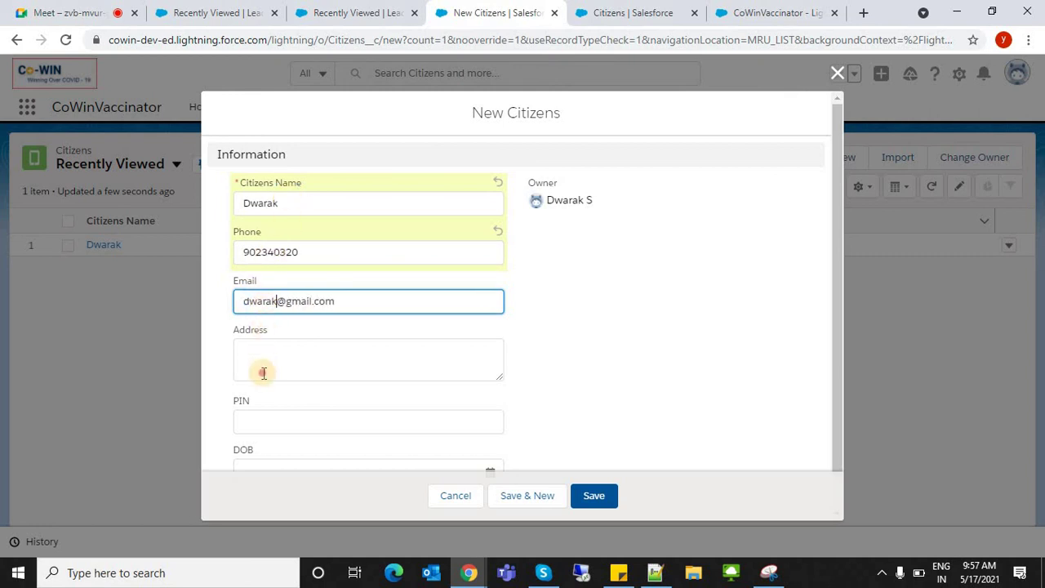
{"action": "left_click", "coordinate": [264, 371]}
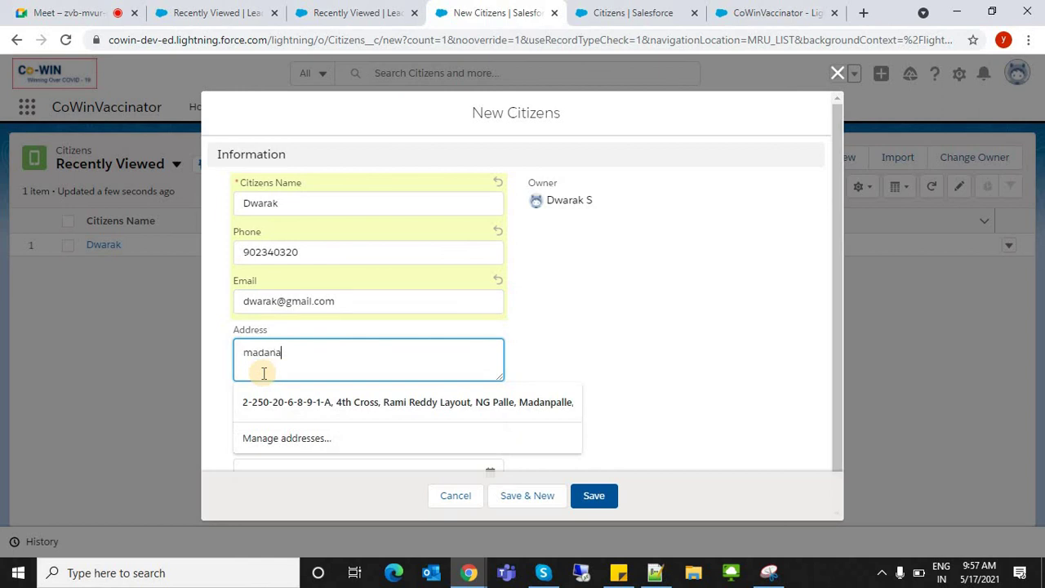
{"action": "key", "text": "Tab"}
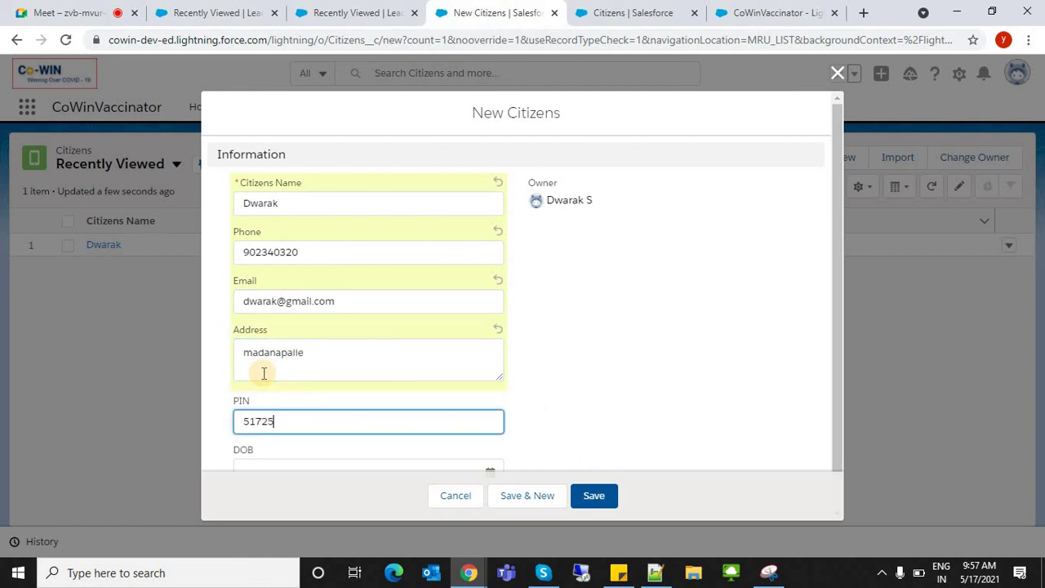
{"action": "left_click", "coordinate": [791, 396]}
{"action": "right_click", "coordinate": [804, 409]}
{"action": "left_click", "coordinate": [832, 418]}
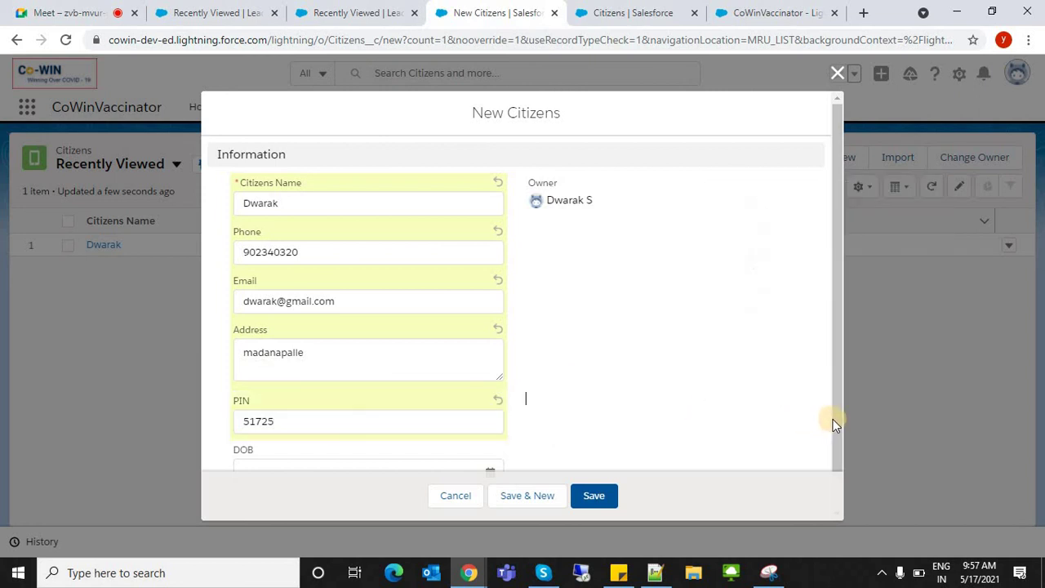
{"action": "left_click", "coordinate": [836, 467]}
- Pick the citizen's date of birth in the calendar, save, and return to the Citizens list
{"action": "left_click", "coordinate": [311, 433]}
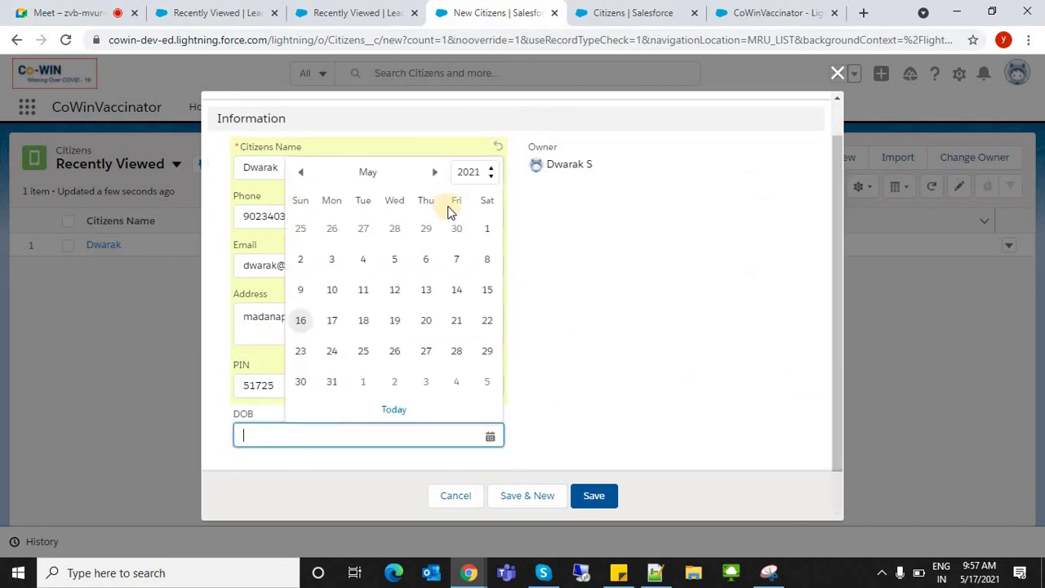
{"action": "left_click", "coordinate": [459, 174]}
{"action": "left_click", "coordinate": [472, 205]}
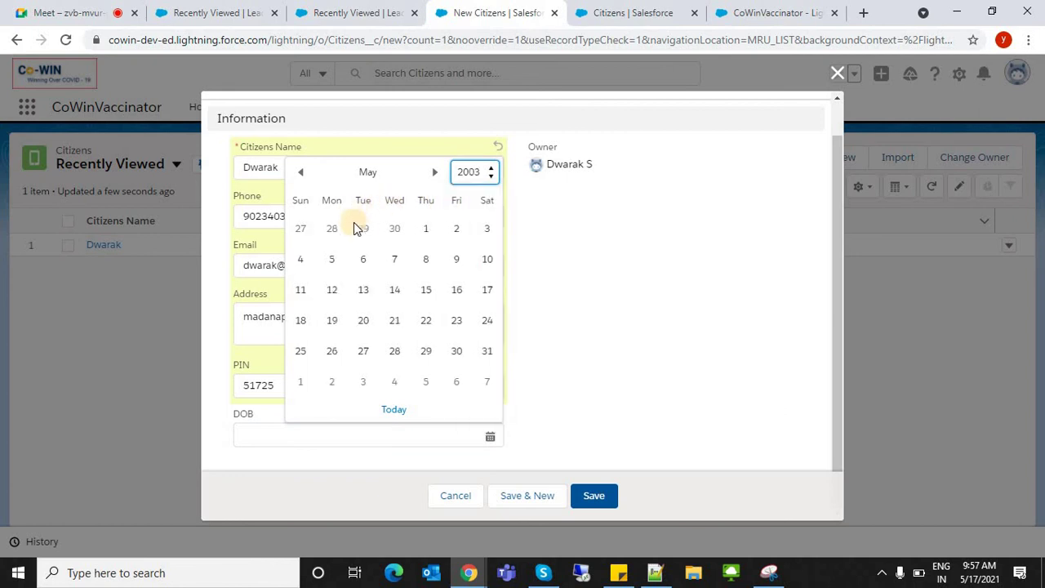
{"action": "left_click", "coordinate": [593, 495]}
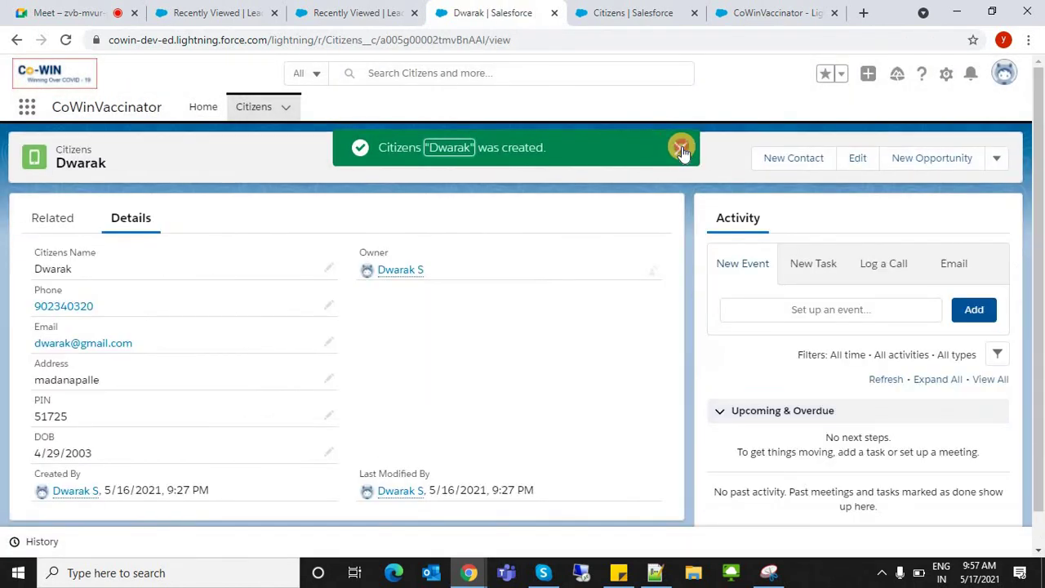
{"action": "left_click", "coordinate": [679, 147]}
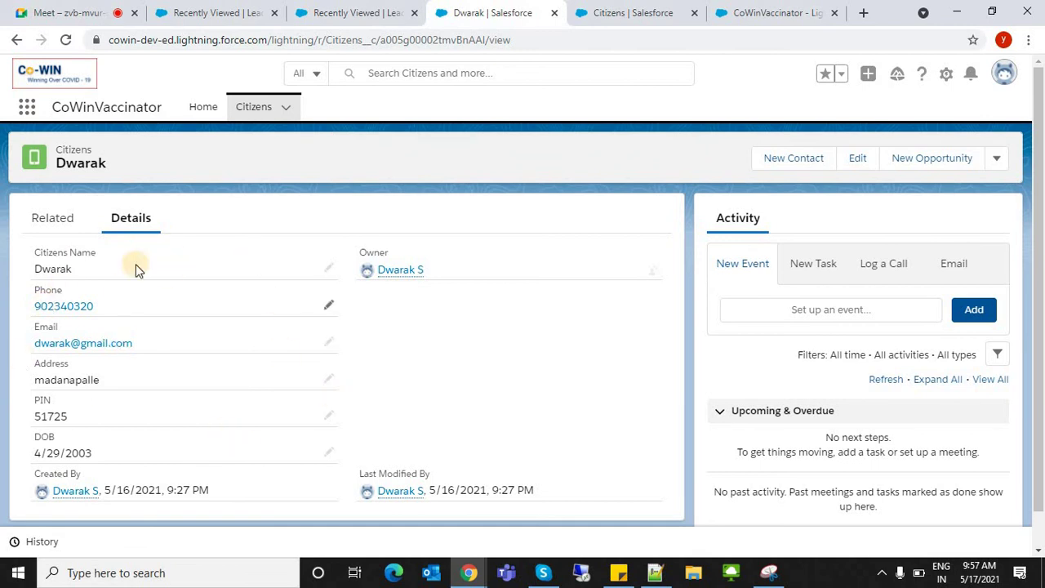
{"action": "left_click", "coordinate": [253, 114]}
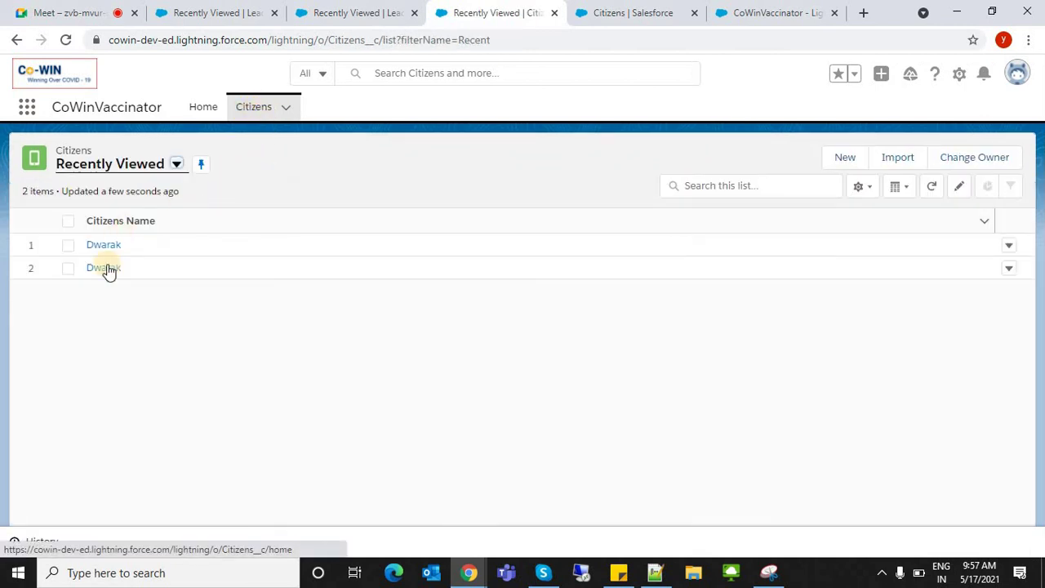
- Start a new citizen record and enter the name, phone number and email
{"action": "left_click", "coordinate": [825, 167]}
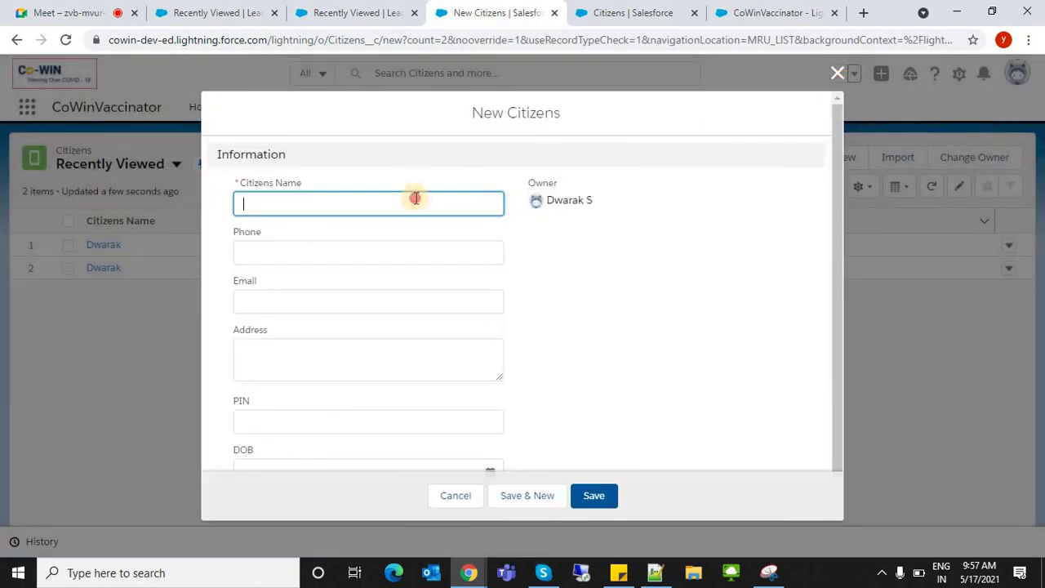
{"action": "left_click", "coordinate": [415, 199]}
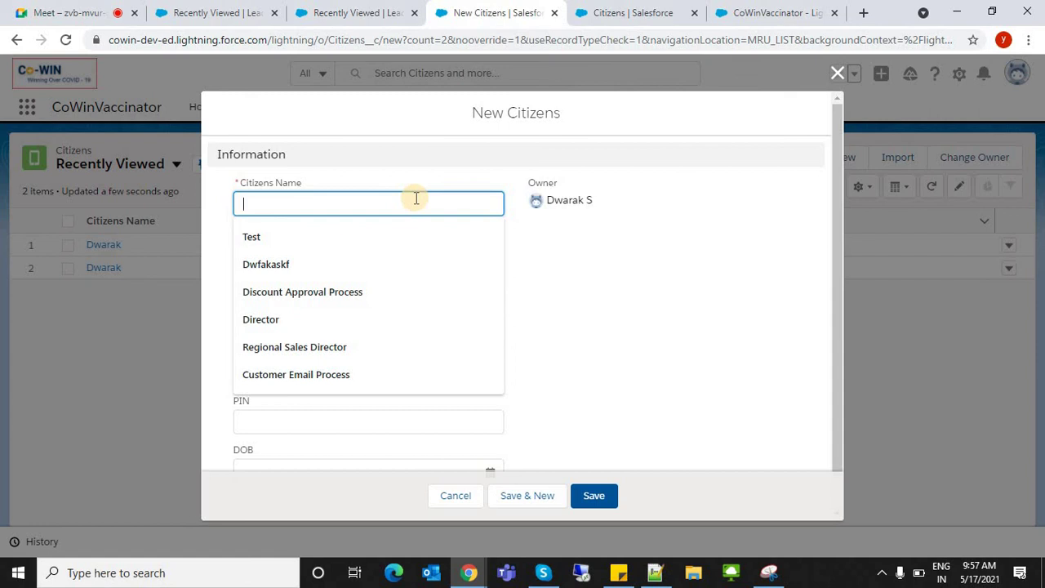
{"action": "type", "text": "Khan"}
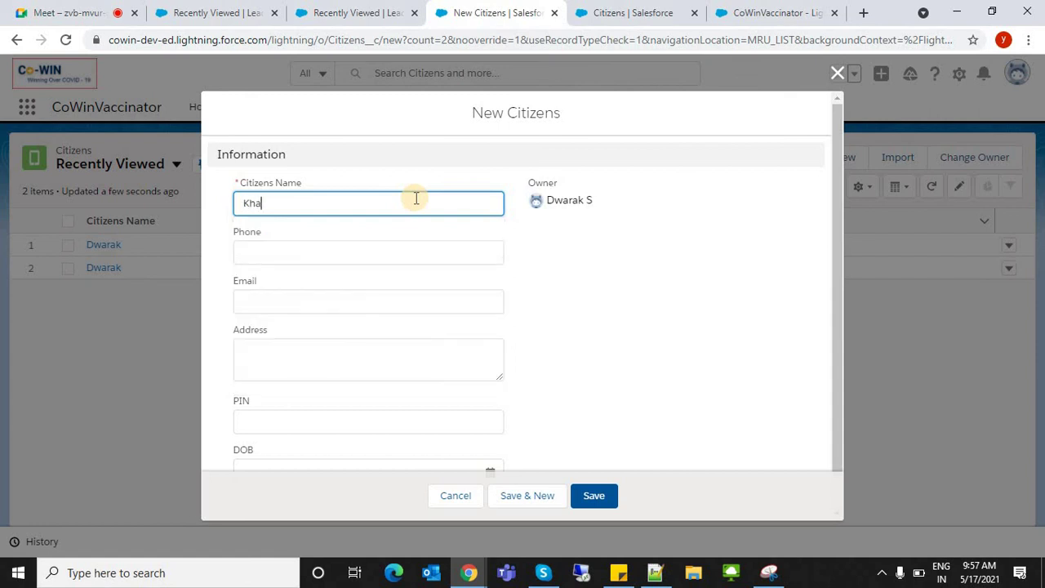
{"action": "key", "text": "Tab"}
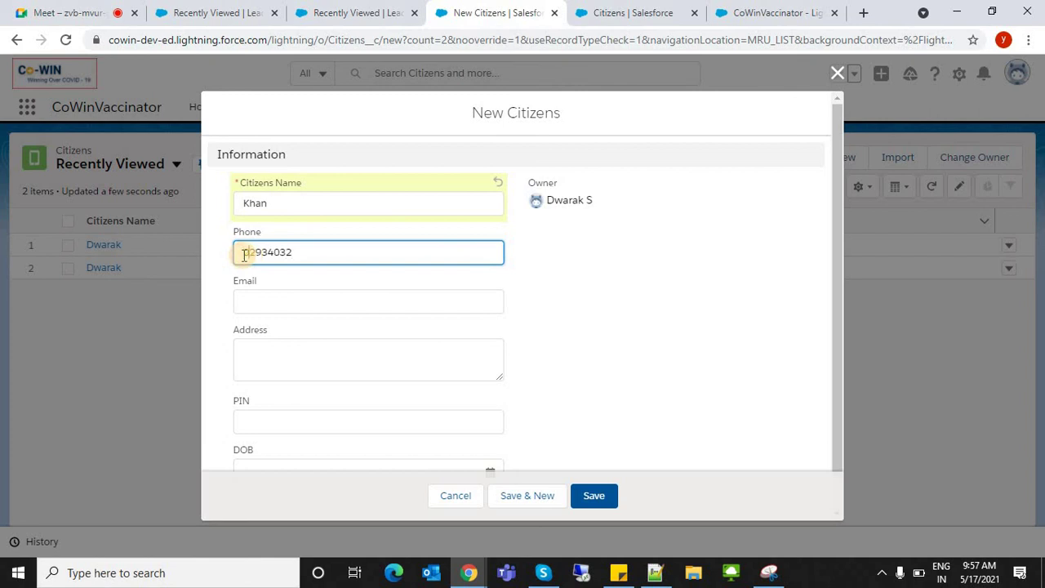
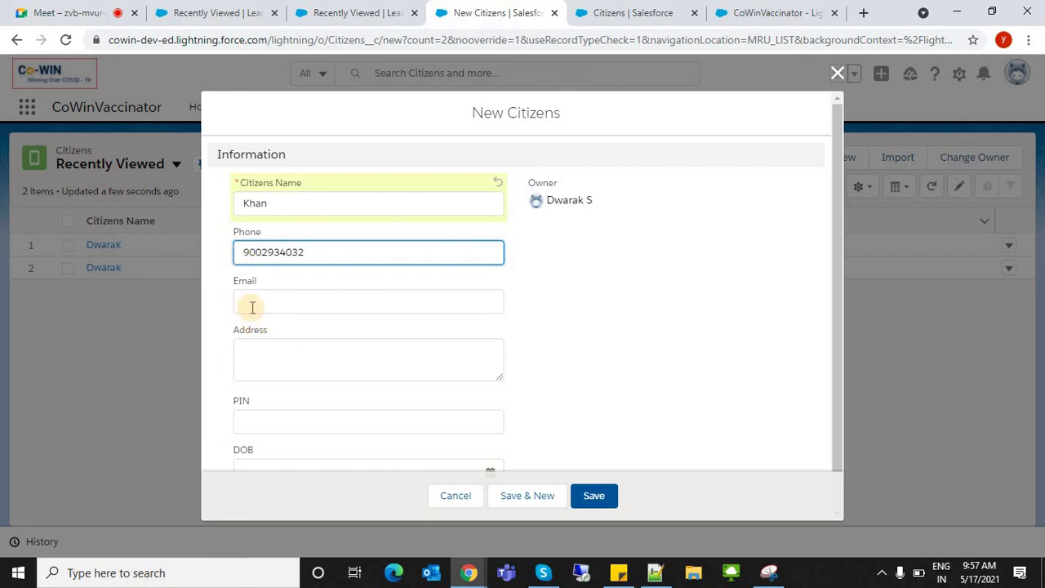
{"action": "left_click", "coordinate": [251, 305]}
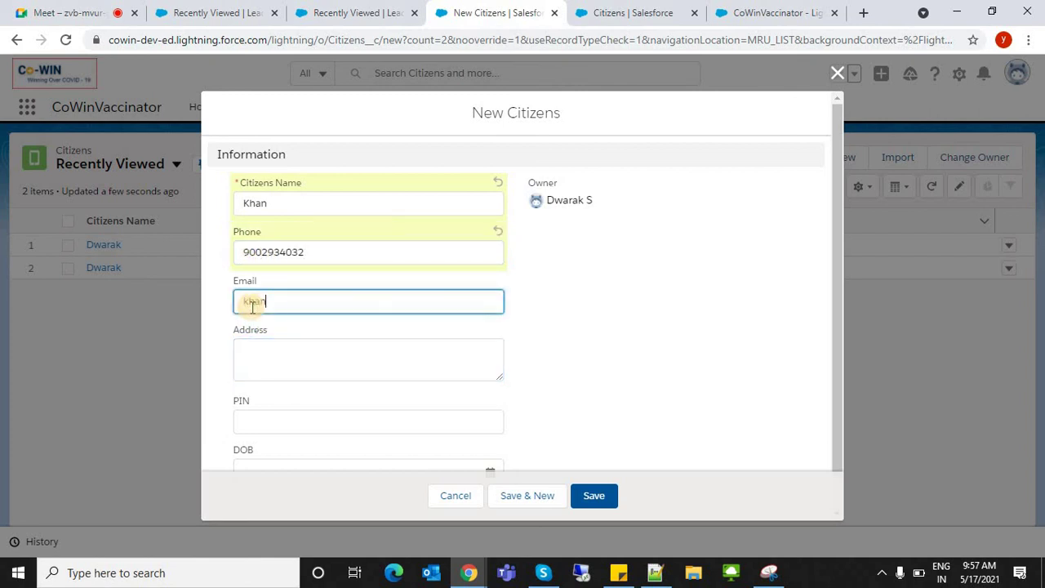
{"action": "key", "text": "Tab"}
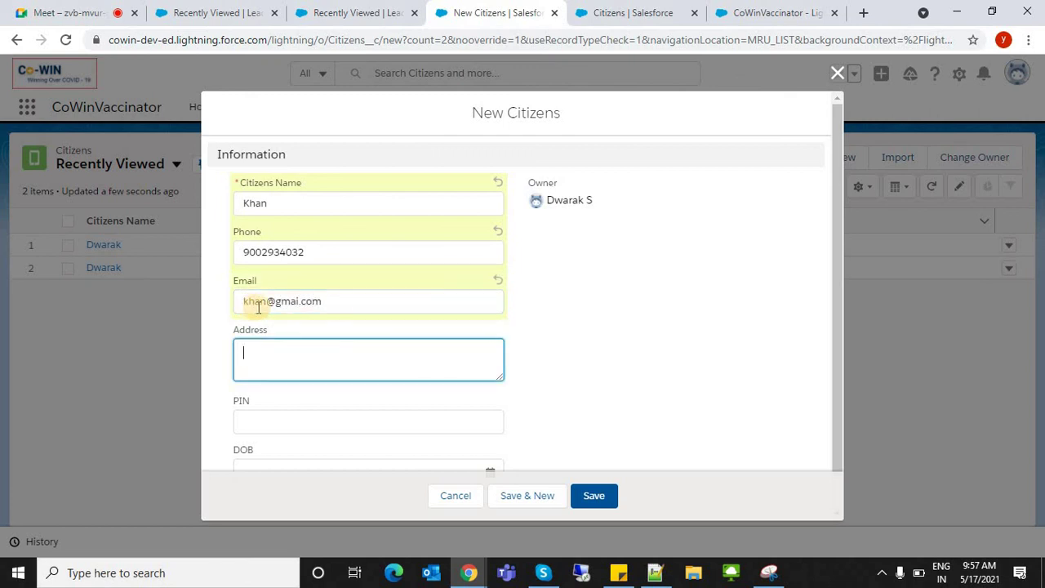
{"action": "type", "text": "adfssa"}
{"action": "key", "text": "Tab"}
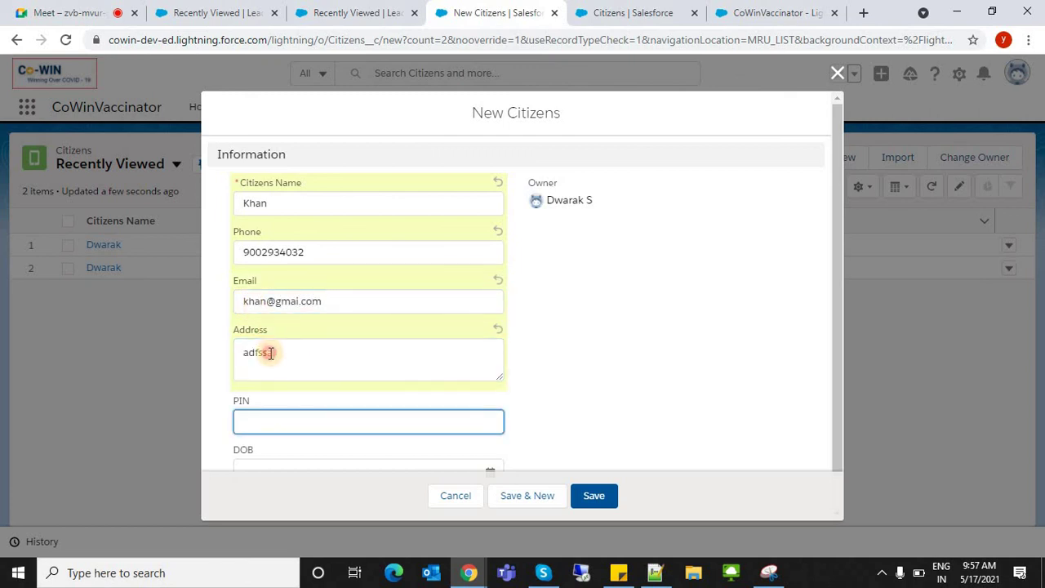
- Fill in the address and PIN, pick the date of birth, and save the record
{"action": "double_click", "coordinate": [270, 353]}
{"action": "type", "text": "dhena"}
{"action": "key", "text": "Tab"}
{"action": "type", "text": "732484"}
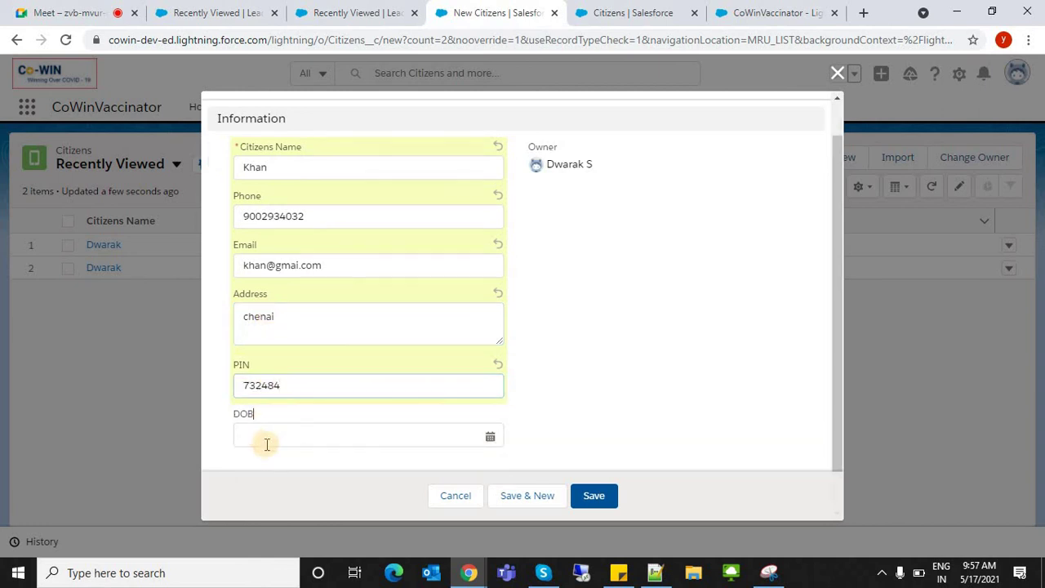
{"action": "left_click", "coordinate": [265, 454]}
{"action": "left_click", "coordinate": [270, 434]}
{"action": "left_click", "coordinate": [330, 229]}
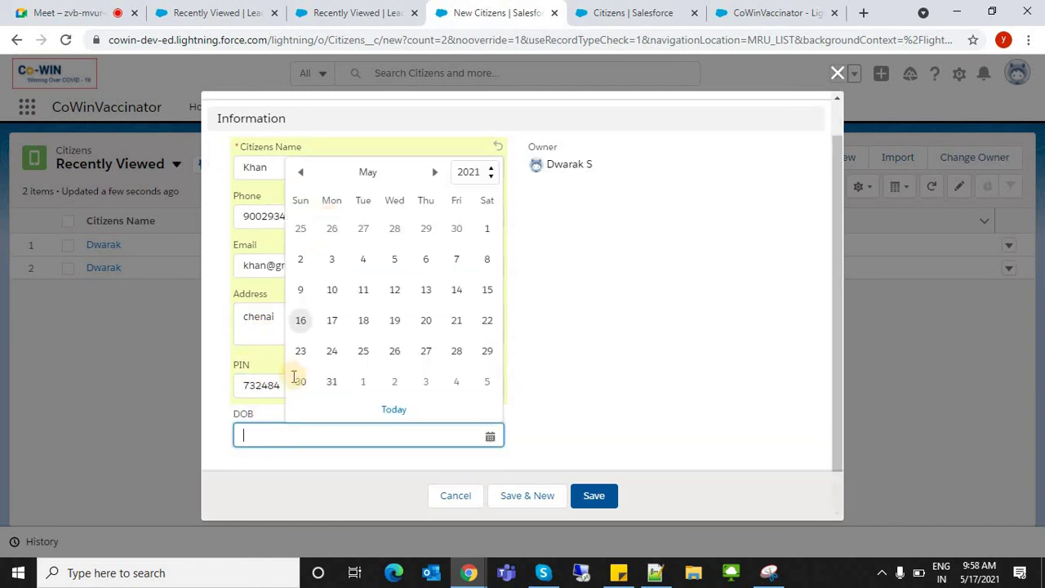
{"action": "left_click", "coordinate": [289, 387]}
{"action": "key", "text": "BackSpace"}
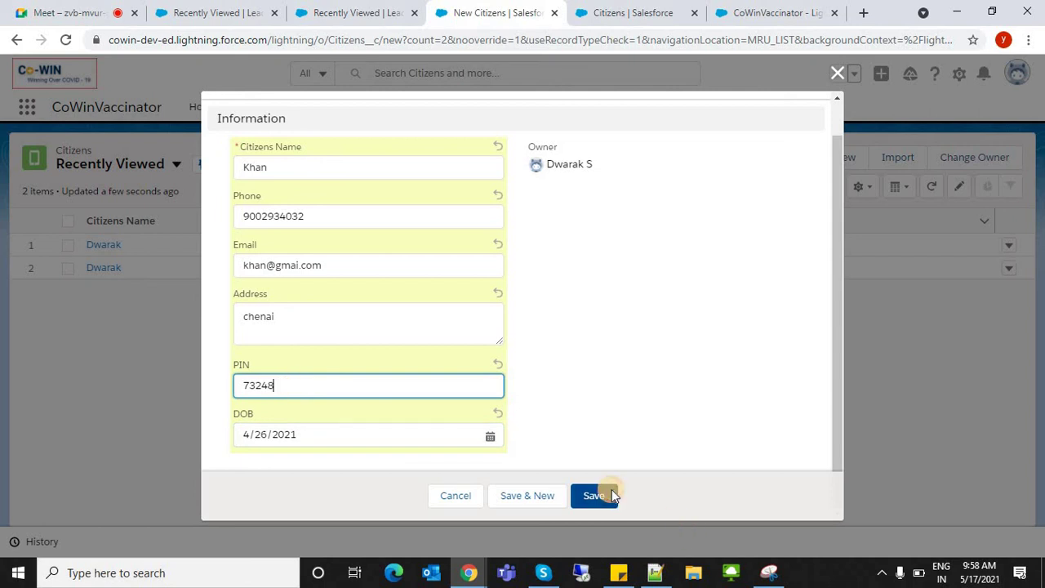
{"action": "left_click", "coordinate": [611, 489]}
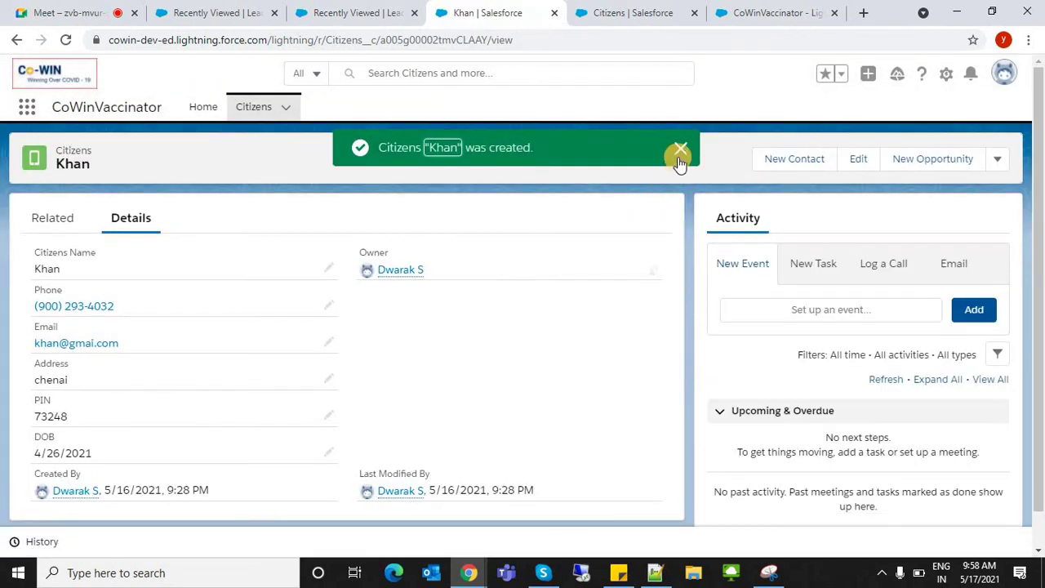
- Delete the duplicate third citizen row from the Citizens list
{"action": "left_click", "coordinate": [253, 110]}
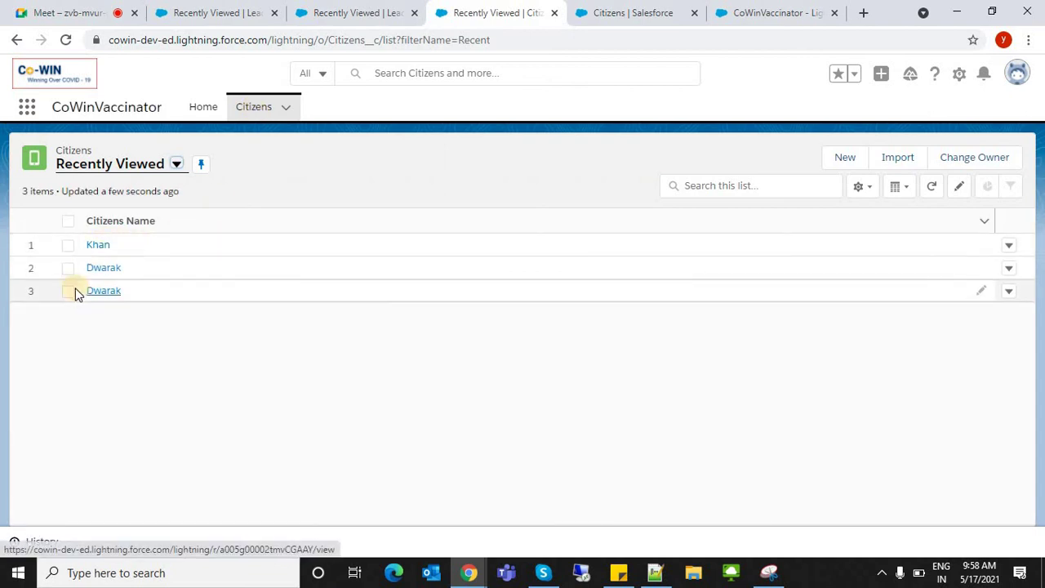
{"action": "left_click", "coordinate": [69, 292]}
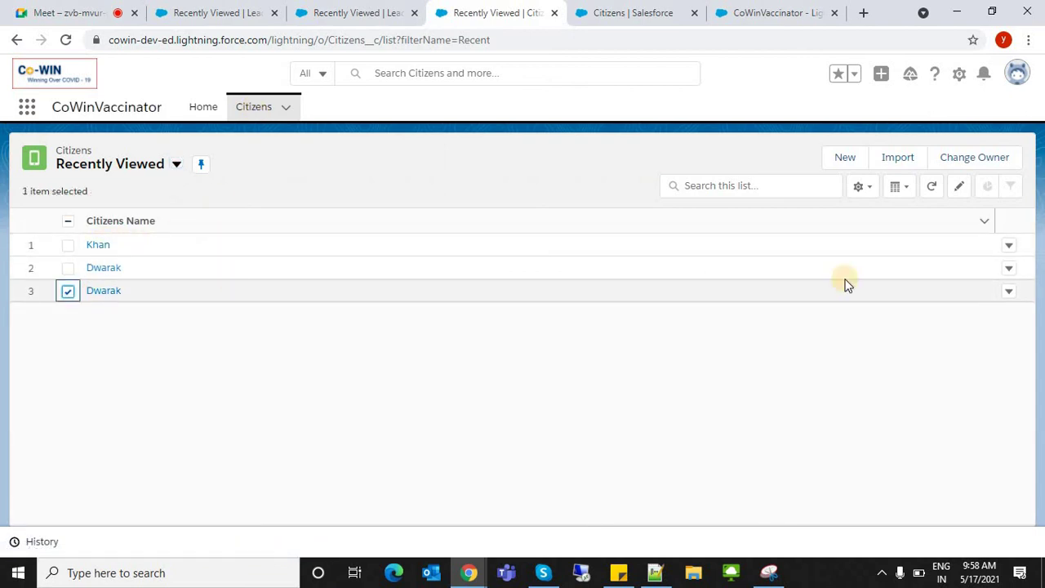
{"action": "left_click", "coordinate": [1008, 291]}
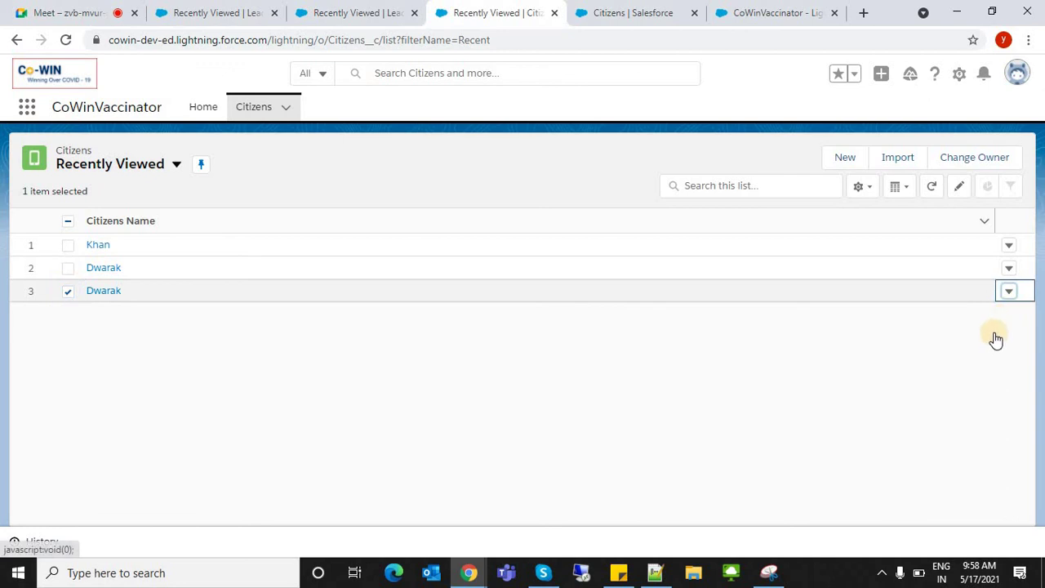
{"action": "left_click", "coordinate": [962, 341]}
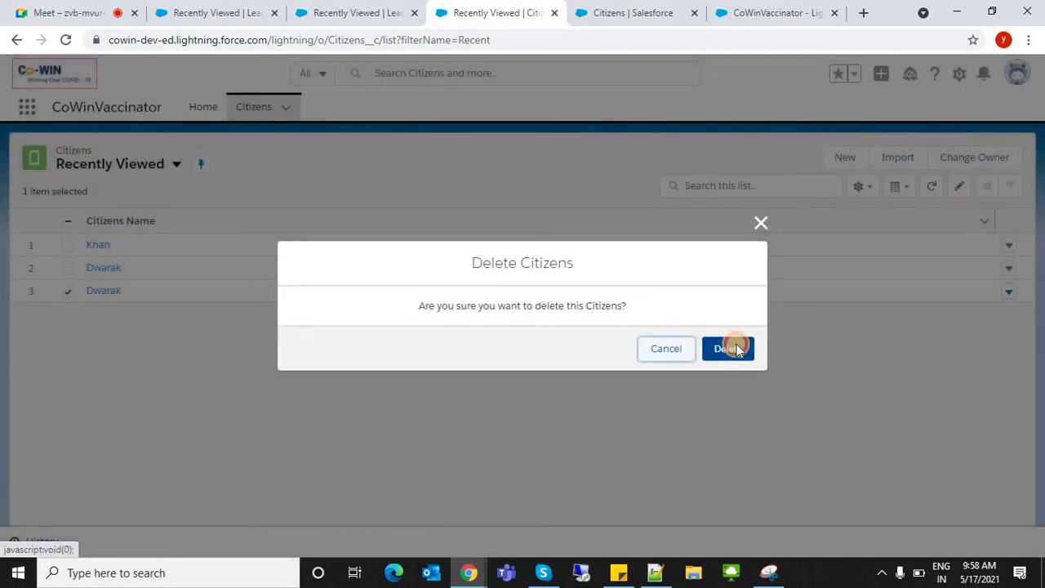
{"action": "left_click", "coordinate": [737, 349]}
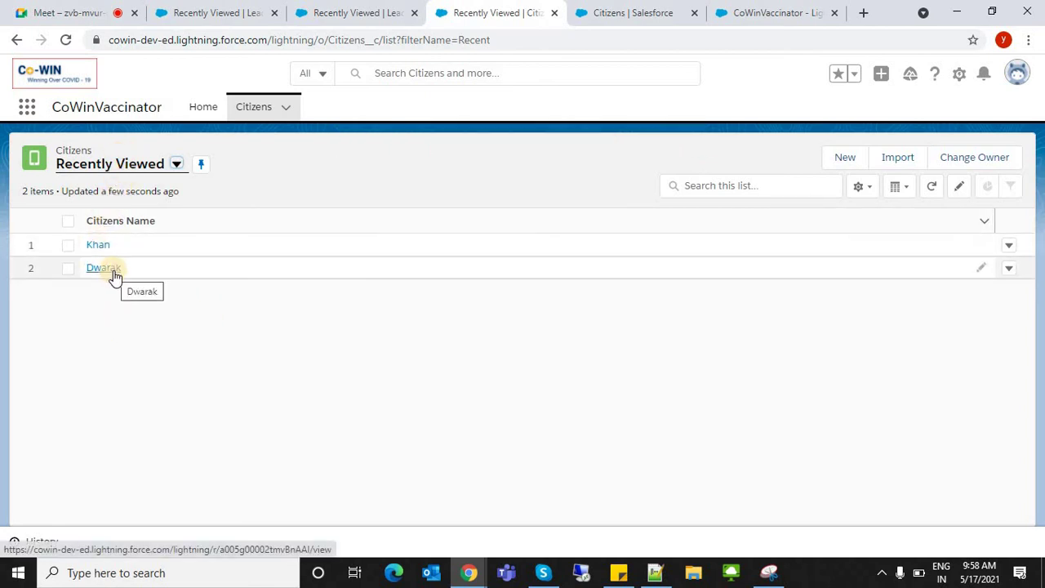
{"action": "left_click", "coordinate": [980, 270]}
- Reopen the second citizen's record and bring up the Clone action from its header dropdown
{"action": "key", "text": "Escape"}
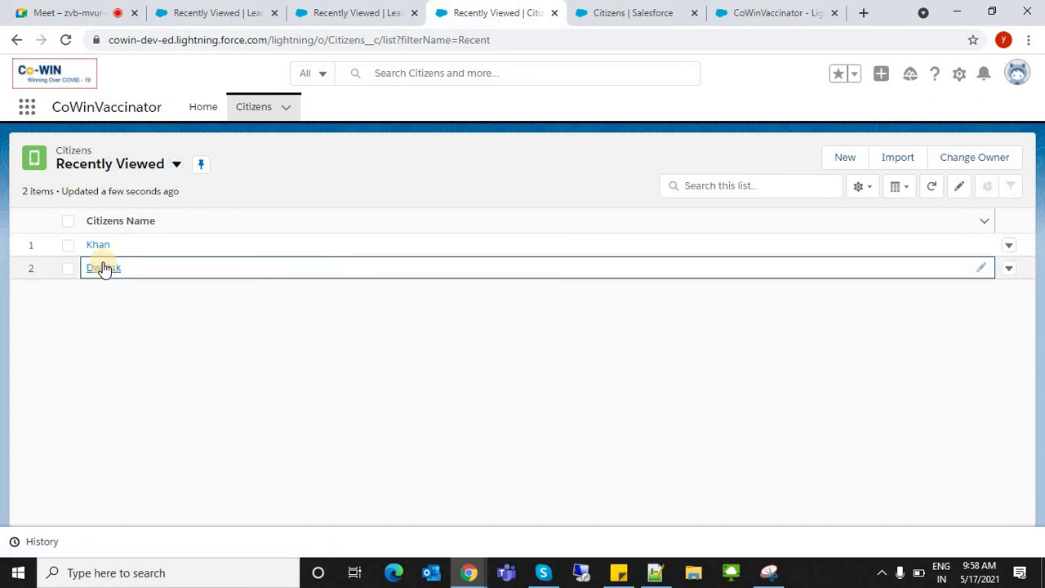
{"action": "left_click", "coordinate": [103, 269]}
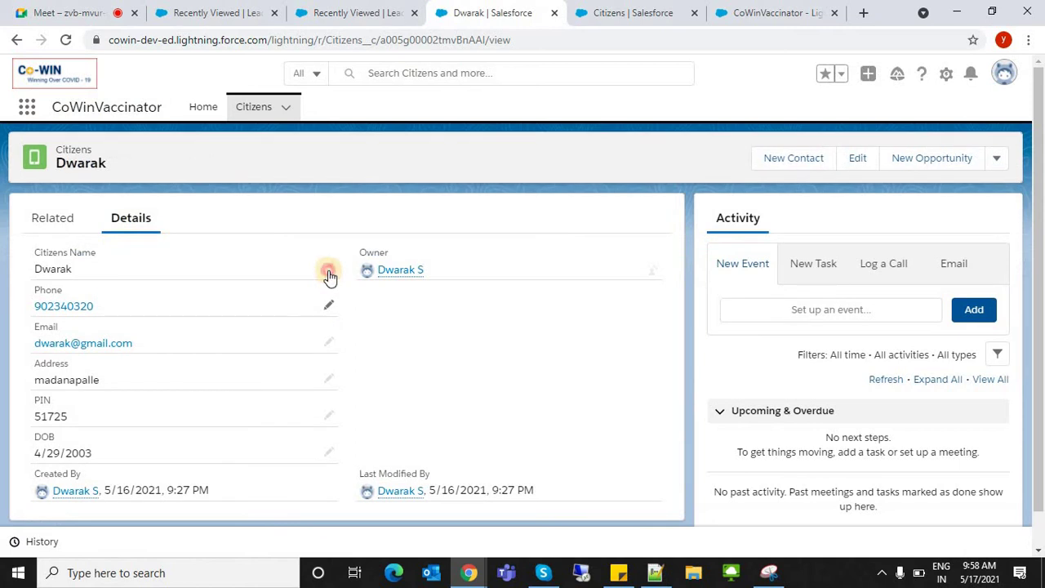
{"action": "left_click", "coordinate": [328, 271]}
{"action": "left_click", "coordinate": [877, 158]}
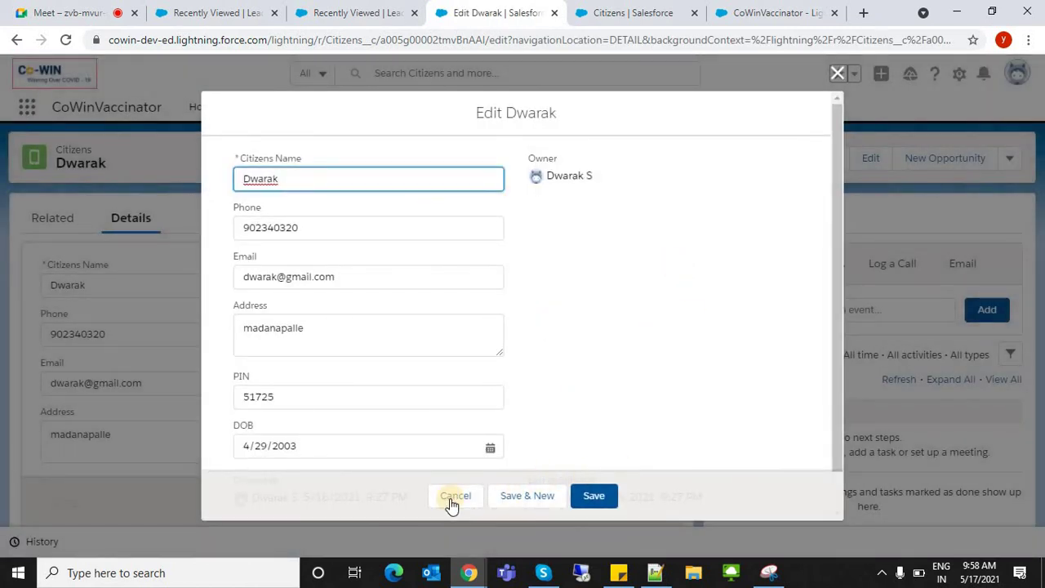
{"action": "left_click", "coordinate": [452, 501]}
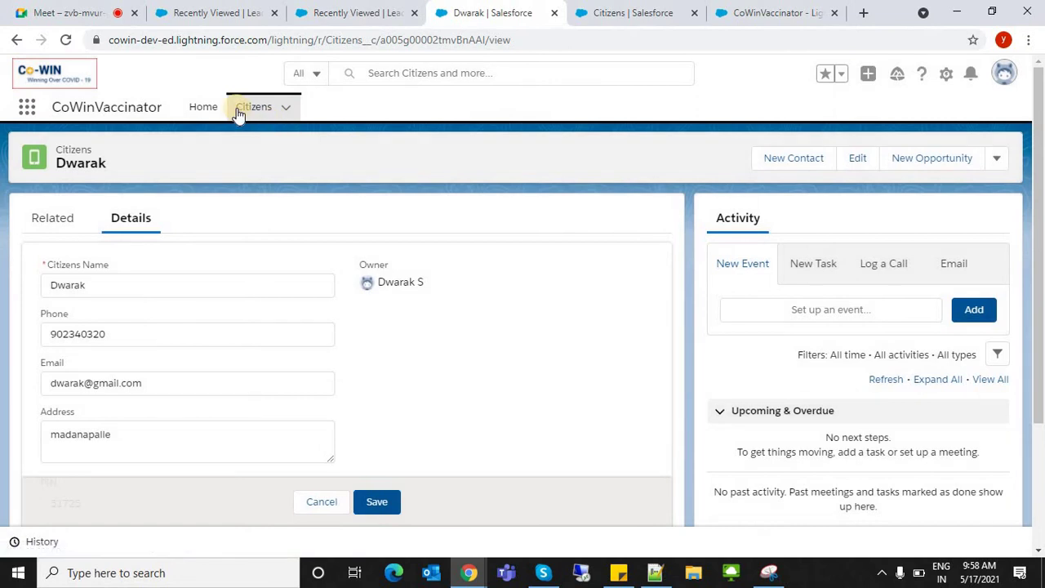
{"action": "left_click", "coordinate": [238, 114]}
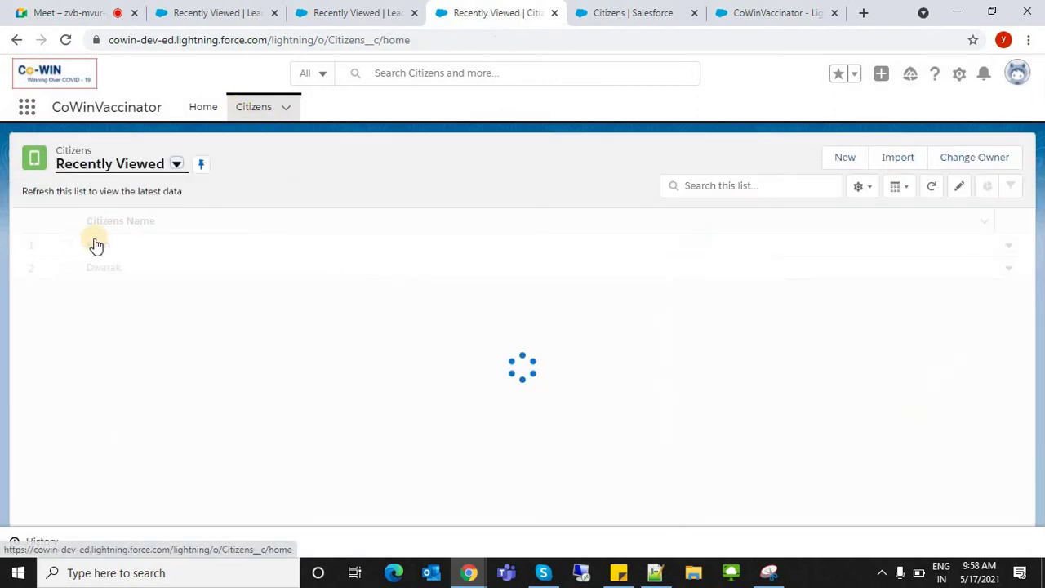
{"action": "left_click", "coordinate": [95, 243]}
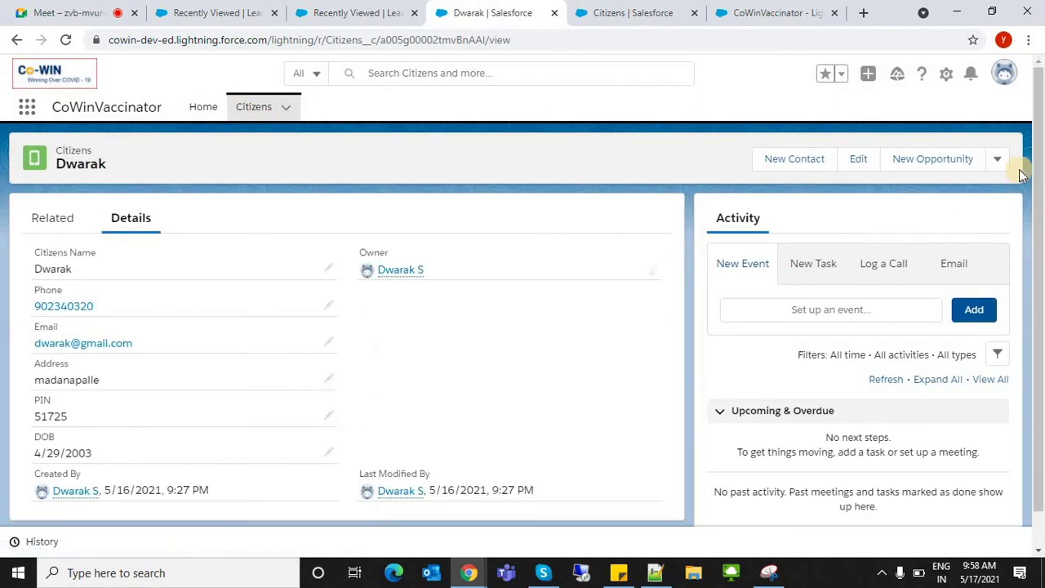
{"action": "left_click", "coordinate": [997, 158]}
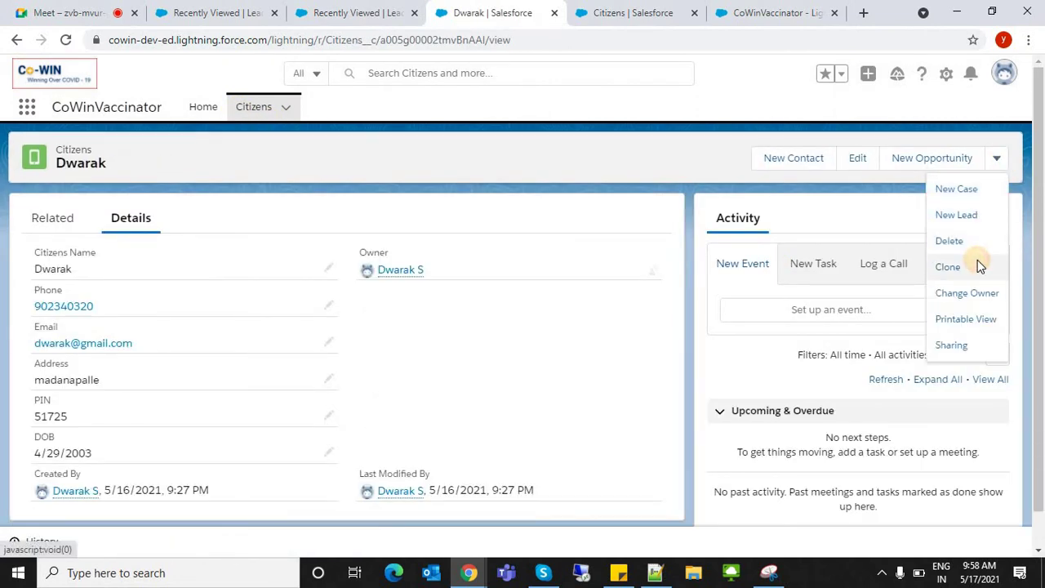
{"action": "left_click", "coordinate": [977, 261]}
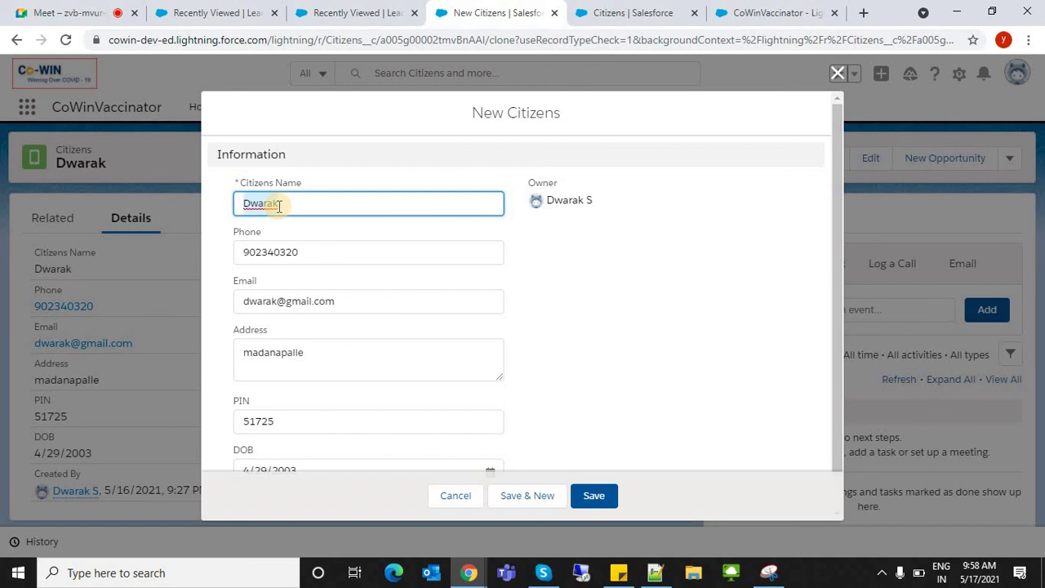
- Save the clone with a new citizen name and matching email prefix, then return to Recently Viewed
{"action": "type", "text": "Ram"}
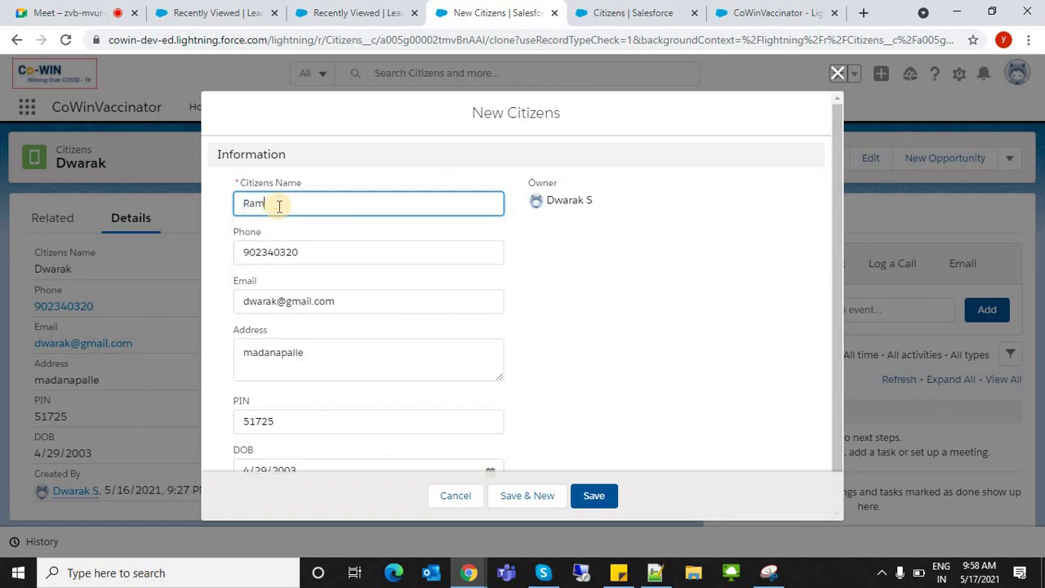
{"action": "type", "text": "esh"}
{"action": "key", "text": "Tab"}
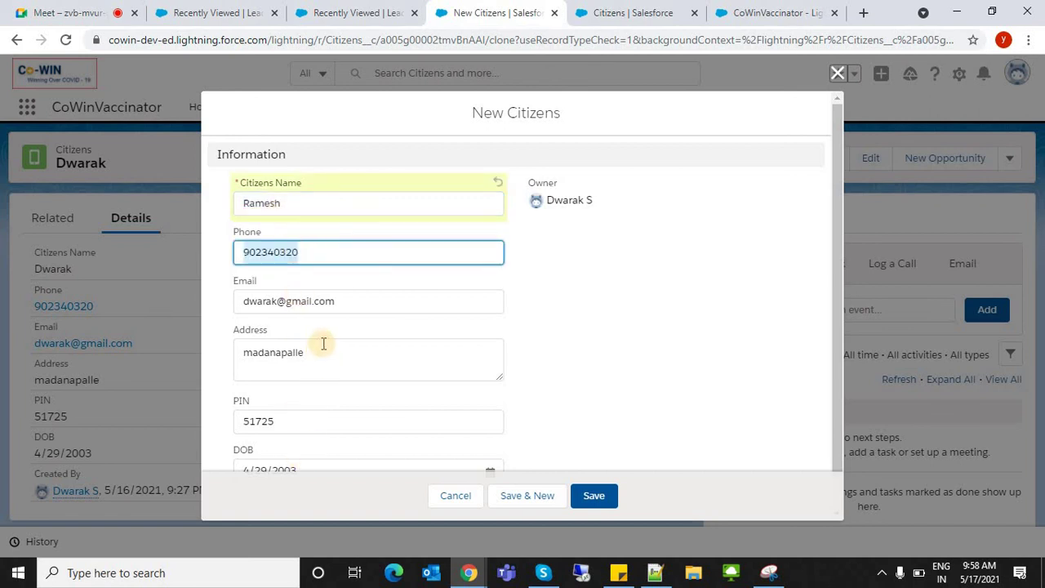
{"action": "triple_click", "coordinate": [272, 312]}
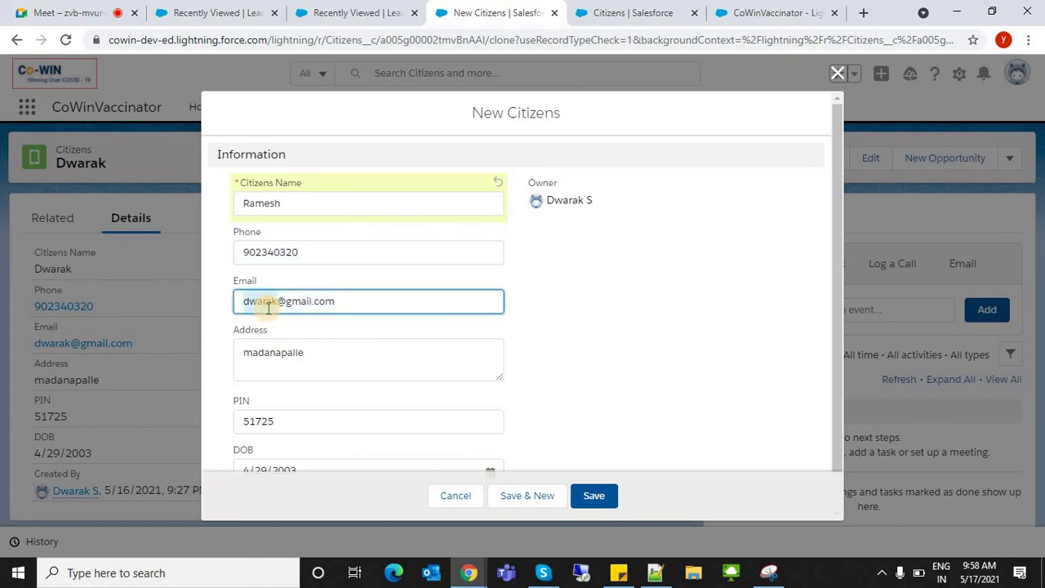
{"action": "type", "text": "ramesh"}
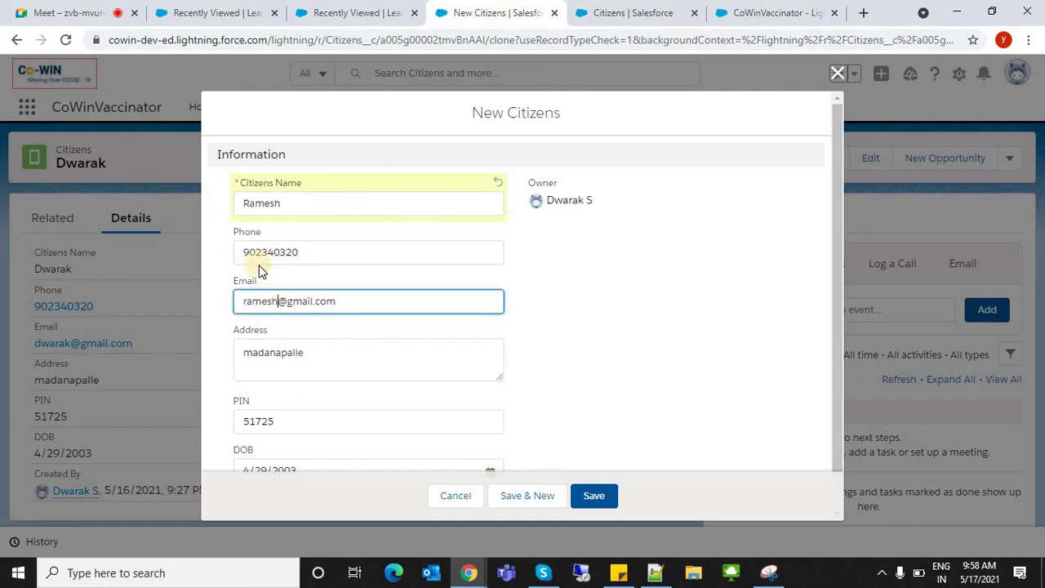
{"action": "left_click", "coordinate": [245, 239]}
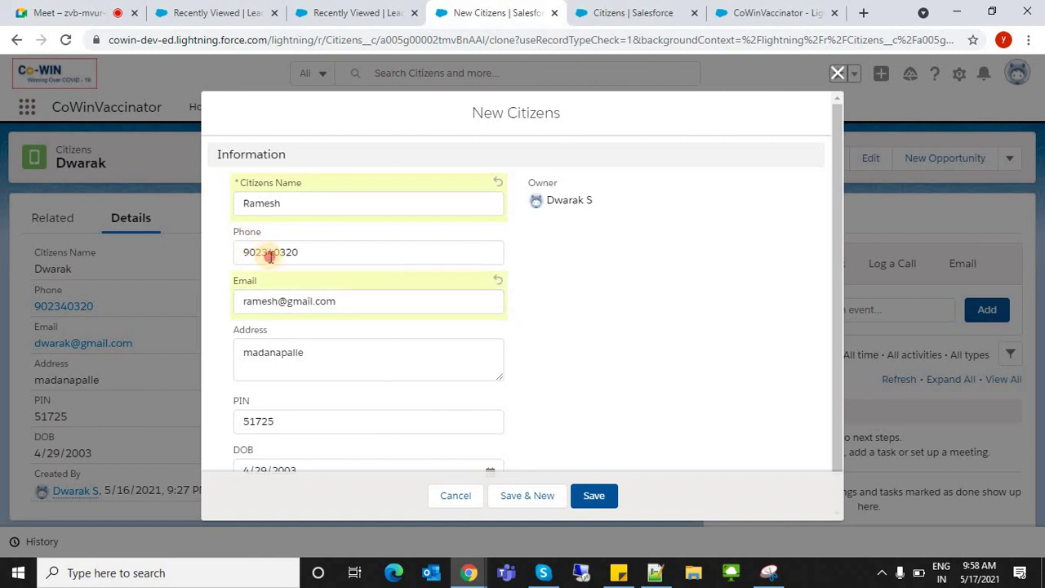
{"action": "double_click", "coordinate": [270, 256]}
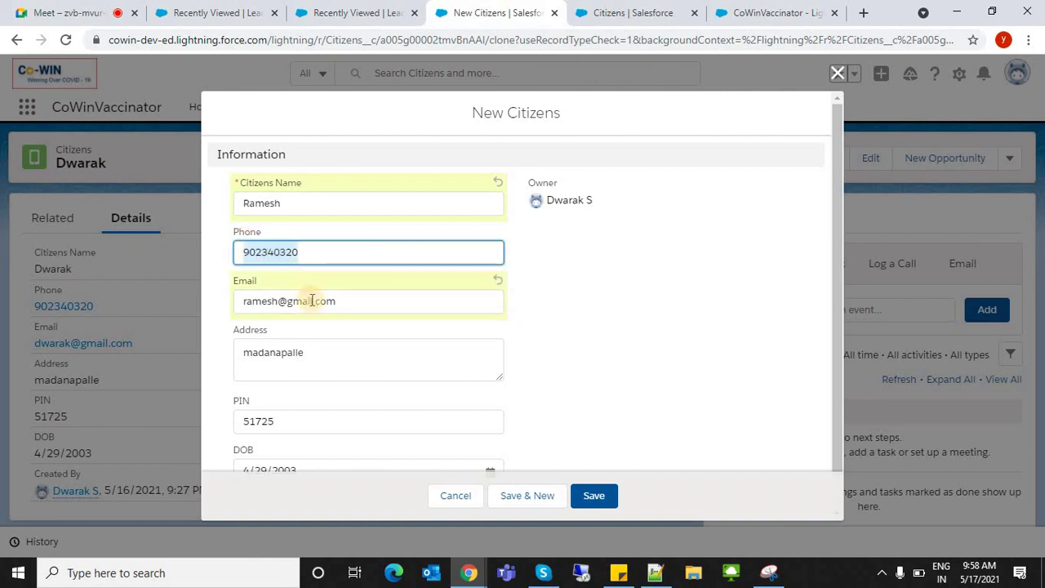
{"action": "left_click", "coordinate": [593, 495]}
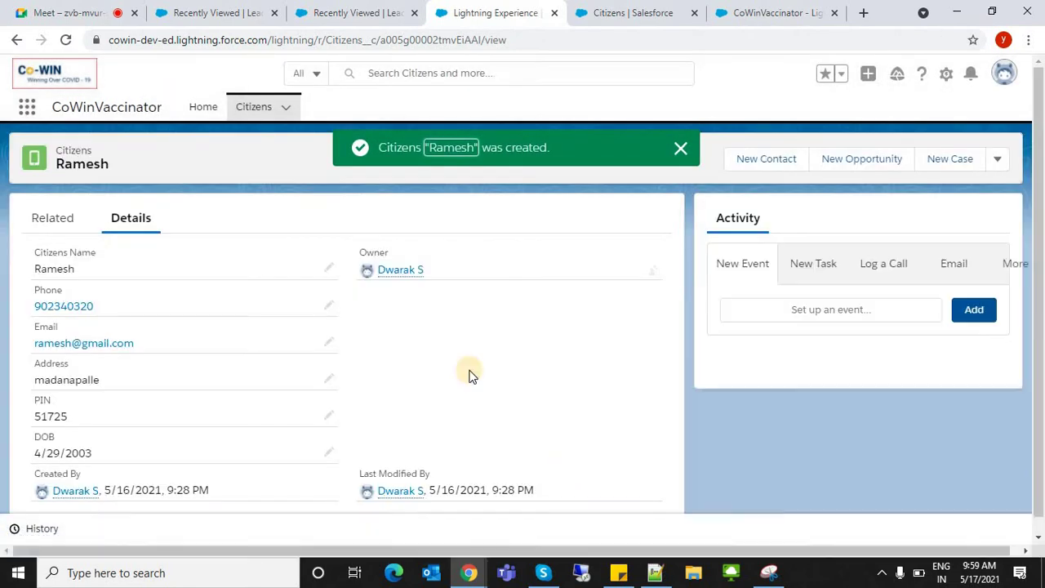
{"action": "left_click", "coordinate": [251, 111]}
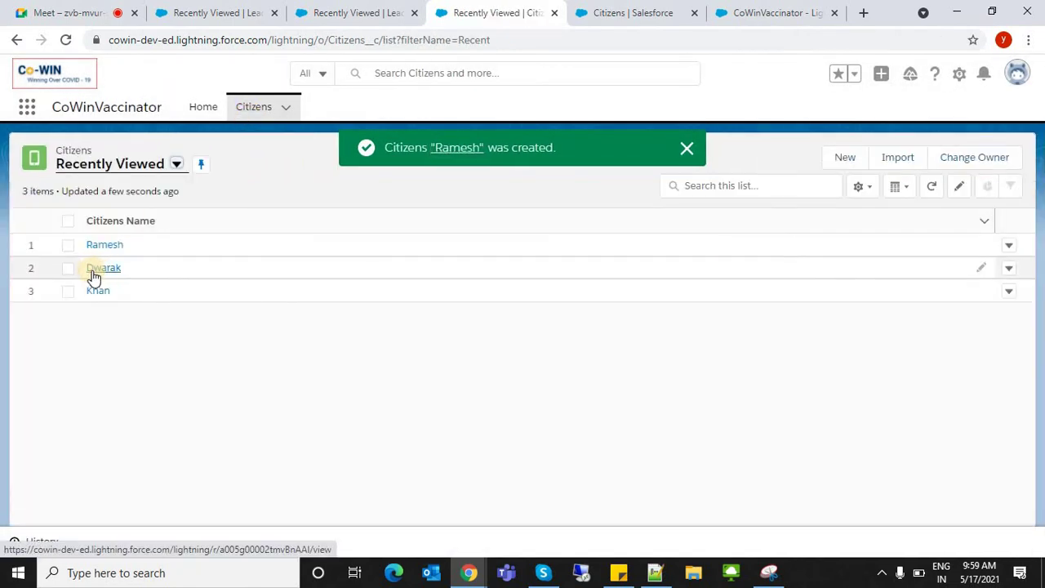
- Clone the original citizen again with another new name and matching email, then return to the list
{"action": "left_click", "coordinate": [97, 269]}
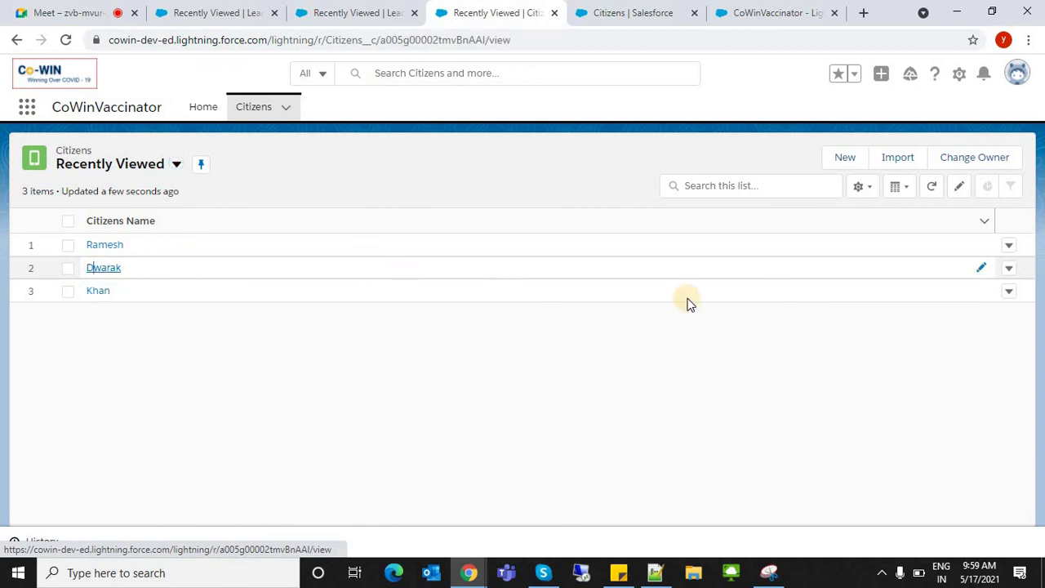
{"action": "left_click", "coordinate": [989, 160]}
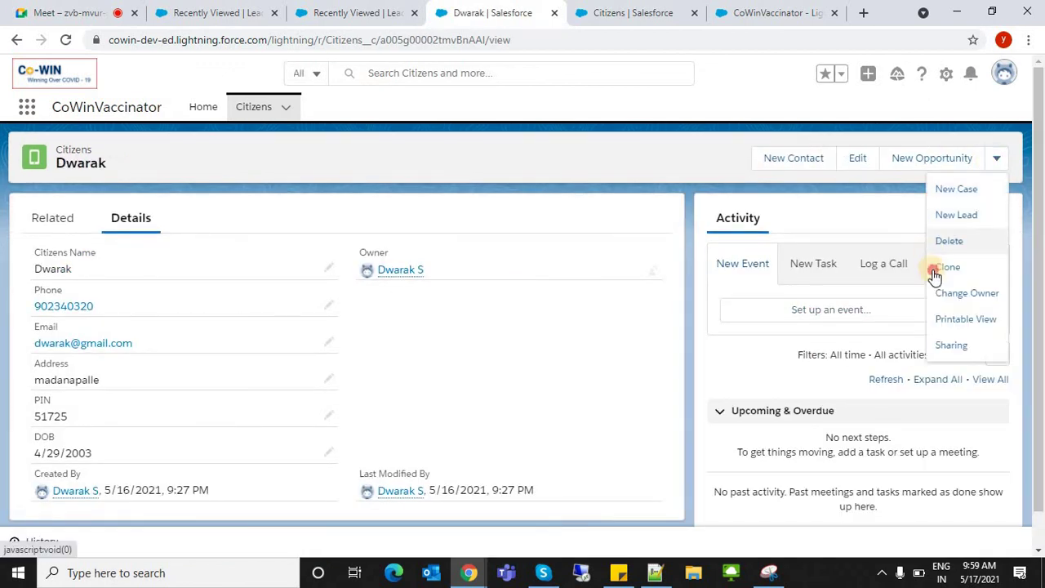
{"action": "left_click", "coordinate": [933, 266]}
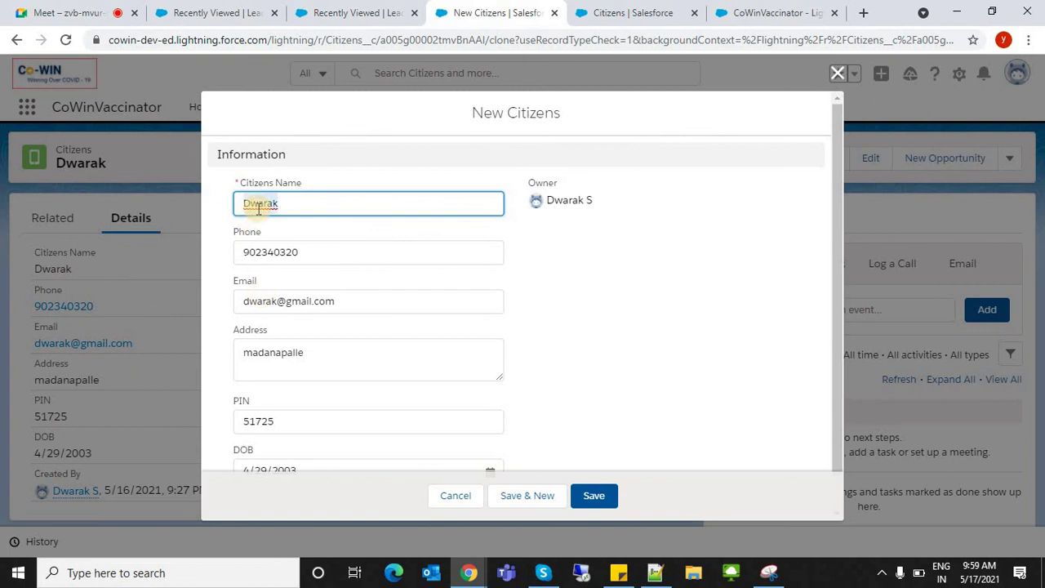
{"action": "type", "text": "Lak"}
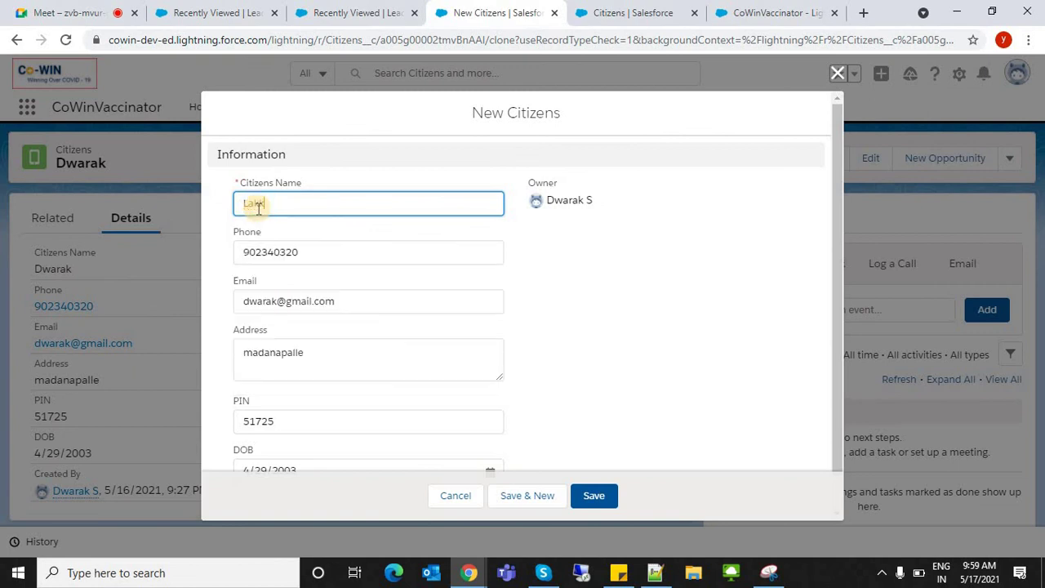
{"action": "type", "text": "shmi"}
{"action": "key", "text": "Tab"}
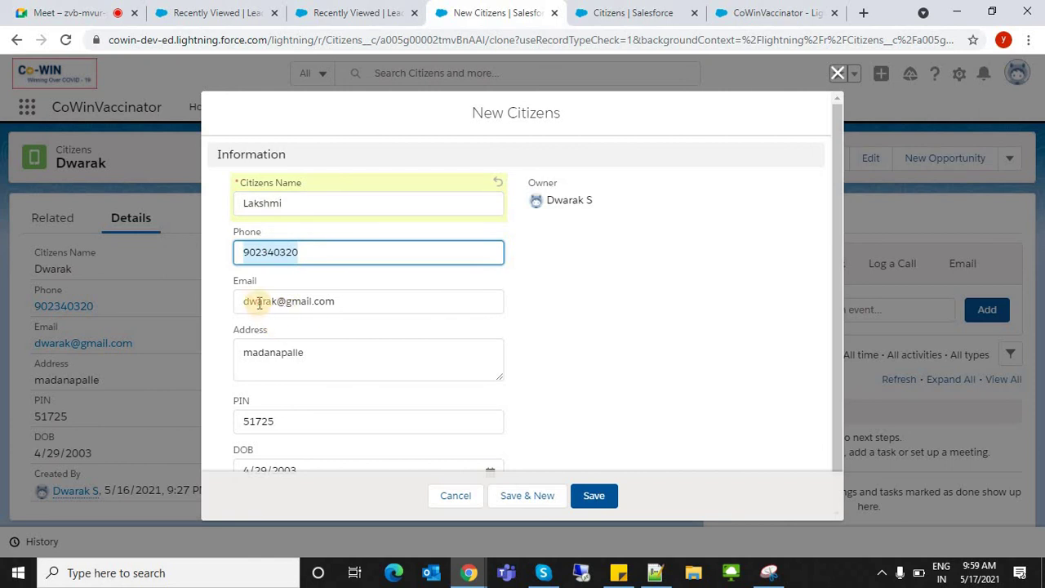
{"action": "left_click", "coordinate": [258, 302]}
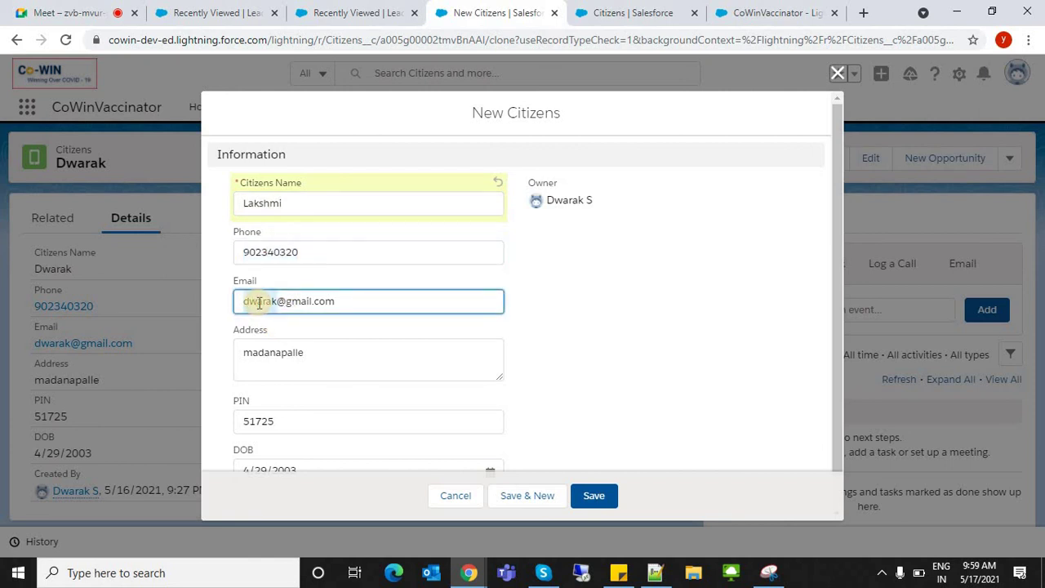
{"action": "double_click", "coordinate": [258, 302]}
{"action": "type", "text": "lakshmi"}
{"action": "left_click", "coordinate": [595, 495]}
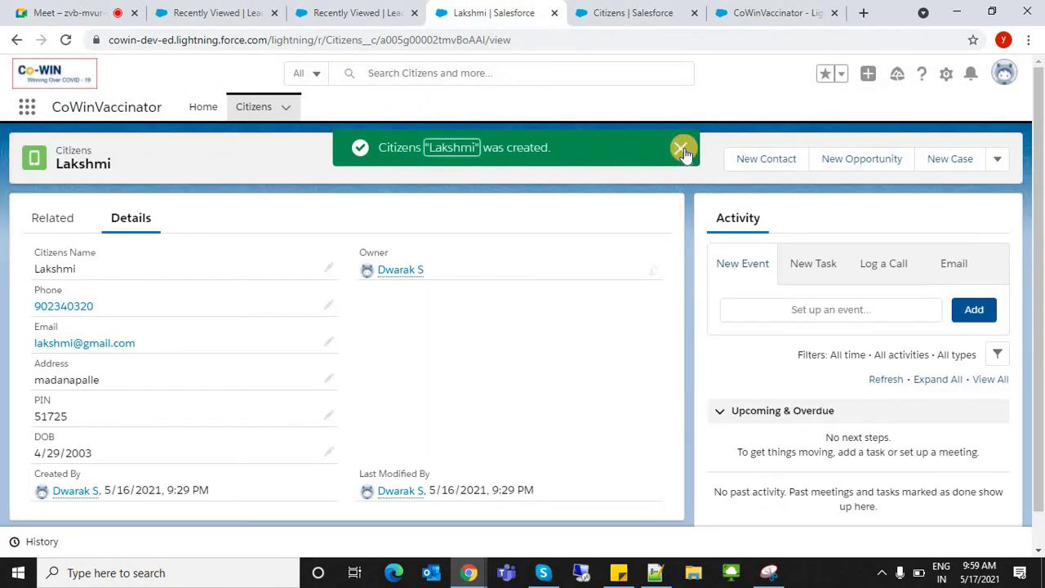
{"action": "left_click", "coordinate": [681, 147]}
{"action": "left_click", "coordinate": [267, 106]}
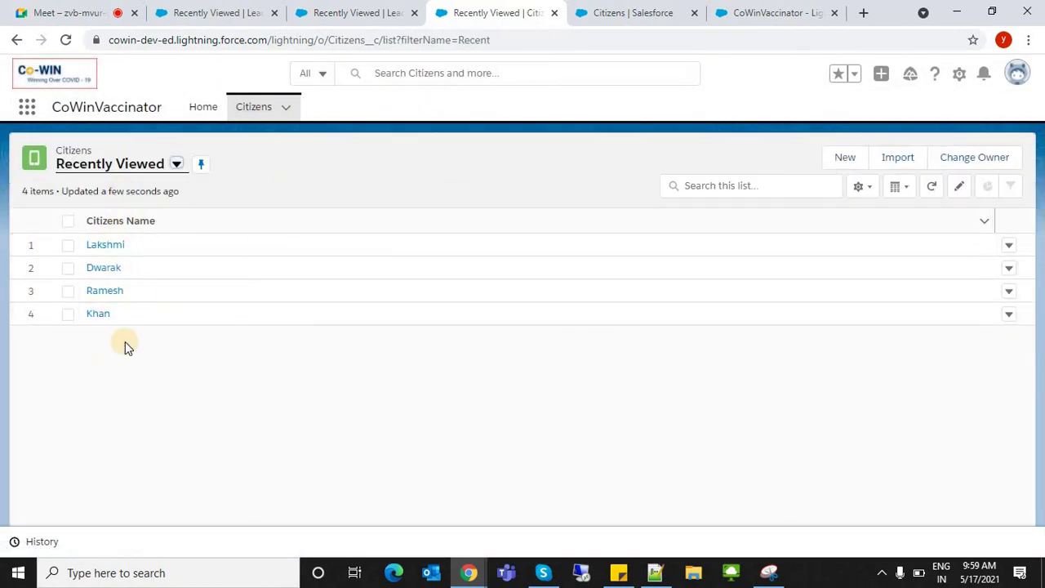
- Open a blank New Citizens form and compare its Name, Email and Address fields with Object Manager
{"action": "left_click", "coordinate": [841, 166]}
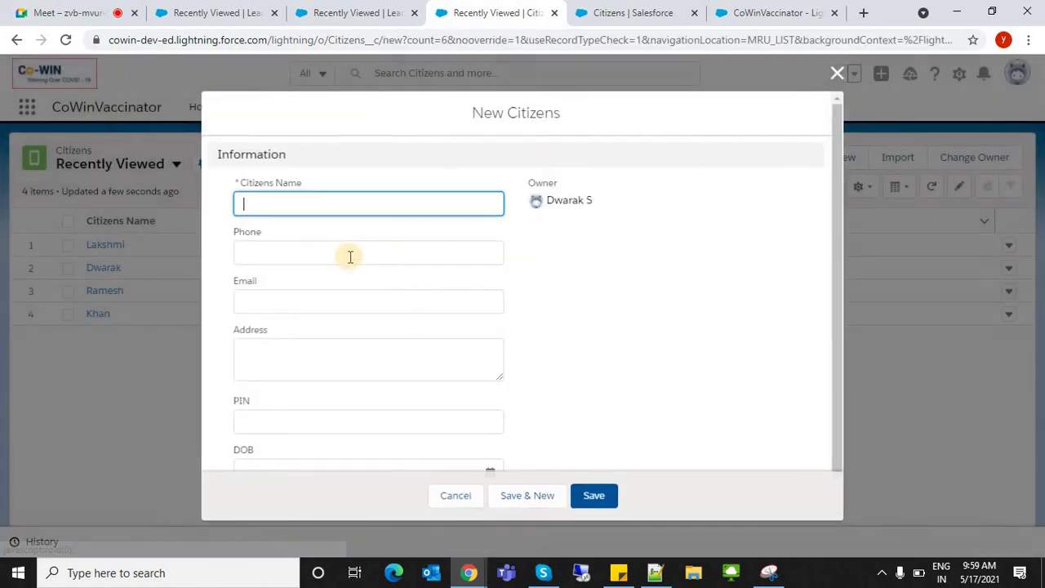
{"action": "key", "text": "Tab"}
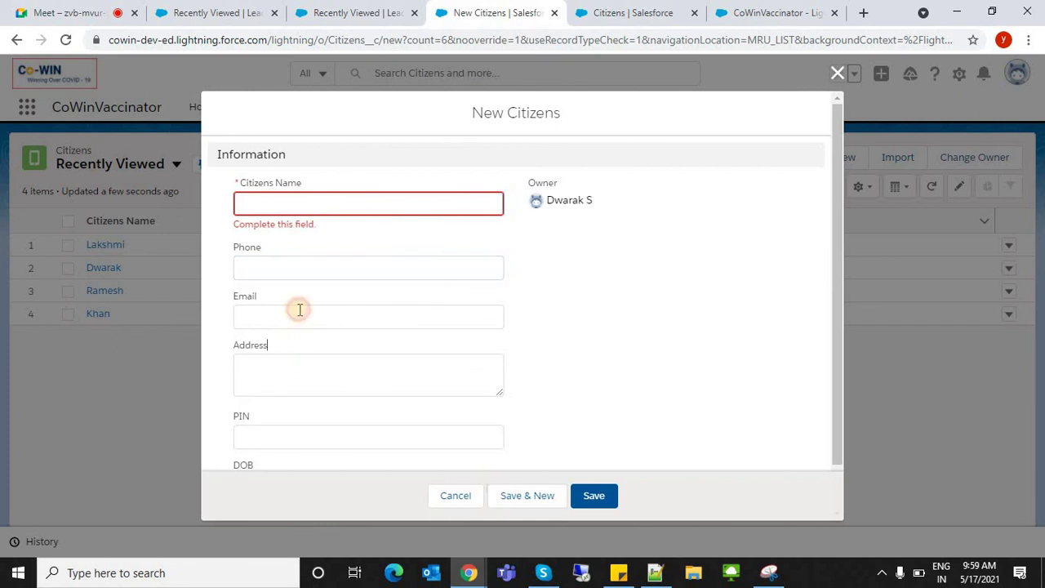
{"action": "left_click", "coordinate": [298, 314]}
{"action": "left_click_drag", "start_coordinate": [555, 117], "coordinate": [534, 196]}
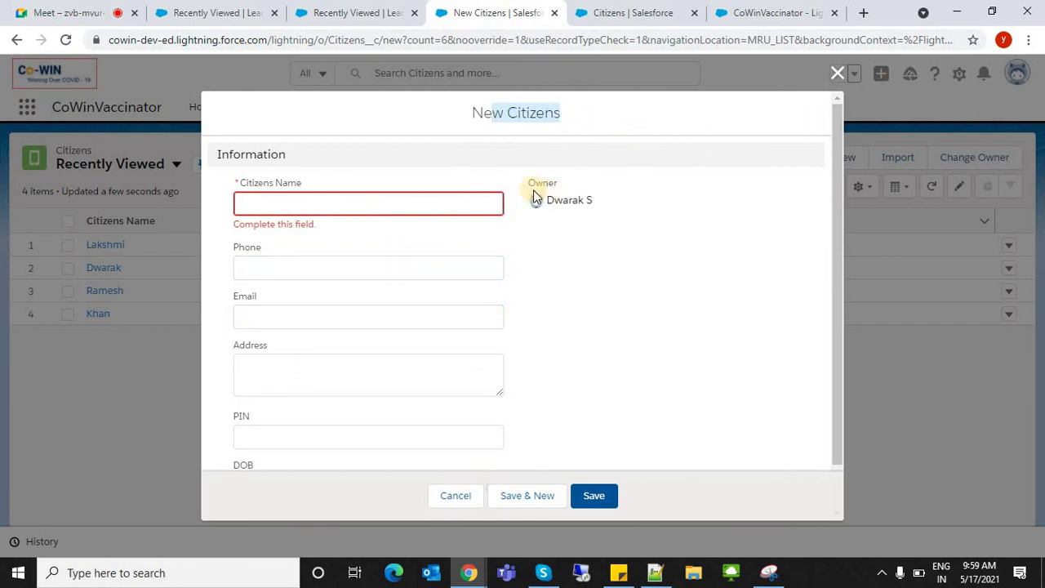
{"action": "left_click", "coordinate": [292, 207]}
{"action": "left_click", "coordinate": [287, 373]}
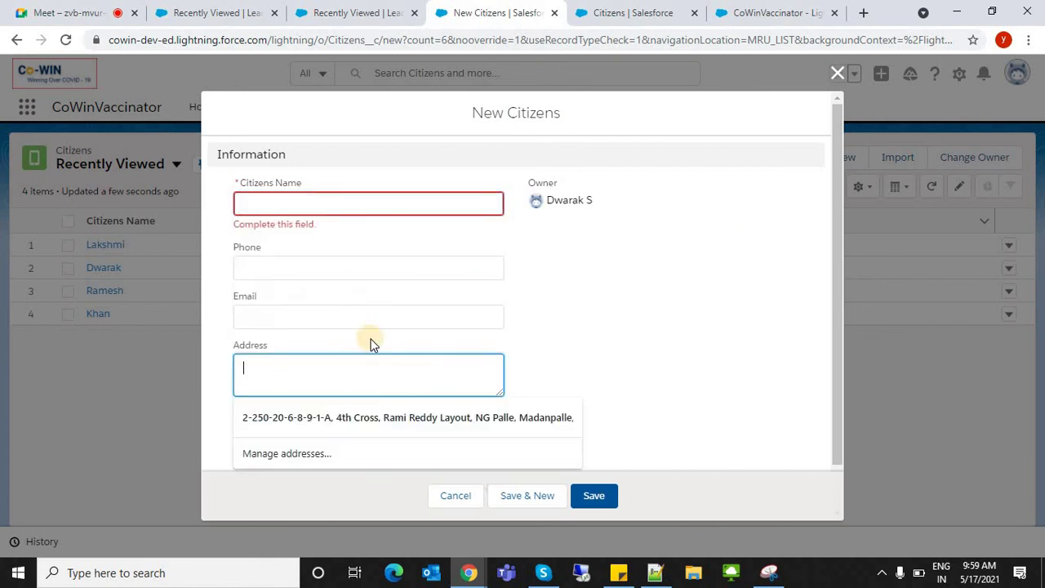
{"action": "left_click", "coordinate": [310, 322]}
{"action": "key", "text": "Tab"}
{"action": "key", "text": "Tab"}
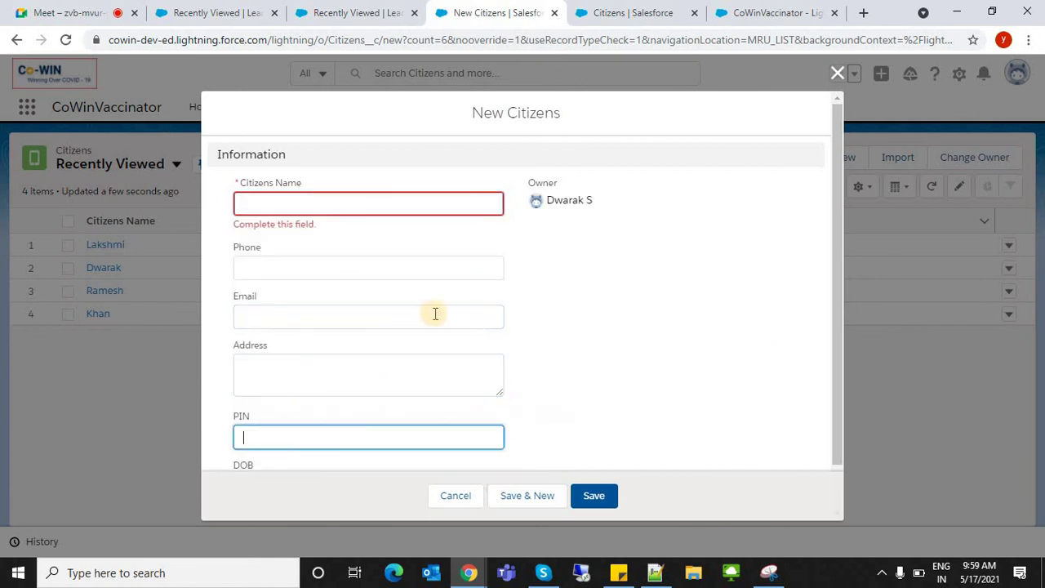
{"action": "left_click", "coordinate": [629, 10]}
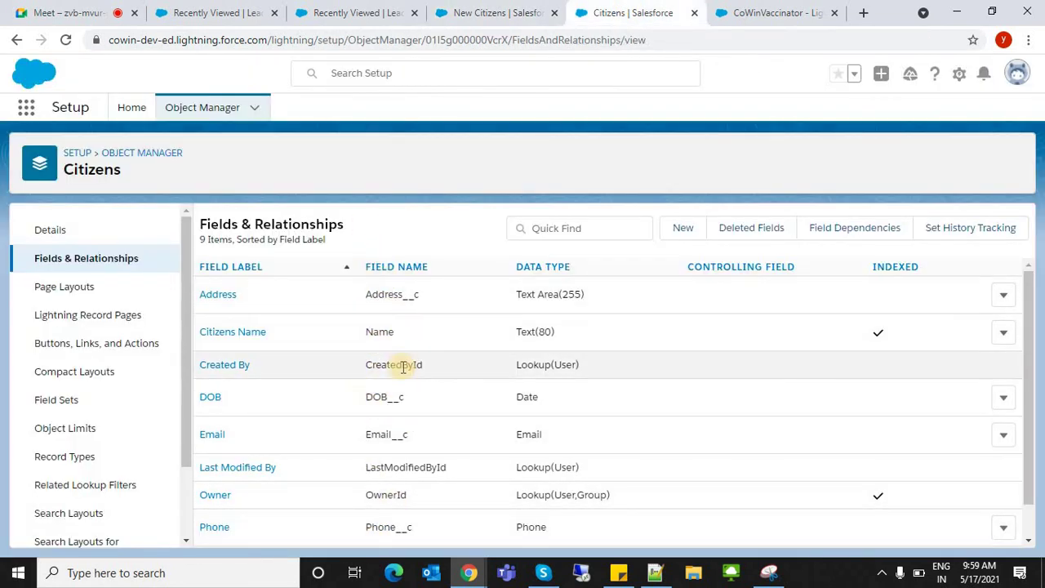
{"action": "left_click", "coordinate": [520, 8]}
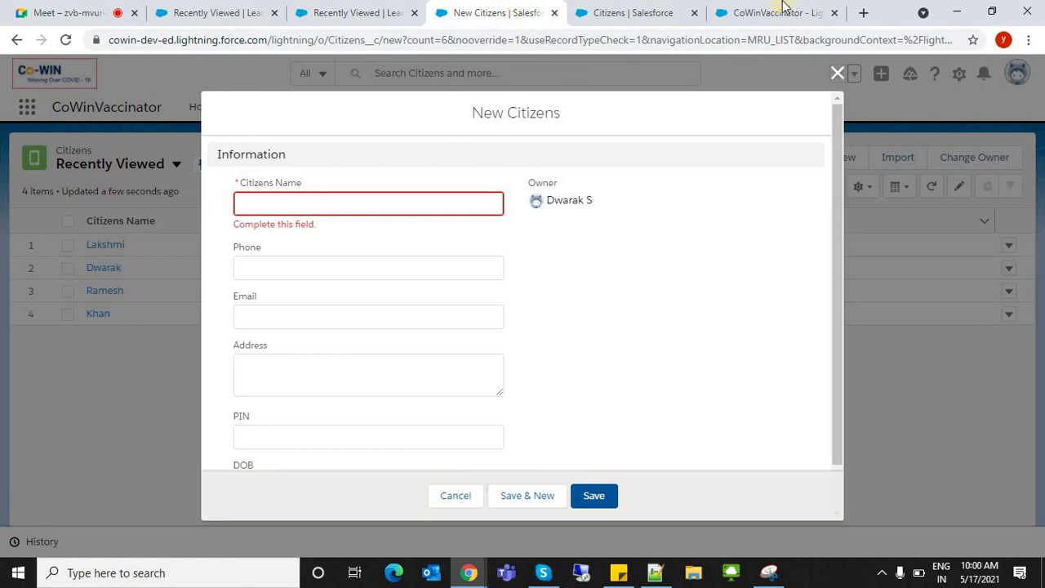
- Filter the Object Manager list of objects by 'ci'
{"action": "left_click", "coordinate": [716, 8]}
{"action": "left_click", "coordinate": [653, 8]}
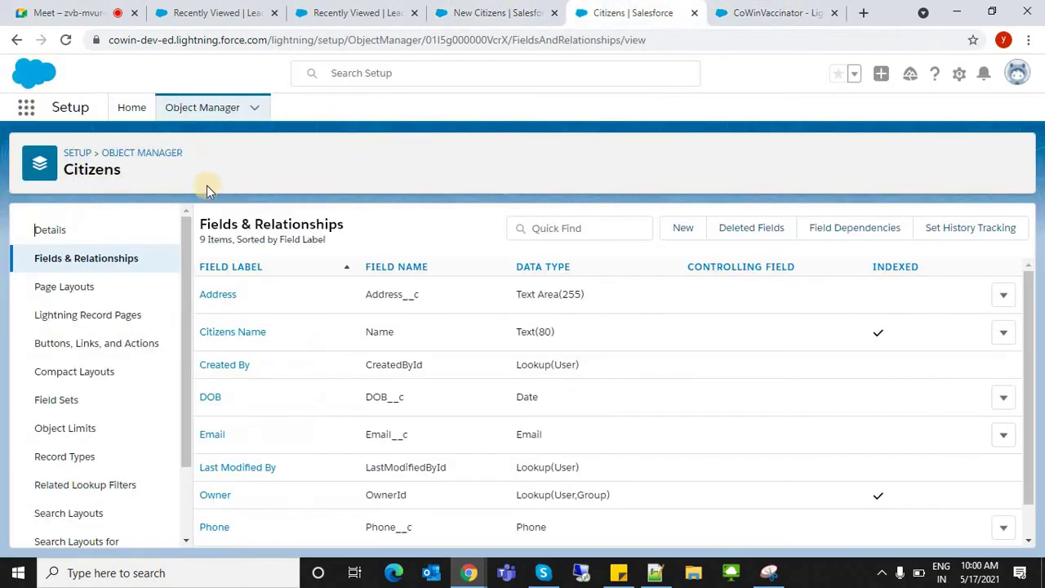
{"action": "left_click", "coordinate": [192, 100]}
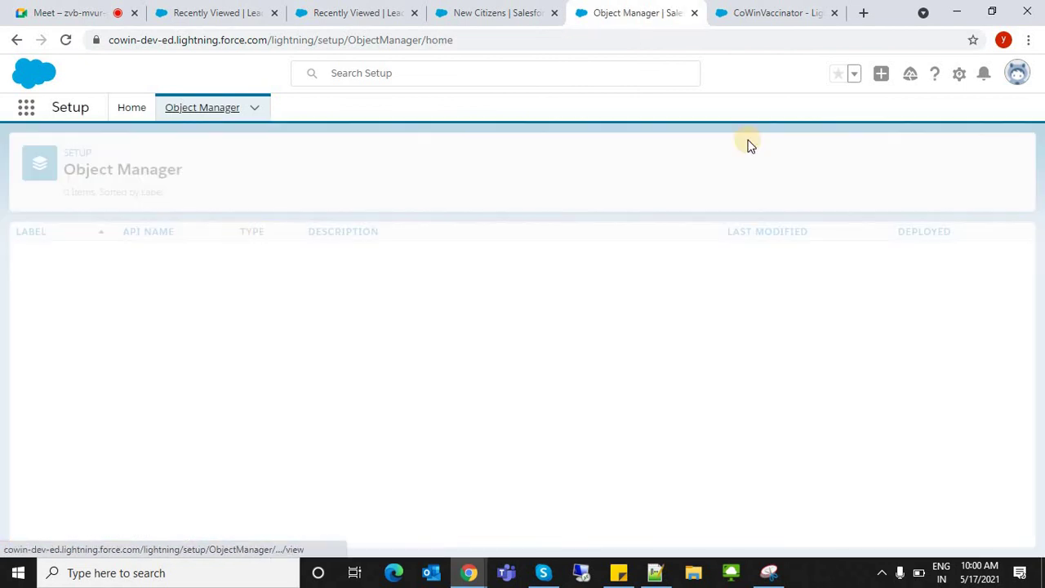
{"action": "left_click", "coordinate": [742, 156]}
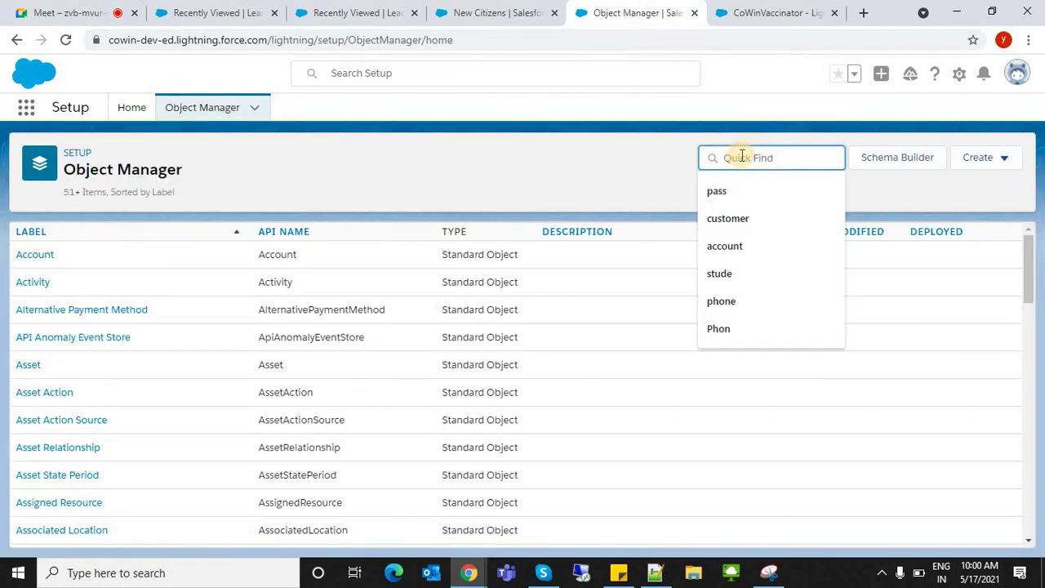
{"action": "type", "text": "ci"}
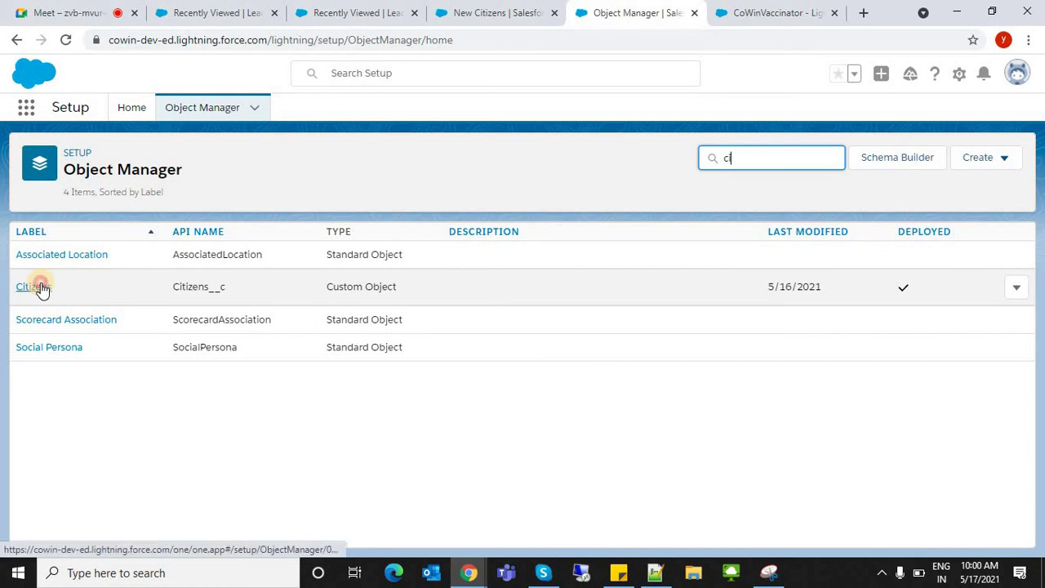
- Open the Citizens object details, then dismiss the unfinished new-citizen form
{"action": "left_click", "coordinate": [41, 288]}
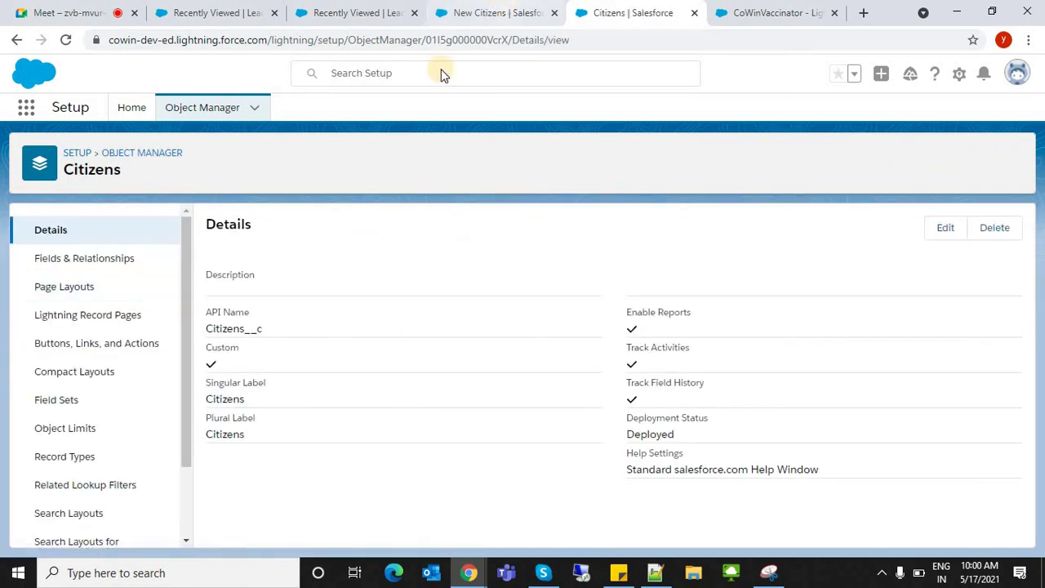
{"action": "key", "text": "ctrl+shift+Tab"}
{"action": "key", "text": "Escape"}
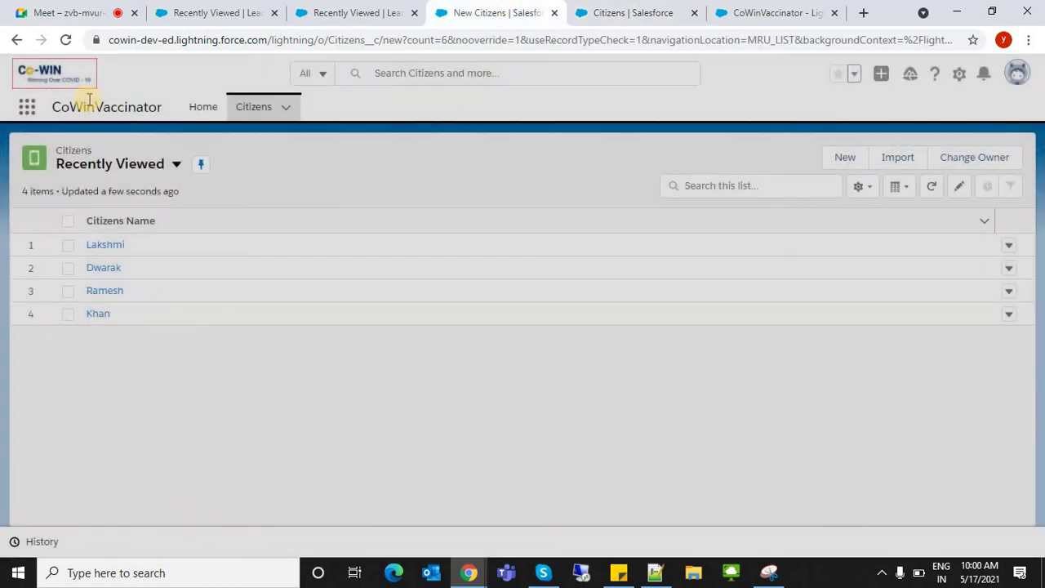
- Reload the Citizens records list after a look at the Citizens object setup page
{"action": "left_click", "coordinate": [242, 114]}
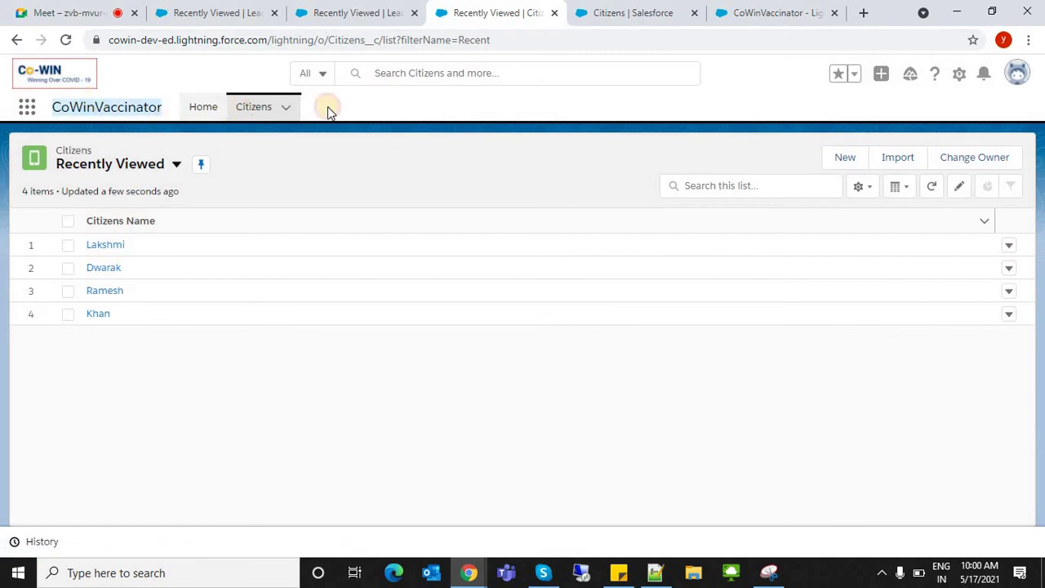
{"action": "left_click", "coordinate": [635, 13]}
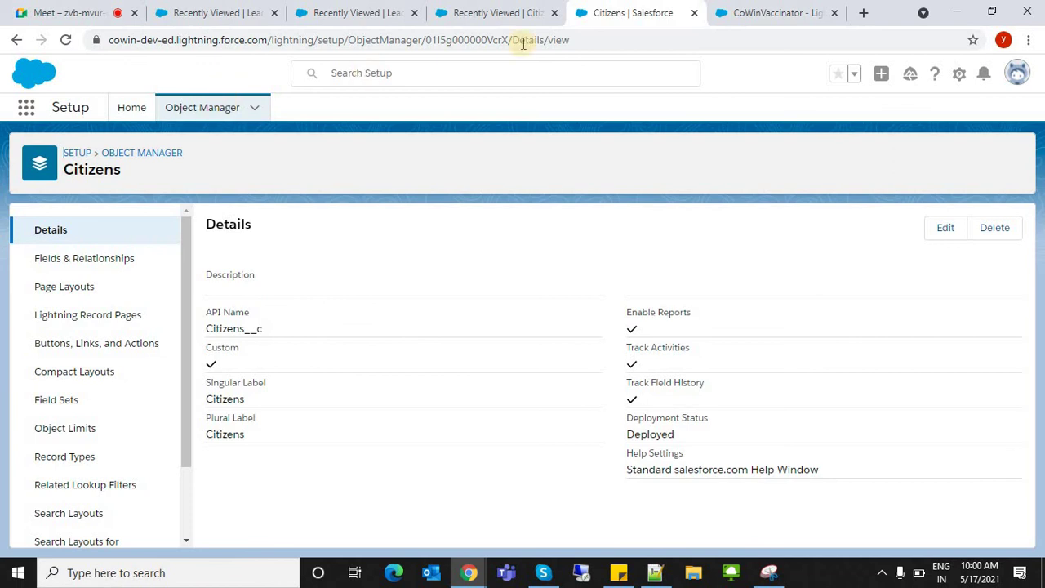
{"action": "left_click", "coordinate": [488, 12]}
{"action": "left_click", "coordinate": [252, 106]}
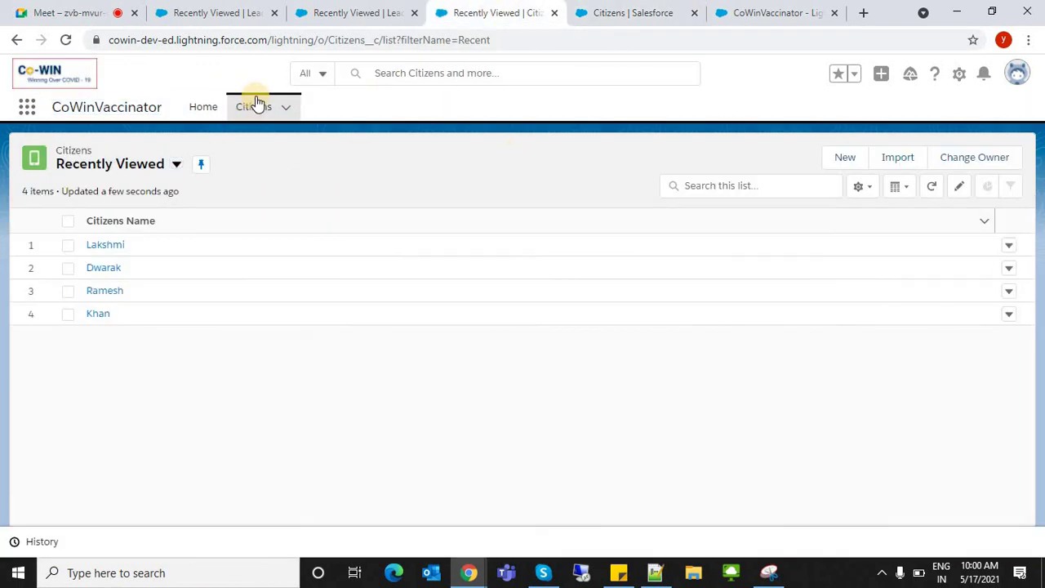
- Start a New Citizens record, close it, and reopen a blank form scrolled to the bottom
{"action": "left_click", "coordinate": [841, 159]}
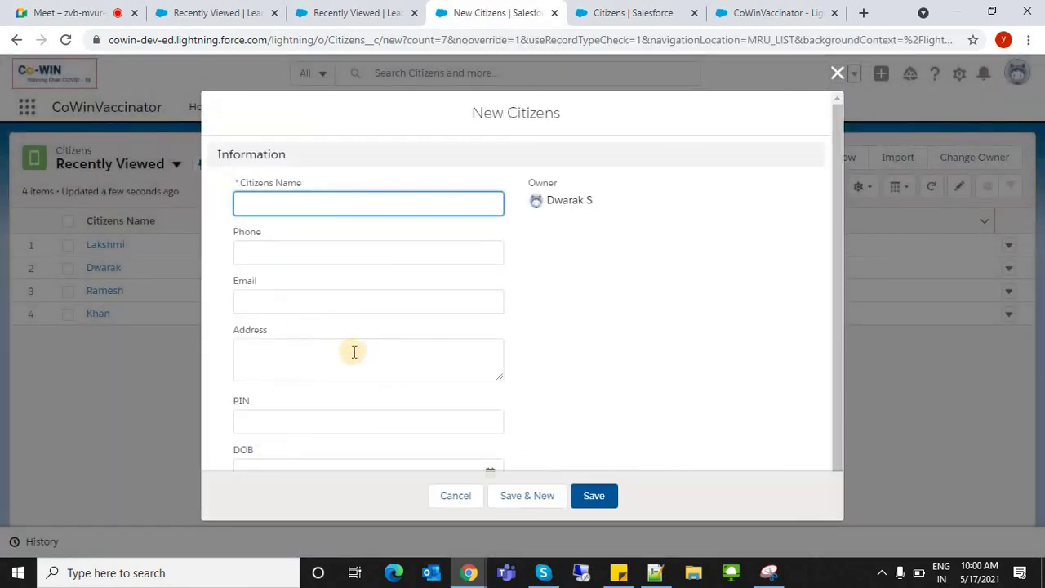
{"action": "left_click", "coordinate": [834, 77]}
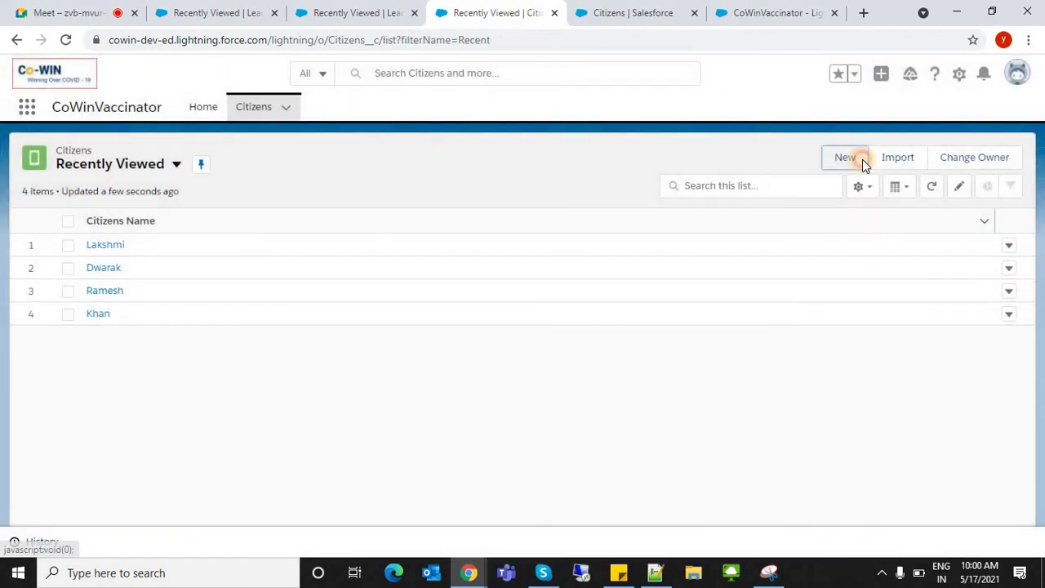
{"action": "left_click", "coordinate": [862, 159]}
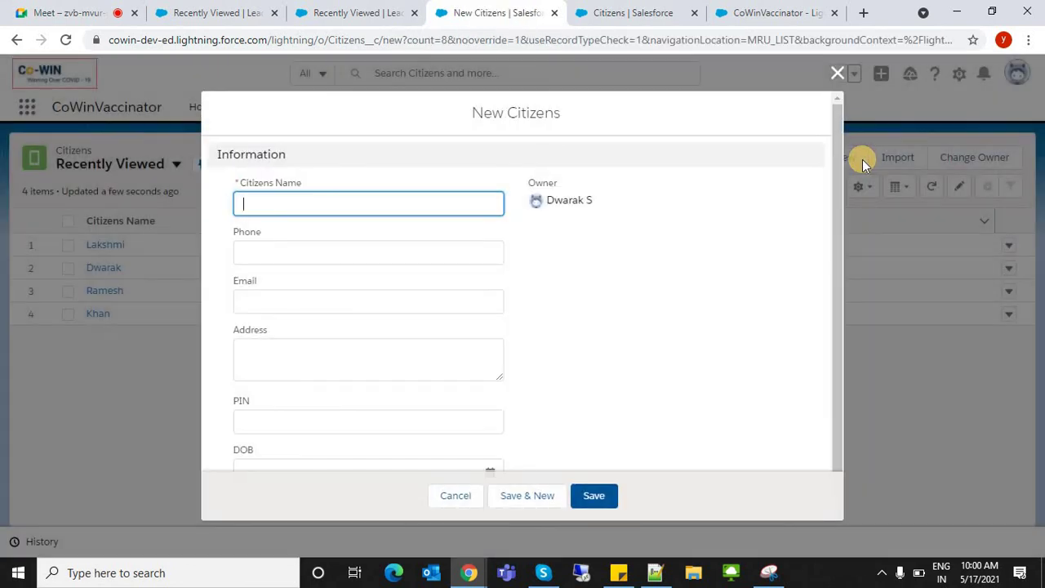
{"action": "left_click_drag", "start_coordinate": [831, 301], "coordinate": [592, 400]}
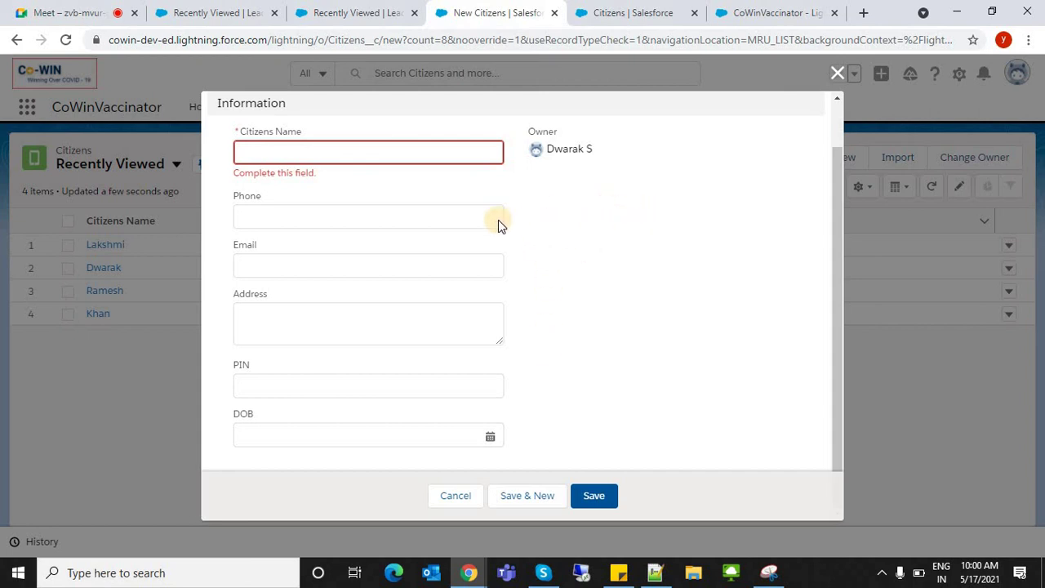
{"action": "left_click", "coordinate": [654, 13]}
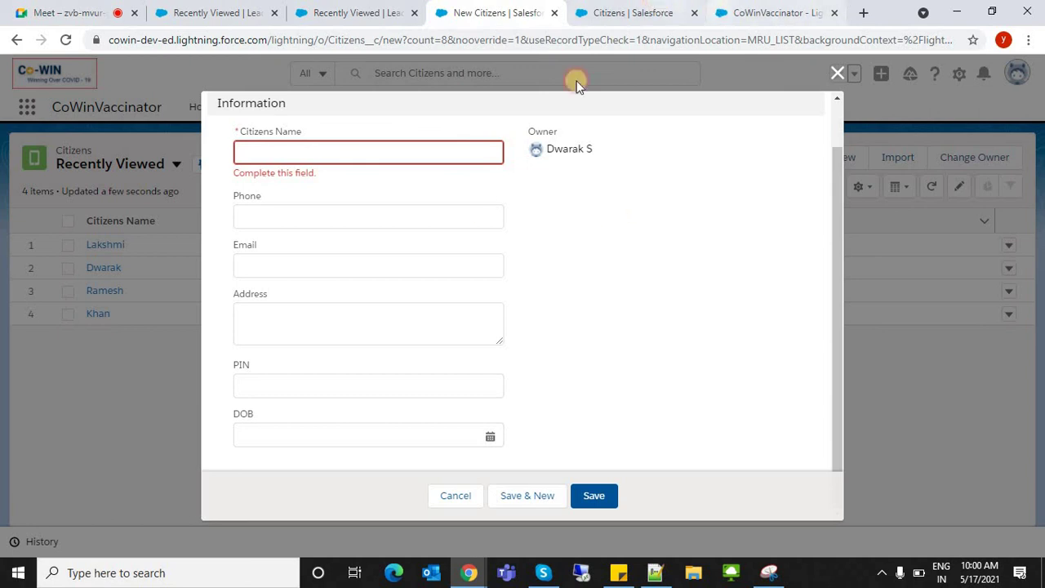
- Begin a new custom field under Citizens Fields & Relationships, then cancel the new-citizen form
{"action": "left_click", "coordinate": [160, 258]}
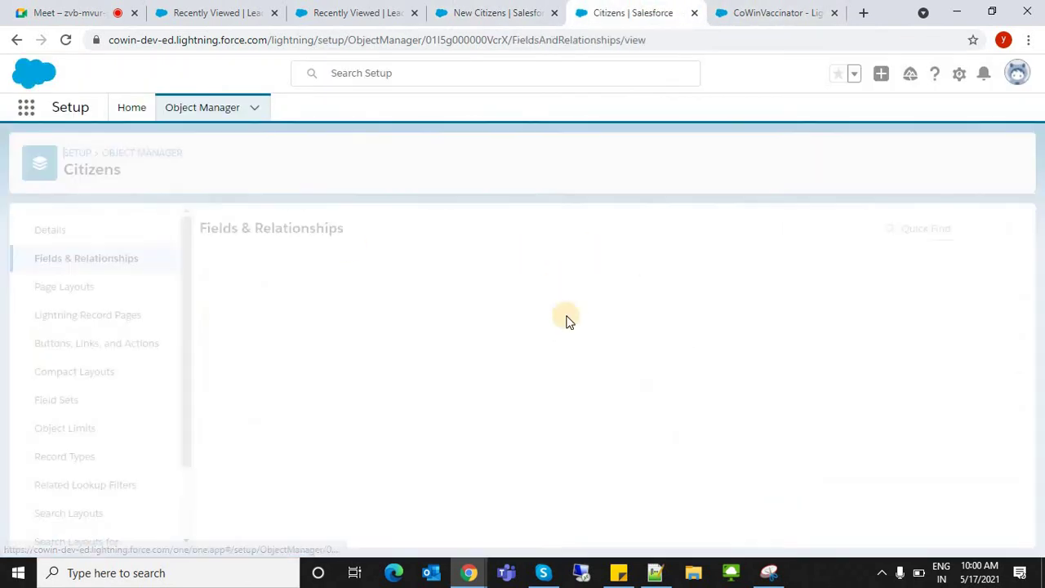
{"action": "left_click", "coordinate": [682, 228]}
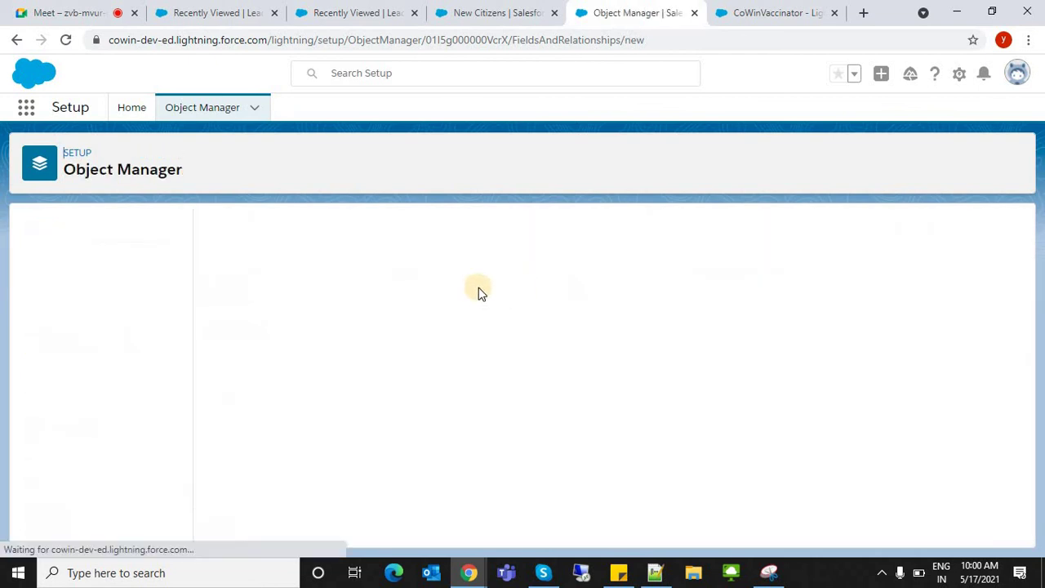
{"action": "left_click", "coordinate": [507, 10]}
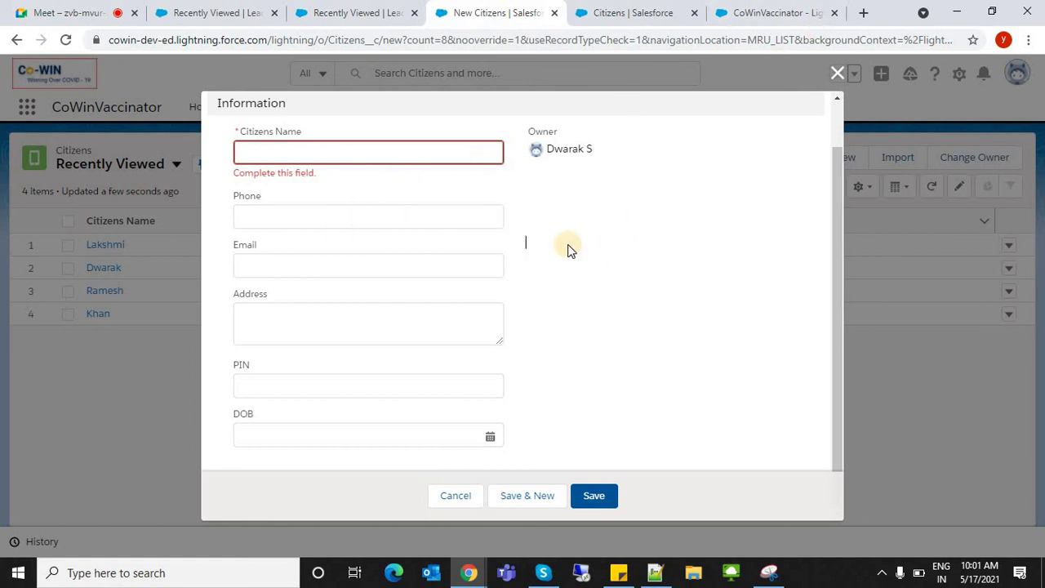
{"action": "left_click", "coordinate": [838, 72]}
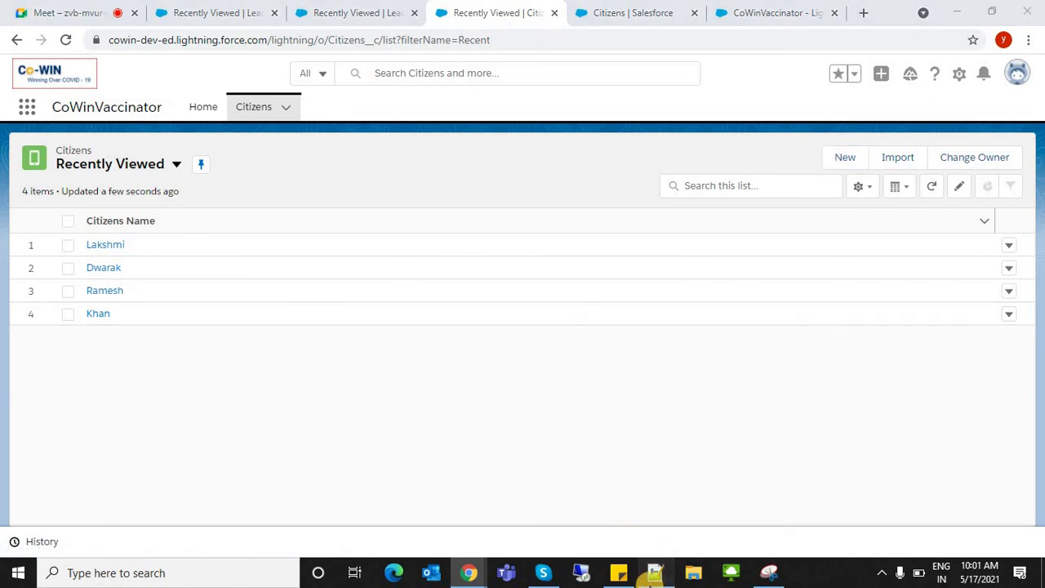
{"action": "left_click", "coordinate": [653, 575]}
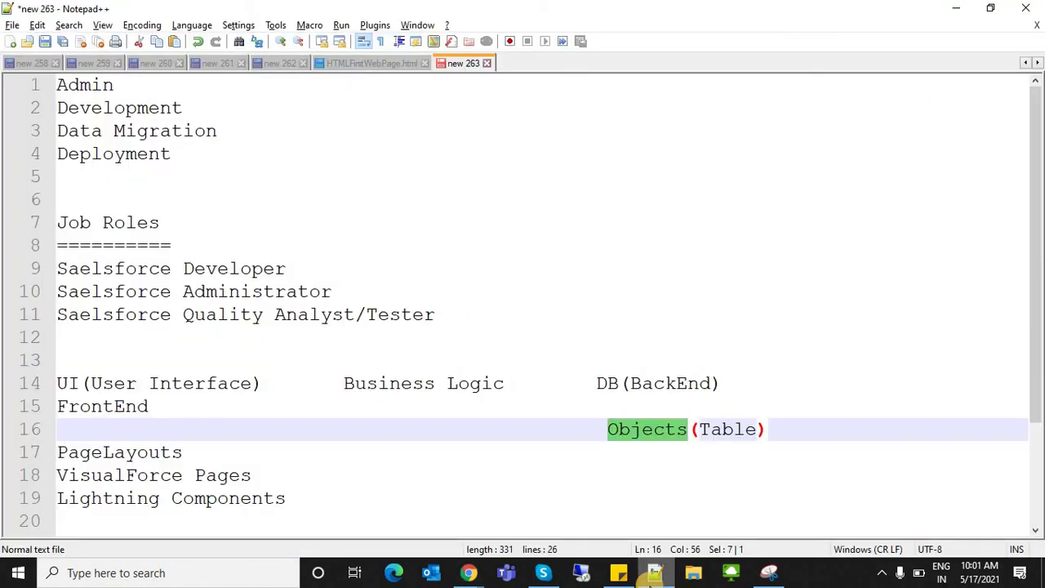
{"action": "double_click", "coordinate": [86, 84]}
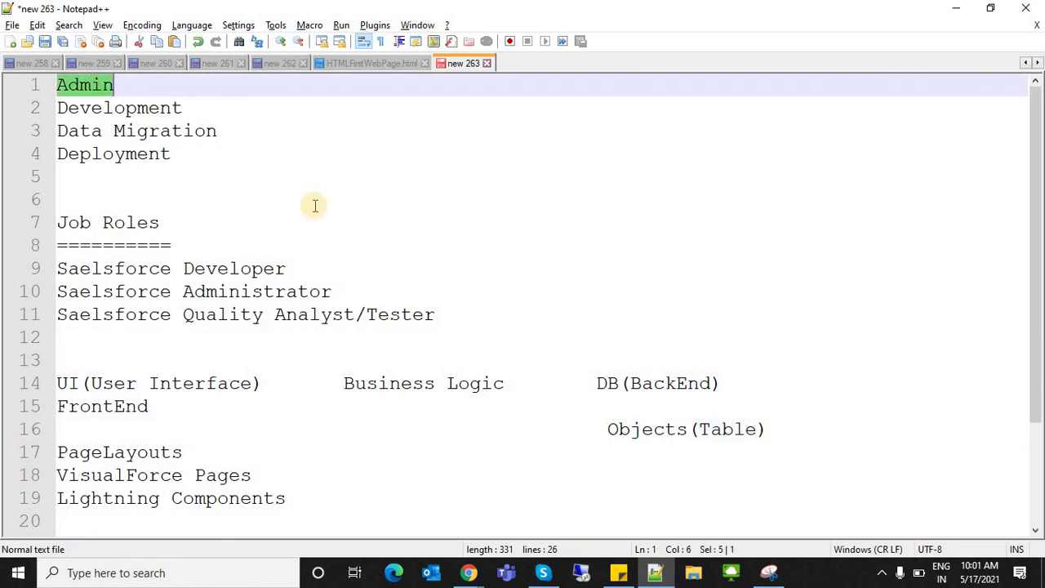
{"action": "double_click", "coordinate": [647, 428]}
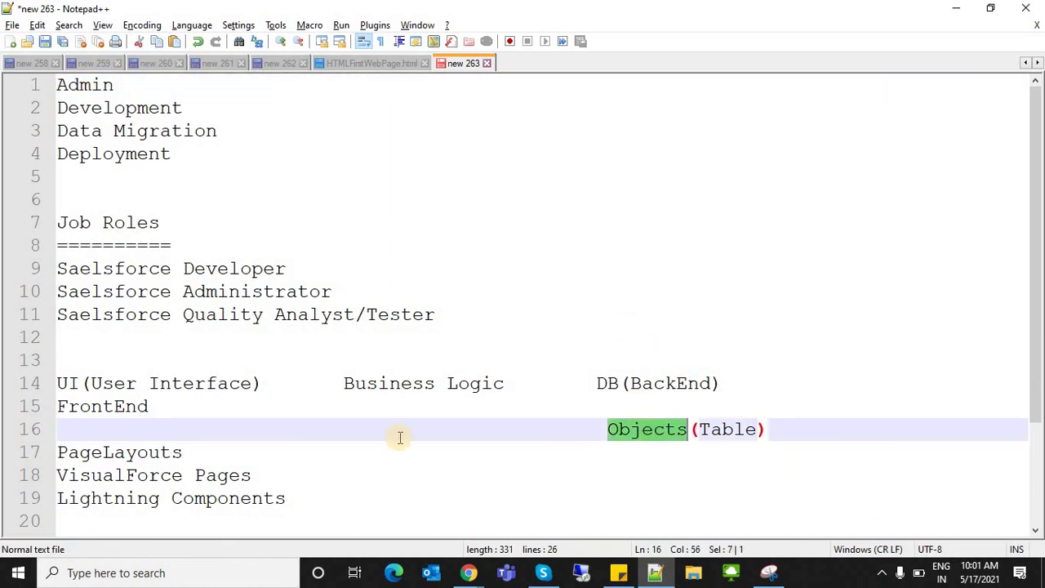
{"action": "double_click", "coordinate": [82, 460]}
{"action": "left_click", "coordinate": [468, 572]}
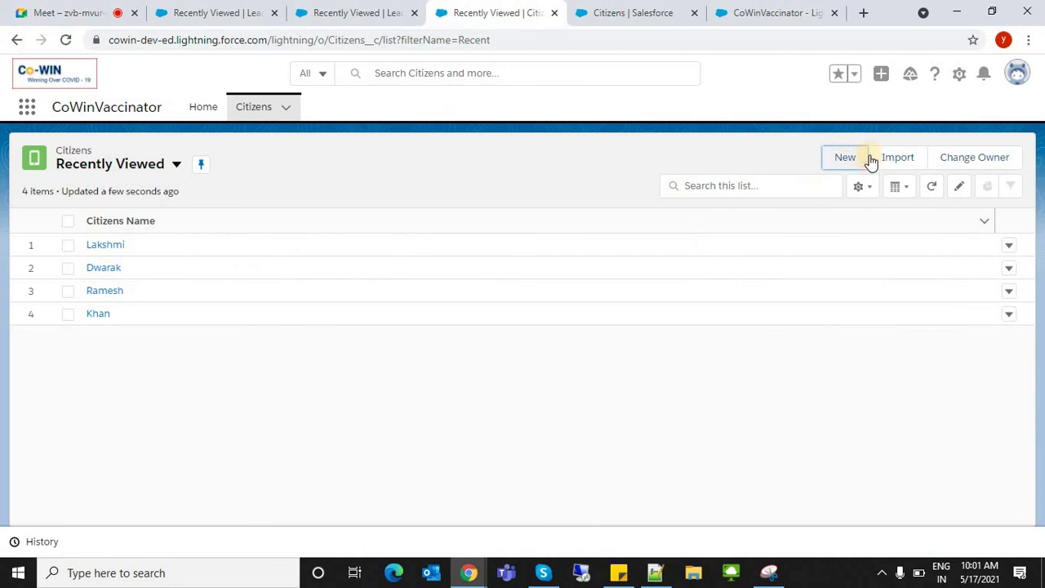
- Dismiss a New Citizens form without saving and open Lakshmi's citizen record
{"action": "left_click", "coordinate": [837, 160]}
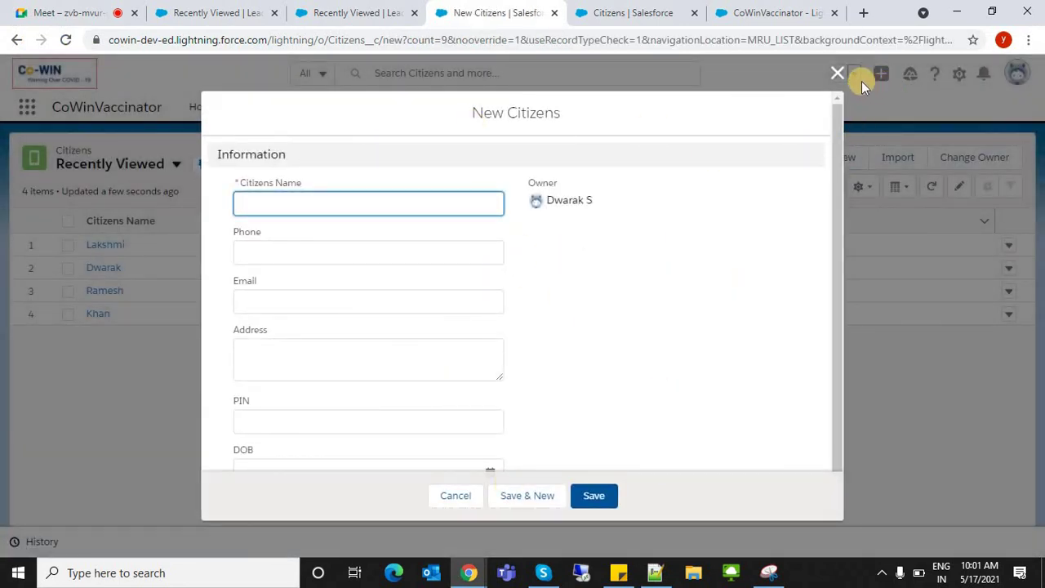
{"action": "left_click", "coordinate": [835, 72]}
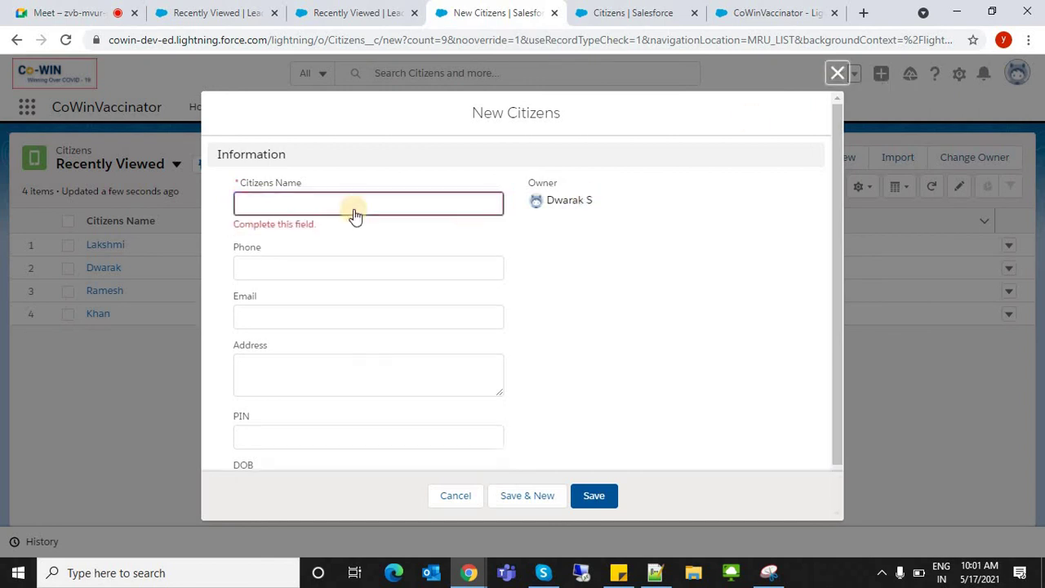
{"action": "left_click", "coordinate": [98, 247]}
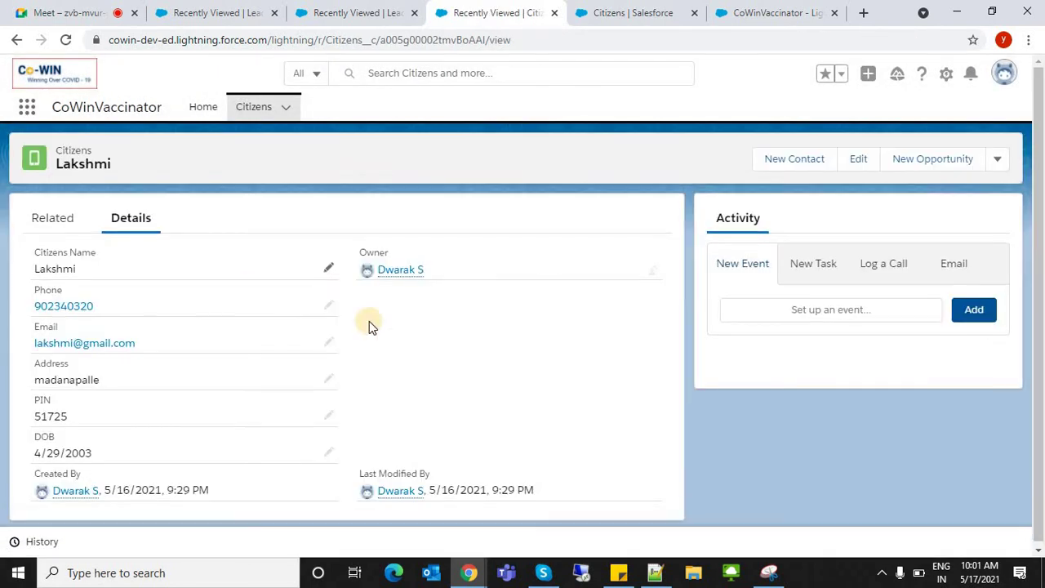
- Return to the four-record Citizens list, then go back to the Google Meet presentation
{"action": "left_click", "coordinate": [254, 107]}
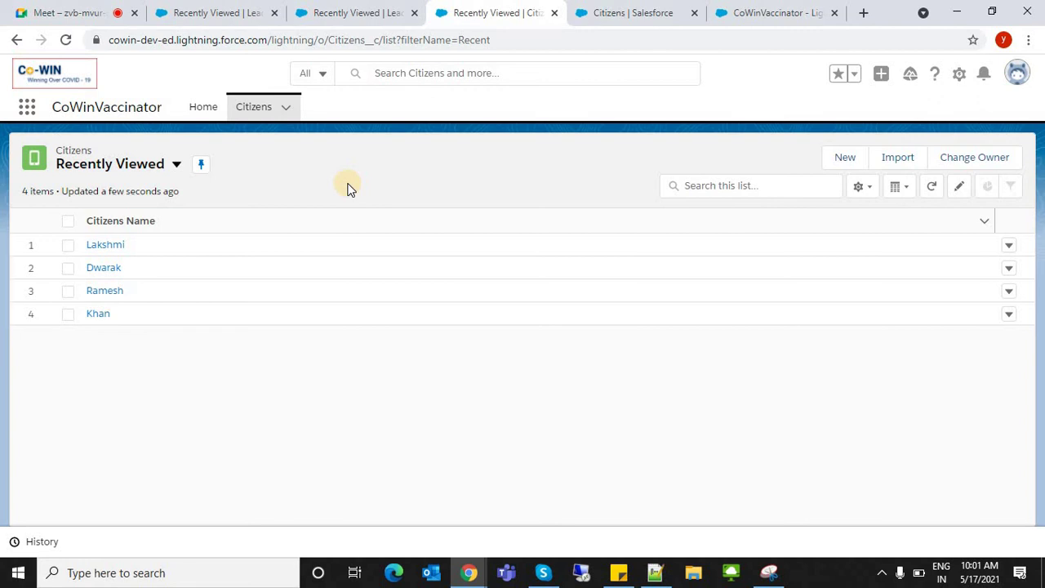
{"action": "left_click", "coordinate": [237, 110]}
{"action": "left_click", "coordinate": [119, 10]}
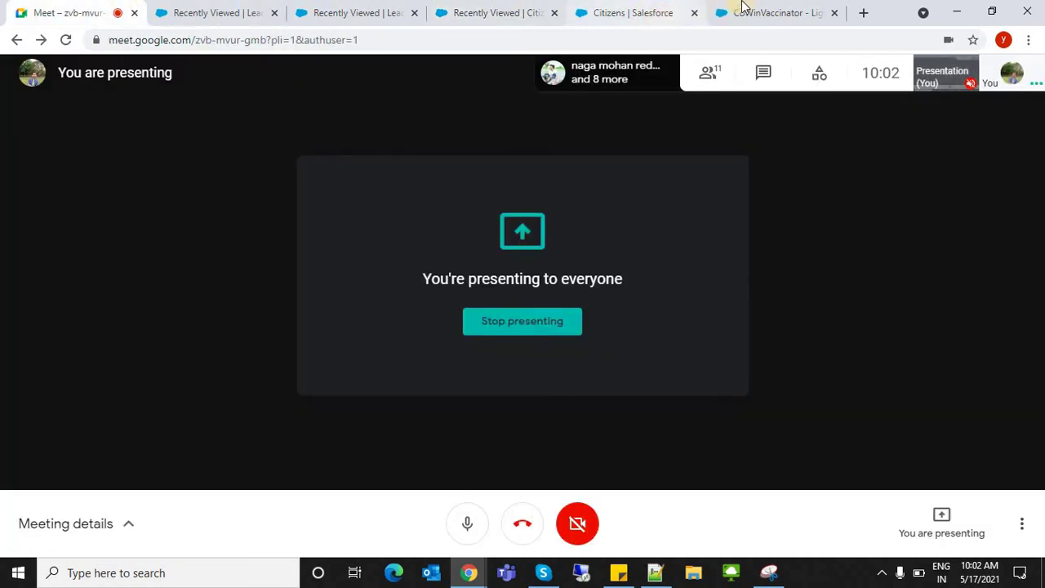
- Open the Salesforce Developers site (developer.salesforce.com) in a new tab
{"action": "left_click", "coordinate": [862, 12]}
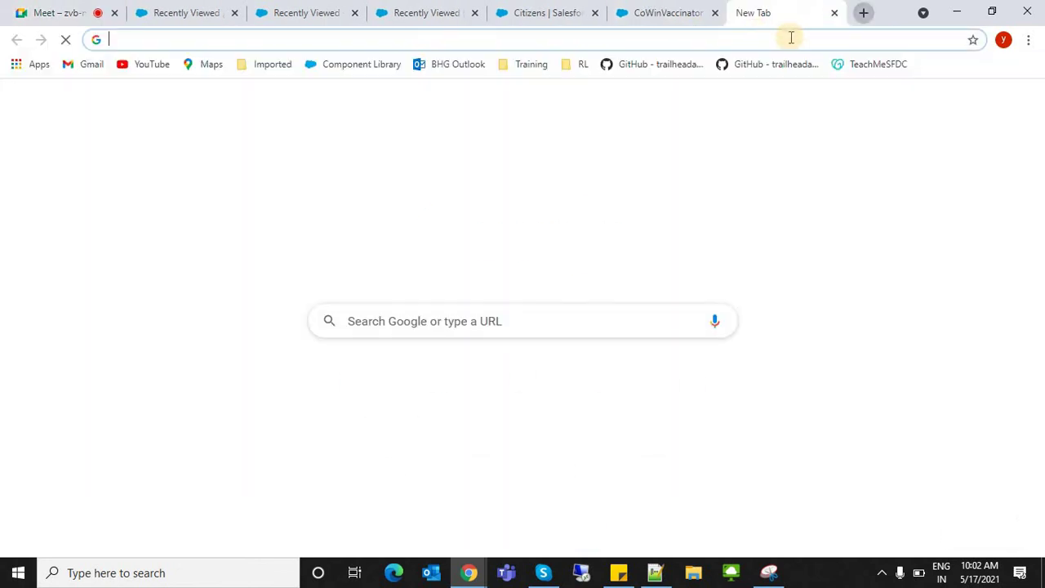
{"action": "left_click", "coordinate": [791, 37]}
{"action": "type", "text": "dev"}
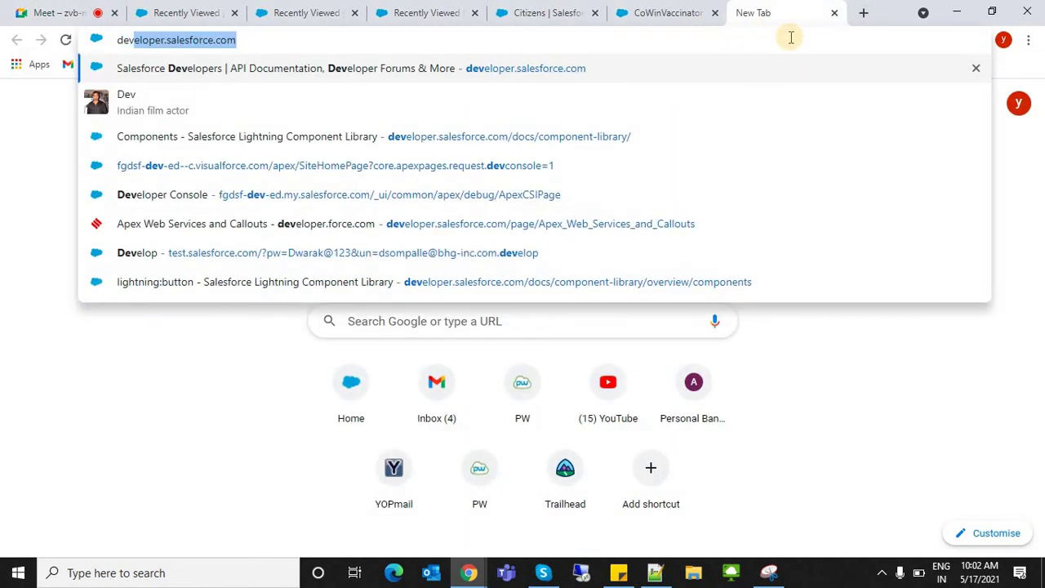
{"action": "key", "text": "Return"}
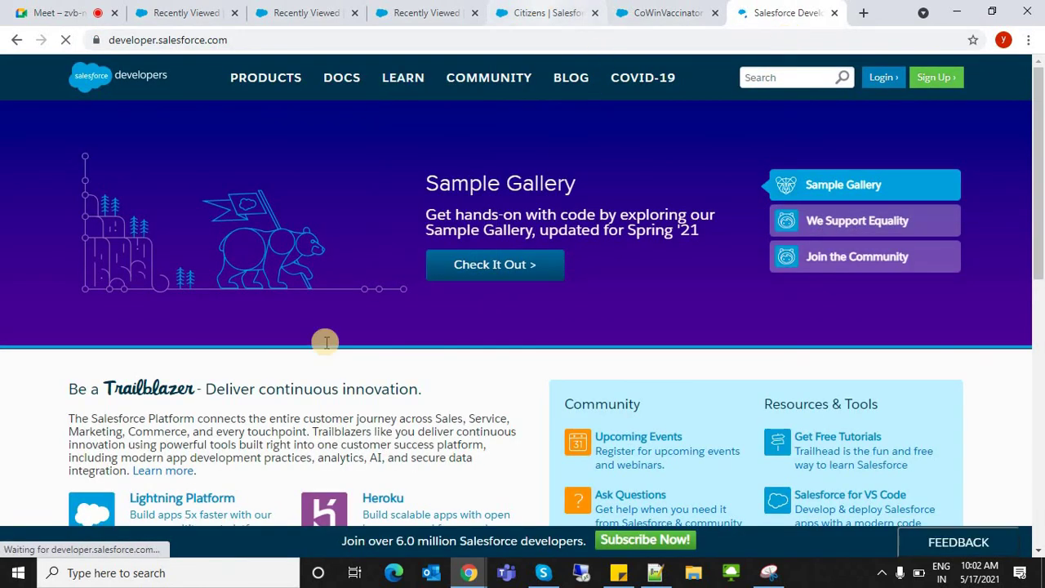
- Load the free Developer Edition sign-up form, then return to the Citizens custom field page
{"action": "key", "text": "ctrl+Page_Up"}
{"action": "key", "text": "ctrl+Page_Up"}
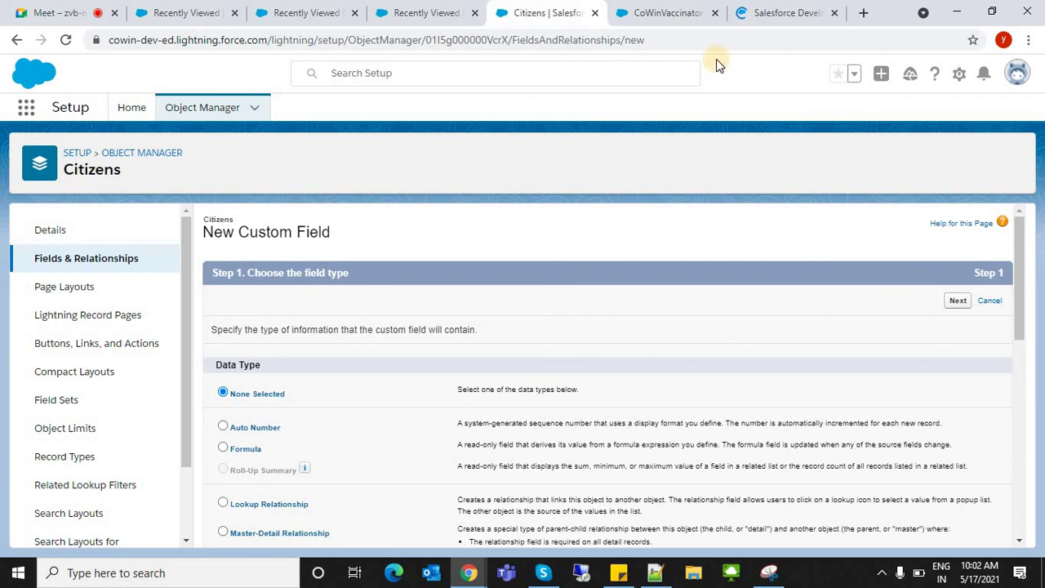
{"action": "left_click", "coordinate": [761, 12]}
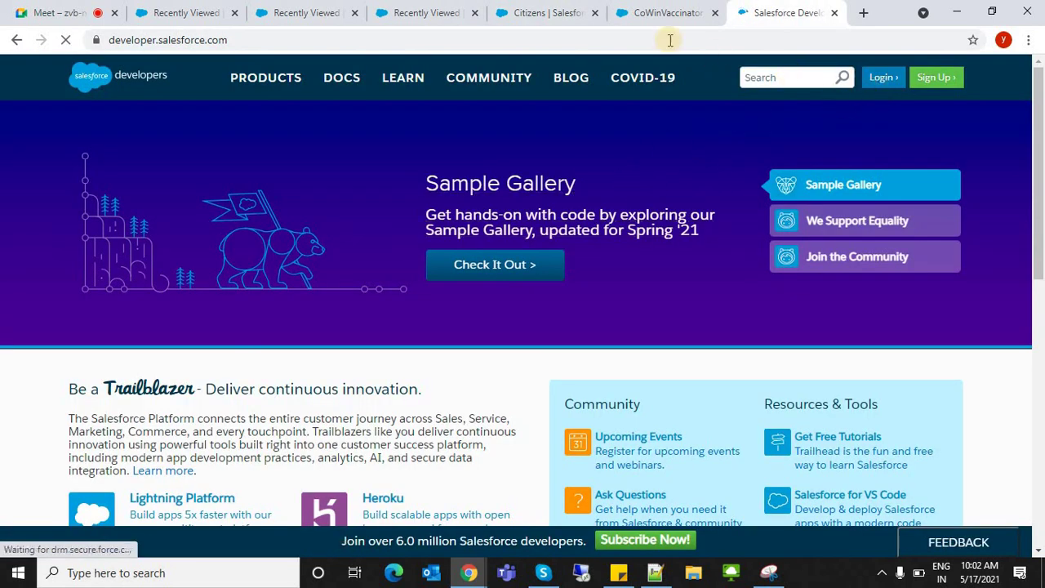
{"action": "left_click", "coordinate": [432, 41]}
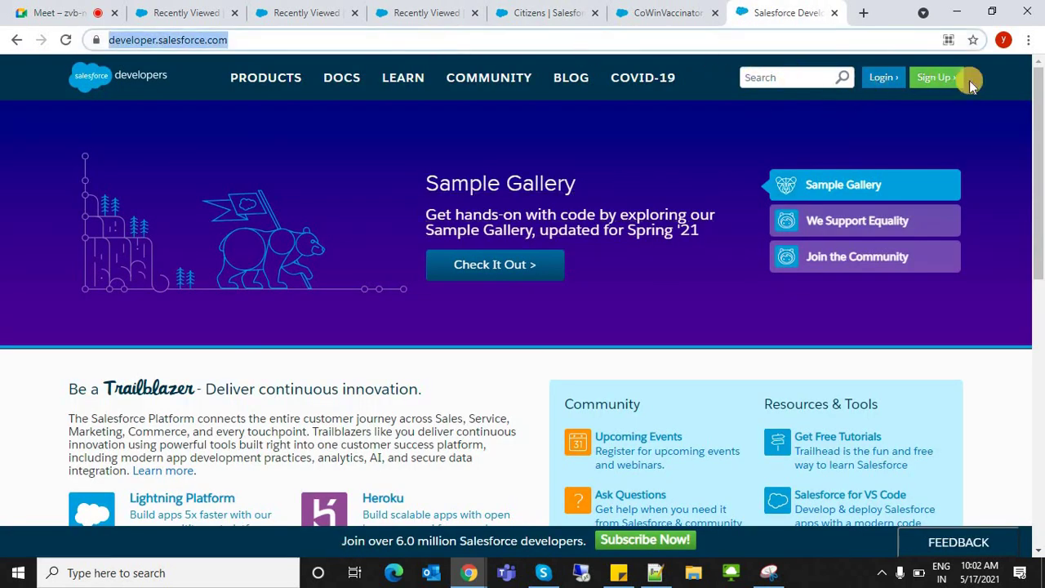
{"action": "left_click", "coordinate": [930, 80]}
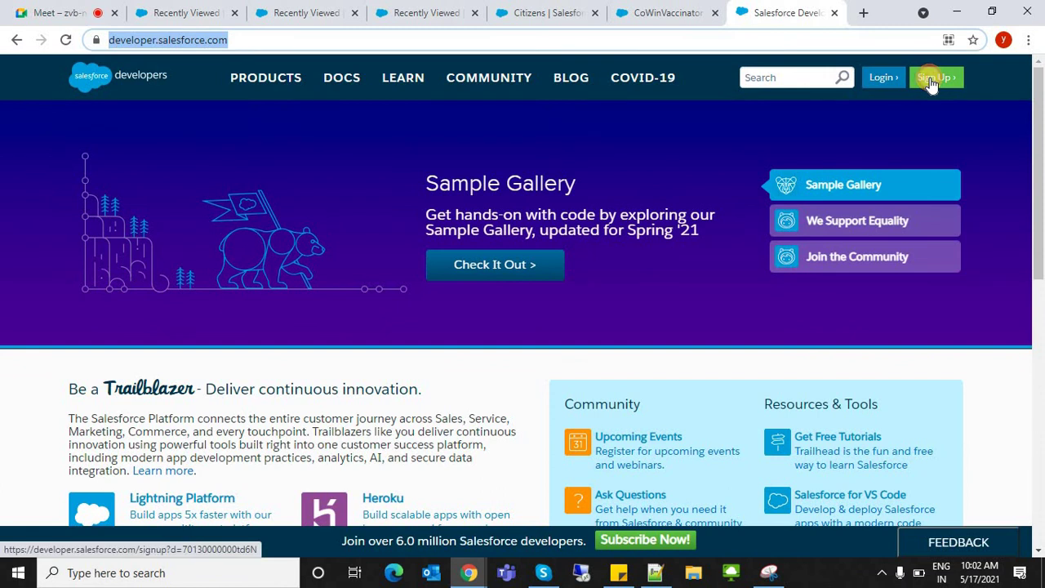
{"action": "left_click", "coordinate": [932, 80]}
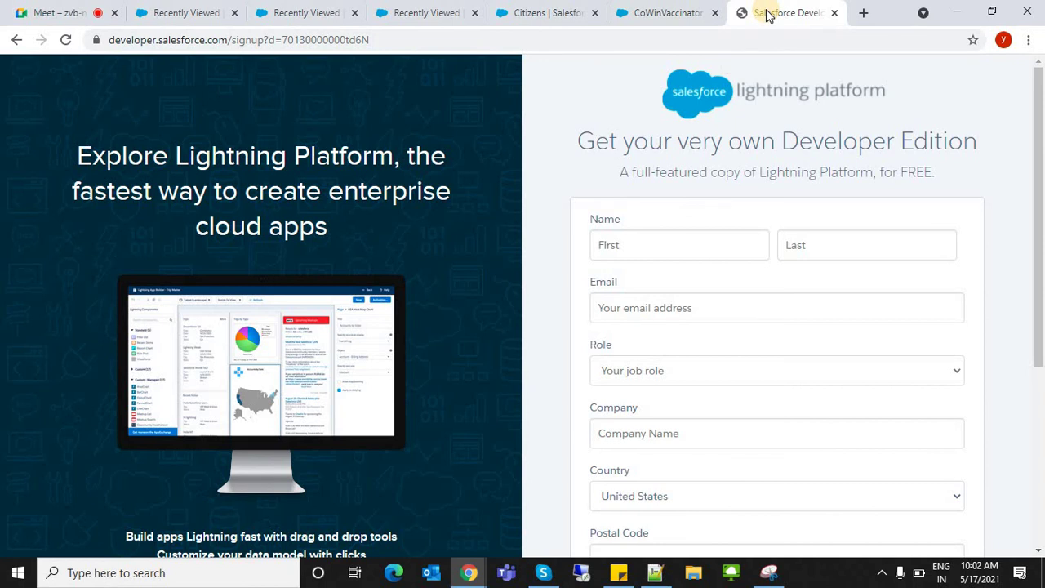
{"action": "left_click", "coordinate": [547, 12]}
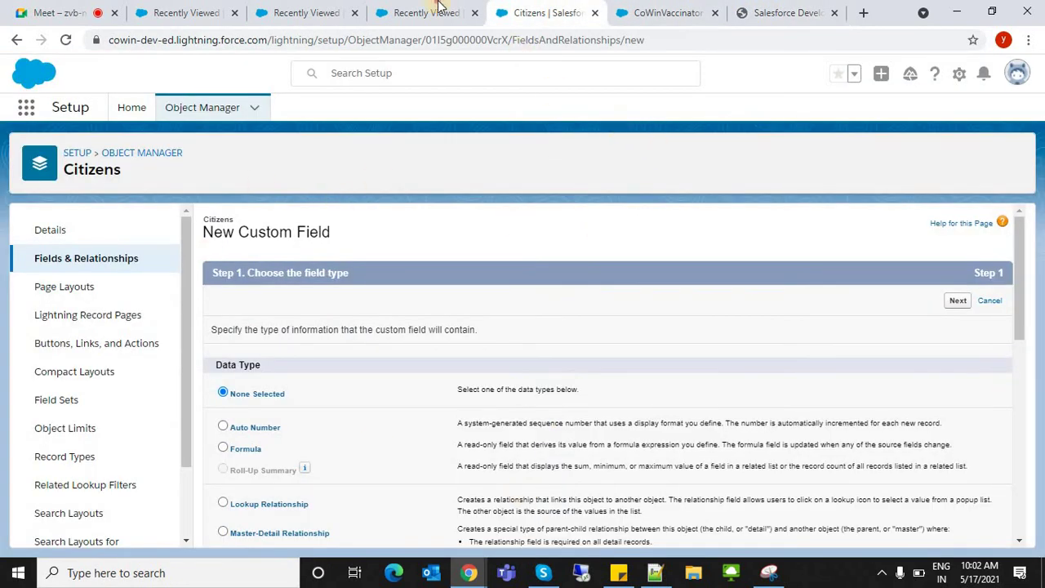
- Show the Citizens Recently Viewed list and clear an accidental text selection
{"action": "left_click", "coordinate": [426, 11]}
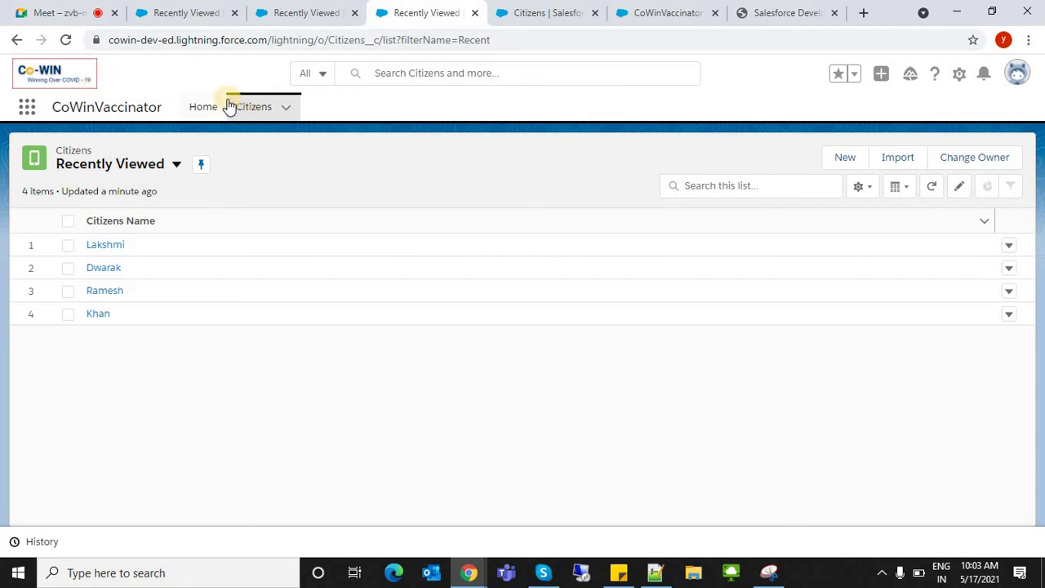
{"action": "left_click_drag", "start_coordinate": [130, 151], "coordinate": [24, 7]}
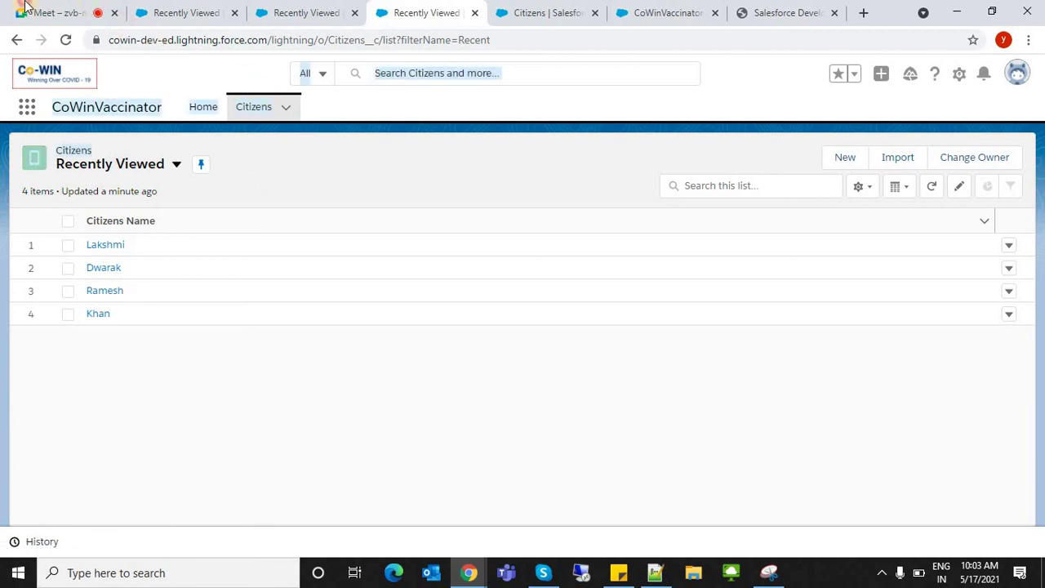
{"action": "left_click", "coordinate": [270, 190]}
{"action": "left_click", "coordinate": [207, 214]}
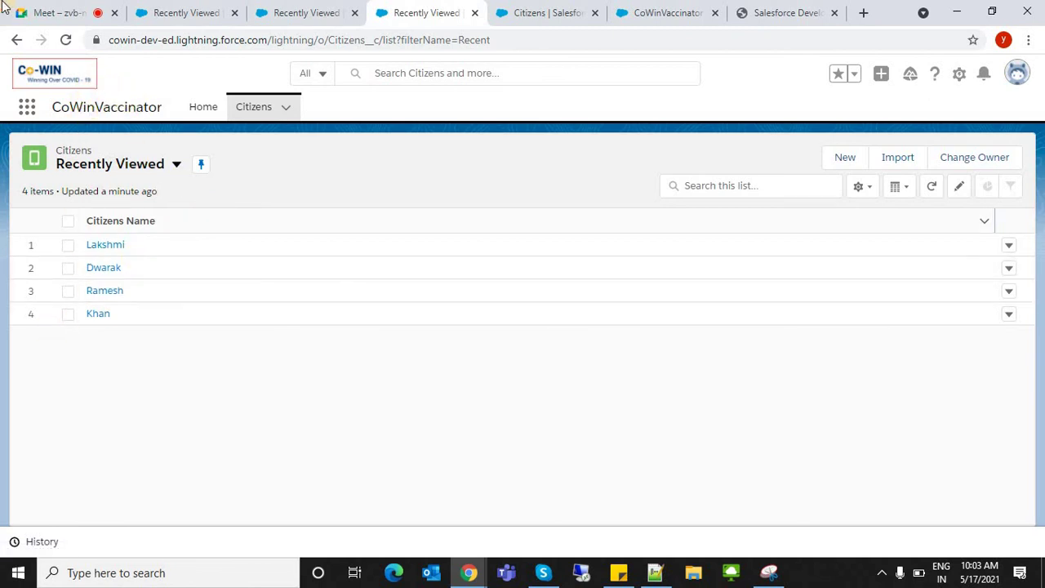
- Cycle through the meeting and Salesforce tabs, ending on the four-record Citizens list
{"action": "left_click", "coordinate": [35, 22]}
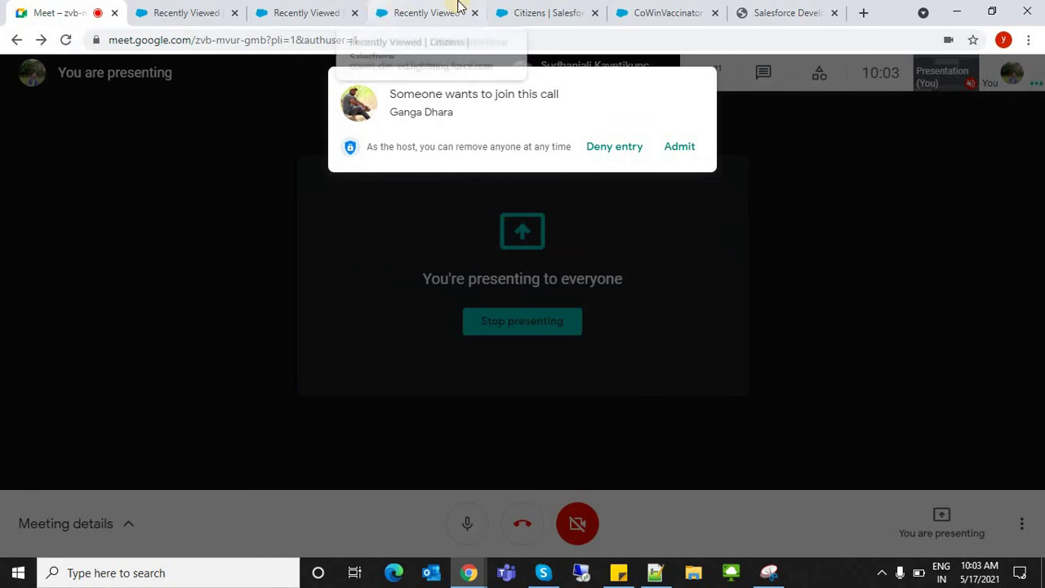
{"action": "left_click", "coordinate": [551, 12]}
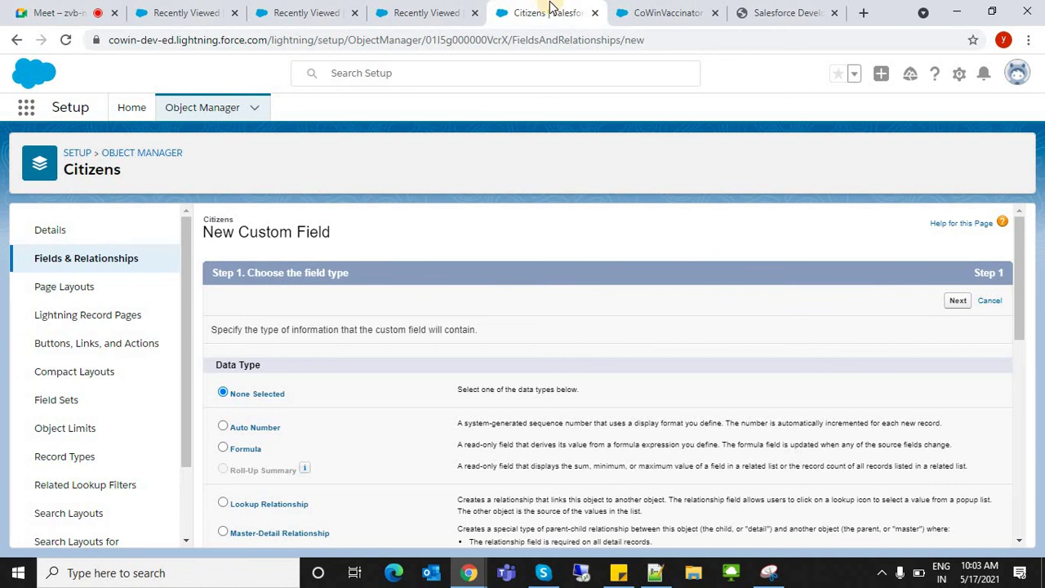
{"action": "left_click", "coordinate": [659, 9]}
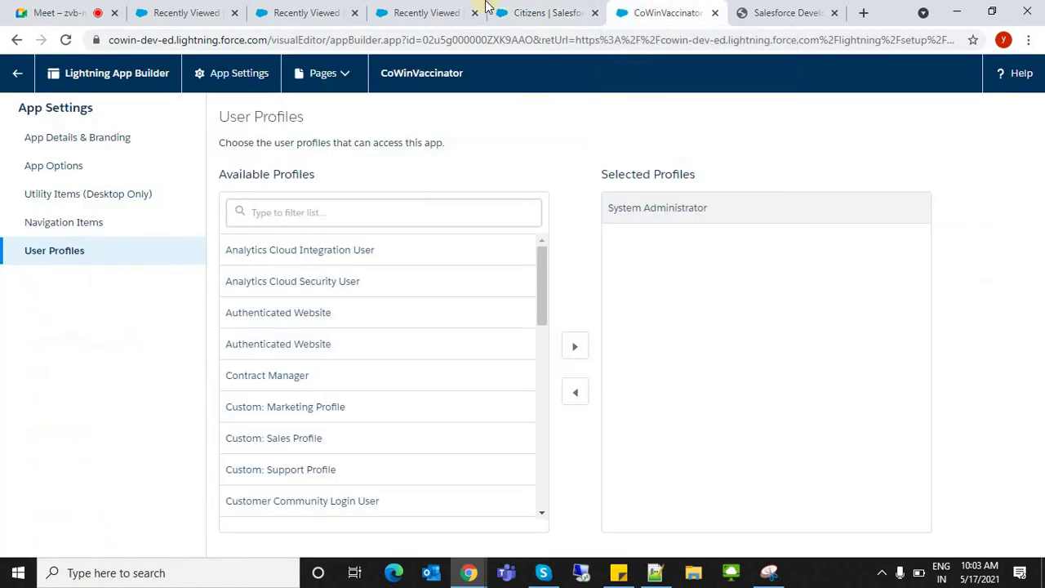
{"action": "left_click", "coordinate": [480, 15]}
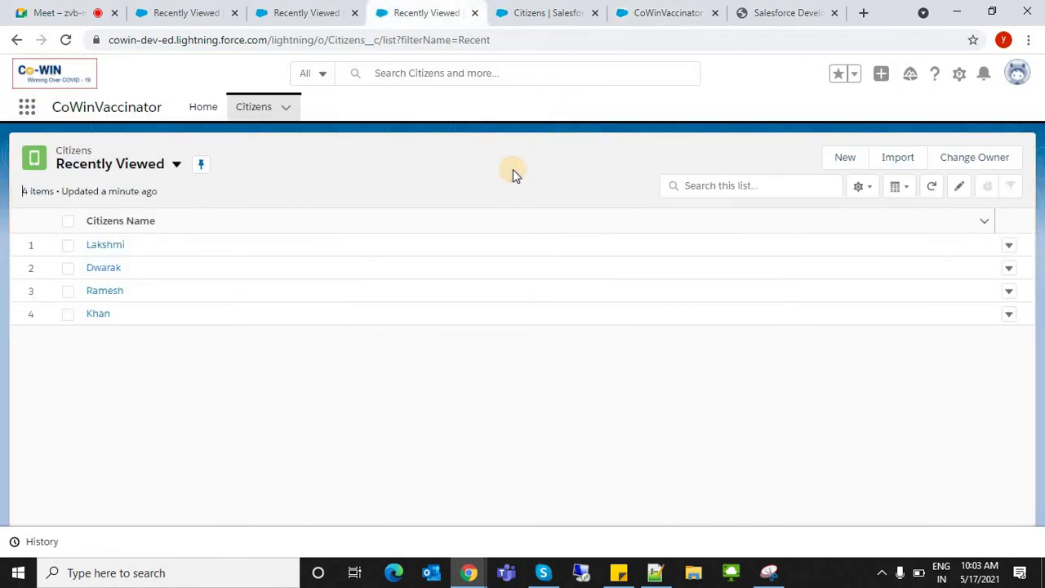